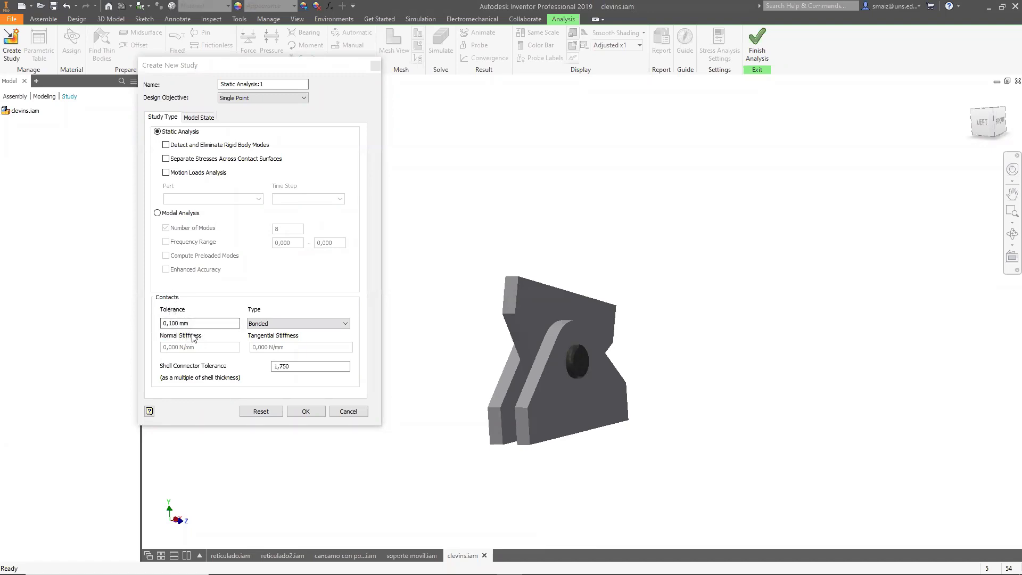
Review the available contact types for the new study while orbiting the assembly.
middle_click_drag(526, 402, 578, 407, "shift")
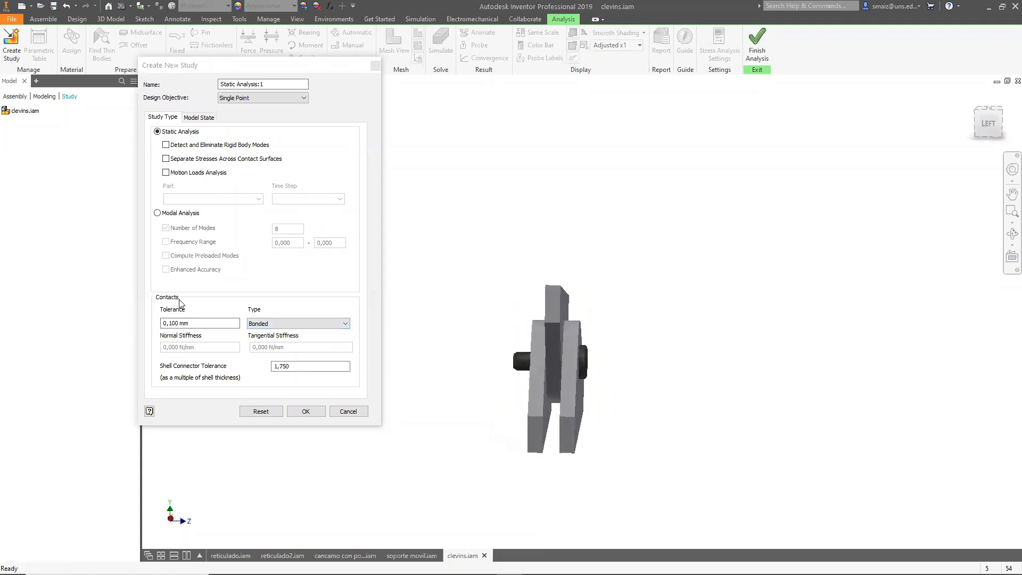
left_click(258, 324)
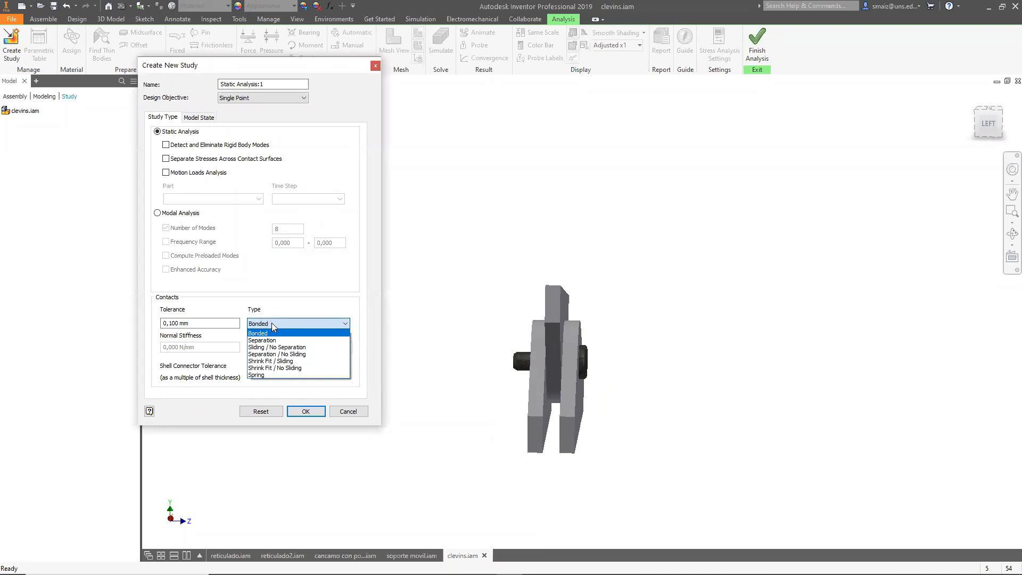
left_click(274, 325)
left_click(273, 324)
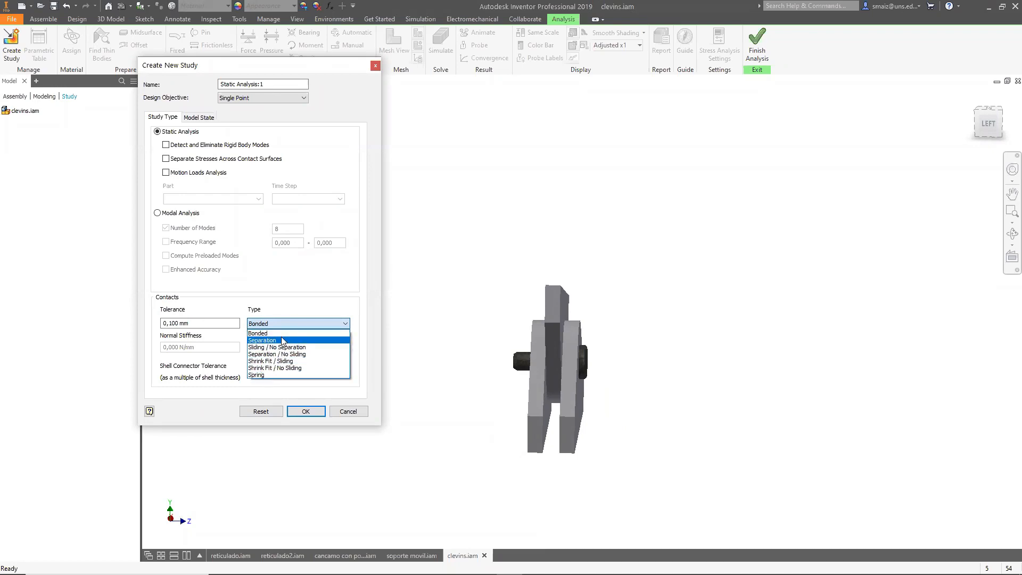
left_click(524, 374)
mouse_move(684, 379)
middle_mouse_down("shift")
mouse_move(637, 346)
mouse_move(650, 311)
mouse_move(655, 367)
mouse_move(687, 388)
middle_mouse_up("shift")
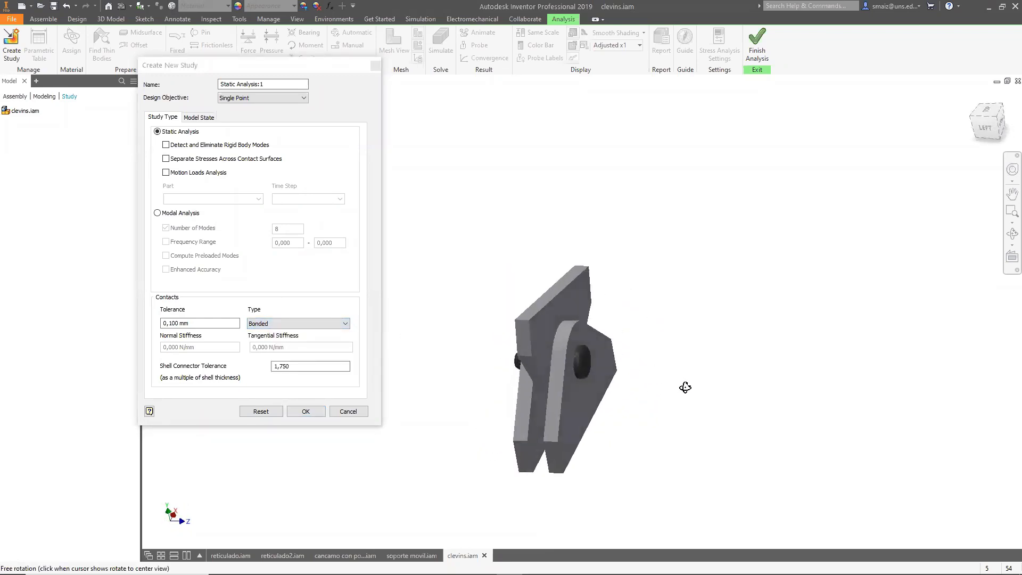
left_click(300, 323)
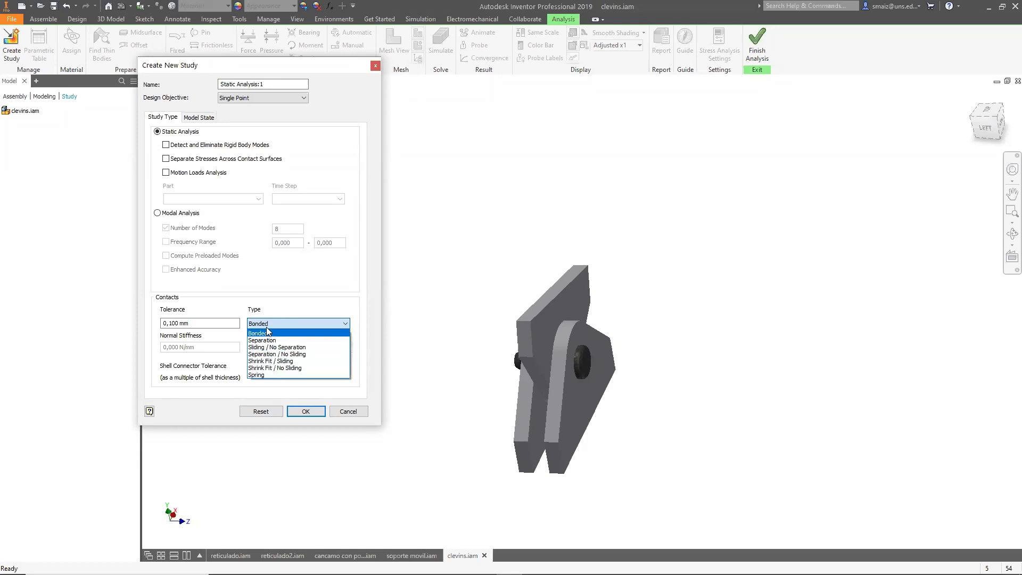
left_click(284, 293)
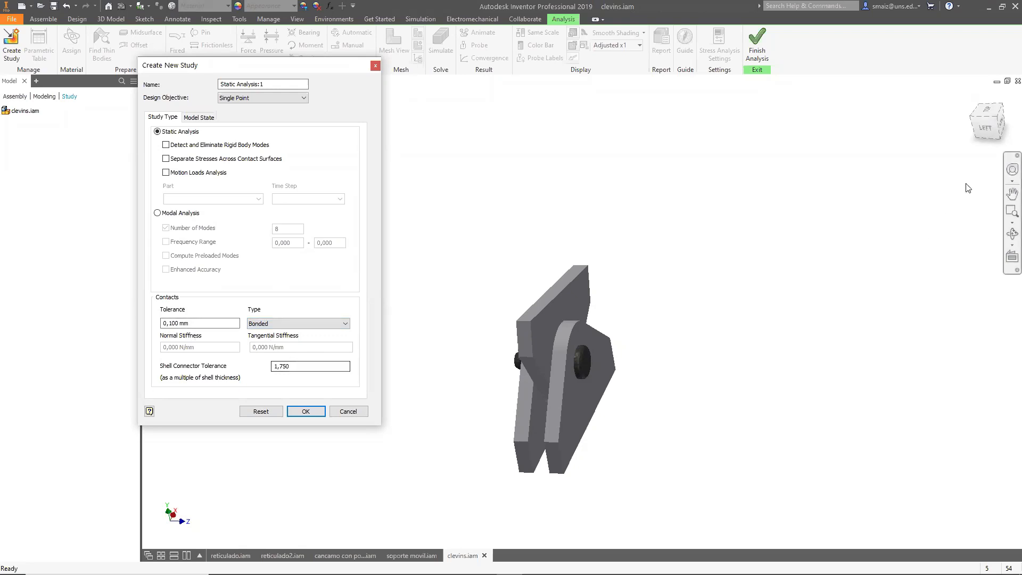
Inspect the plates and pin from the side and in close-up, then cancel creating the study.
left_click(990, 125)
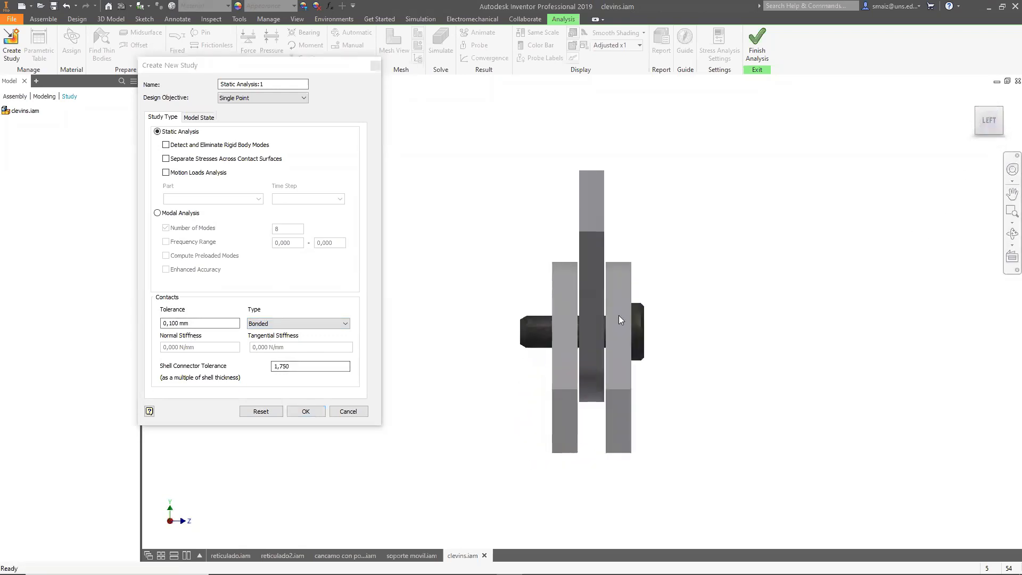
scroll(612, 311, "up", 5)
scroll(613, 293, "down", 4)
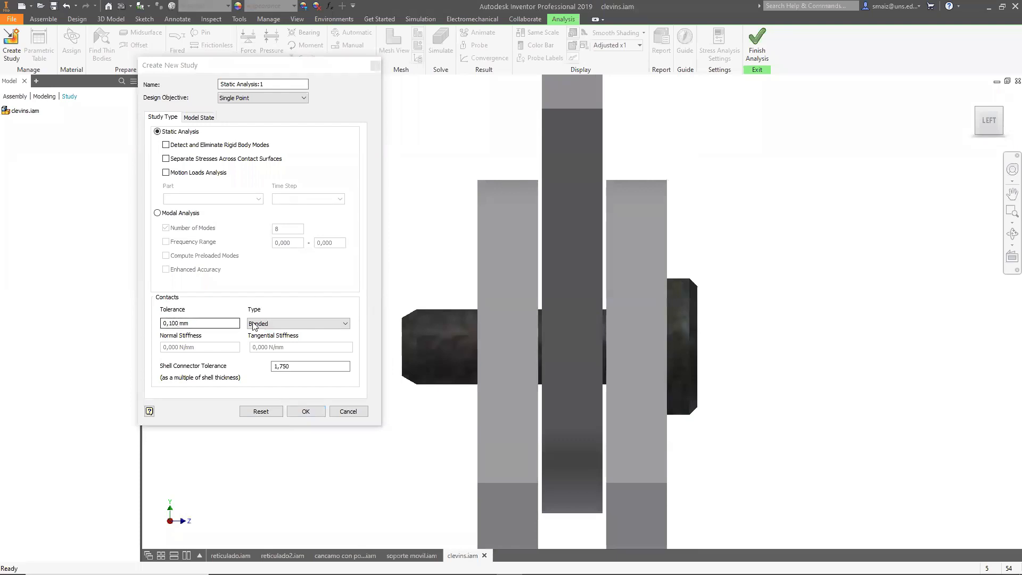
scroll(800, 257, "down", 4)
middle_click_drag(820, 278, 727, 217, "shift")
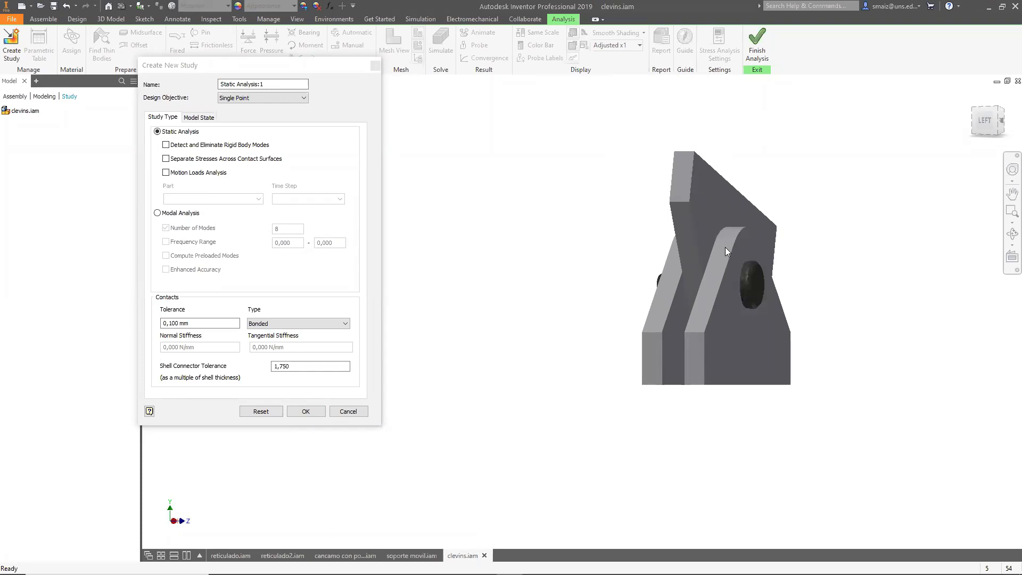
middle_click_drag(856, 320, 842, 337, "shift")
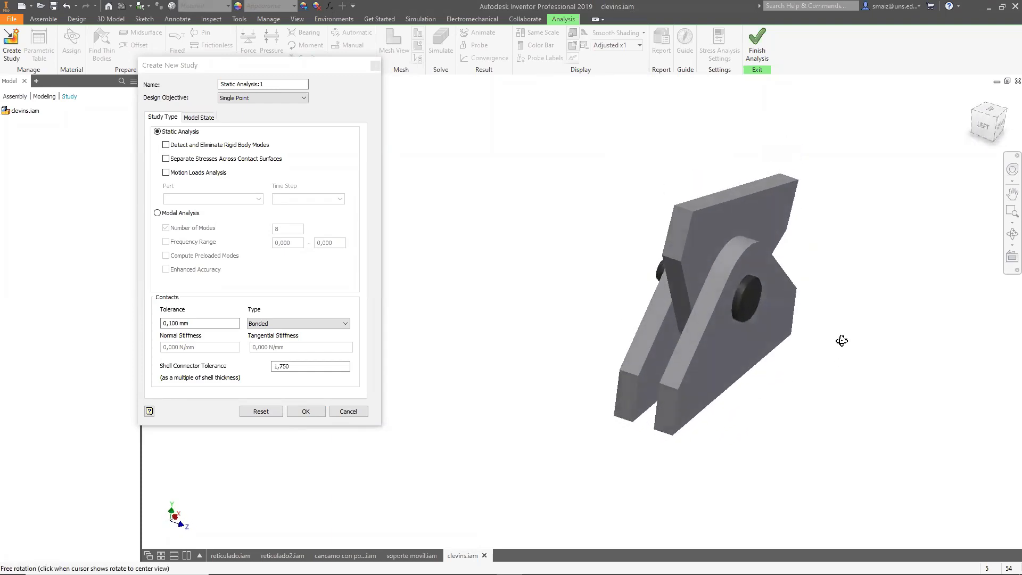
left_click(348, 411)
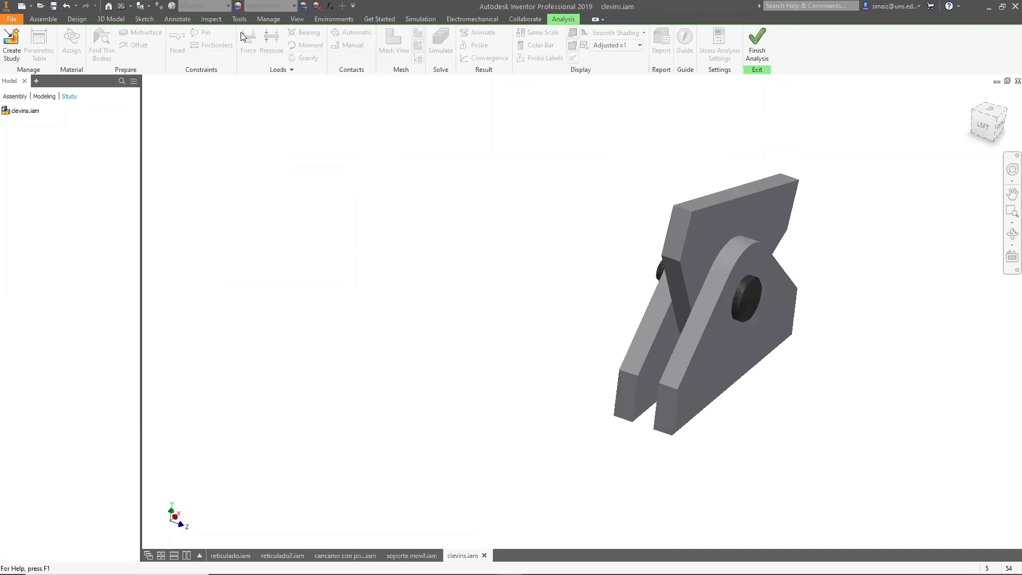
Measure the distance between the facing surfaces of the middle and an outer plate.
left_click(297, 20)
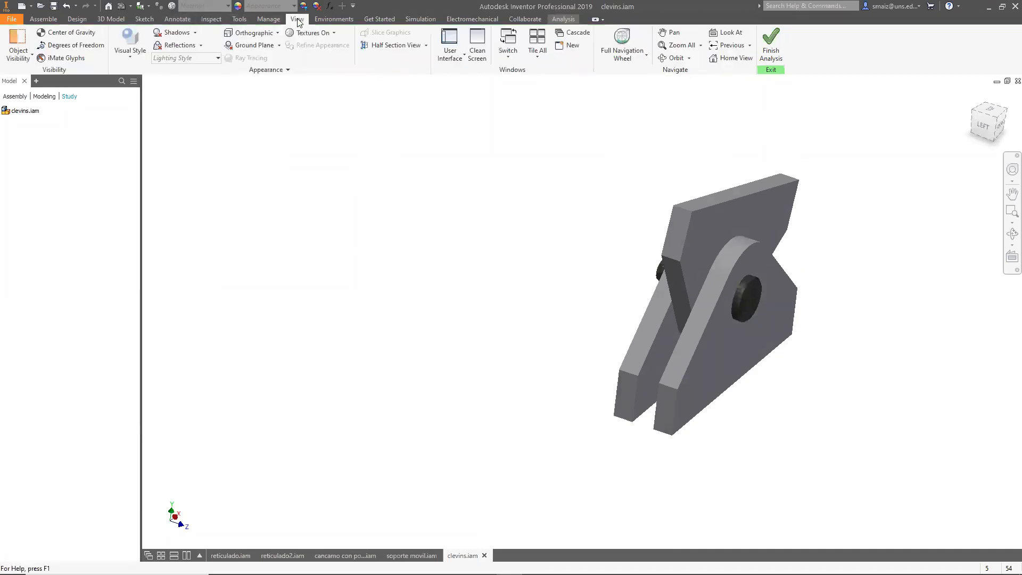
left_click(239, 19)
left_click(19, 42)
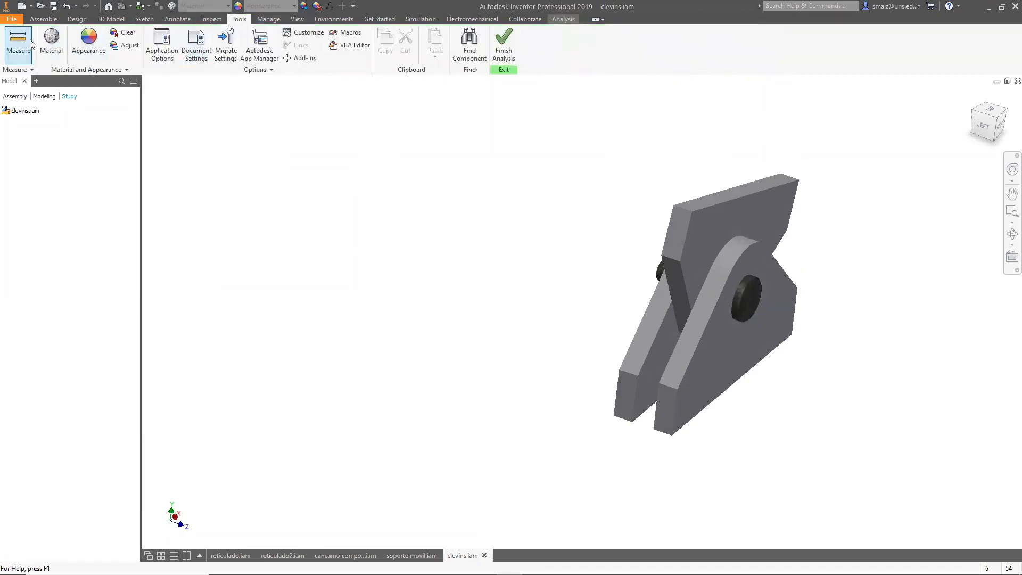
left_click(715, 223)
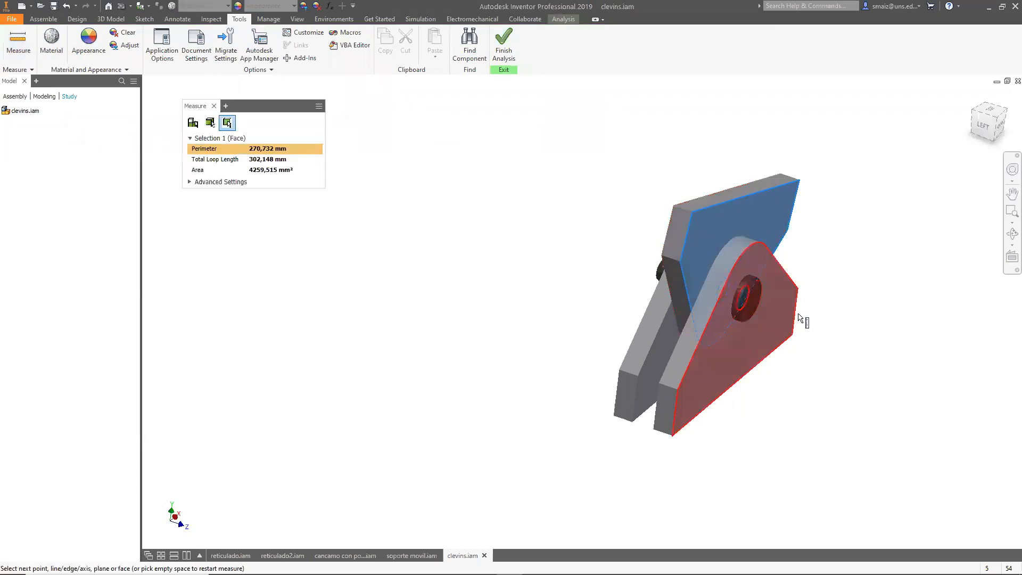
middle_click_drag(790, 365, 830, 359, "shift")
left_click(740, 351)
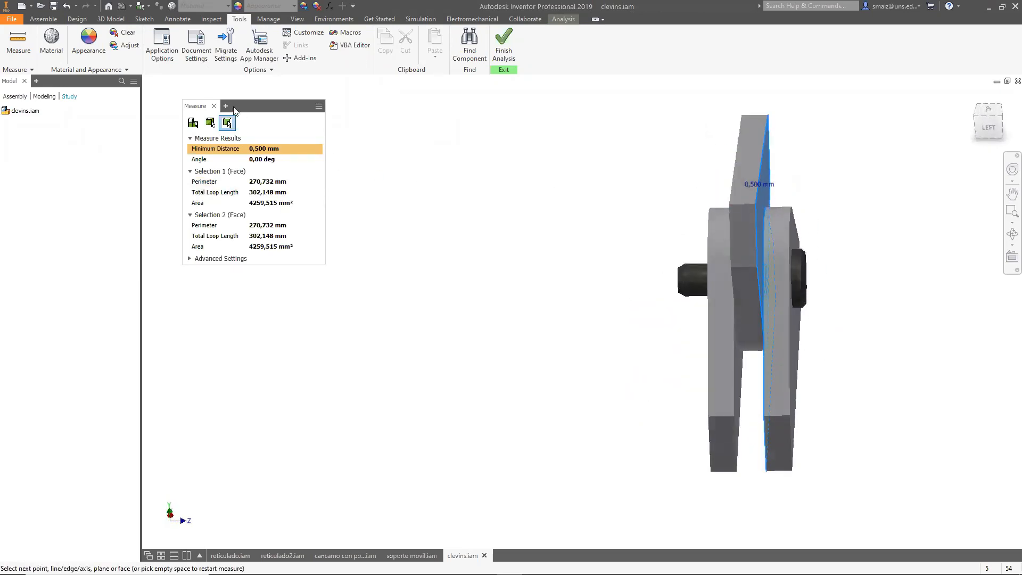
left_click(214, 106)
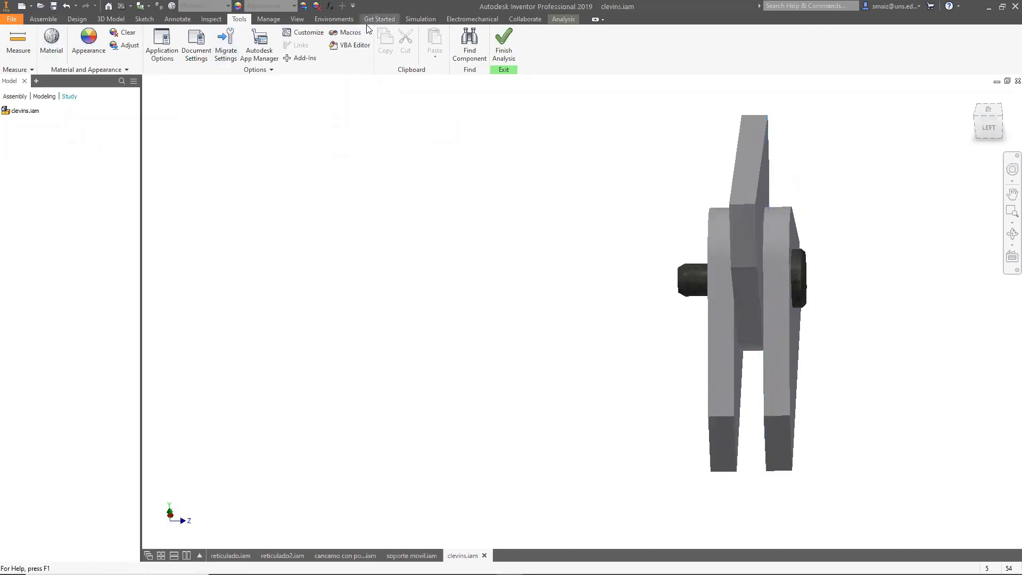
Create a new static analysis study with the default settings.
left_click(564, 18)
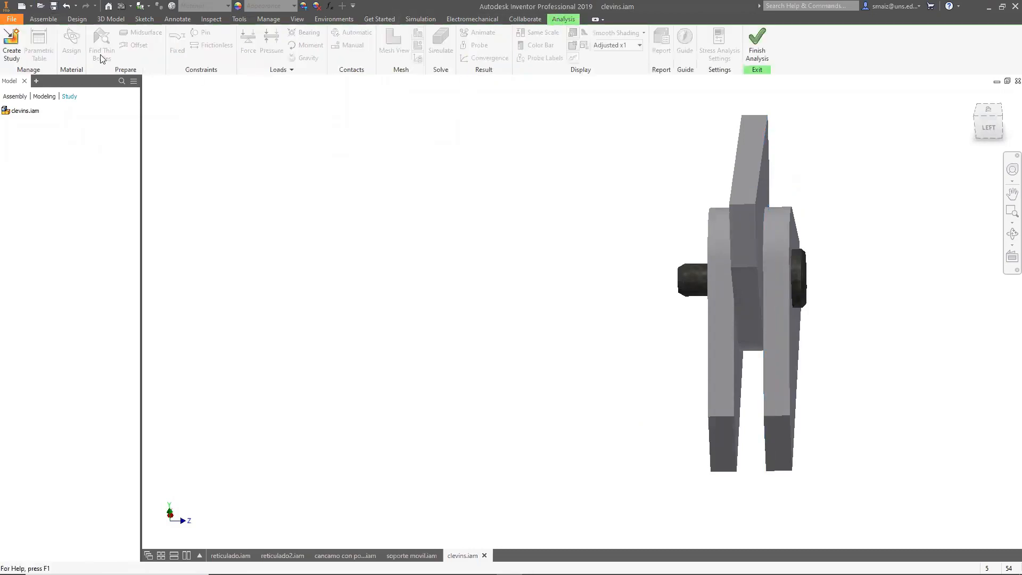
left_click(11, 43)
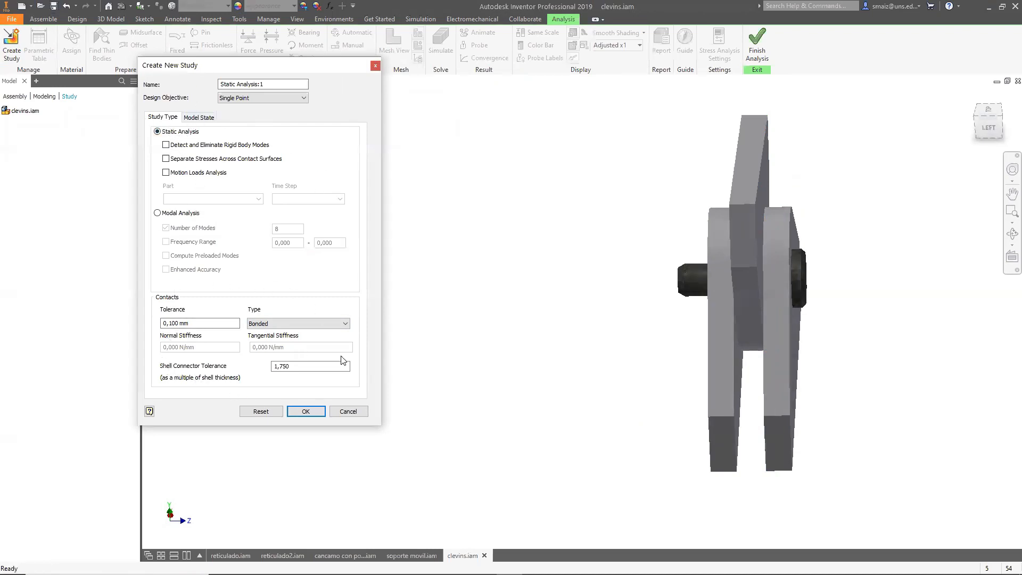
left_click(166, 144)
left_click(166, 146)
left_click(306, 411)
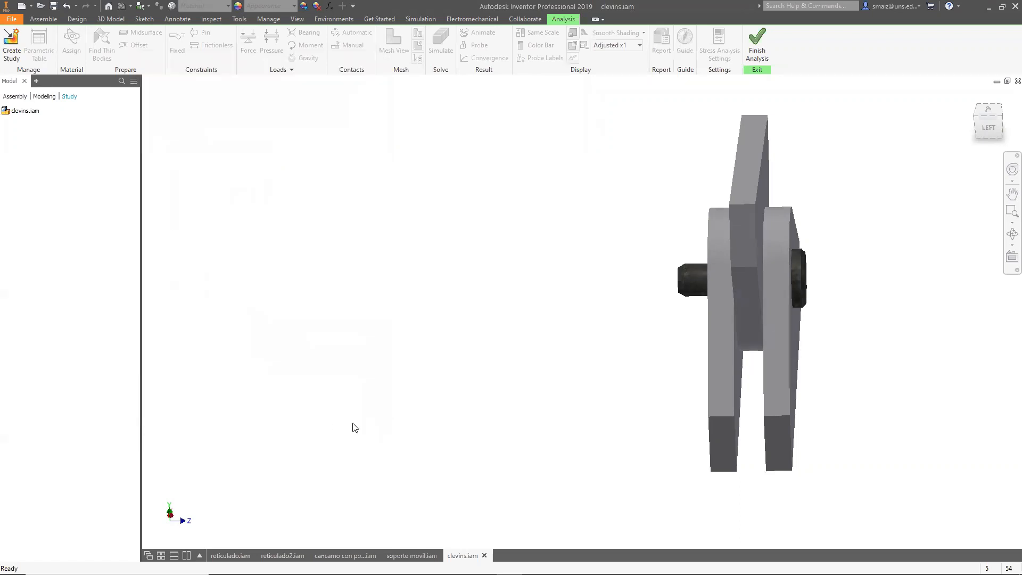
Override the material of the three plates with Steel, Mild.
middle_click_drag(604, 400, 577, 402, "shift")
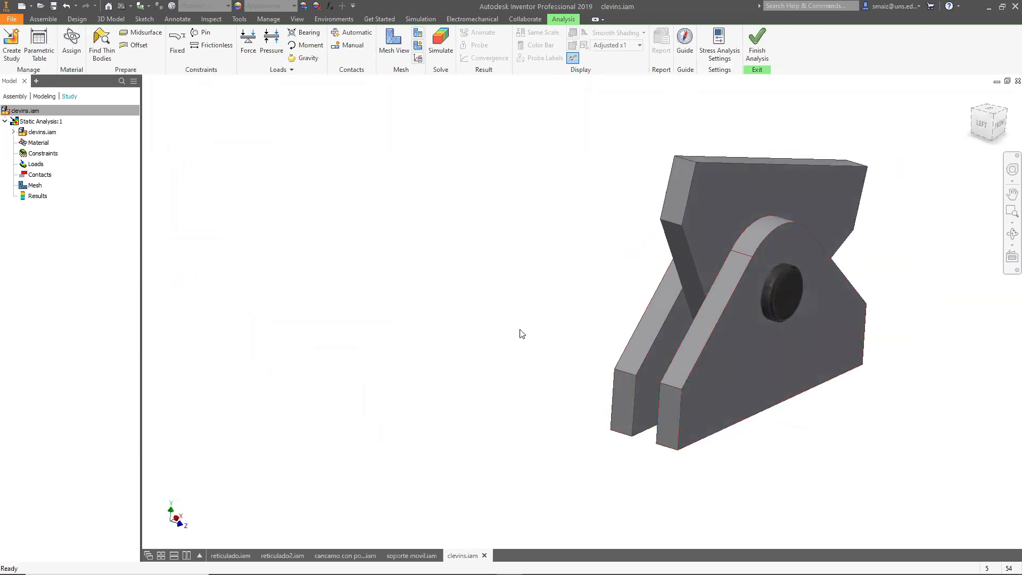
scroll(528, 334, "down", 2)
scroll(721, 312, "up", 3)
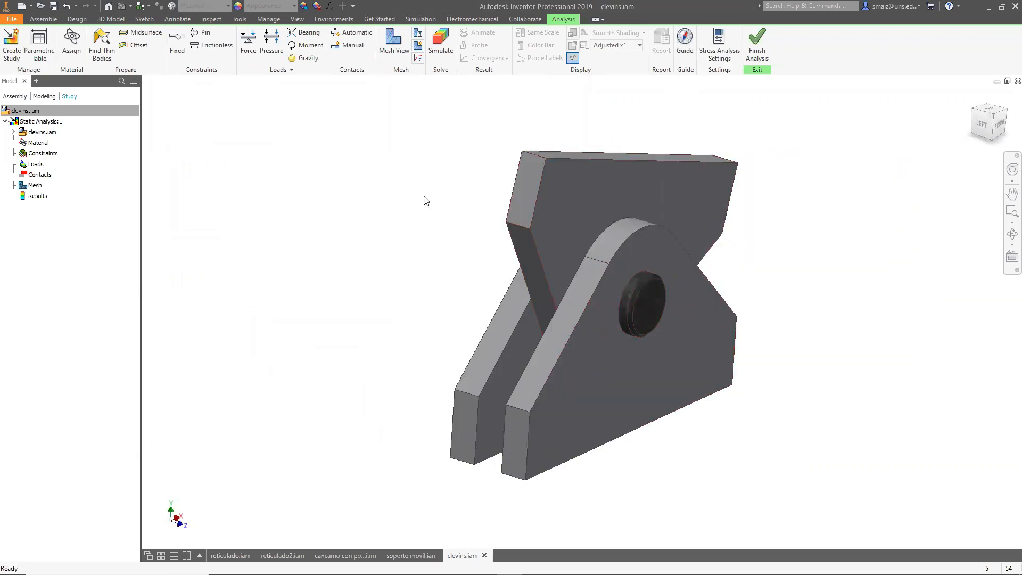
left_click(71, 43)
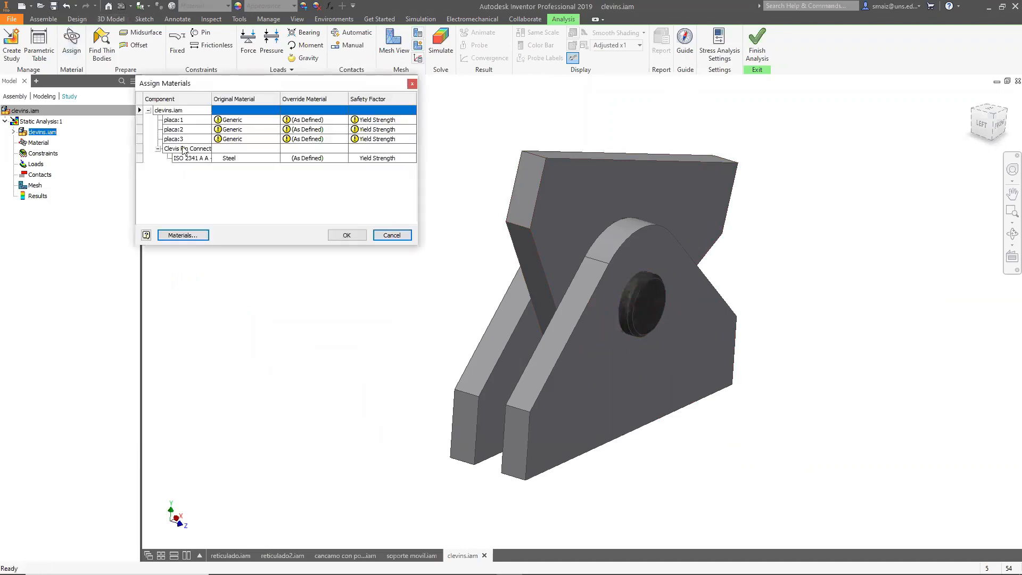
left_click(317, 122)
left_click(342, 120)
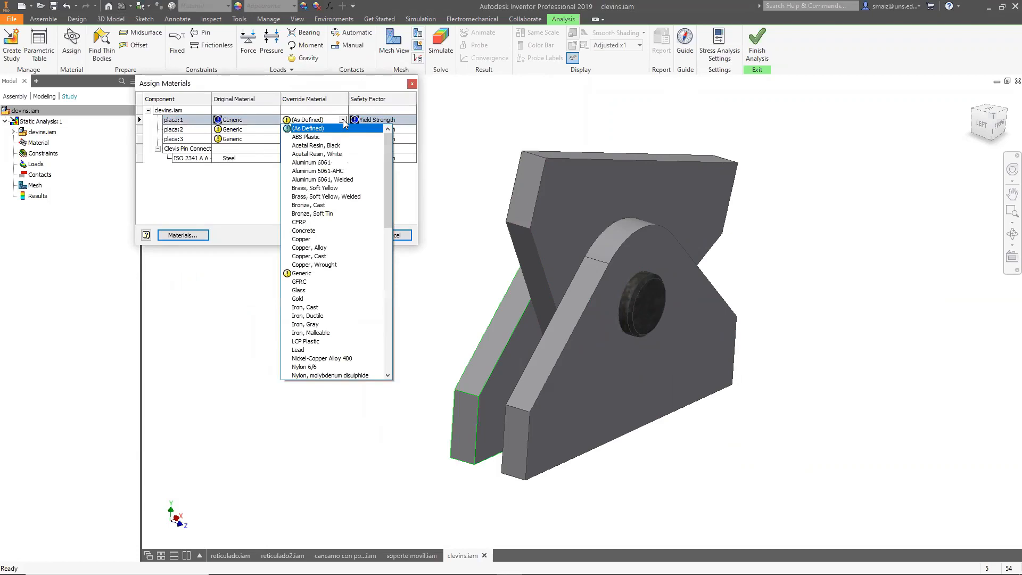
key("t")
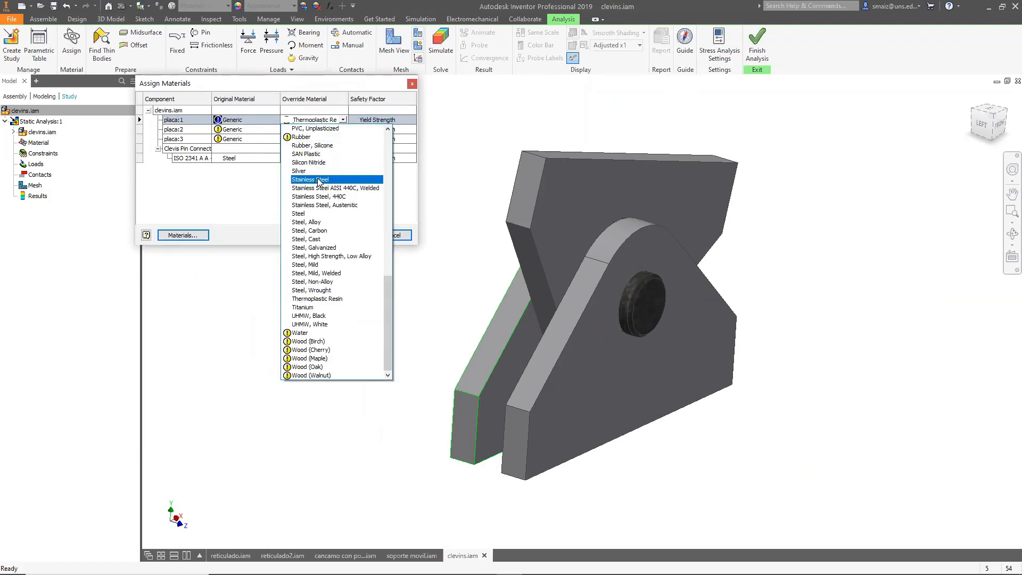
left_click(325, 264)
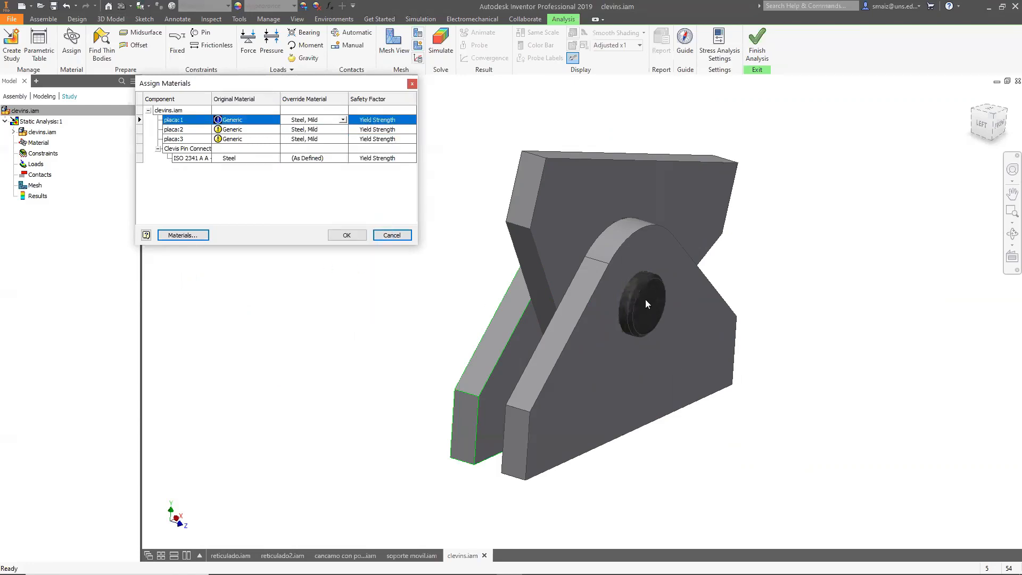
Open the pin's material options without changing it and confirm the material assignments.
middle_click_drag(397, 322, 370, 322, "shift")
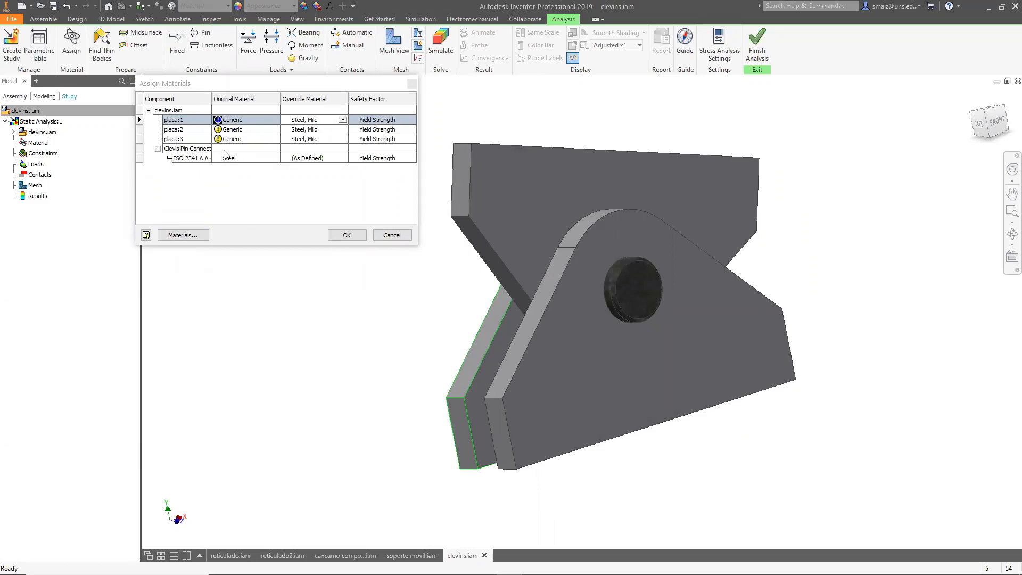
left_click(342, 158)
left_click(342, 158)
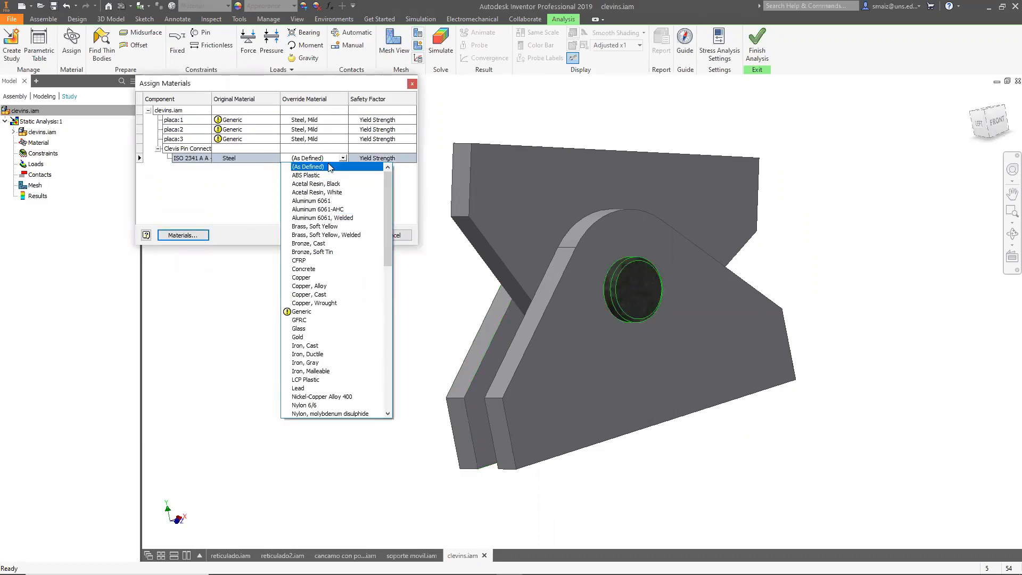
left_click(247, 182)
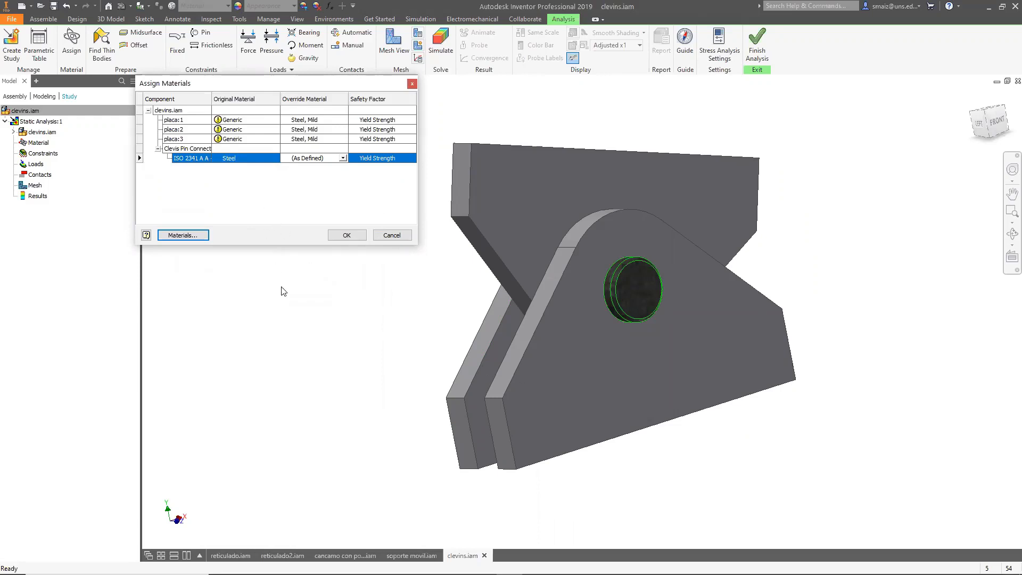
left_click(347, 235)
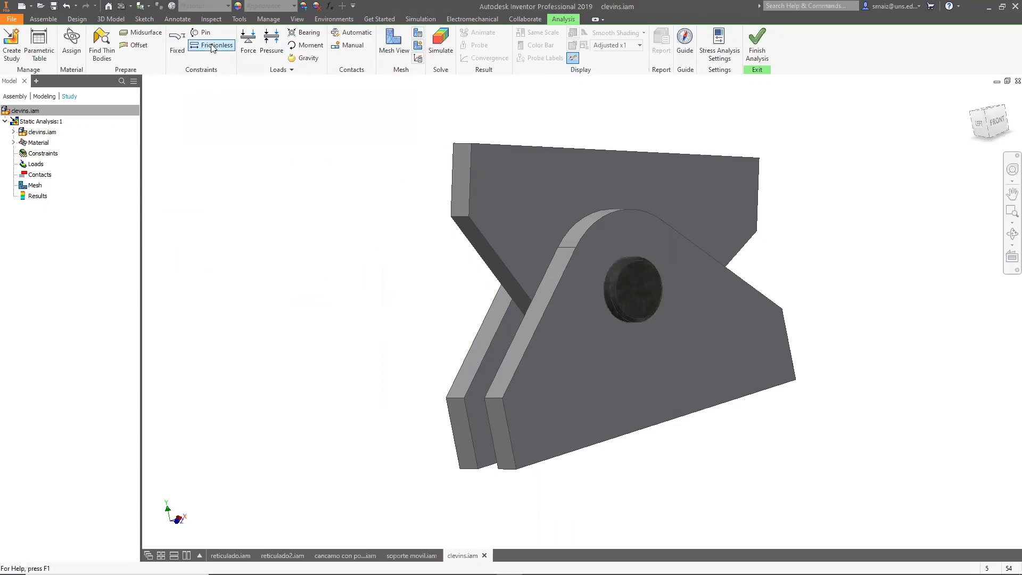
Apply a fixed constraint to the top face of the middle plate.
left_click(177, 48)
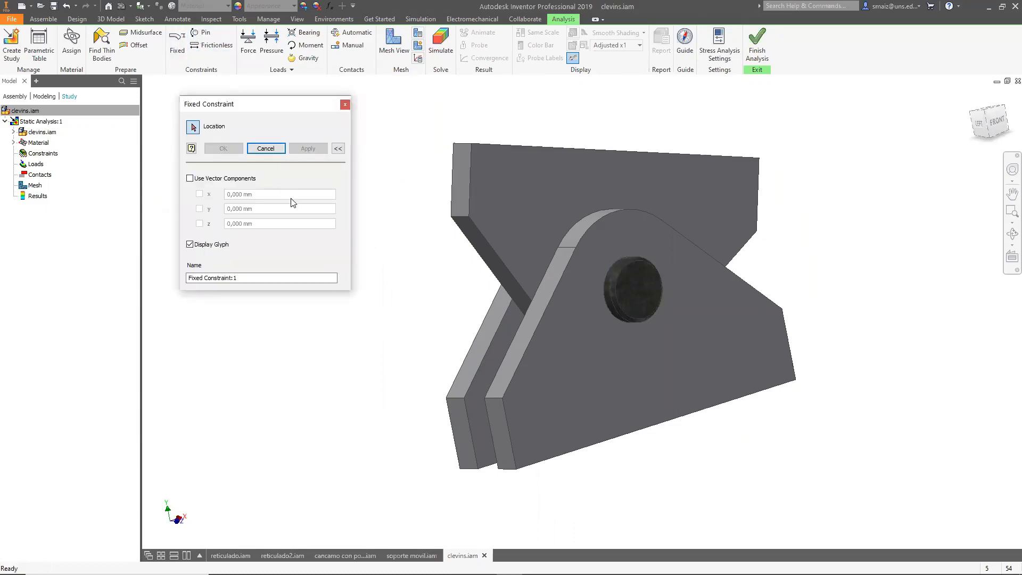
middle_click_drag(371, 186, 378, 213, "shift")
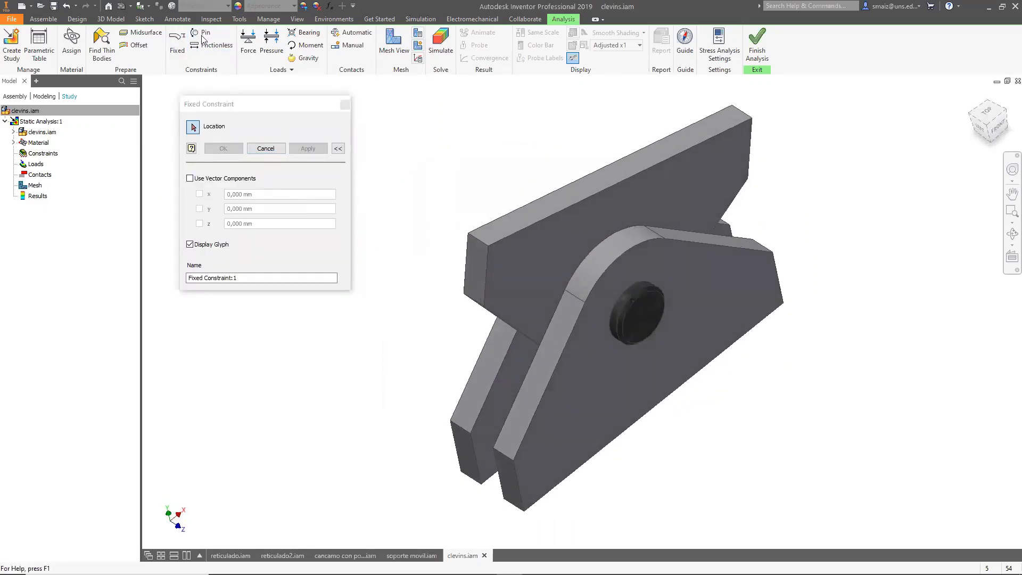
left_click(566, 205)
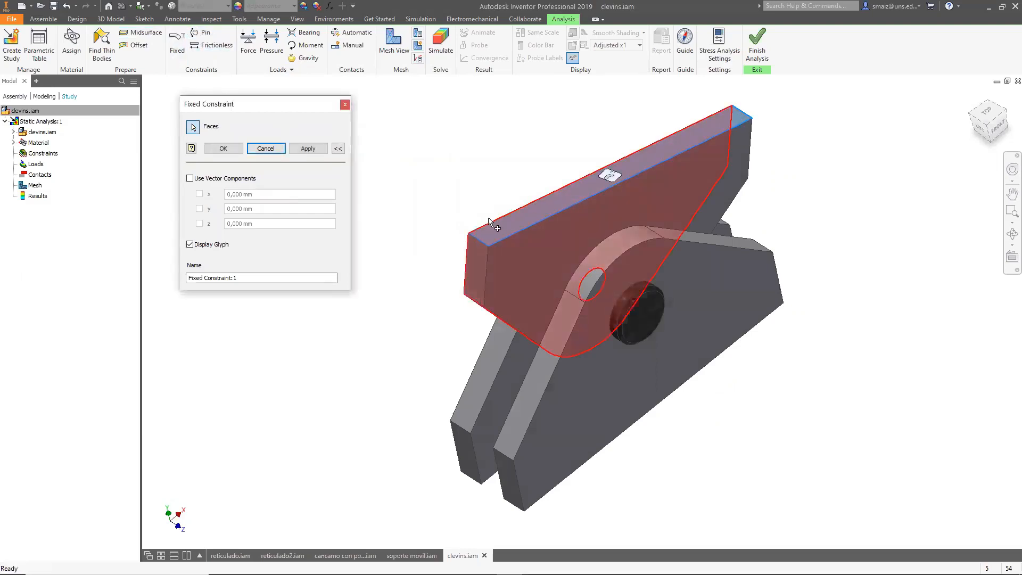
left_click(228, 150)
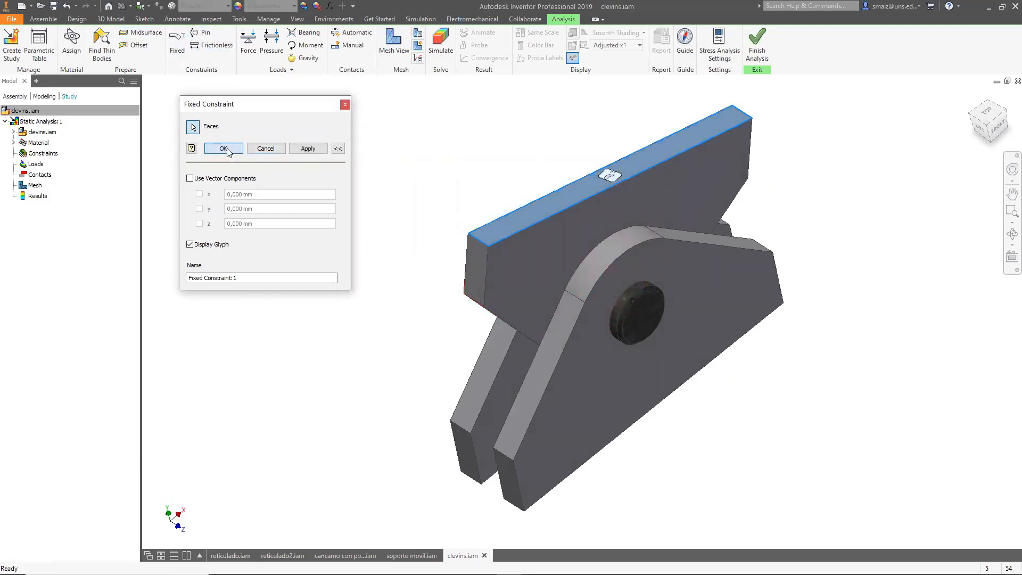
Apply a 1000 N force, directed downward, to the bottom faces of the two outer plates.
left_click(248, 43)
middle_click_drag(319, 201, 294, 119, "shift")
left_click(545, 282)
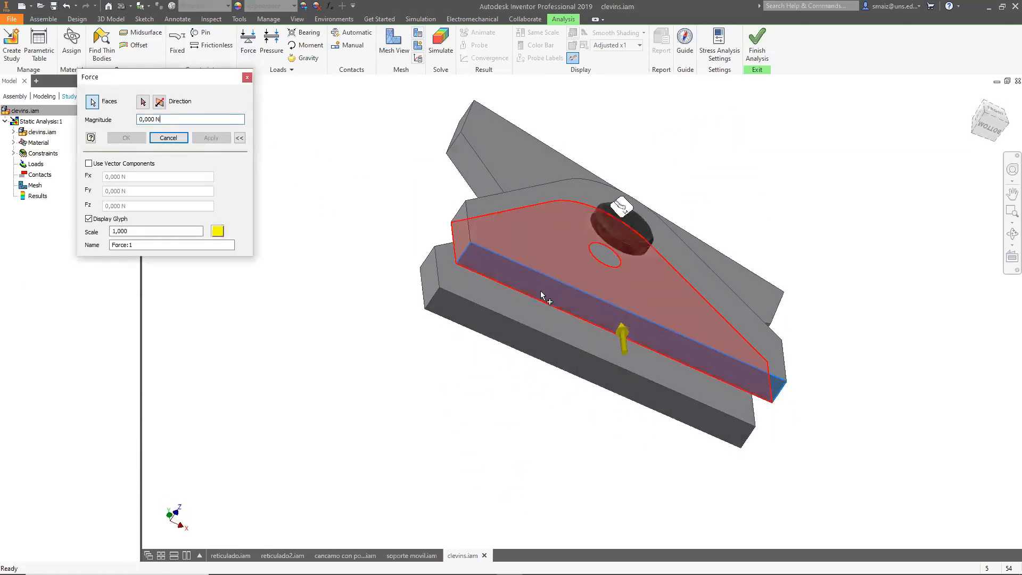
left_click(512, 327)
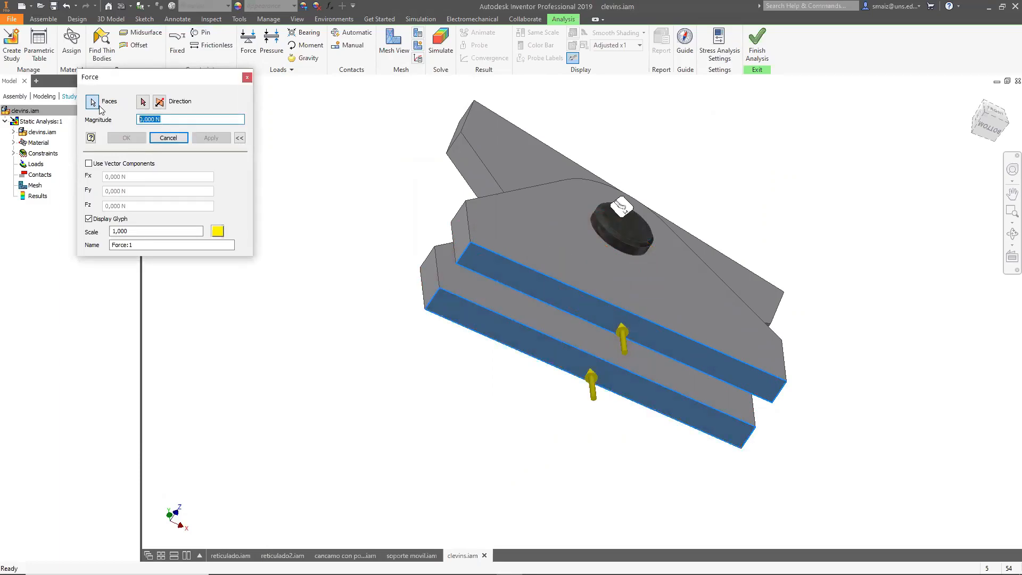
type("100")
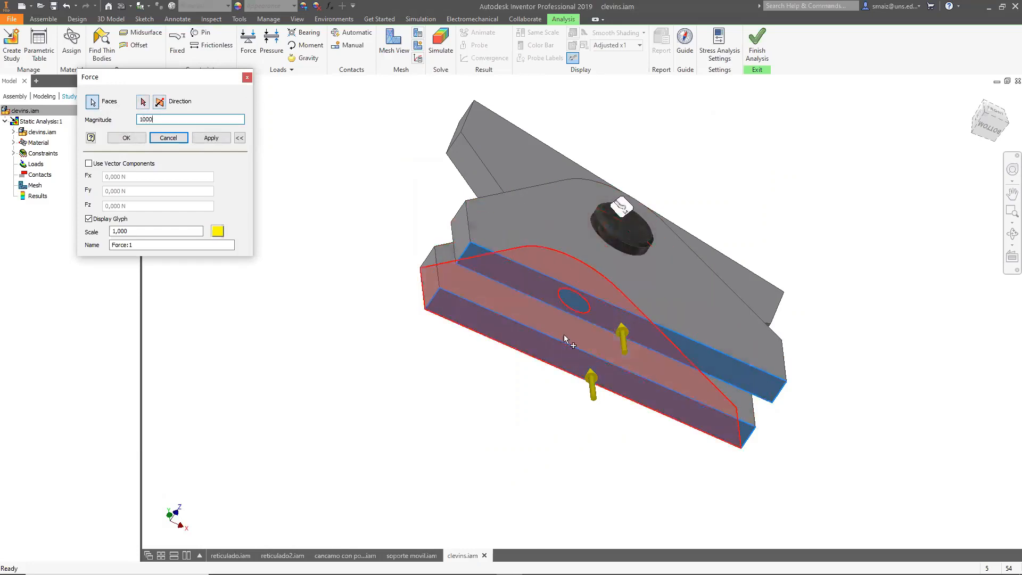
type("0")
left_click(160, 101)
left_click(212, 138)
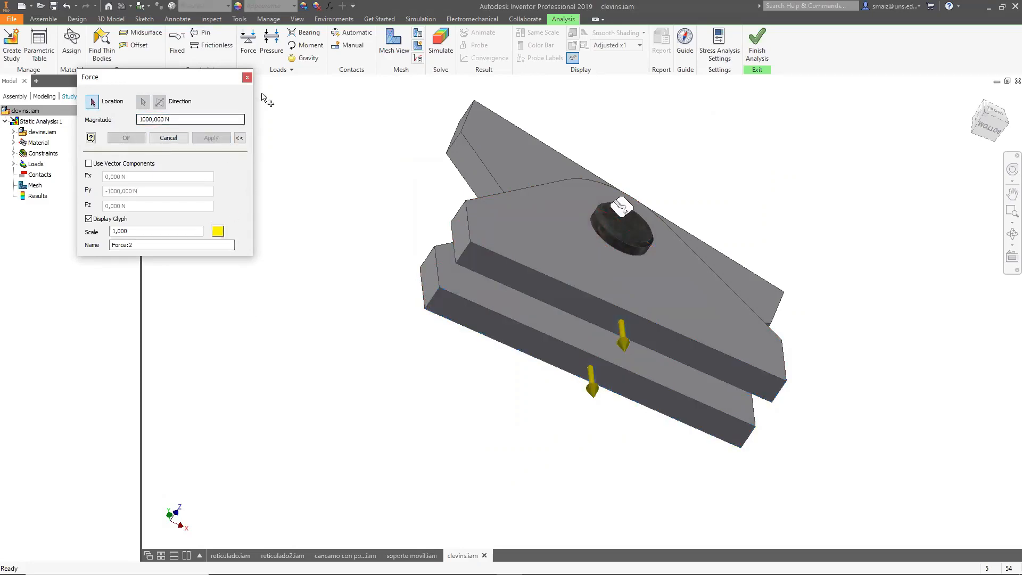
left_click(247, 78)
Run the simulation of the static analysis study.
middle_click_drag(259, 234, 404, 262, "shift")
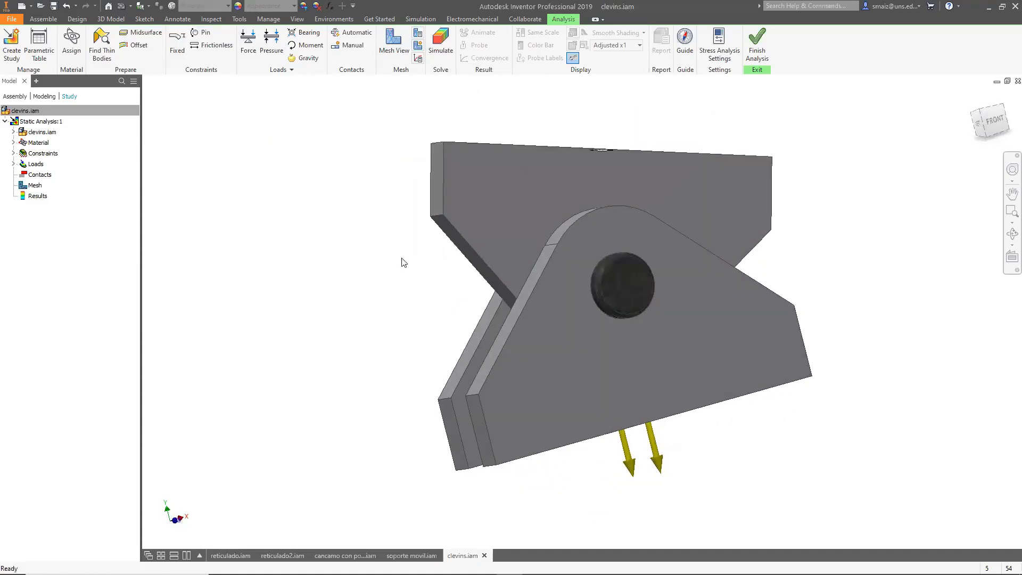
left_click(994, 120)
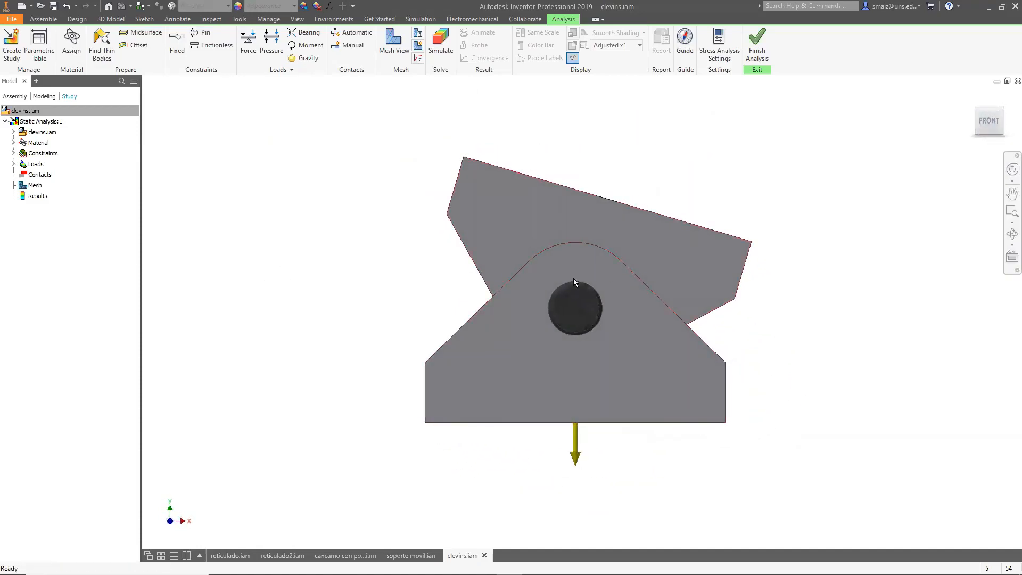
middle_click_drag(360, 245, 445, 252, "shift")
middle_click_drag(739, 315, 673, 340, "shift")
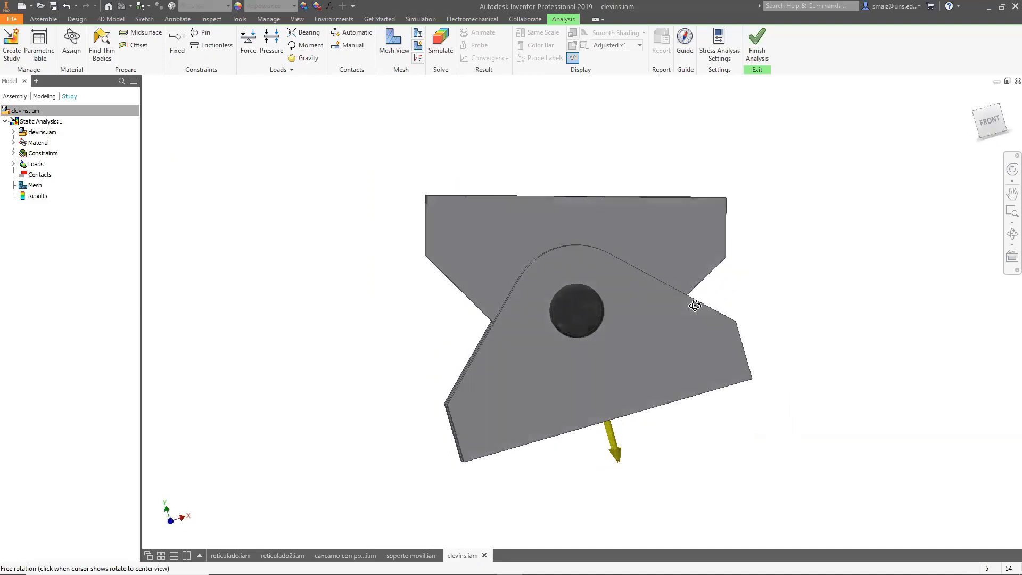
left_click(440, 42)
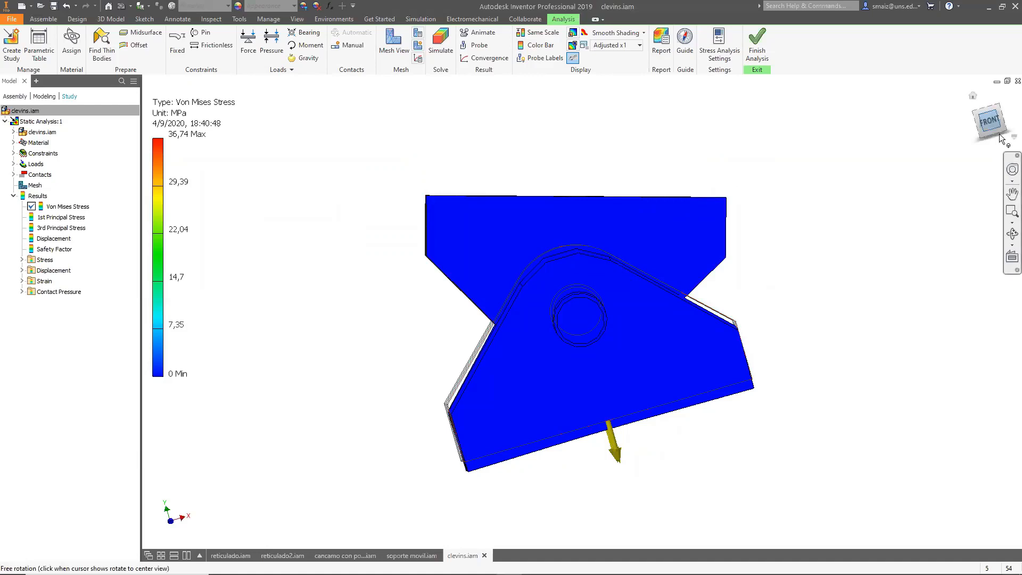
Examine the Von Mises stress results from the front, left and home views, zooming in on the pin region.
left_click(977, 120)
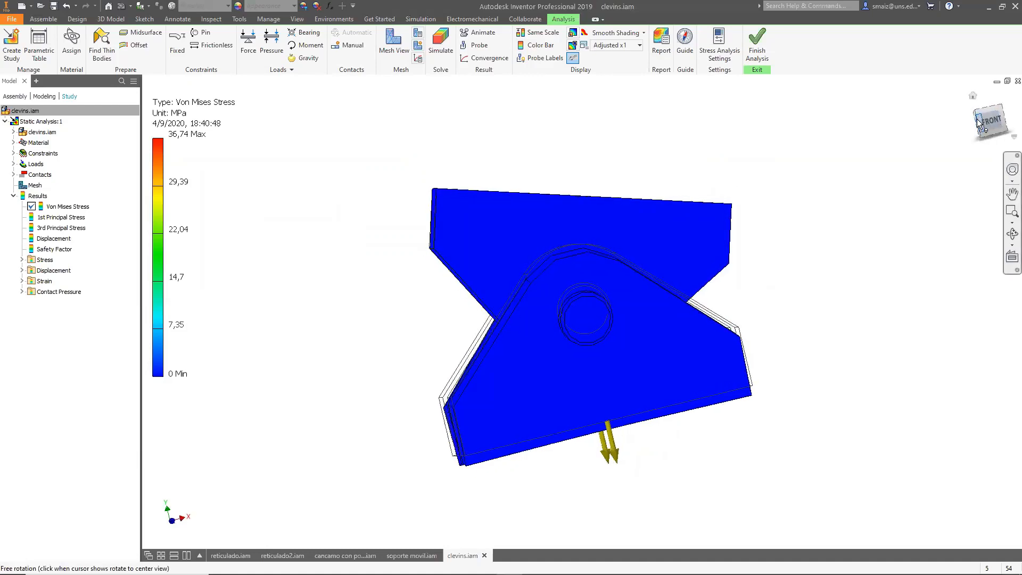
left_click(978, 126)
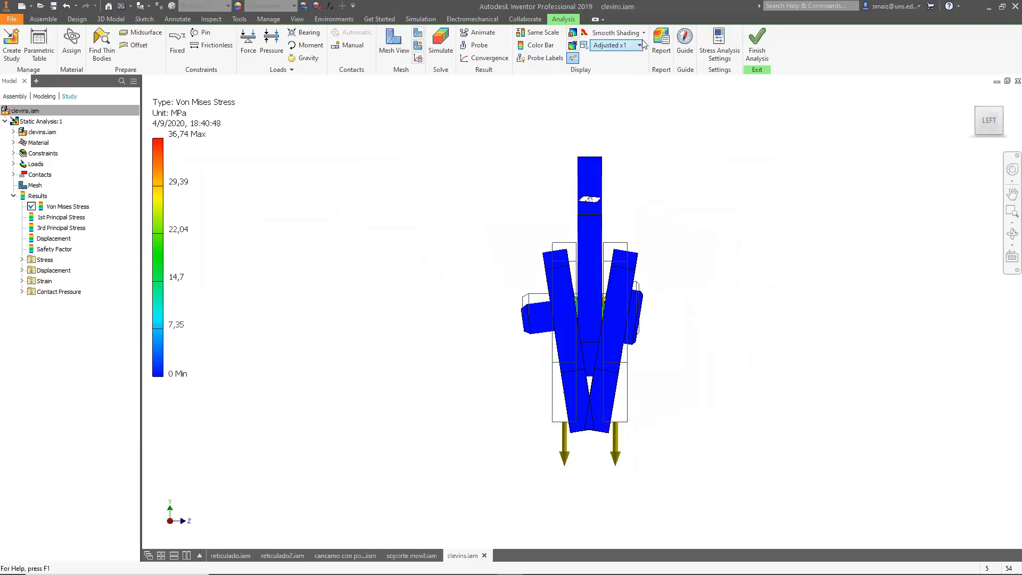
scroll(597, 305, "up", 5)
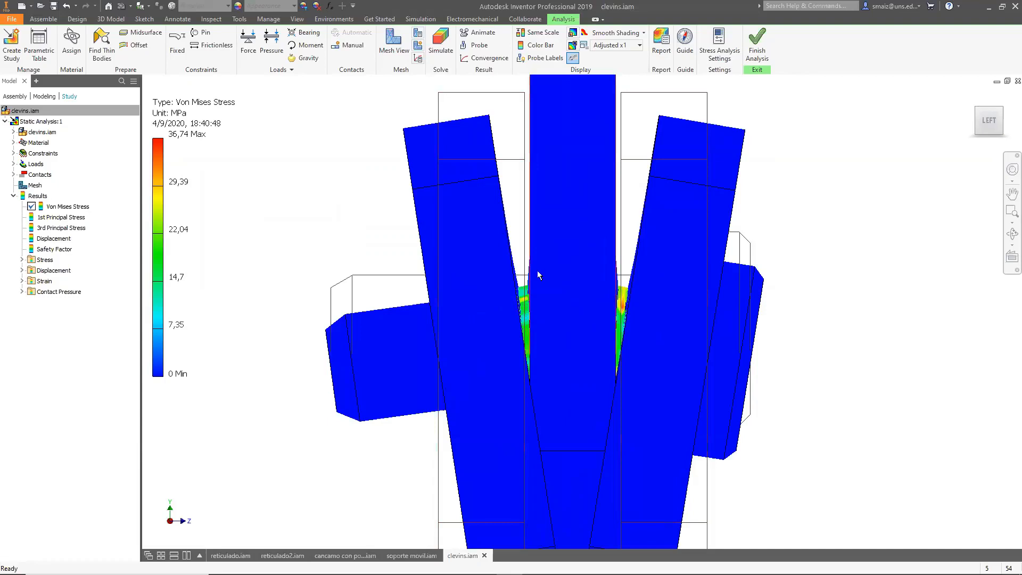
scroll(538, 271, "down", 5)
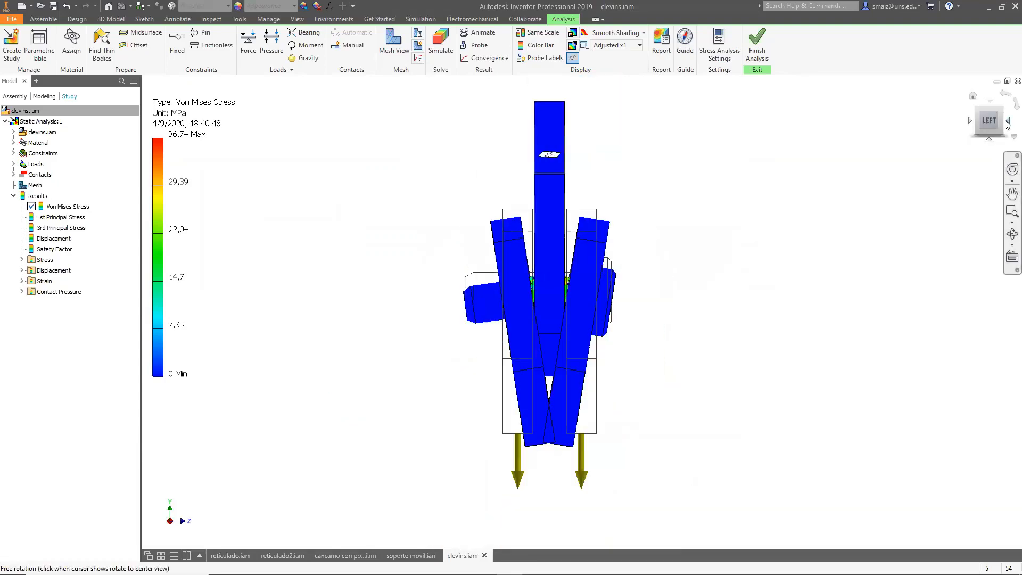
left_click(1007, 124)
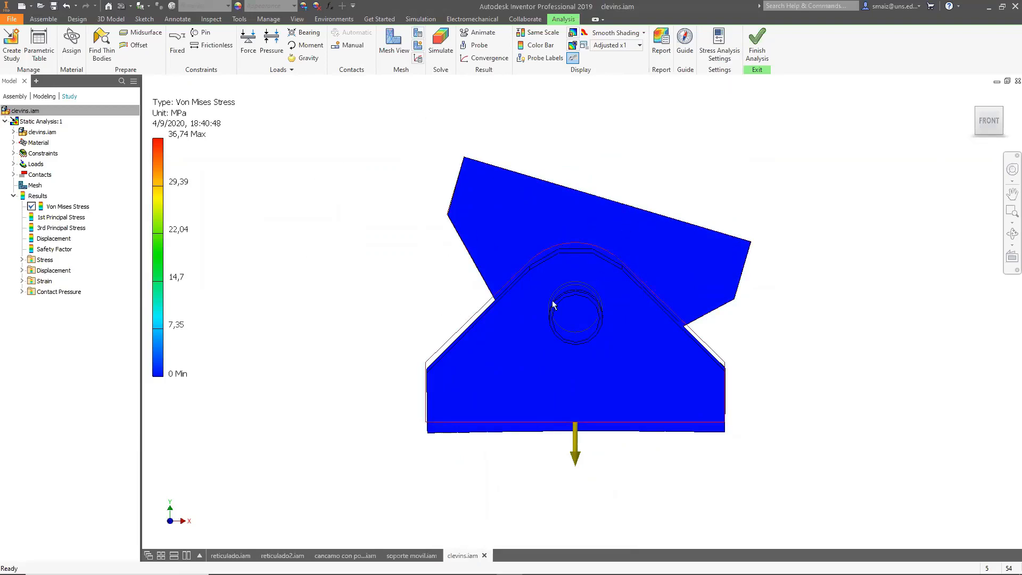
left_click(982, 116)
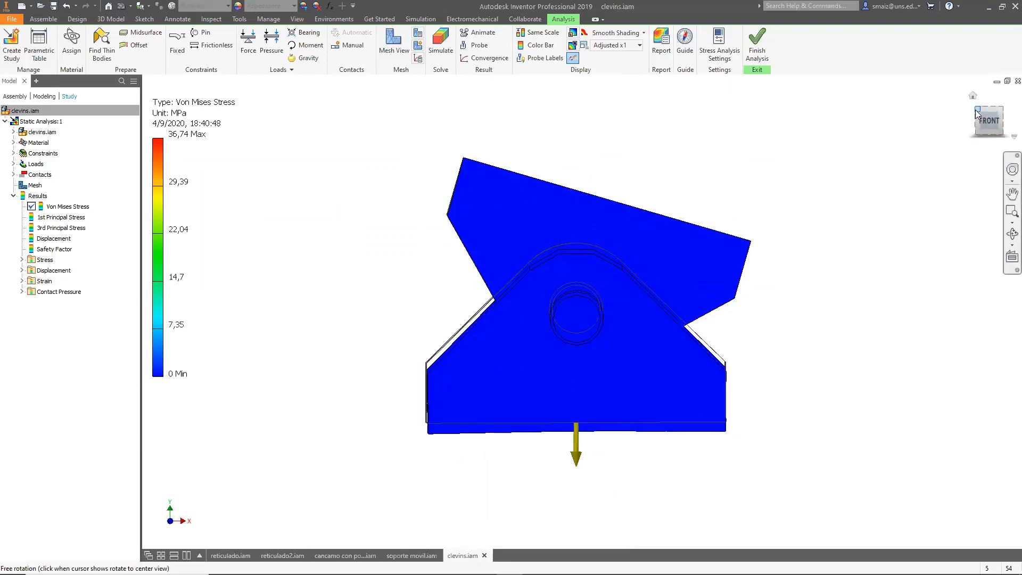
left_click(979, 125)
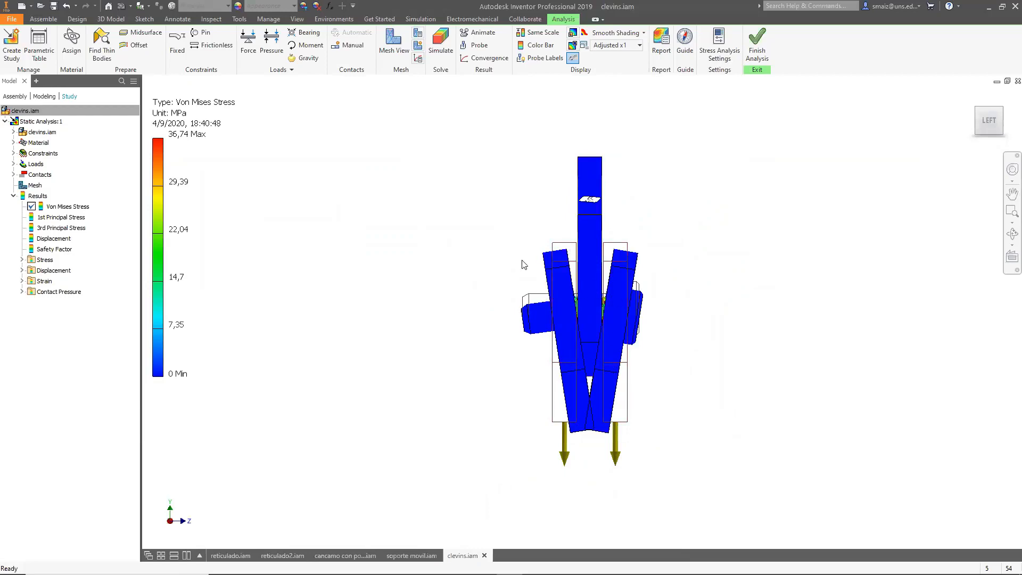
left_click(981, 110)
left_click(976, 120)
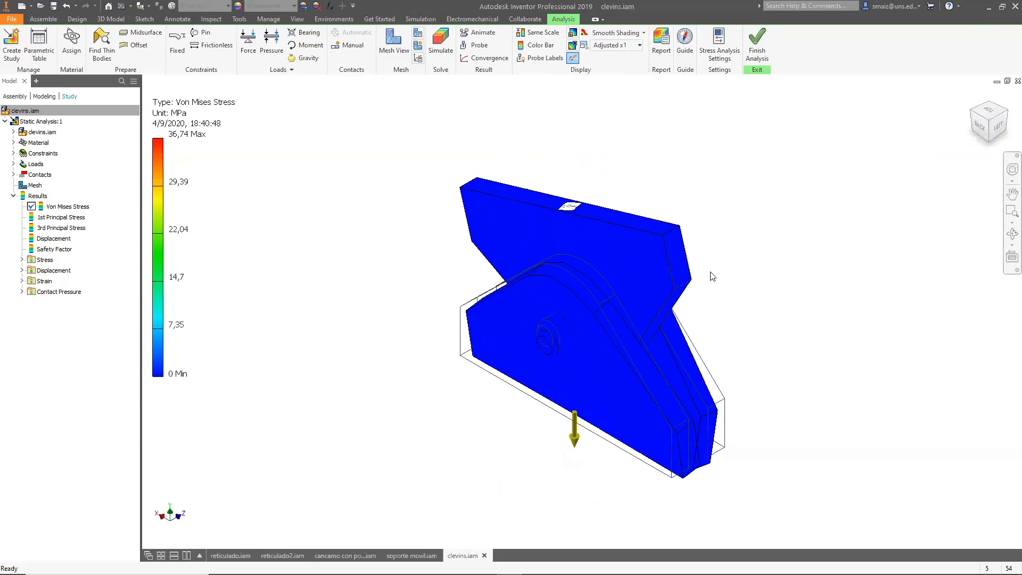
left_click(991, 129)
left_click(1002, 124)
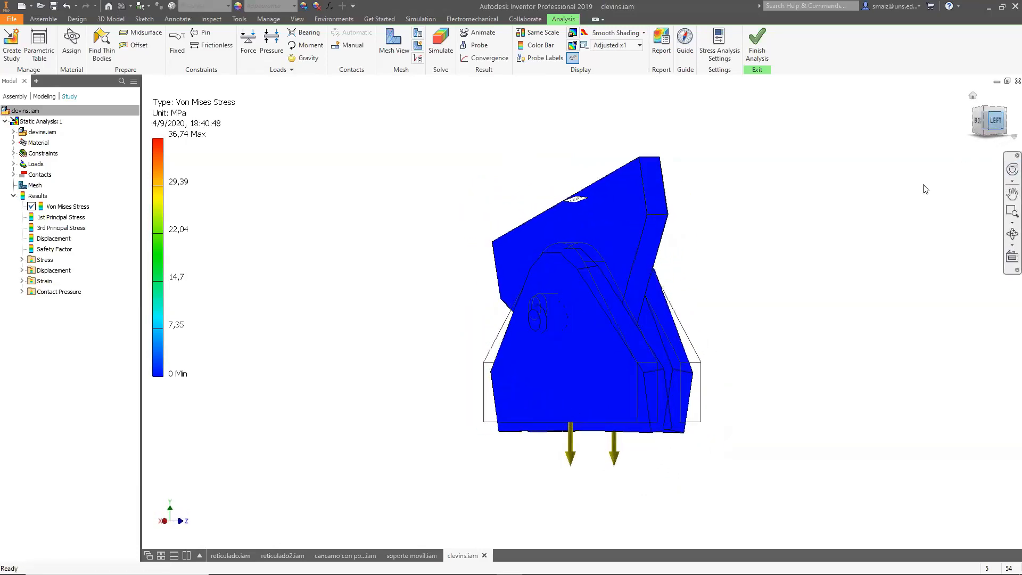
Expand the bonded contacts in the study browser, widening the browser, and select the first contact.
left_click(14, 175)
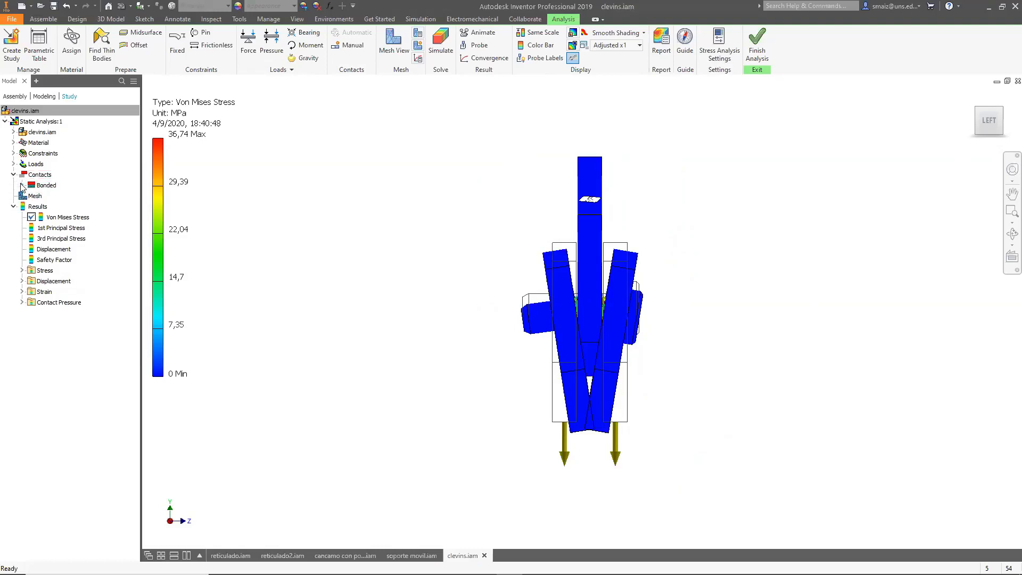
left_click(22, 185)
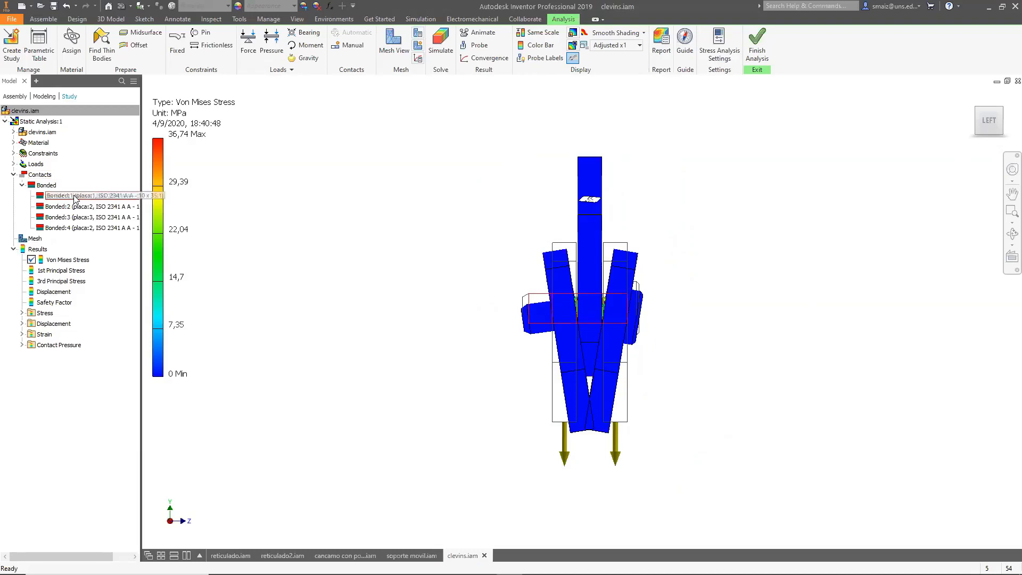
left_click_drag(142, 152, 246, 162)
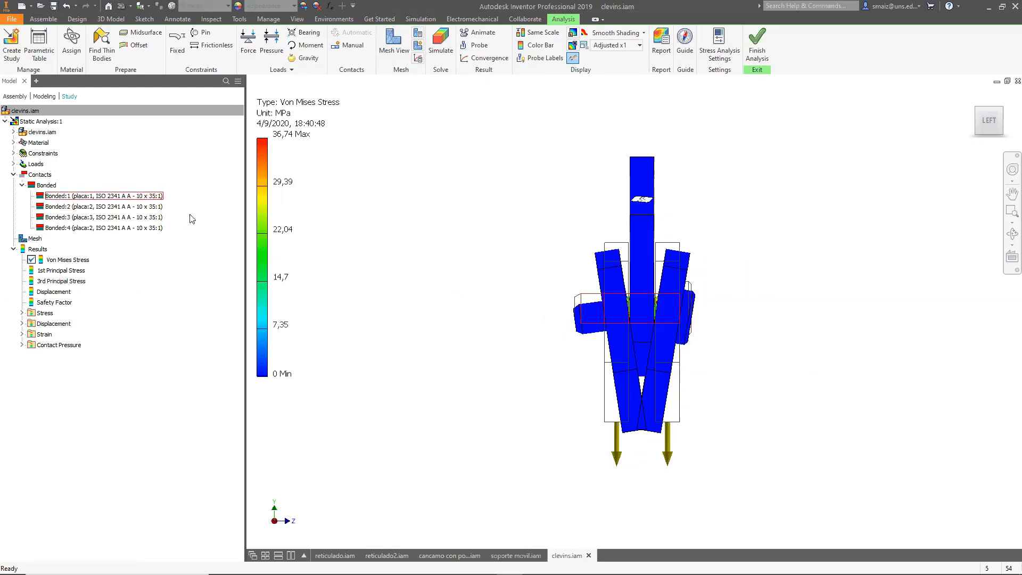
left_click(78, 199)
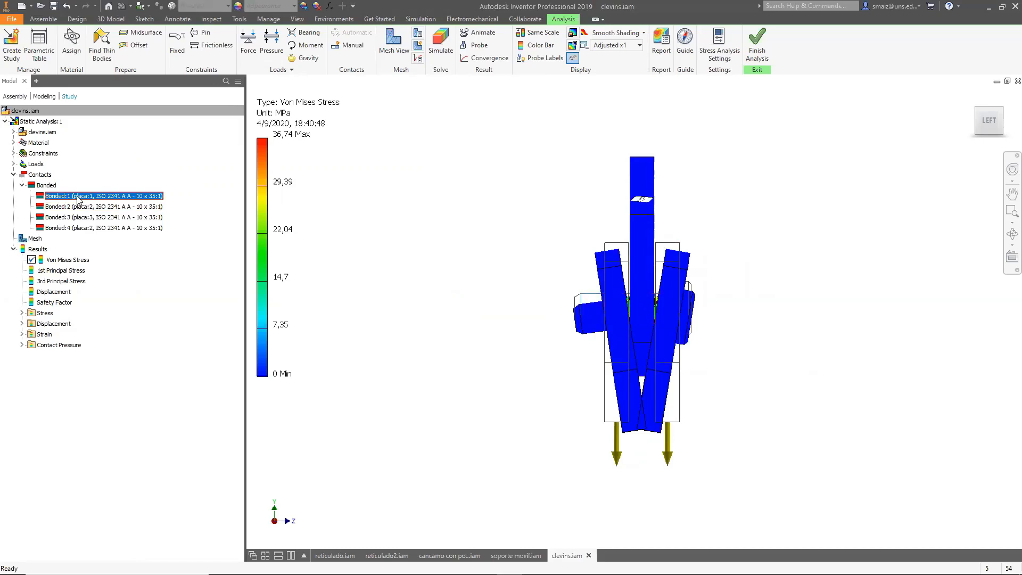
Set the result deformation display to Undeformed.
left_click(636, 46)
left_click(613, 58)
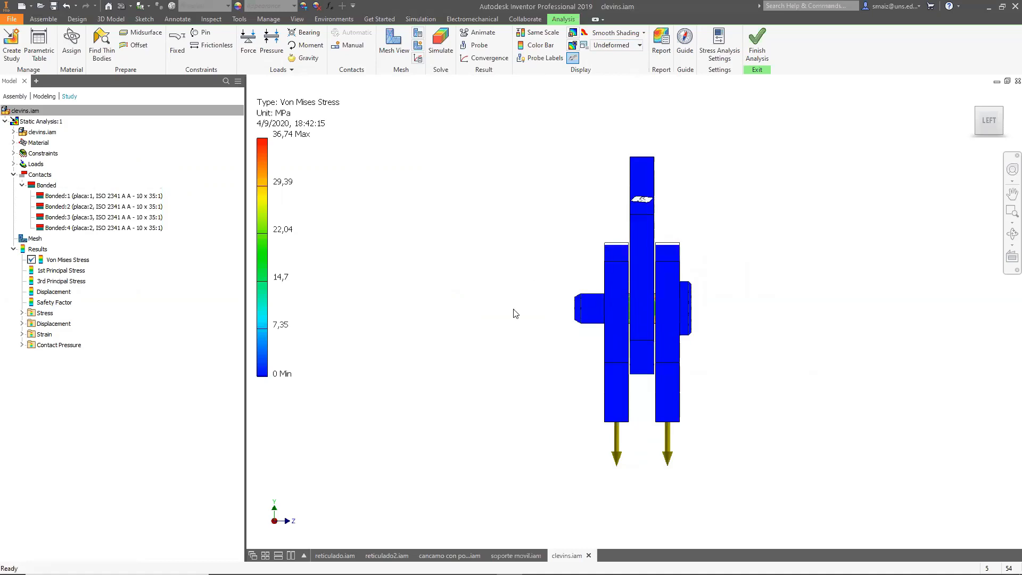
Inspect each bonded contact and the pin connection and plates it joins, orbiting the model to view them.
mouse_move(536, 350)
middle_mouse_down()
mouse_move(564, 352)
mouse_move(468, 330)
mouse_move(538, 366)
middle_mouse_up()
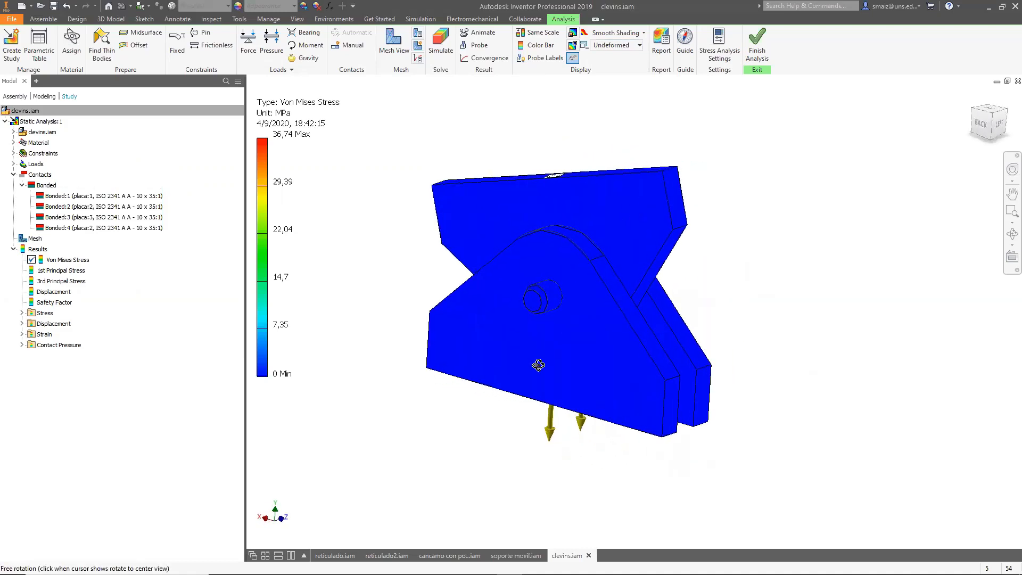
left_click(130, 196)
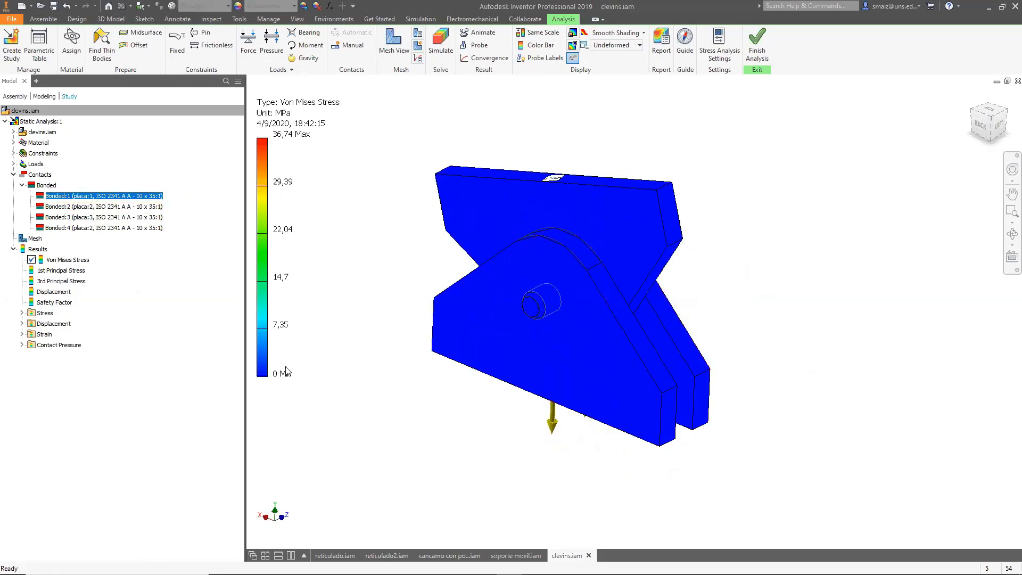
middle_click_drag(826, 467, 775, 464, "shift")
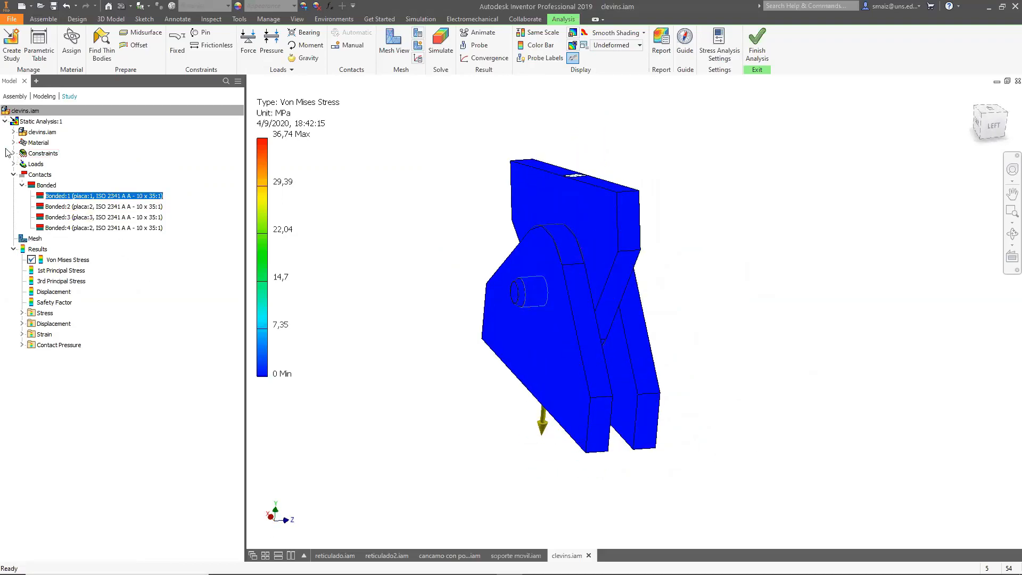
left_click(13, 132)
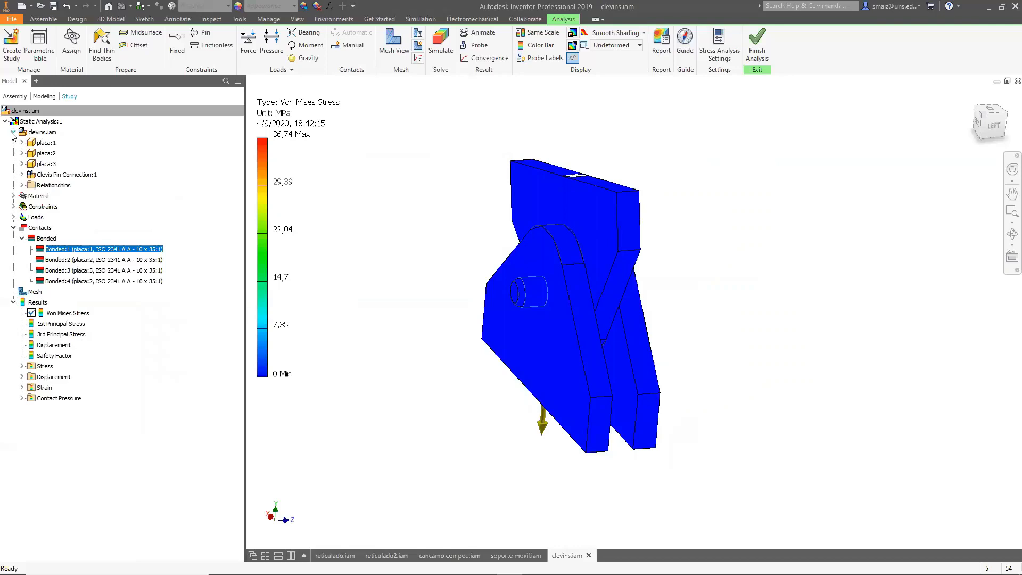
left_click(43, 143)
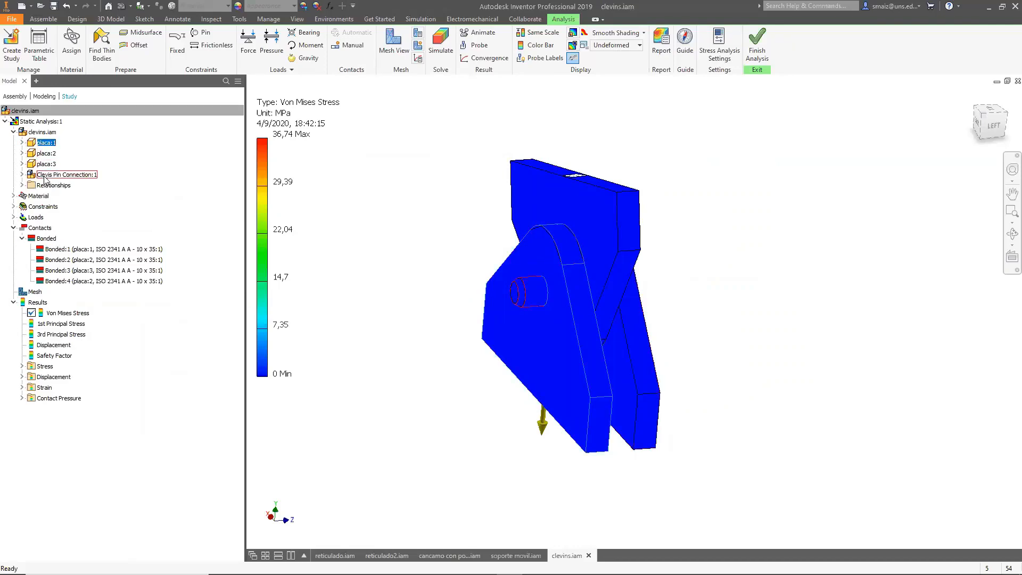
left_click(67, 251)
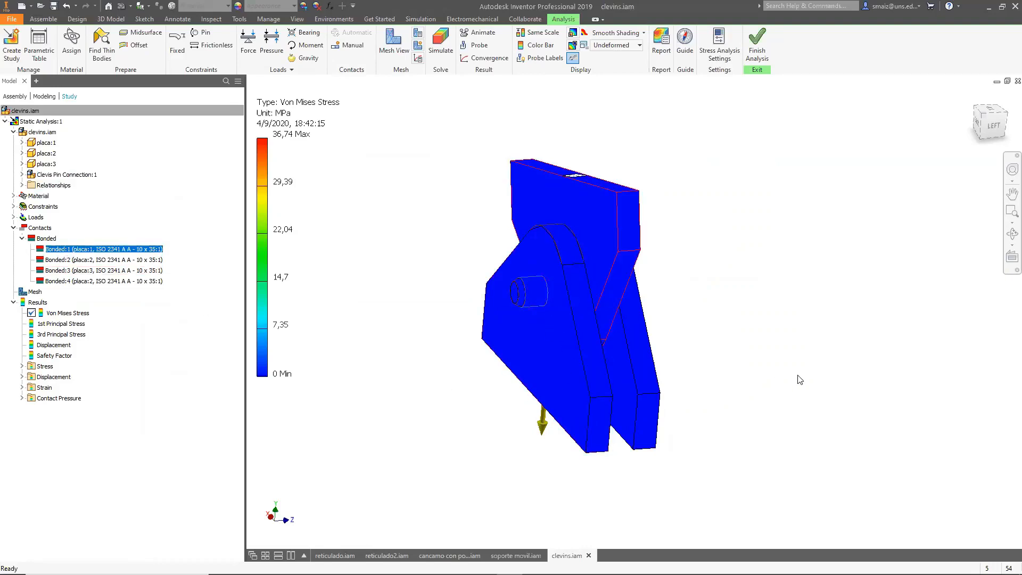
middle_click_drag(783, 372, 712, 392, "shift")
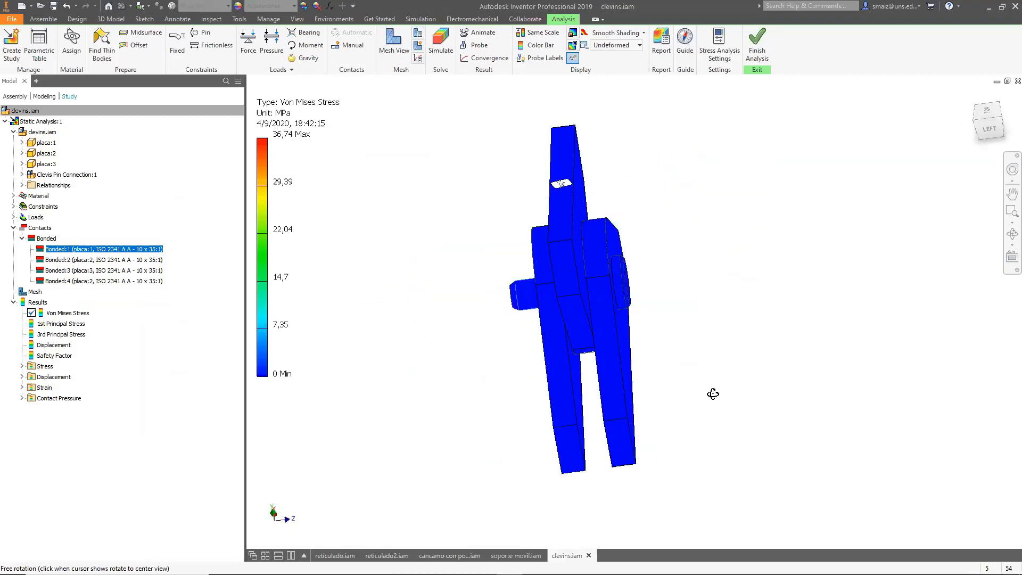
left_click(98, 264)
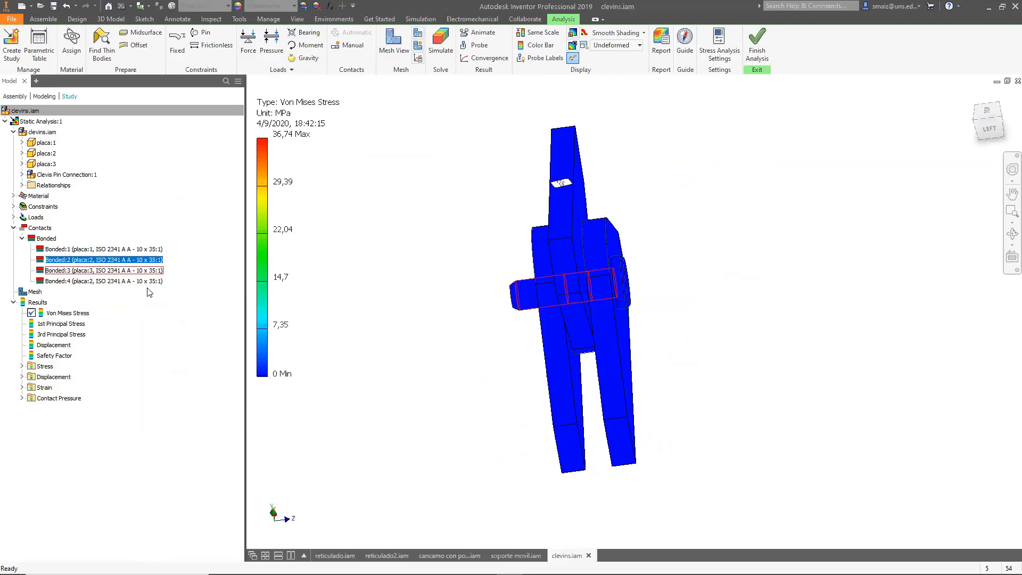
left_click(49, 153)
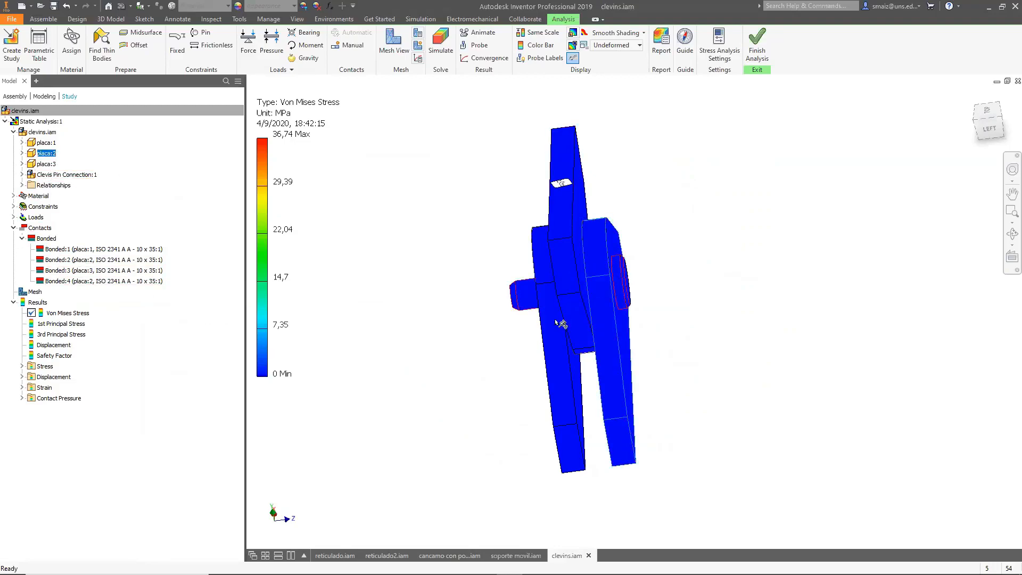
left_click(139, 264)
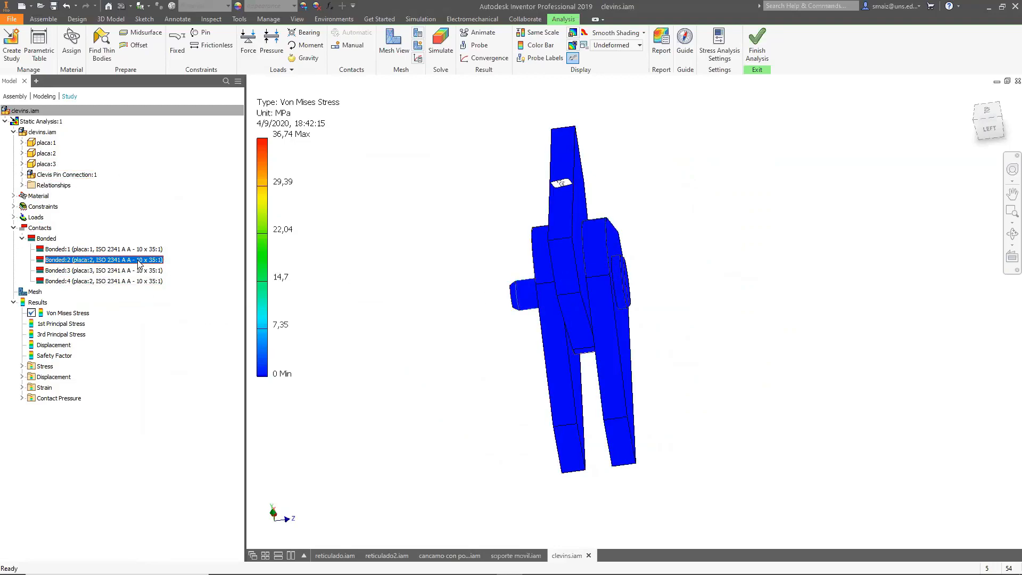
left_click(113, 272)
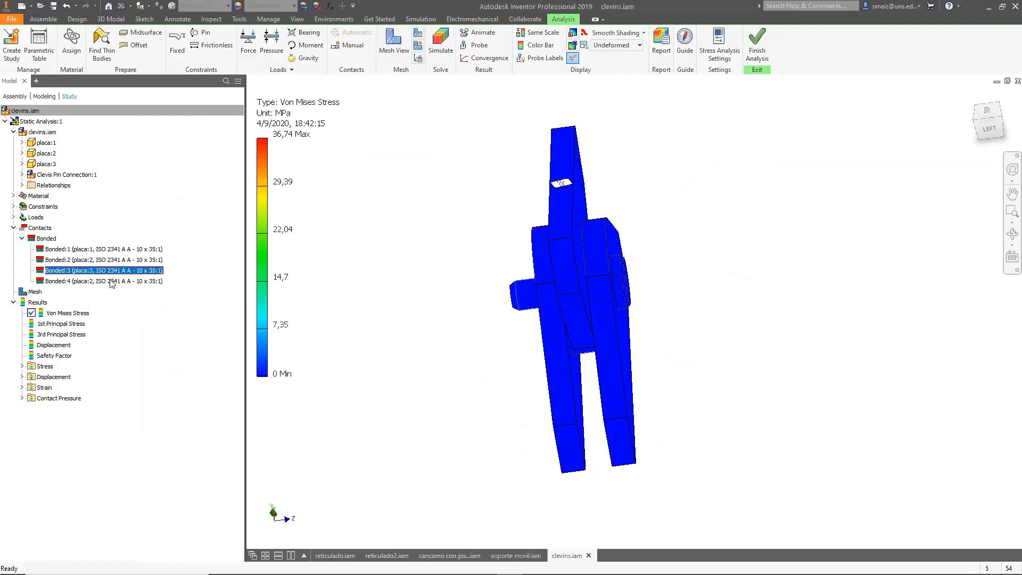
left_click(111, 281)
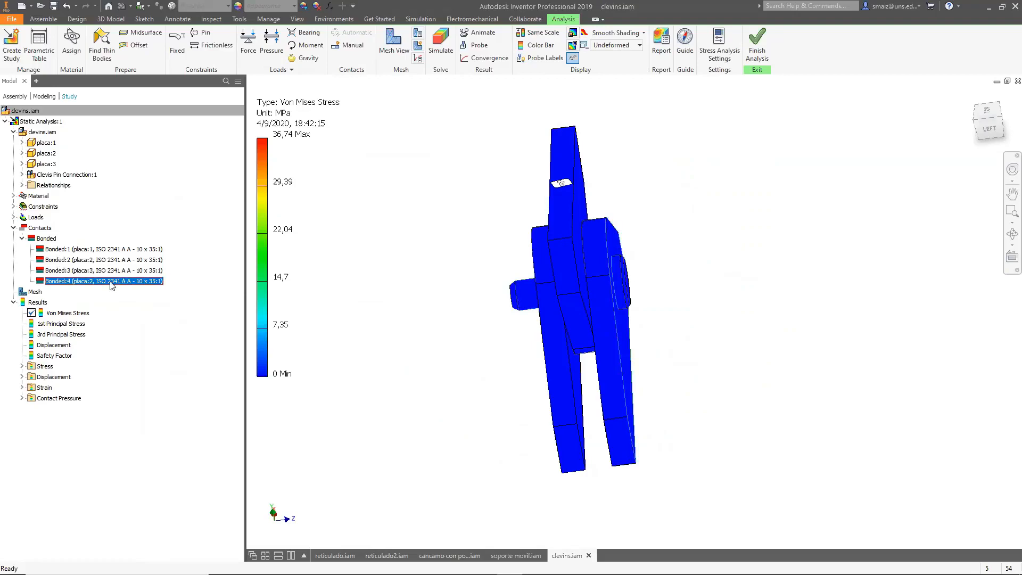
middle_click_drag(742, 392, 601, 272, "shift")
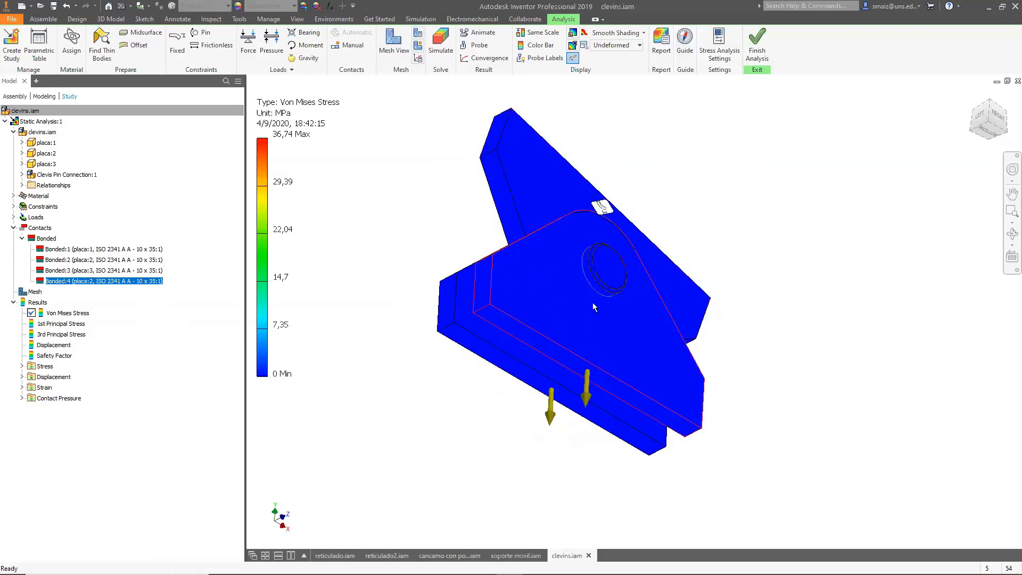
Orbit and zoom around the assembly, then set the result deformation display to Adjusted x1.
middle_click_drag(350, 349, 406, 393, "shift")
scroll(522, 314, "up", 3)
scroll(525, 312, "down", 1)
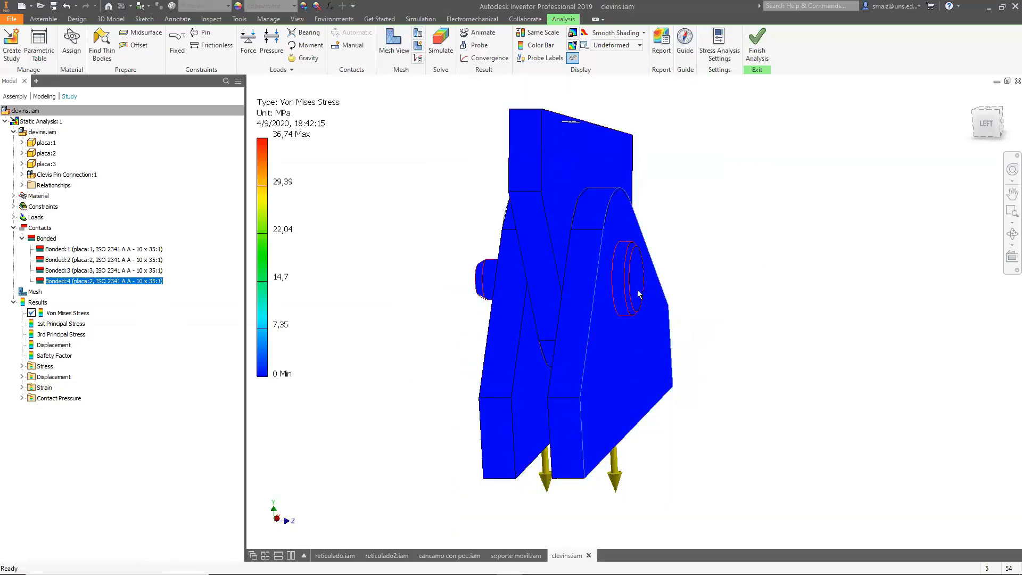
scroll(638, 291, "down", 2)
scroll(639, 293, "up", 2)
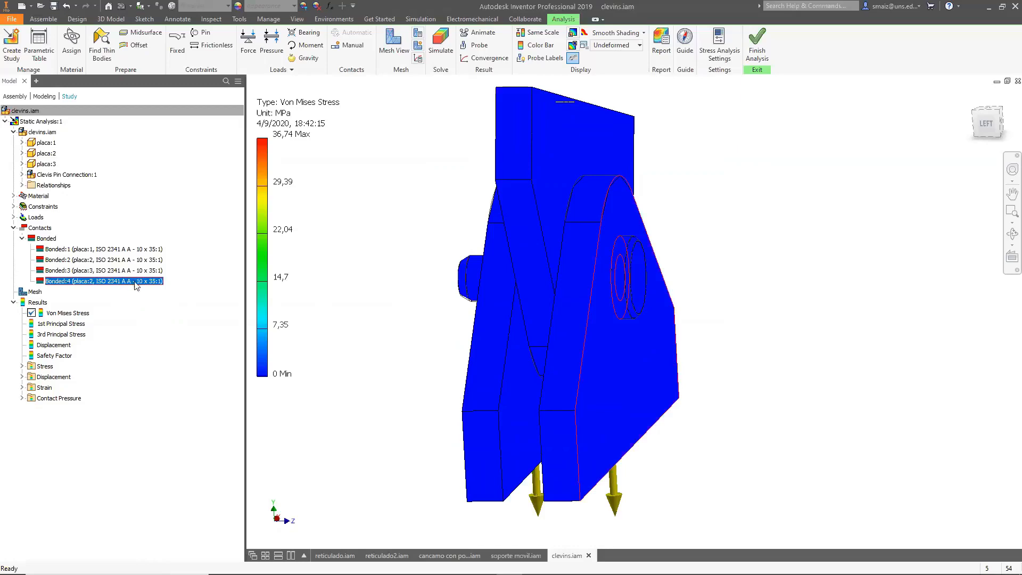
left_click(638, 46)
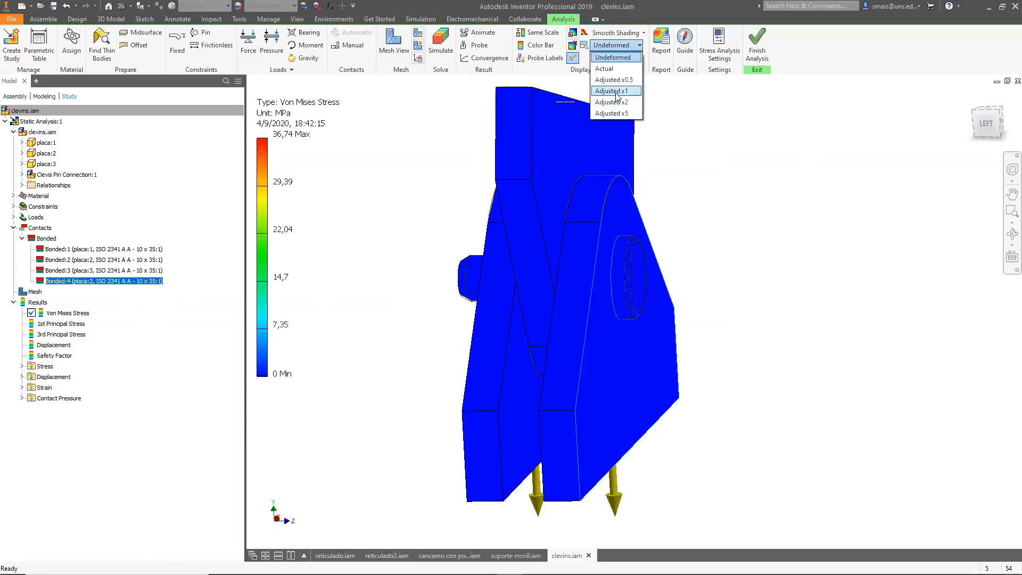
left_click(612, 67)
mouse_move(772, 394)
middle_mouse_down("shift")
mouse_move(800, 386)
mouse_move(787, 382)
middle_mouse_up("shift")
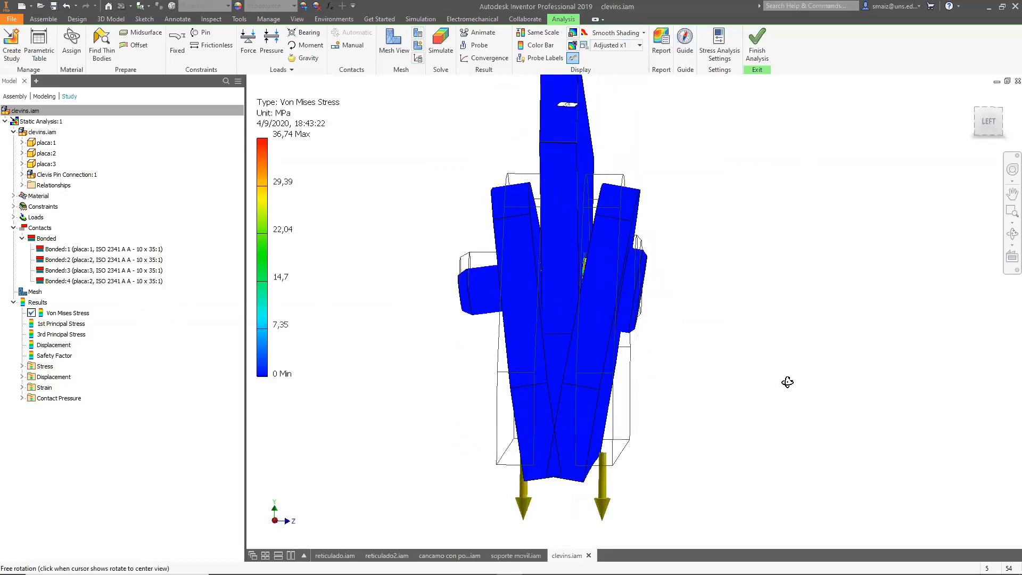
Set the deformation display to Adjusted x5 and orbit to inspect the stressed pin region.
left_click(612, 45)
left_click(613, 116)
middle_click_drag(827, 367, 655, 338, "shift")
middle_click_drag(581, 297, 627, 274, "shift")
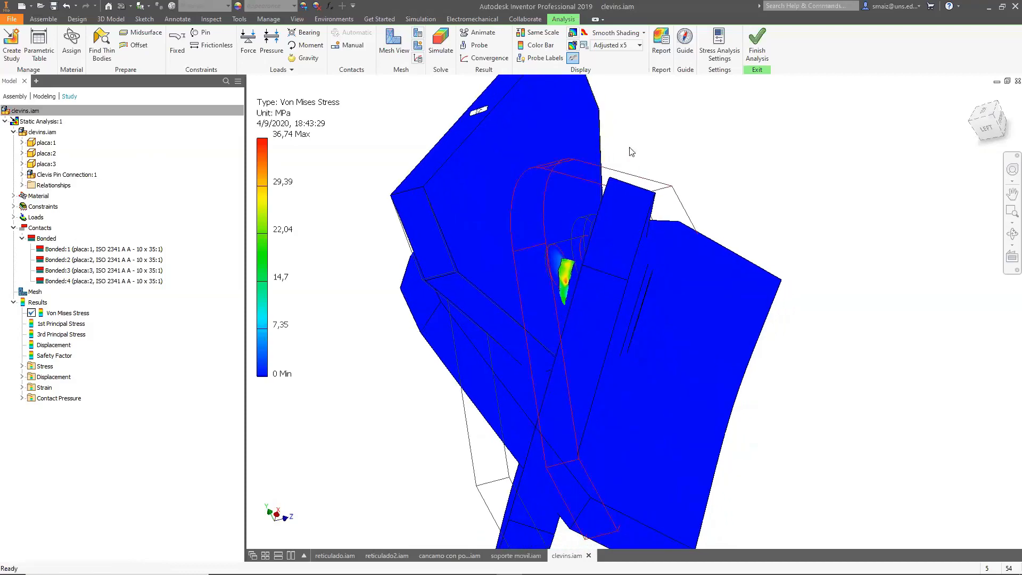
Set the deformation display back to Adjusted x1 and orbit the model.
left_click(615, 47)
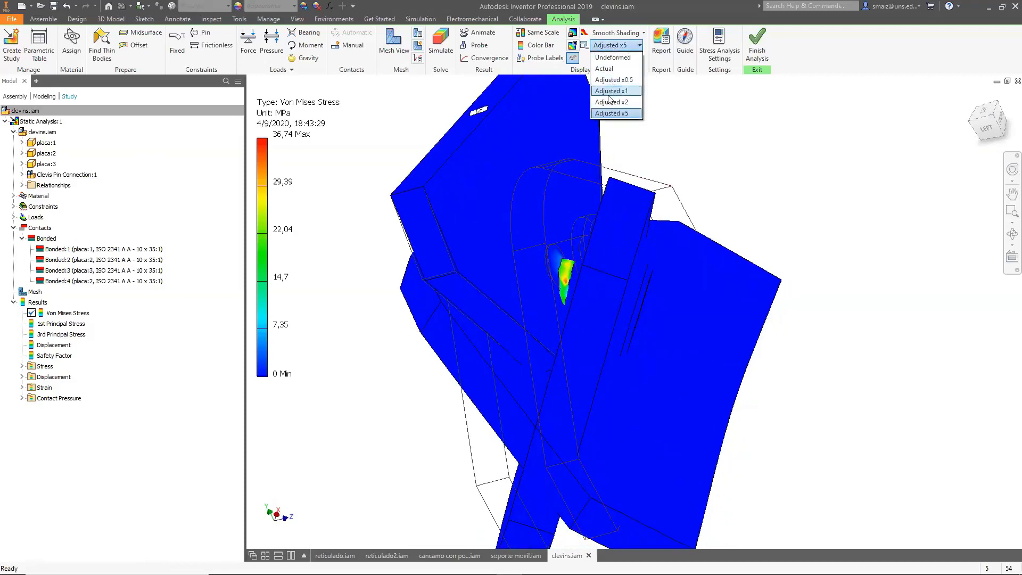
left_click(611, 99)
middle_click_drag(738, 296, 745, 263, "shift")
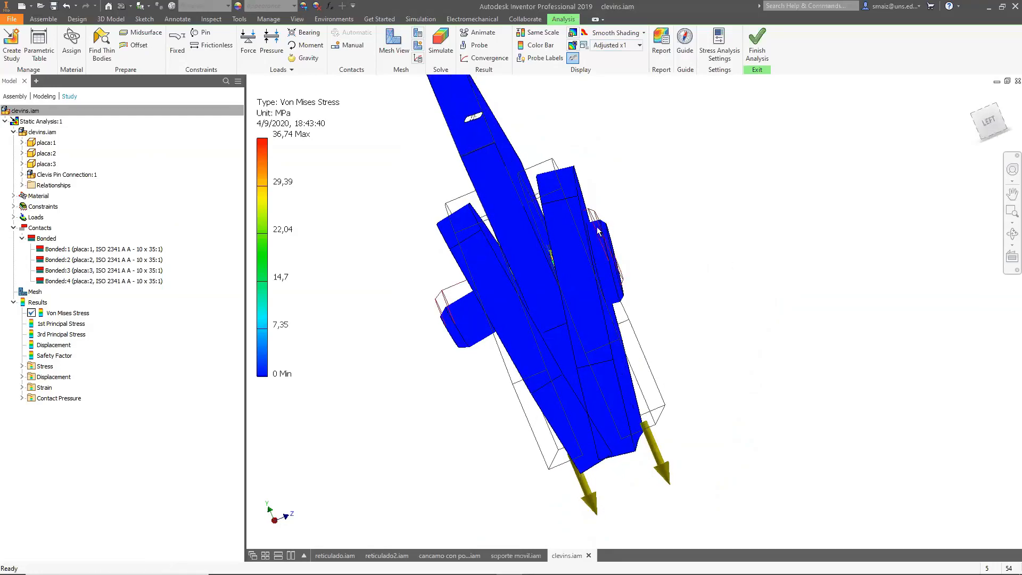
Select all four bonded contacts and change their contact type to Separation.
left_click(133, 281)
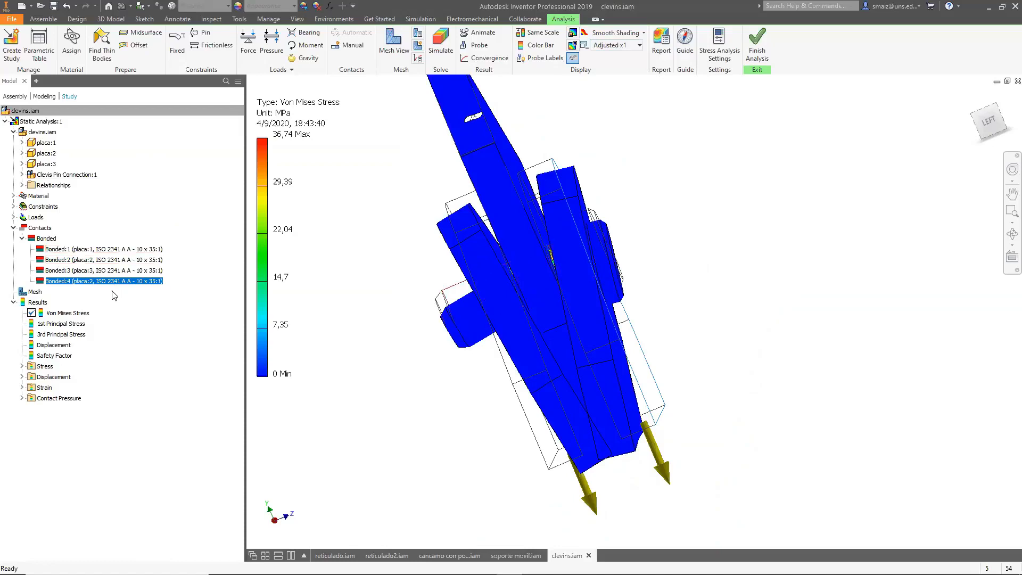
left_click(46, 239)
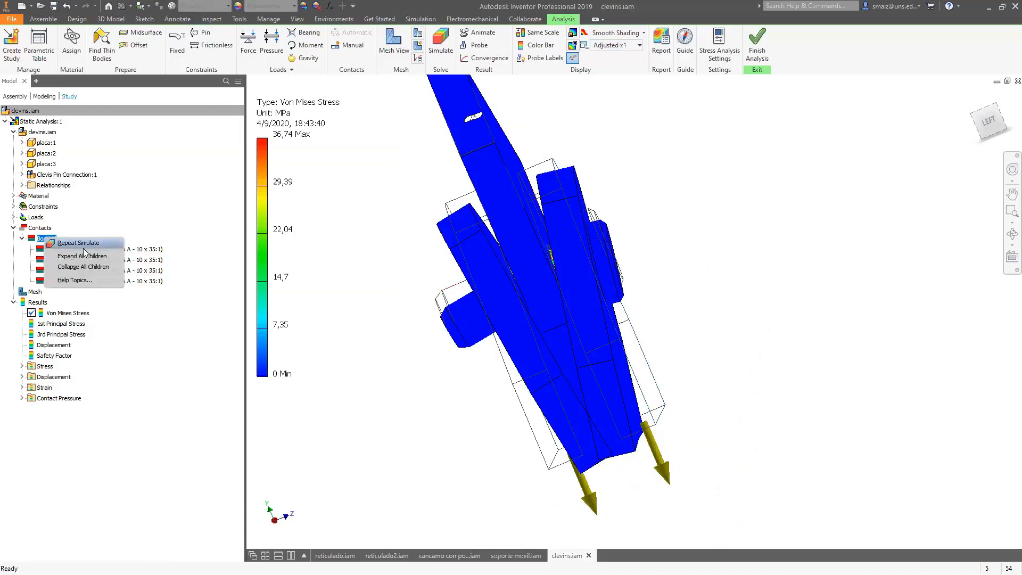
left_click(118, 250)
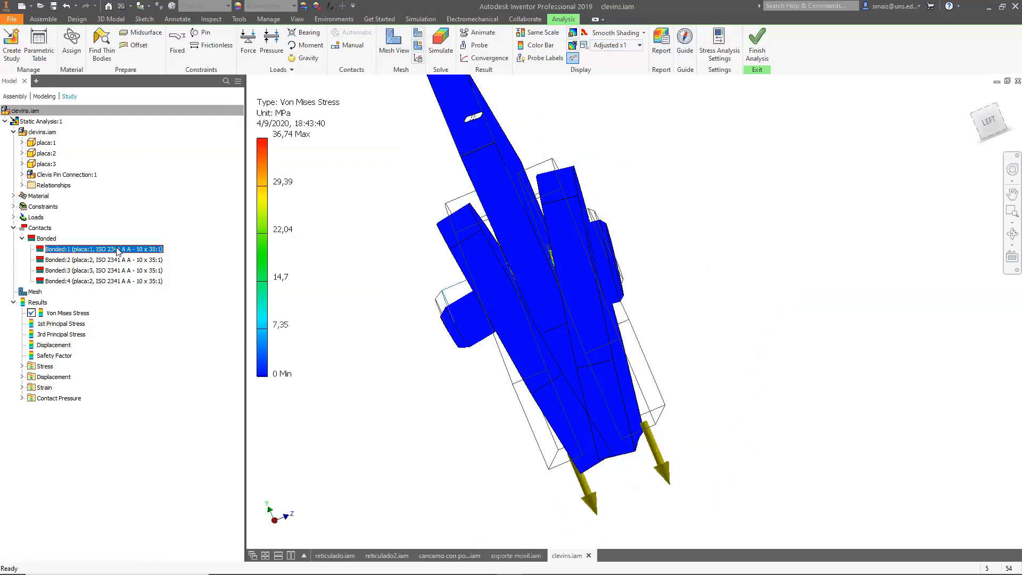
left_click(116, 281, "shift")
right_click(117, 282)
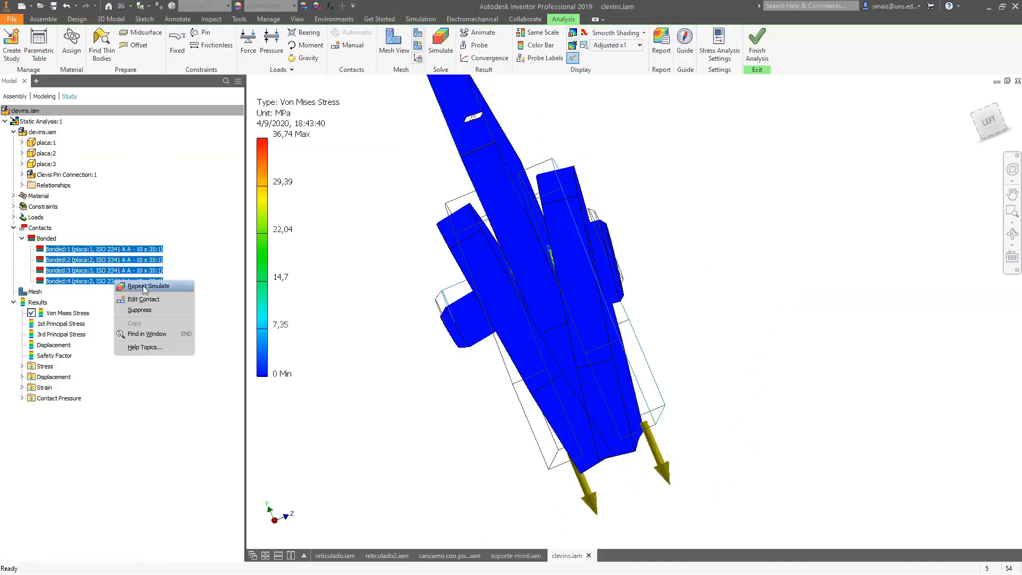
left_click(153, 301)
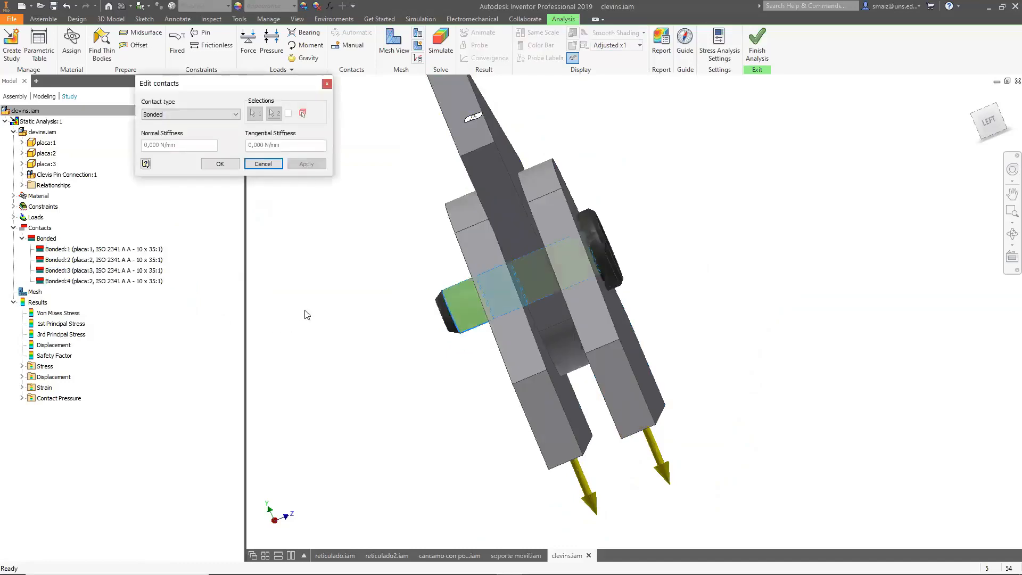
left_click(181, 115)
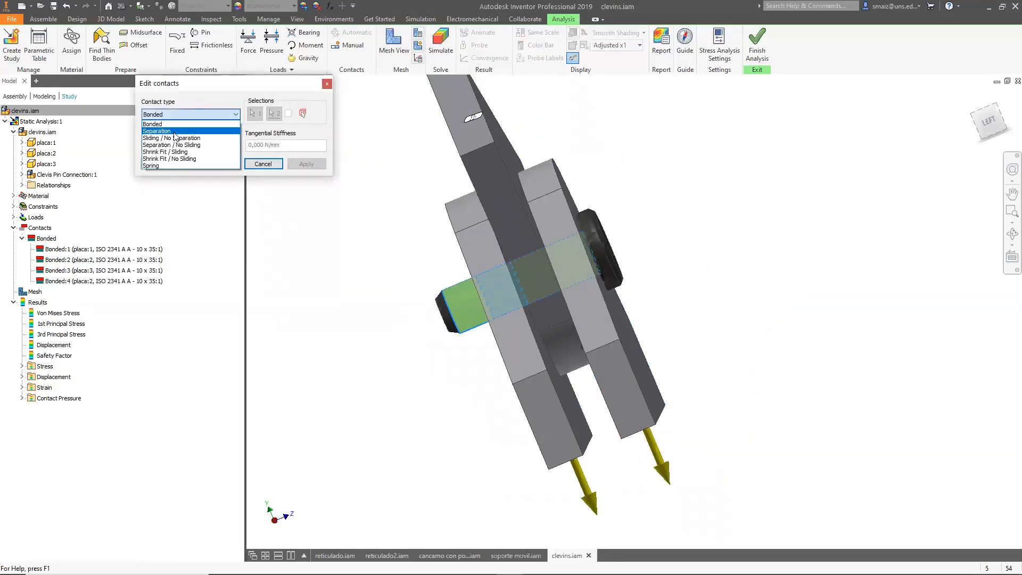
left_click(146, 132)
left_click(222, 166)
Run the stress analysis simulation again with the Separation contacts.
middle_click_drag(707, 311, 627, 351, "shift")
left_click(441, 45)
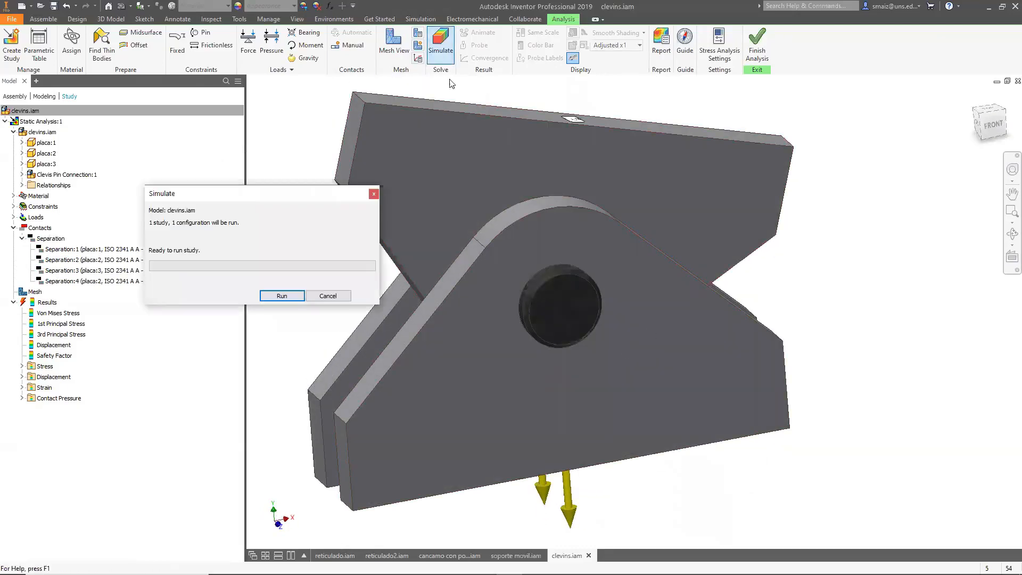
left_click(295, 297)
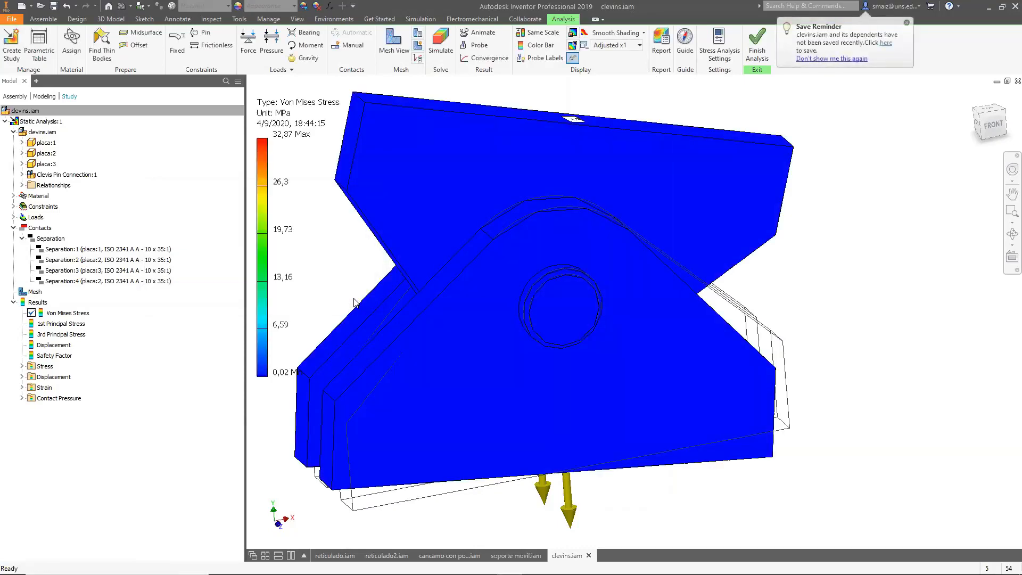
Switch to the left view and set the deformation display to Adjusted x2.
middle_click_drag(787, 254, 913, 167, "shift")
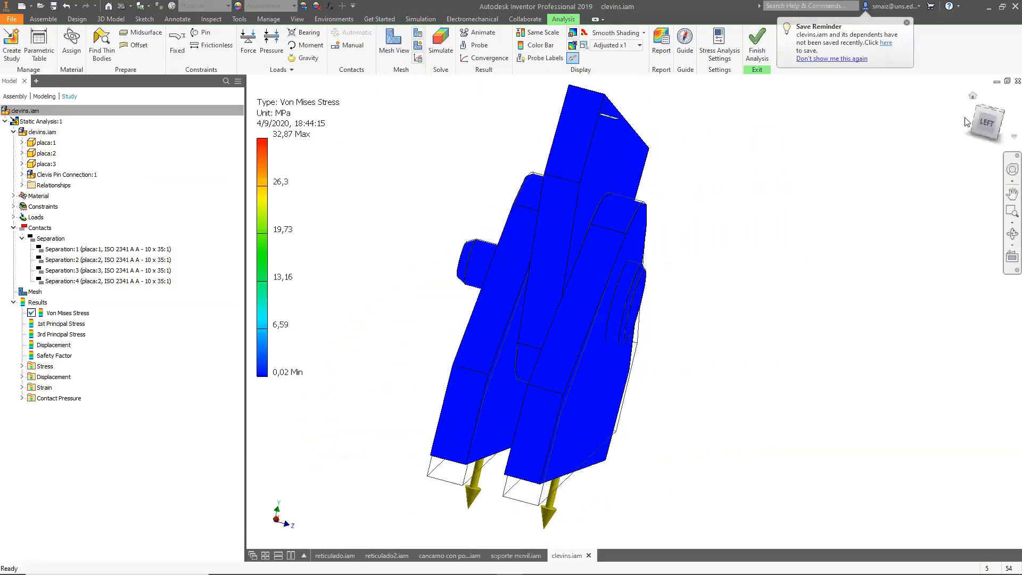
left_click(987, 122)
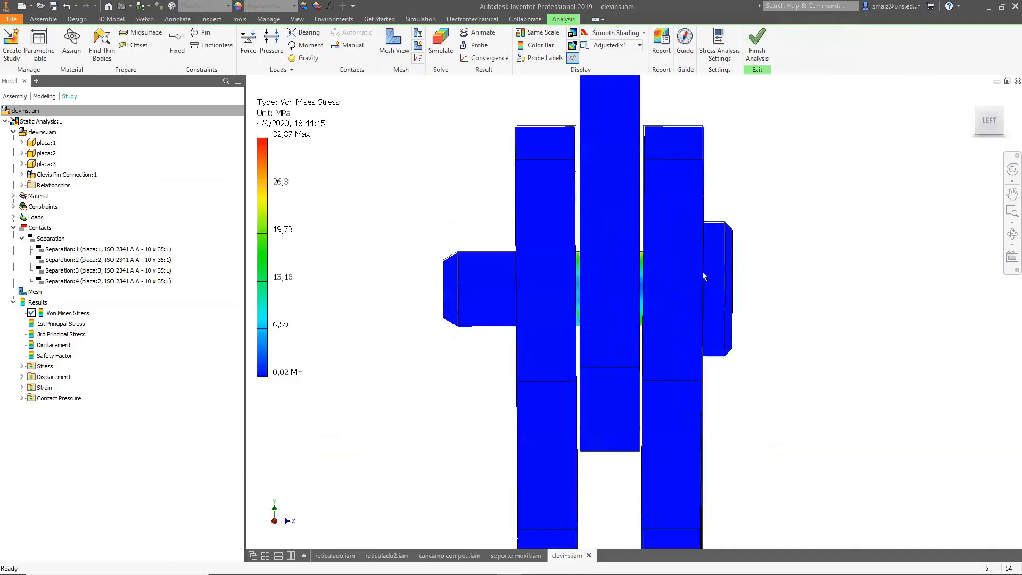
left_click(618, 47)
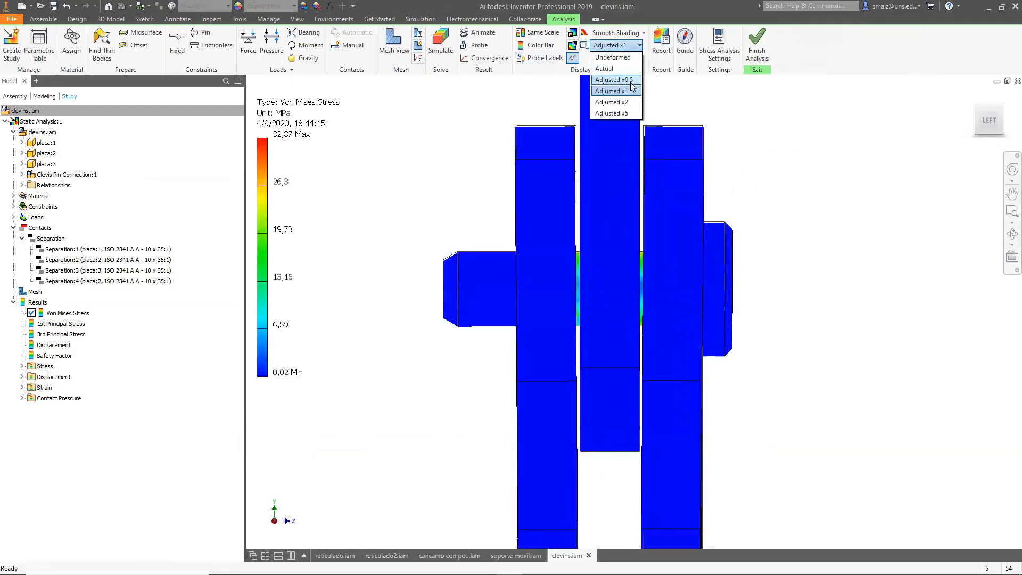
left_click(628, 102)
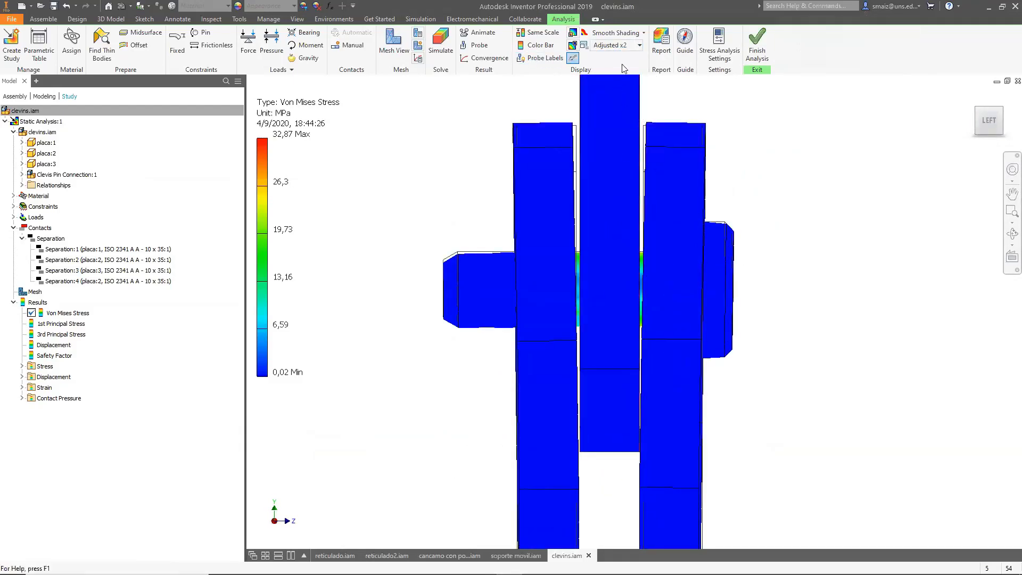
Set the deformation display to Adjusted x5 and orbit to view the separated plates.
left_click(625, 46)
left_click(622, 113)
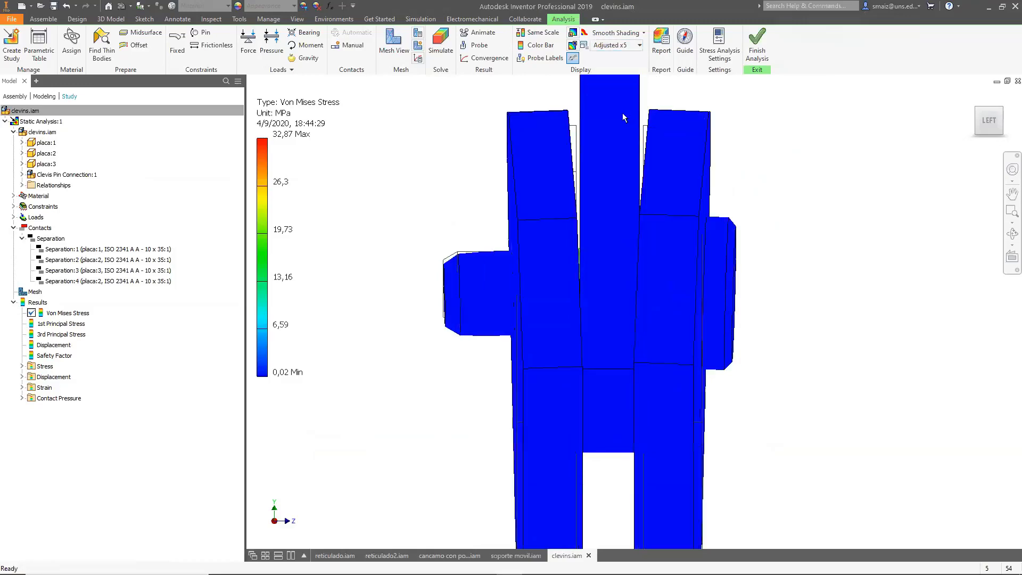
key("F4")
left_click_drag(785, 342, 759, 330)
Set the deformation display to Adjusted x2 and zoom and pan to frame the plates.
left_click(615, 45)
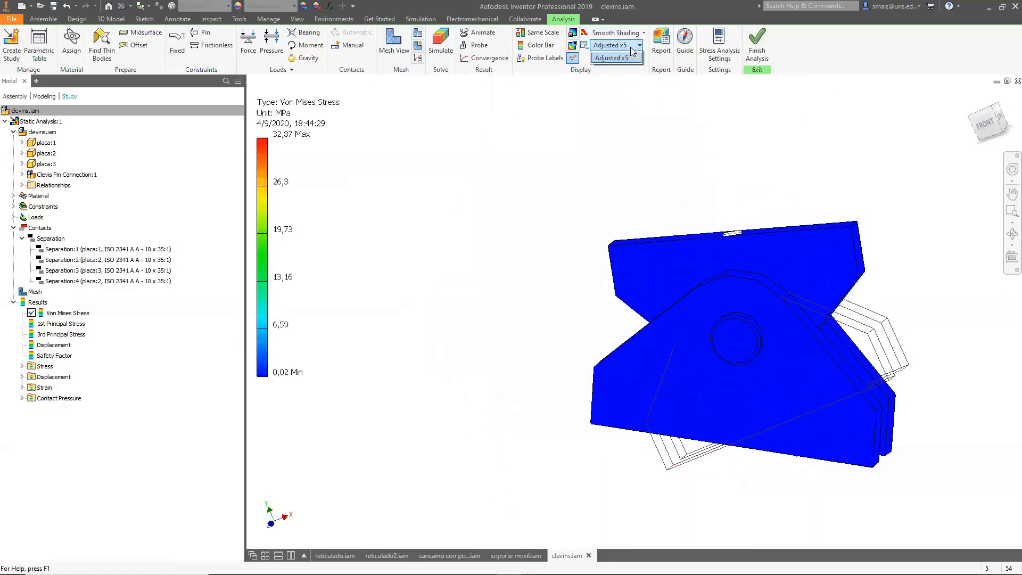
left_click(612, 102)
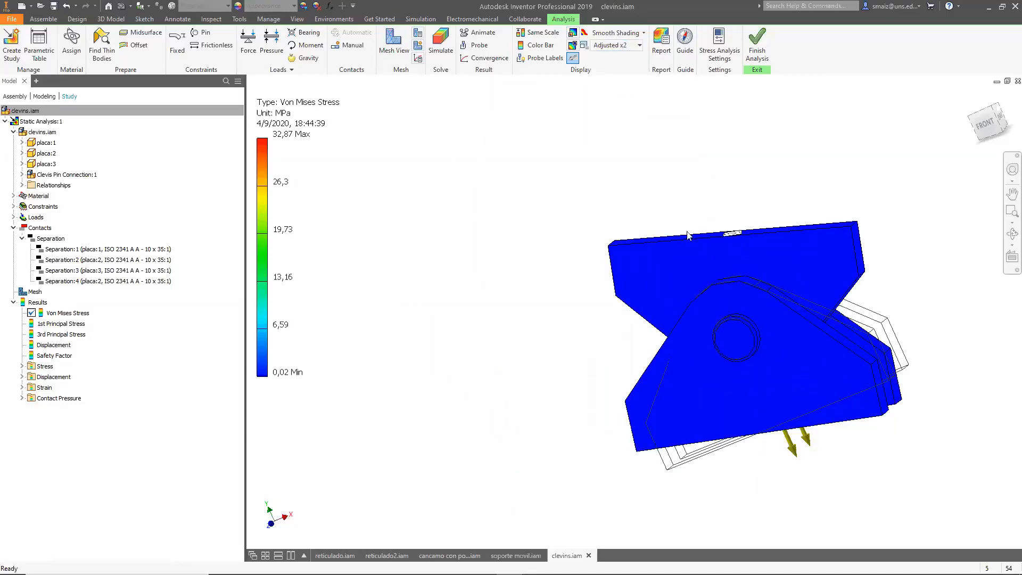
scroll(816, 203, "up", 3)
middle_click_drag(816, 203, 700, 143, "shift")
scroll(682, 240, "down", 3)
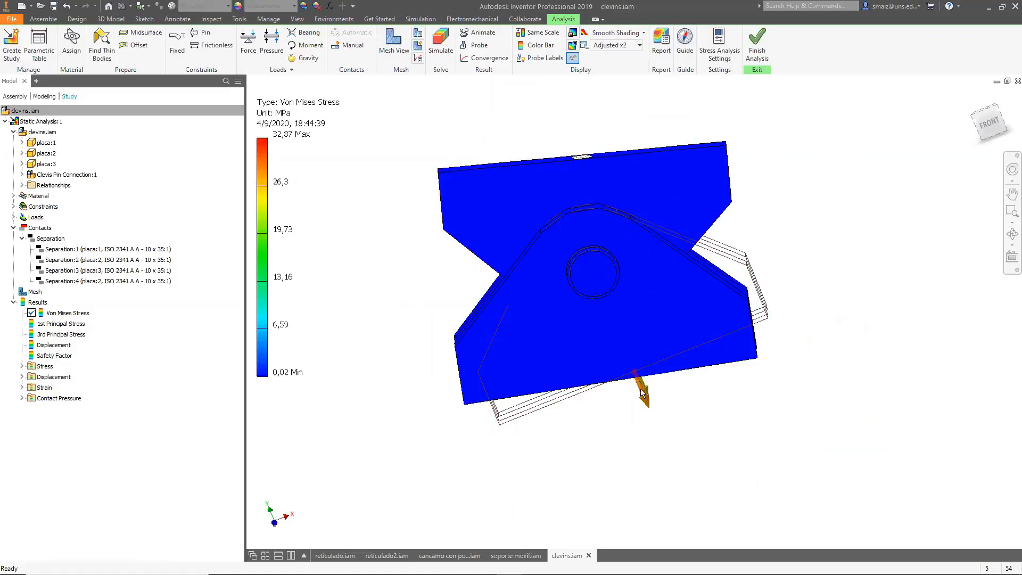
Compare deformation display options Undeformed, Actual, Adjusted x0.5 and Adjusted x1, ending on Adjusted x2, and orbit the model.
left_click(612, 46)
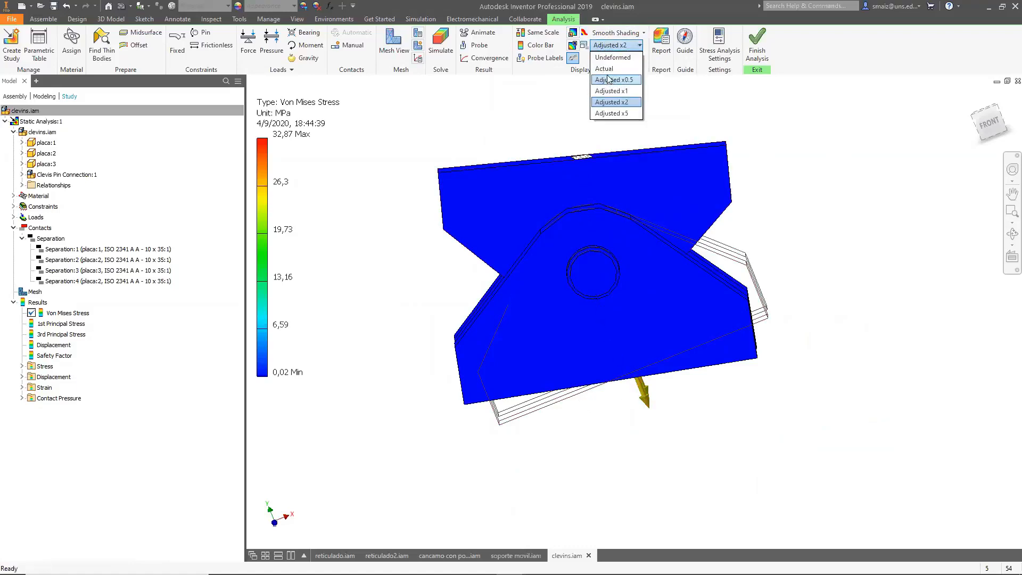
left_click(612, 57)
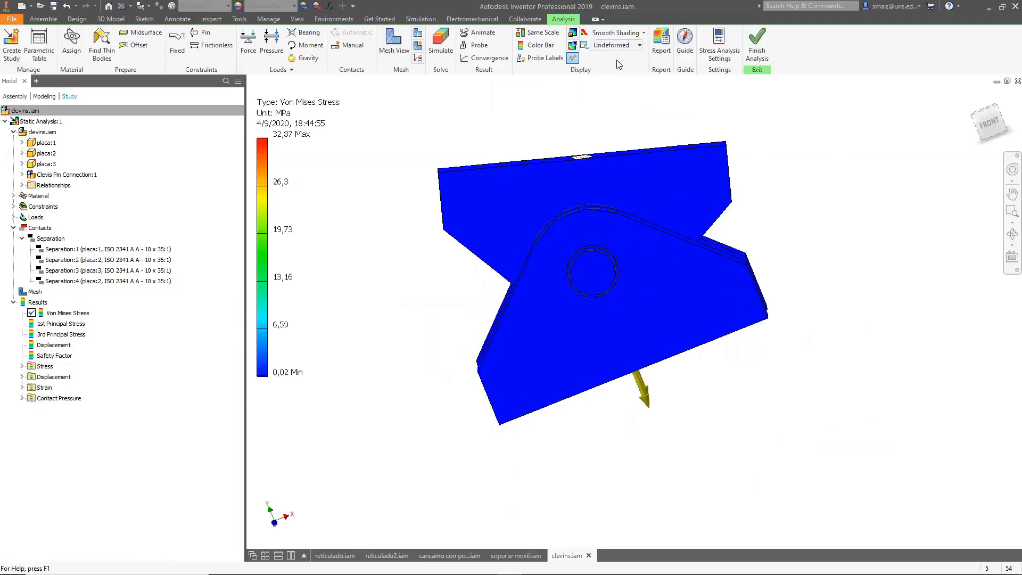
left_click(622, 48)
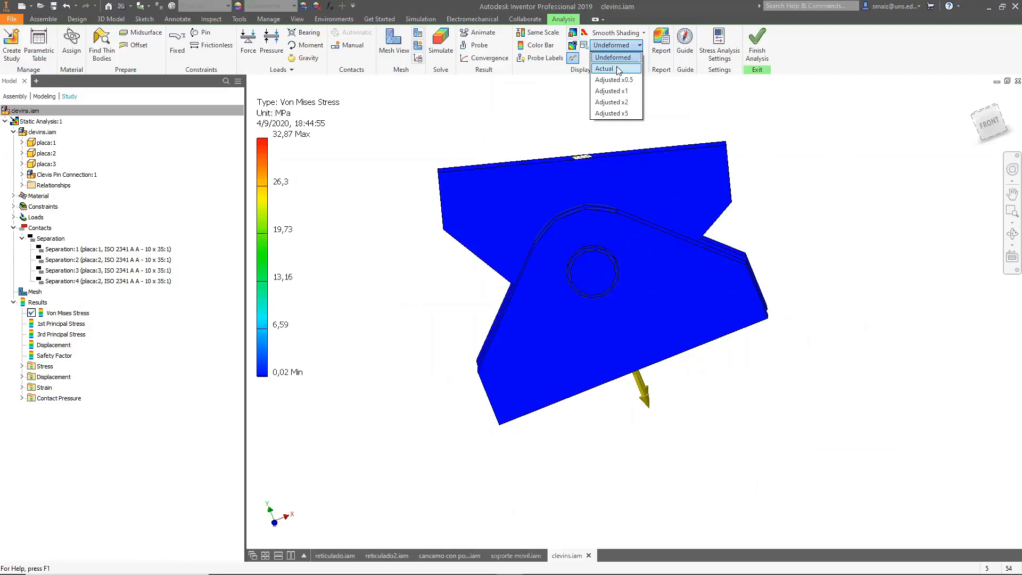
left_click(617, 69)
left_click(620, 45)
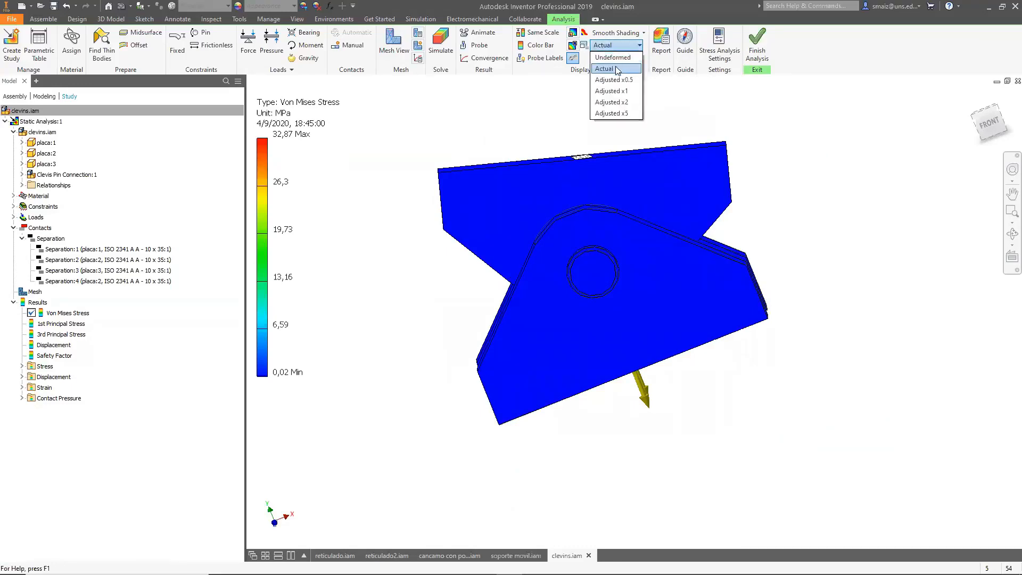
left_click(613, 83)
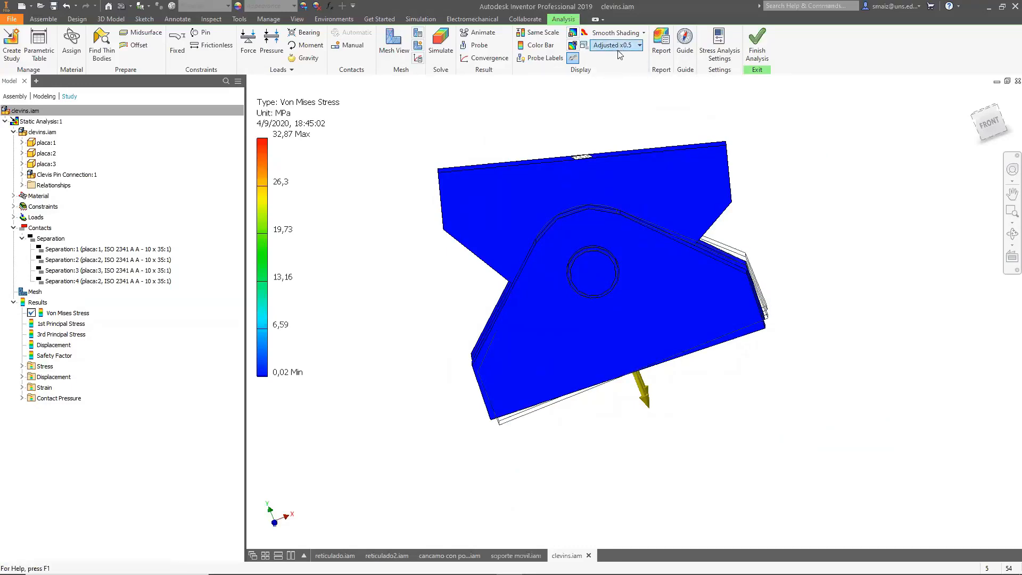
left_click(618, 45)
left_click(616, 91)
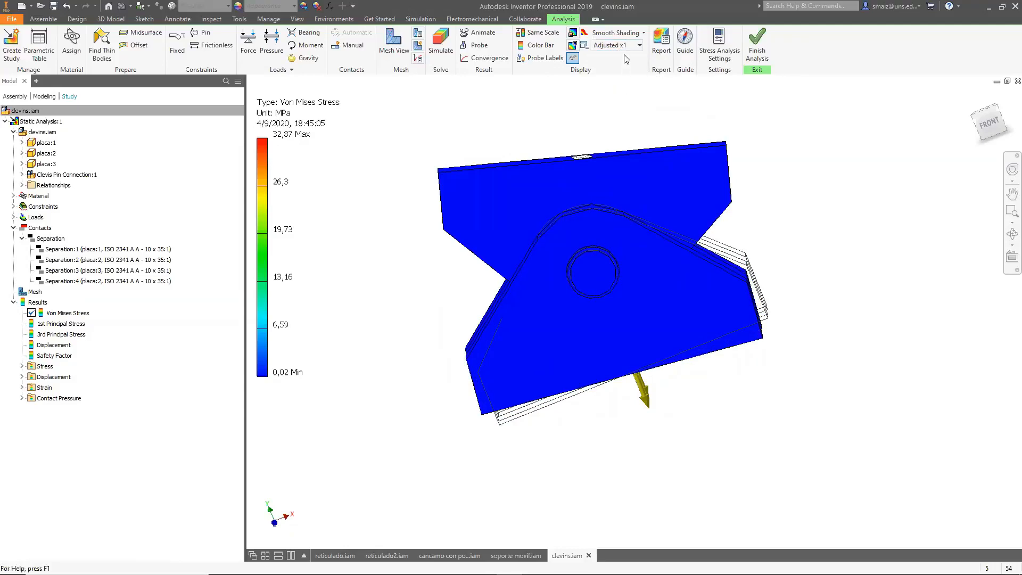
left_click(617, 45)
left_click(611, 101)
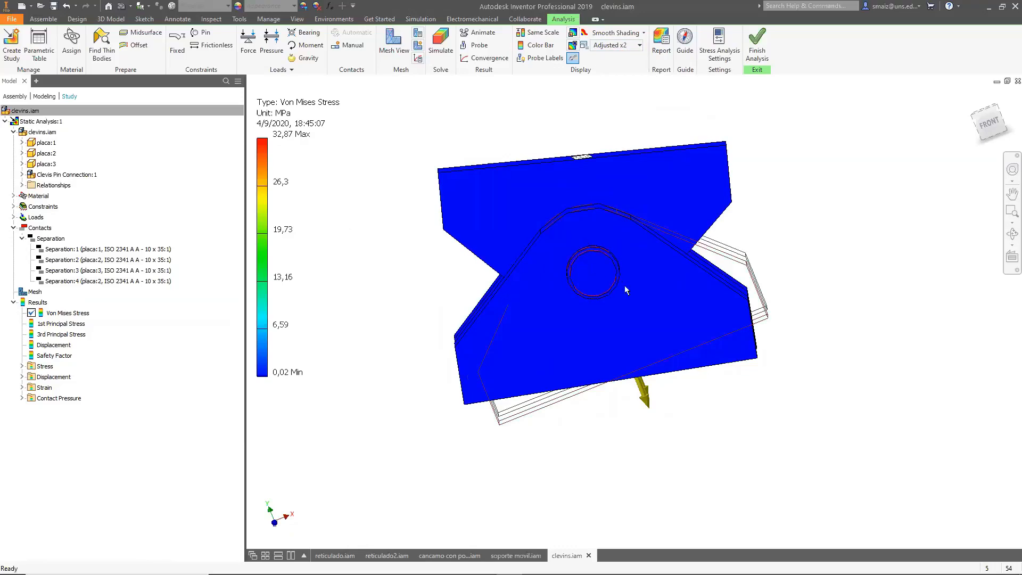
middle_click_drag(433, 328, 498, 342, "shift")
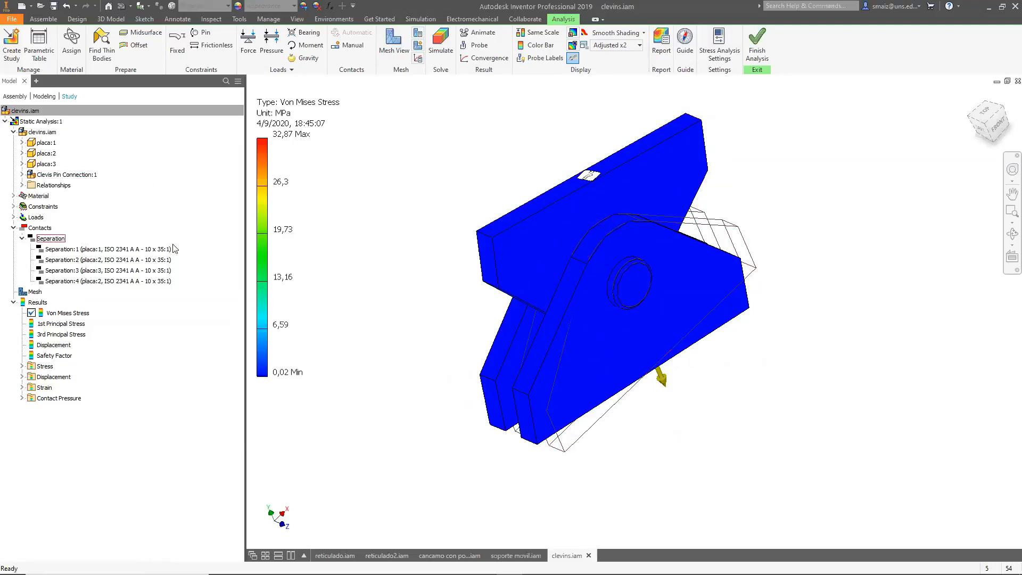
key("alt+Tab")
left_click(307, 242)
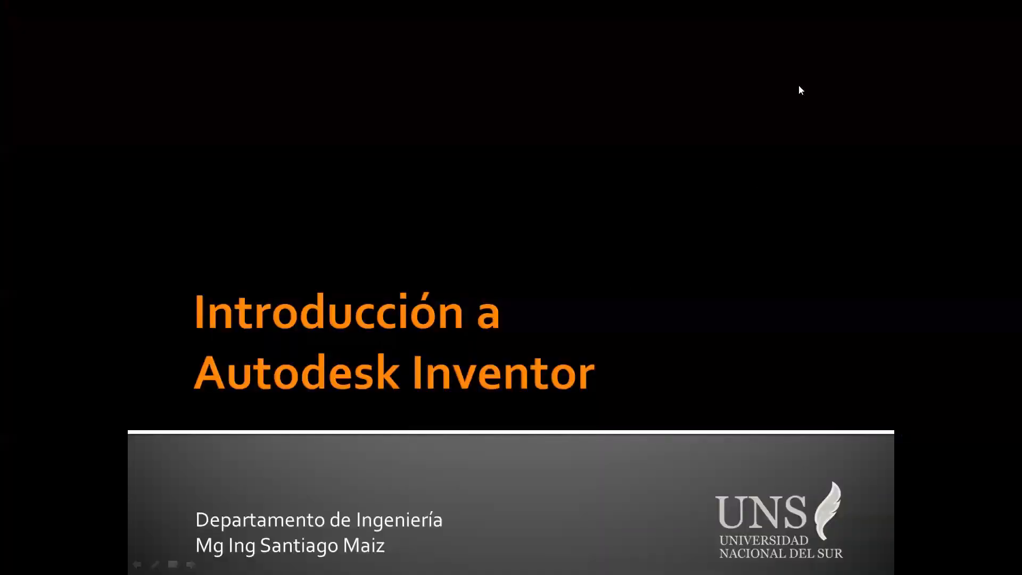
left_click(677, 281)
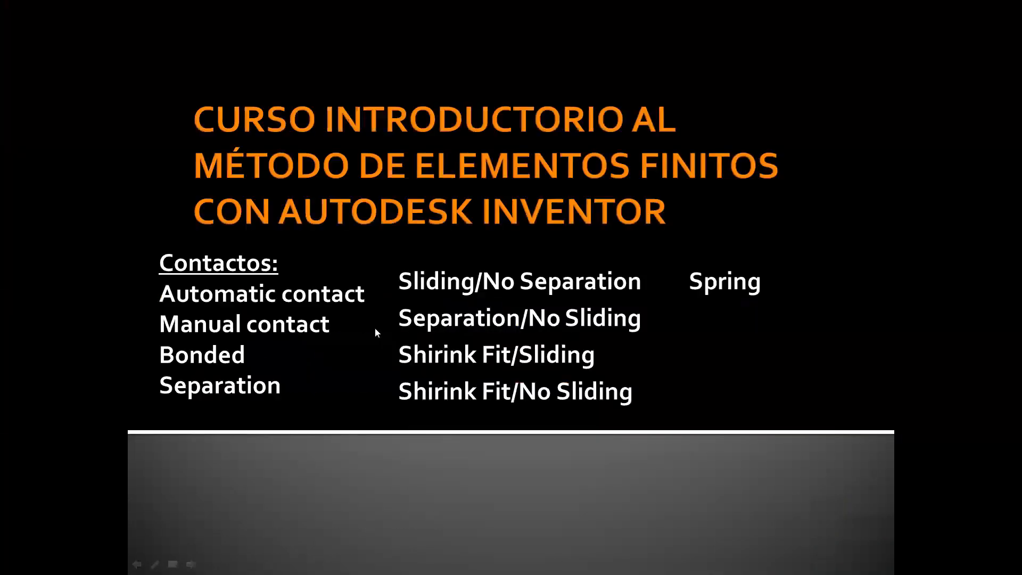
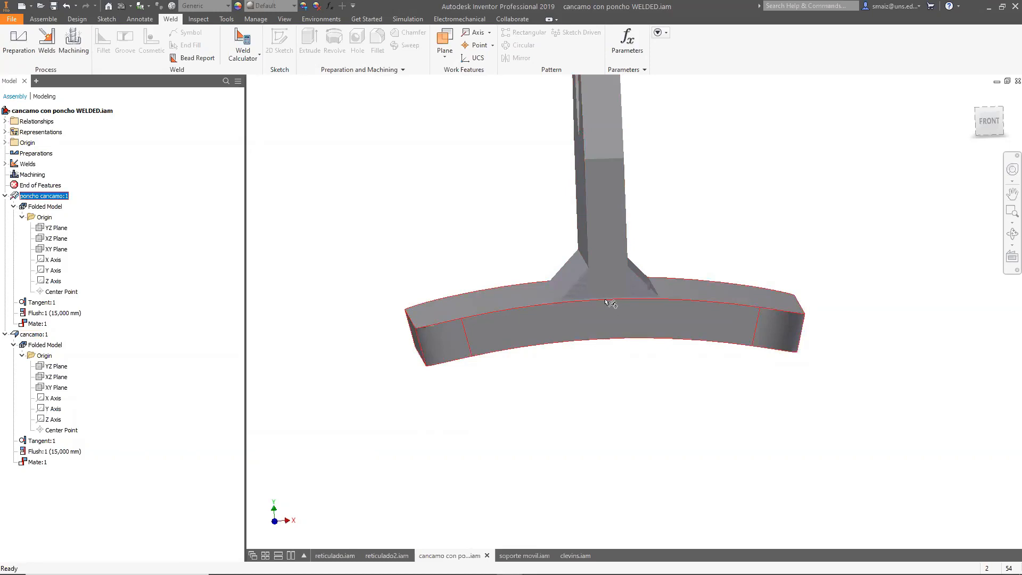
Switch to the PowerPoint presentation and advance to the Manual contact slide.
mouse_move(622, 317)
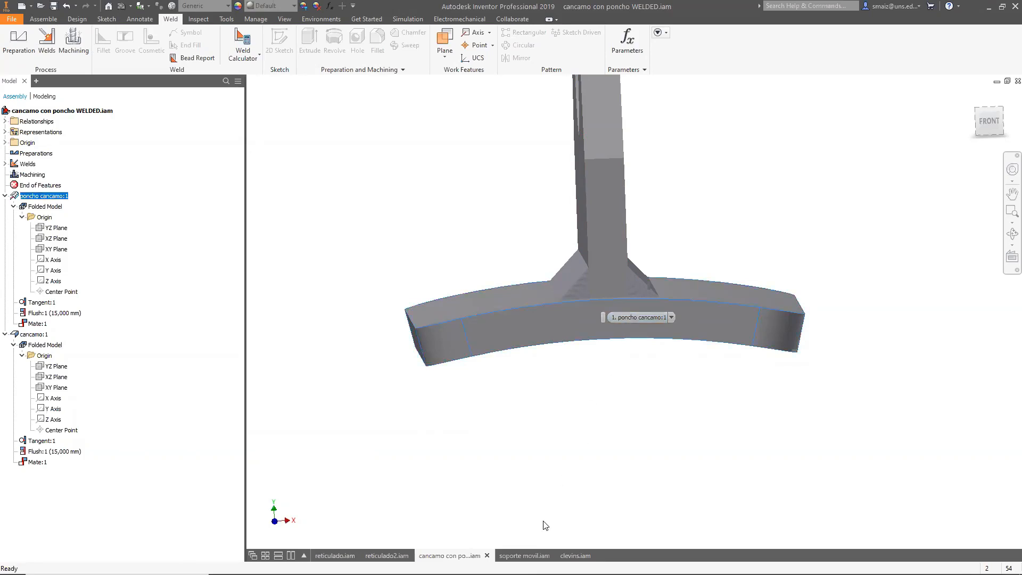
mouse_move(457, 574)
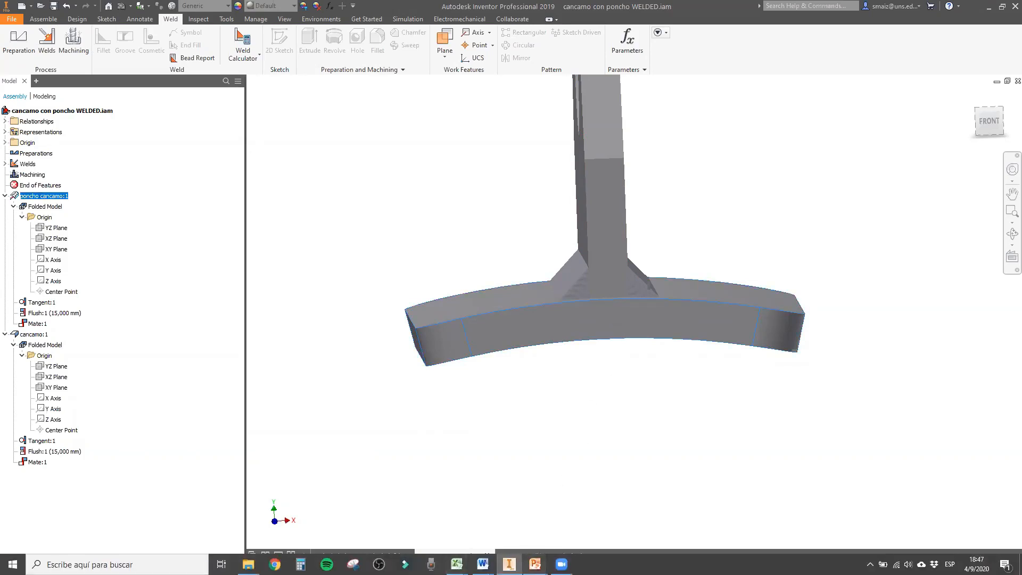
mouse_move(535, 566)
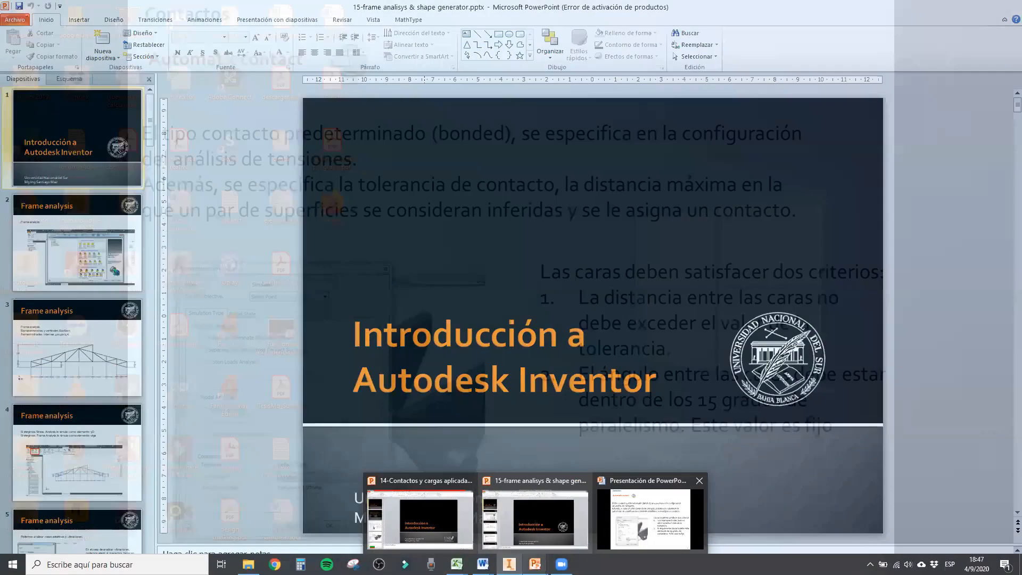
left_click(639, 519)
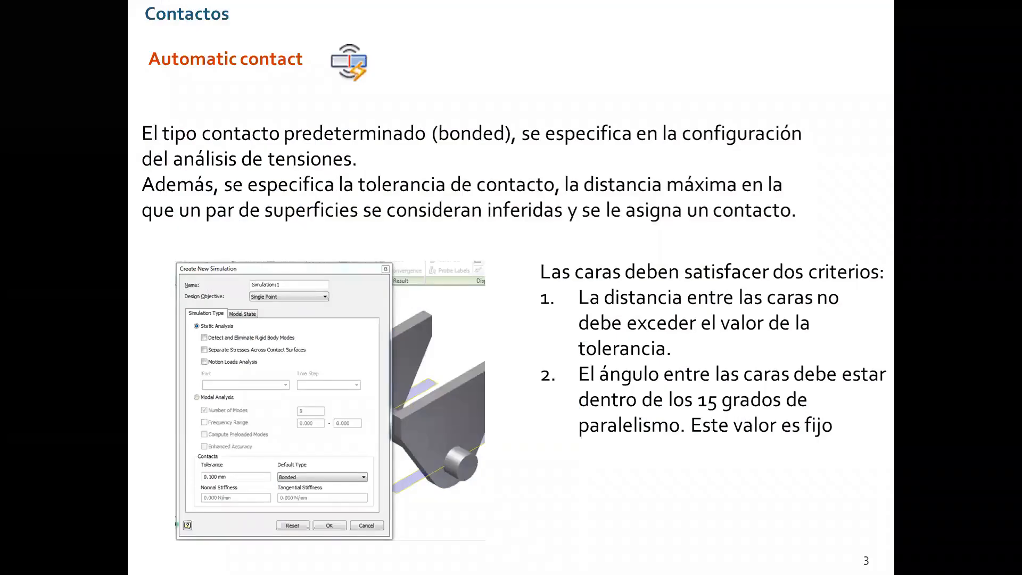
key("Right")
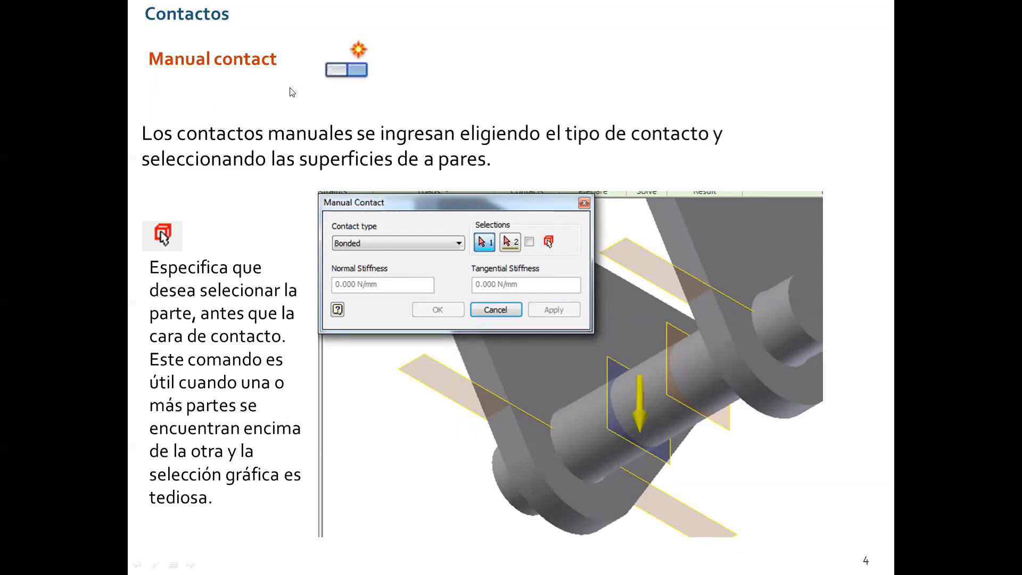
Return to Inventor's clevins.iam assembly and delete the existing Static Analysis:1 study.
key("alt+Tab")
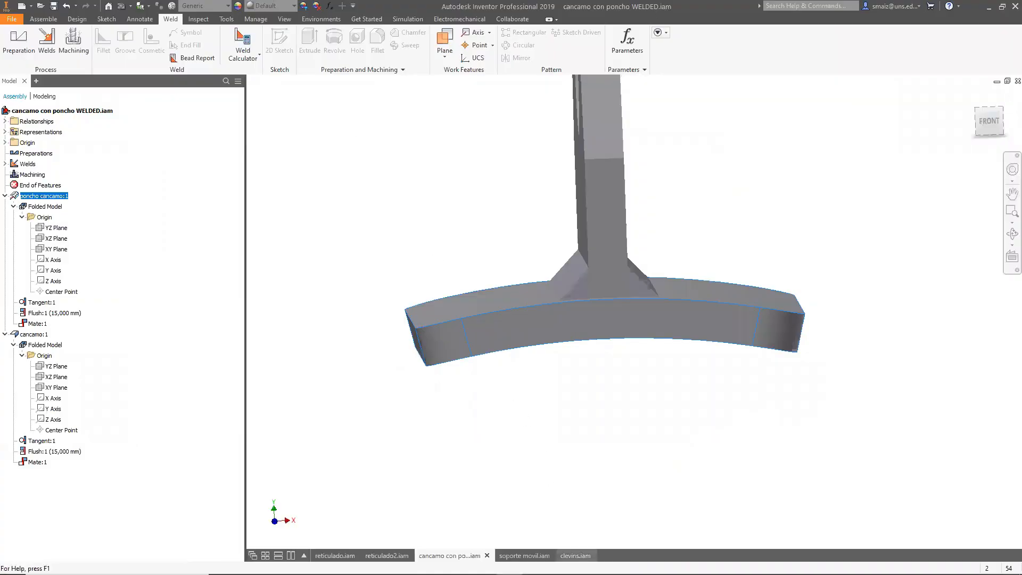
left_click(575, 555)
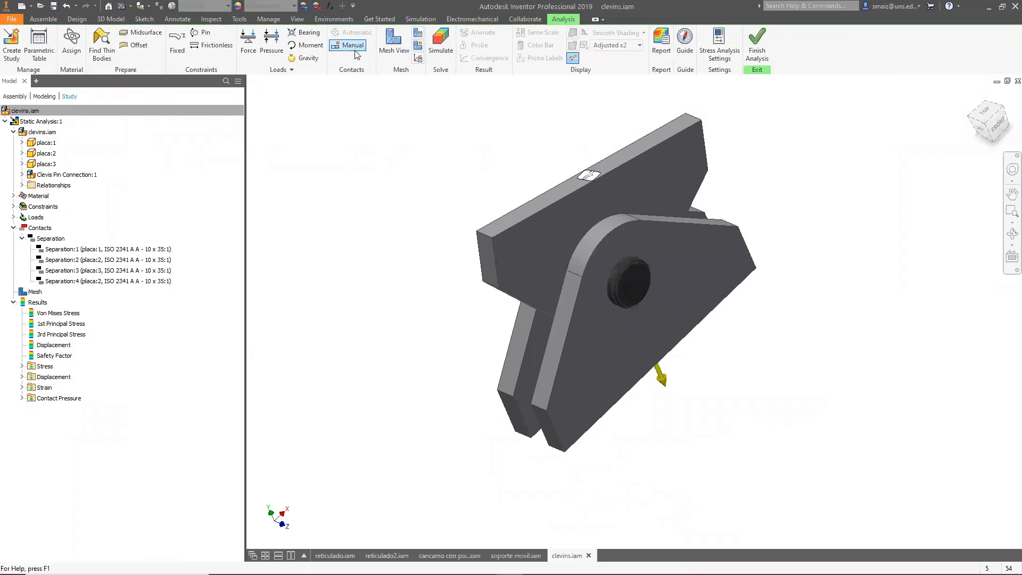
left_click(35, 122)
right_click(35, 122)
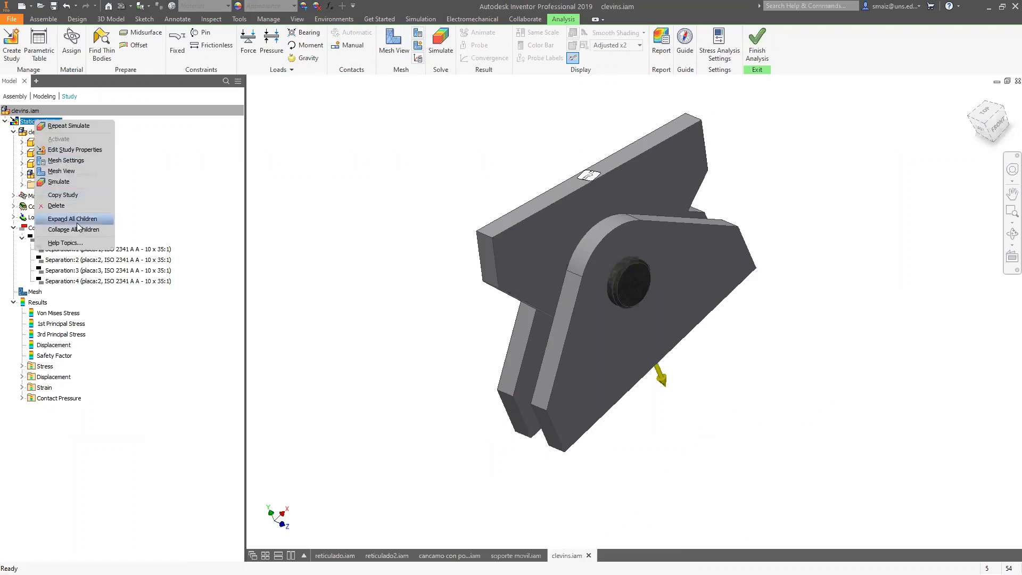
left_click(81, 206)
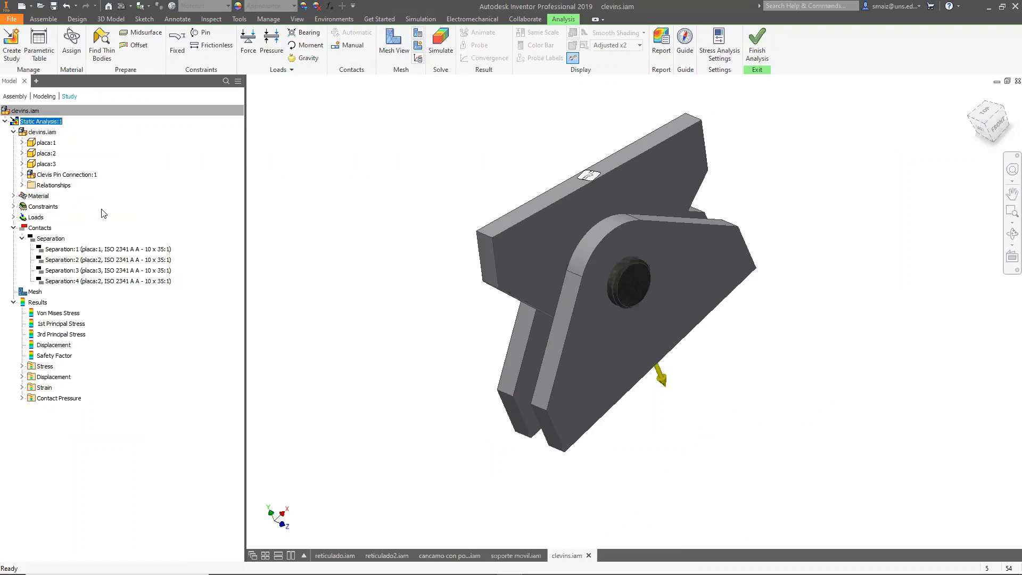
Create a new stress analysis study with the default settings.
left_click(2, 45)
left_click(313, 416)
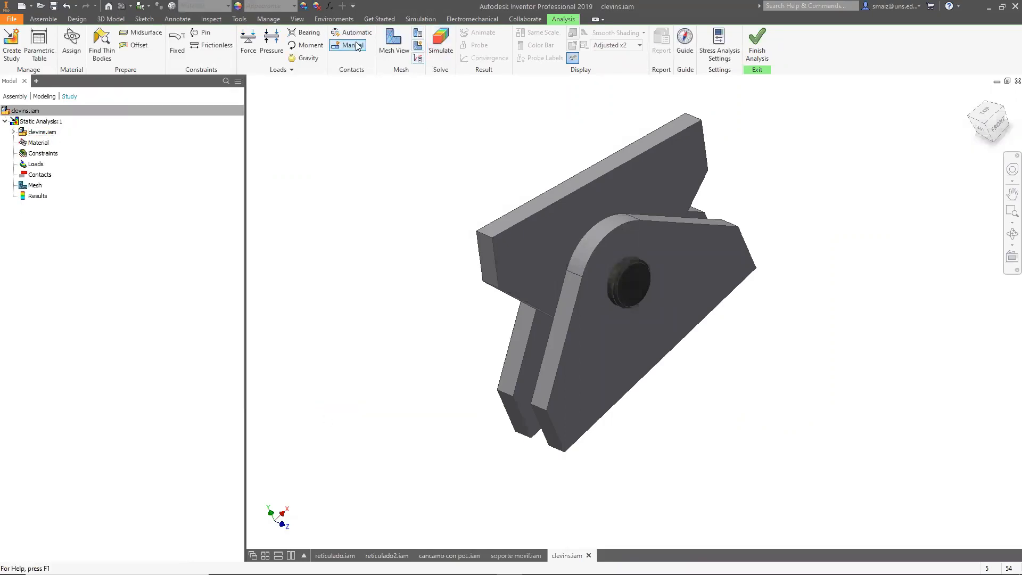
left_click(22, 177)
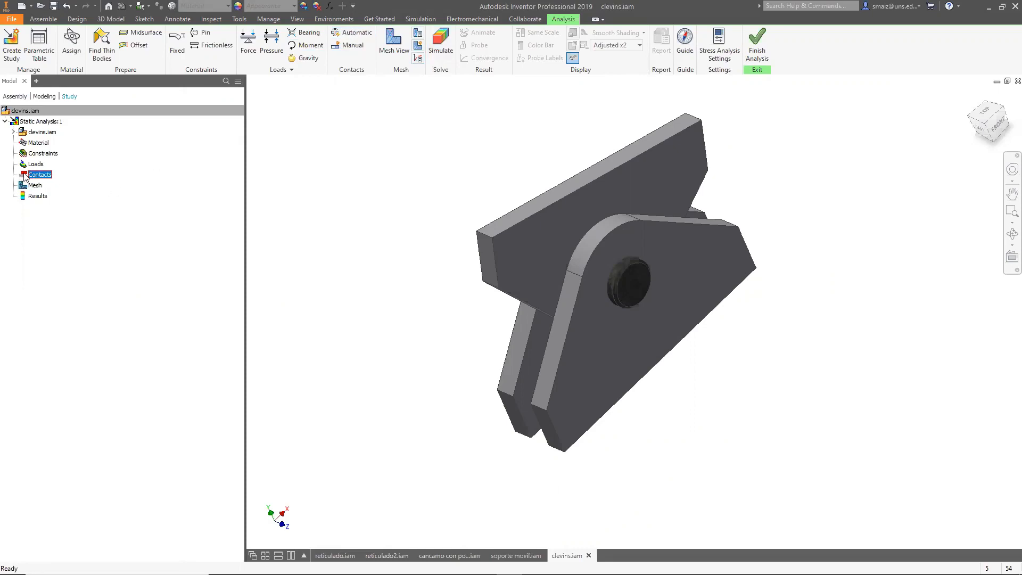
Assign Steel, Mild as the override material for placa:1, placa:2 and placa:3.
left_click(72, 42)
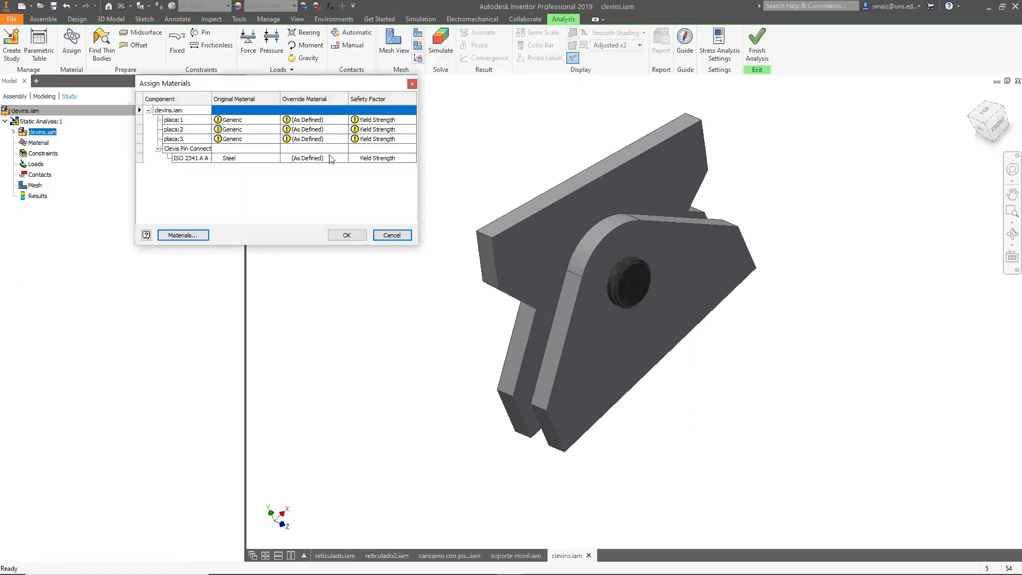
left_click(337, 123)
left_click(343, 119)
scroll(346, 139, "down", 10)
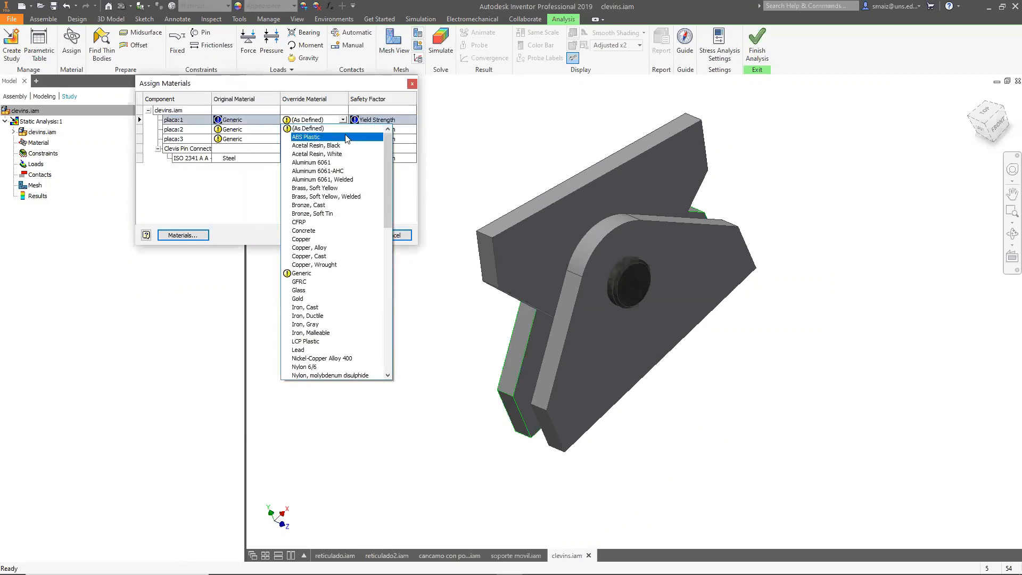
left_click(317, 264)
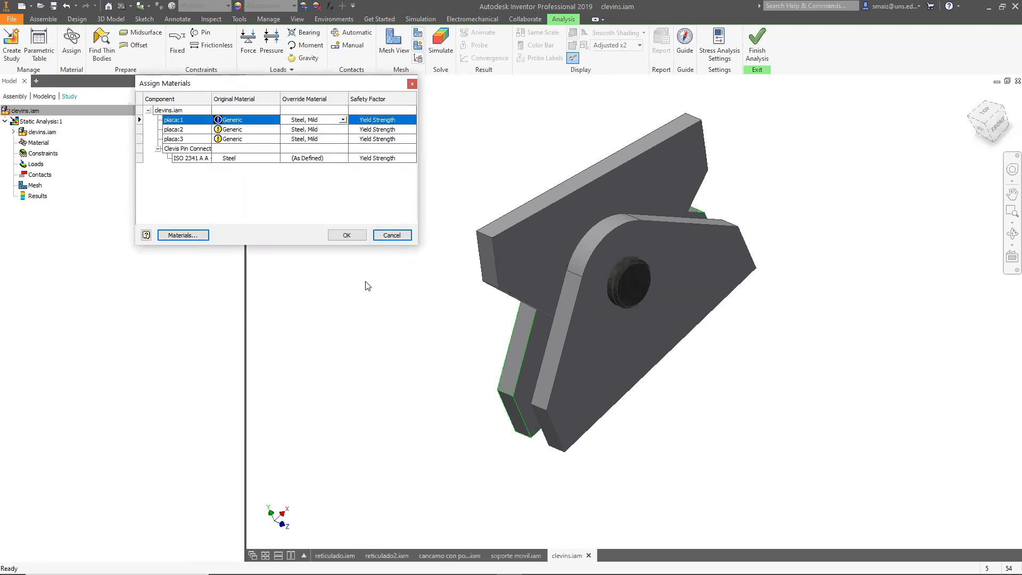
left_click(347, 235)
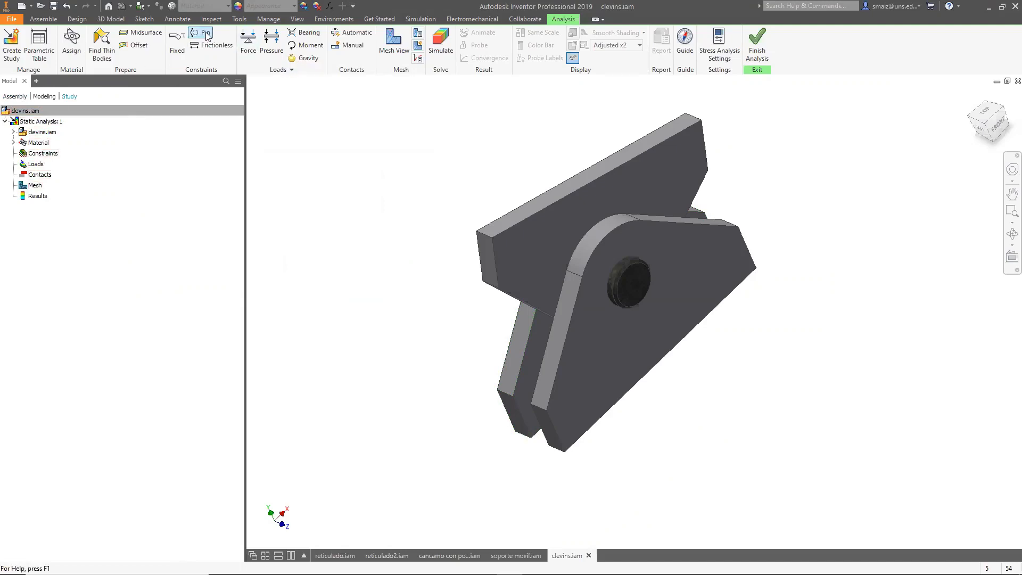
Add a fixed constraint on the top face of the upper plate.
left_click(179, 45)
left_click(593, 173)
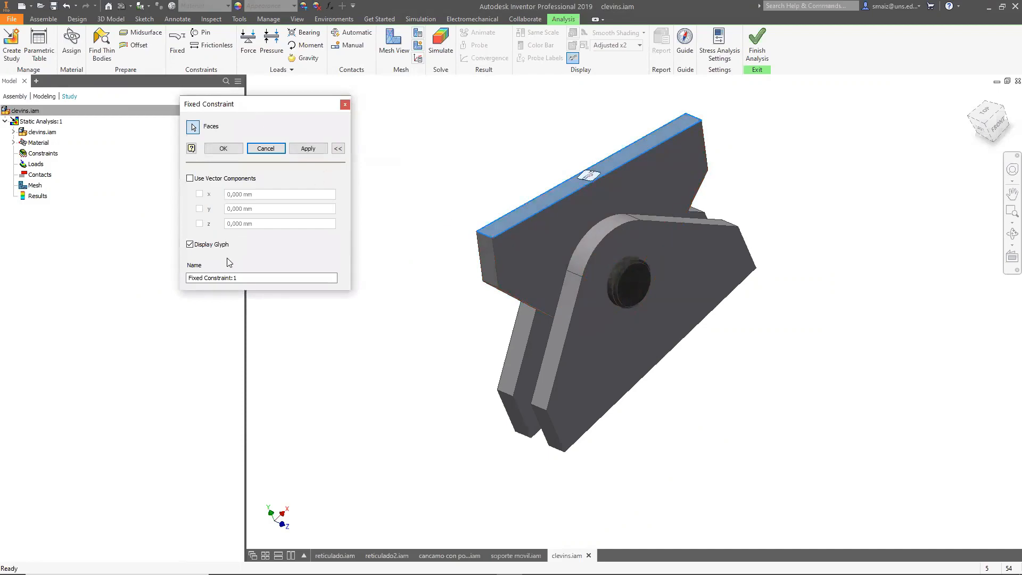
left_click(238, 148)
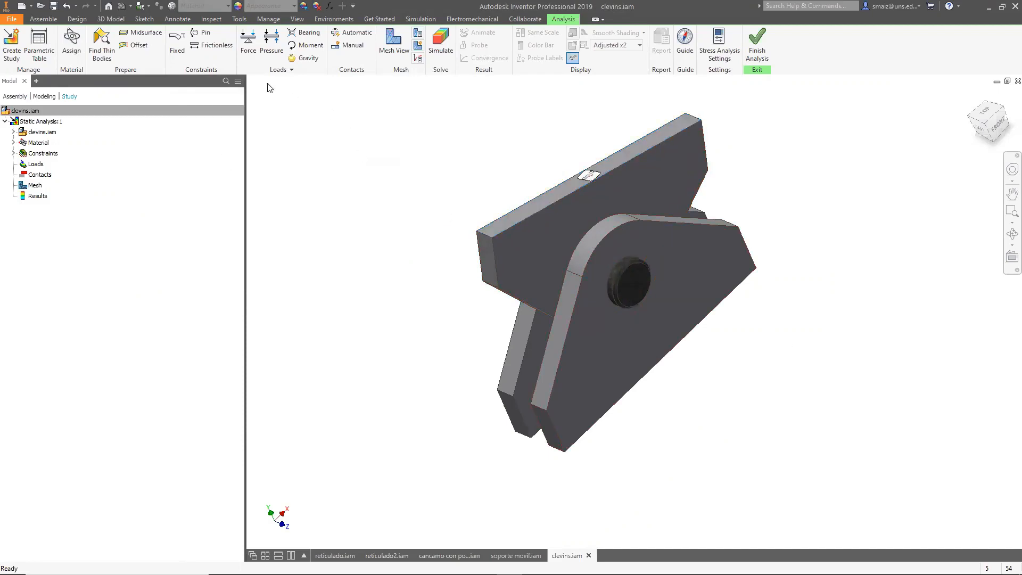
Apply a reversed 1000 N force on the lower end faces of the two outer plates.
left_click(248, 40)
middle_click_drag(756, 393, 709, 339, "shift")
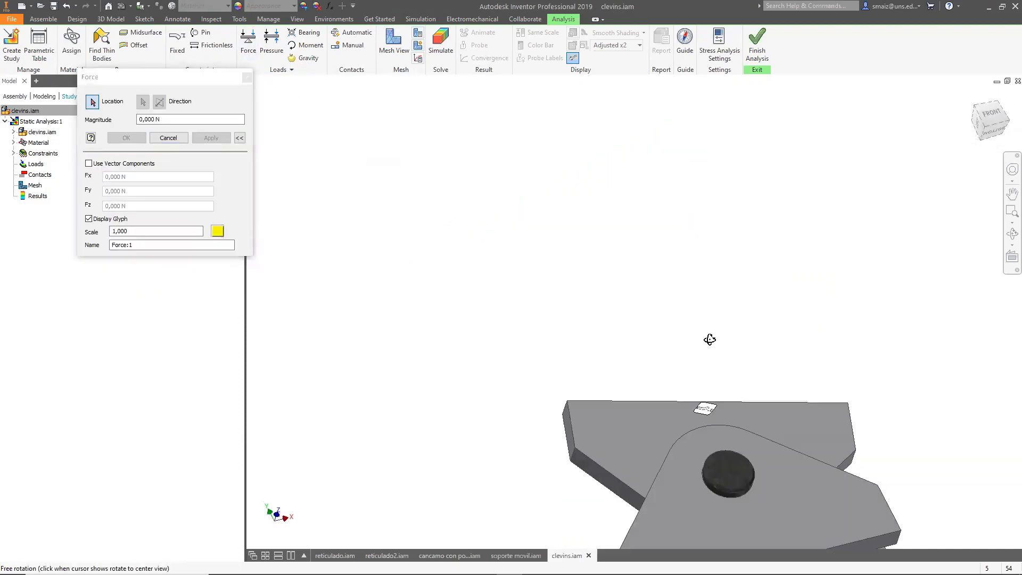
scroll(705, 368, "down", 5)
scroll(701, 392, "up", 6)
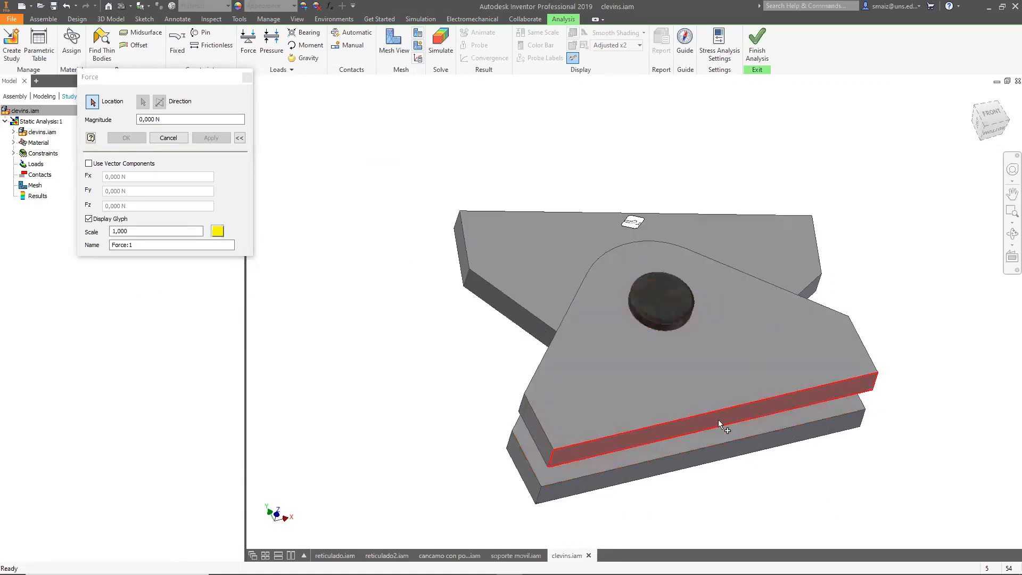
left_click(718, 420)
left_click(704, 461)
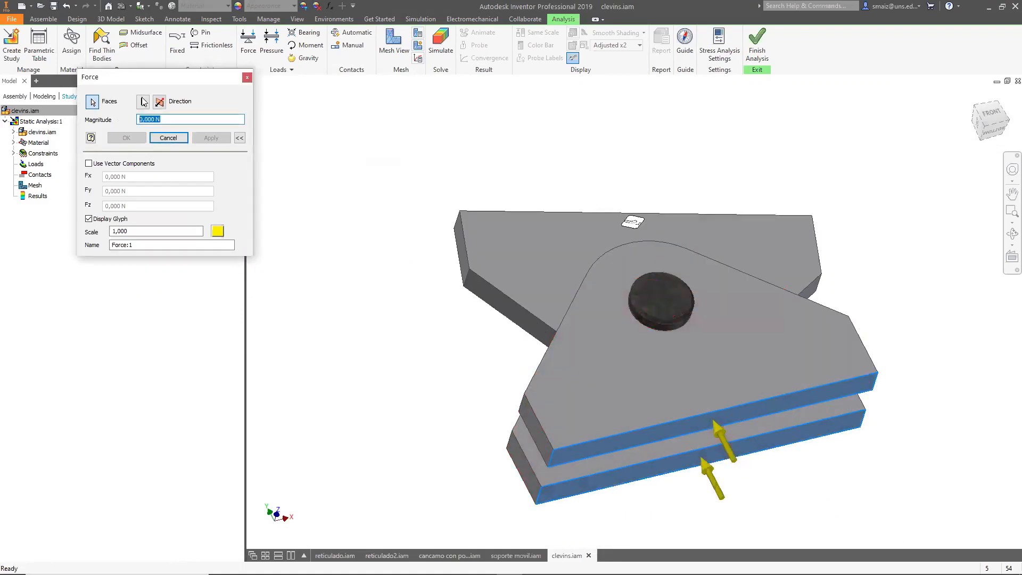
left_click(160, 101)
type("1000")
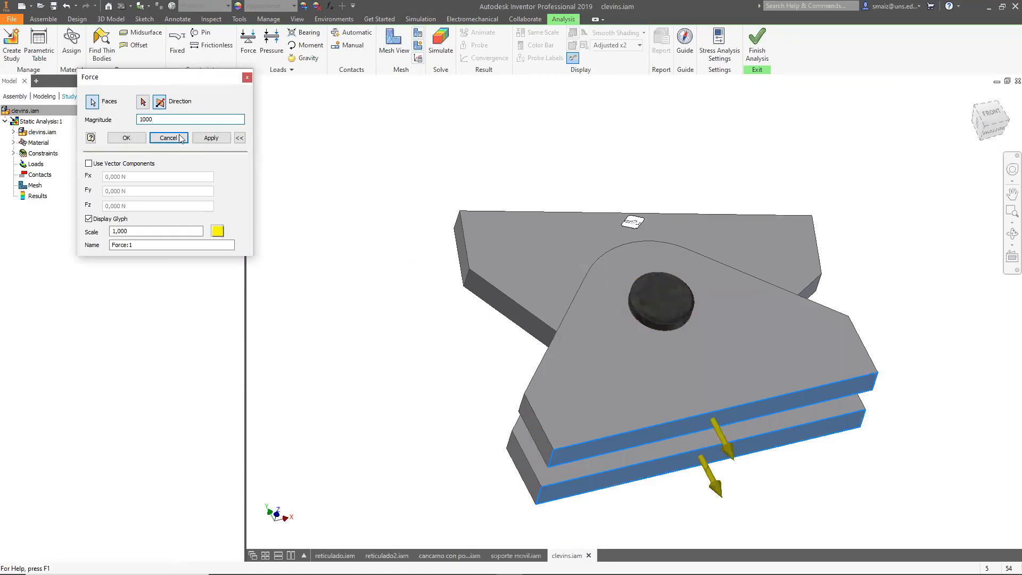
left_click(211, 138)
left_click(248, 78)
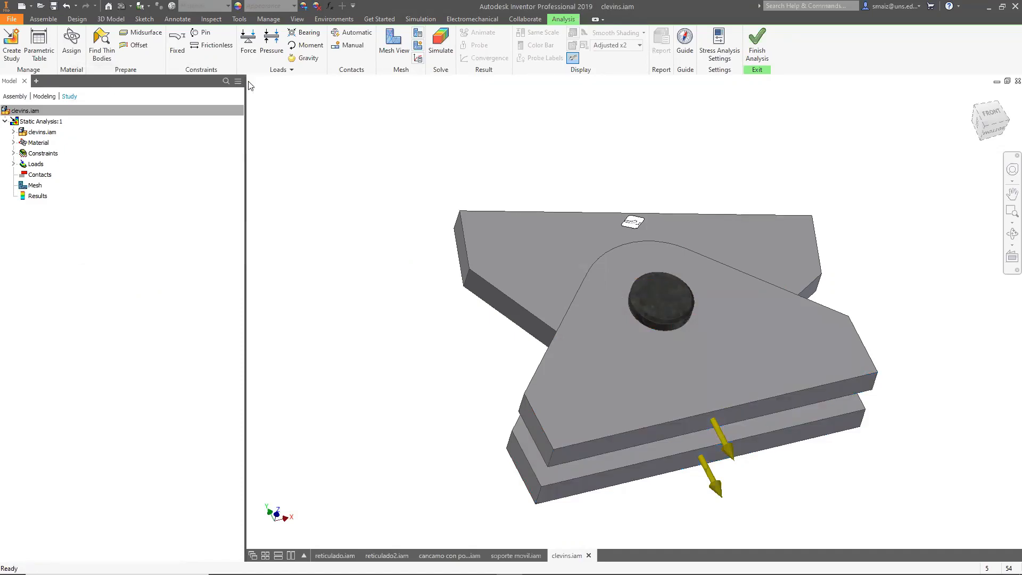
Generate automatic contacts and expand the Contacts folder to list the bonded contacts.
middle_click_drag(393, 200, 478, 213, "shift")
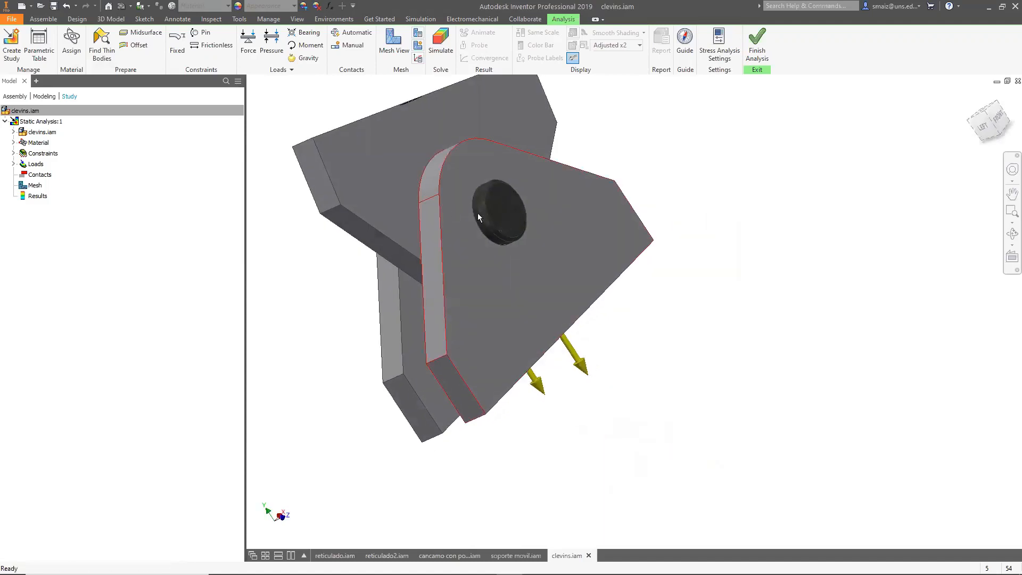
scroll(463, 186, "down", 2)
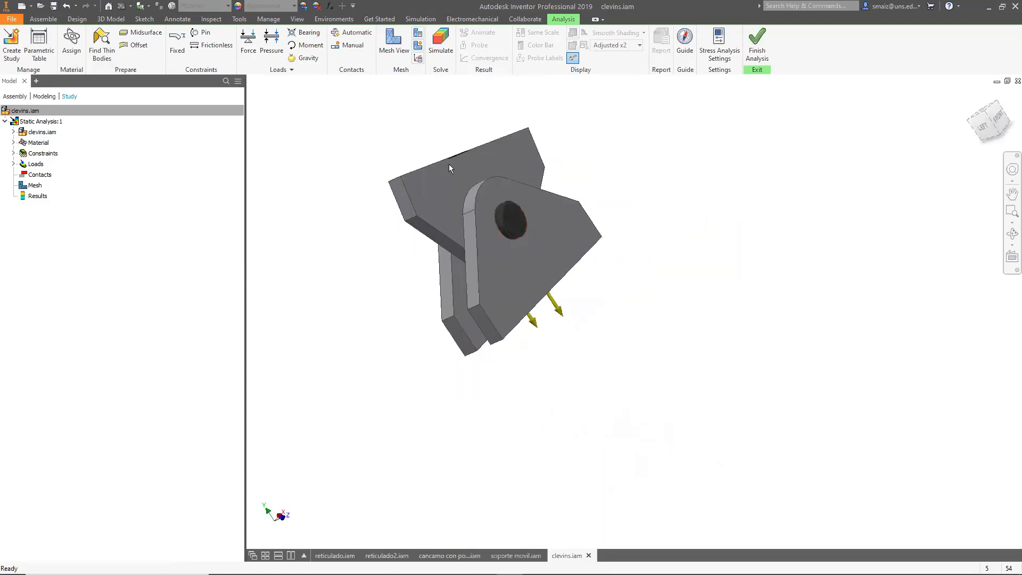
left_click(360, 34)
left_click(14, 175)
left_click(22, 186)
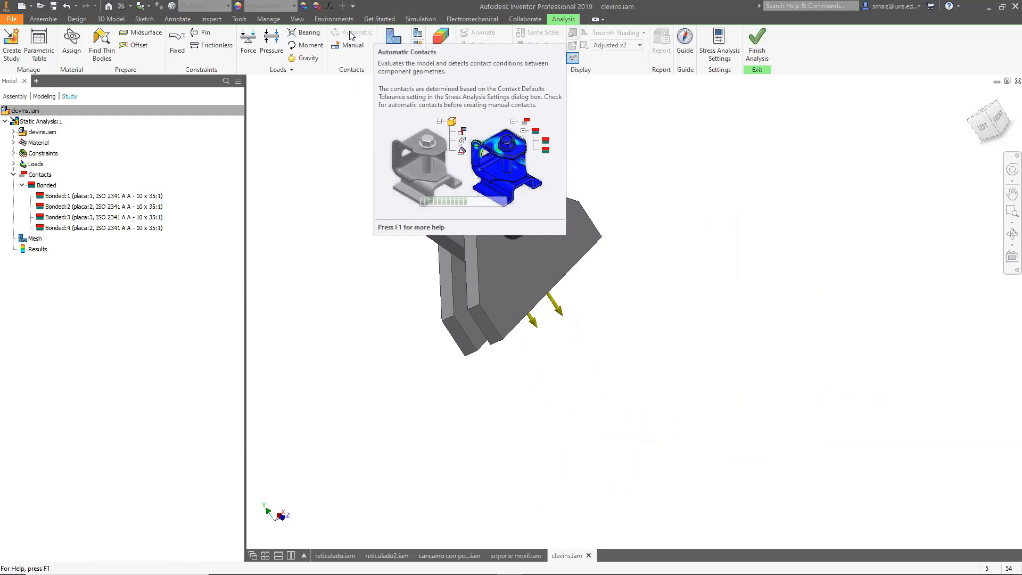
Suppress the Bonded:1 contact between placa:1 and the pin.
right_click(43, 186)
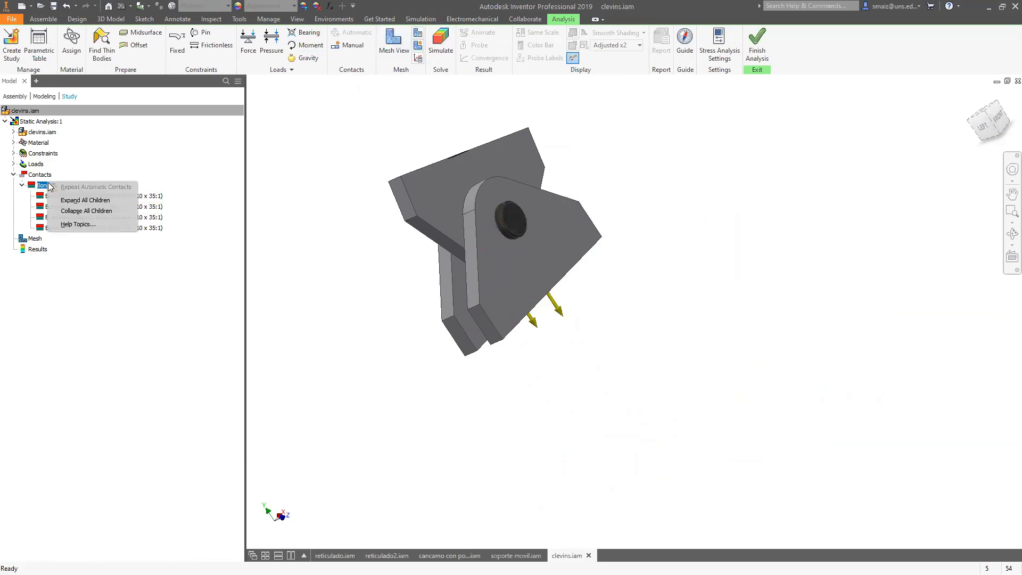
left_click(73, 249)
right_click(77, 194)
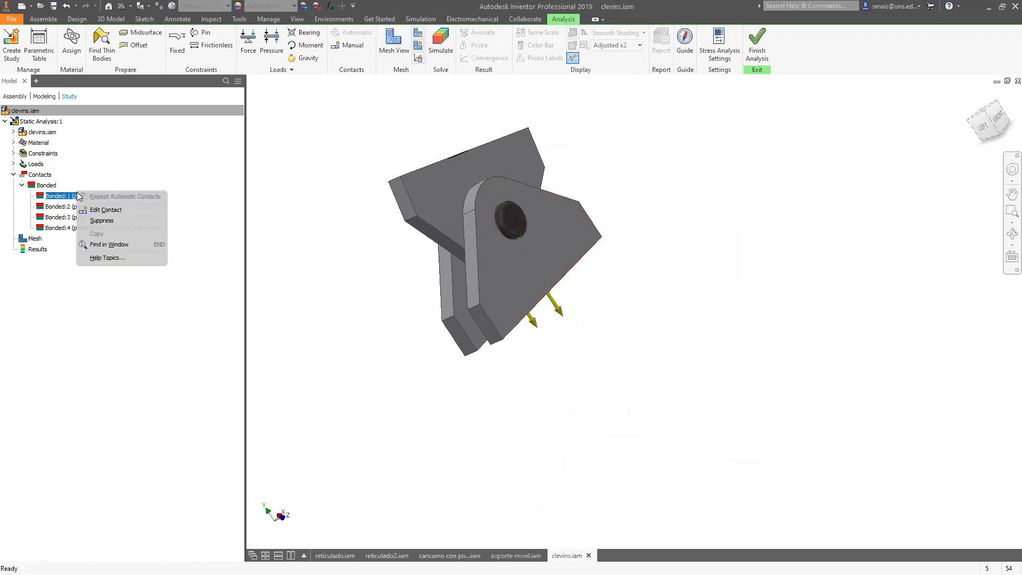
left_click(69, 305)
right_click(72, 195)
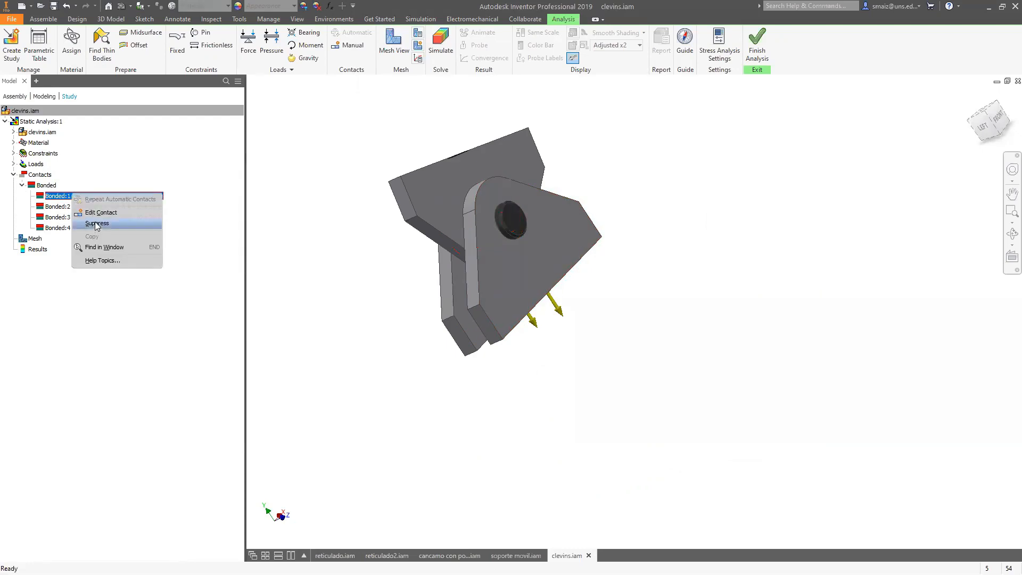
left_click(97, 223)
Examine the context options of the individual bonded contacts and the Bonded folder.
left_click(58, 206)
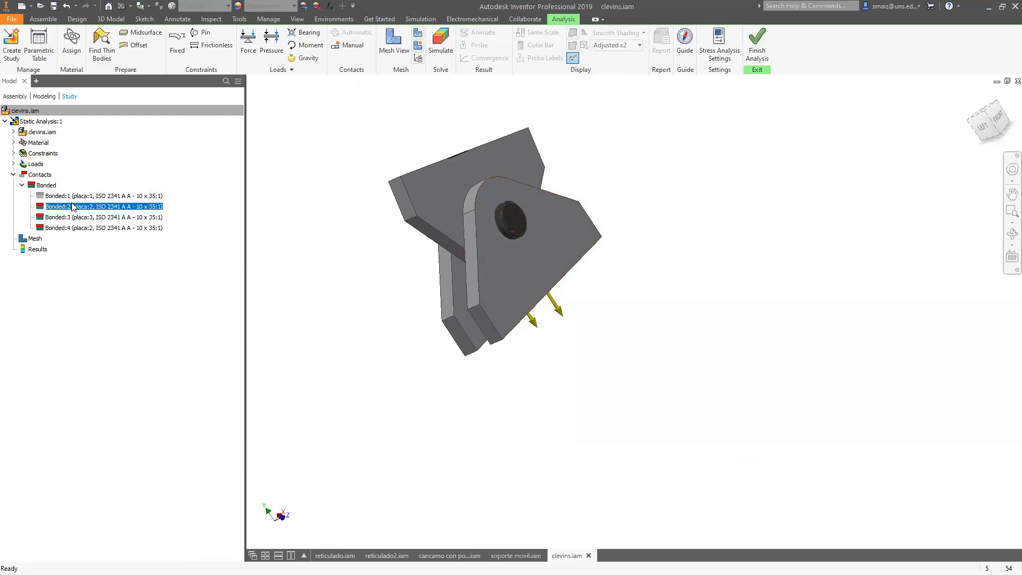
right_click(71, 204)
left_click(58, 195)
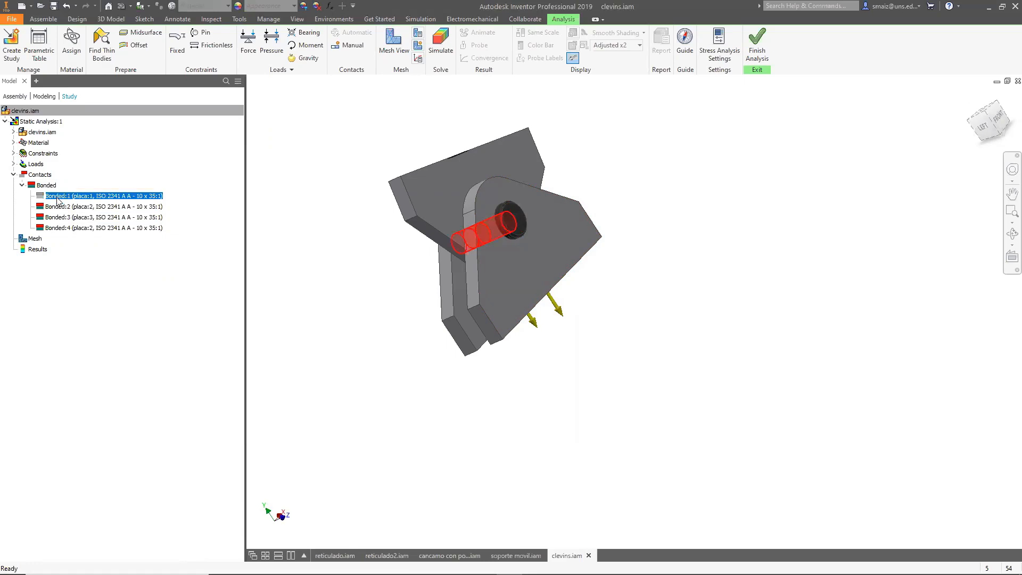
right_click(57, 196)
left_click(96, 227)
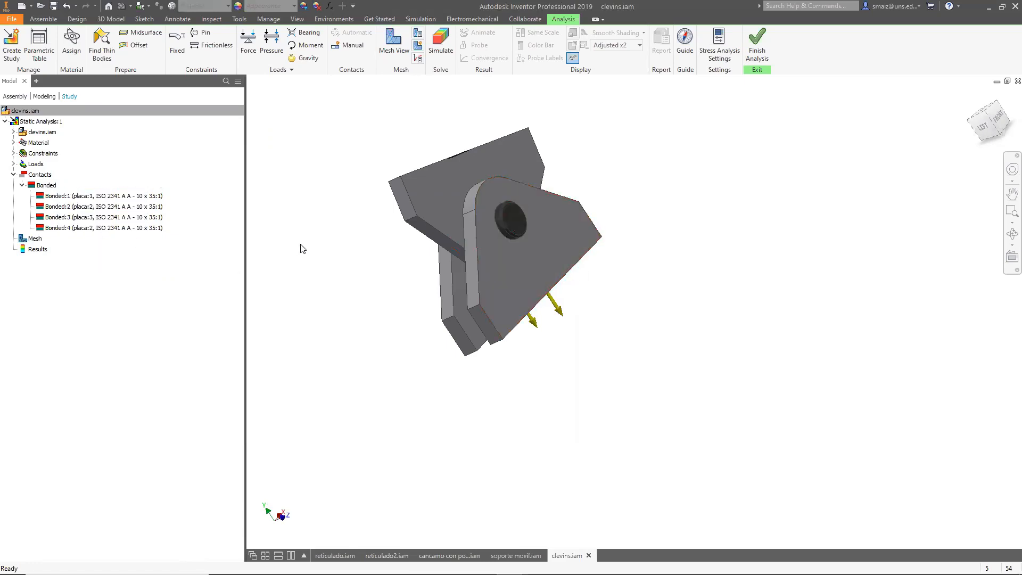
left_click(47, 185)
right_click(46, 185)
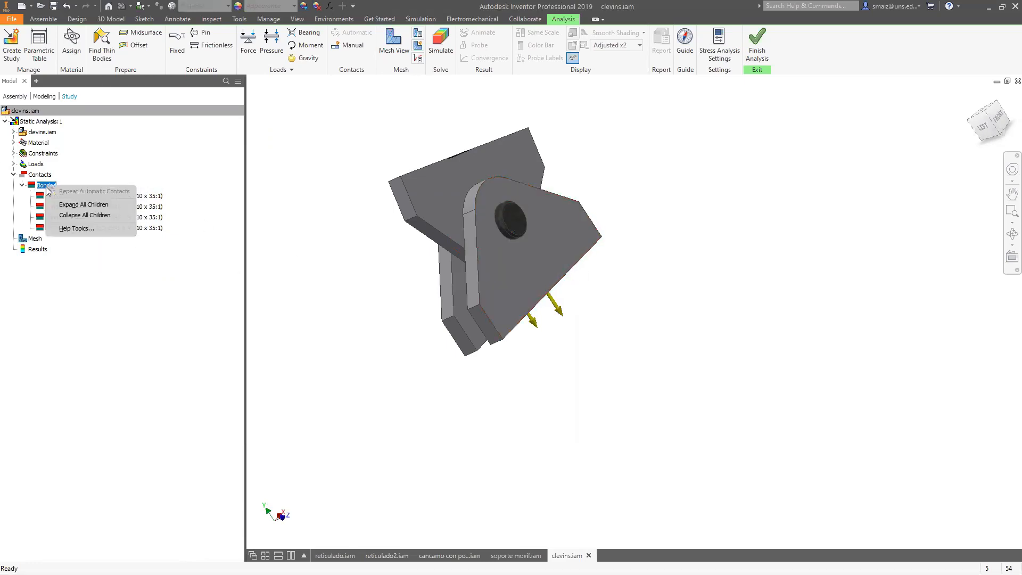
left_click(258, 235)
Undo the last four changes to the study.
left_click(65, 7)
left_click(65, 7)
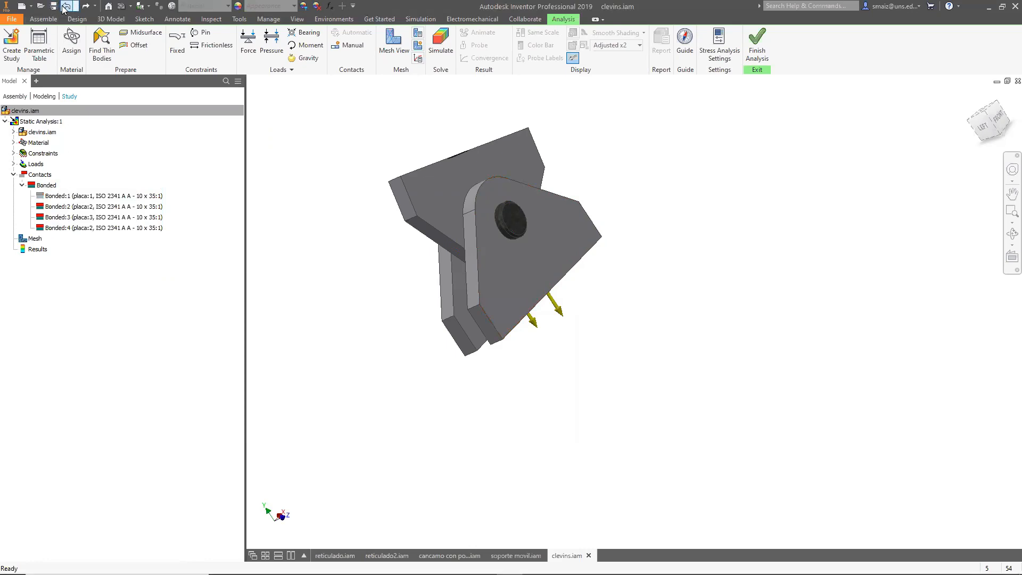
left_click(65, 7)
left_click(66, 7)
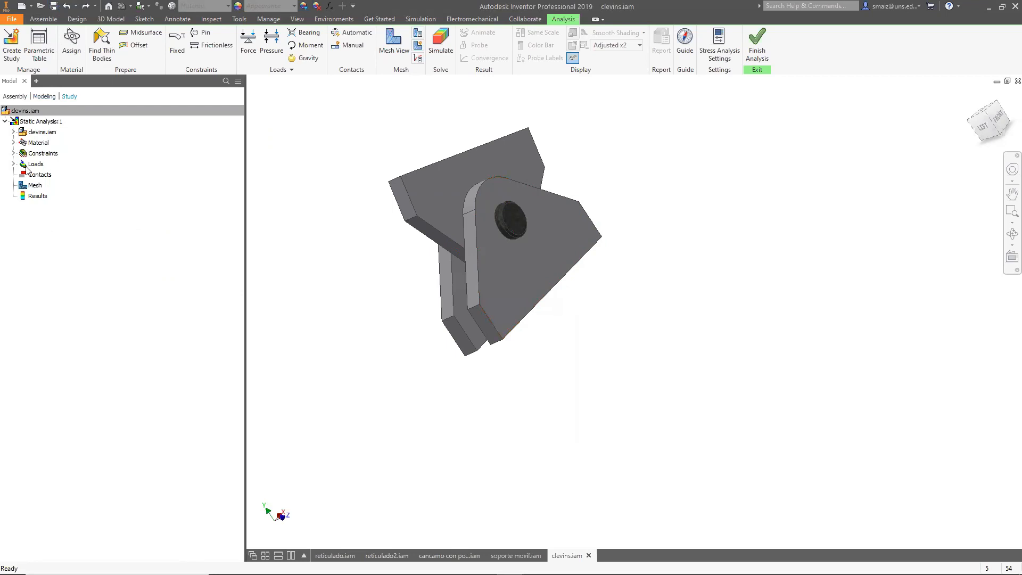
left_click(353, 45)
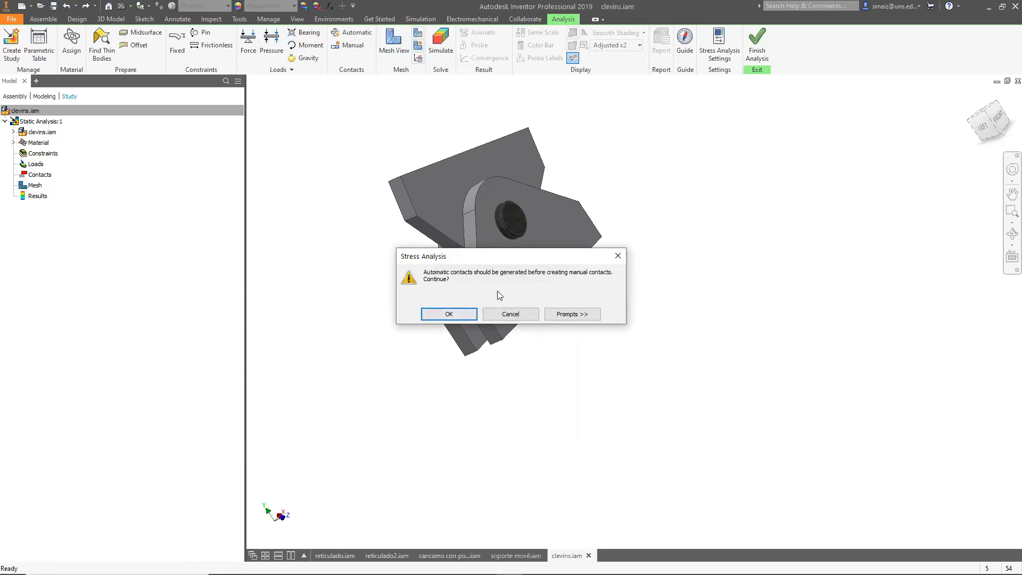
left_click(464, 314)
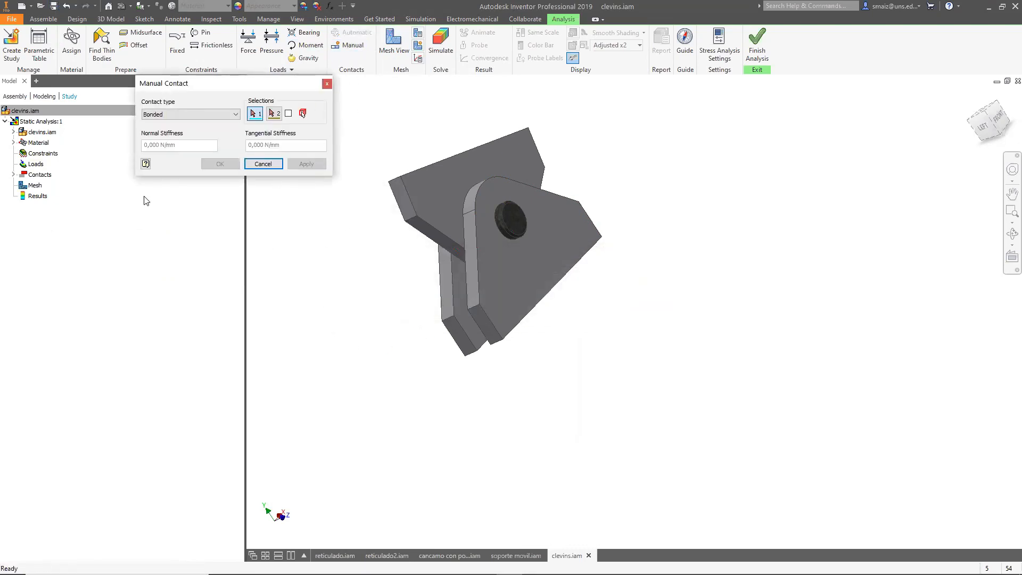
left_click(327, 85)
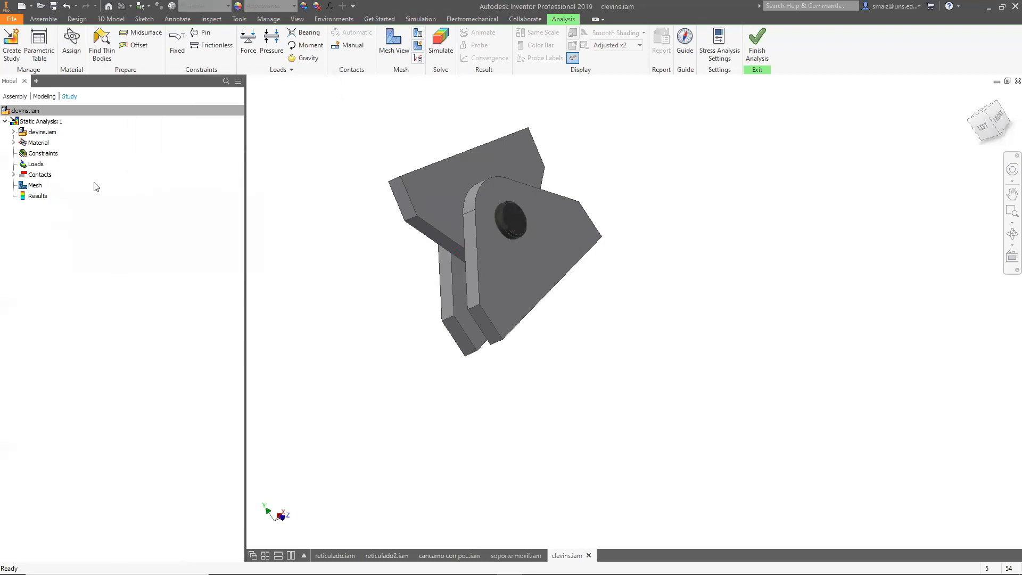
Review the context options of the Bonded:1 contact between placa:1 and the pin, and undo the automatic contact generation.
left_click(14, 175)
left_click(21, 185)
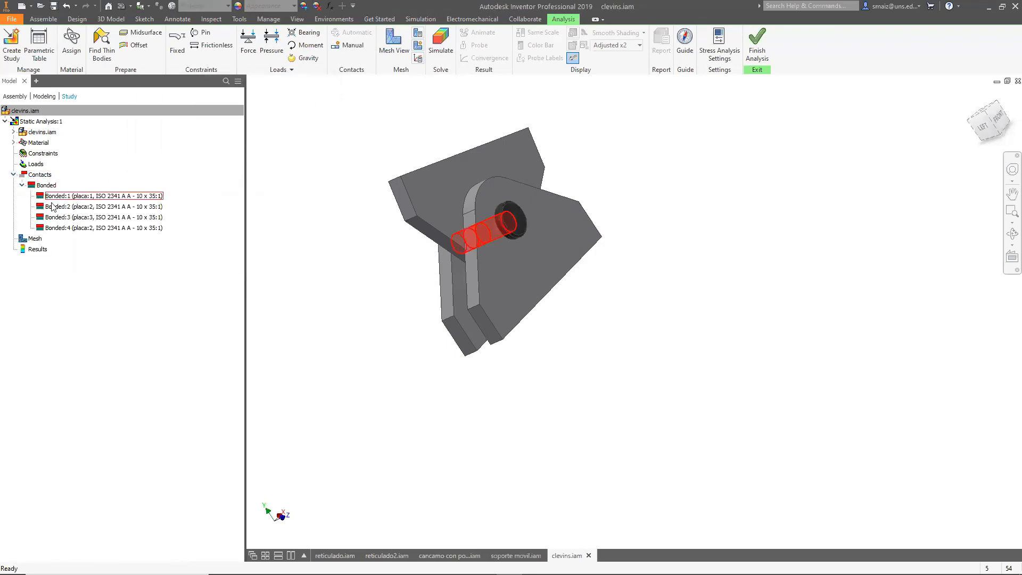
left_click(75, 199)
right_click(75, 197)
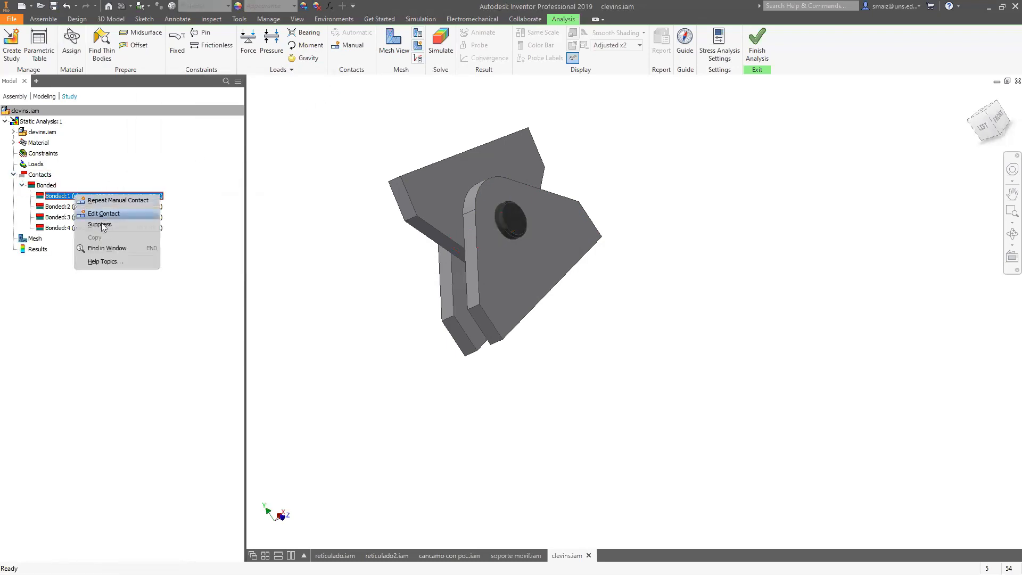
left_click(210, 185)
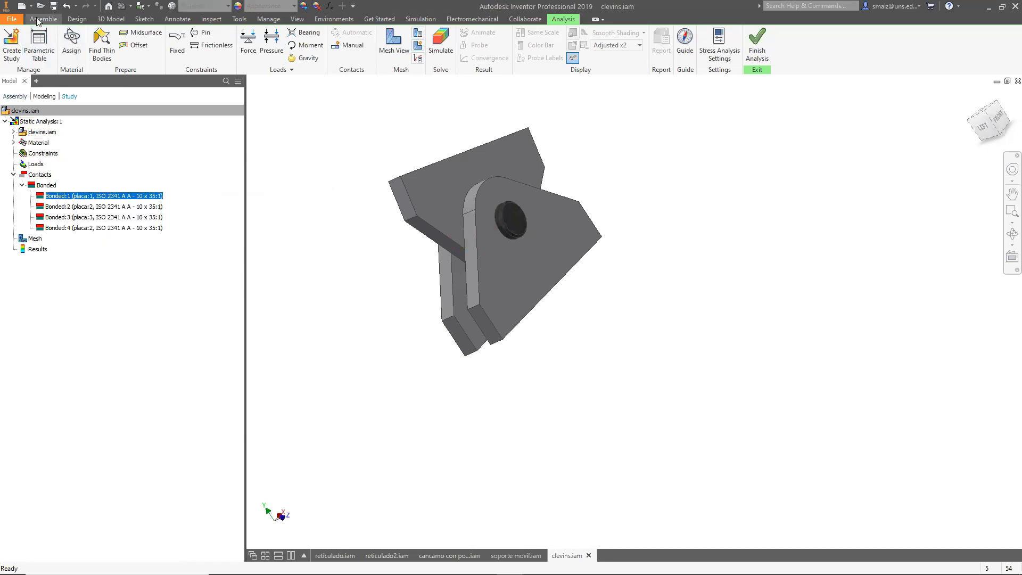
left_click(66, 7)
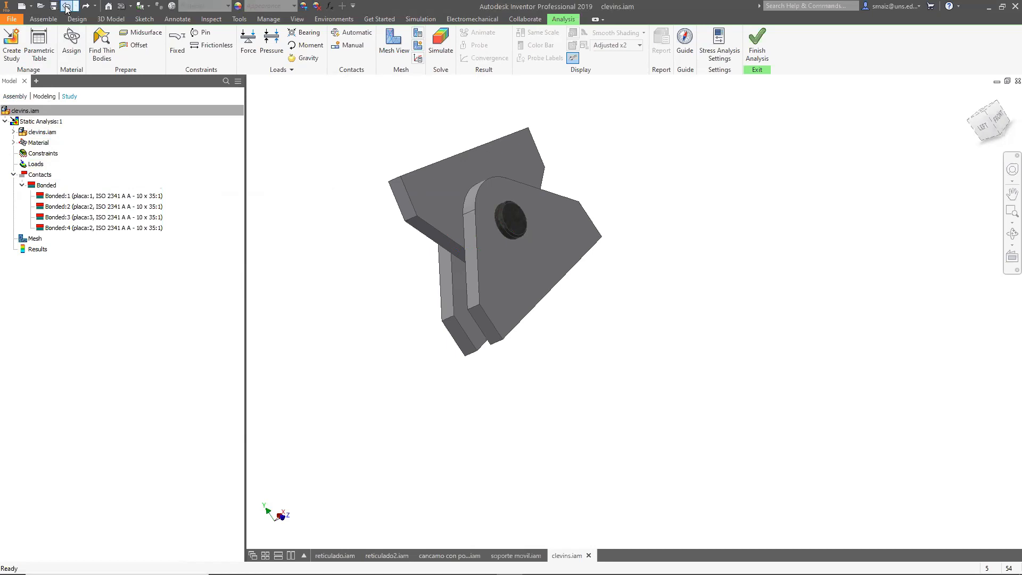
Open the study properties and review the default contact type, leaving it as Bonded.
right_click(45, 122)
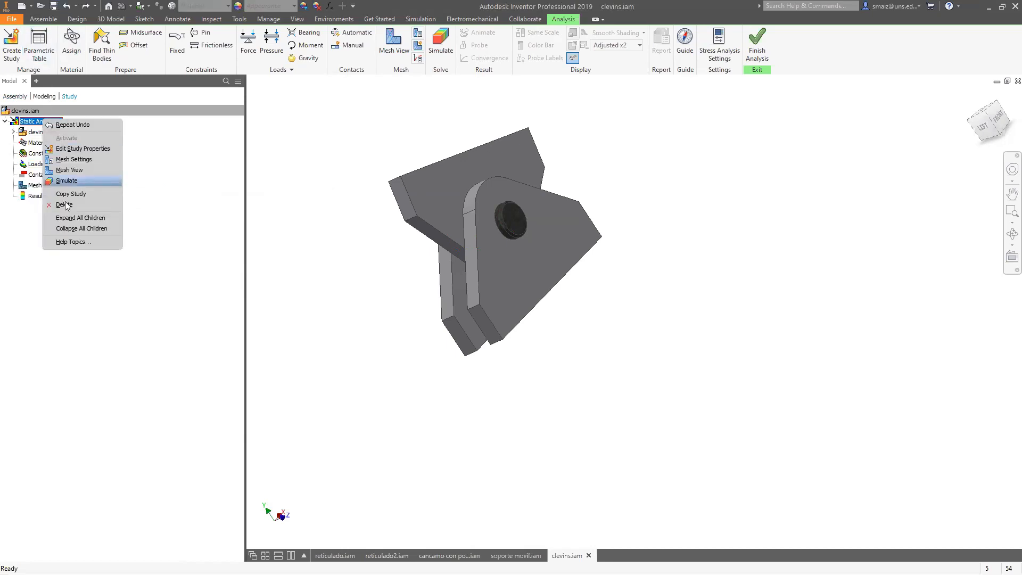
left_click(73, 152)
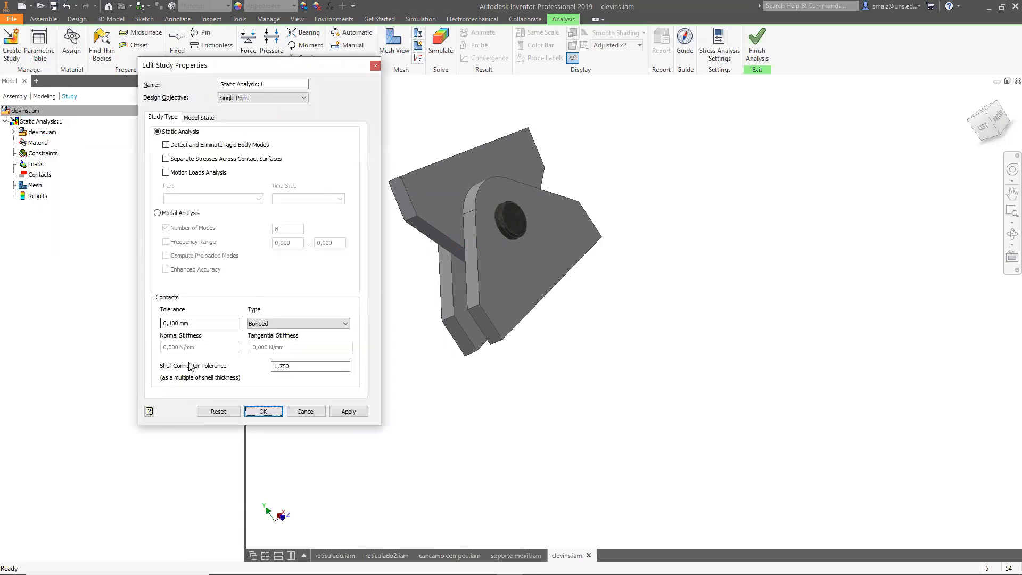
left_click(266, 324)
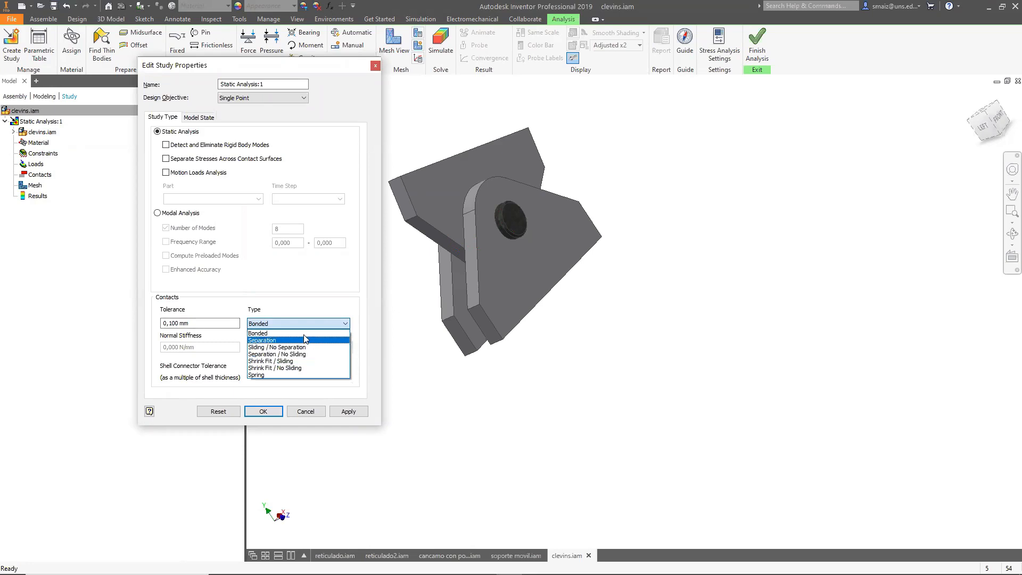
left_click(259, 334)
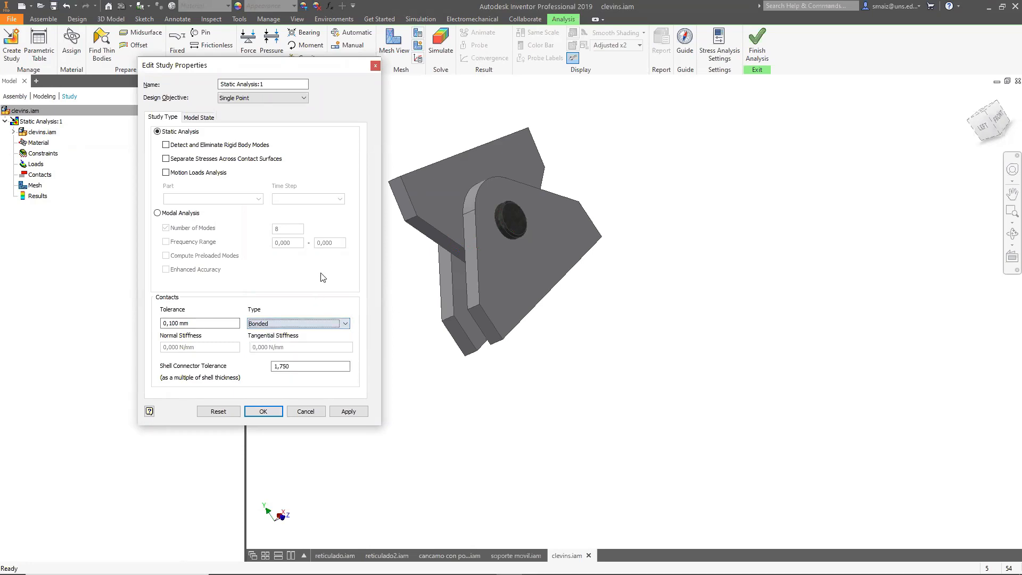
left_click(375, 67)
Create a manual Separation contact between the facing surfaces of the upper plate and the adjacent lug plate.
left_click(349, 45)
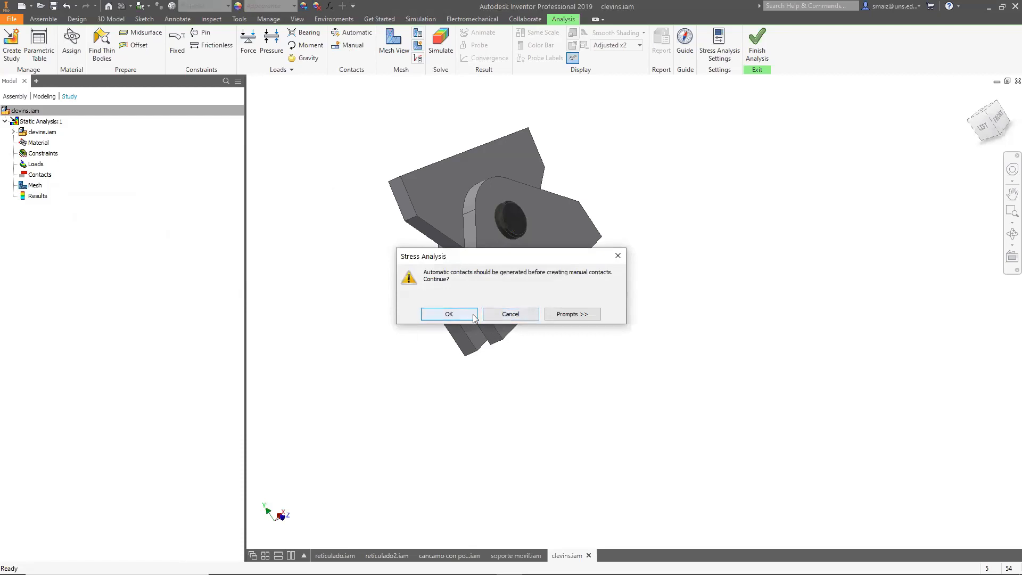
left_click(449, 314)
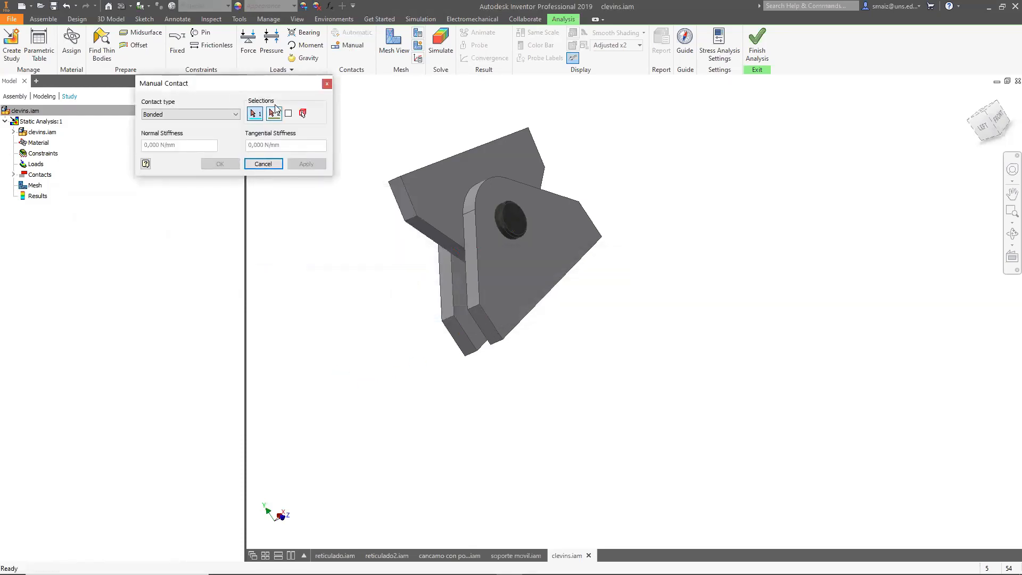
left_click(183, 113)
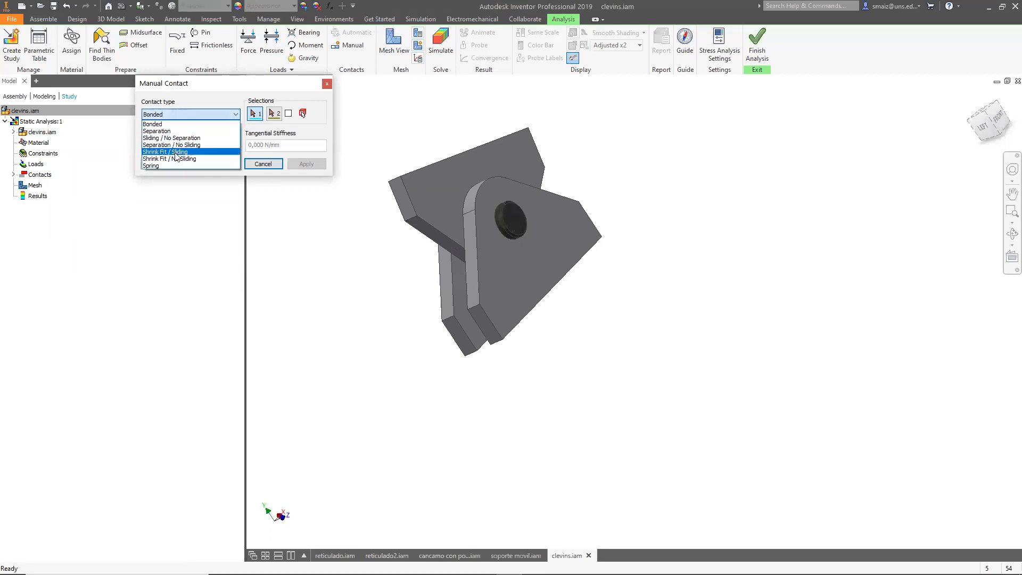
left_click(161, 131)
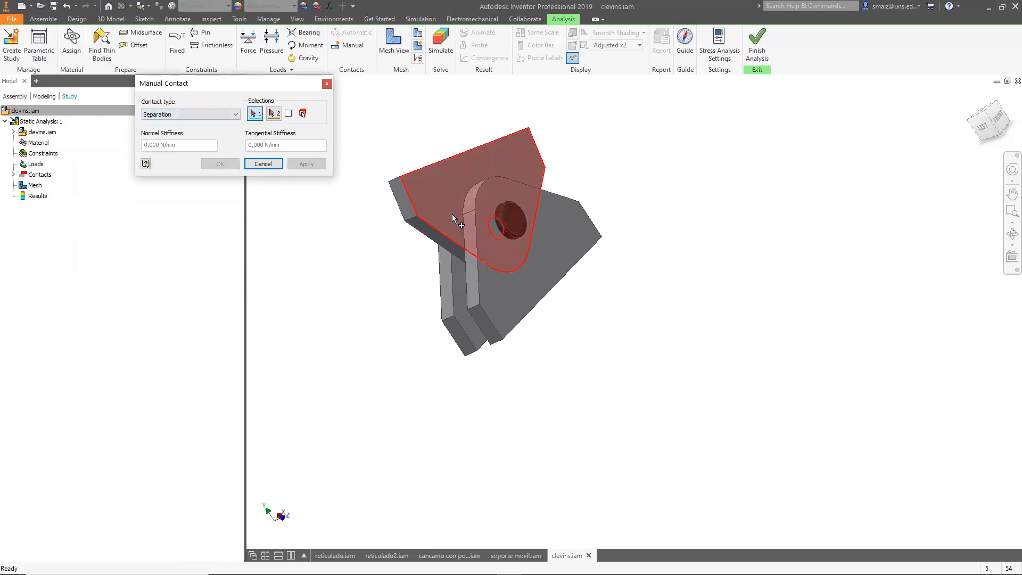
middle_click_drag(450, 216, 641, 369, "shift")
middle_click_drag(631, 323, 628, 288, "shift")
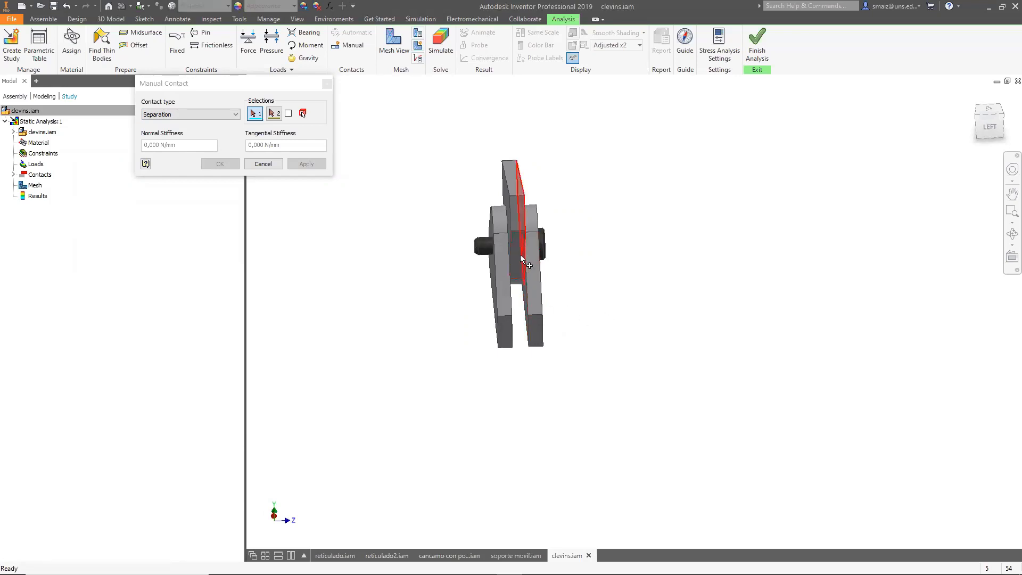
middle_click_drag(596, 297, 573, 284, "shift")
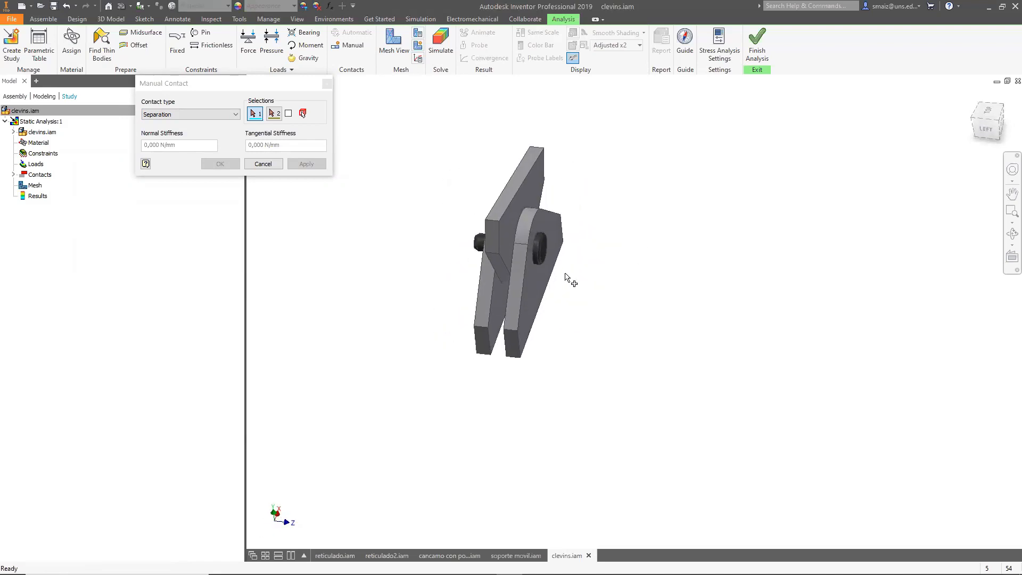
left_click(510, 225)
middle_click_drag(680, 338, 655, 286, "shift")
left_click(548, 292)
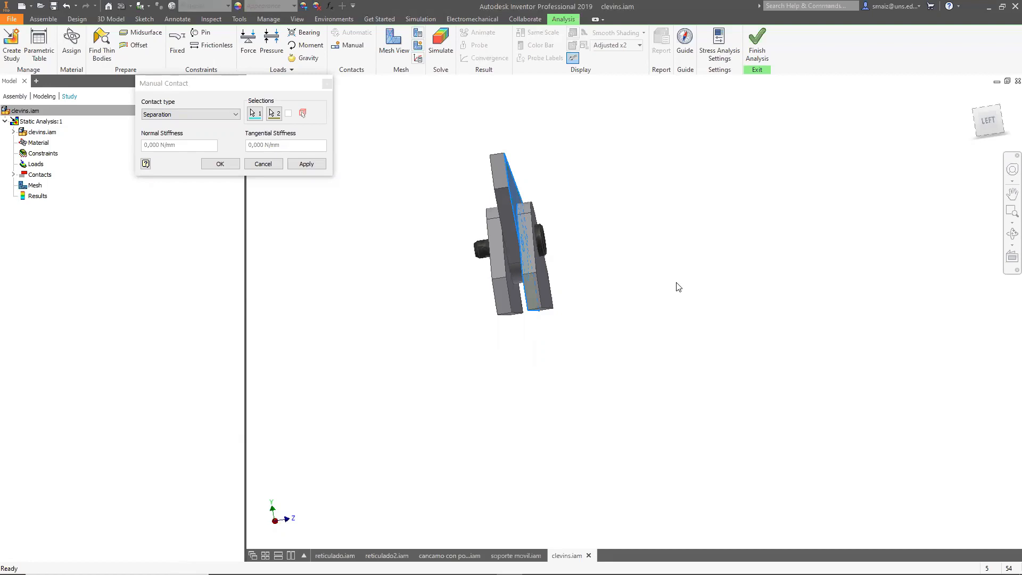
left_click(307, 164)
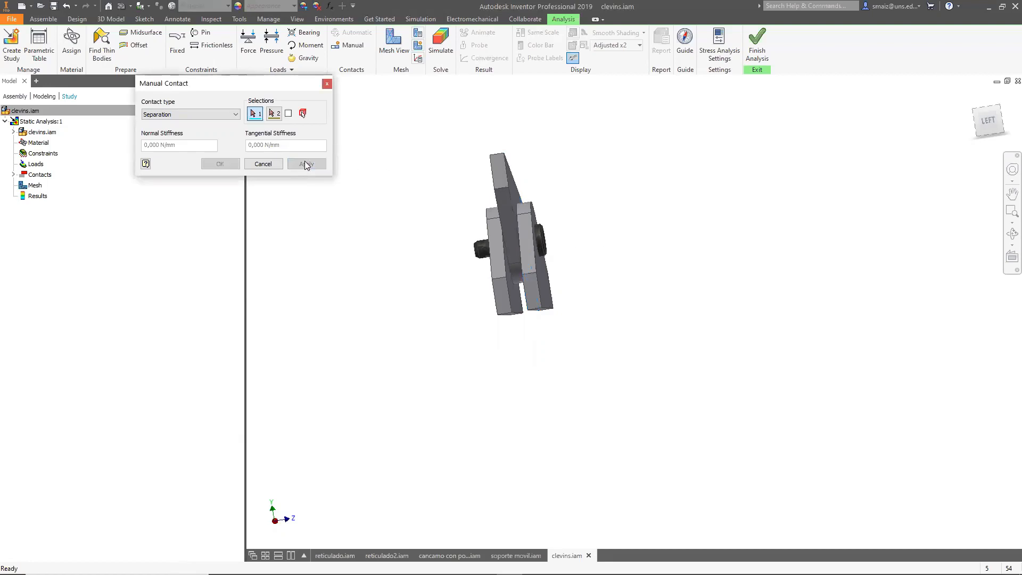
left_click(328, 84)
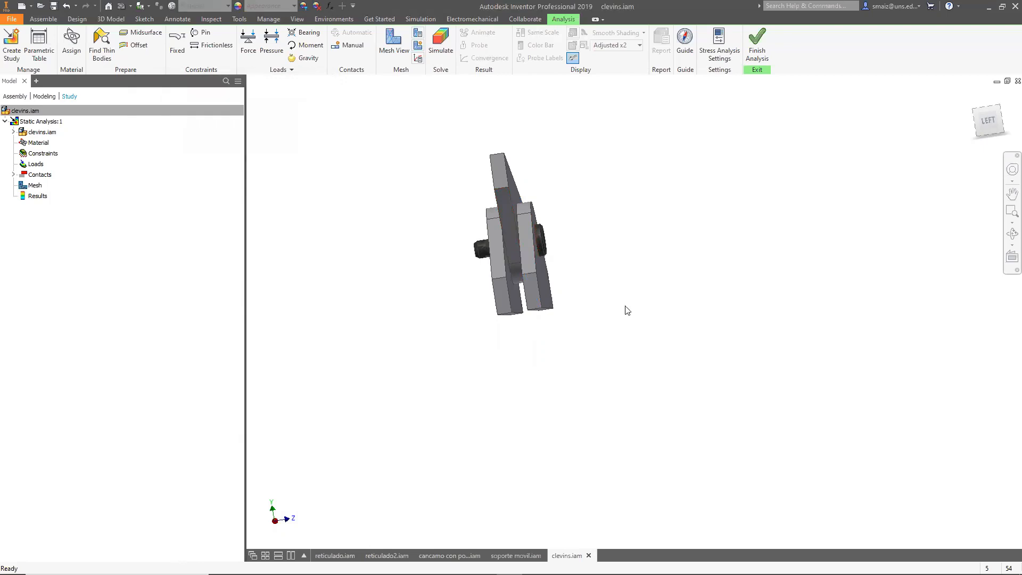
Leave the stress analysis and edit the Clevis Pin Connection in Design Accelerator, setting the pin diameter to 8 mm.
left_click(757, 47)
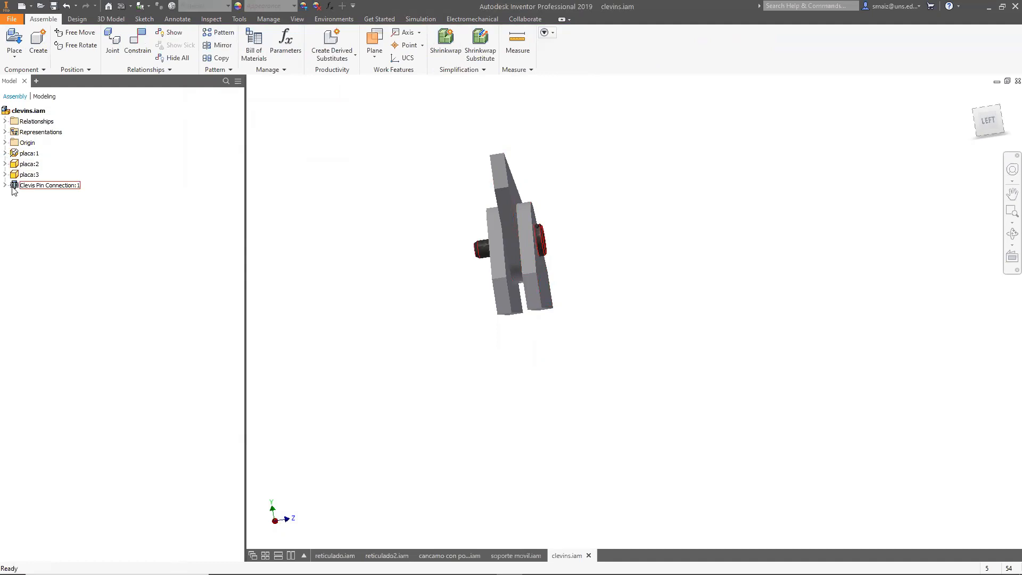
left_click(5, 184)
left_click(33, 186)
right_click(36, 187)
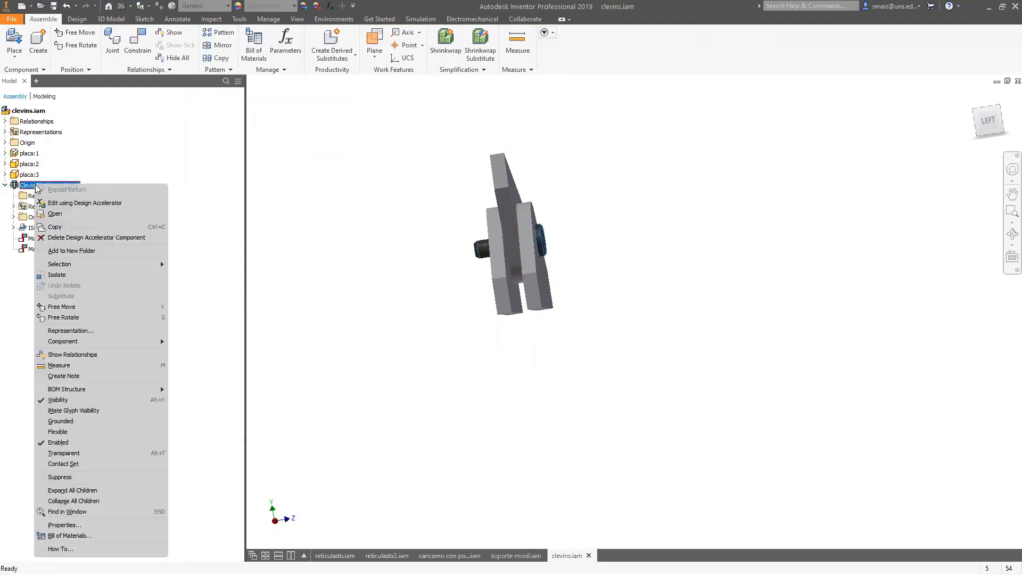
left_click(71, 204)
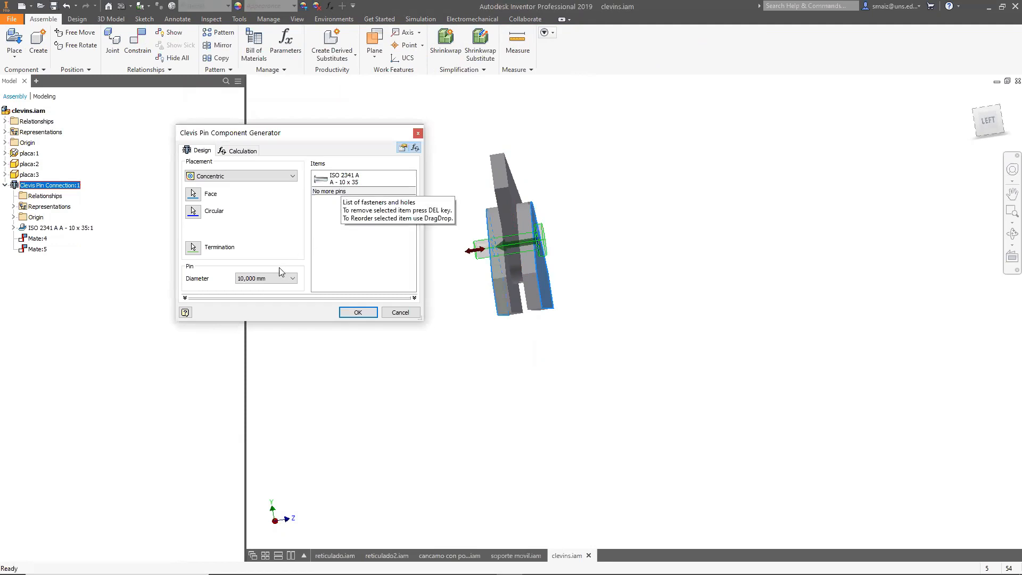
left_click(266, 278)
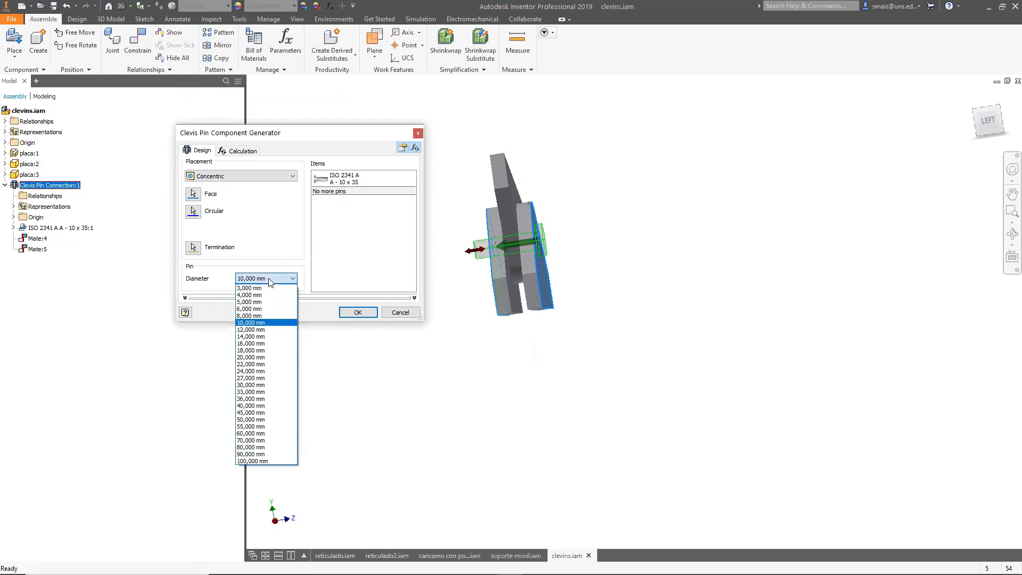
left_click(250, 316)
left_click(358, 313)
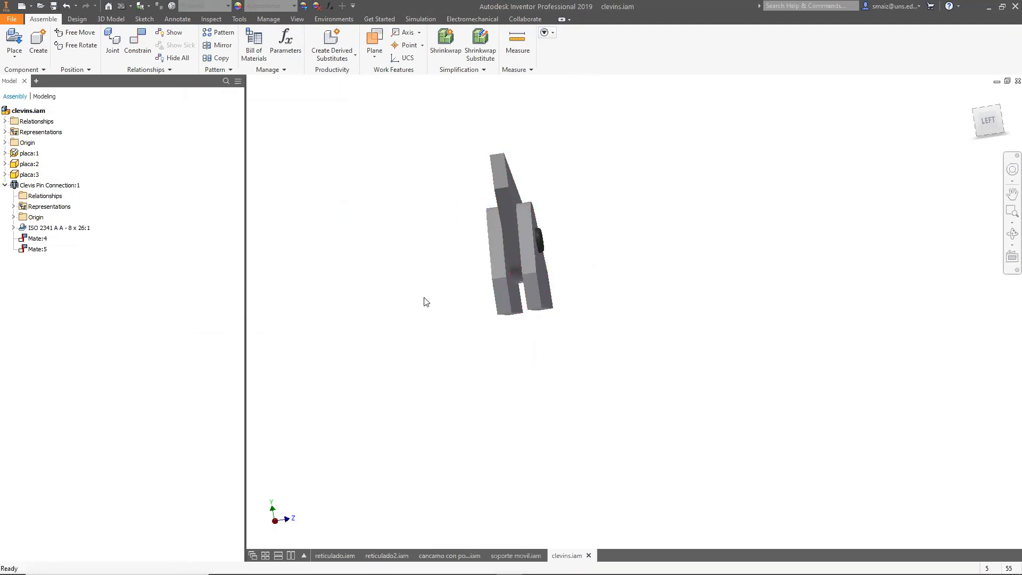
Reopen the Clevis Pin Connection in Design Accelerator and accept it to regenerate the pin.
middle_click_drag(426, 302, 469, 305, "shift")
left_click(42, 232)
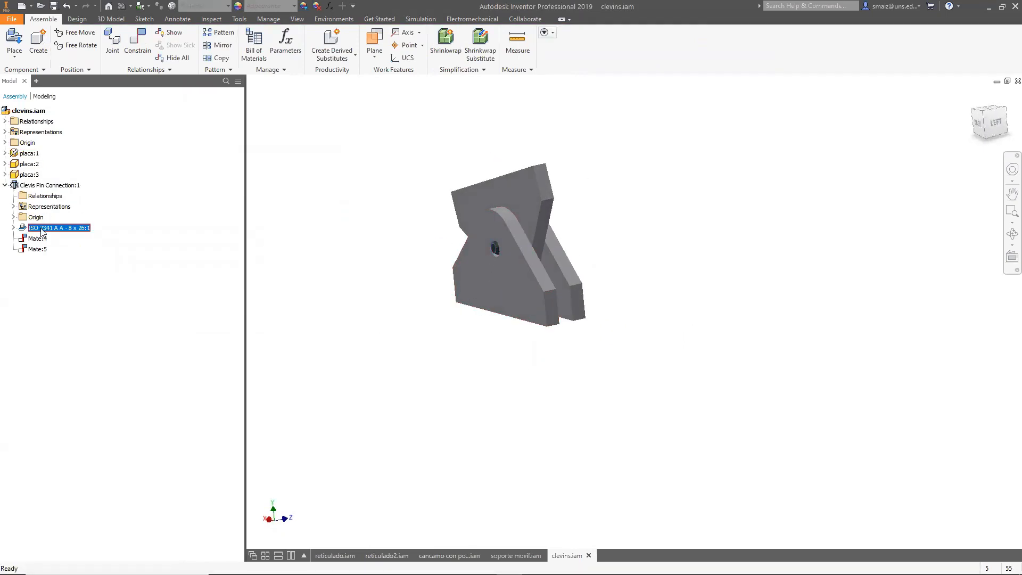
left_click(48, 185)
right_click(51, 186)
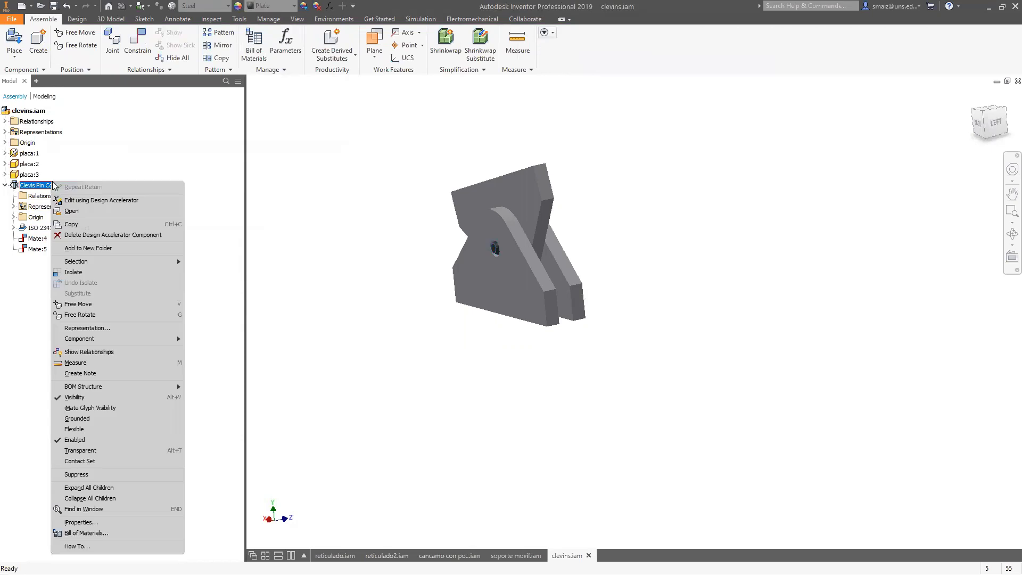
left_click(97, 200)
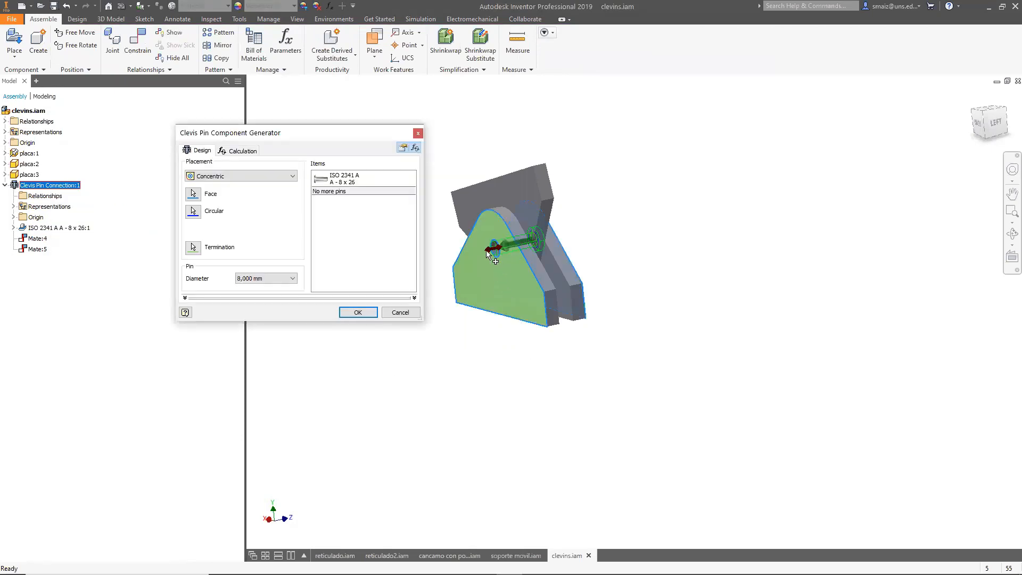
left_click(358, 312)
Return to the Stress Analysis environment of the assembly.
middle_click_drag(557, 334, 582, 313, "shift")
scroll(503, 236, "up", 6)
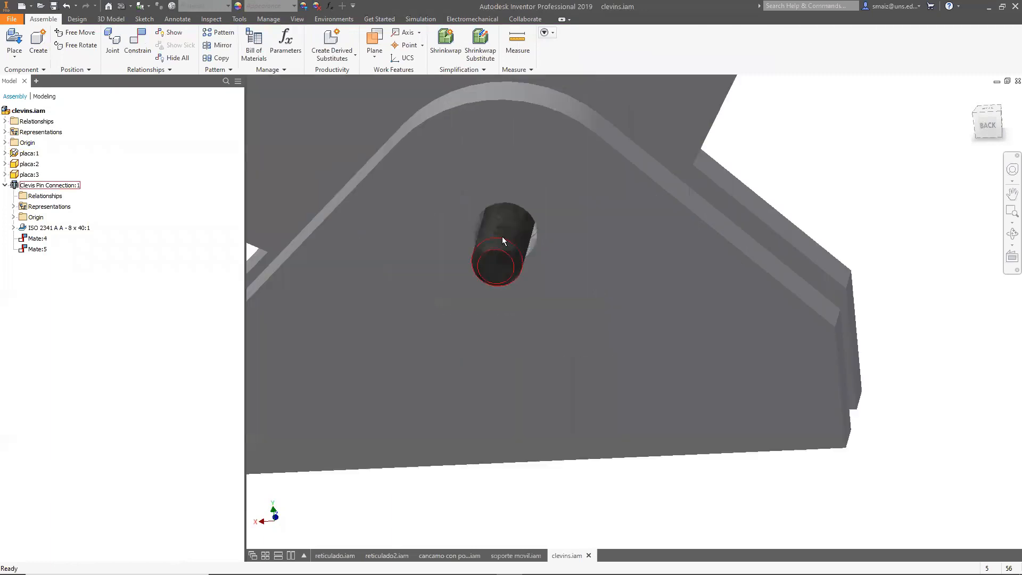
scroll(516, 227, "down", 5)
middle_click_drag(543, 416, 512, 406, "shift")
left_click(334, 18)
left_click(48, 42)
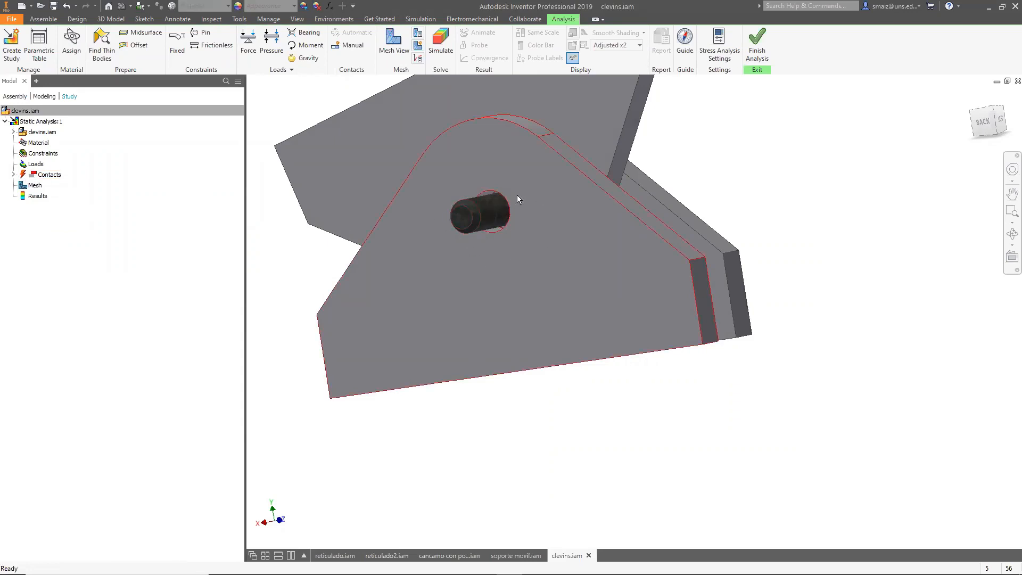
Update the study's contacts for the modified pin and expand the Contacts and Bonded folders.
right_click(58, 178)
left_click(94, 215)
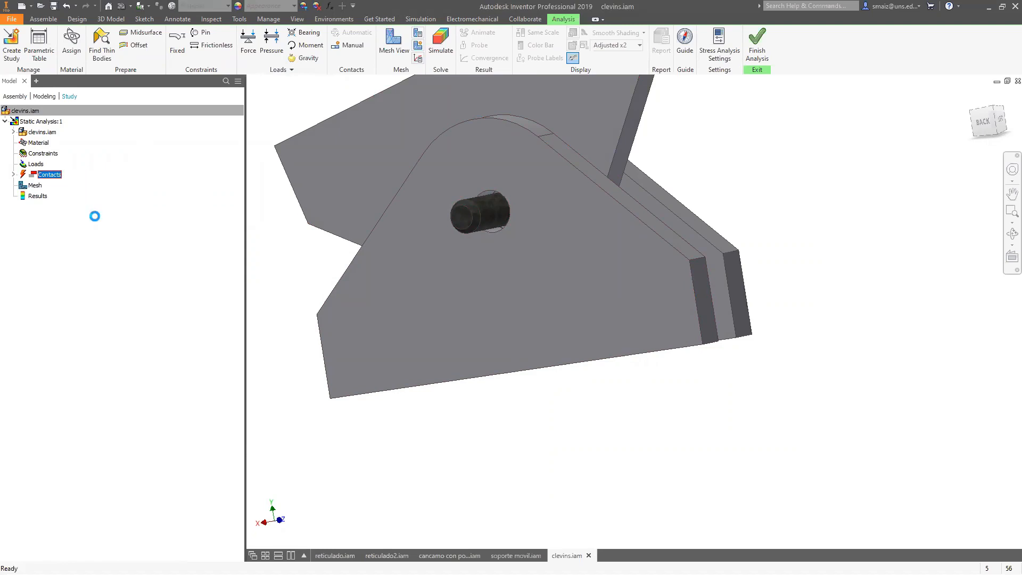
left_click(14, 175)
left_click(23, 186)
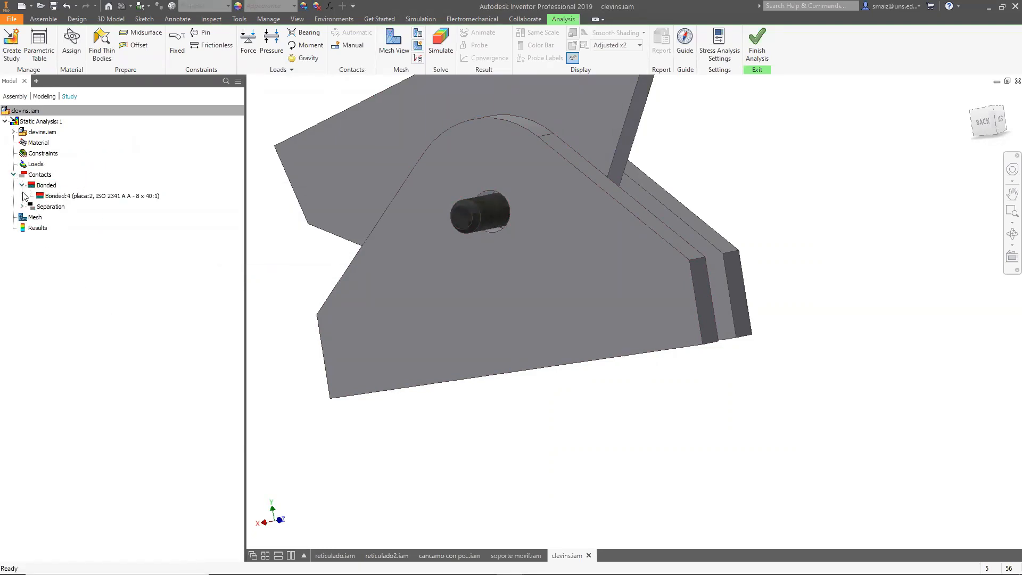
Select the Bonded:4 contact between placa:2 and the pin and inspect its highlighted faces.
left_click(103, 196)
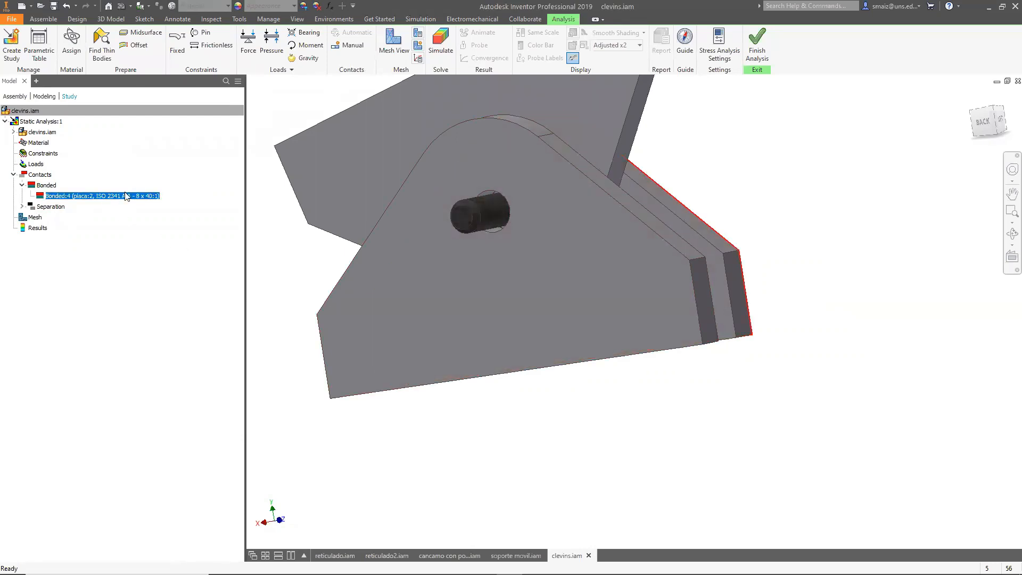
middle_click_drag(946, 349, 748, 346, "shift")
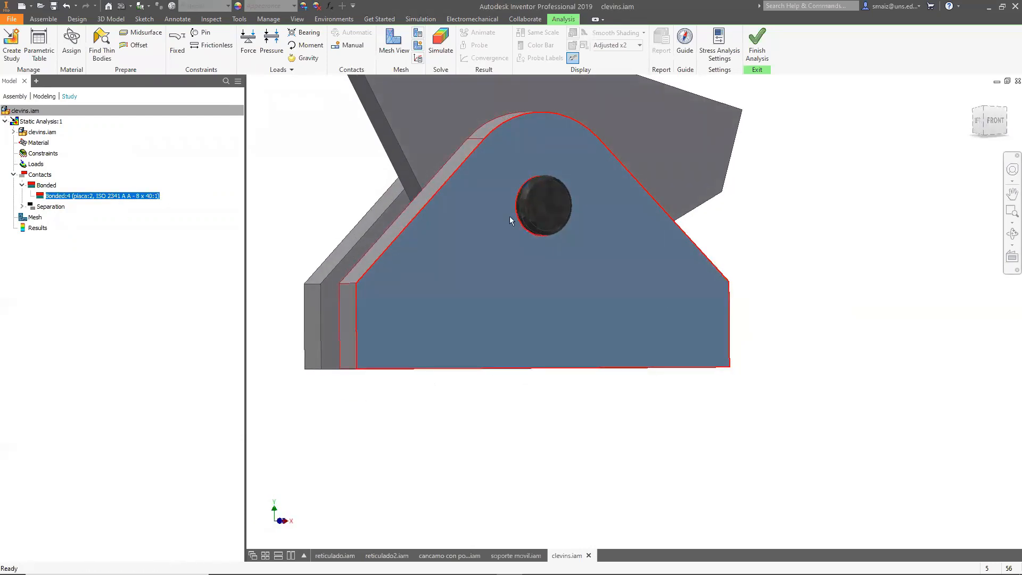
middle_click_drag(605, 265, 661, 275, "shift")
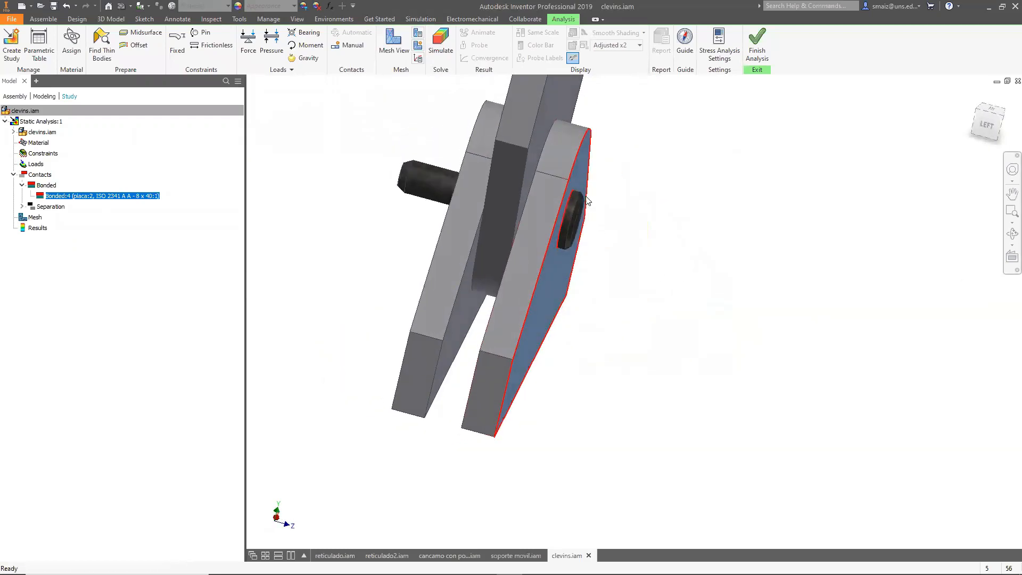
Expand the Separation contacts folder and inspect the pin and plates around the contact region.
left_click(22, 207)
middle_click_drag(694, 376, 534, 221, "shift")
scroll(511, 186, "up", 5)
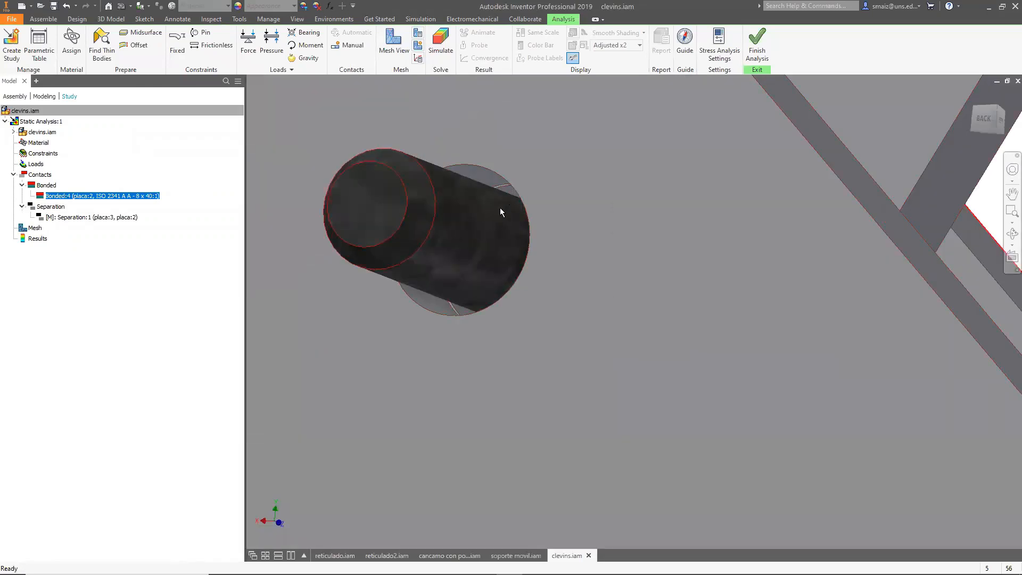
scroll(500, 208, "down", 4)
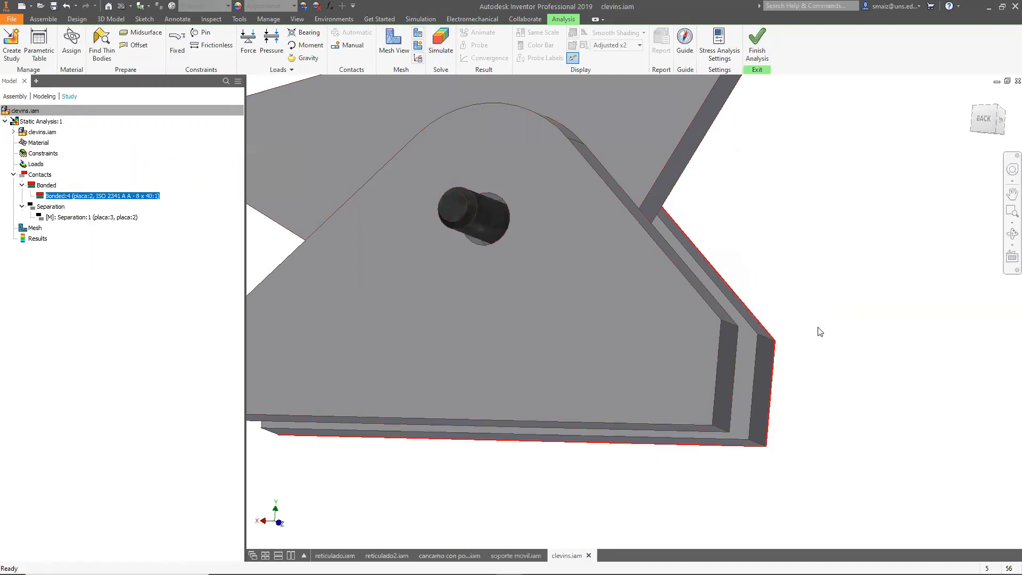
scroll(794, 327, "down", 4)
scroll(768, 314, "up", 3)
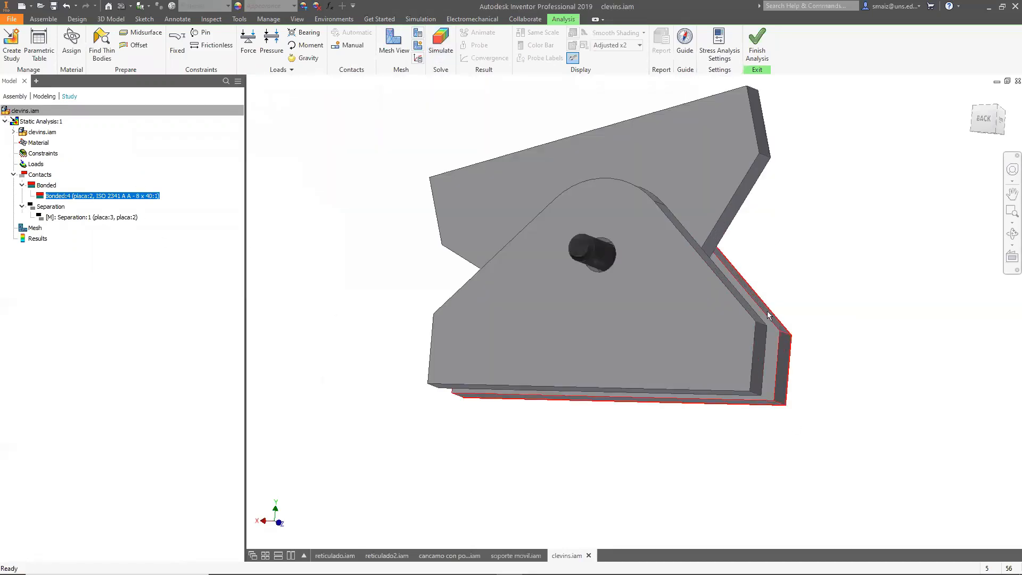
Assign Steel as the override material for placa:1.
left_click(72, 41)
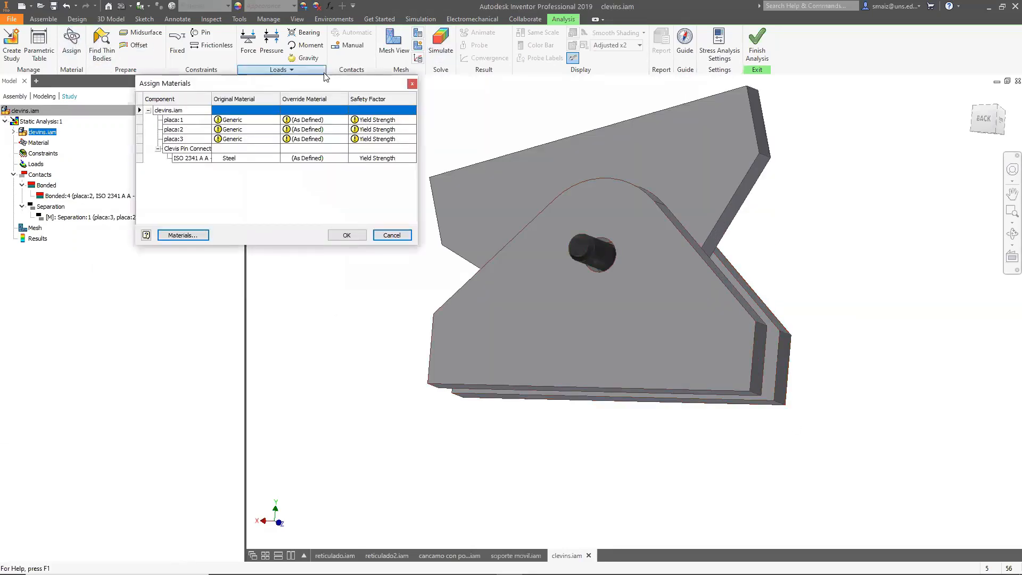
left_click(297, 121)
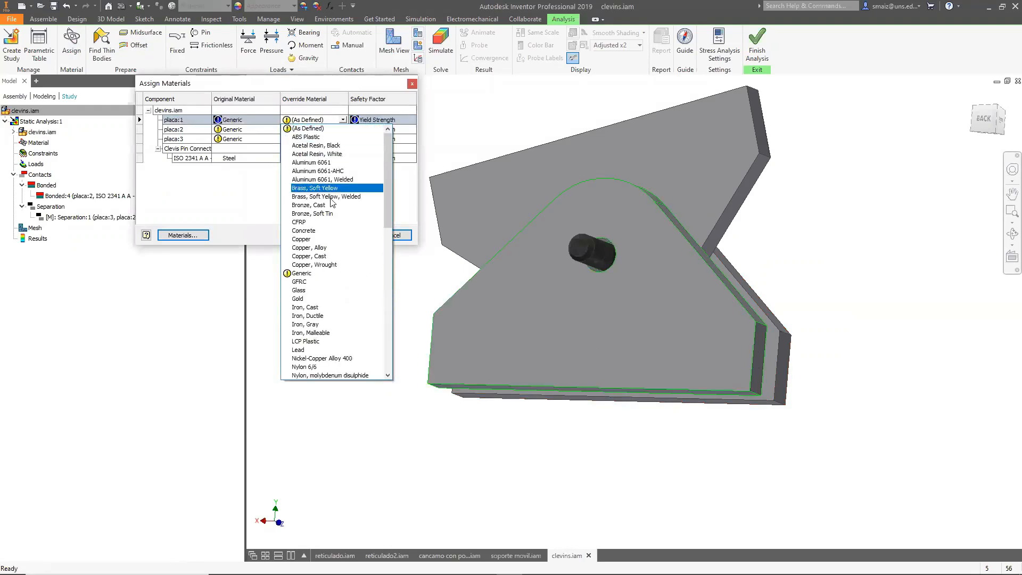
type("teel")
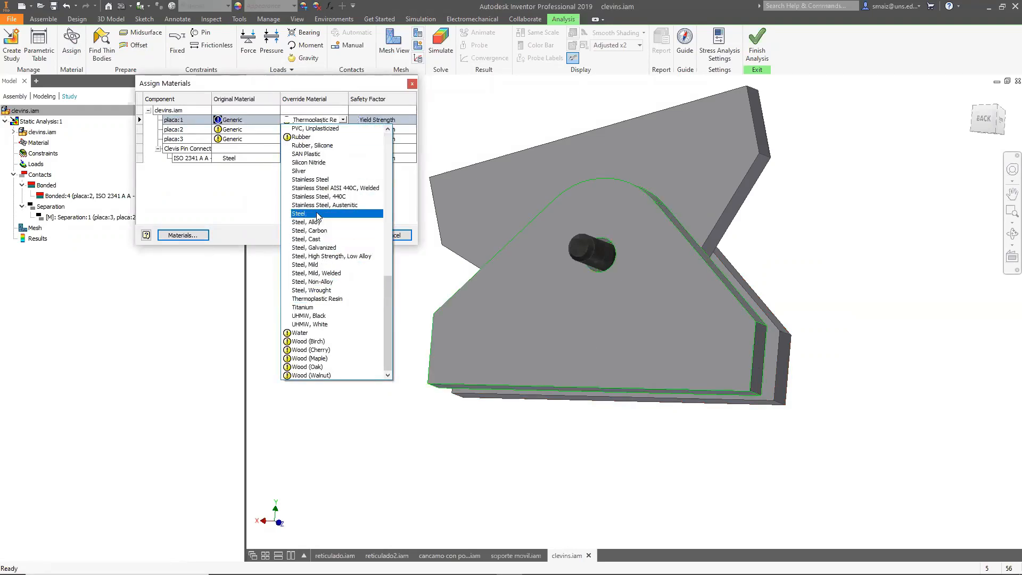
left_click(317, 213)
left_click(346, 235)
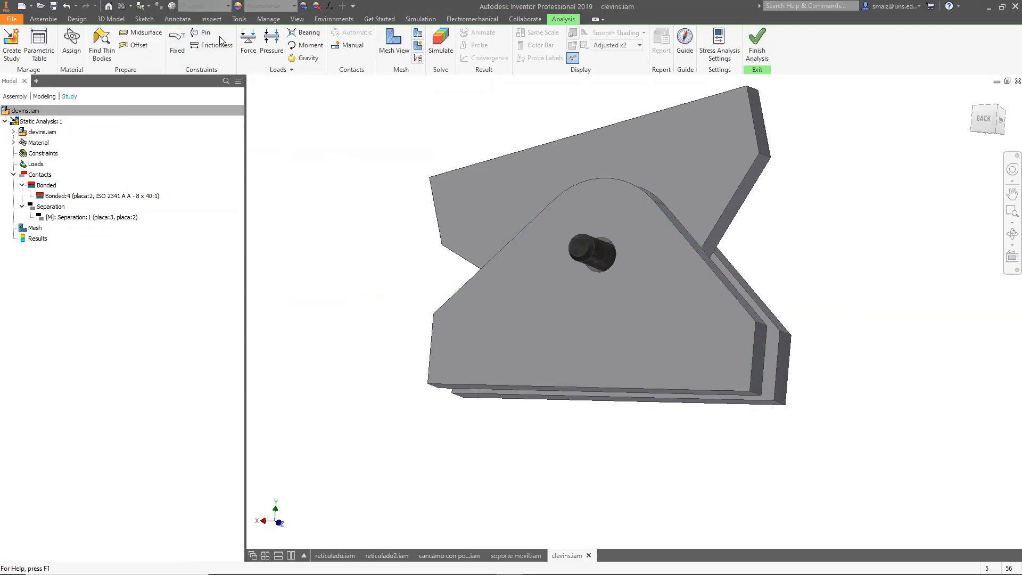
Apply a Fixed constraint to the top face of the upper plate.
left_click(177, 43)
middle_click_drag(418, 173, 447, 176, "shift")
left_click(448, 175)
left_click(223, 149)
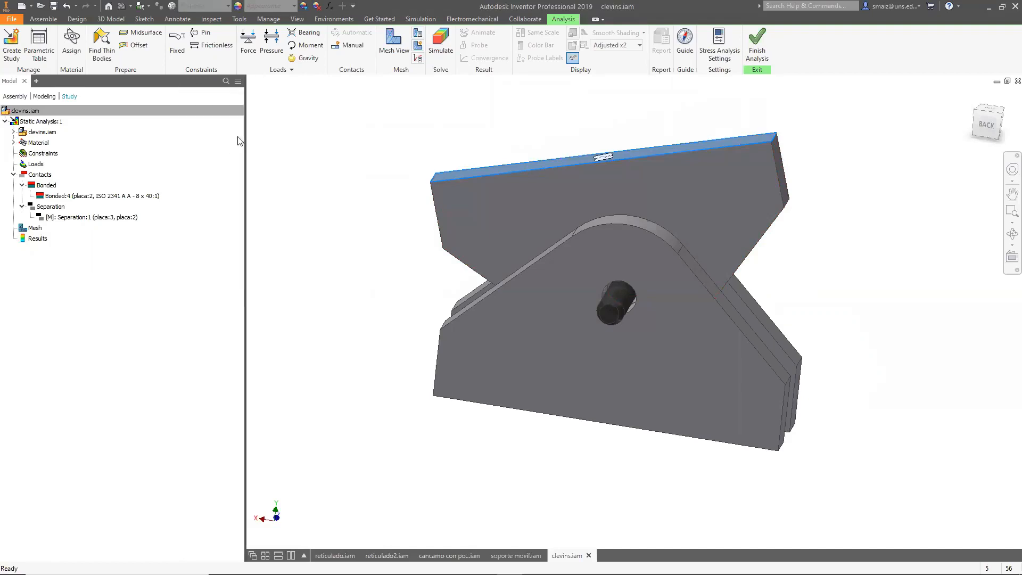
Apply a 1000 N downward force to the bottom faces of the two lower plates.
left_click(248, 43)
middle_click_drag(366, 205, 362, 157, "shift")
left_click(450, 349)
left_click(450, 348)
left_click(458, 381)
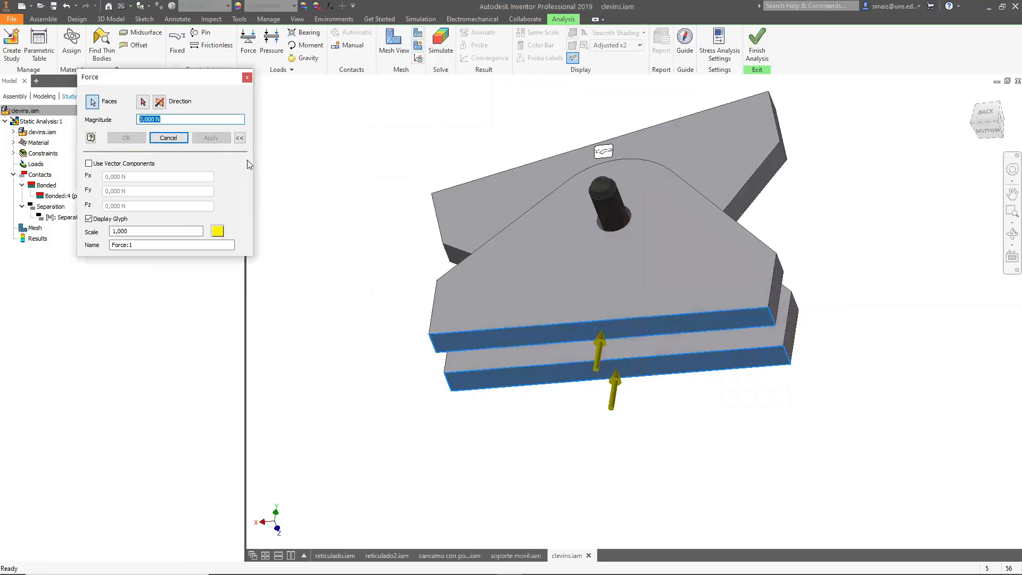
left_click(165, 122)
left_click_drag(171, 120, 18, 104)
type("100")
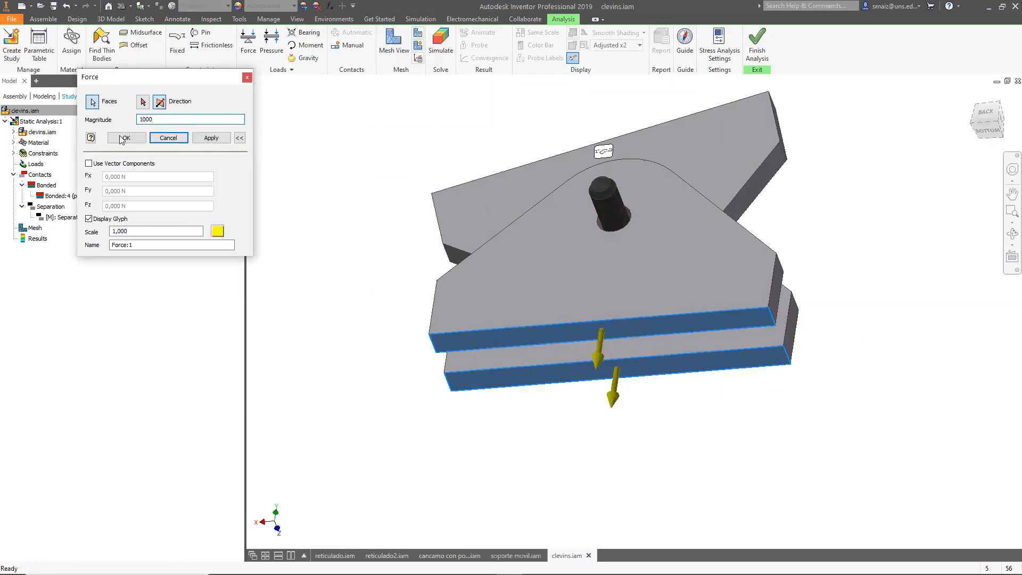
left_click(211, 138)
left_click(247, 78)
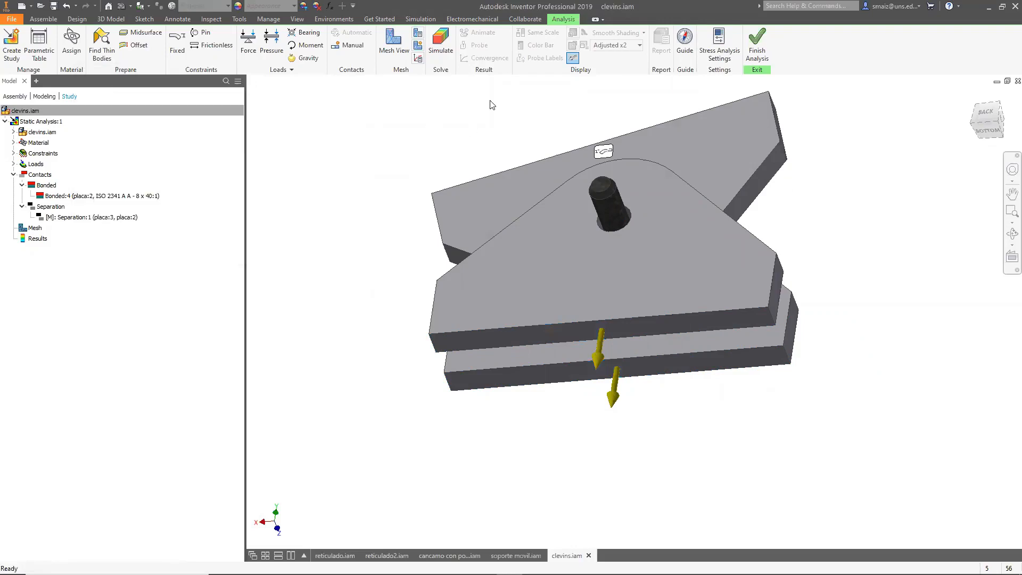
Run the static simulation and orbit the Von Mises stress result.
left_click(437, 41)
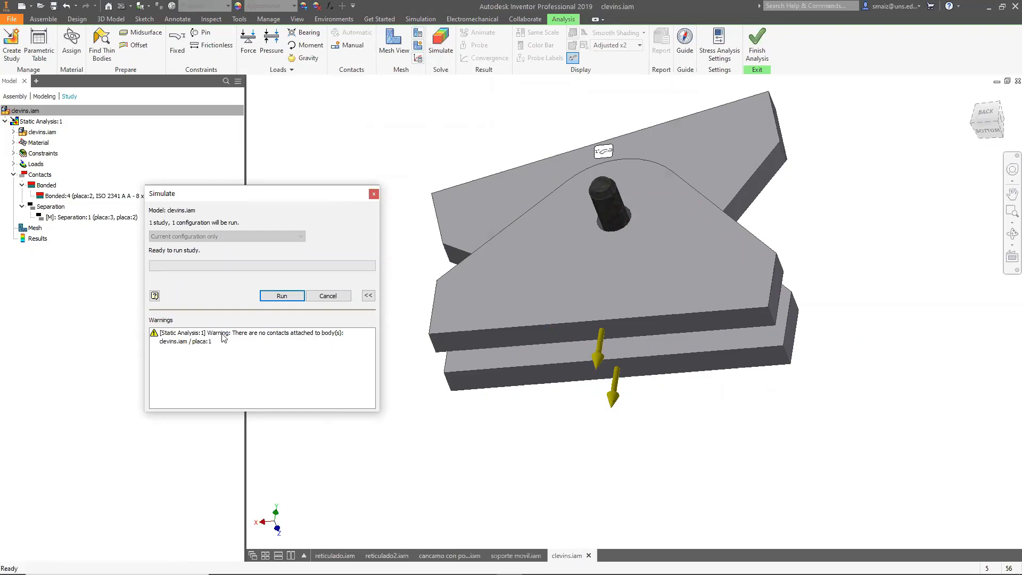
left_click(282, 298)
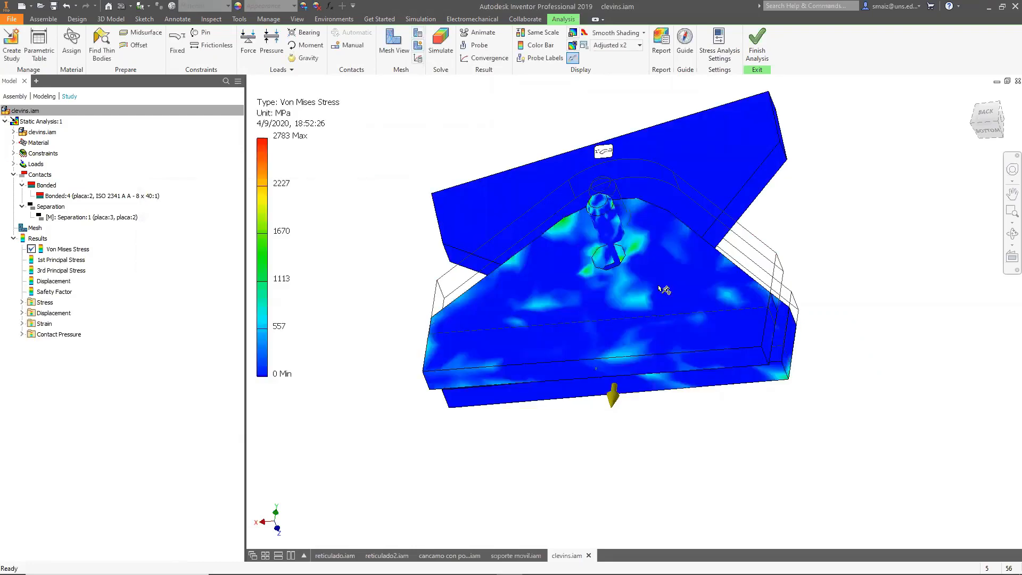
middle_click_drag(831, 354, 661, 315, "shift")
middle_click_drag(655, 279, 684, 302, "shift")
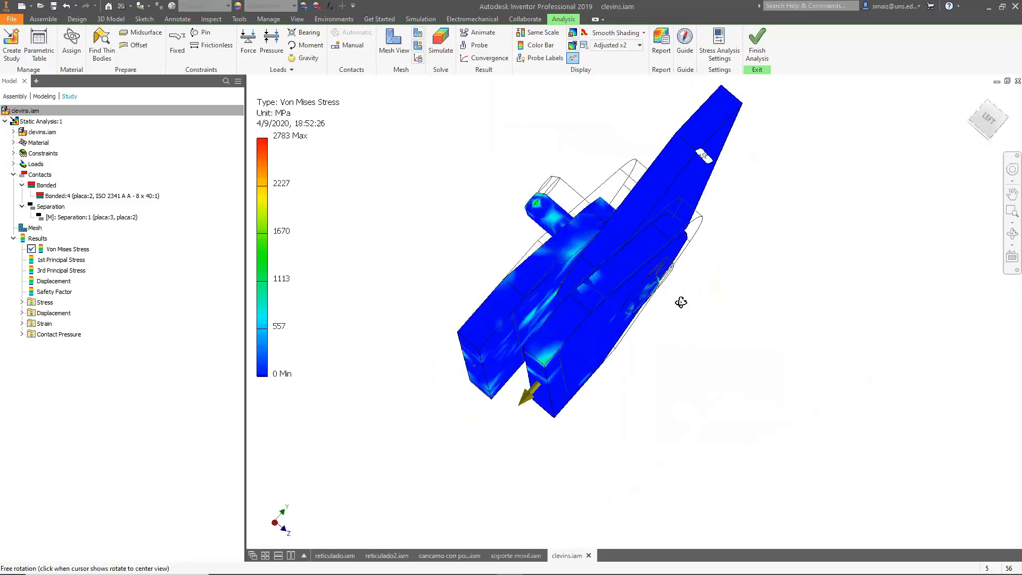
Set the displacement display scale to Adjusted x5 and orbit around the deformed result.
left_click(639, 46)
left_click(629, 112)
middle_click_drag(691, 266, 607, 303, "shift")
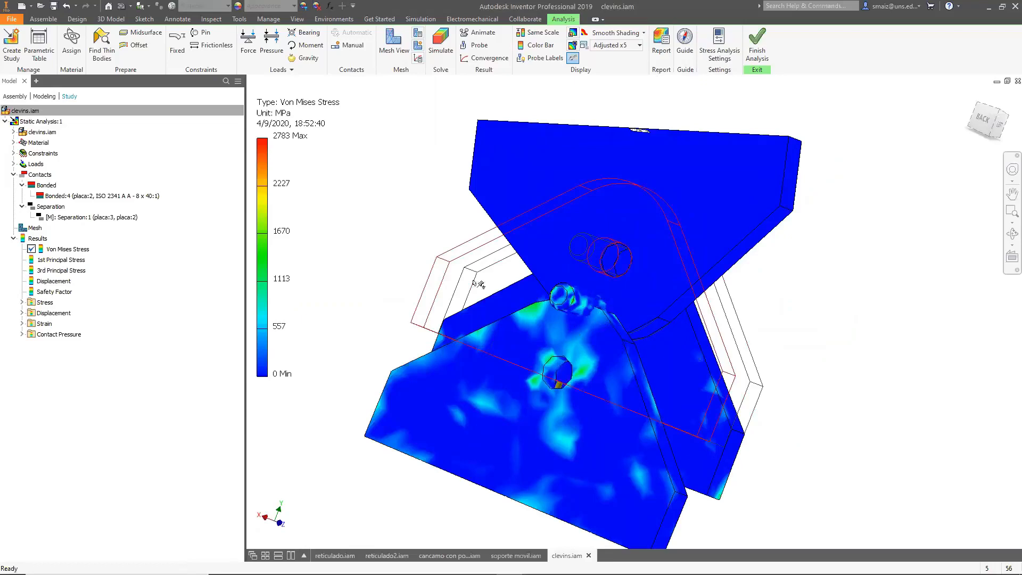
middle_click_drag(422, 228, 441, 286, "shift")
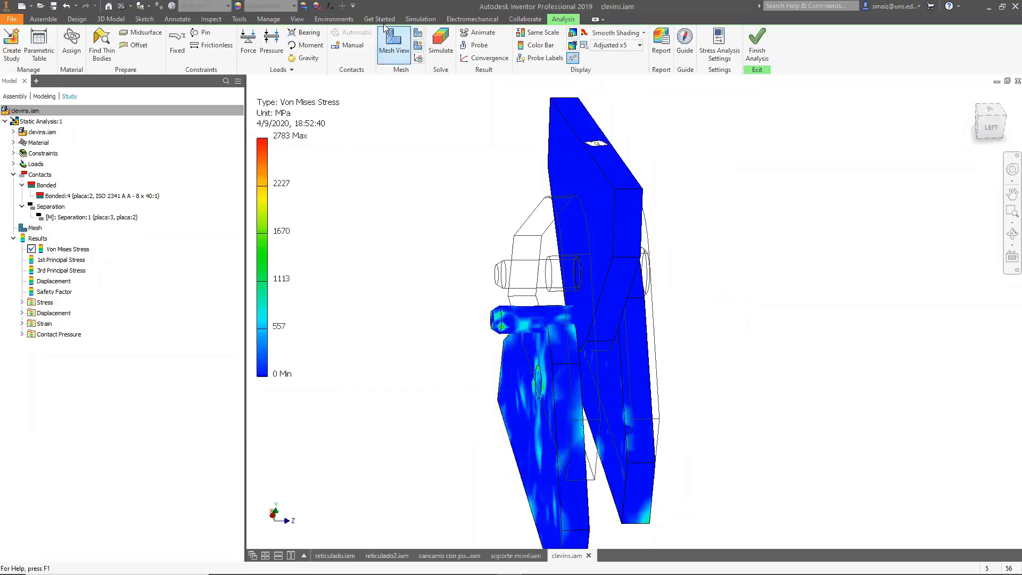
Create a manual Separation contact between the pin's cylindrical face and the plate's hole face.
left_click(347, 46)
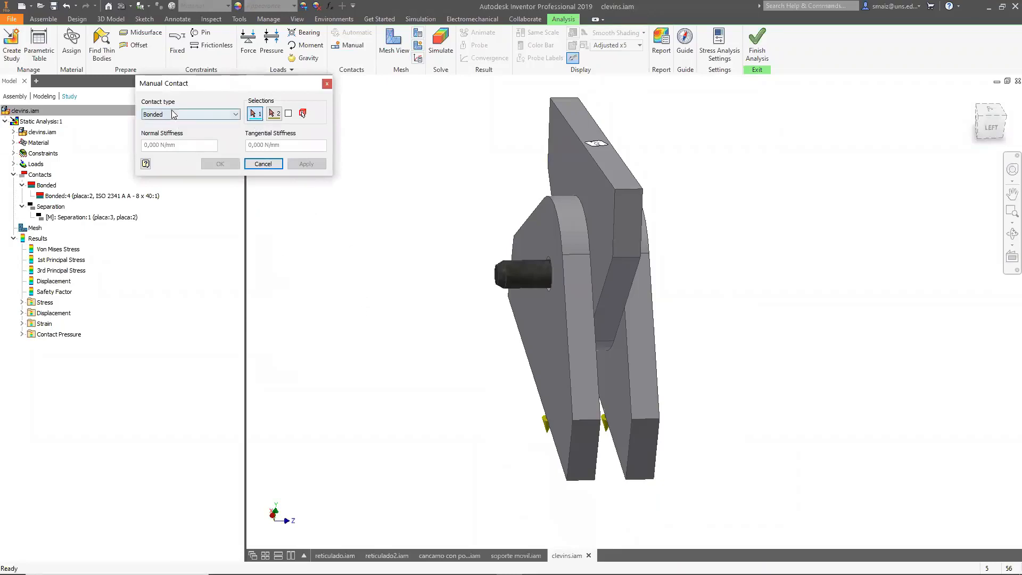
left_click(229, 114)
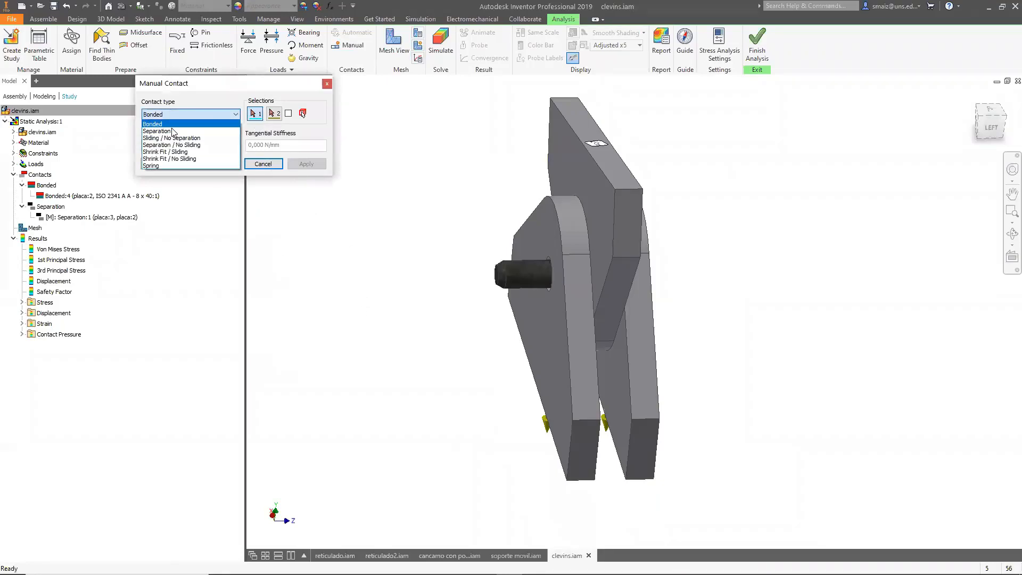
left_click(173, 132)
middle_click_drag(301, 282, 393, 258, "shift")
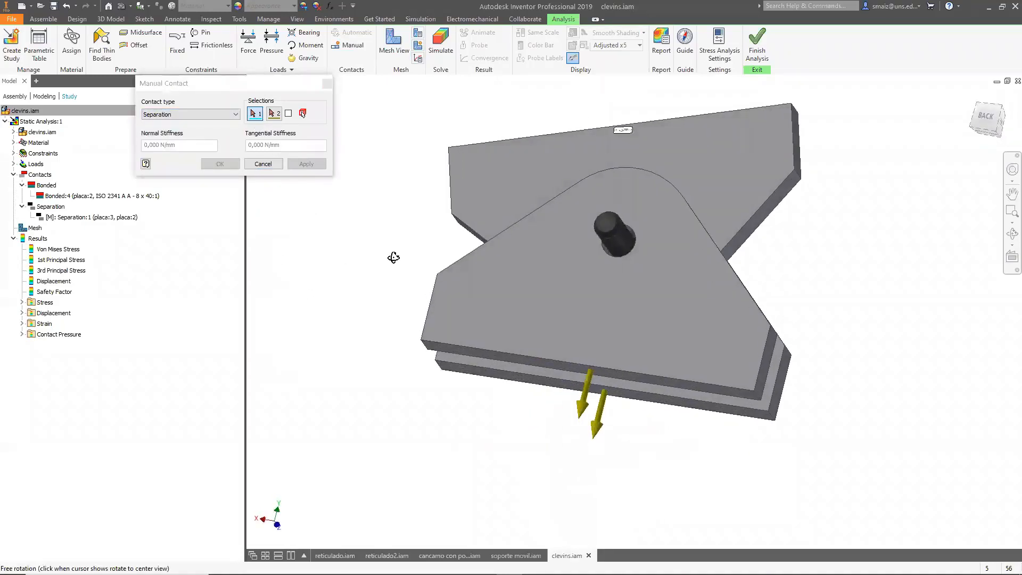
left_click(620, 246)
scroll(622, 243, "down", 5)
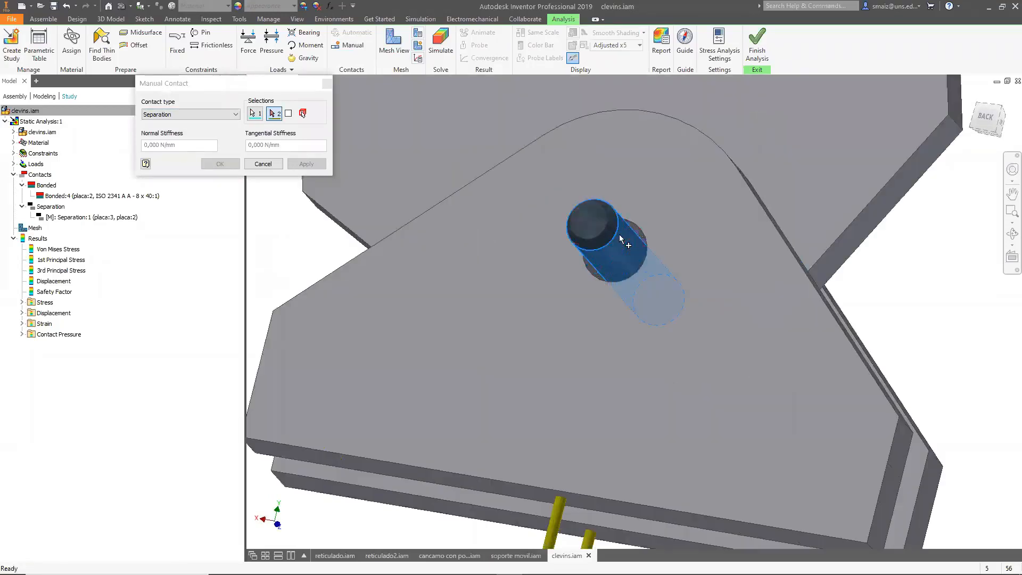
left_click(671, 210)
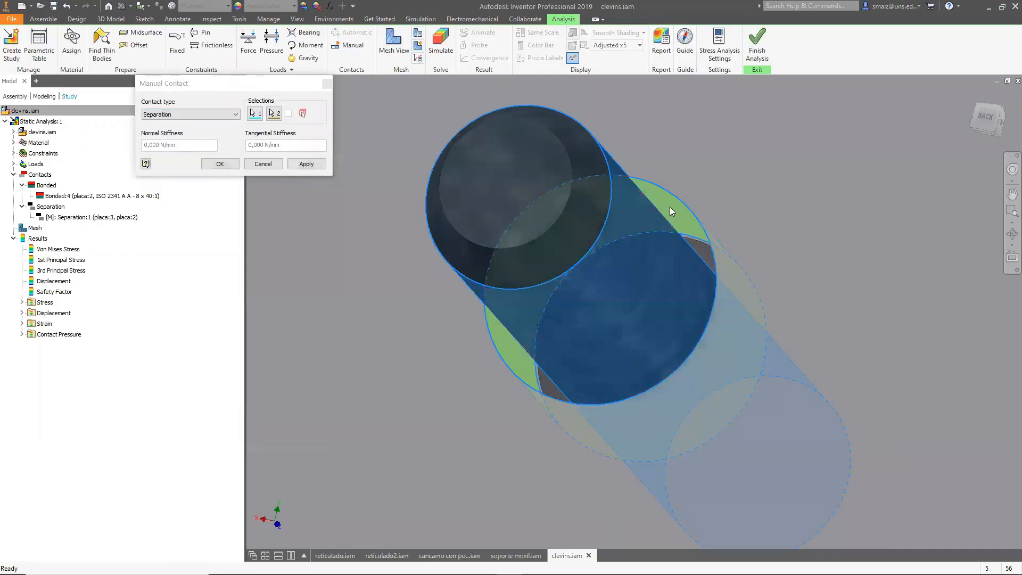
scroll(669, 208, "up", 6)
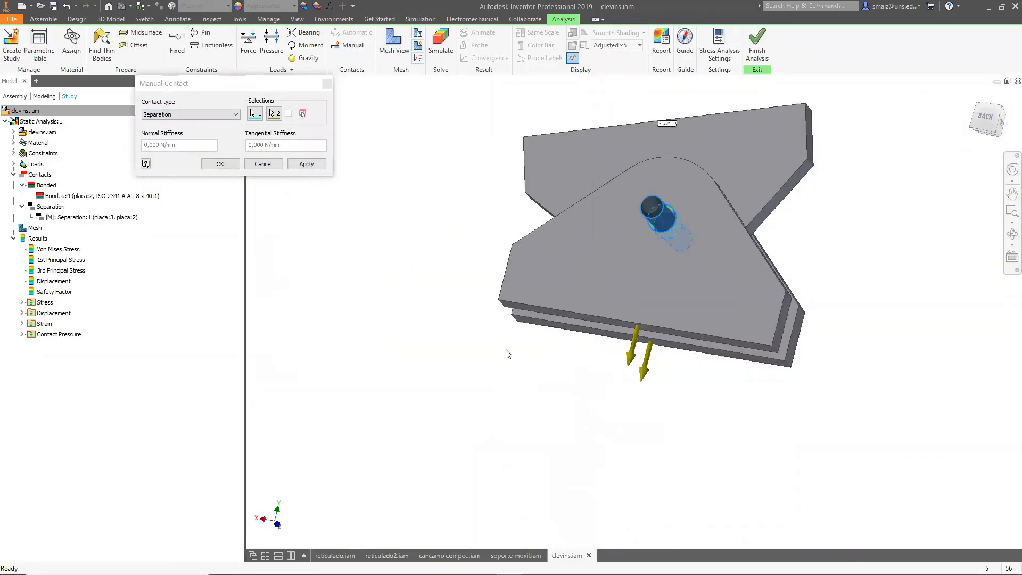
left_click(220, 164)
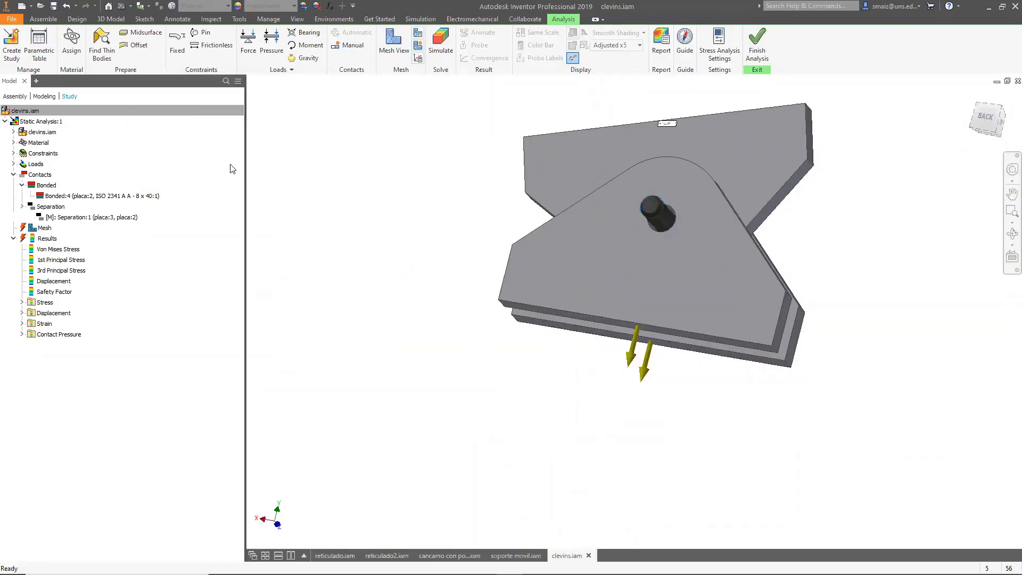
Create a manual Bonded contact between the pin and the outer plate, selecting the plate as a whole body.
middle_click_drag(594, 371, 494, 373, "shift")
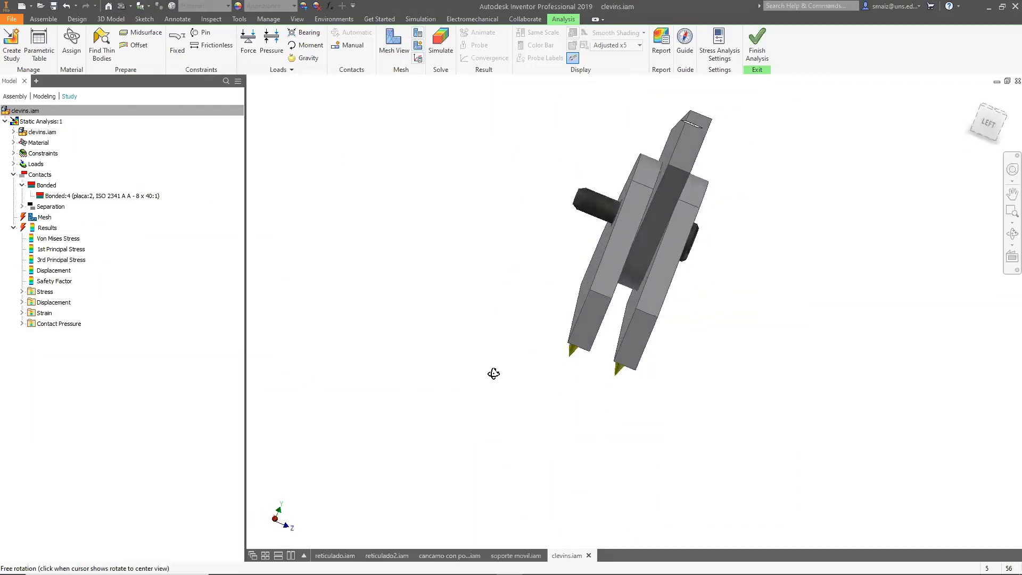
left_click(349, 45)
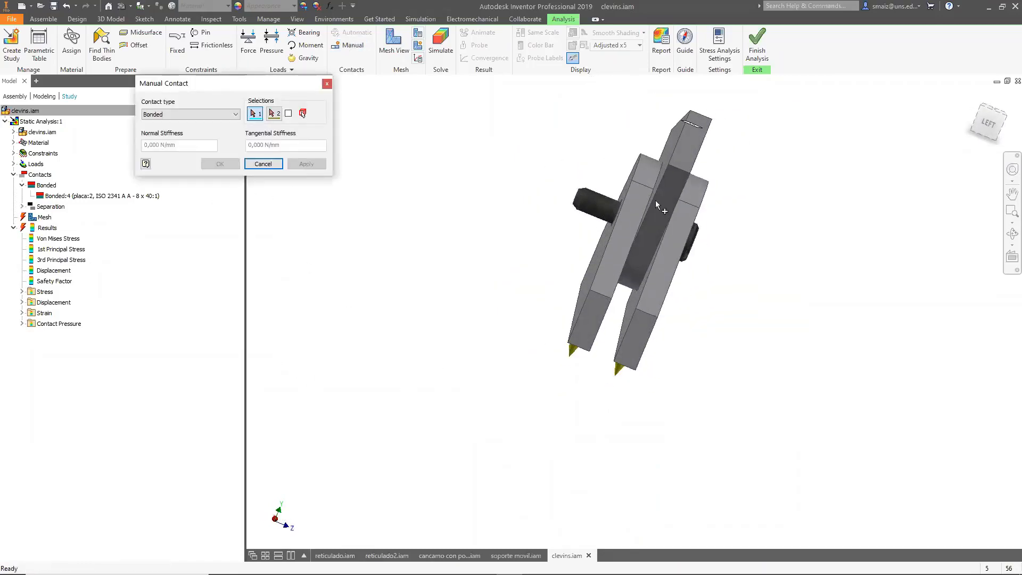
left_click(601, 203)
middle_click_drag(771, 311, 815, 295, "shift")
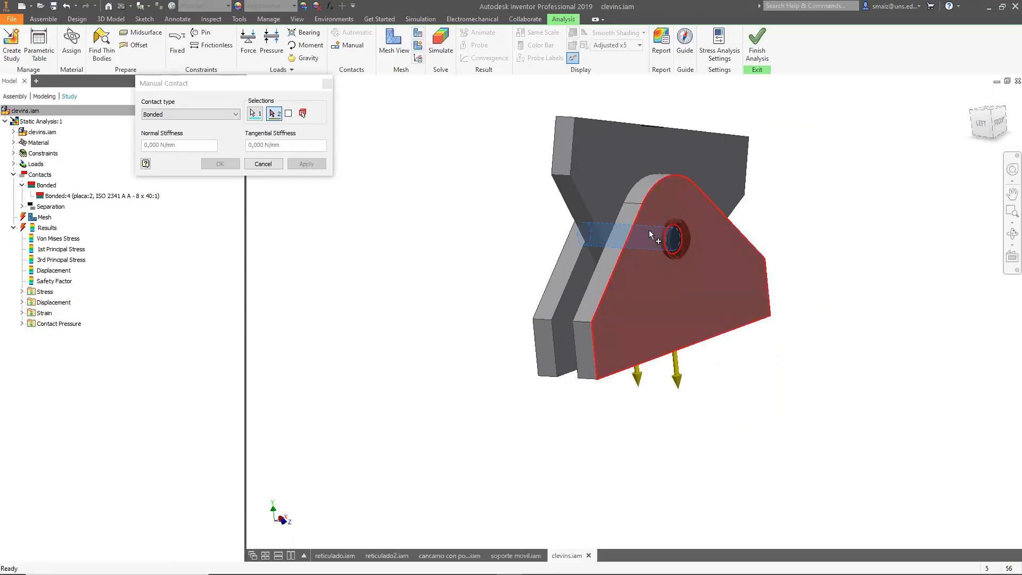
middle_click_drag(710, 424, 732, 432, "shift")
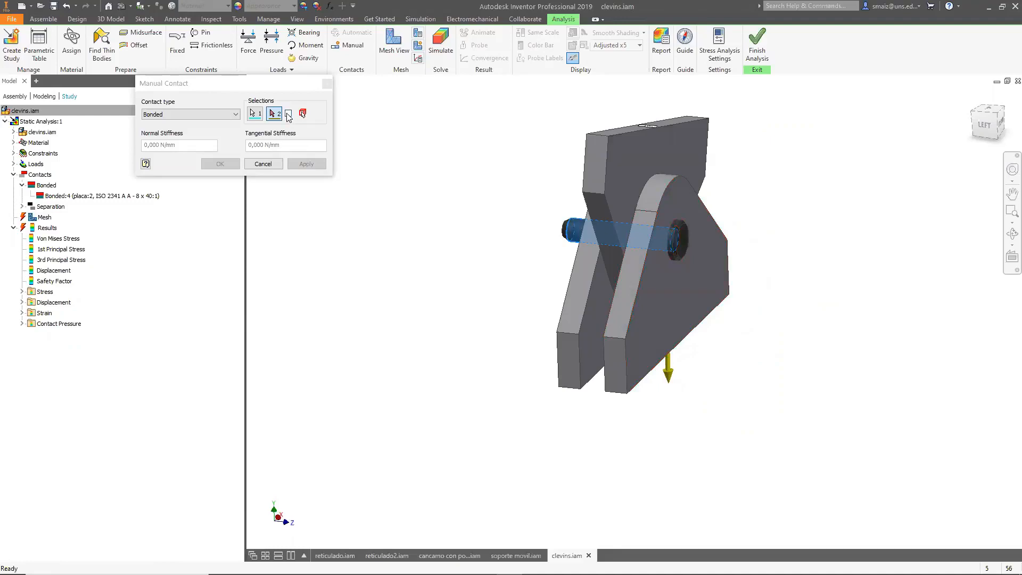
left_click(289, 114)
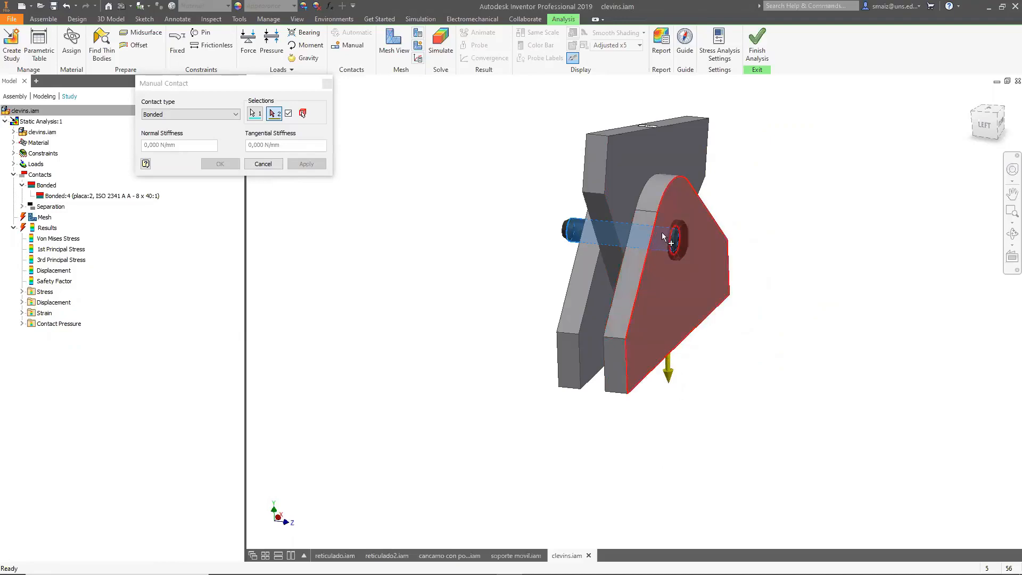
scroll(663, 235, "down", 3)
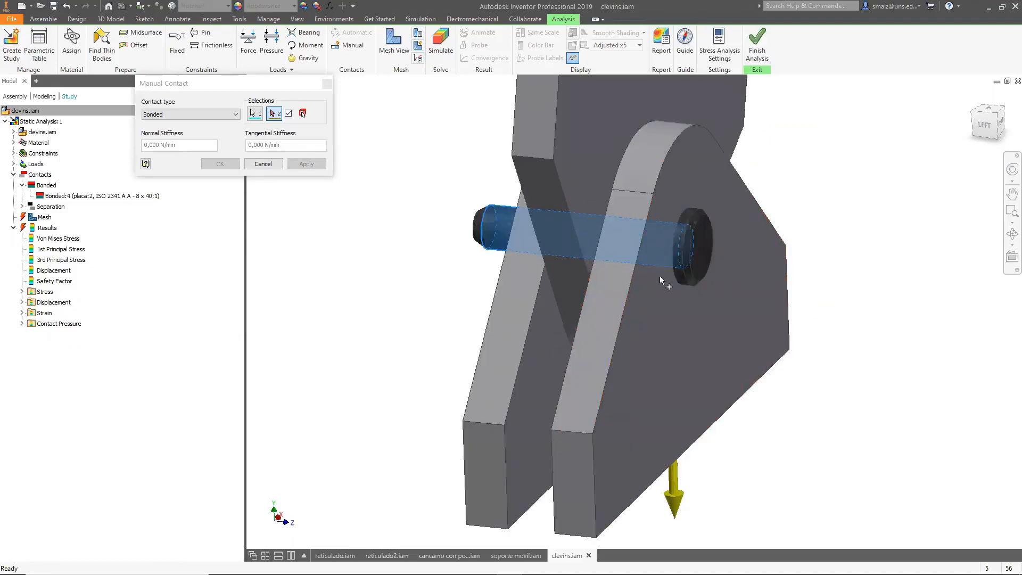
left_click(671, 201)
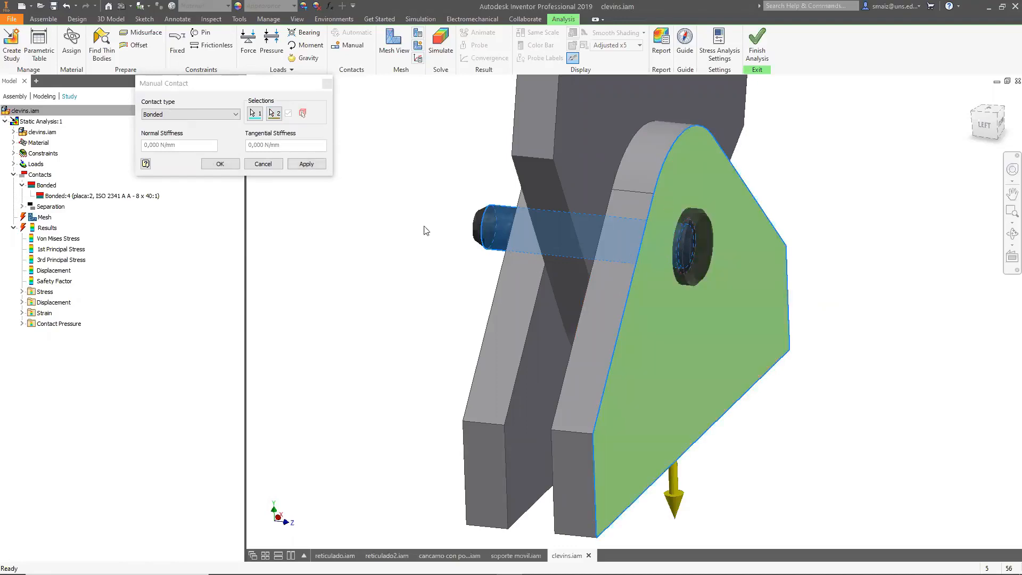
left_click(306, 163)
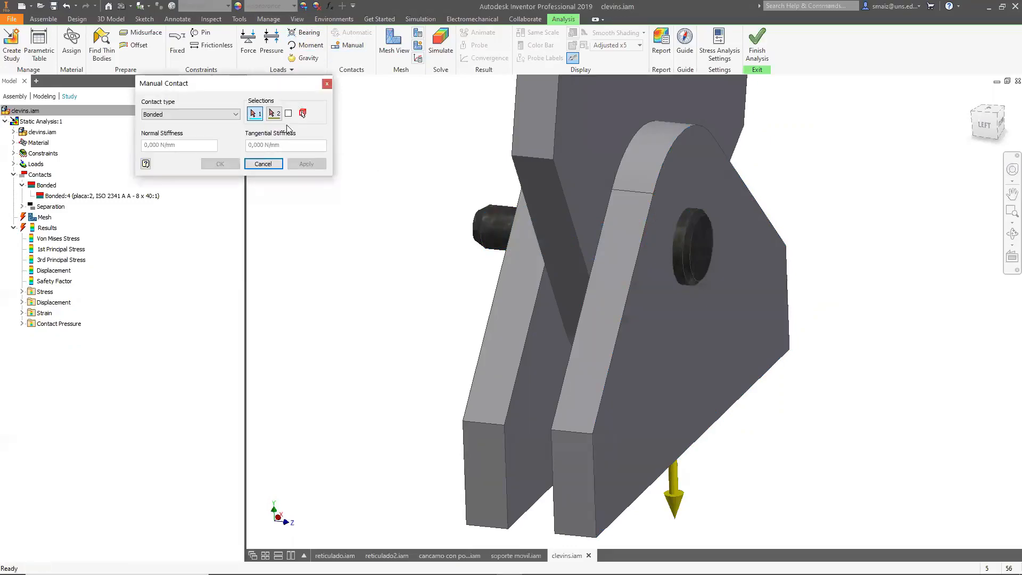
Complete a manual Bonded contact between the pin face and a plate selected as a whole body, and close the dialog.
left_click(497, 232)
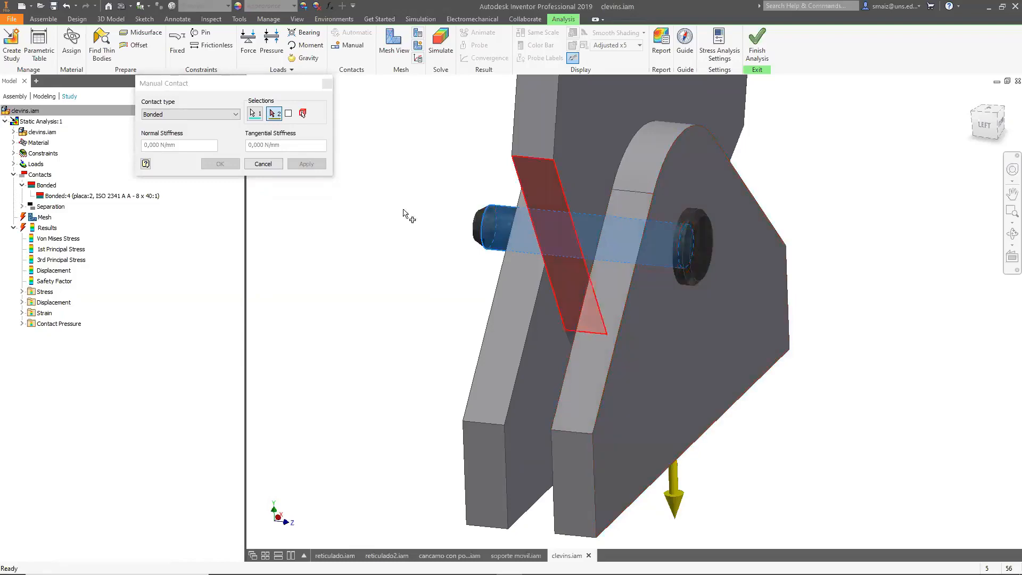
left_click(289, 113)
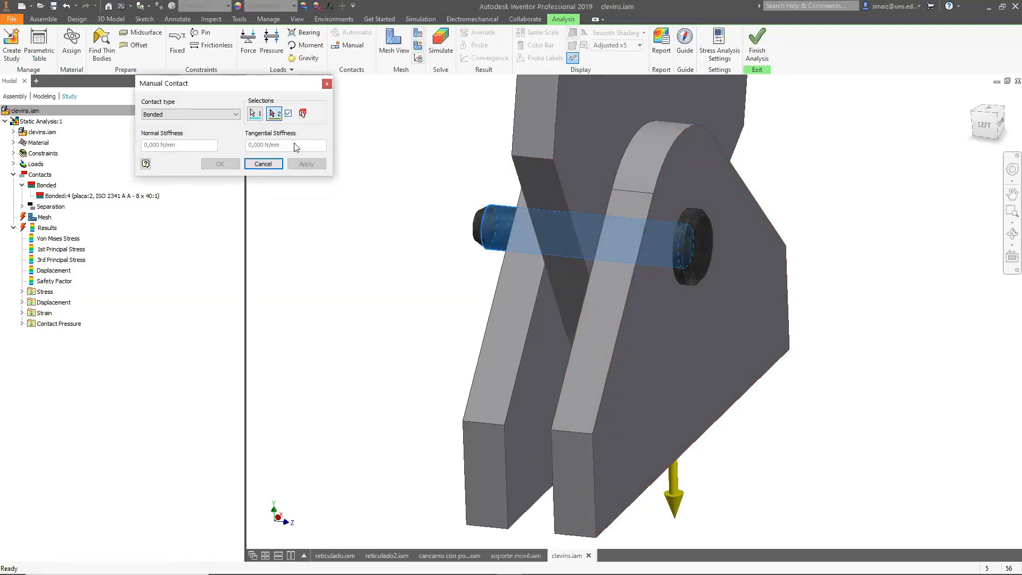
left_click(580, 483)
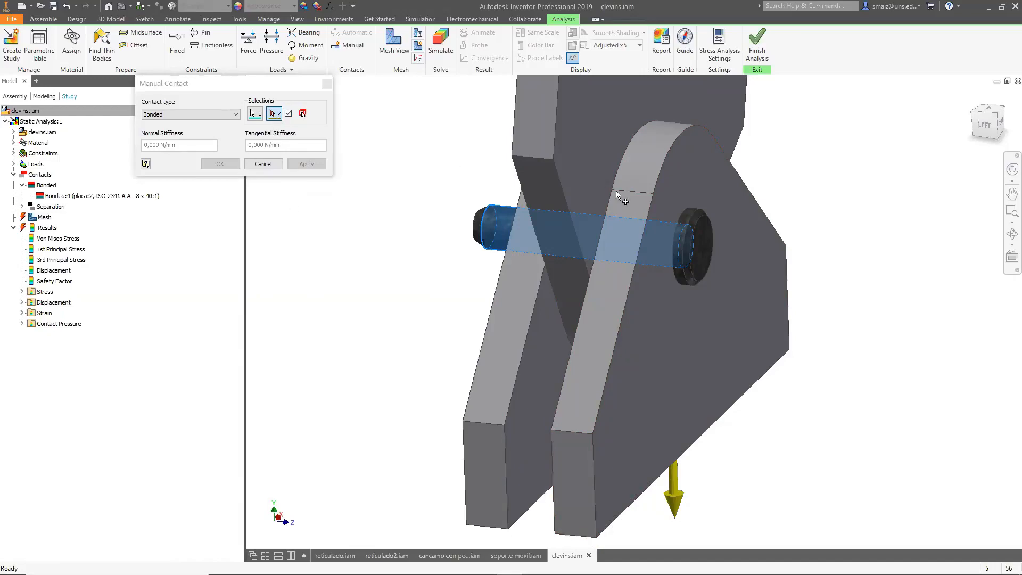
middle_click_drag(827, 363, 746, 303, "shift")
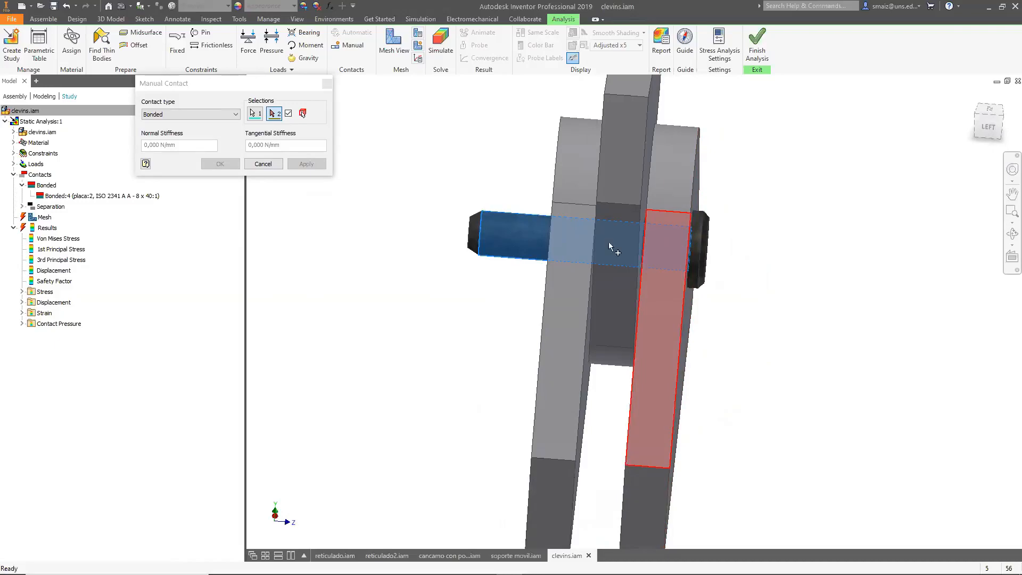
left_click(674, 252)
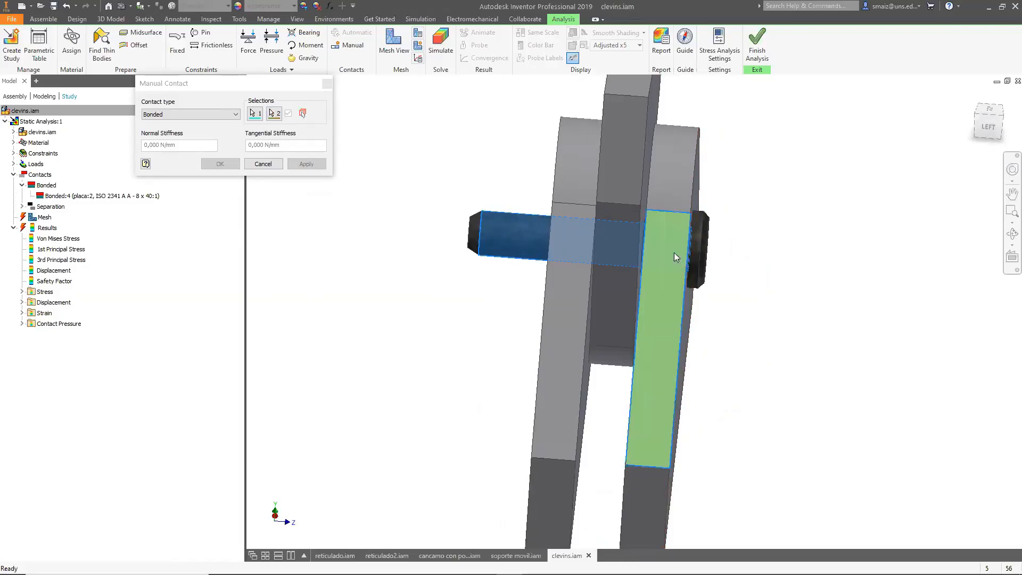
middle_click_drag(785, 429, 782, 344, "shift")
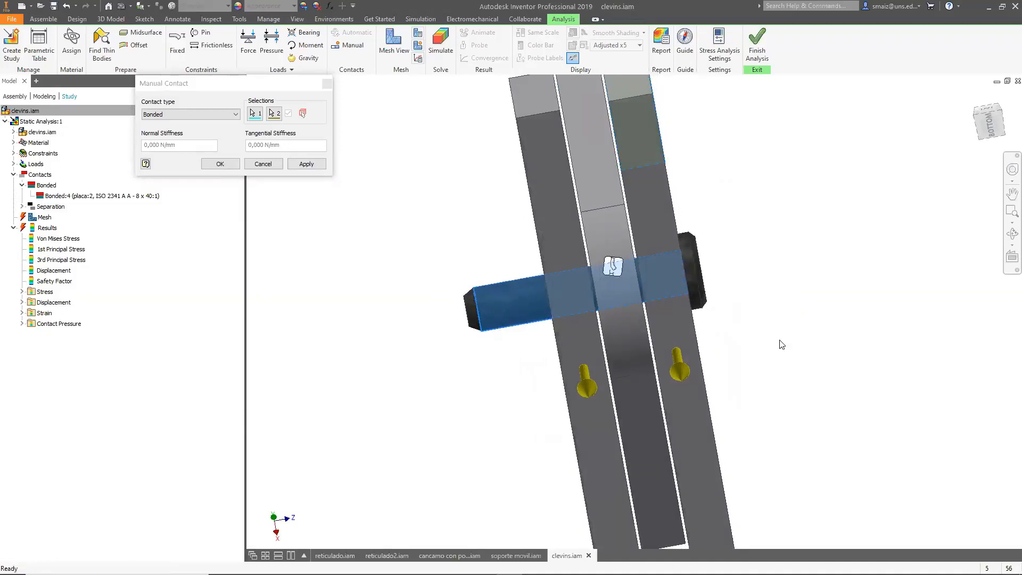
left_click(312, 161)
left_click(327, 83)
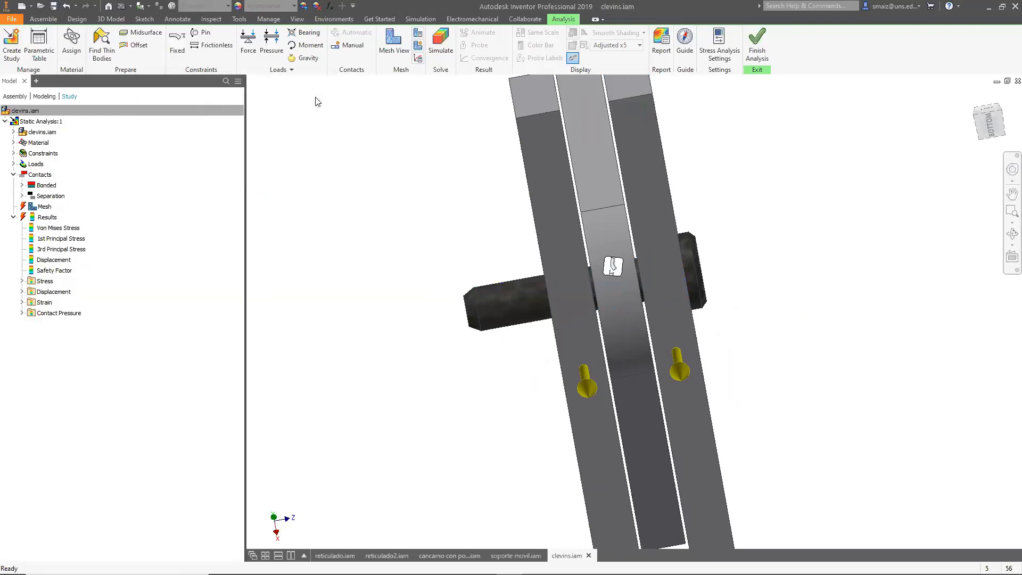
Review the manual contacts in the browser and delete the manual Bonded contact between the pin and plate.
left_click(22, 196)
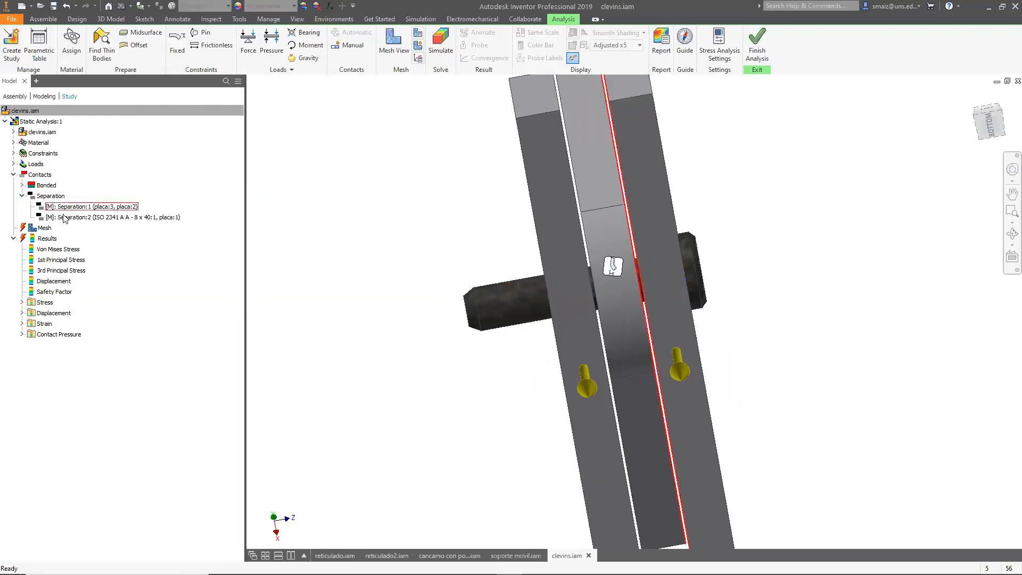
left_click(91, 207)
middle_click_drag(299, 239, 290, 325, "shift")
left_click(22, 185)
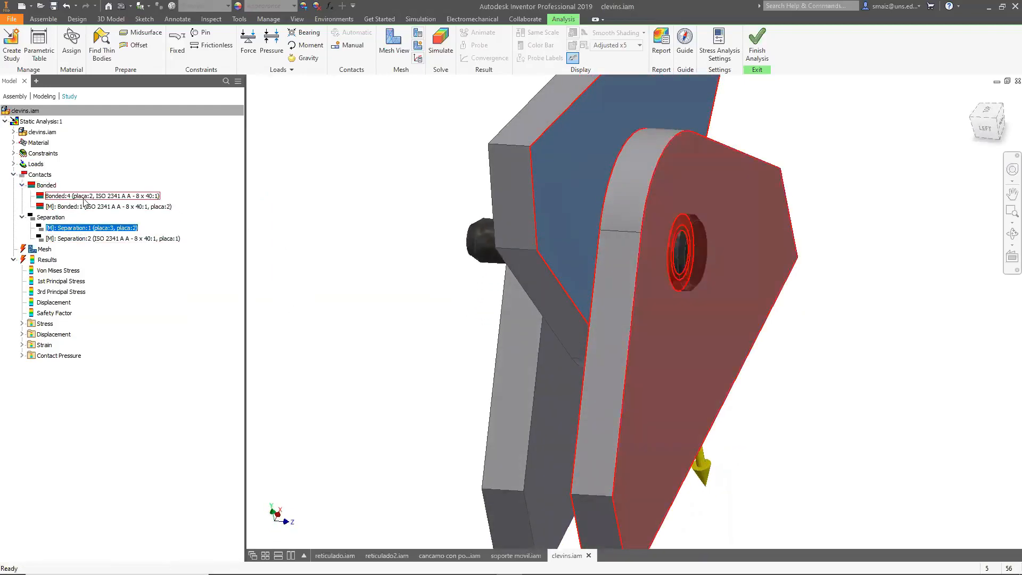
left_click(101, 207)
right_click(77, 208)
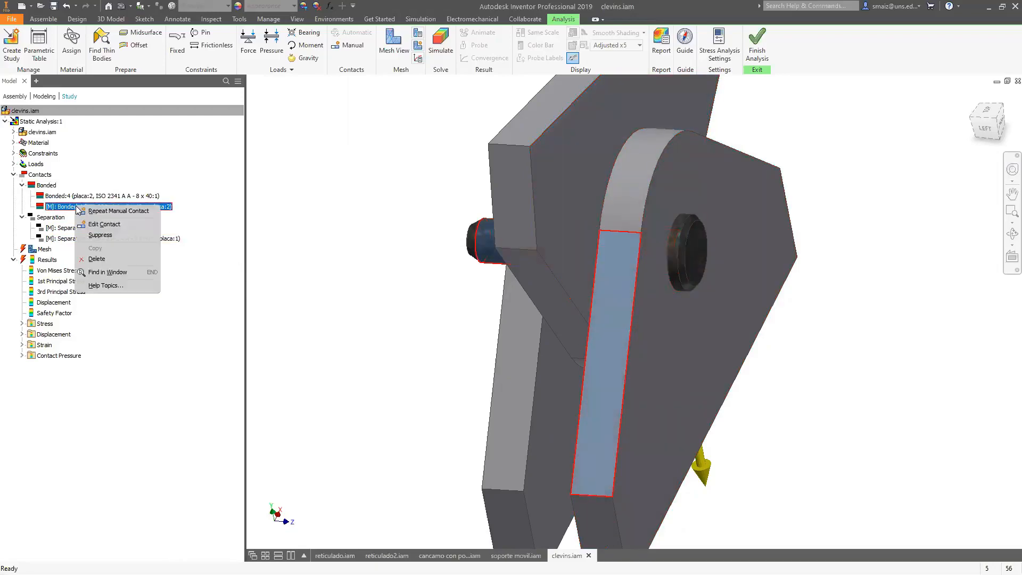
left_click(99, 259)
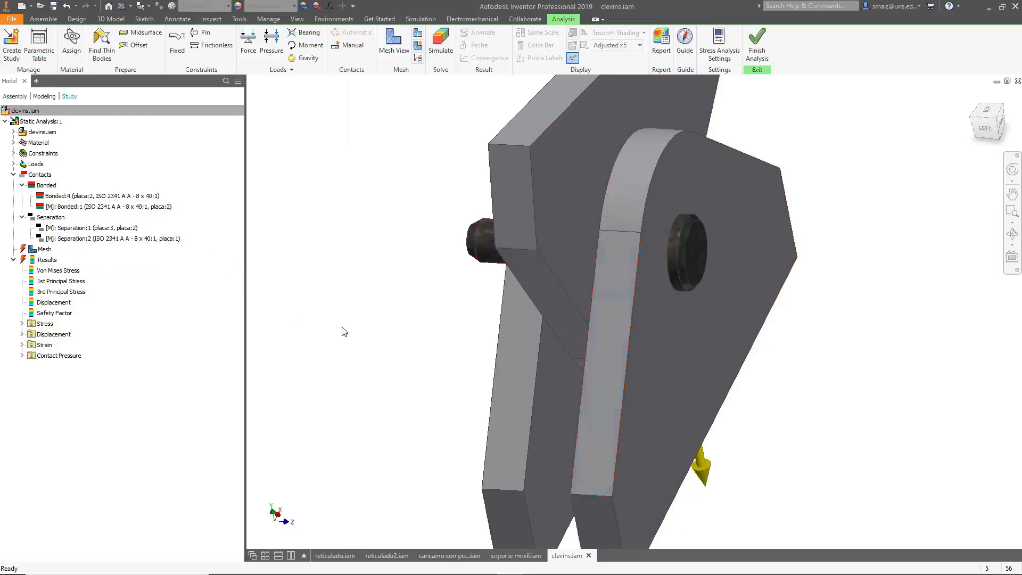
Suppress and delete the manual Separation contact between the two plates.
left_click(145, 196)
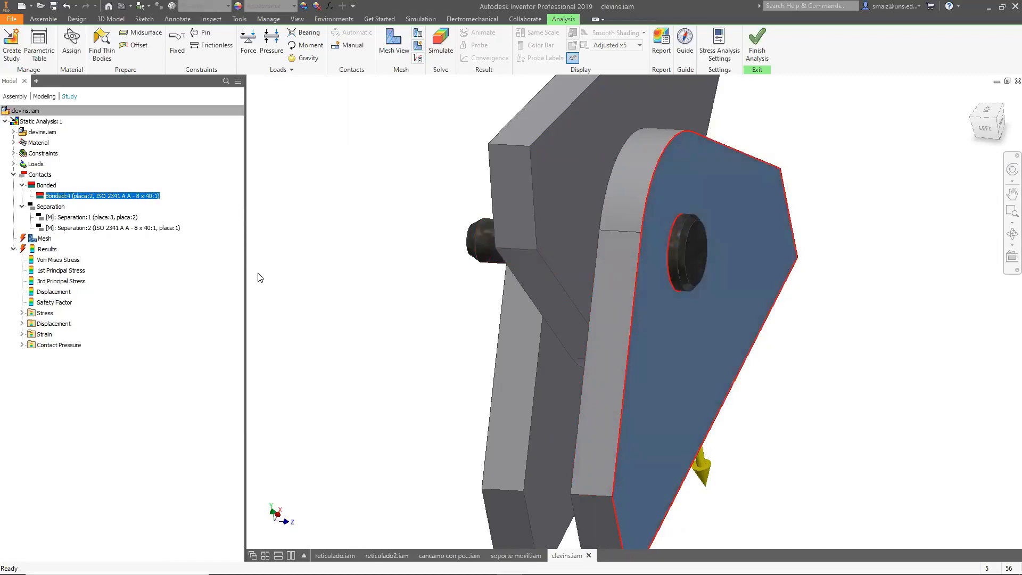
right_click(106, 218)
left_click(133, 247)
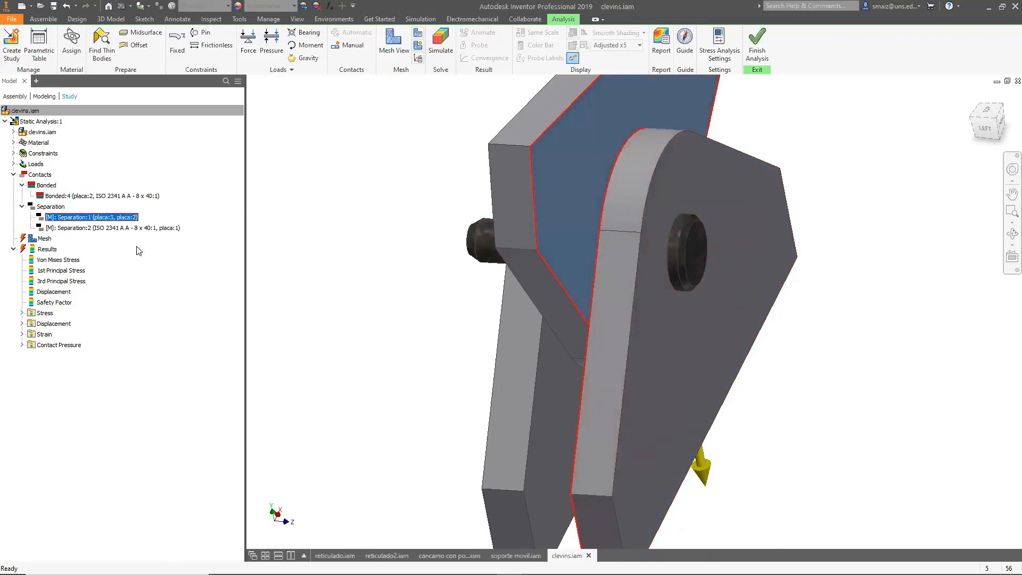
right_click(113, 219)
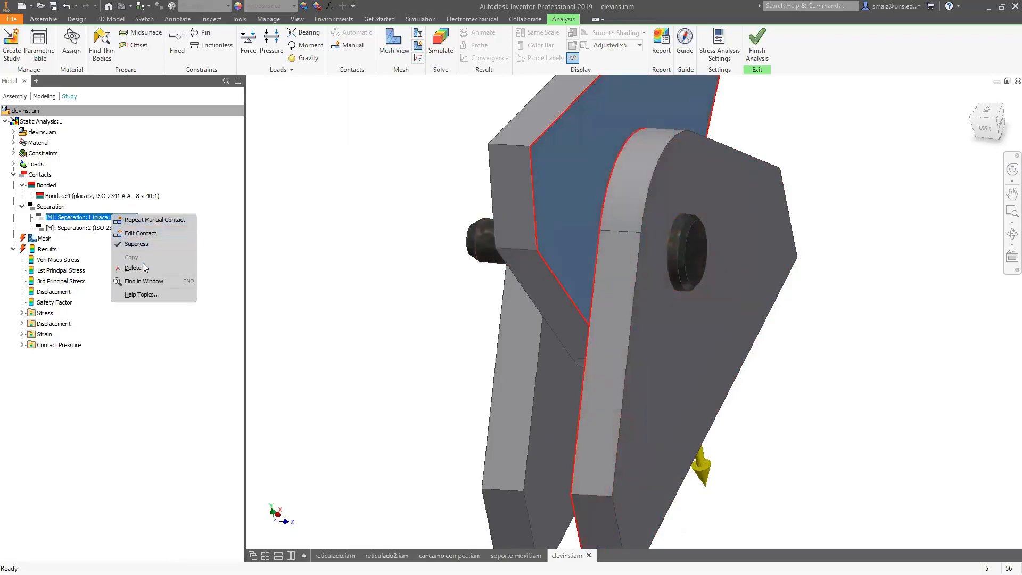
left_click(143, 265)
left_click(124, 220)
Create a half section view through the clevis assembly.
middle_click_drag(343, 299, 367, 231, "shift")
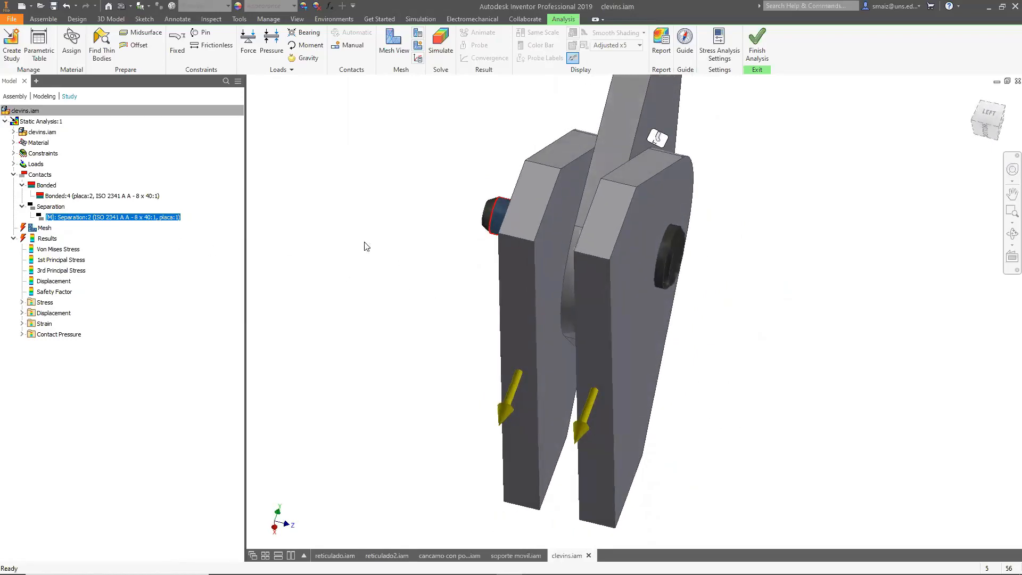
middle_click_drag(241, 349, 255, 407, "shift")
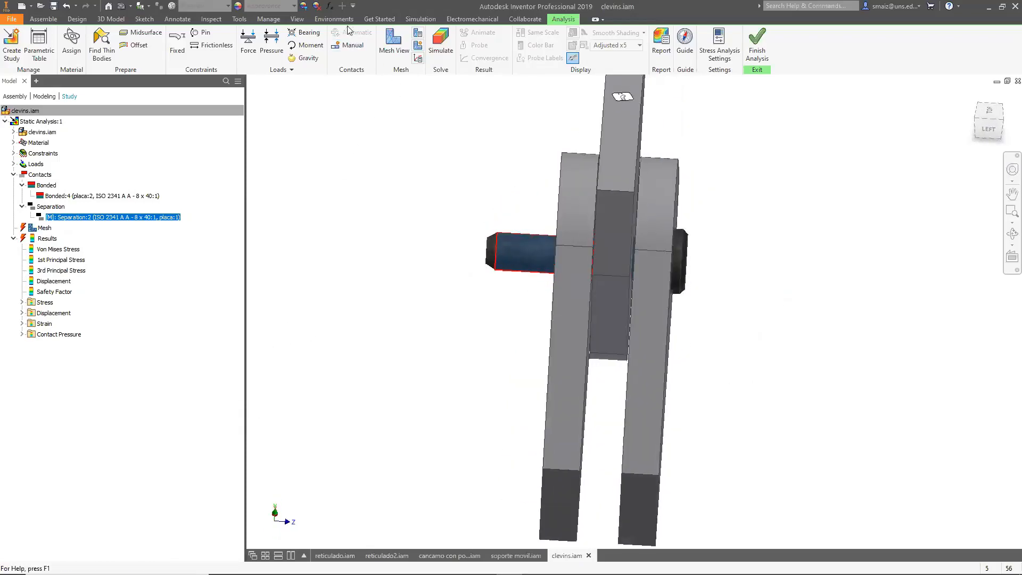
left_click(297, 19)
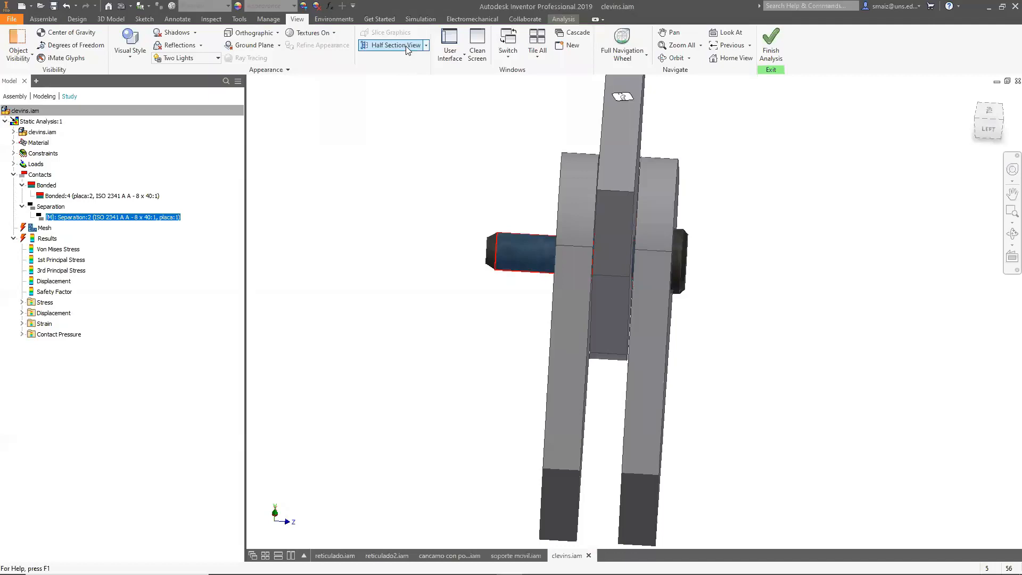
left_click(366, 45)
left_click(637, 512)
left_click_drag(669, 473, 669, 325)
left_click(669, 303)
middle_click_drag(730, 389, 692, 346, "shift")
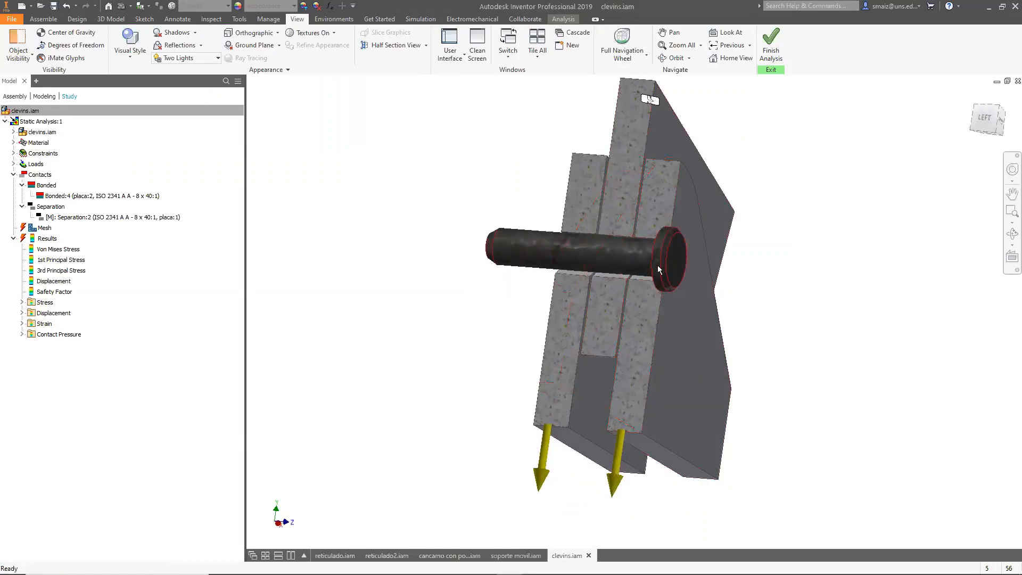
scroll(656, 266, "up", 5)
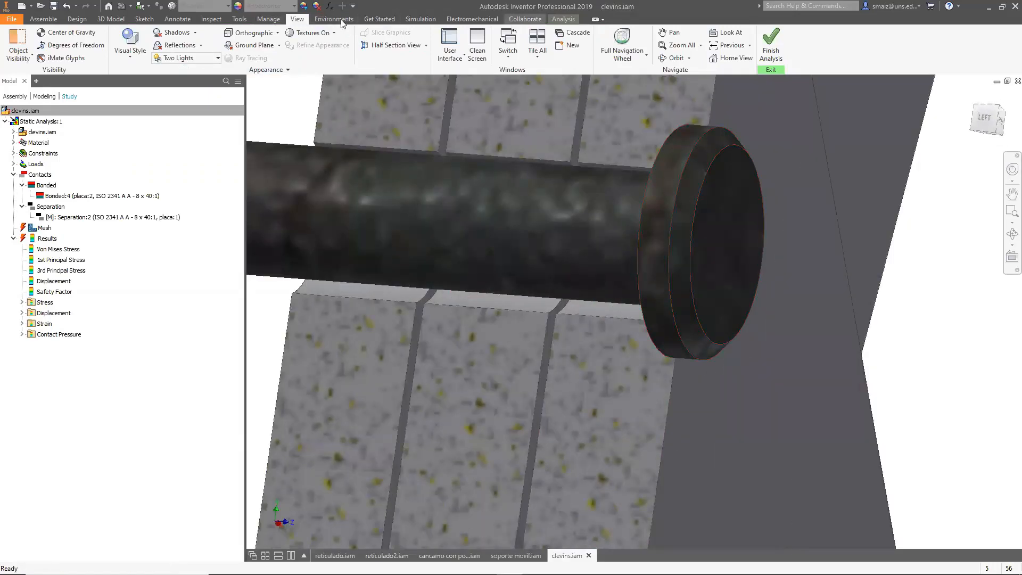
Create a manual Separation contact between the pin's cylindrical face and the outer plate's hole face.
left_click(563, 20)
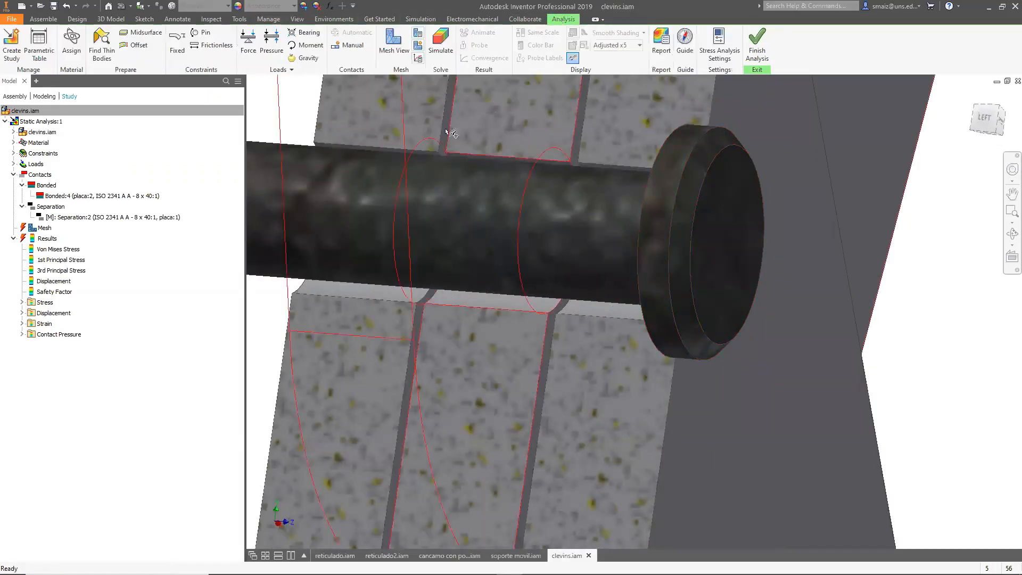
left_click(348, 45)
left_click(466, 202)
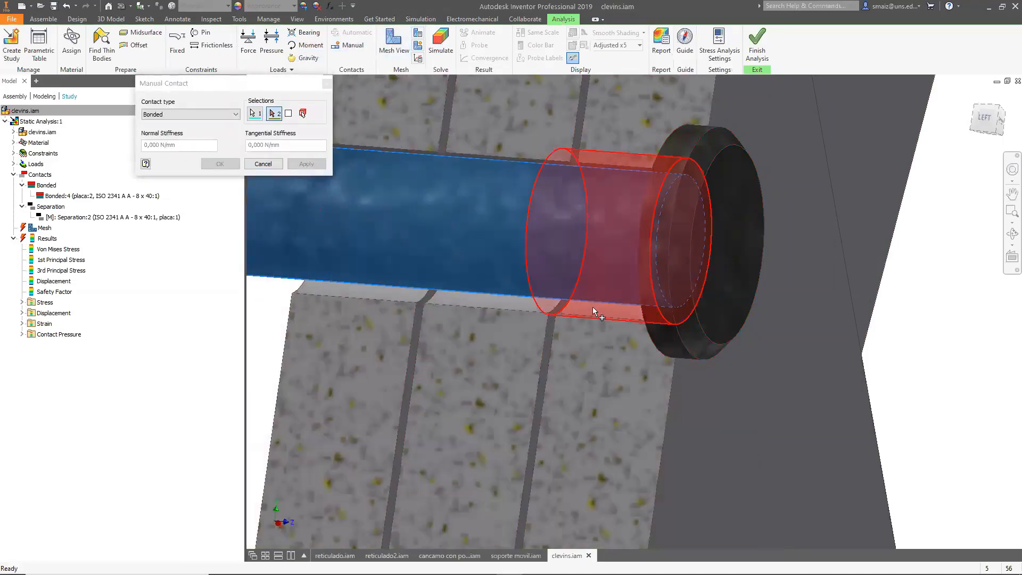
left_click(596, 311)
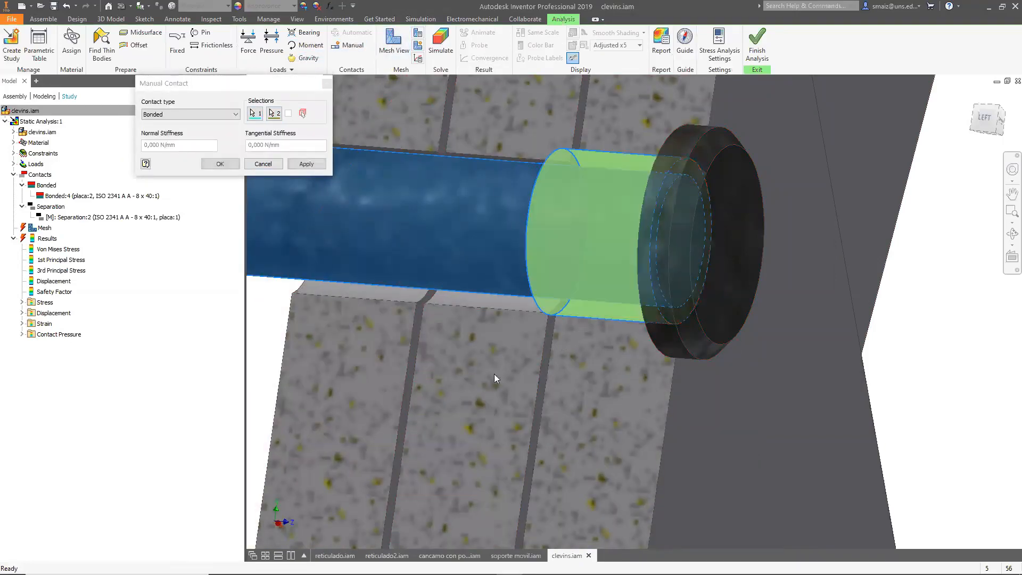
scroll(482, 296, "down", 5)
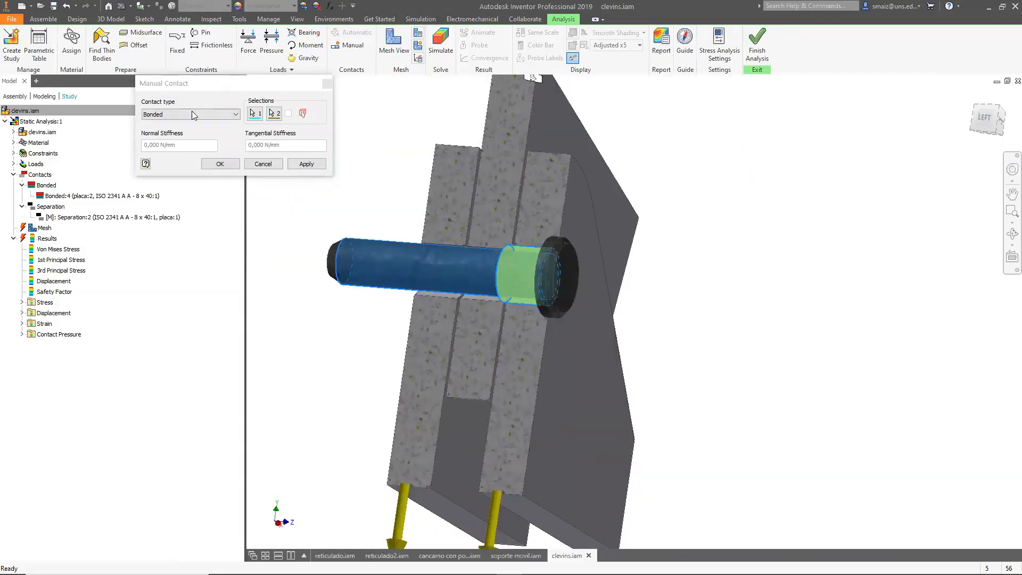
left_click(192, 115)
left_click(177, 132)
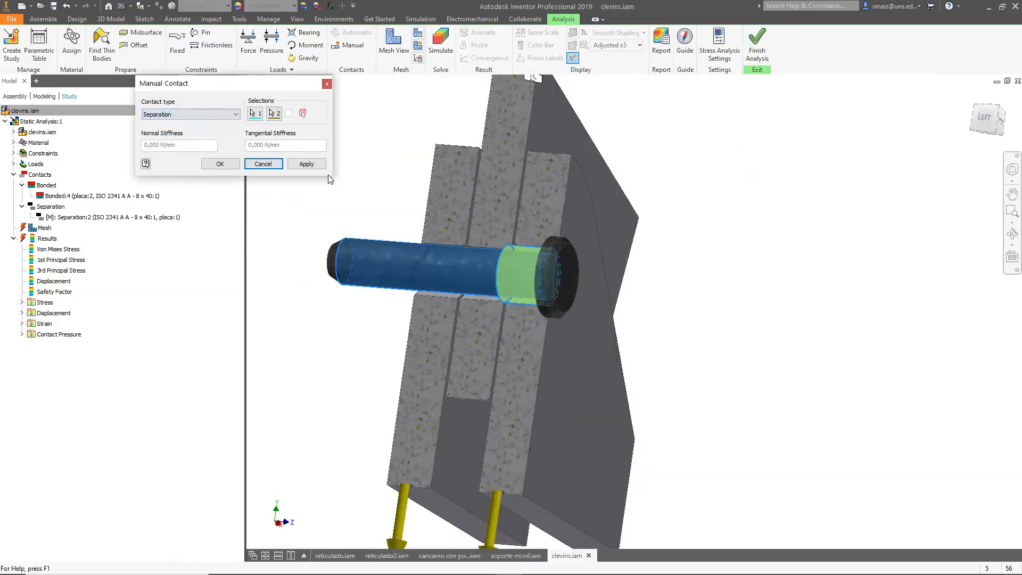
left_click(308, 164)
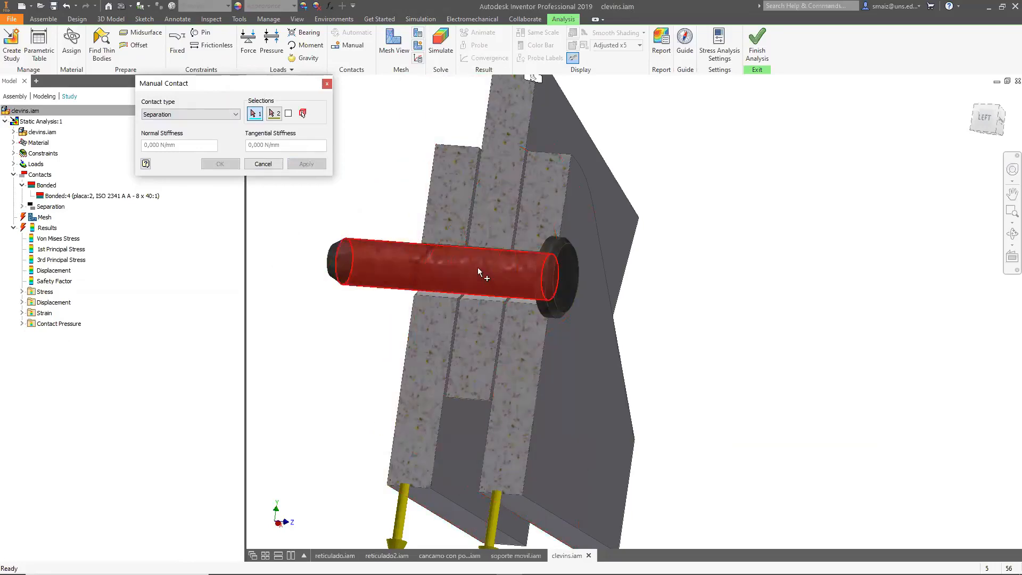
Add another manual Separation contact between the pin and the middle plate's hole face, and close the dialog.
left_click(372, 263)
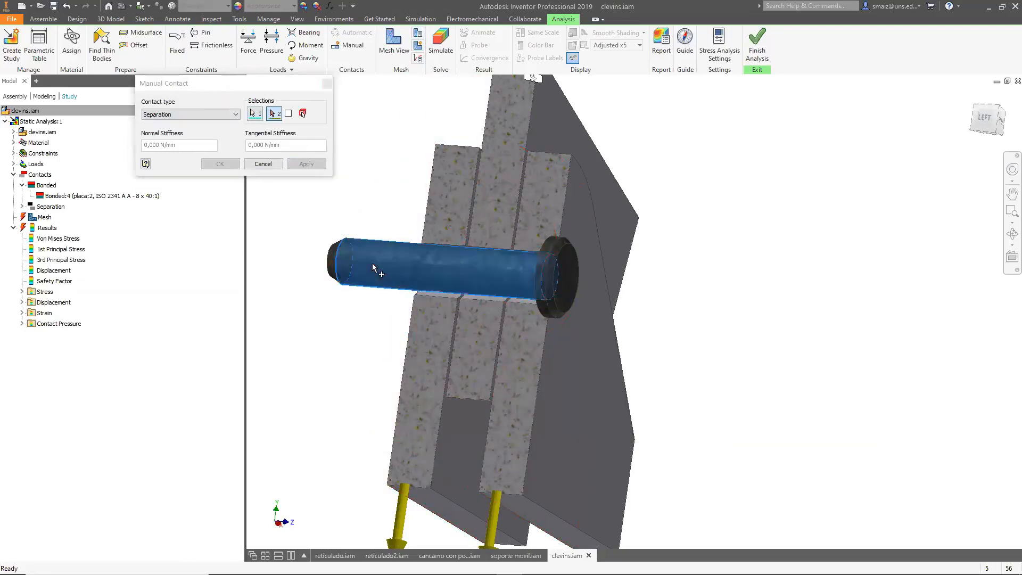
left_click(481, 301)
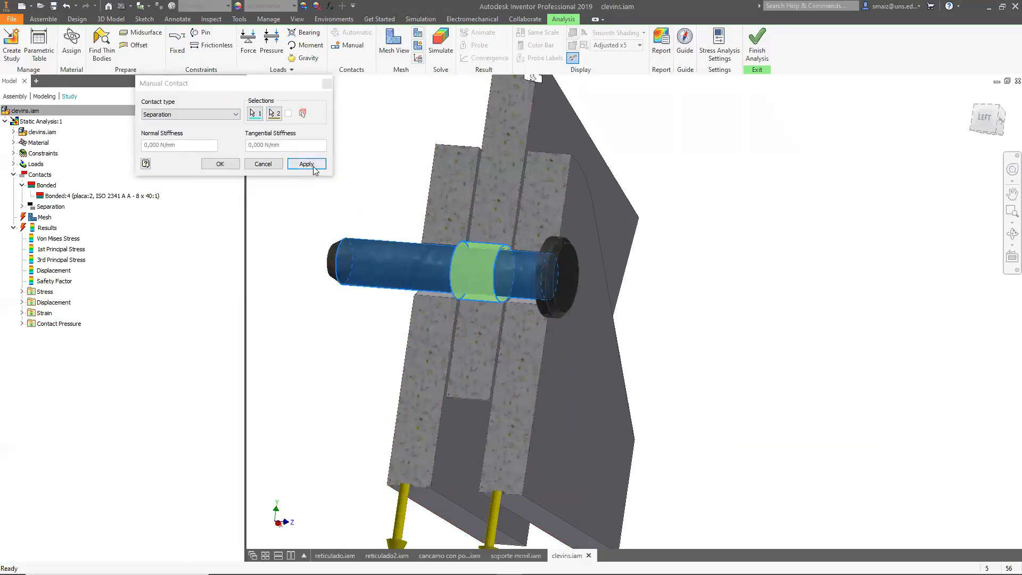
left_click(308, 164)
left_click(327, 83)
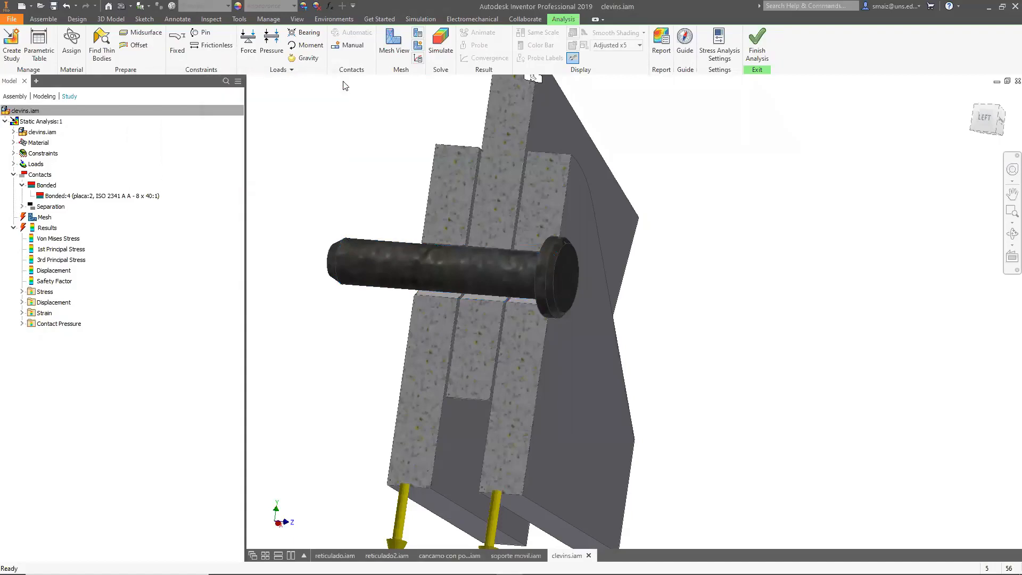
Run the static simulation and inspect the Von Mises stress result from the left view.
left_click(441, 41)
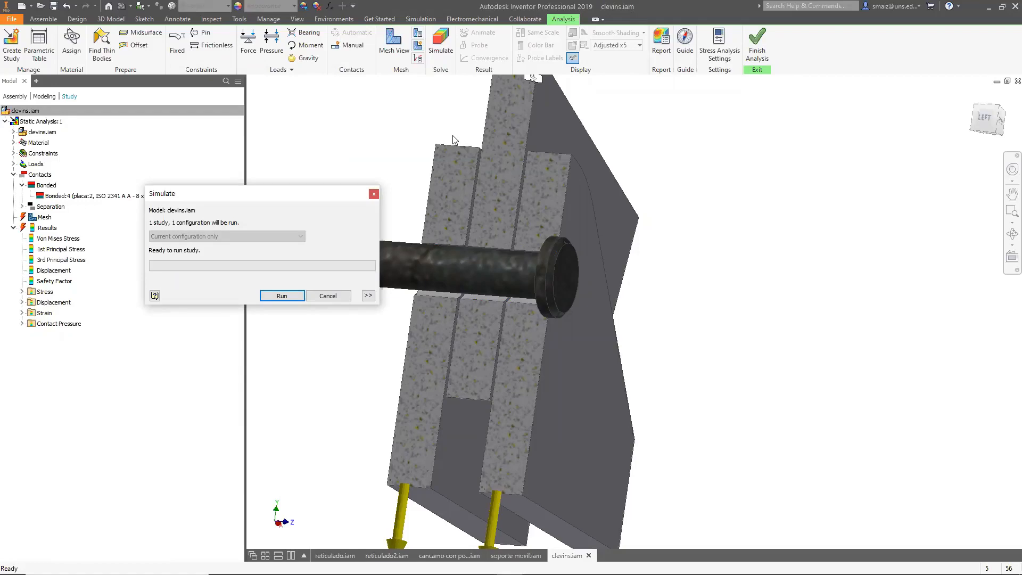
left_click(301, 296)
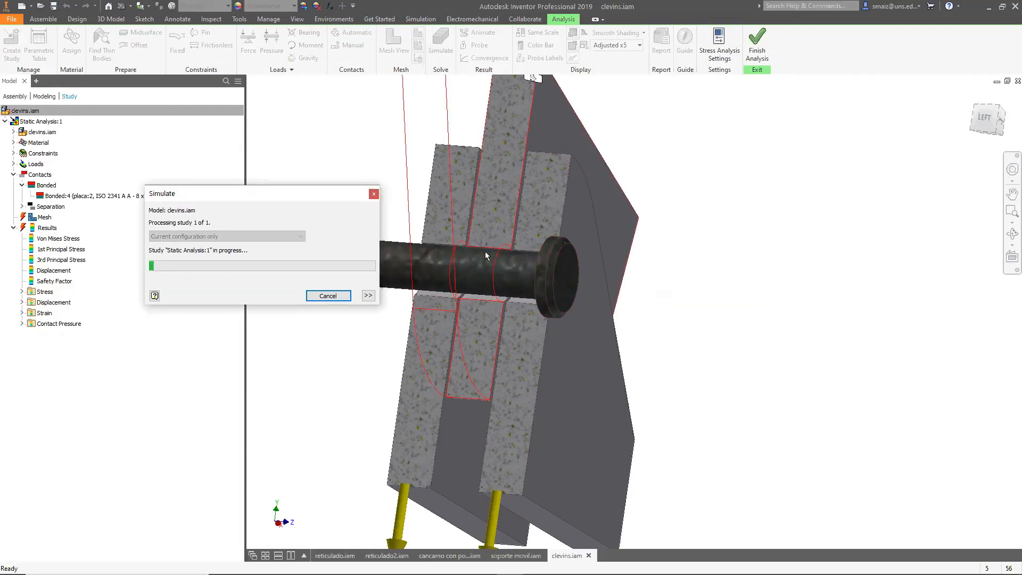
mouse_move(502, 269)
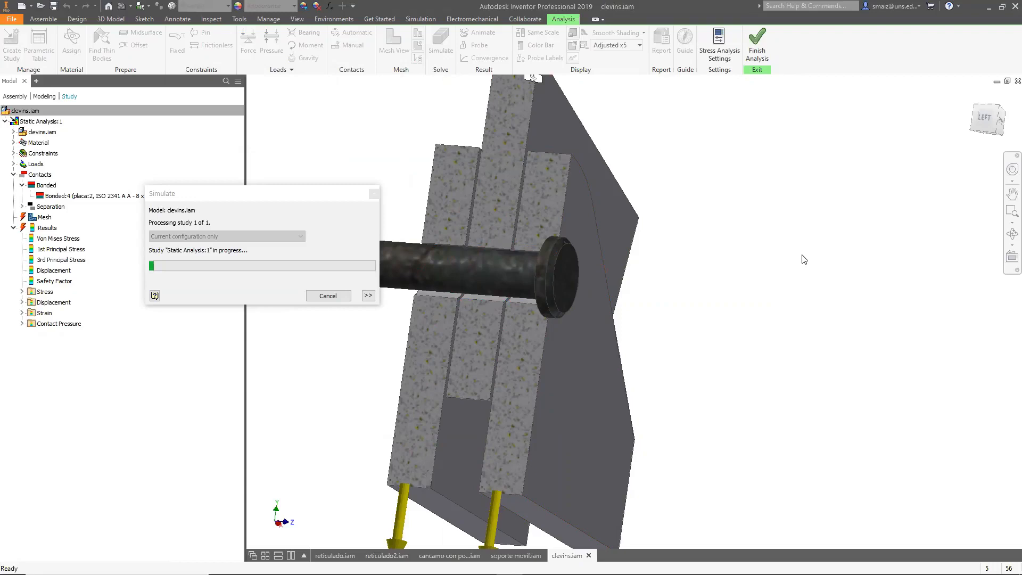
left_click(987, 114)
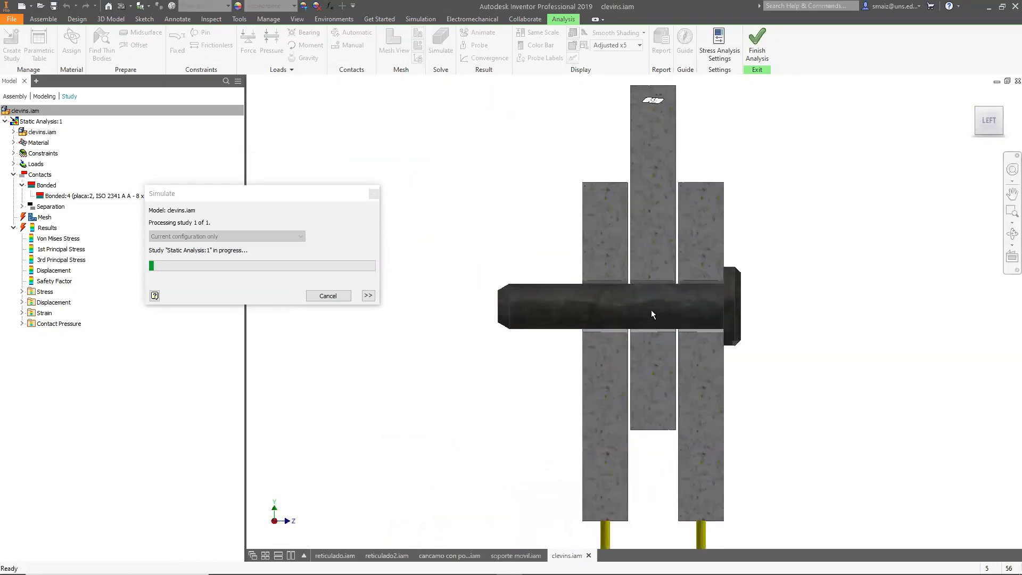
scroll(651, 310, "up", 4)
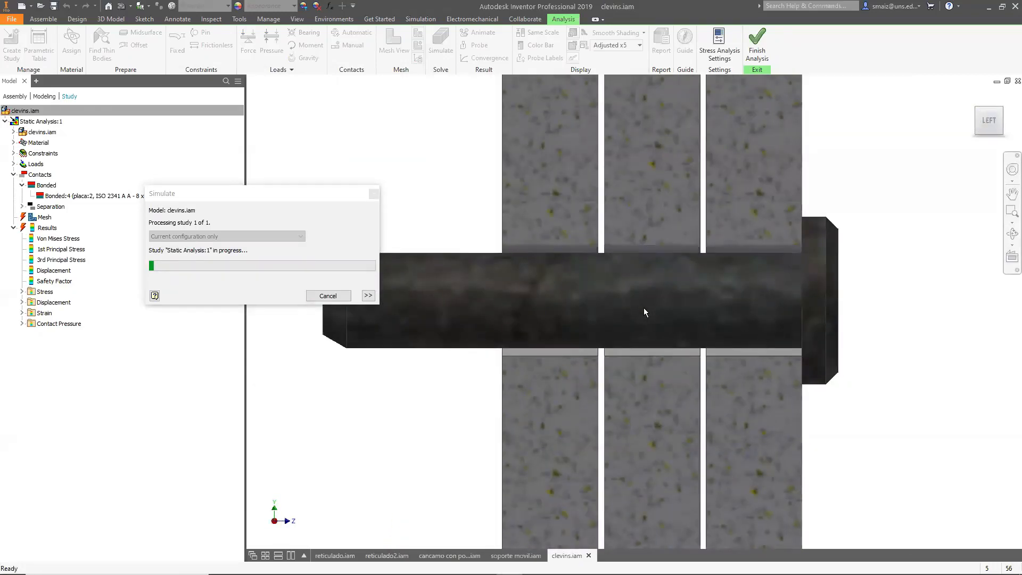
mouse_move(644, 307)
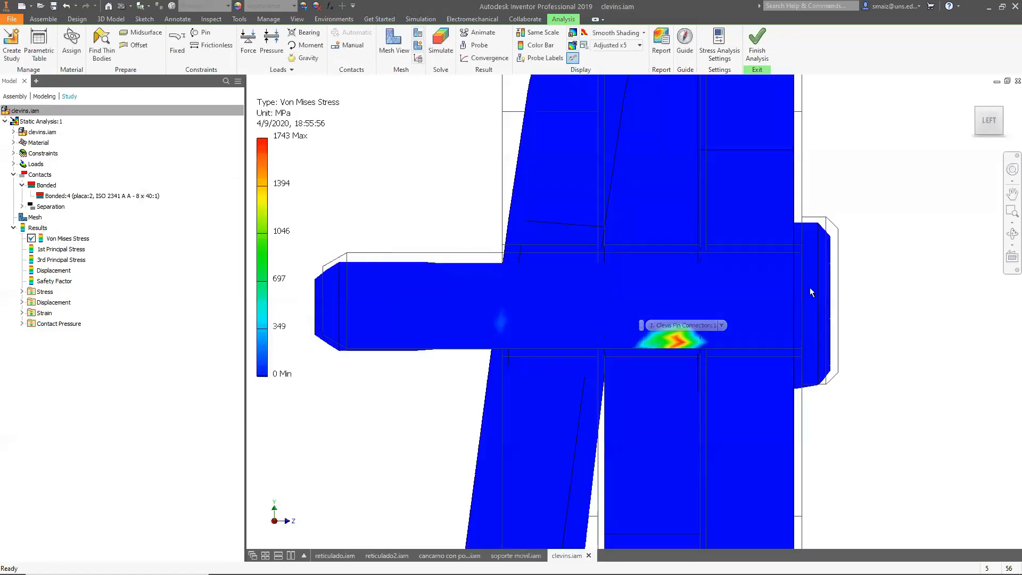
scroll(859, 353, "down", 3)
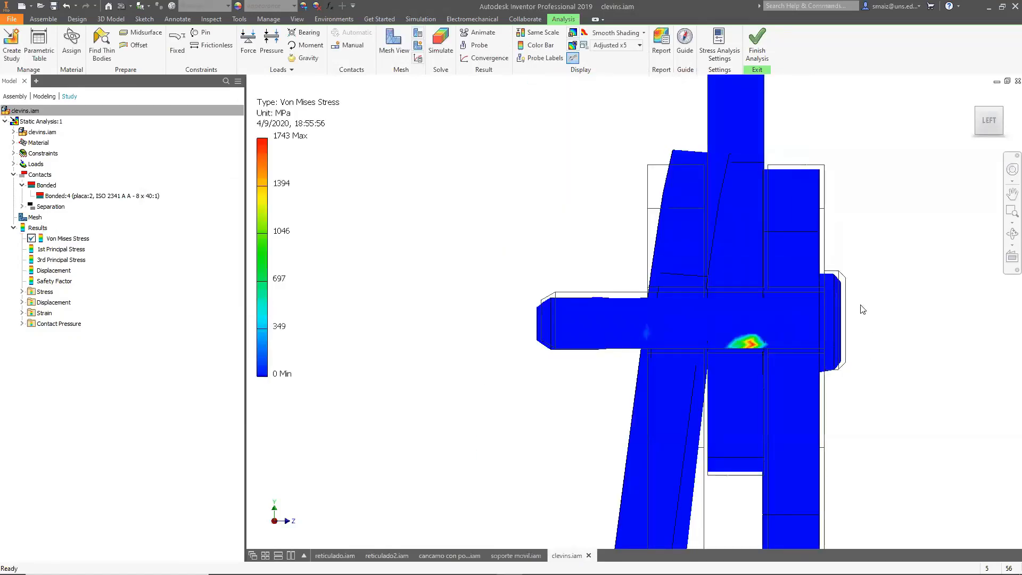
End the half section view of the clevis assembly.
scroll(720, 340, "down", 3)
scroll(720, 341, "up", 3)
scroll(720, 356, "down", 3)
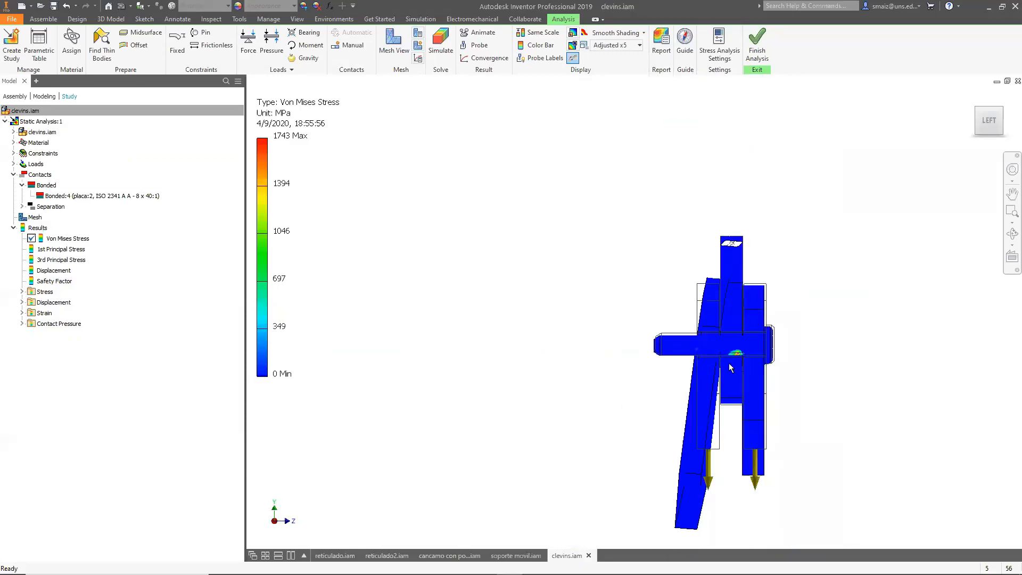
middle_click_drag(871, 486, 770, 427, "shift")
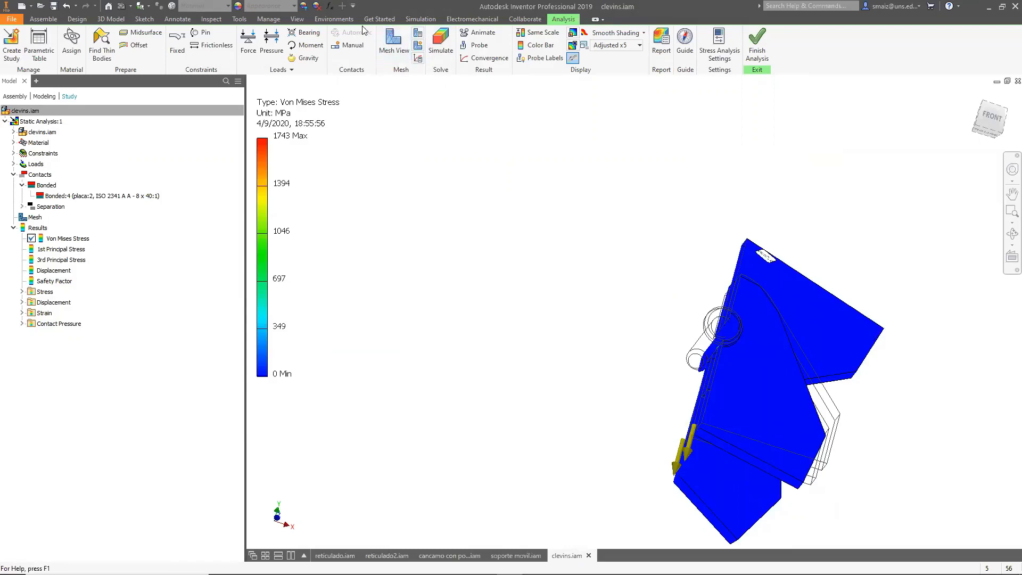
left_click(297, 19)
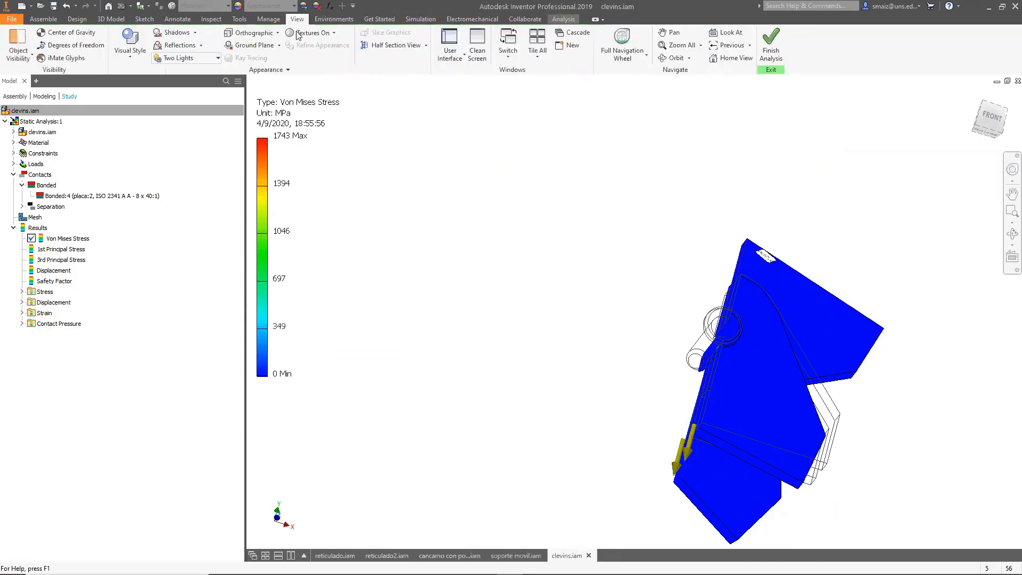
left_click(427, 47)
left_click(397, 126)
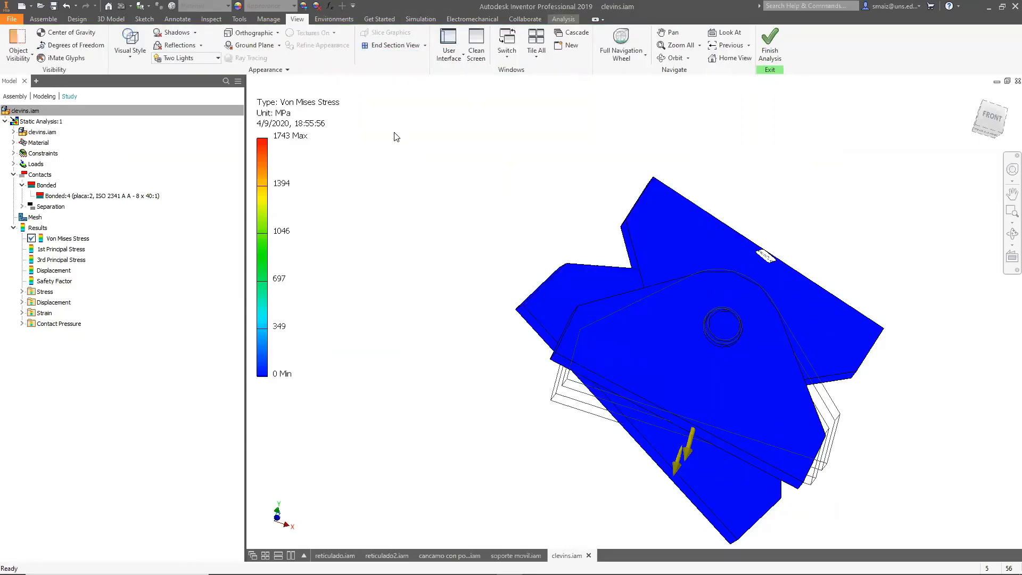
Switch the stress result's displacement scale to Actual and then to Undeformed.
middle_click_drag(458, 278, 618, 325, "shift")
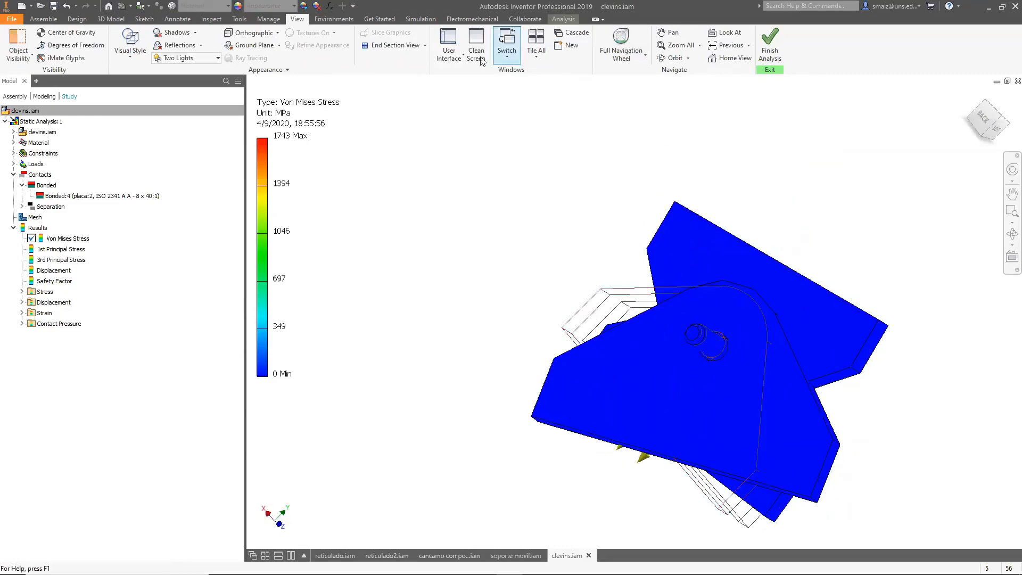
left_click(563, 18)
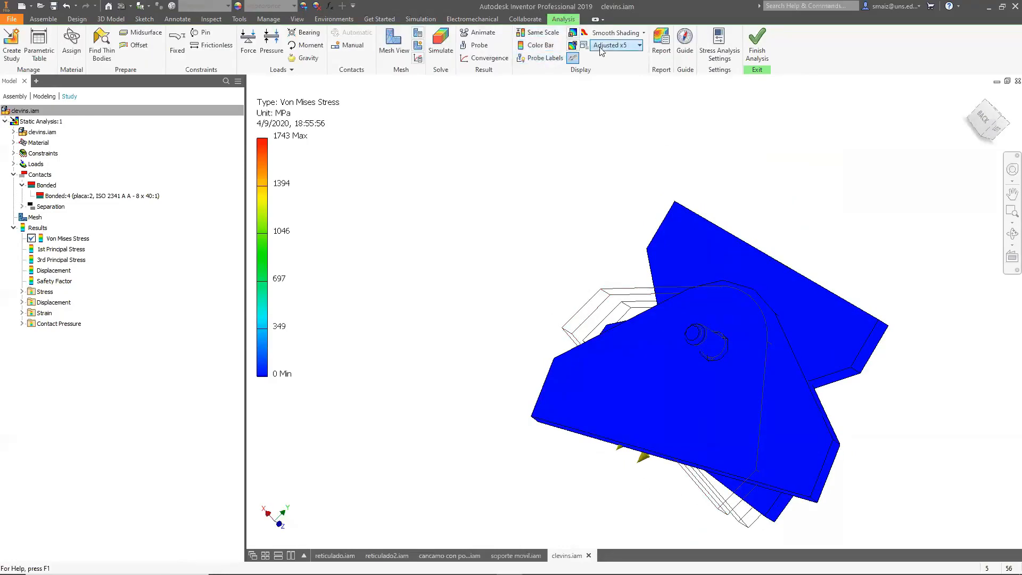
left_click(624, 46)
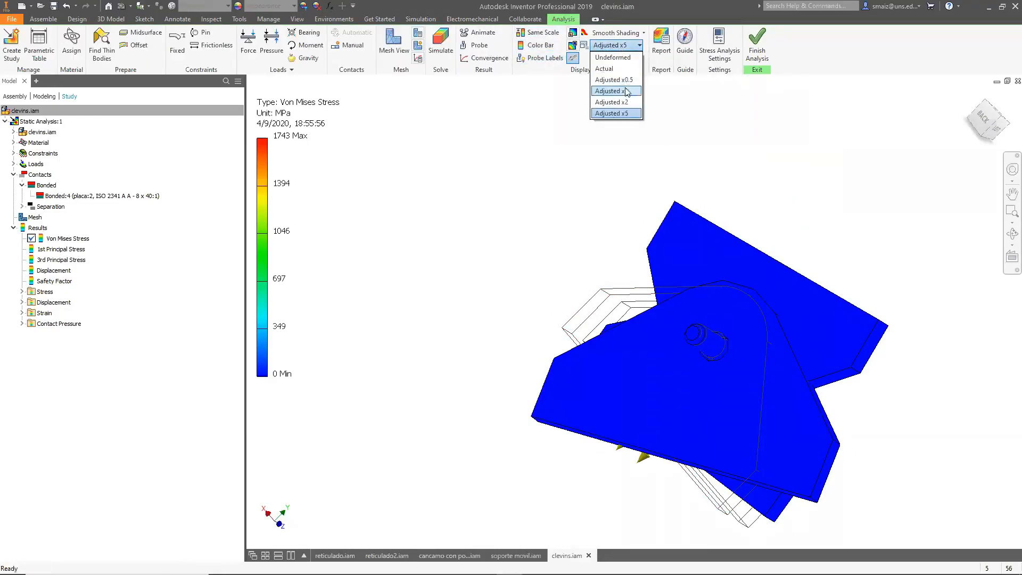
left_click(612, 71)
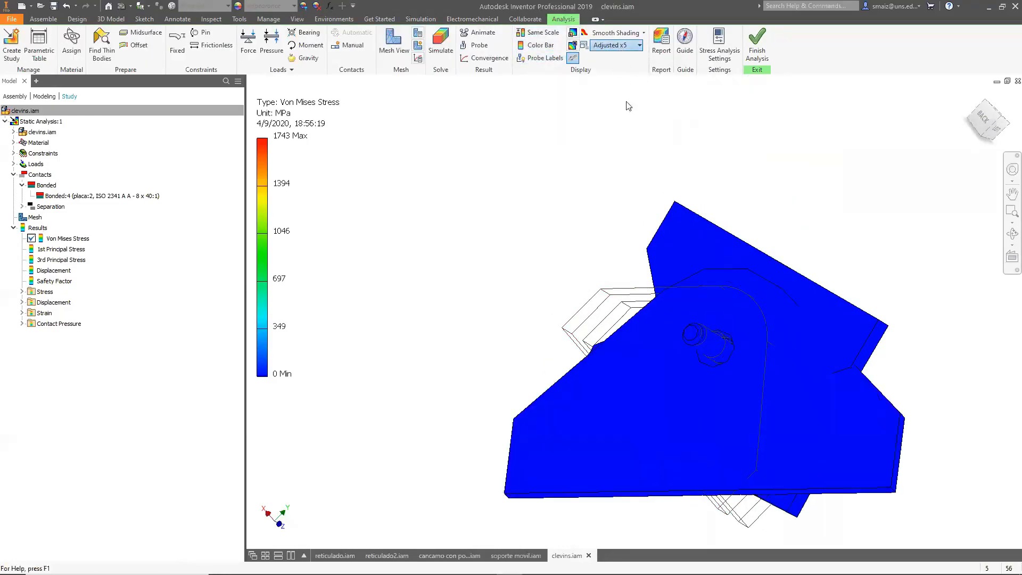
left_click(602, 47)
left_click(607, 56)
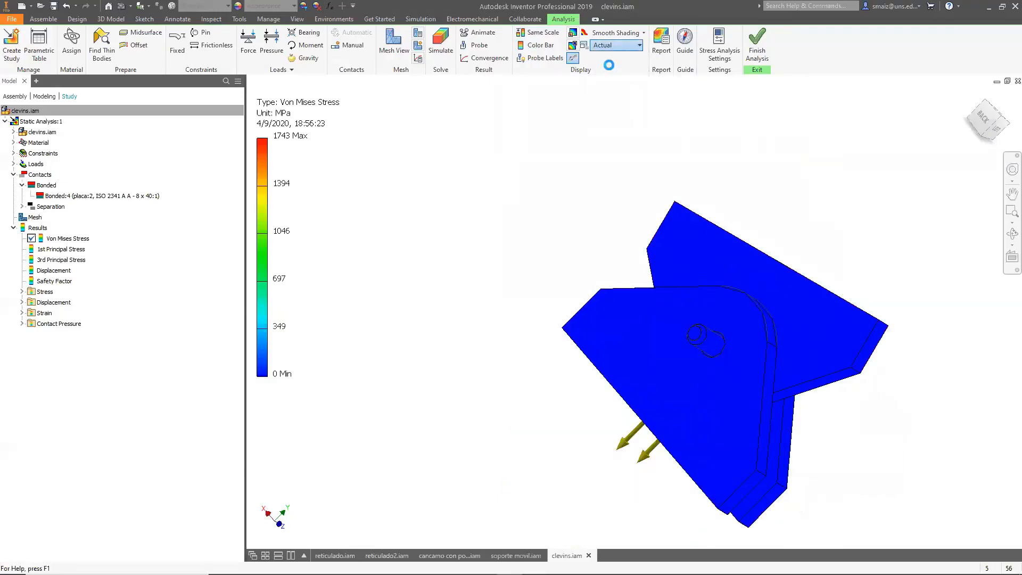
Orbit around the undeformed stress result and select the automatic bonded contact in the study browser.
key("F4")
left_click_drag(555, 198, 690, 202)
scroll(692, 356, "down", 7)
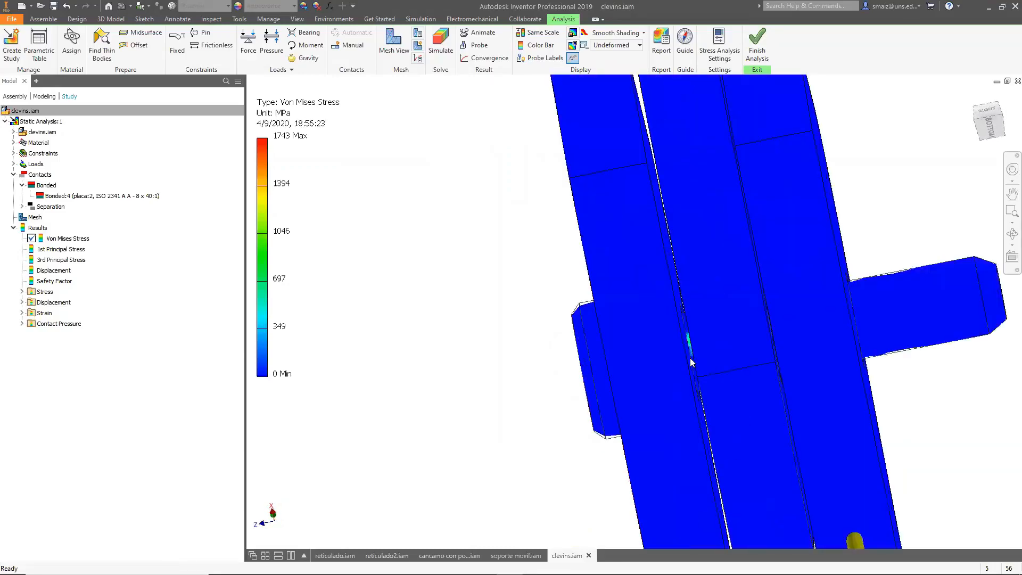
scroll(690, 333, "up", 7)
left_click_drag(631, 308, 302, 286)
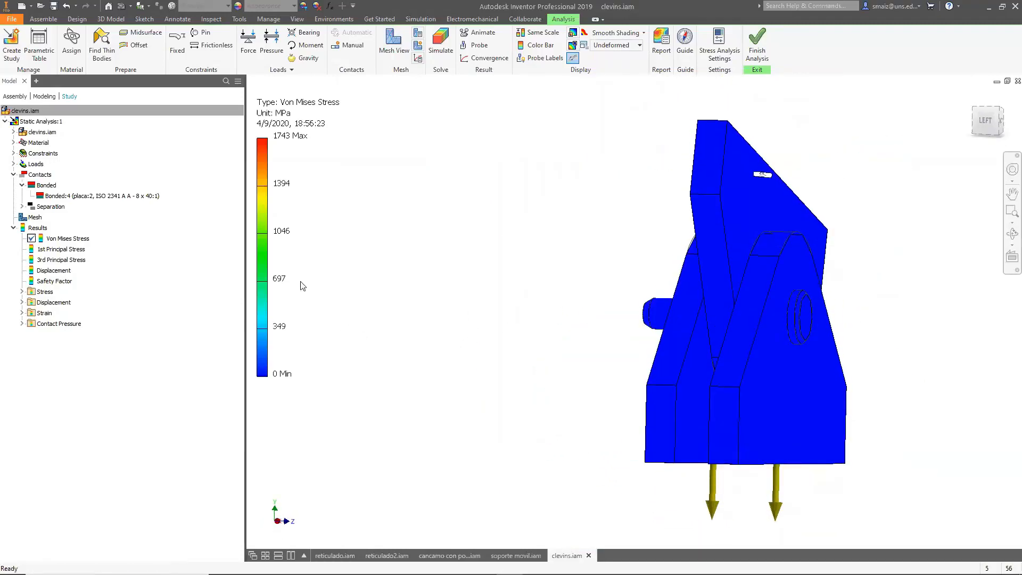
left_click_drag(619, 365, 559, 325)
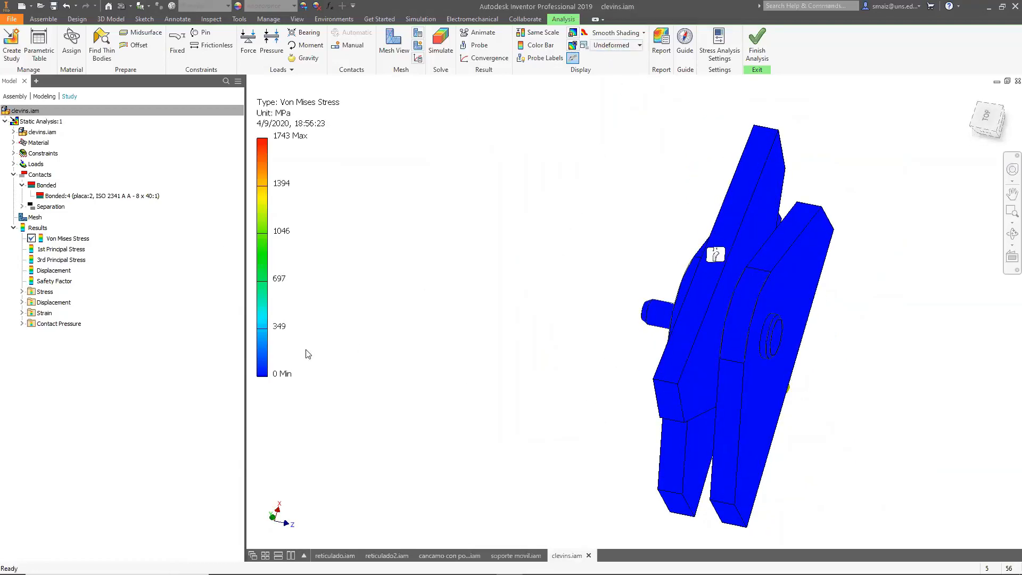
left_click(83, 196)
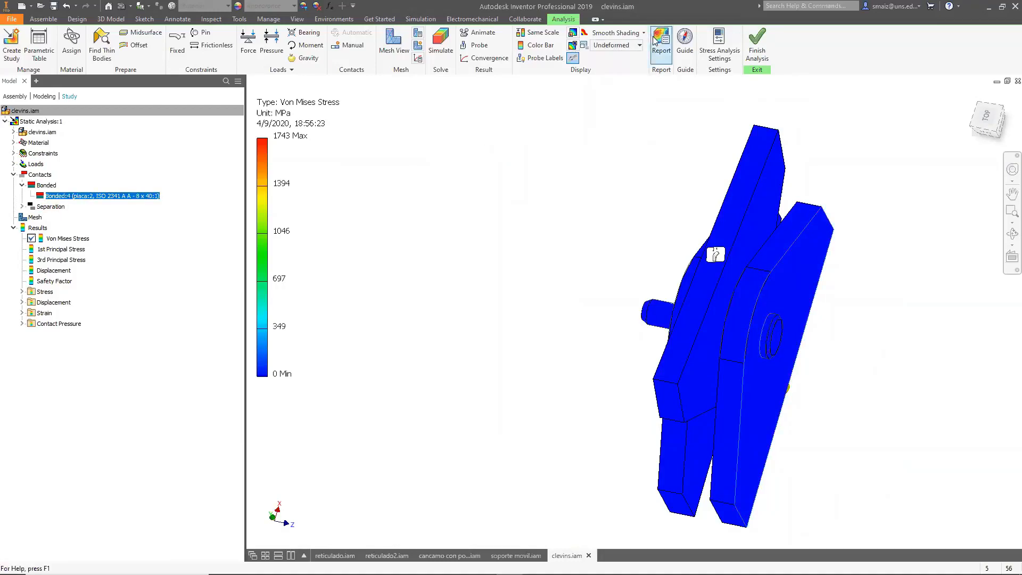
Set the displacement scale of the stress result to Adjusted x5.
left_click(638, 45)
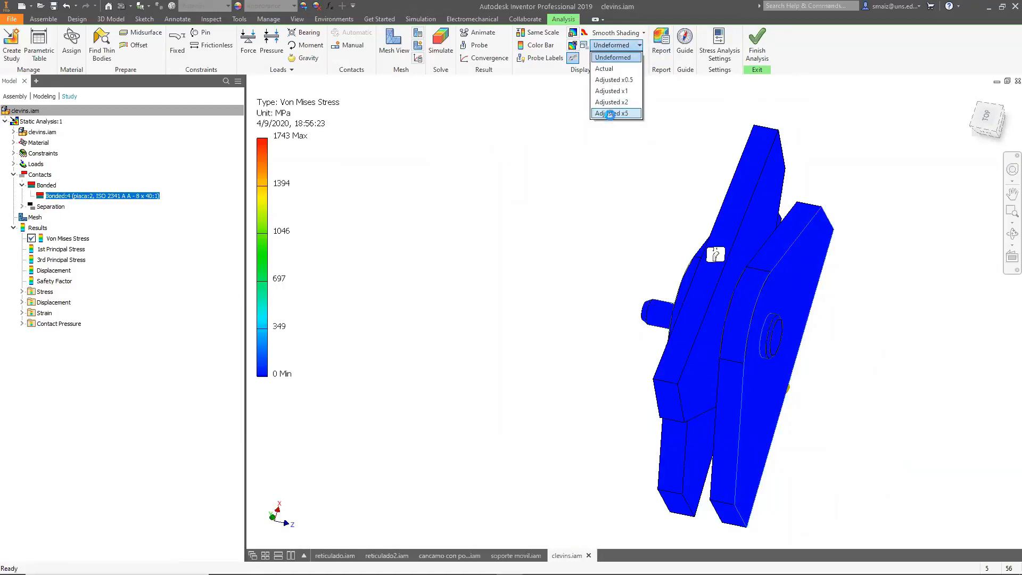
left_click(610, 114)
scroll(634, 269, "down", 3)
middle_click_drag(634, 269, 659, 236, "shift")
scroll(679, 296, "up", 6)
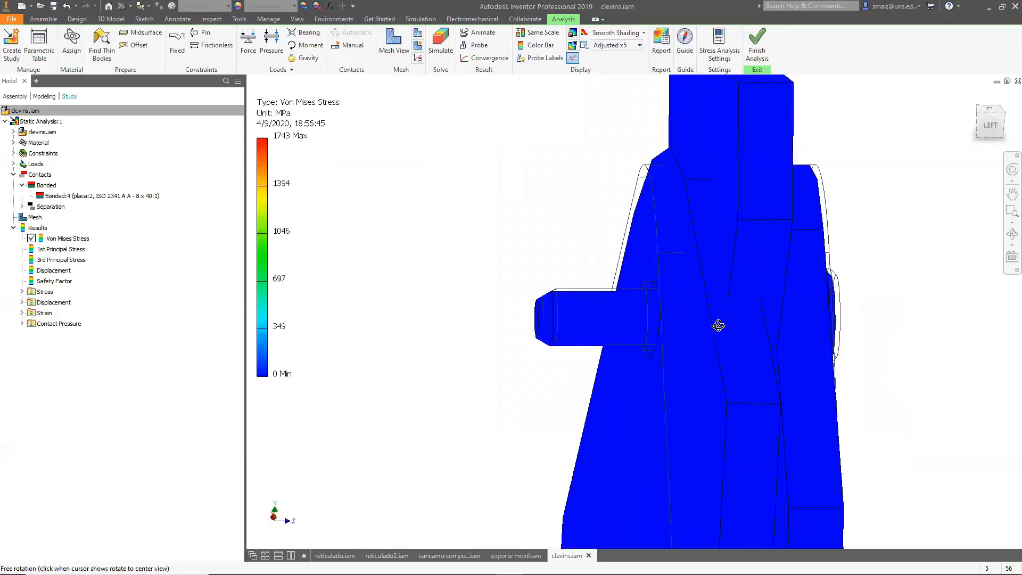
middle_click_drag(704, 180, 662, 212, "shift")
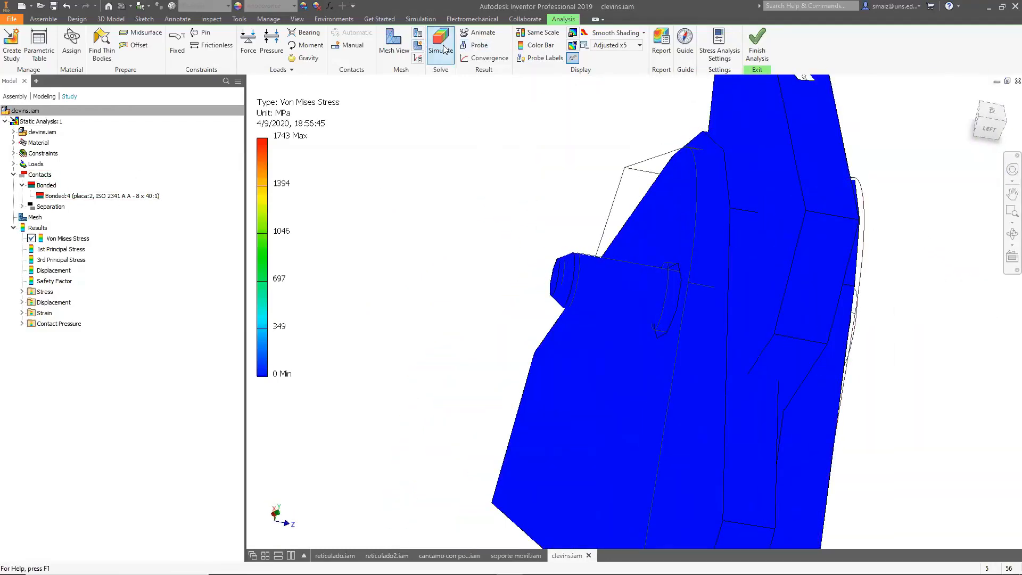
Create a manual Separation contact between the facing sides of two adjacent plates and close the dialog.
left_click(349, 45)
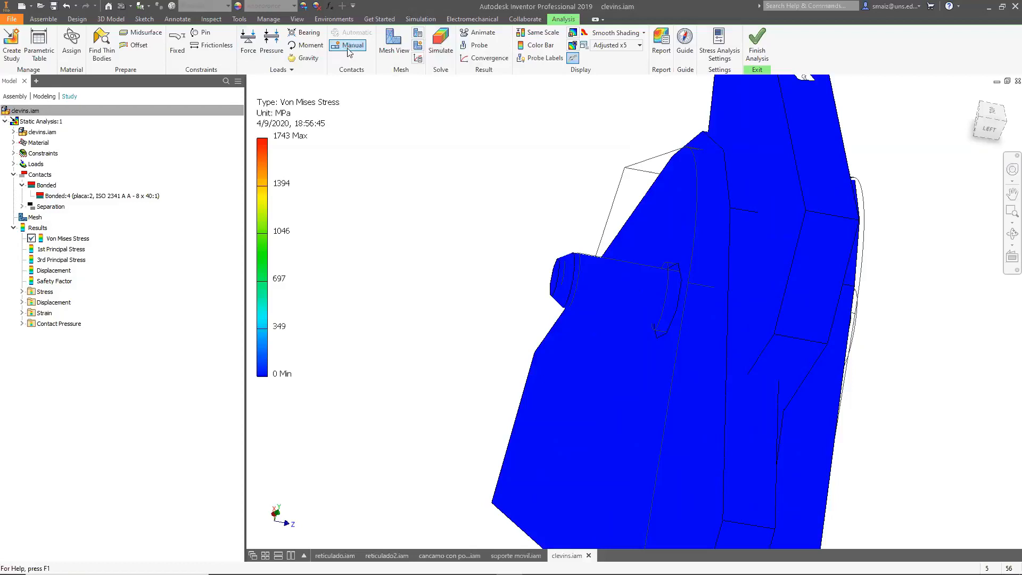
left_click(169, 114)
left_click(165, 132)
left_click(756, 203)
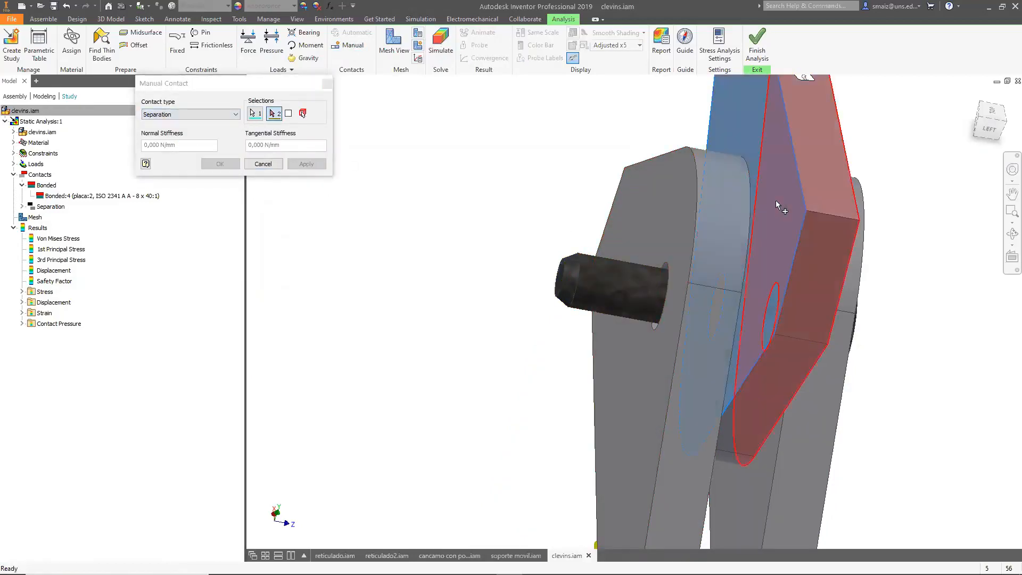
middle_click_drag(940, 326, 831, 298, "shift")
left_click(638, 391)
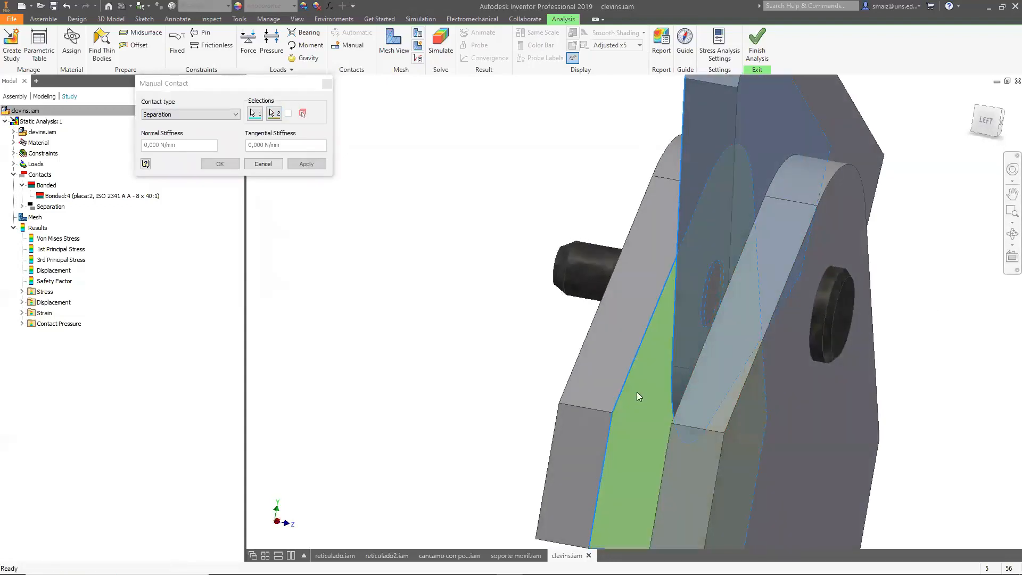
left_click(307, 163)
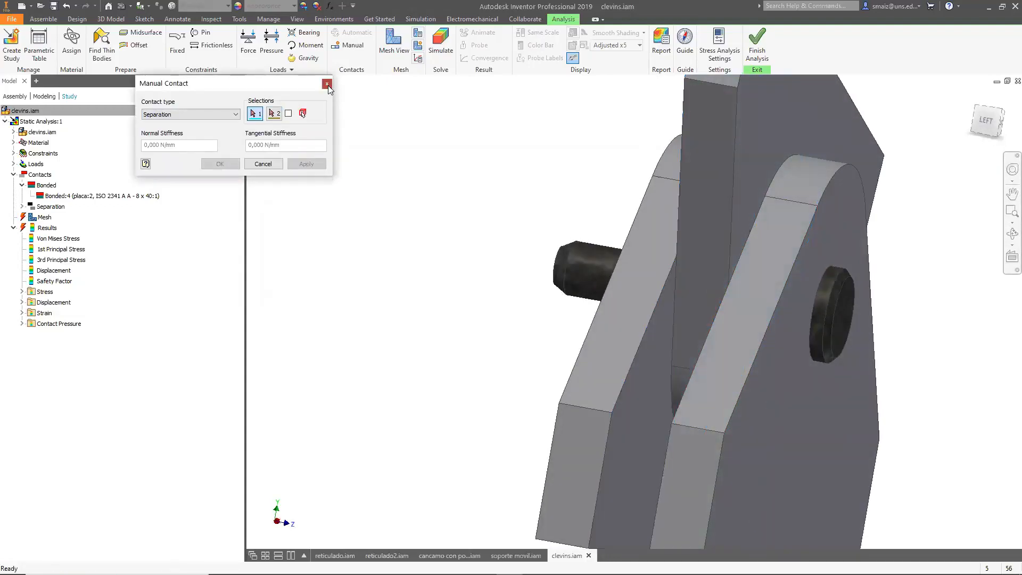
left_click(326, 84)
Run the static simulation again with the added Separation contact.
left_click(349, 45)
left_click(263, 164)
left_click(441, 45)
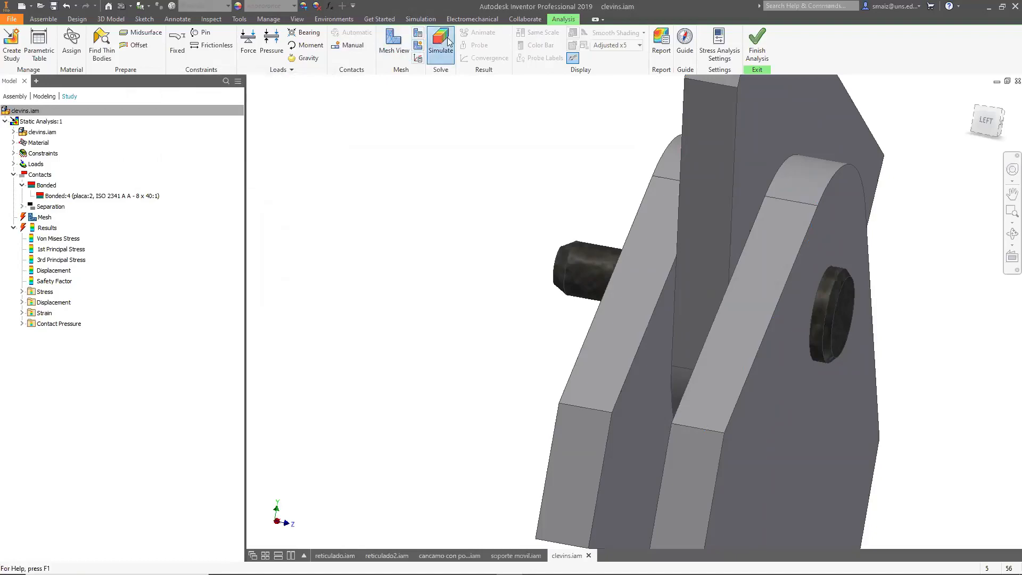
left_click(289, 297)
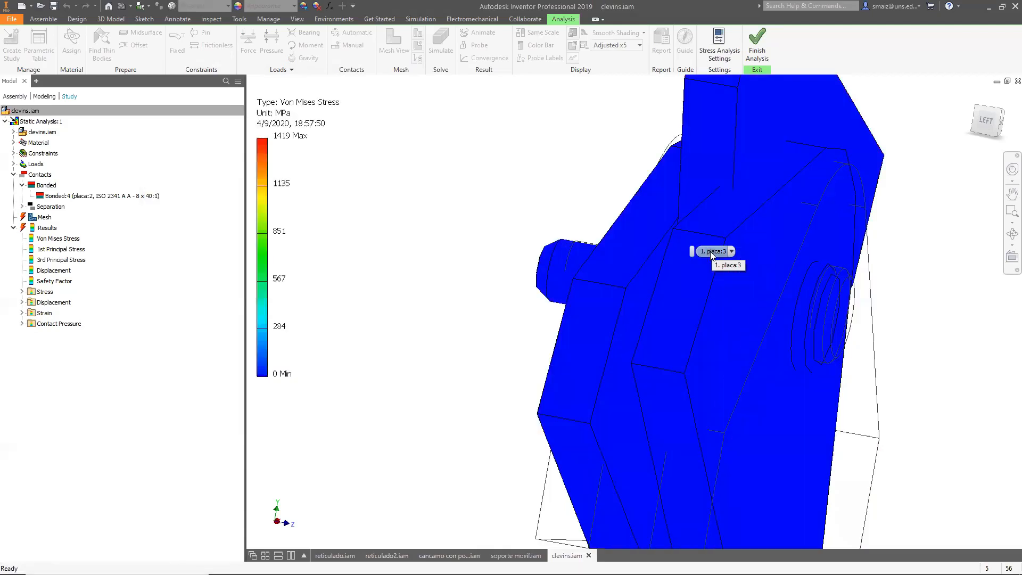
Orbit and zoom around the new Von Mises stress result to examine the plates and pin.
middle_click_drag(541, 320, 631, 332, "shift")
scroll(626, 331, "down", 3)
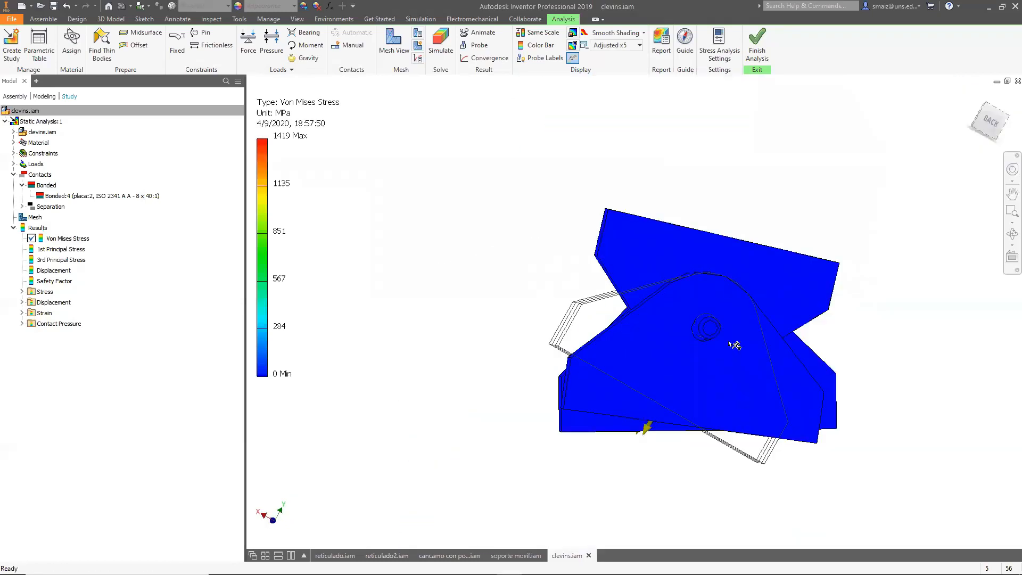
scroll(702, 342, "up", 2)
middle_click_drag(775, 349, 664, 349, "shift")
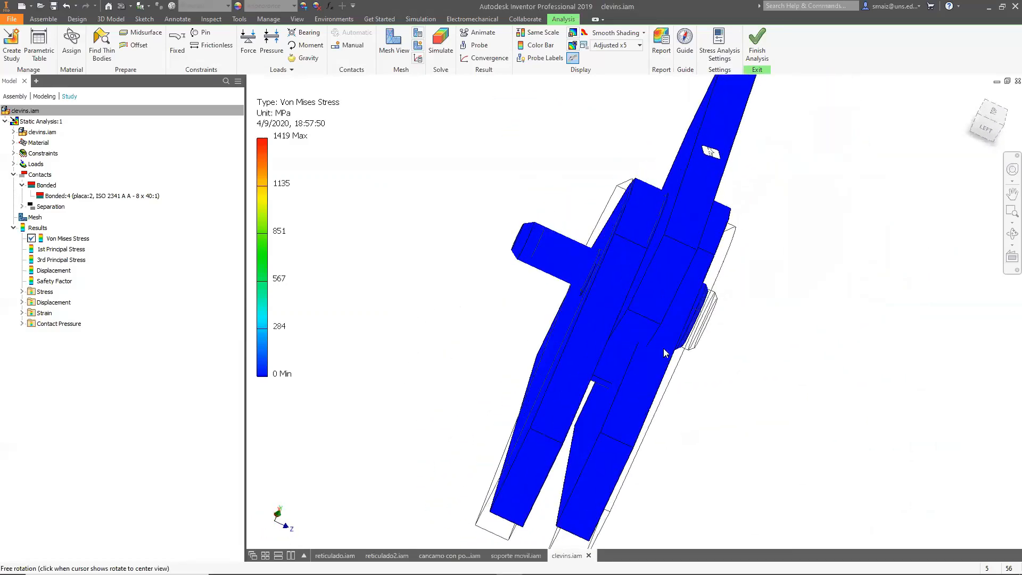
left_click(976, 133)
scroll(652, 261, "down", 5)
middle_click_drag(661, 273, 641, 267, "shift")
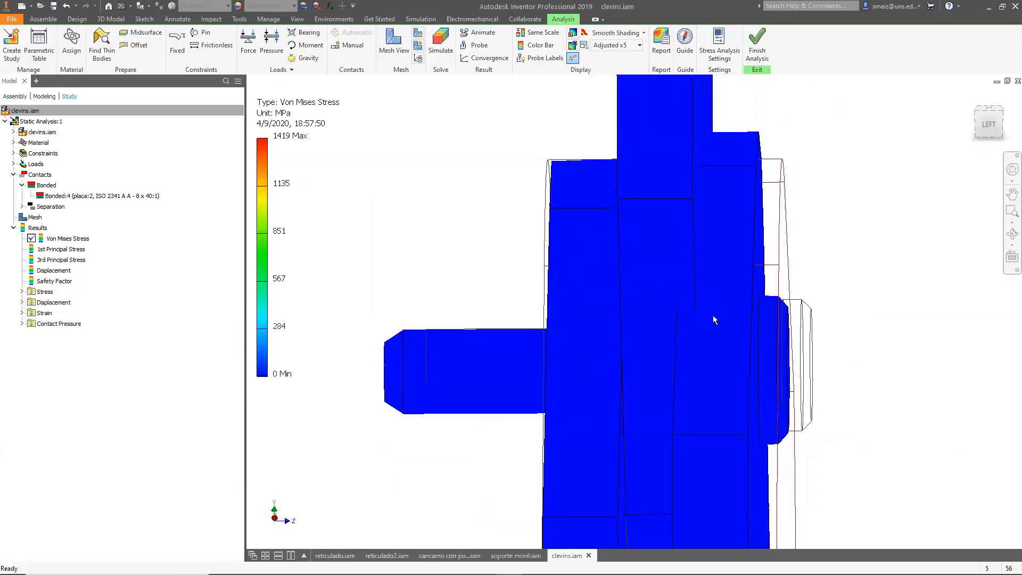
middle_click_drag(714, 259, 741, 259, "shift")
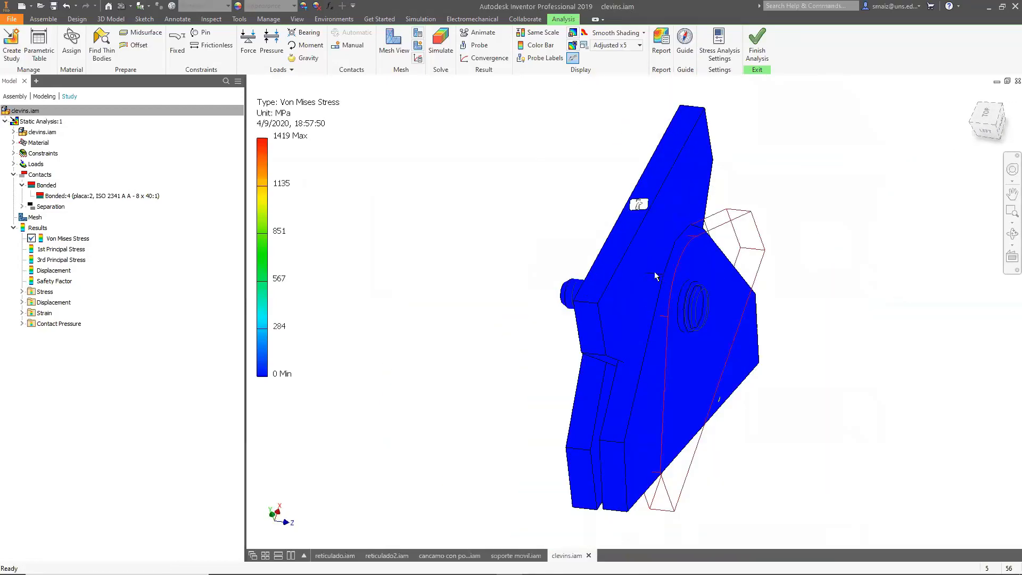
key("alt+Tab")
key("alt+Tab")
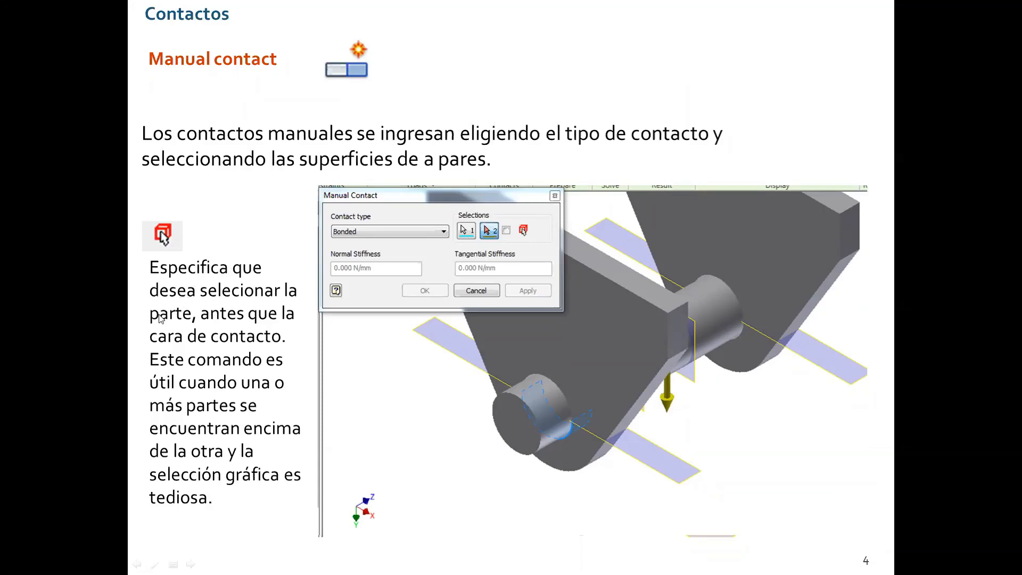
left_click(328, 387)
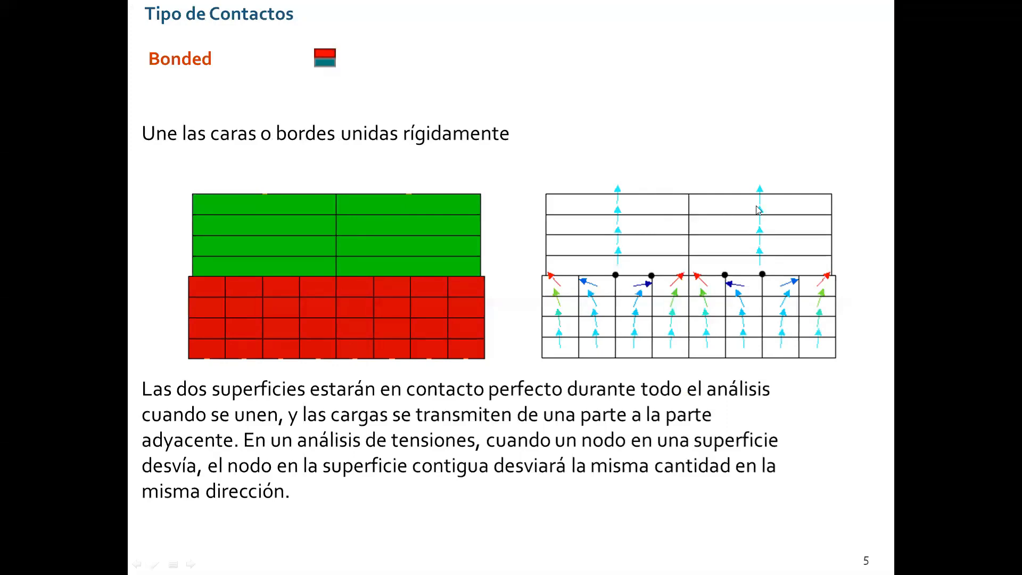
left_click(812, 208)
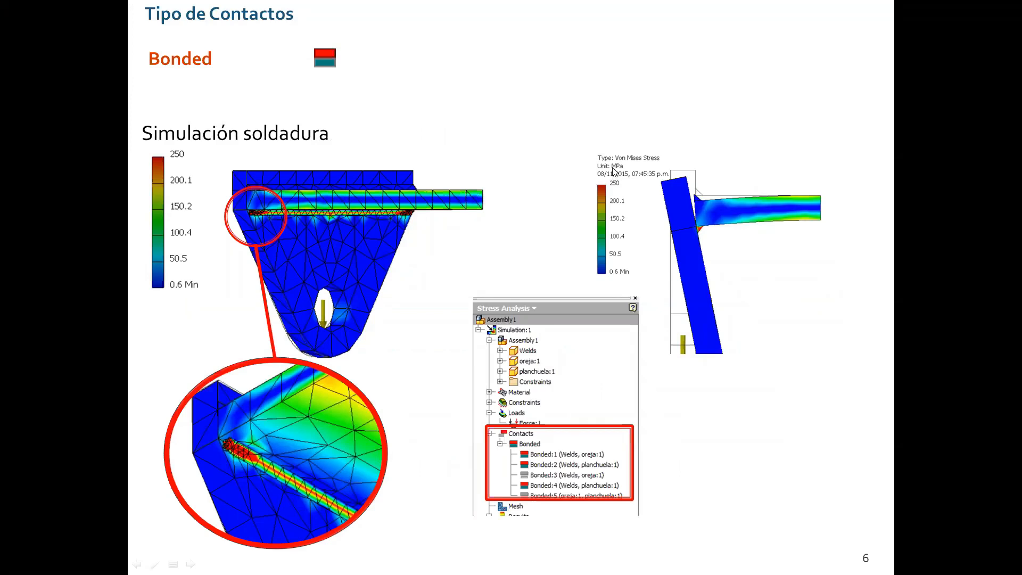
key("alt+Tab")
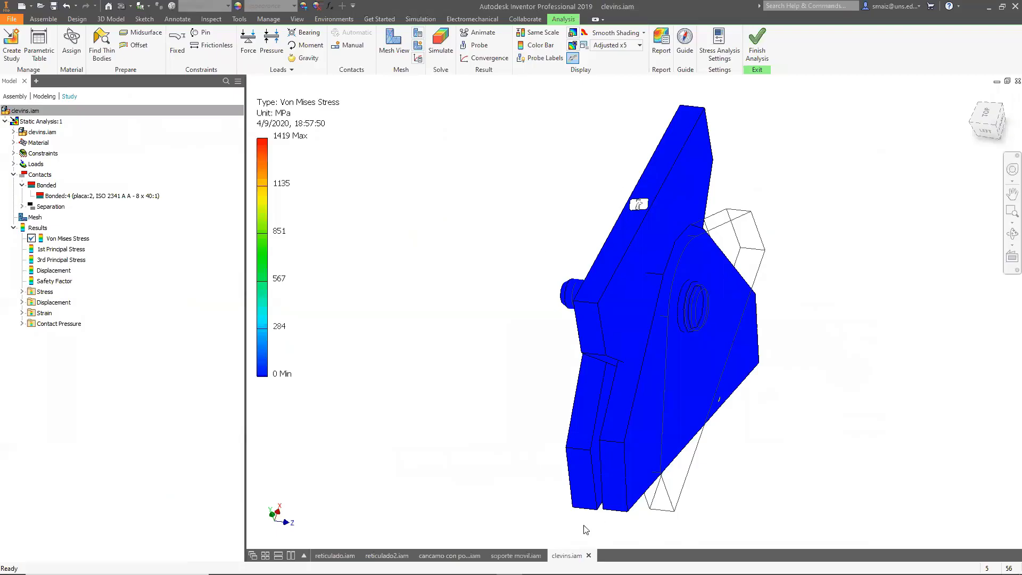
Switch to the cancamo con poncho WELDED assembly and enter its Stress Analysis environment.
left_click(449, 555)
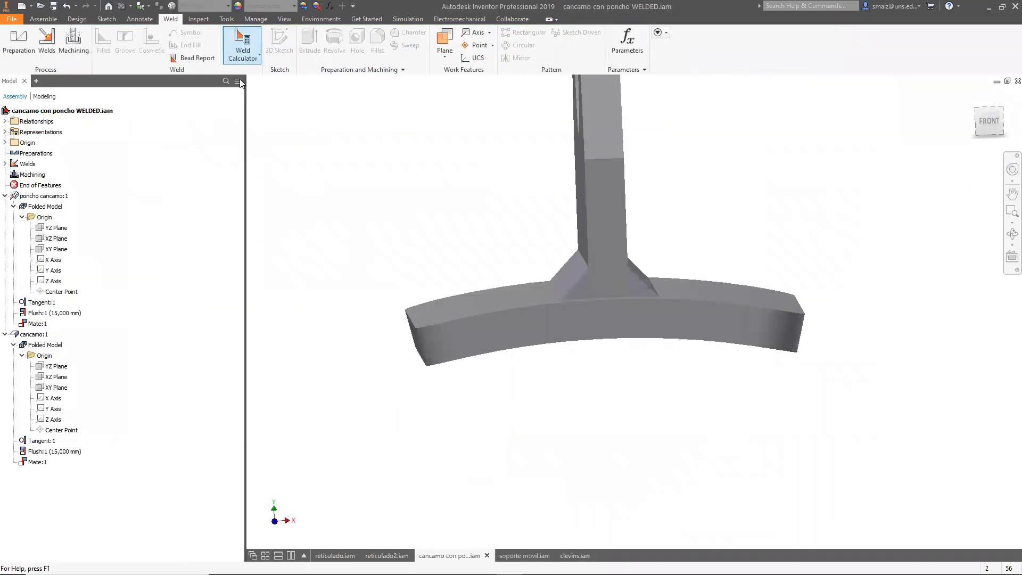
left_click(321, 19)
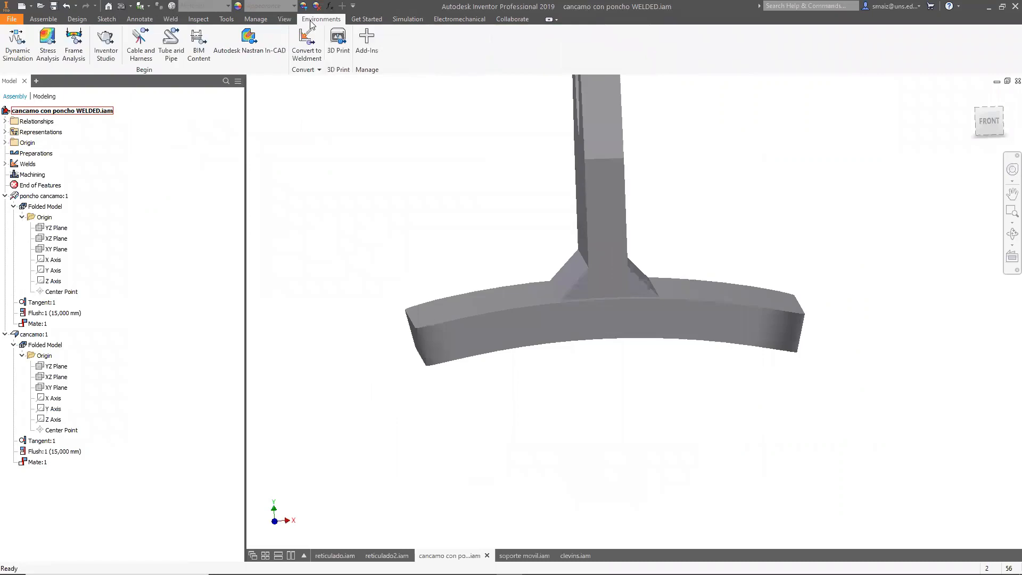
left_click(45, 45)
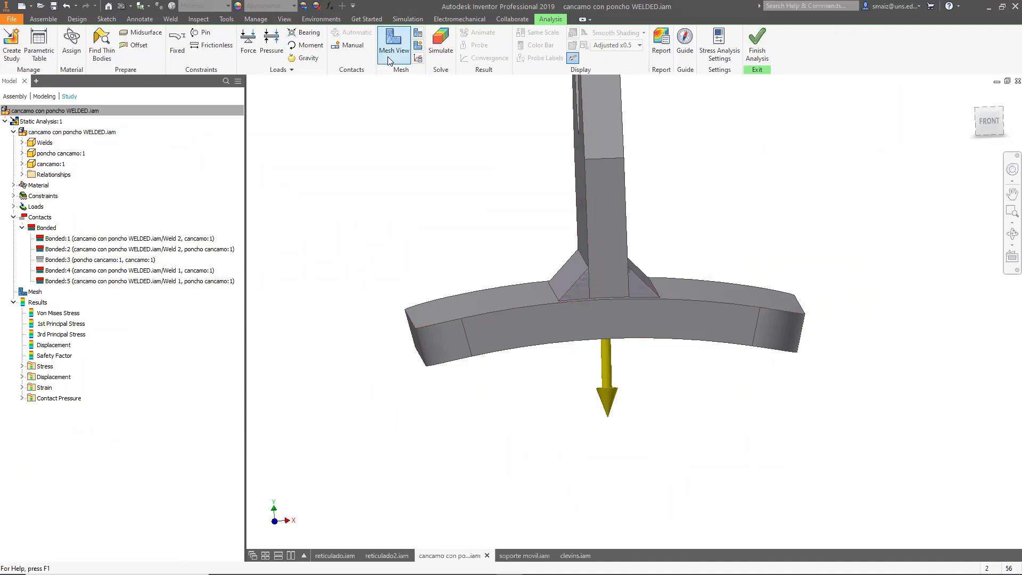
Select the first bonded weld contact and examine its highlighted faces on the model.
left_click(63, 239)
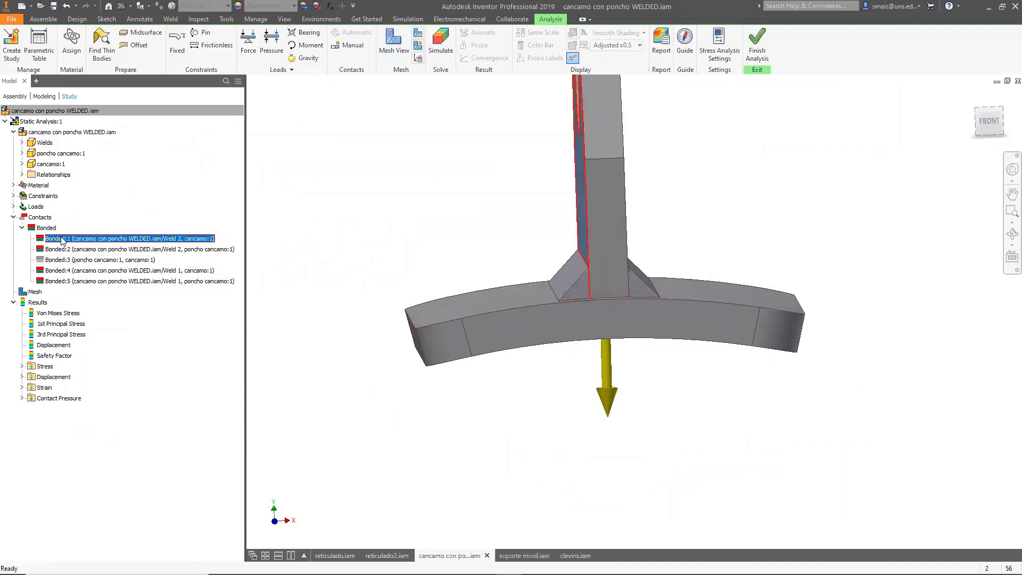
middle_click_drag(303, 265, 347, 261, "shift")
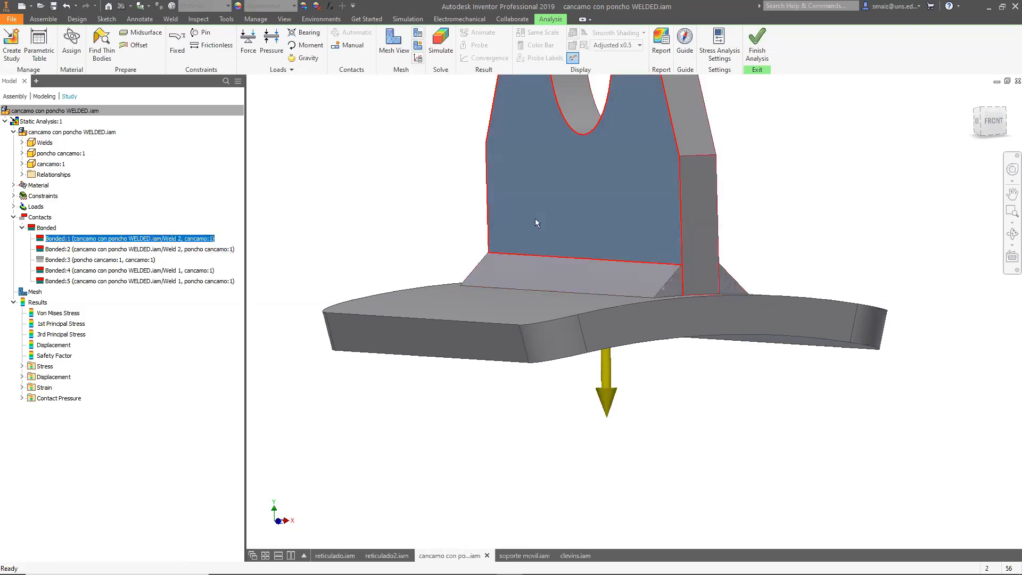
Select each of the remaining bonded contacts in turn and examine their highlighted faces on the welded model.
left_click(151, 251)
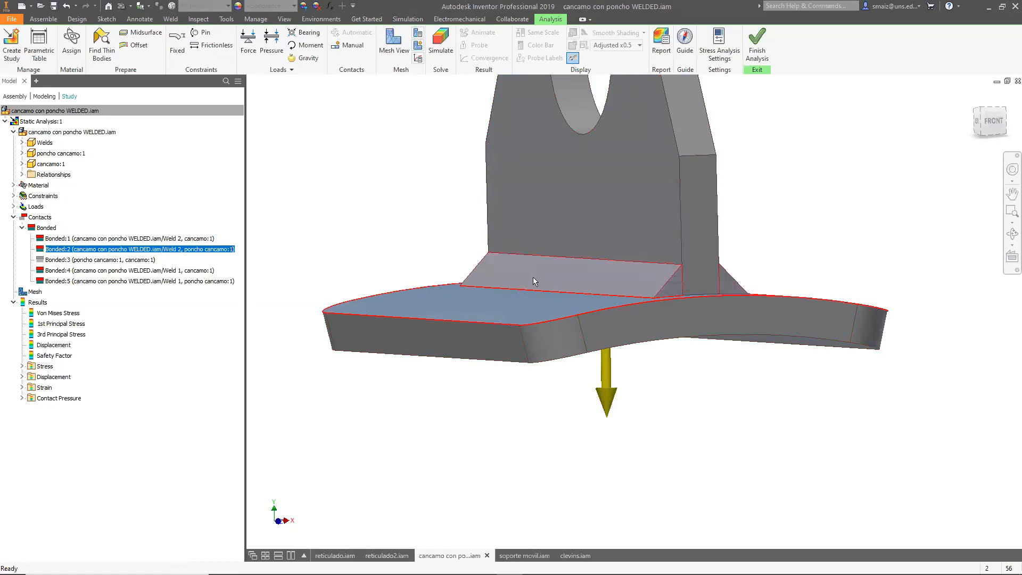
middle_click_drag(669, 408, 322, 348, "shift")
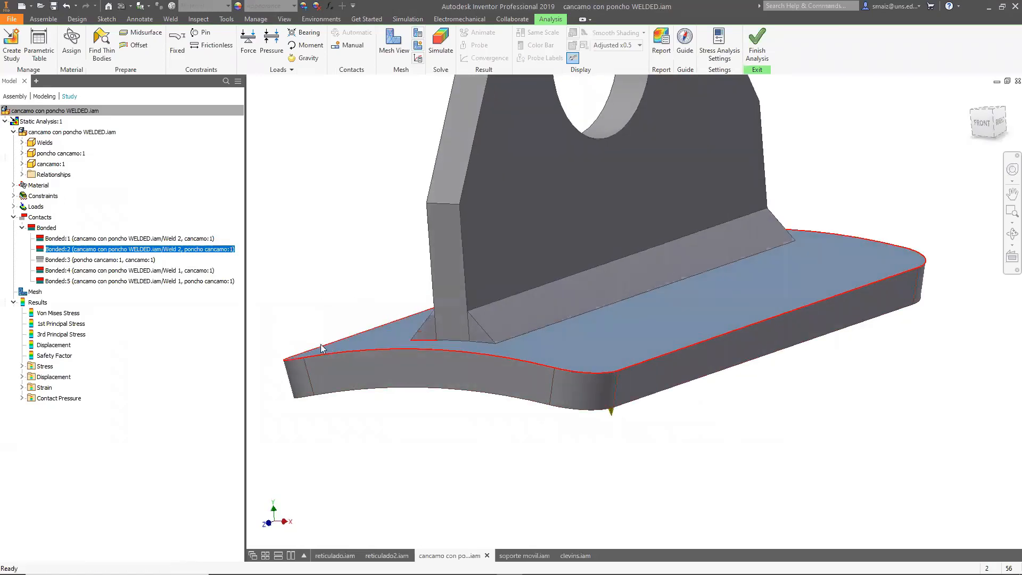
left_click(128, 260)
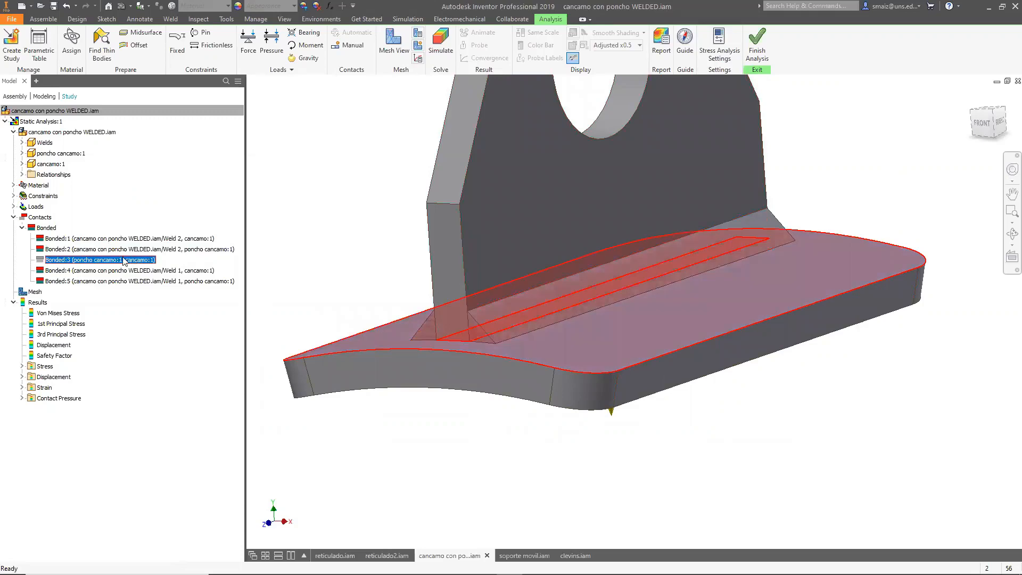
left_click(51, 270)
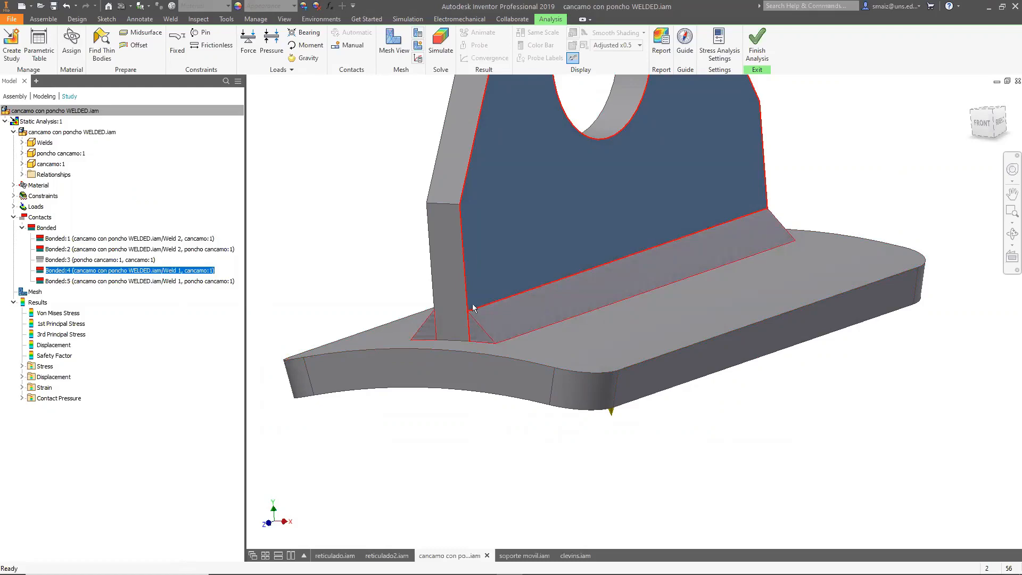
left_click(160, 281)
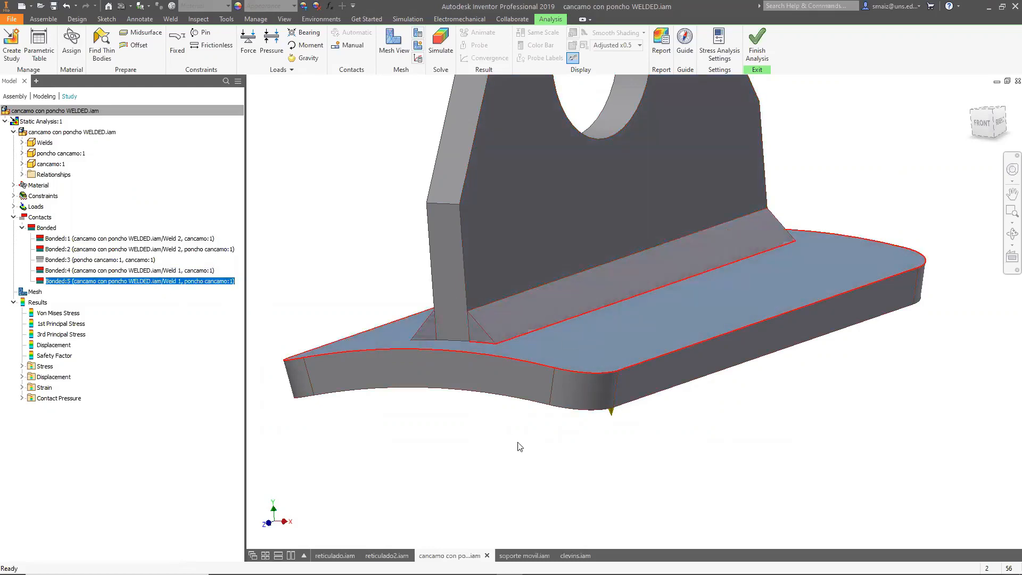
left_click(95, 250)
middle_click_drag(443, 465, 379, 406, "shift")
left_click(117, 239)
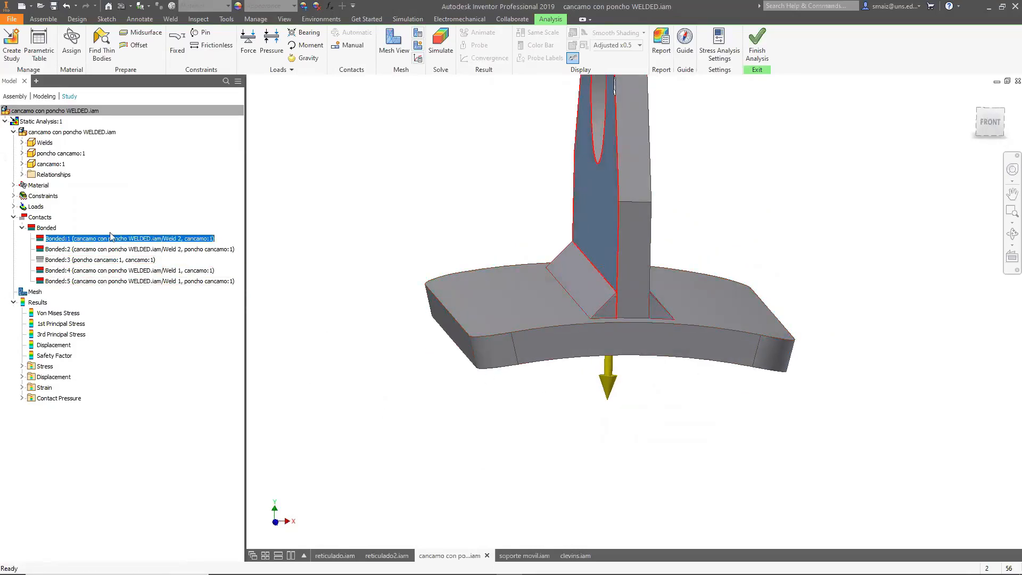
Suppress the Bonded:1 weld contact and run the simulation again.
right_click(98, 240)
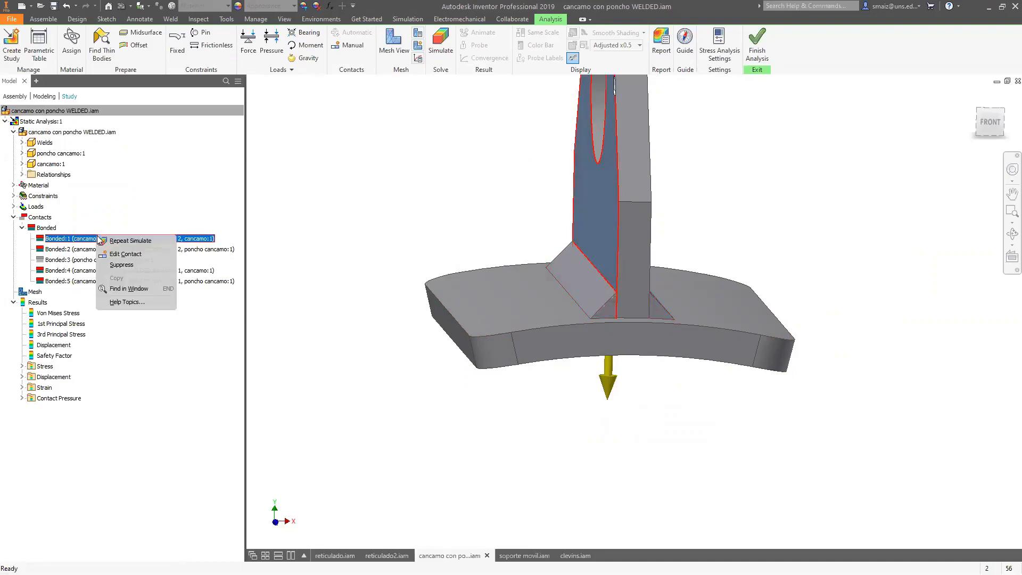
left_click(121, 265)
left_click(441, 42)
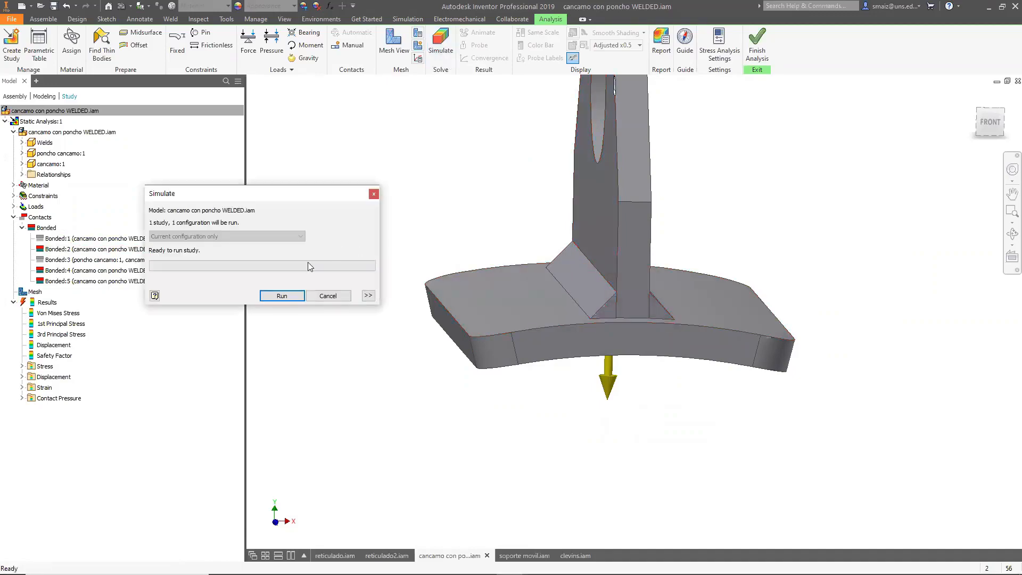
left_click(287, 299)
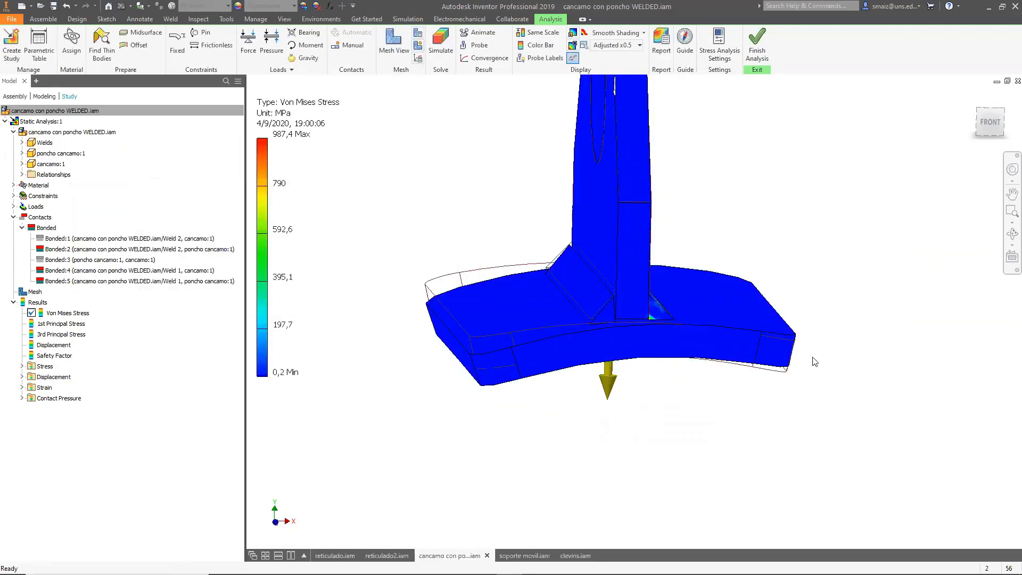
Switch to the front view and set the deformed-shape display scale to Adjusted x5.
middle_click_drag(842, 376, 838, 372, "shift")
left_click(989, 121)
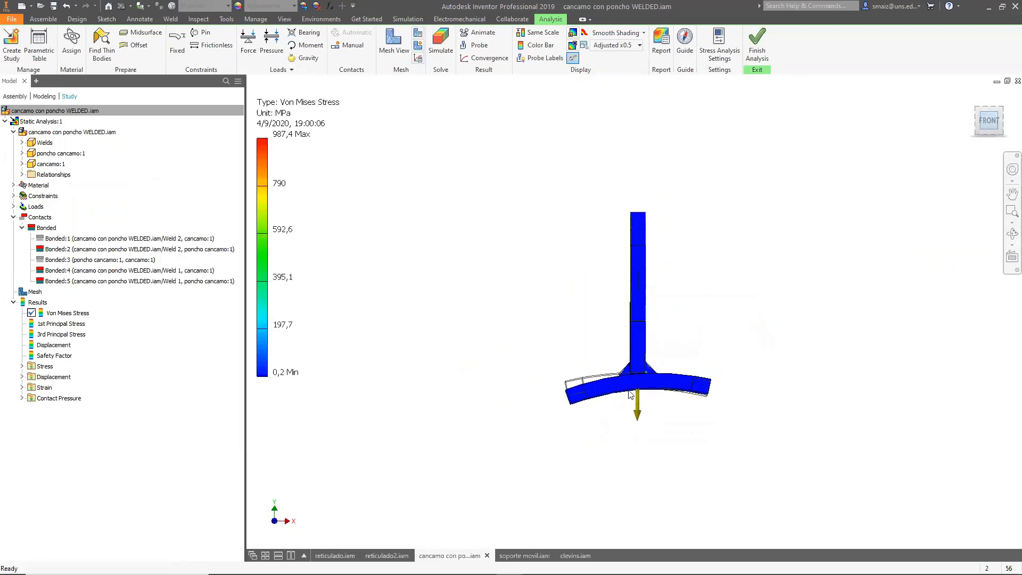
scroll(640, 388, "up", 5)
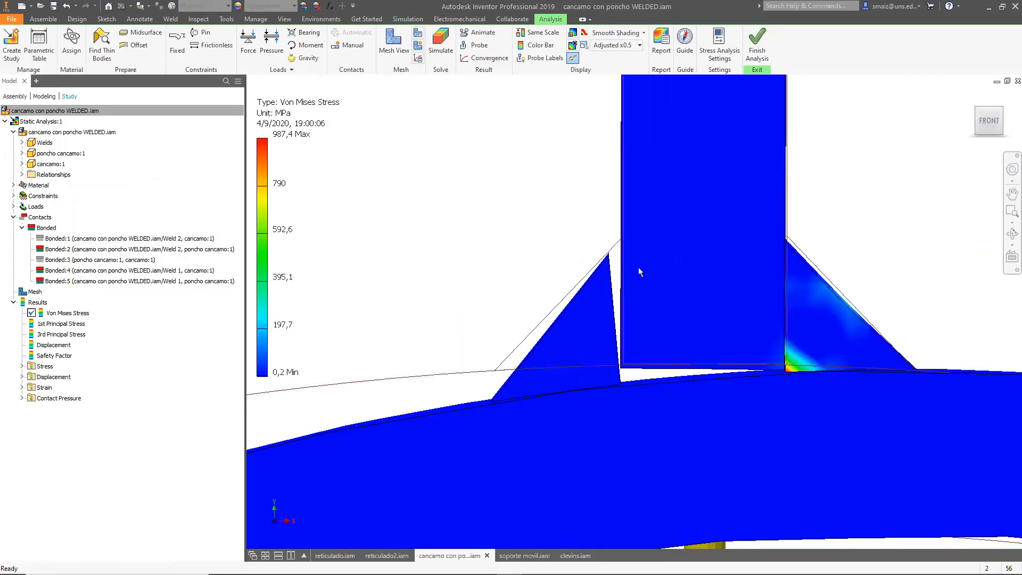
left_click(607, 46)
left_click(612, 113)
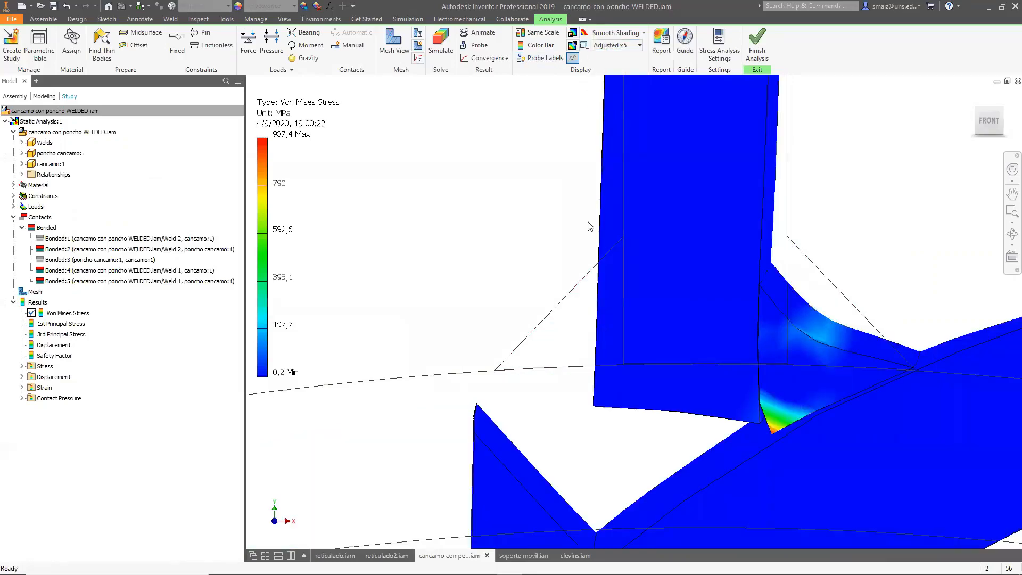
mouse_move(674, 361)
middle_mouse_down("shift")
mouse_move(737, 349)
mouse_move(680, 358)
middle_mouse_up("shift")
scroll(674, 345, "up", 5)
scroll(680, 345, "down", 5)
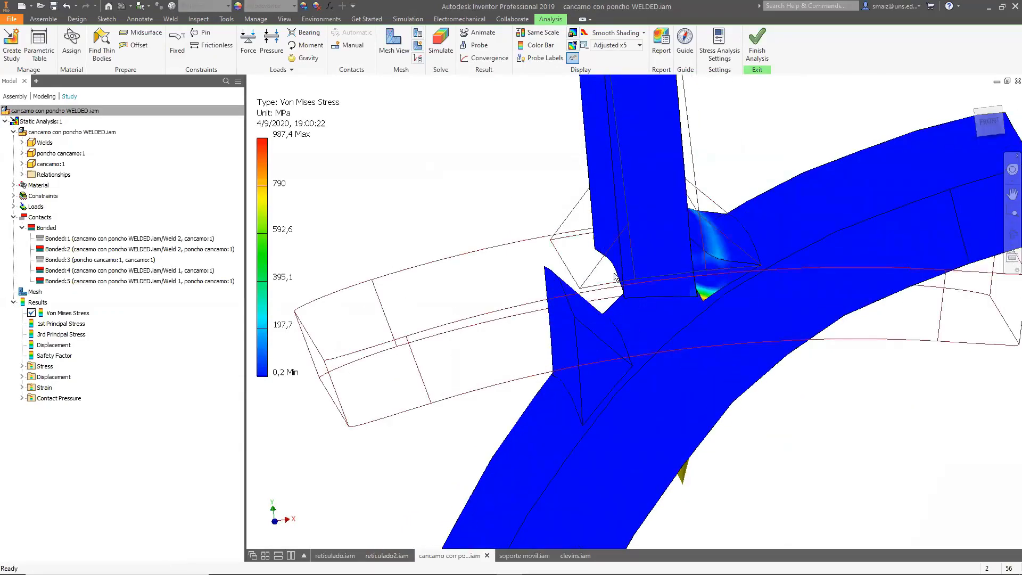
Unsuppress the Bonded:1 weld contact and rerun the simulation.
left_click(112, 239)
right_click(112, 235)
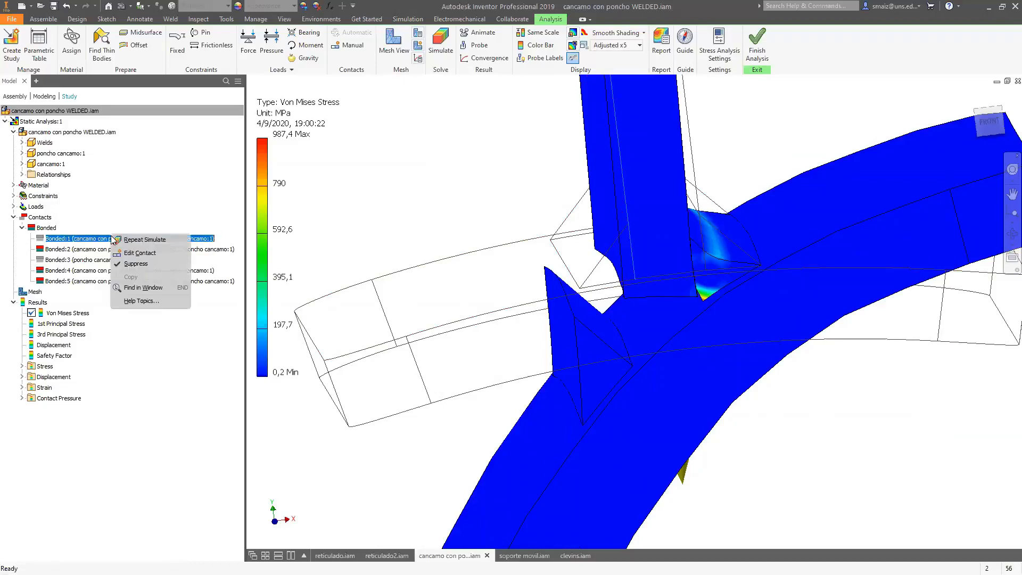
left_click(136, 264)
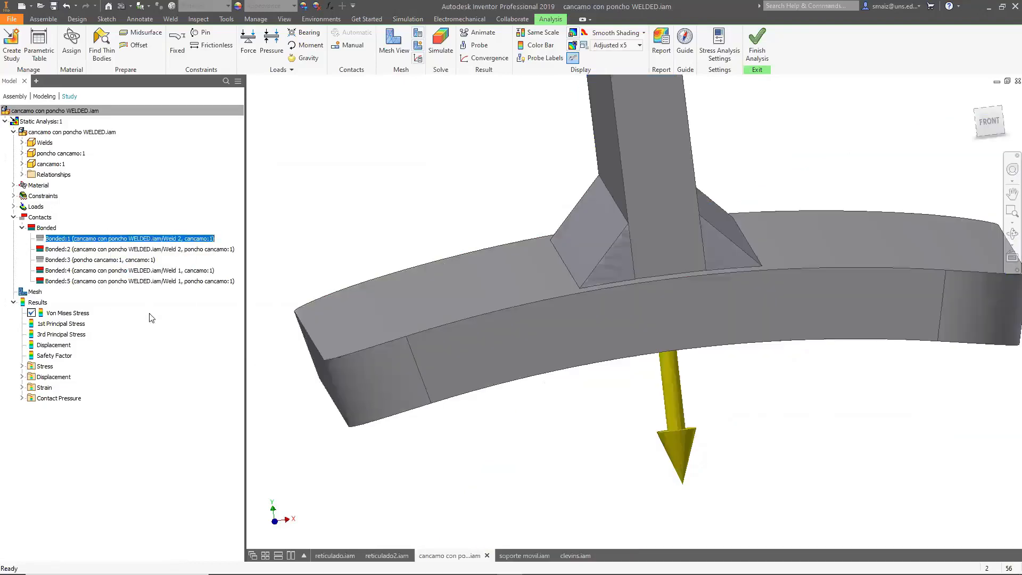
left_click(440, 51)
left_click(286, 297)
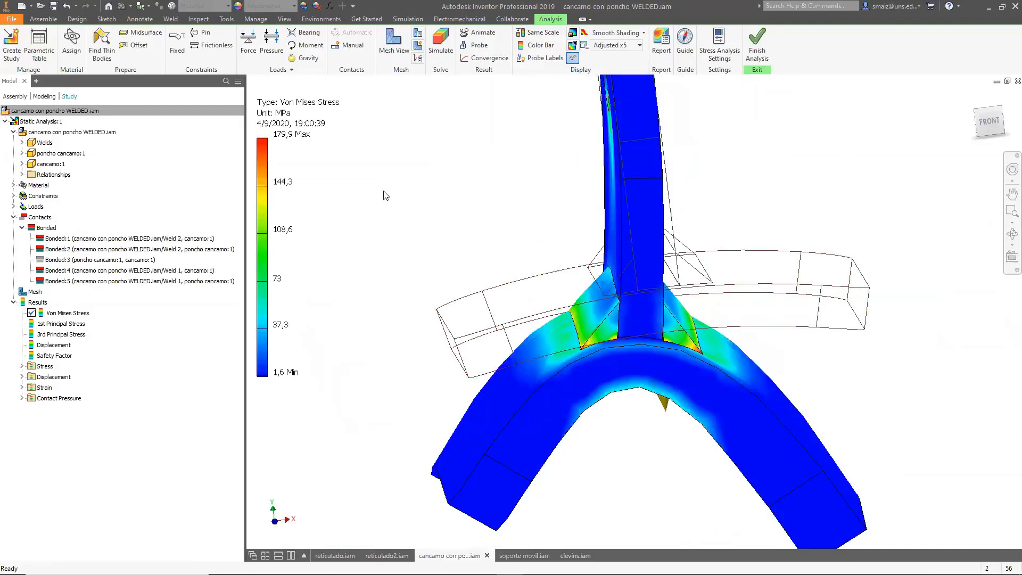
Probe the Von Mises stress at three points along the weld toe where the fillet meets the base plate.
middle_click_drag(675, 457, 648, 470, "shift")
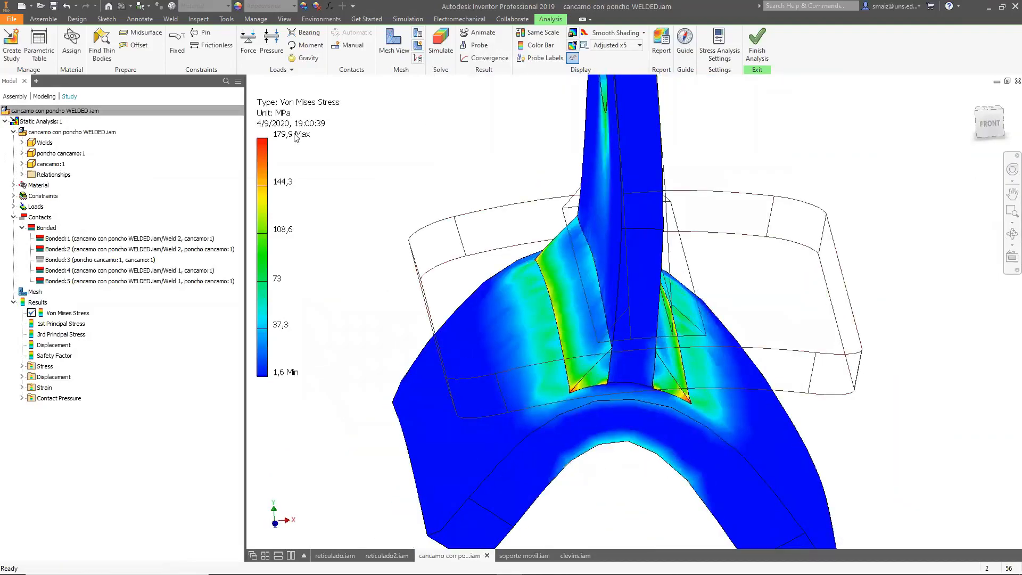
middle_click_drag(547, 359, 559, 358, "shift")
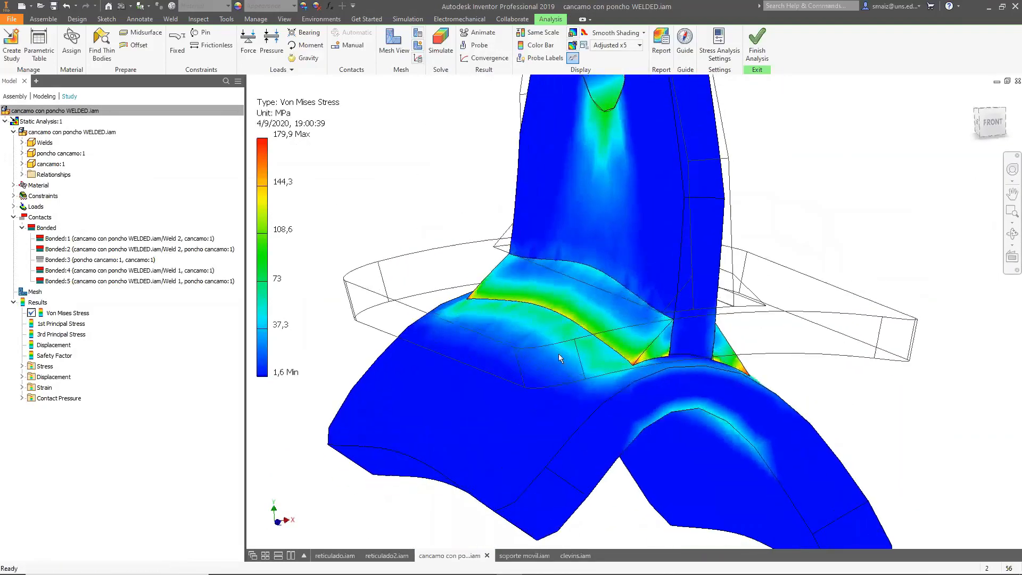
middle_click_drag(786, 376, 524, 399, "shift")
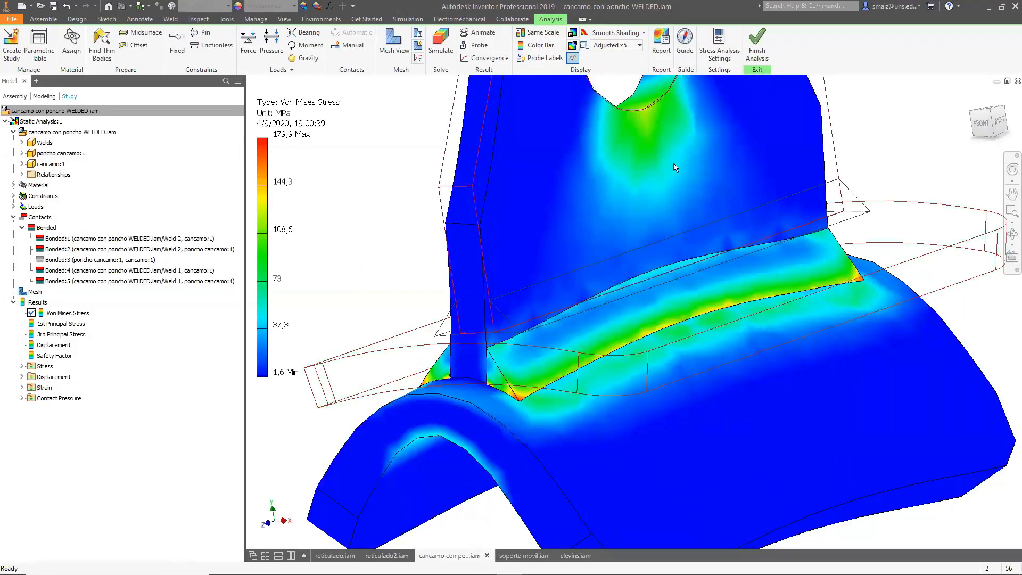
left_click(473, 48)
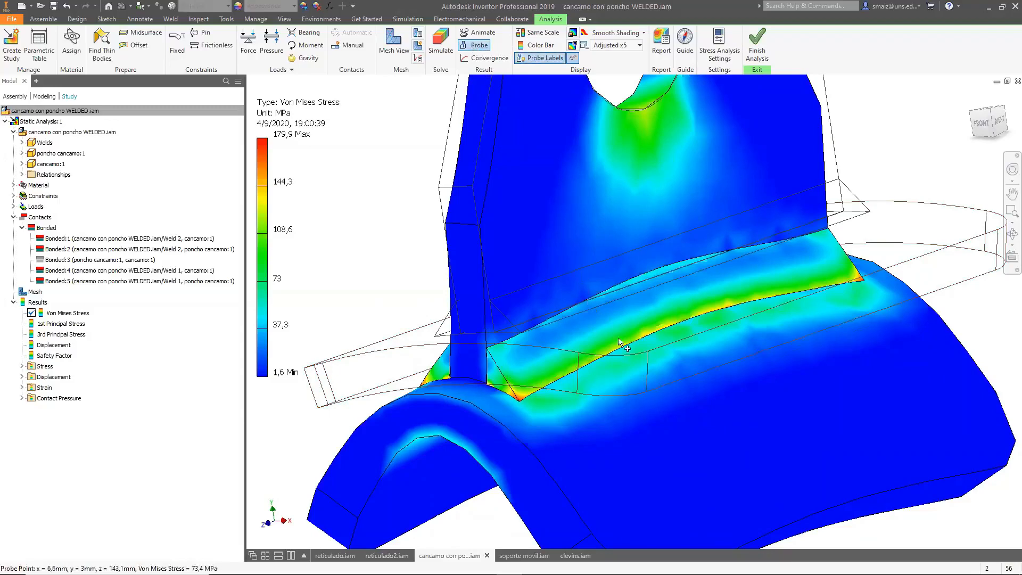
left_click(594, 349)
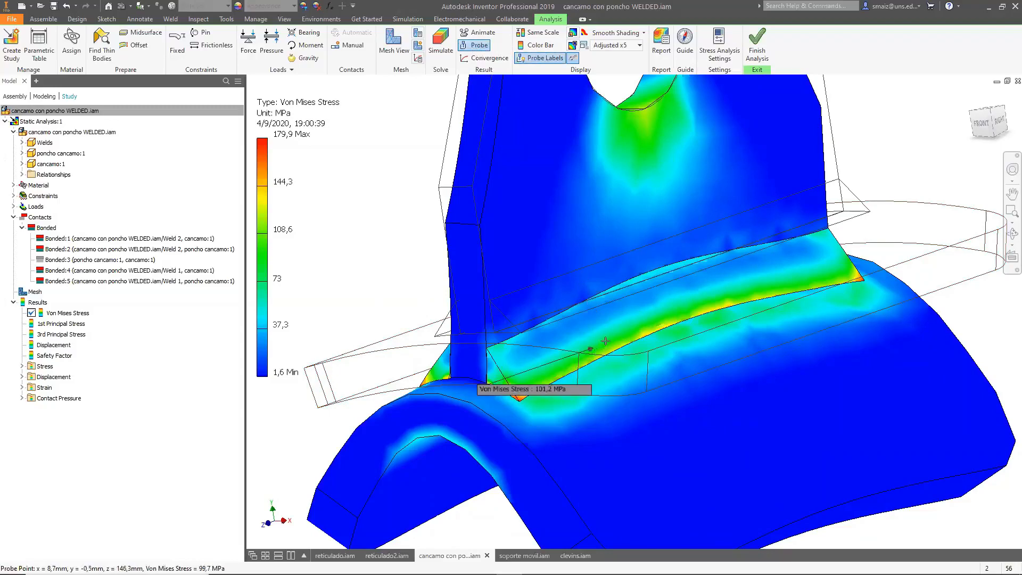
left_click(727, 297)
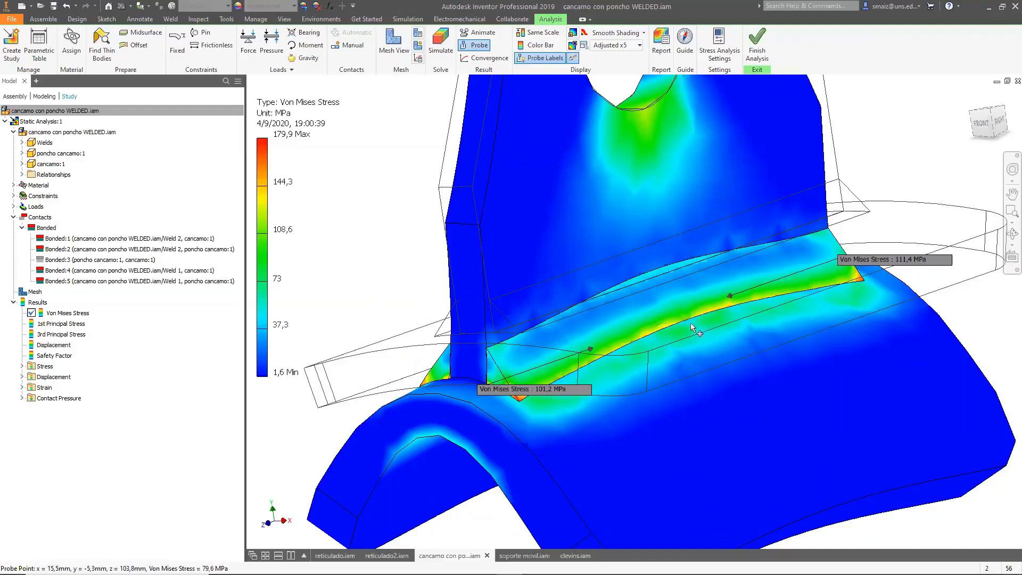
left_click(675, 311)
middle_click_drag(518, 389, 574, 389, "shift")
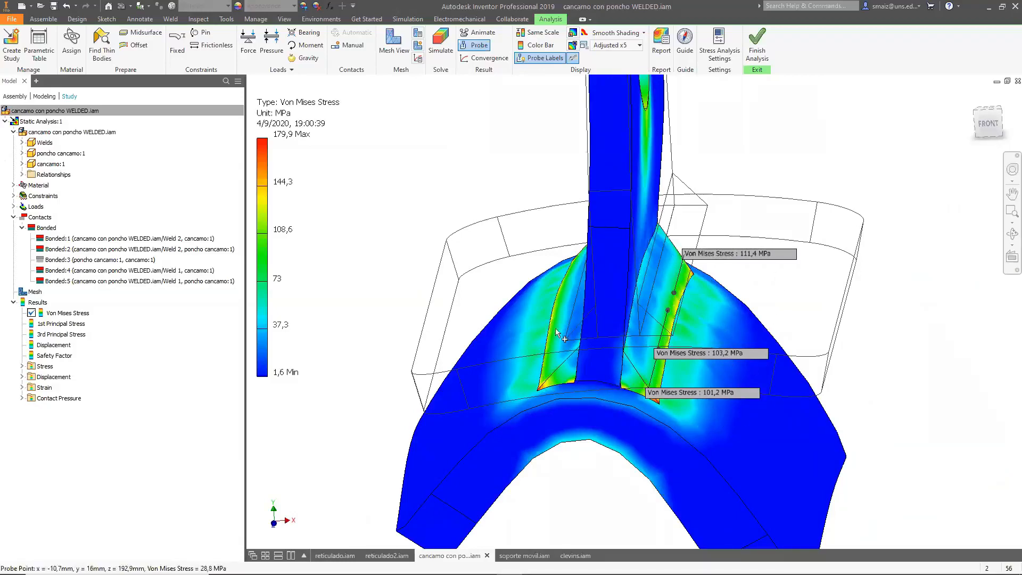
key("Escape")
Toggle suppression of the Bonded:3 contact between poncho cancamo and cancamo and rerun the simulation.
left_click(111, 261)
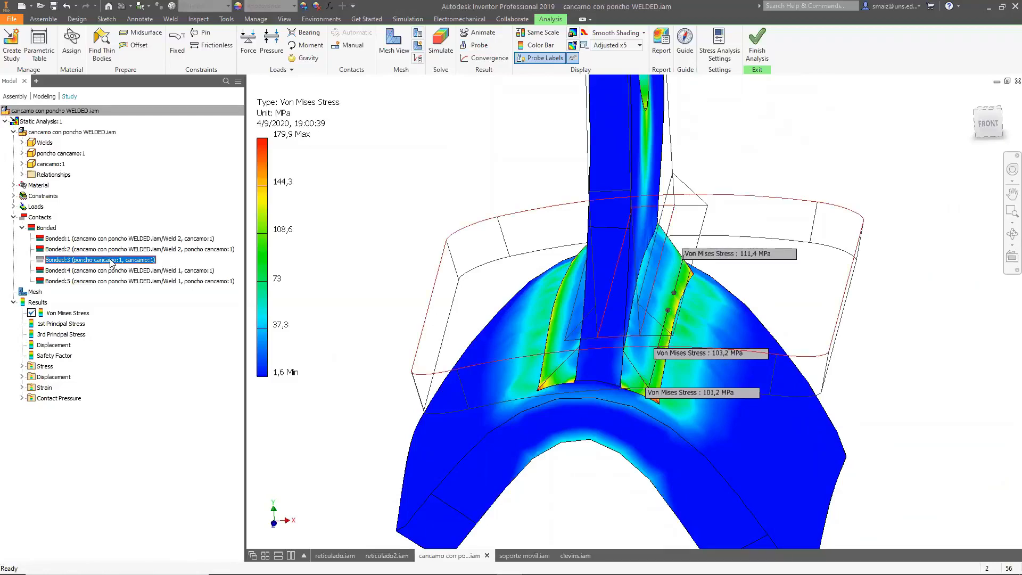
right_click(111, 260)
left_click(133, 288)
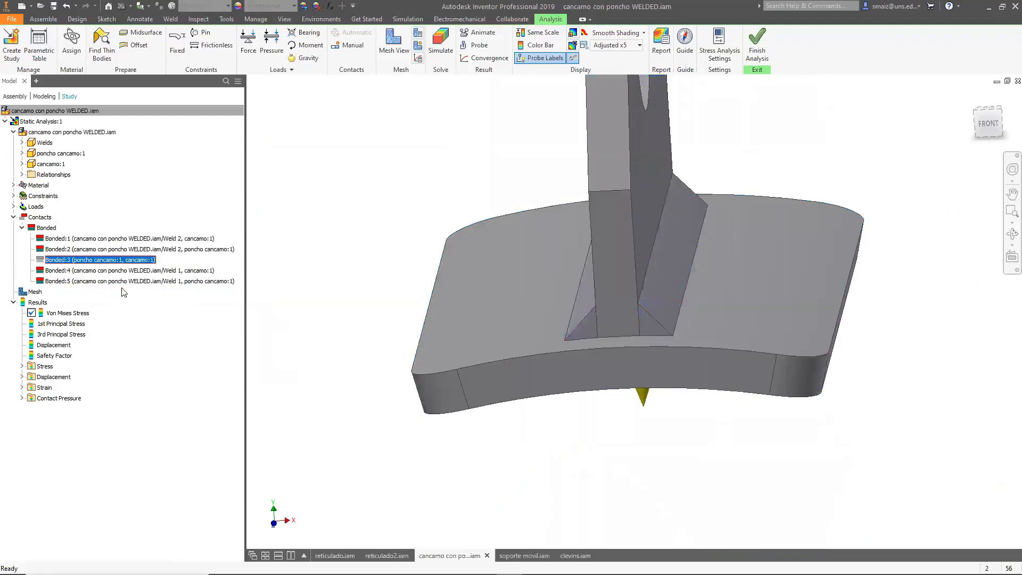
left_click(440, 43)
left_click(299, 296)
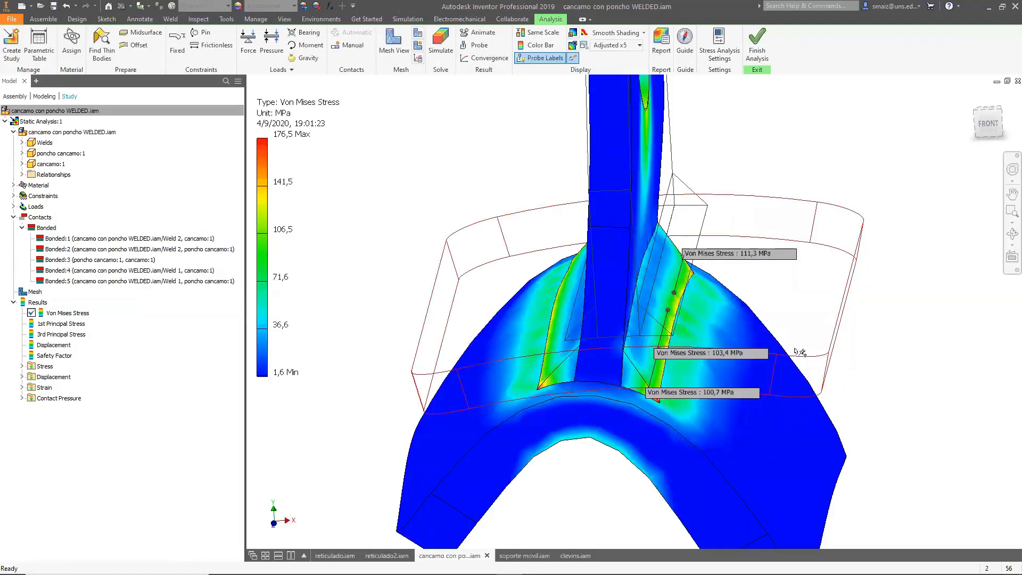
Orbit and zoom around the new Von Mises stress result to examine the welds and probed points.
mouse_move(759, 444)
middle_mouse_down("shift")
mouse_move(742, 429)
mouse_move(776, 426)
mouse_move(831, 453)
mouse_move(817, 433)
mouse_move(746, 431)
middle_mouse_up("shift")
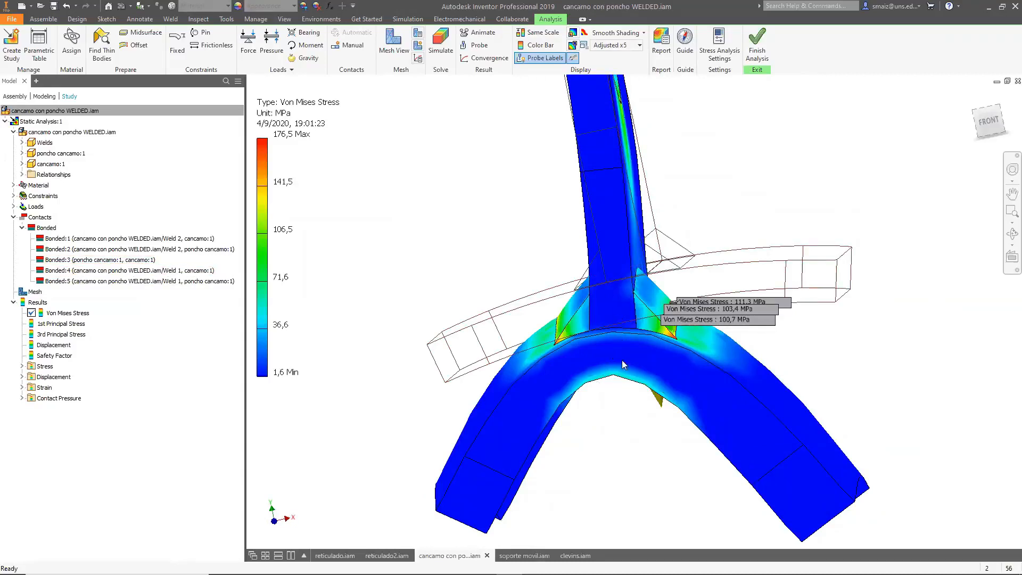
middle_click_drag(759, 379, 594, 384, "shift")
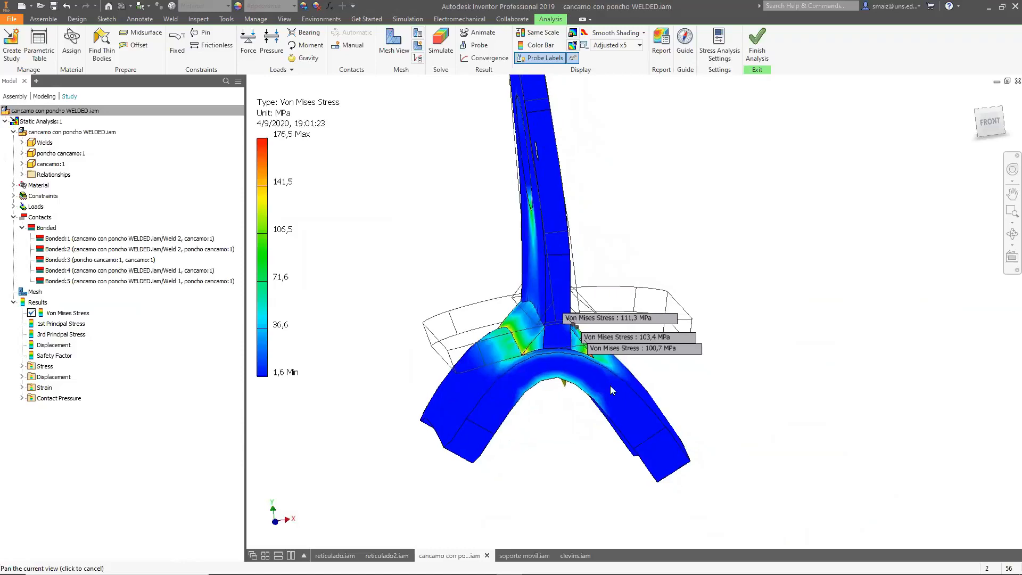
left_click(985, 133)
scroll(628, 319, "down", 5)
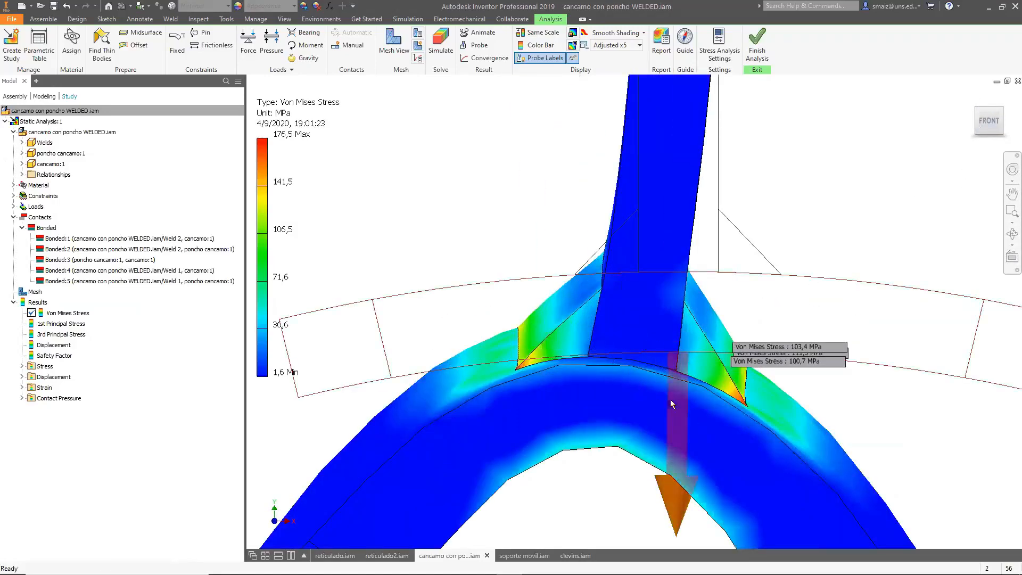
scroll(632, 384, "up", 4)
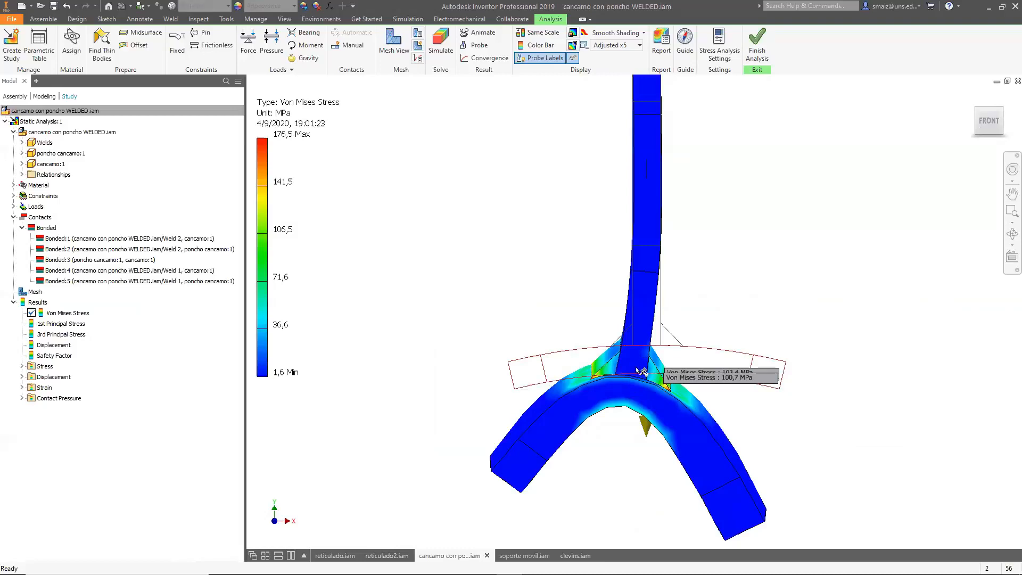
middle_click_drag(645, 350, 680, 302, "shift")
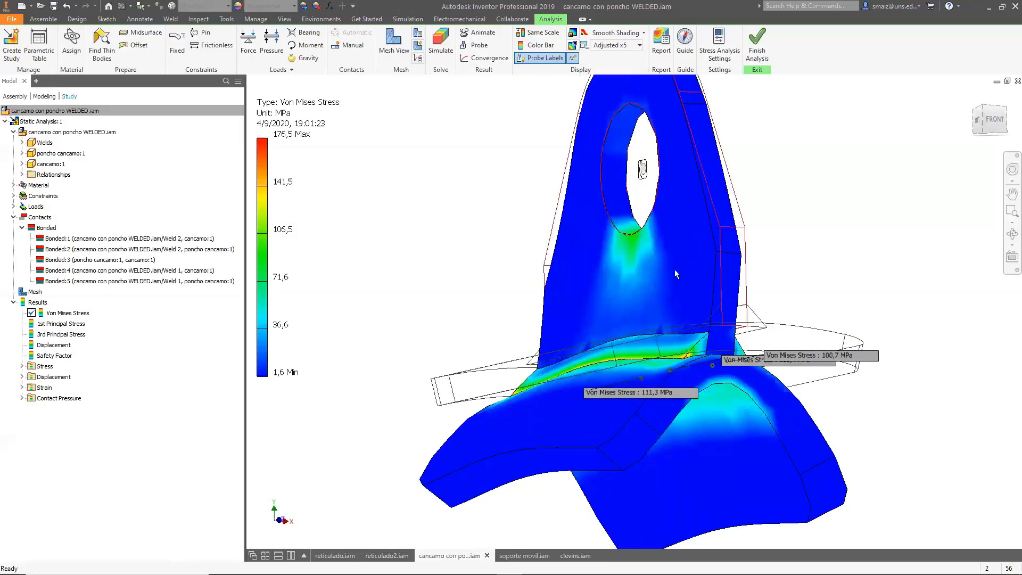
middle_click_drag(787, 240, 588, 408, "shift")
middle_click_drag(436, 338, 548, 354, "shift")
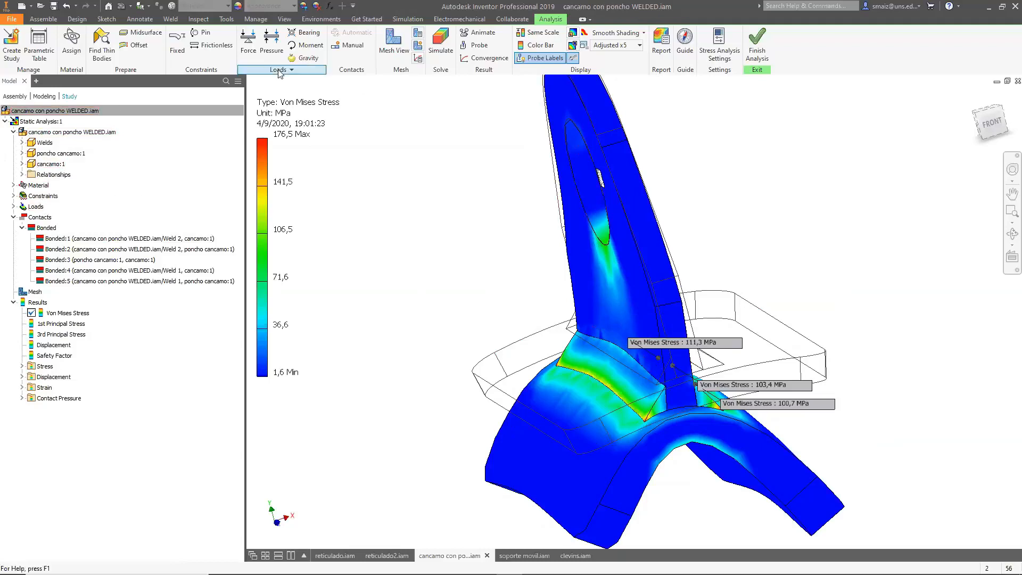
Remove the existing force load from the eyebolt study's loads.
left_click(13, 206)
right_click(48, 219)
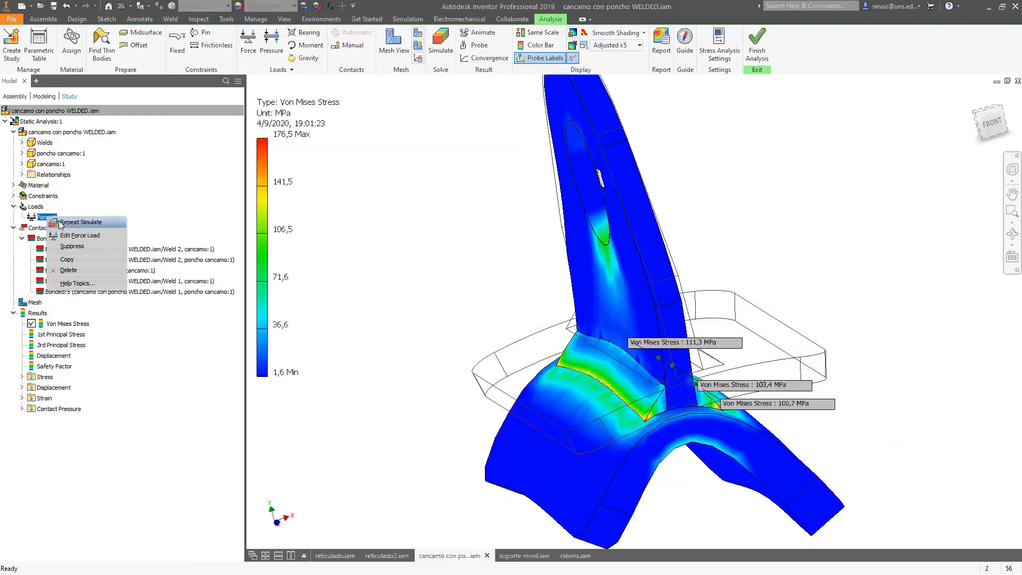
left_click(59, 234)
Delete the pin constraint from the study's constraints.
left_click(14, 206)
left_click(13, 196)
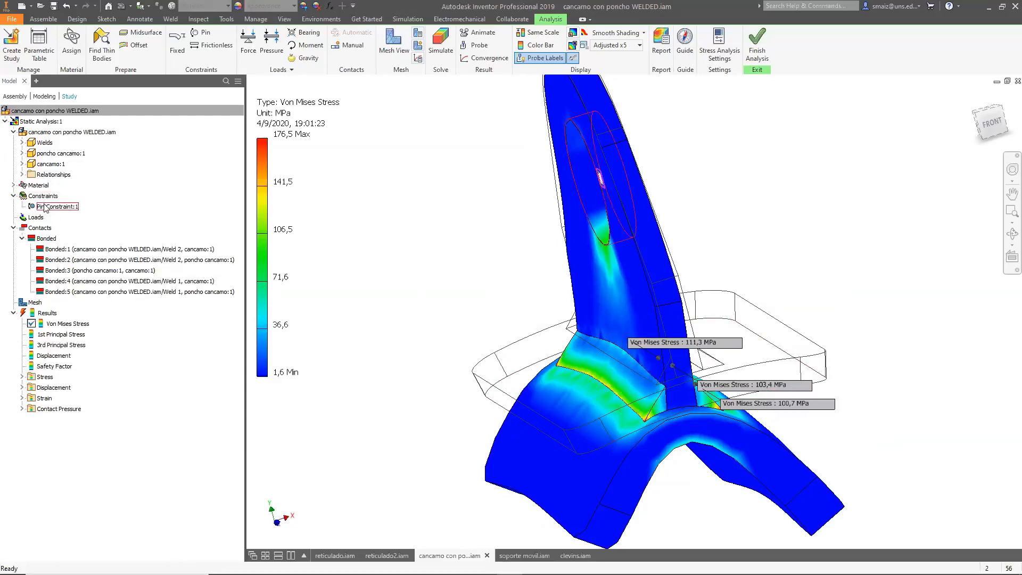
right_click(44, 206)
left_click(76, 279)
Apply a fixed constraint to the narrow end face of the base plate.
left_click(175, 50)
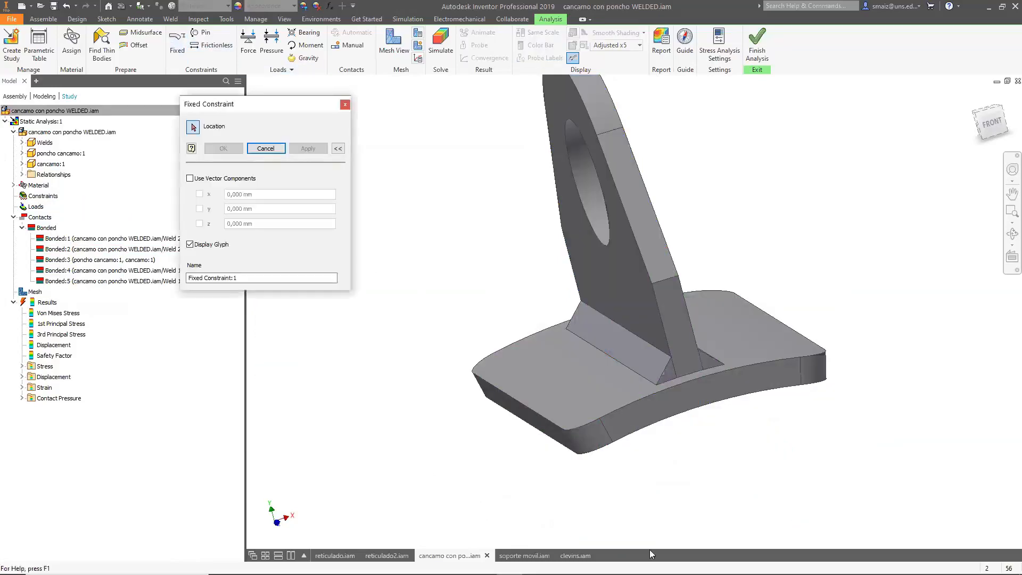
middle_click_drag(509, 484, 510, 406, "shift")
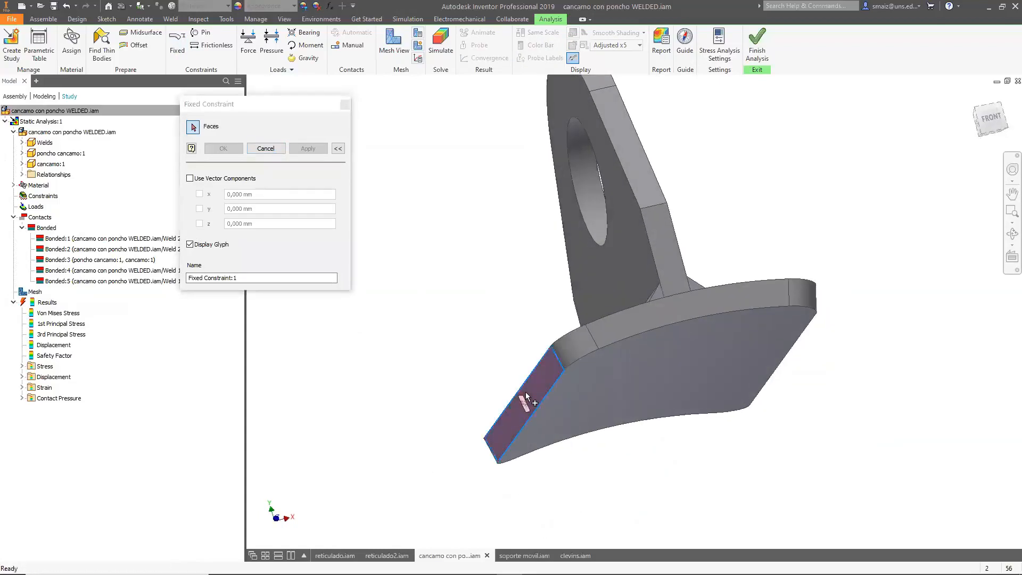
left_click(525, 392)
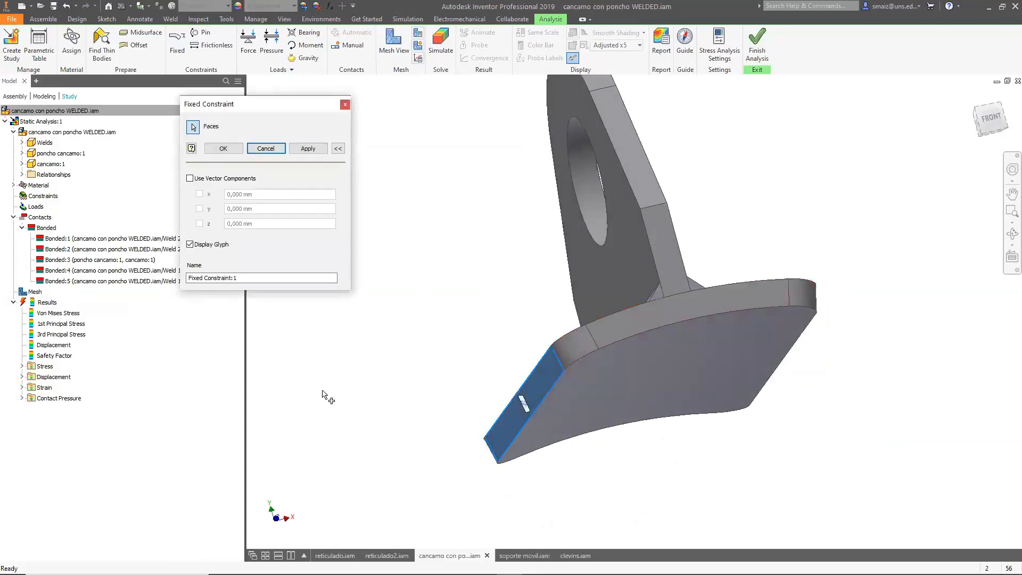
left_click(232, 150)
Apply a 7500 N force on the eye hole surface, choosing a direction reference and flipping its direction.
mouse_move(861, 337)
middle_mouse_down("shift")
mouse_move(902, 333)
mouse_move(859, 327)
middle_mouse_up("shift")
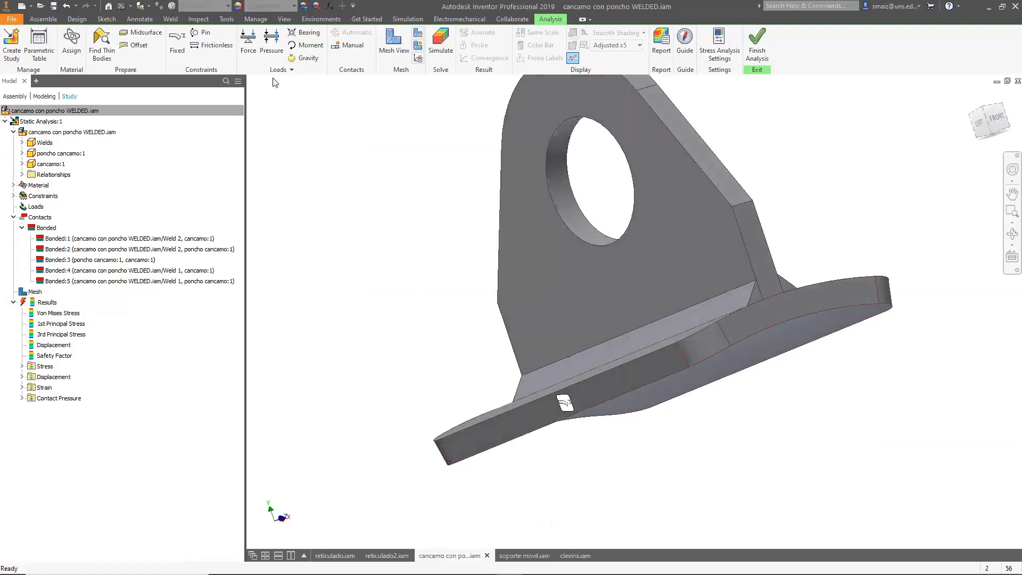
left_click(248, 42)
left_click(562, 158)
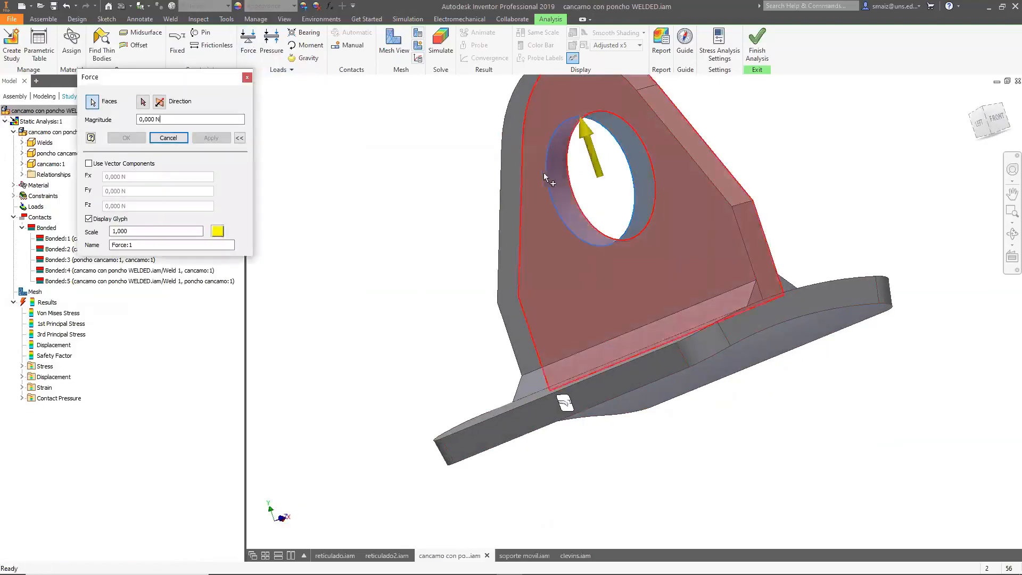
left_click(142, 102)
left_click(680, 209)
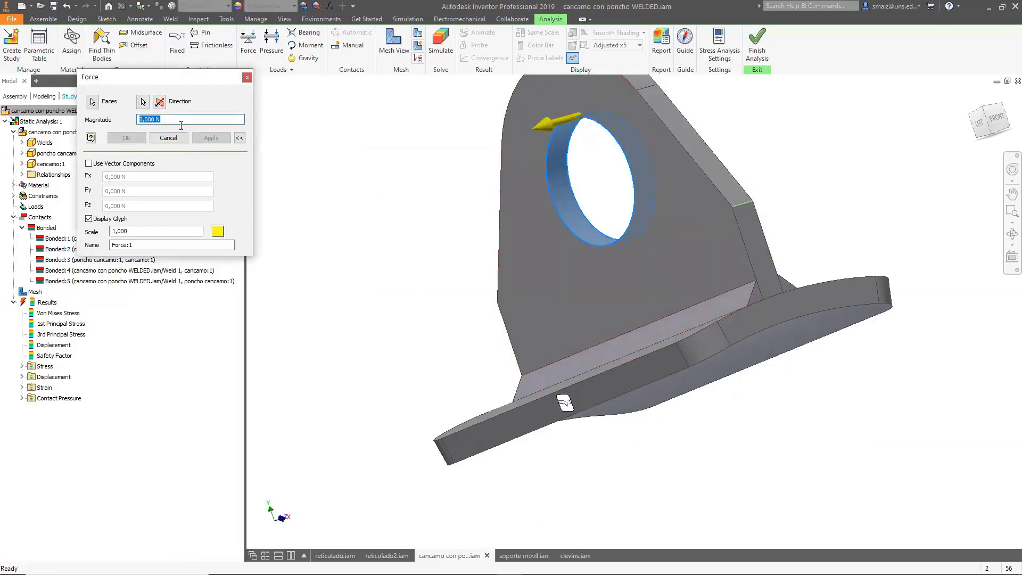
left_click(160, 102)
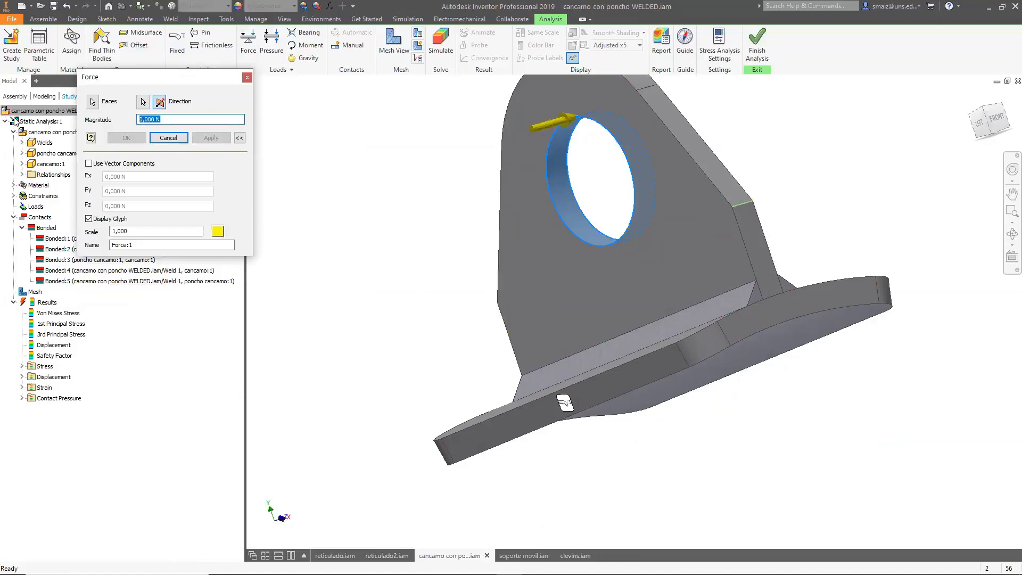
type("7500")
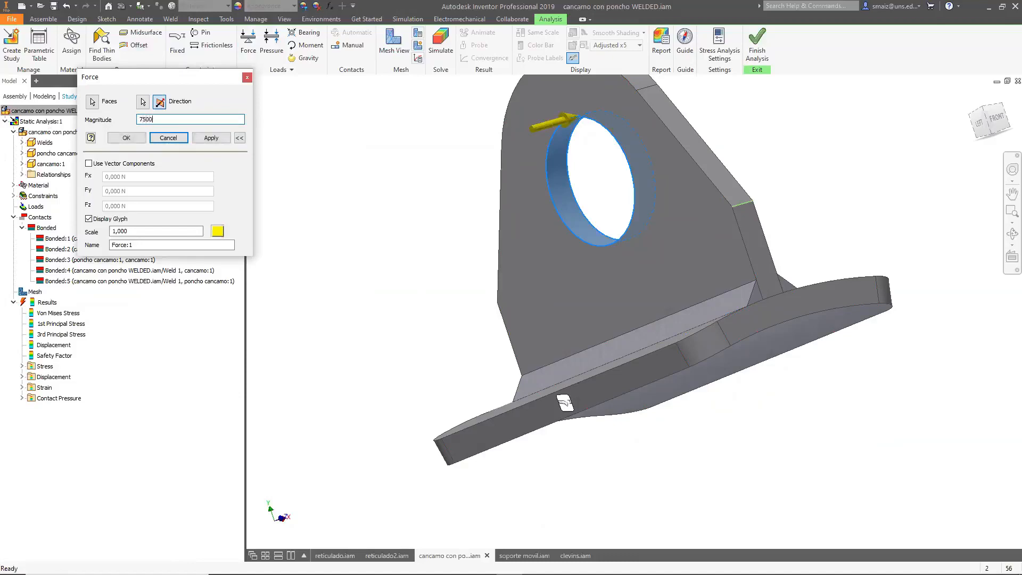
left_click(211, 138)
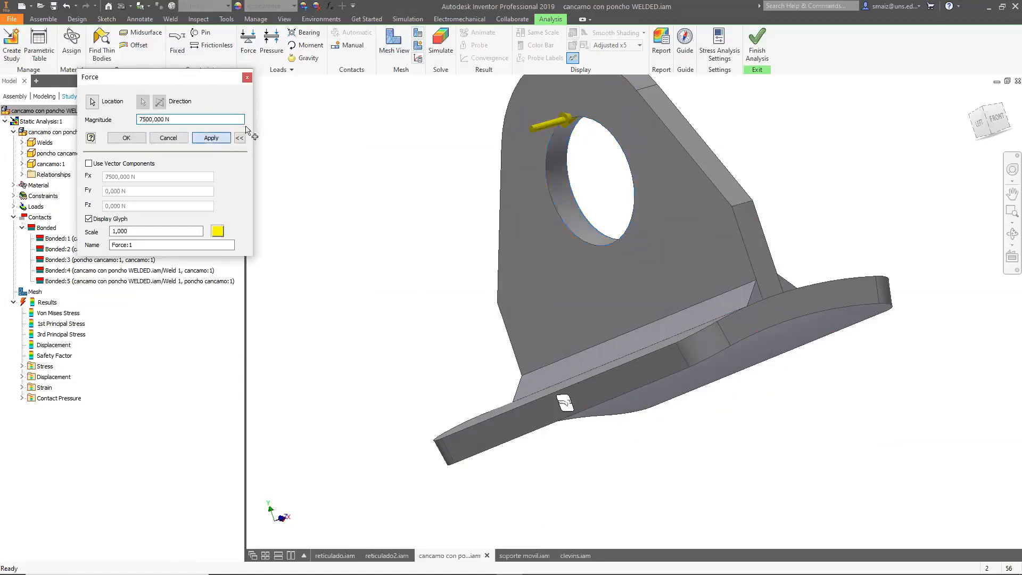
left_click(247, 77)
Run the simulation with the new constraint and load.
left_click(443, 48)
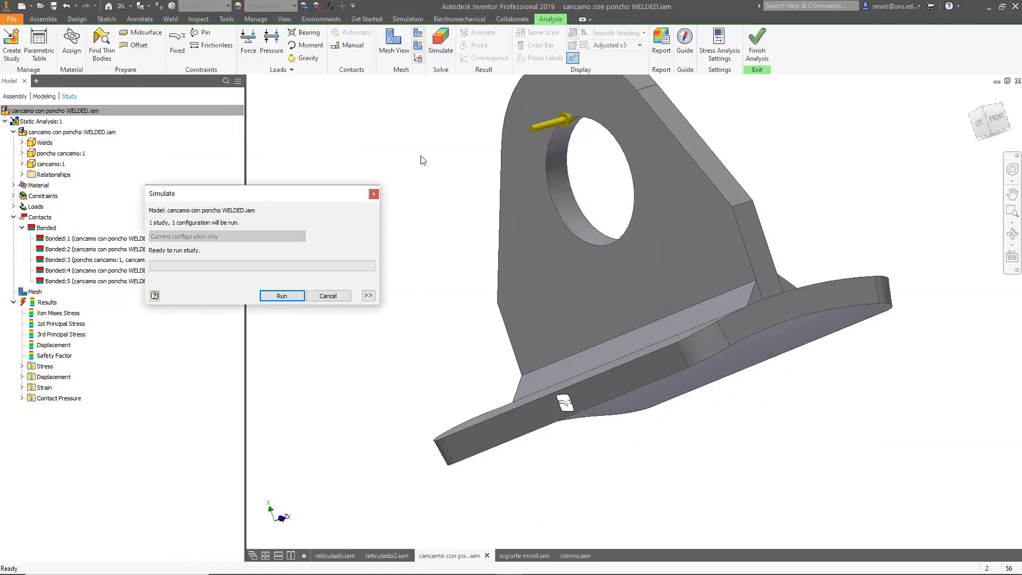
left_click(298, 296)
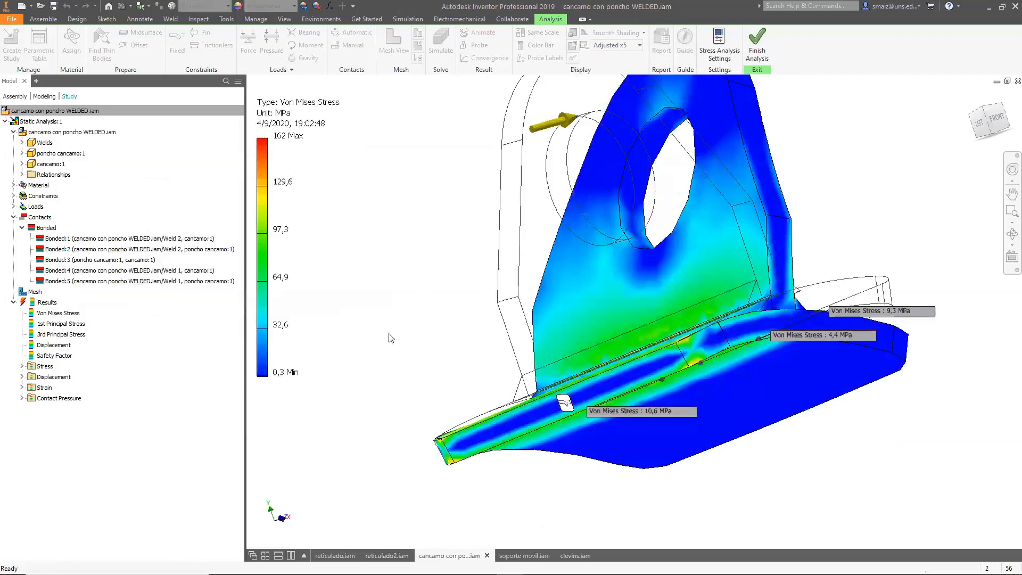
Delete all existing probes from the Von Mises stress result.
middle_click_drag(689, 484, 536, 438, "shift")
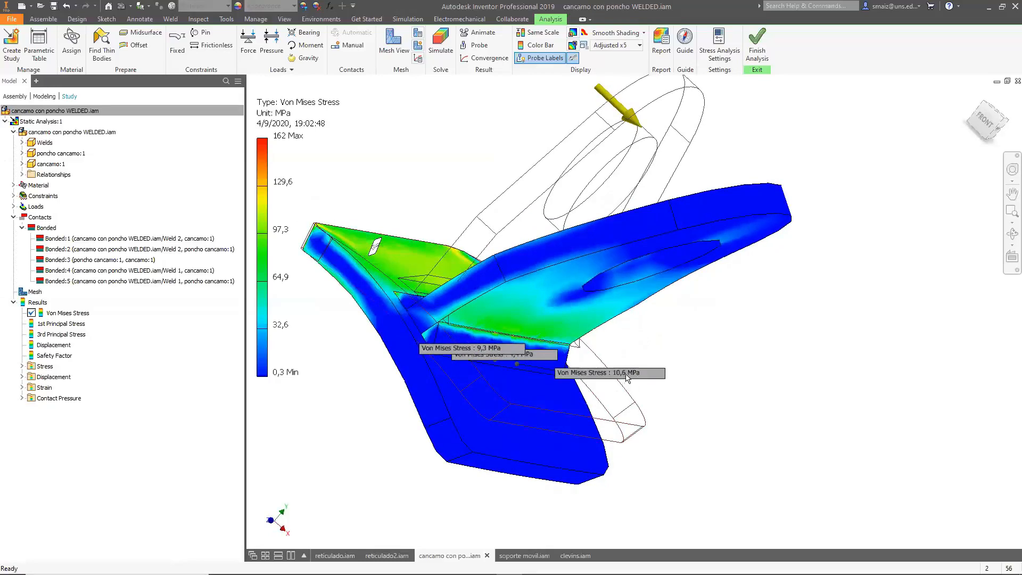
left_click(654, 374)
right_click(653, 373)
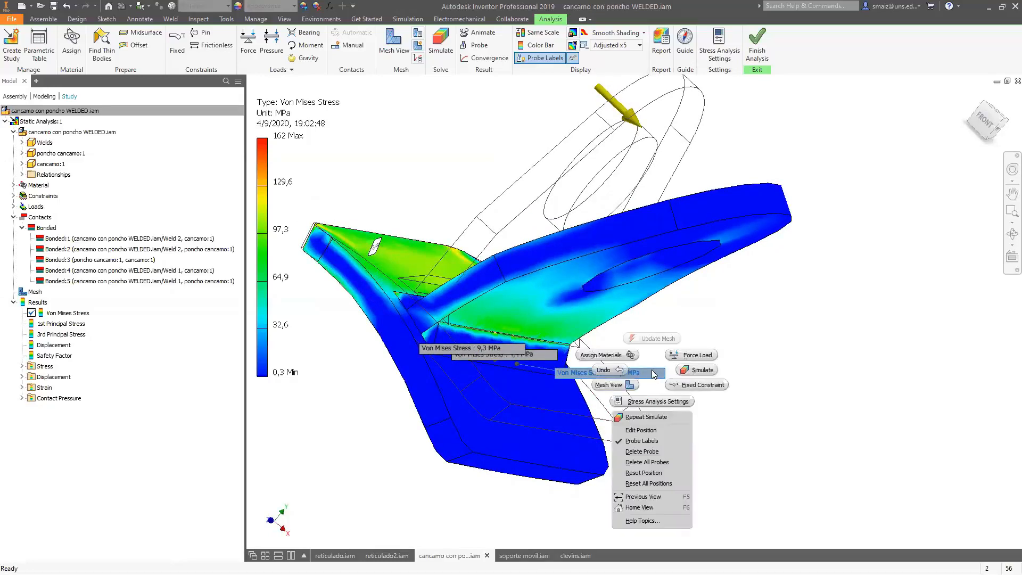
left_click(666, 463)
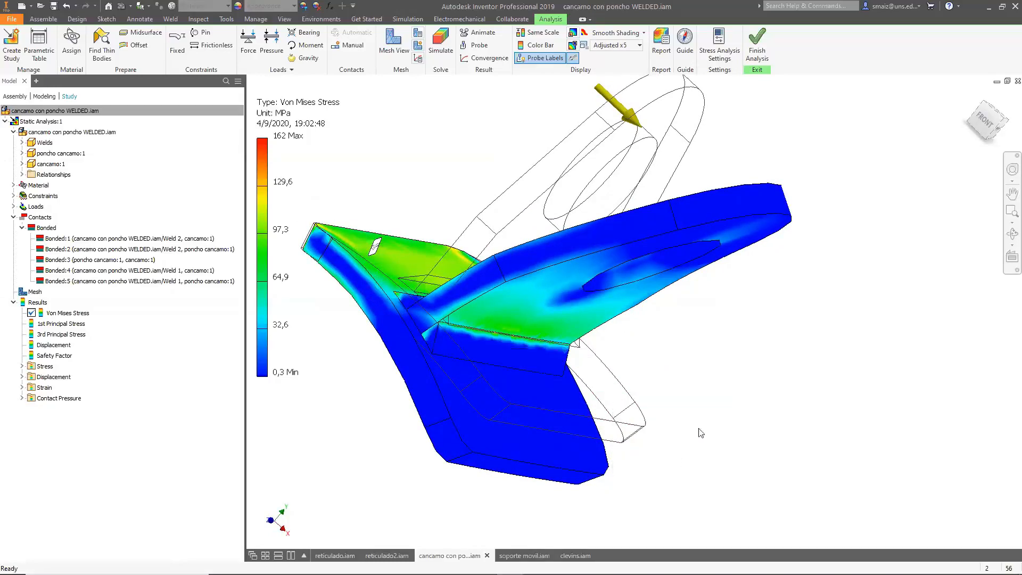
Probe the Von Mises stress at three points along the weld between the eye plate and base.
key("F6")
scroll(582, 379, "down", 3)
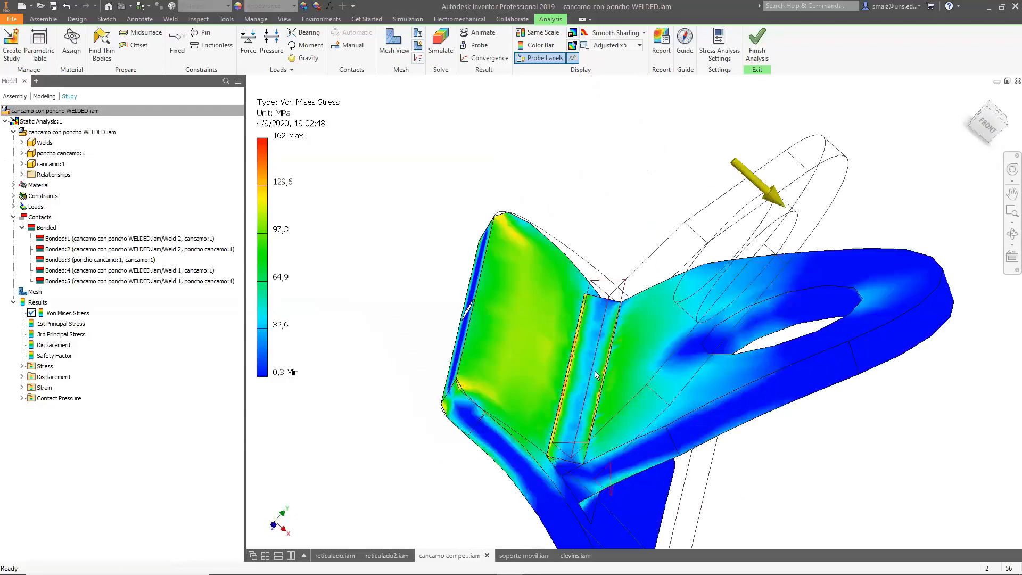
scroll(595, 343, "up", 3)
left_click(474, 46)
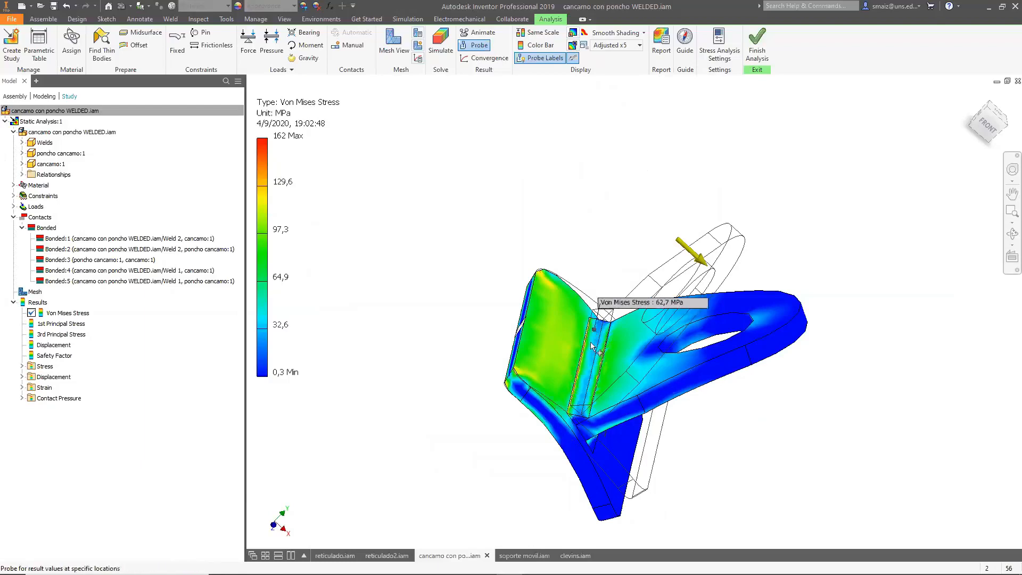
left_click(585, 362)
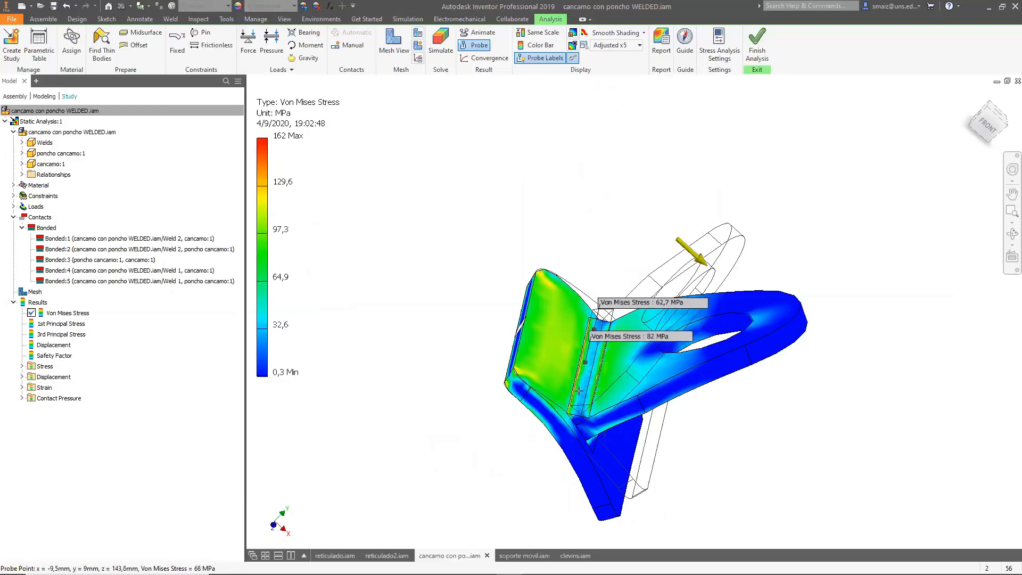
left_click(573, 401)
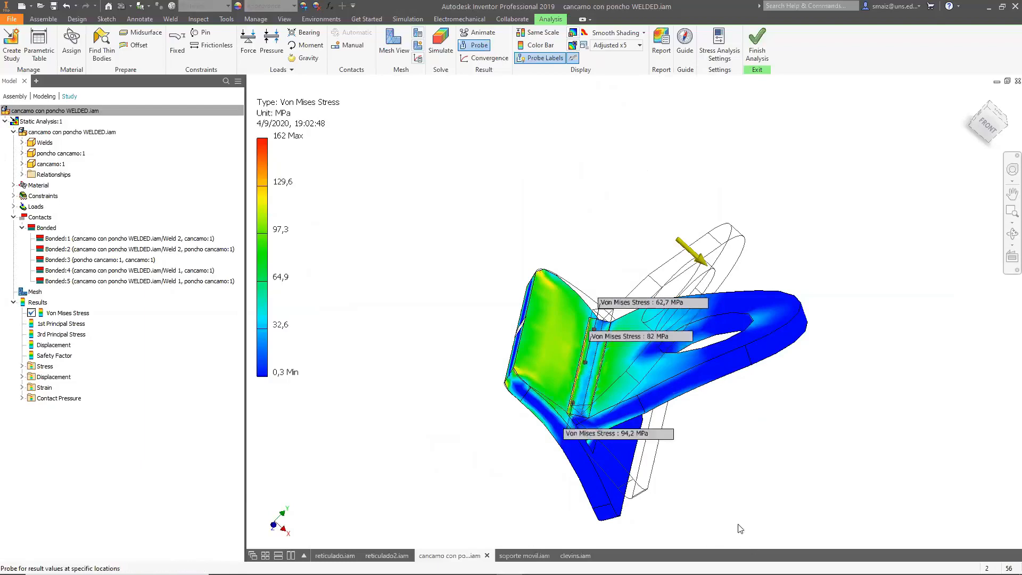
Suppress the Bonded:3 contact between poncho cancamo and cancamo and rerun the simulation.
middle_click_drag(720, 450, 738, 475, "shift")
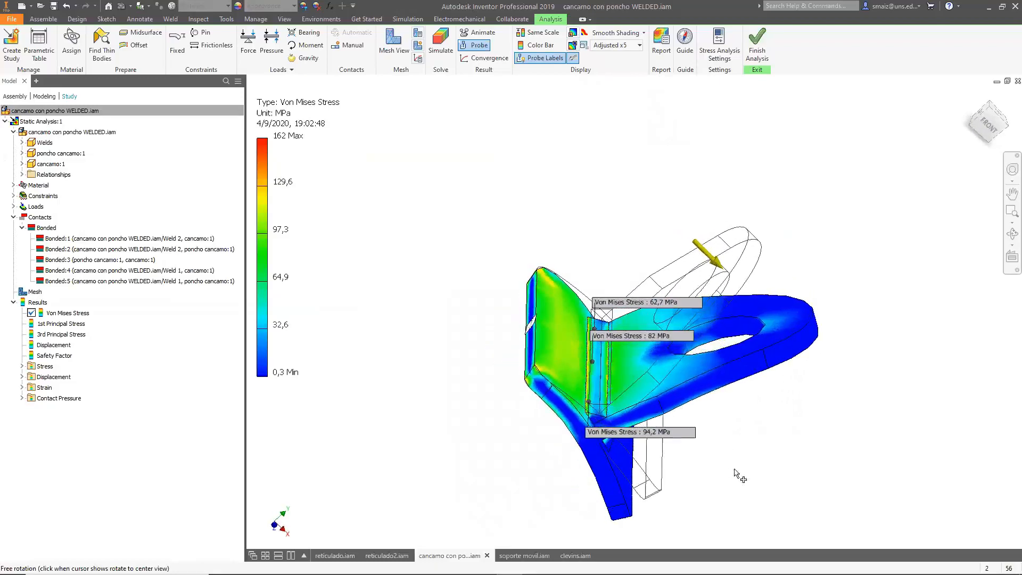
right_click(101, 263)
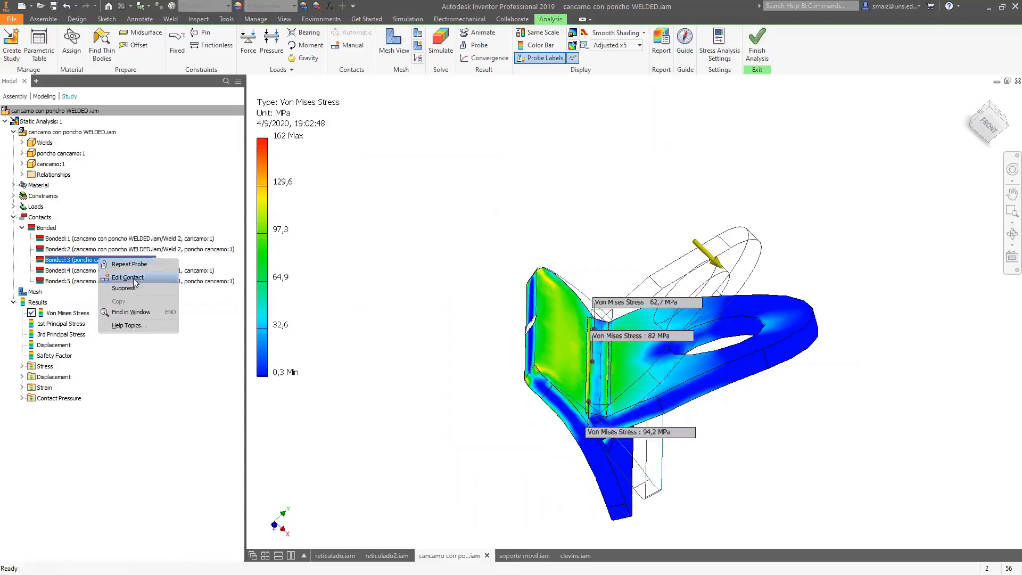
left_click(131, 287)
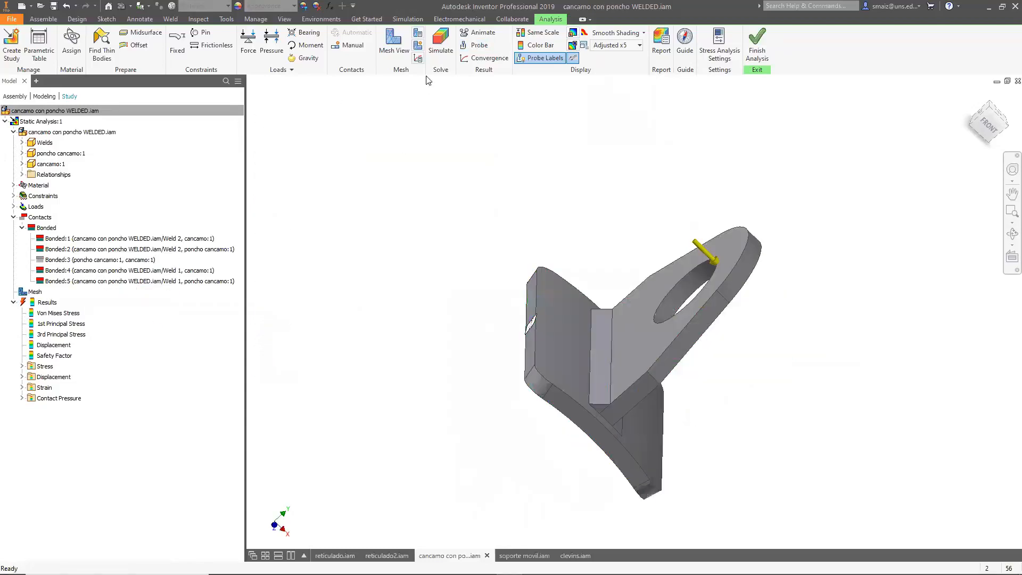
left_click(446, 45)
left_click(290, 296)
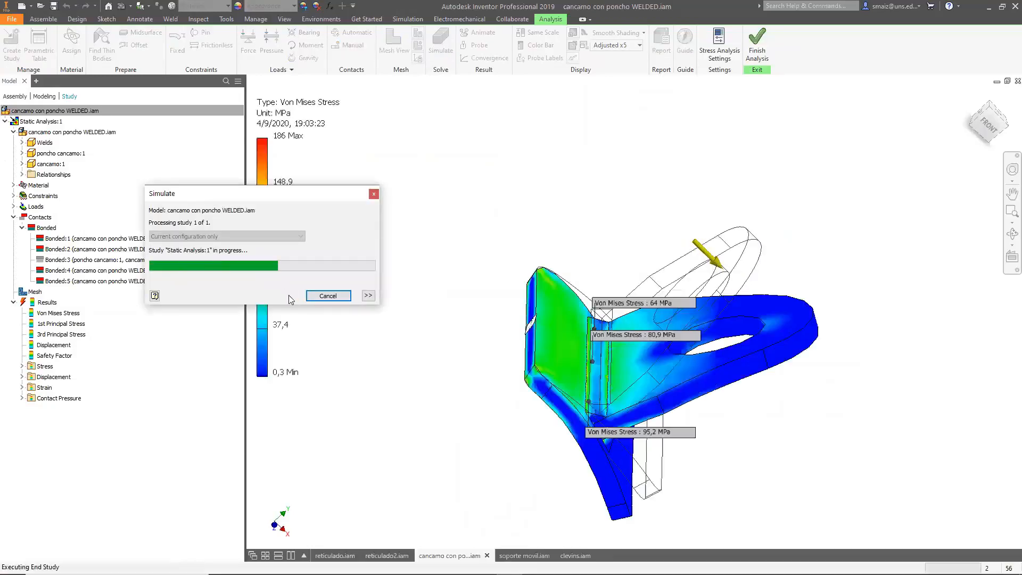
Orbit and zoom around the new Von Mises stress result to examine the welds and probed points.
middle_click_drag(714, 461, 646, 426, "shift")
left_click(108, 261)
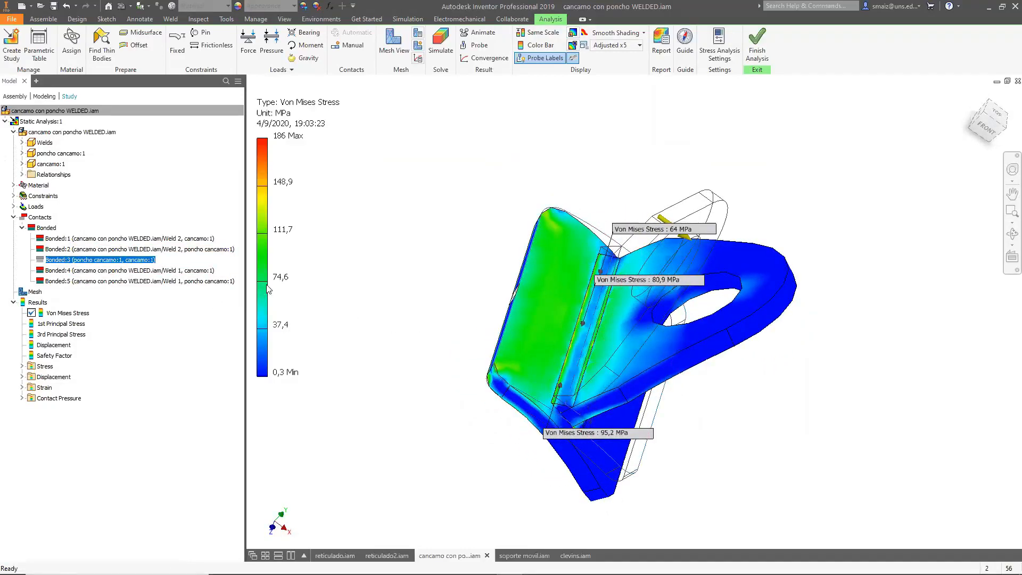
left_click(496, 305)
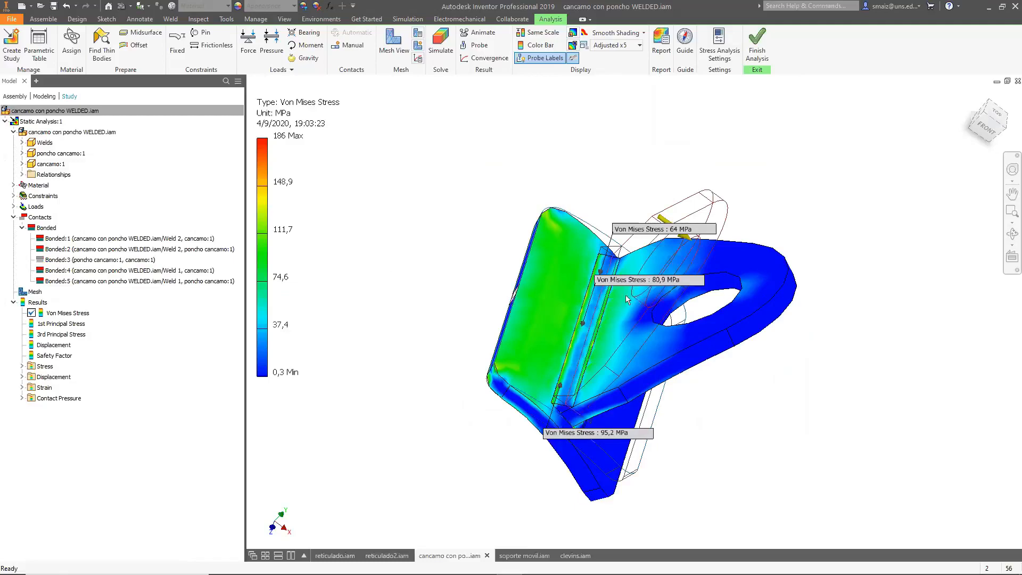
middle_click_drag(839, 406, 794, 311, "shift")
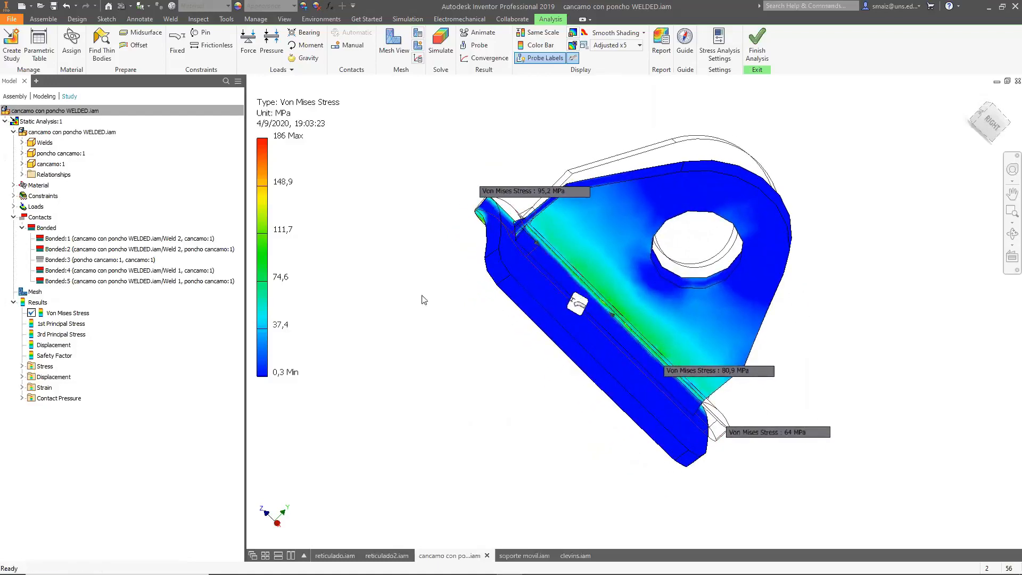
middle_click_drag(465, 326, 482, 372, "shift")
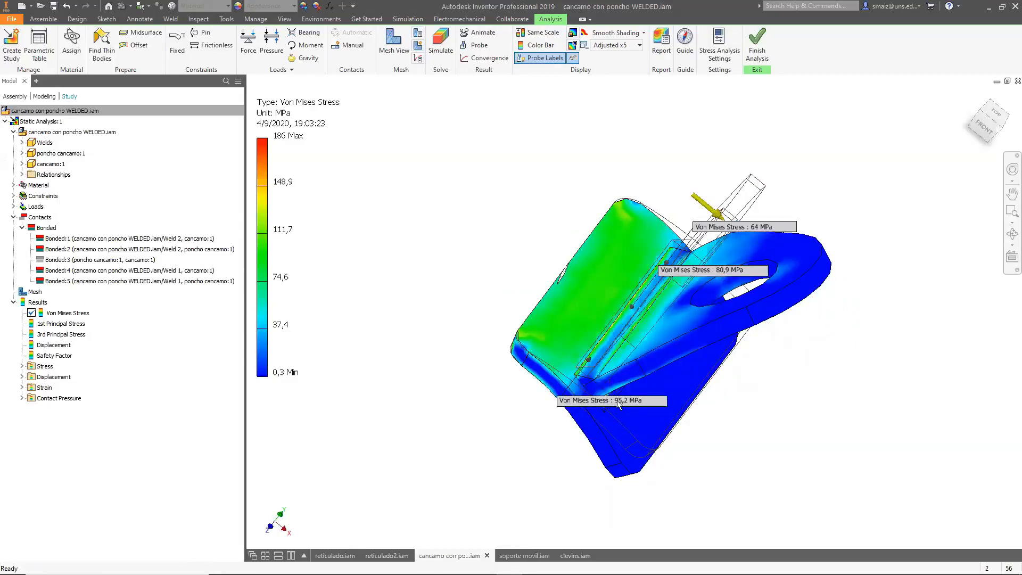
middle_click_drag(660, 300, 661, 323, "shift")
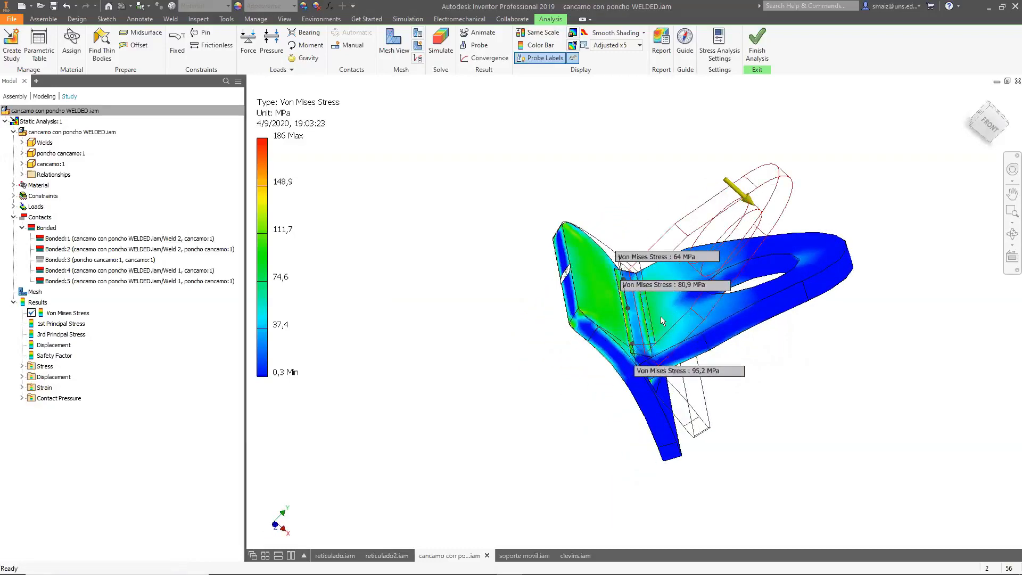
left_click(88, 261)
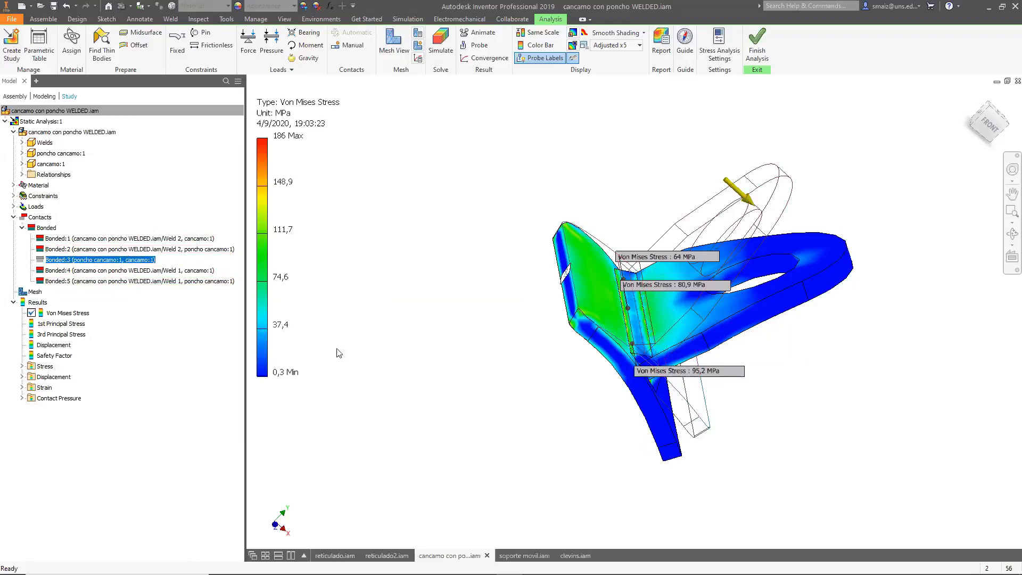
scroll(416, 386, "up", 2)
scroll(414, 382, "up", 3)
scroll(487, 387, "down", 3)
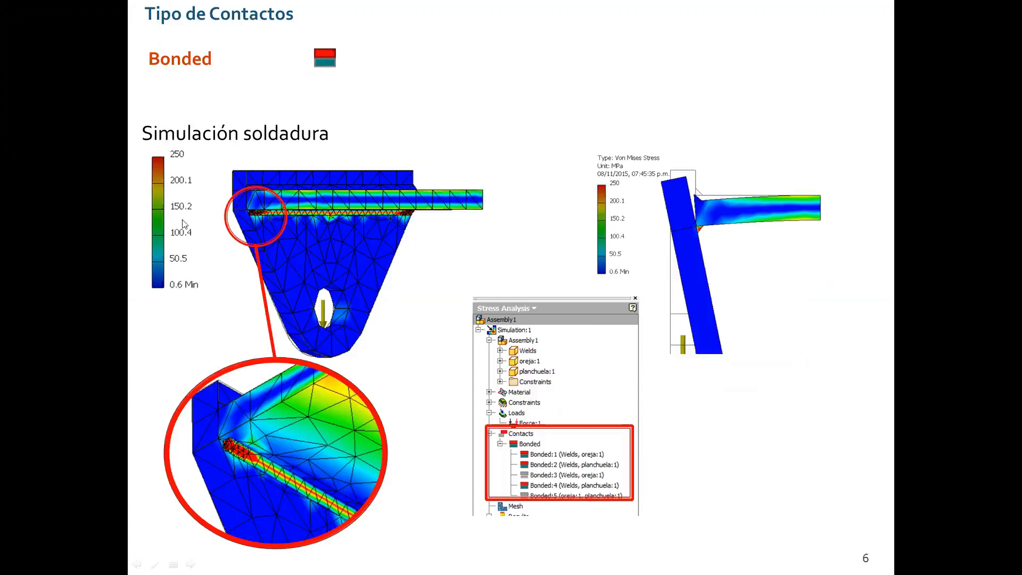
Switch to the clevins.iam assembly and orient its view to the back.
left_click(446, 293)
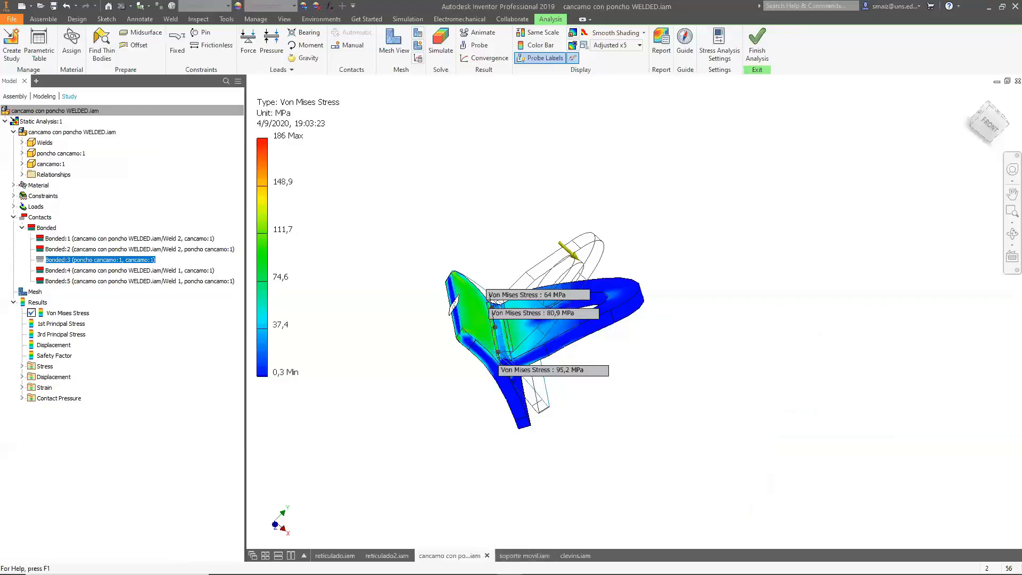
left_click(575, 556)
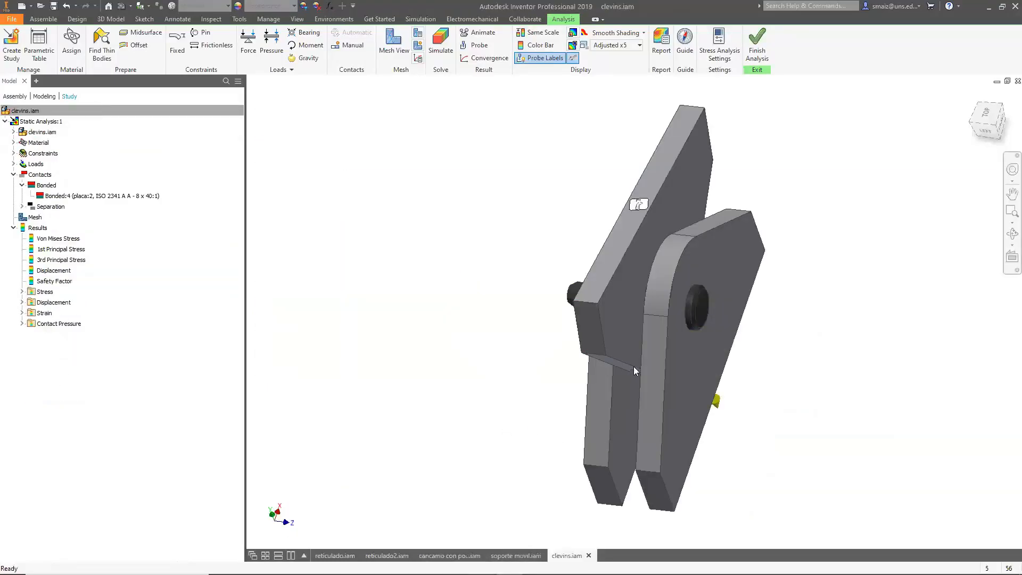
middle_click_drag(530, 422, 688, 422, "shift")
left_click(988, 122)
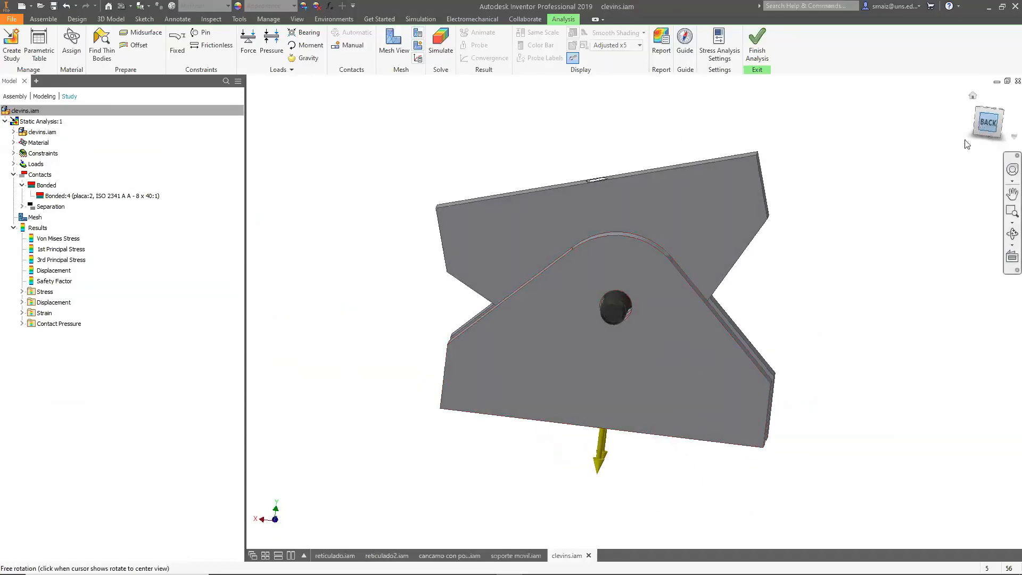
Examine the pin where it passes through the clevis plate hole.
scroll(616, 309, "up", 5)
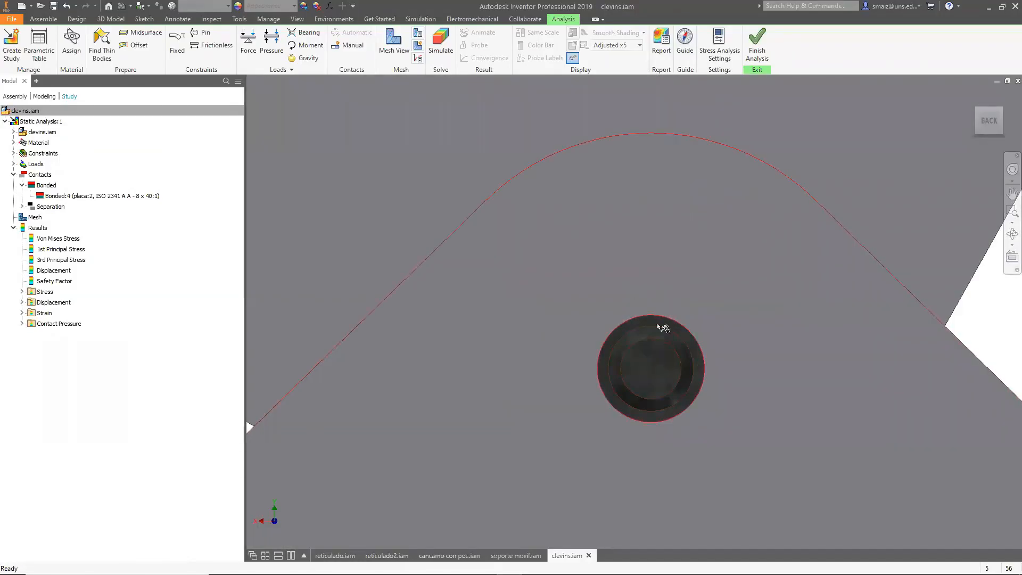
middle_click_drag(713, 362, 732, 361, "shift")
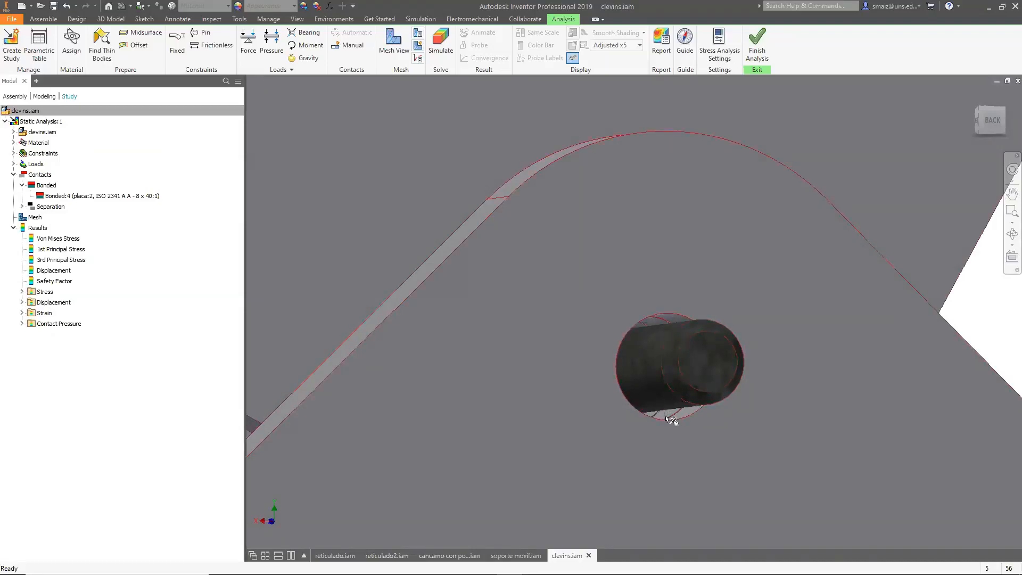
middle_click_drag(636, 436, 651, 452)
middle_click_drag(599, 417, 620, 421, "shift")
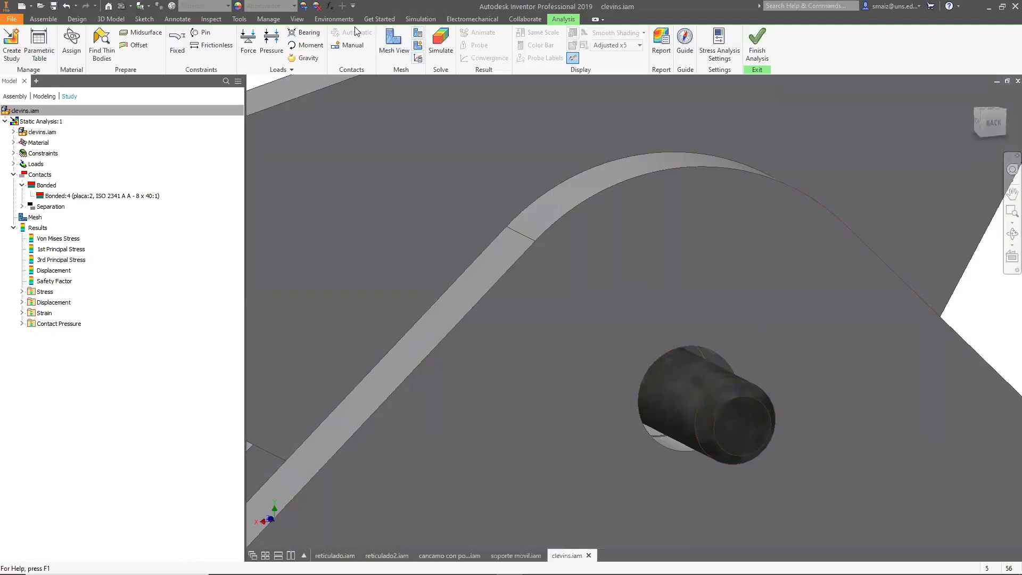
left_click(350, 45)
left_click(685, 408)
left_click(720, 369)
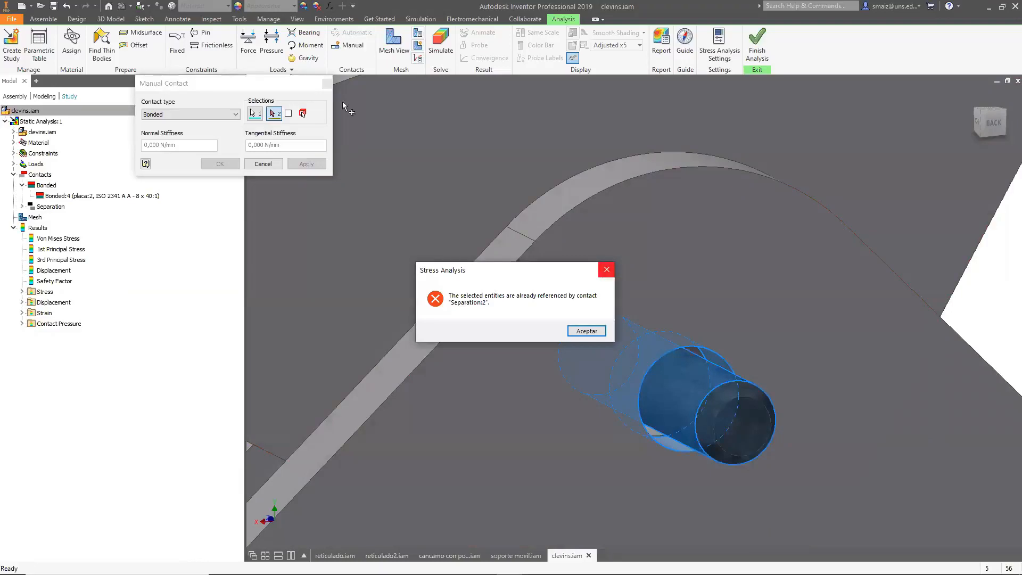
left_click(263, 164)
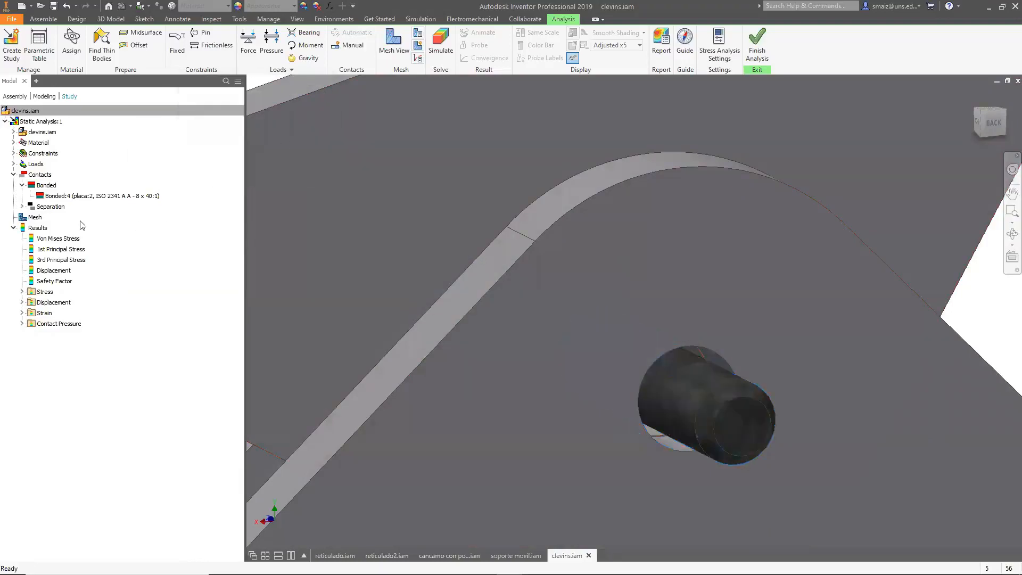
Change the Separation:2 contact between the ISO 2341 pin and placa:1 to Bonded.
left_click(22, 206)
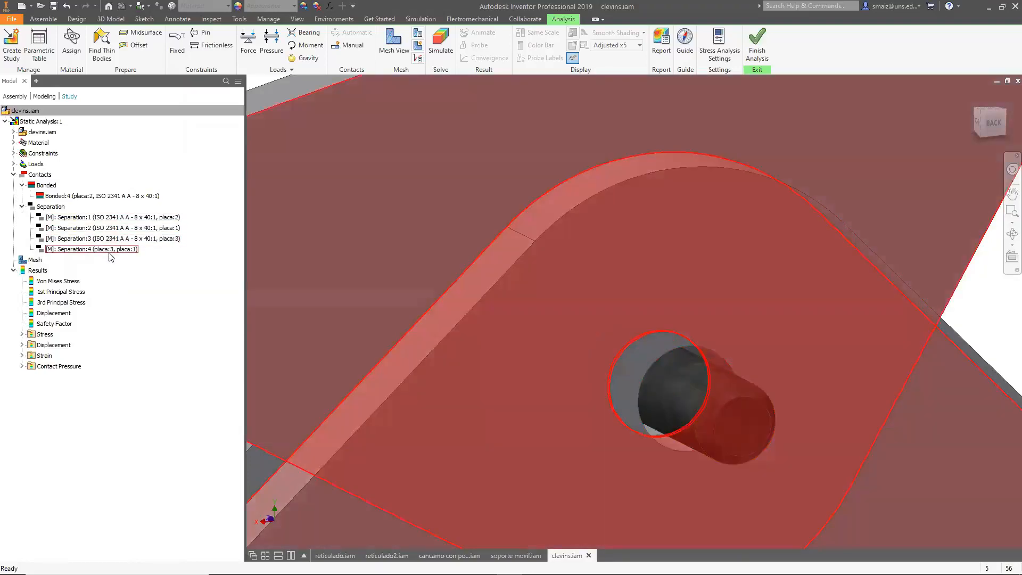
left_click(160, 217)
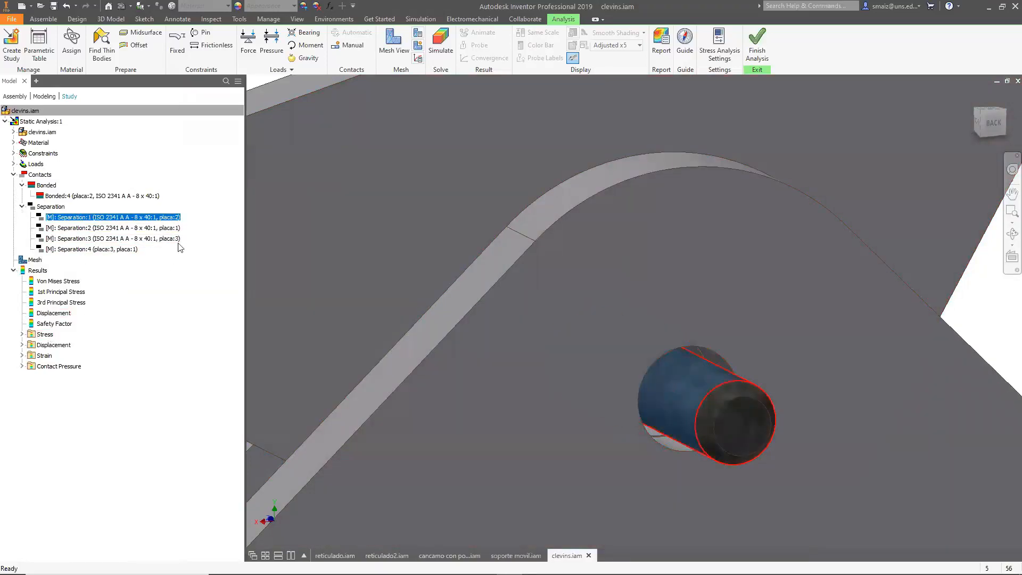
left_click(160, 228)
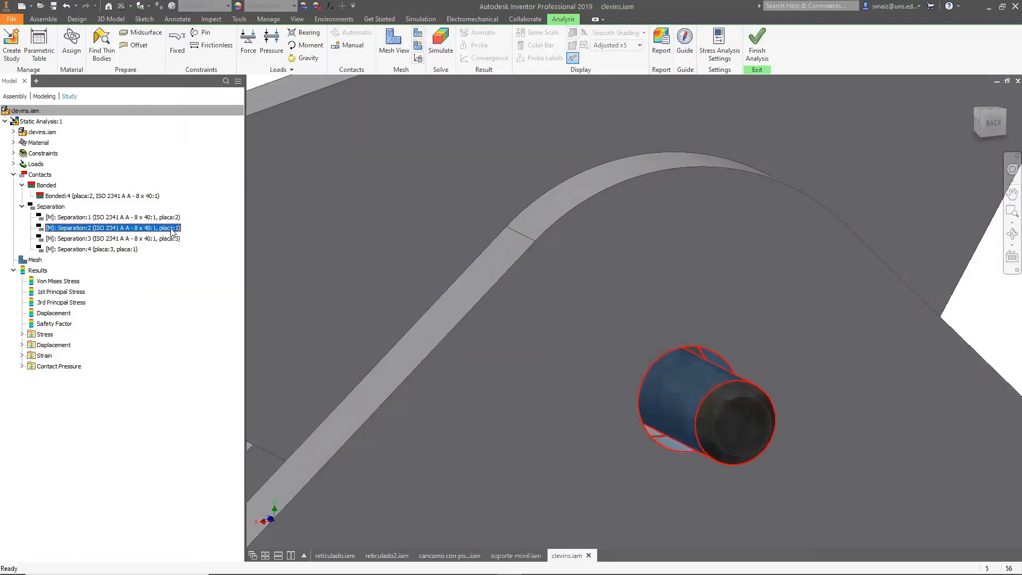
right_click(171, 232)
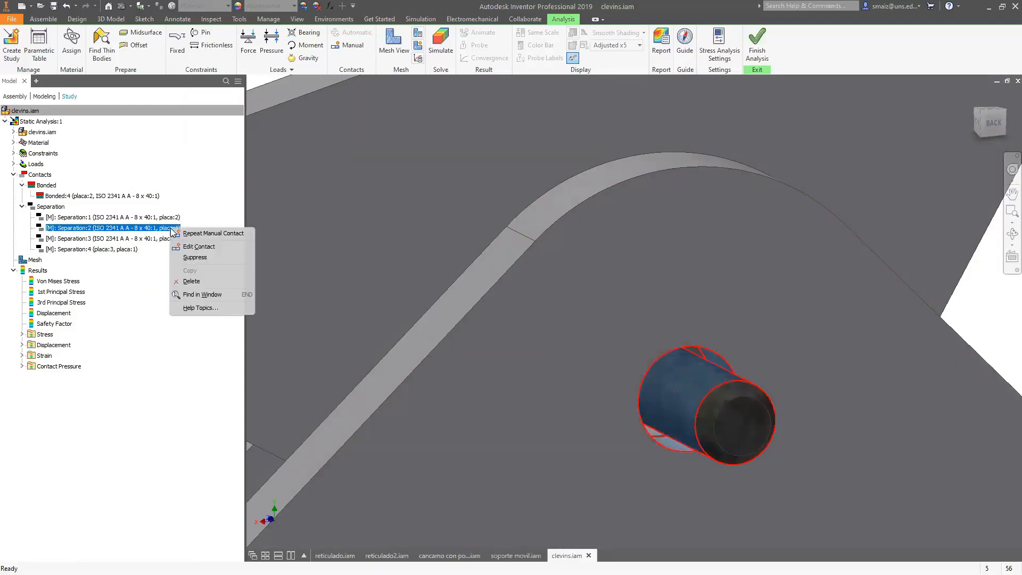
left_click(192, 249)
left_click(212, 114)
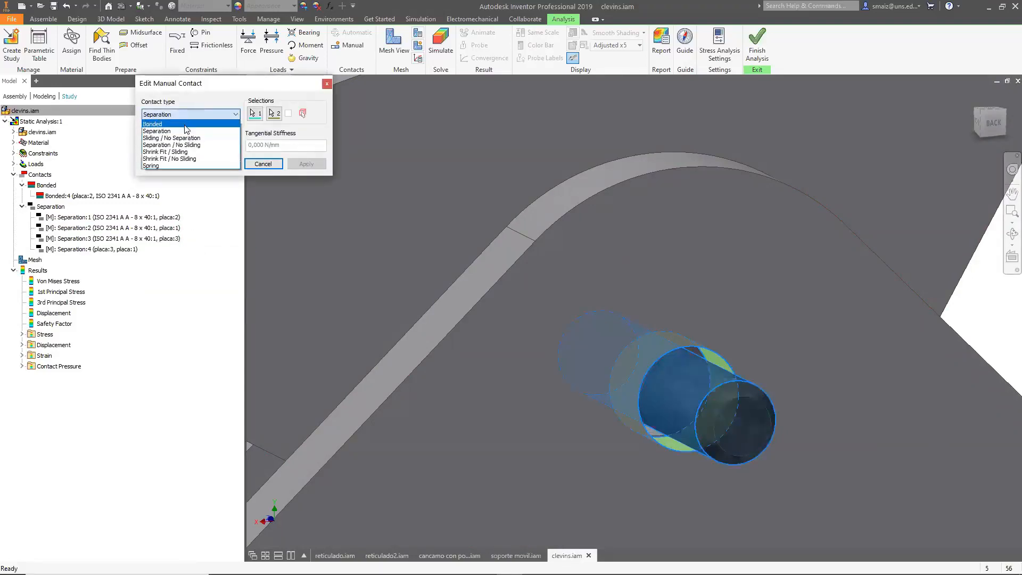
left_click(184, 124)
left_click(227, 165)
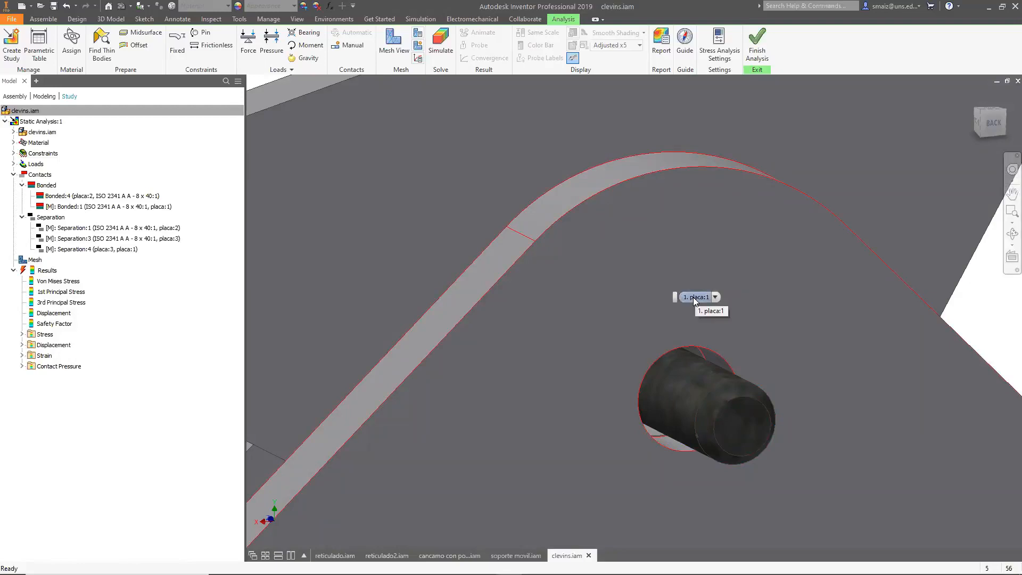
key("alt+Tab")
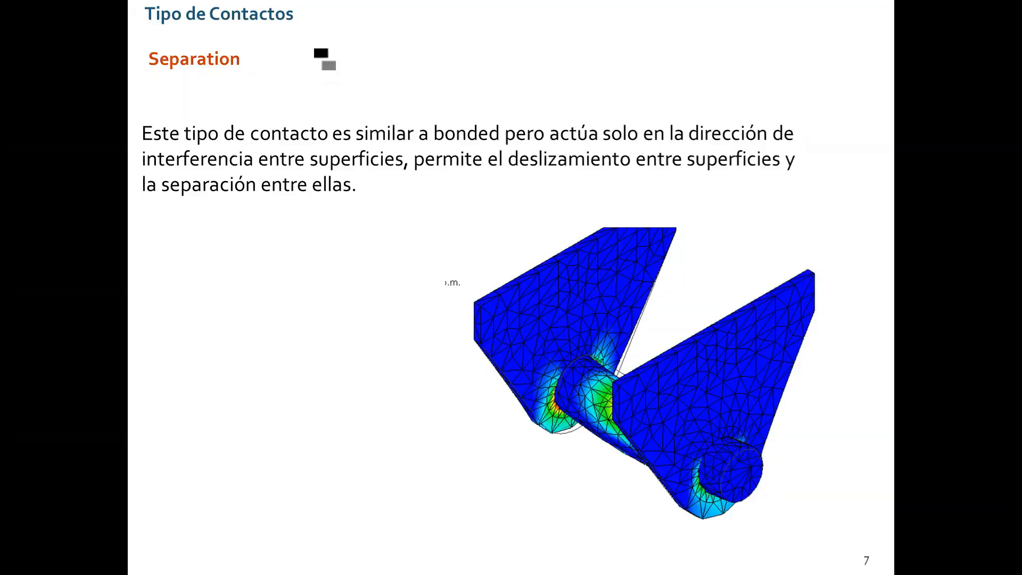
left_click(464, 347)
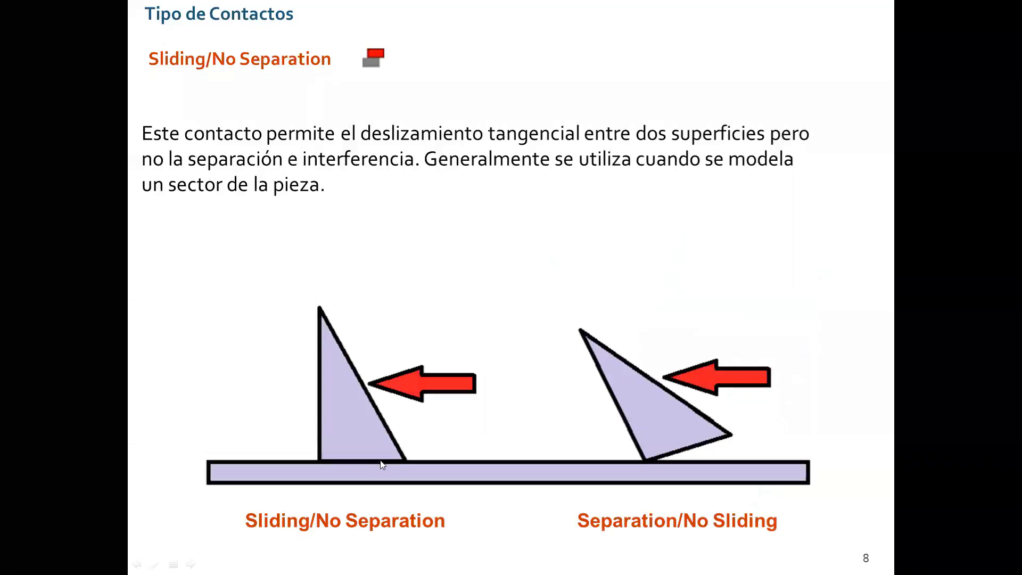
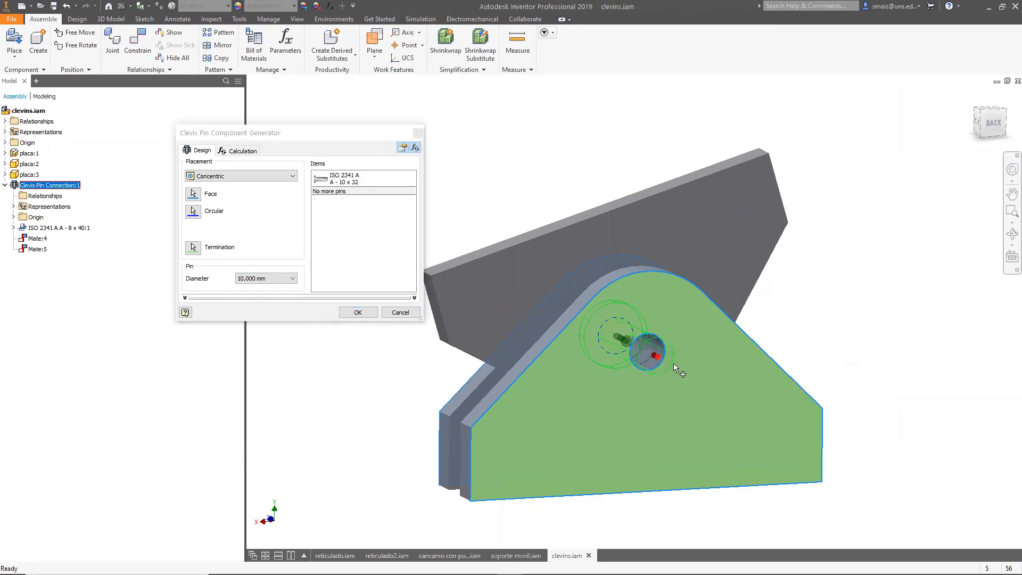
Apply the clevis pin generator settings with the 10 mm diameter ISO 2341 A pin.
left_click(367, 313)
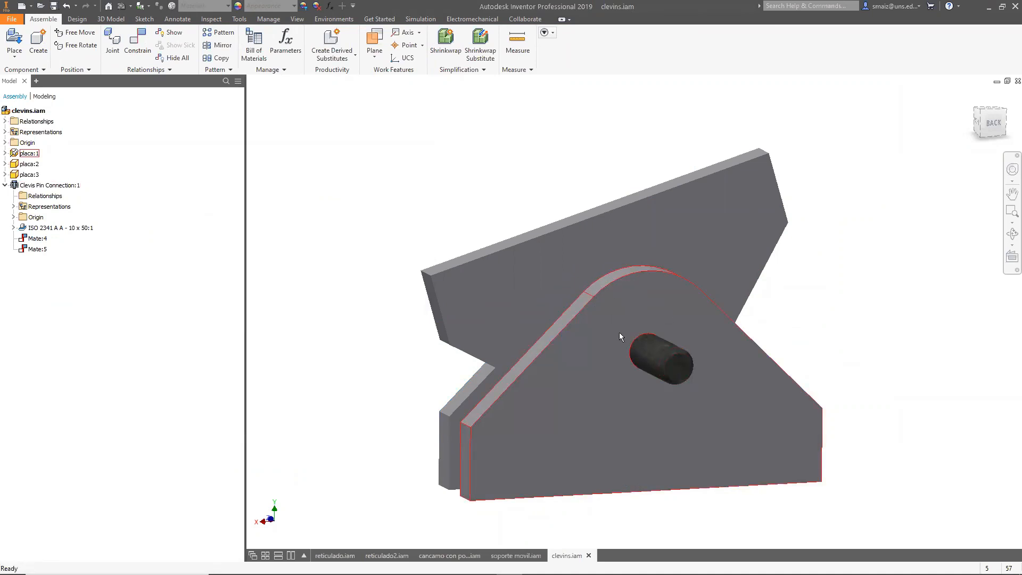
Open placa:1 for editing and set its Hole2 diameter to 9.95 mm.
mouse_move(620, 337)
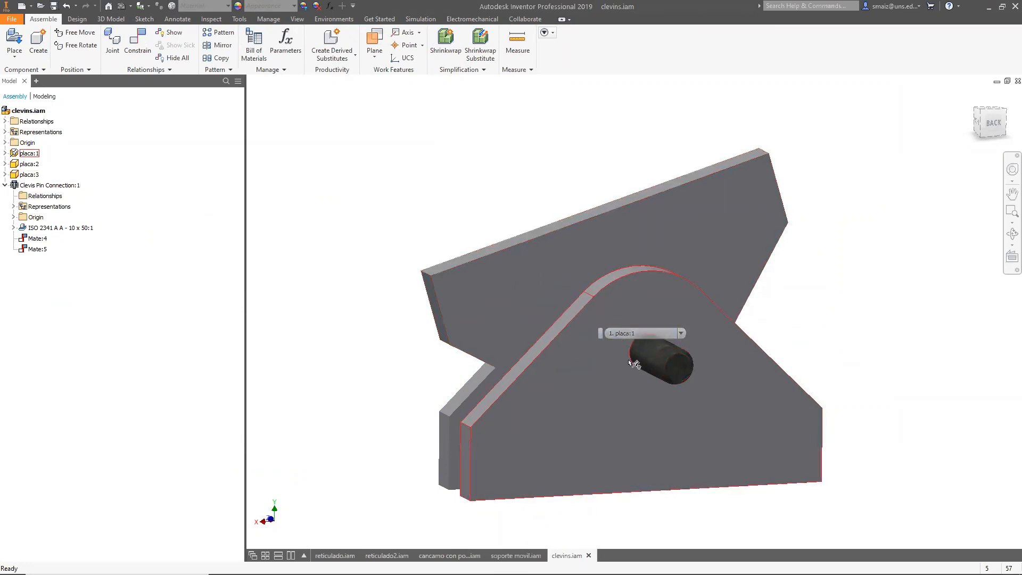
right_click(28, 155)
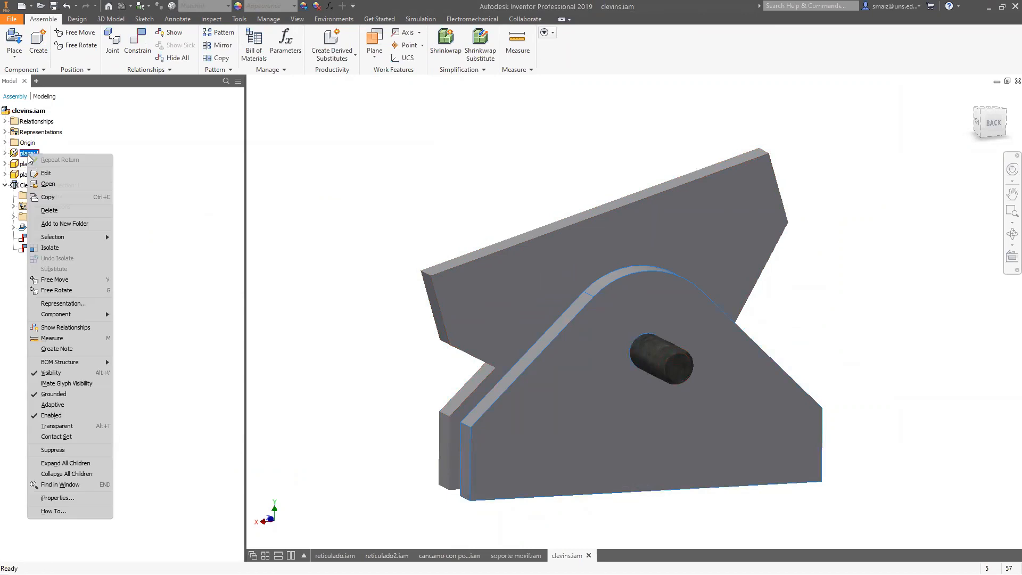
left_click(53, 184)
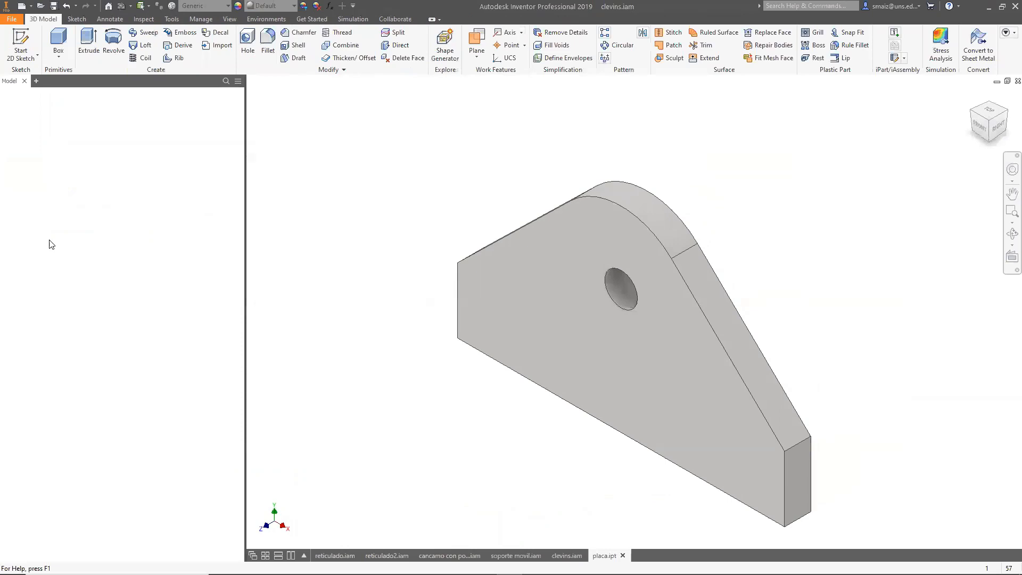
left_click(5, 137)
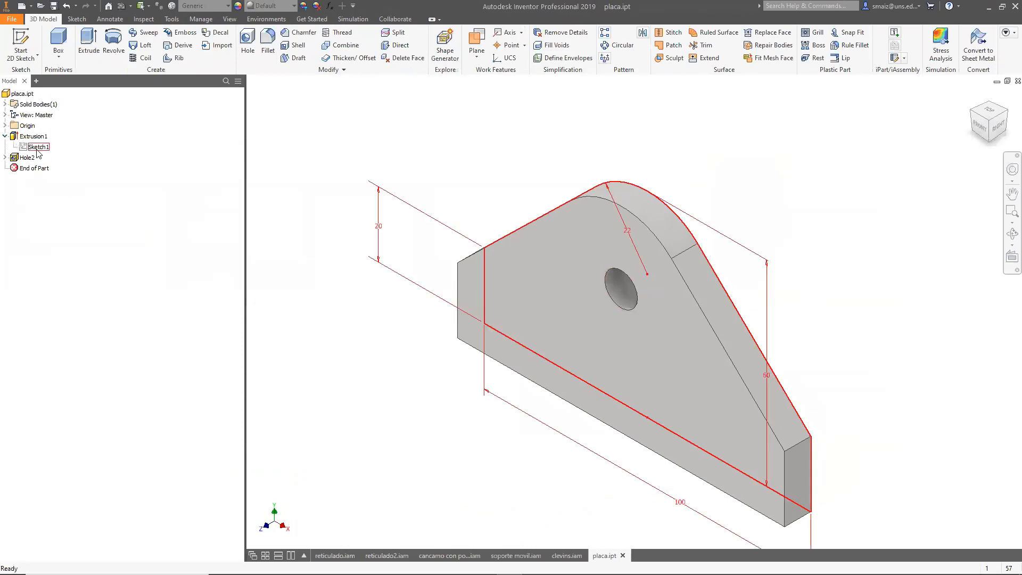
left_click(27, 157)
left_click(5, 158)
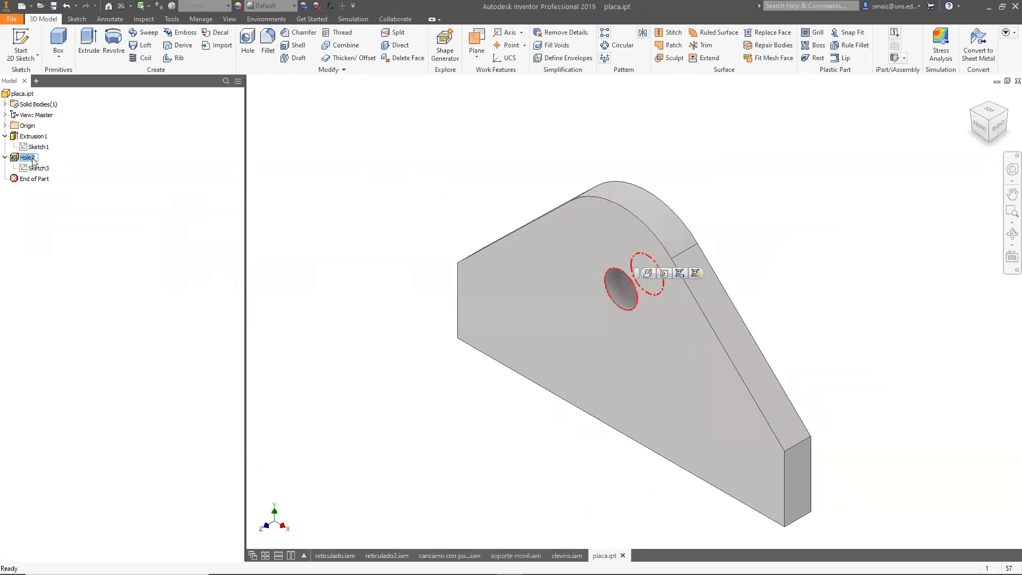
right_click(23, 162)
left_click(147, 170)
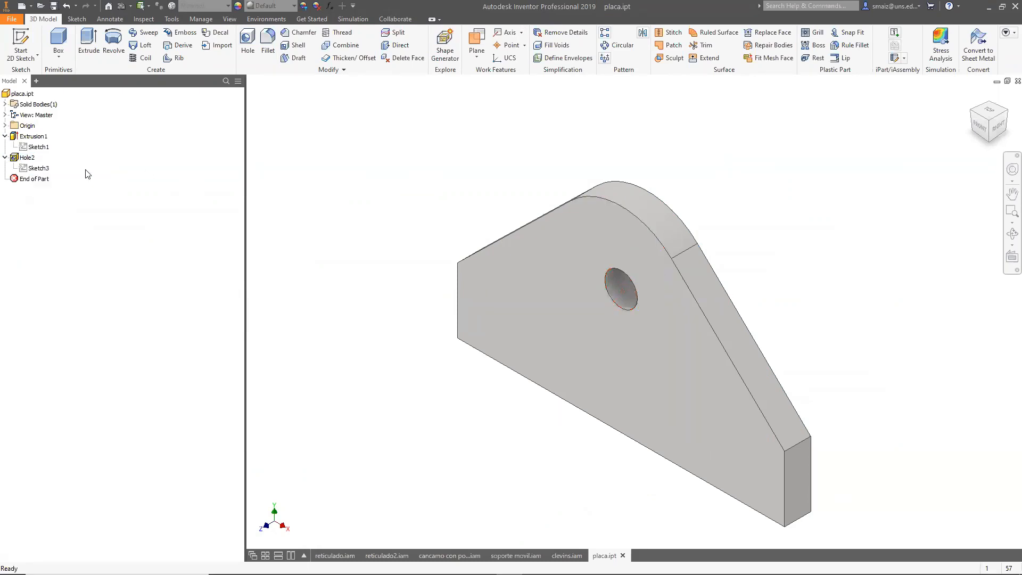
right_click(30, 162)
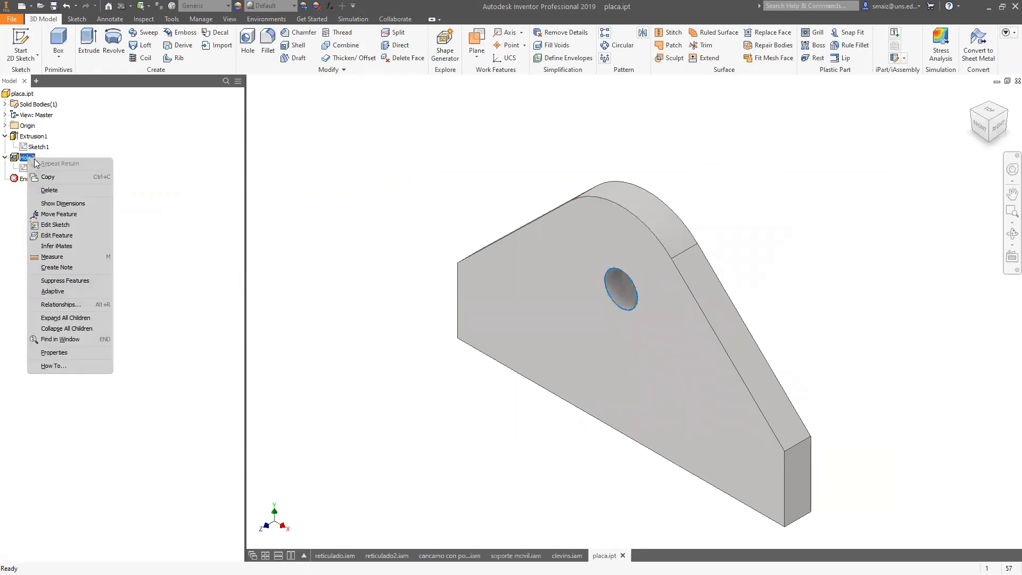
left_click(62, 236)
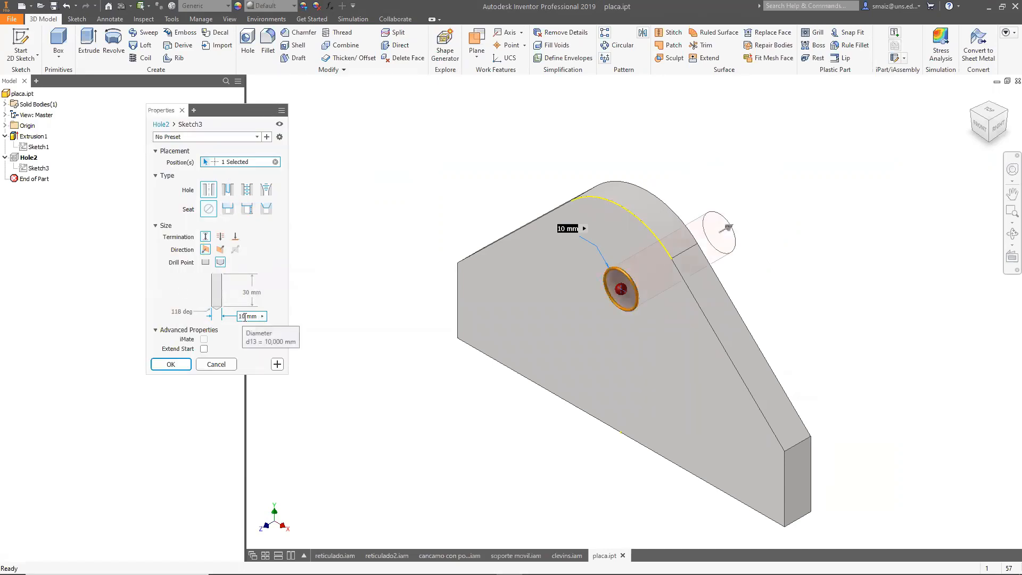
type("9")
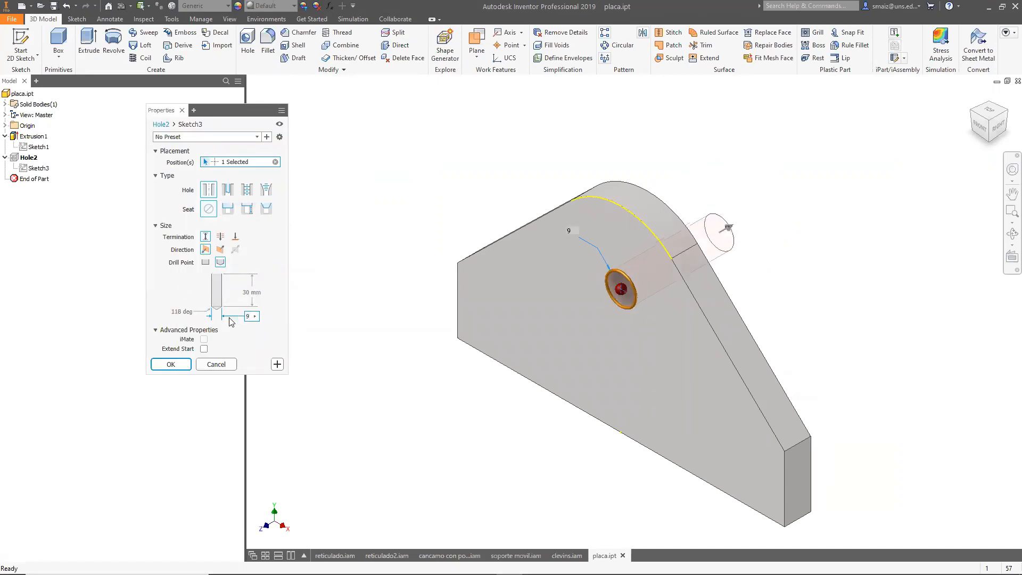
type(".95")
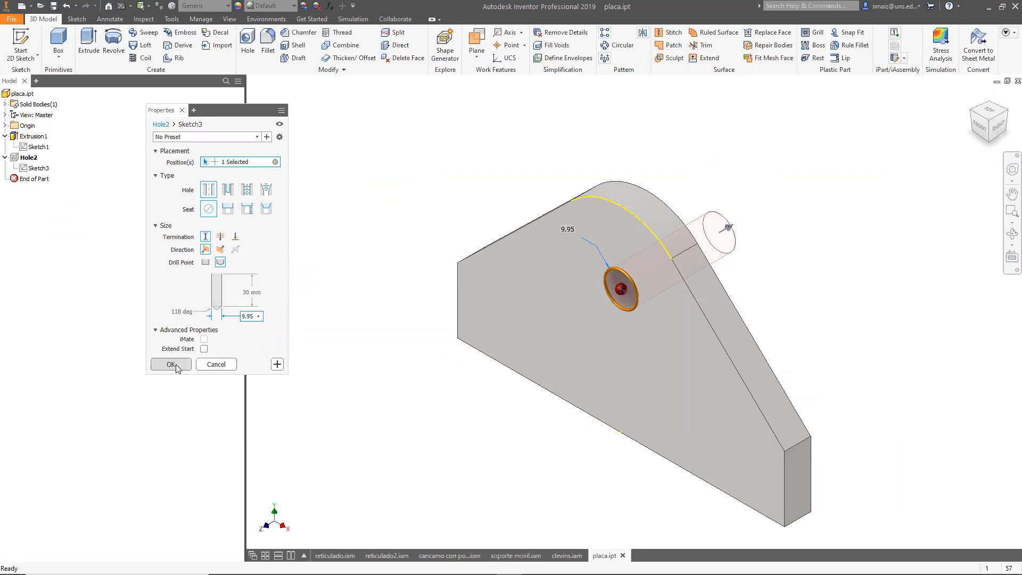
left_click(171, 366)
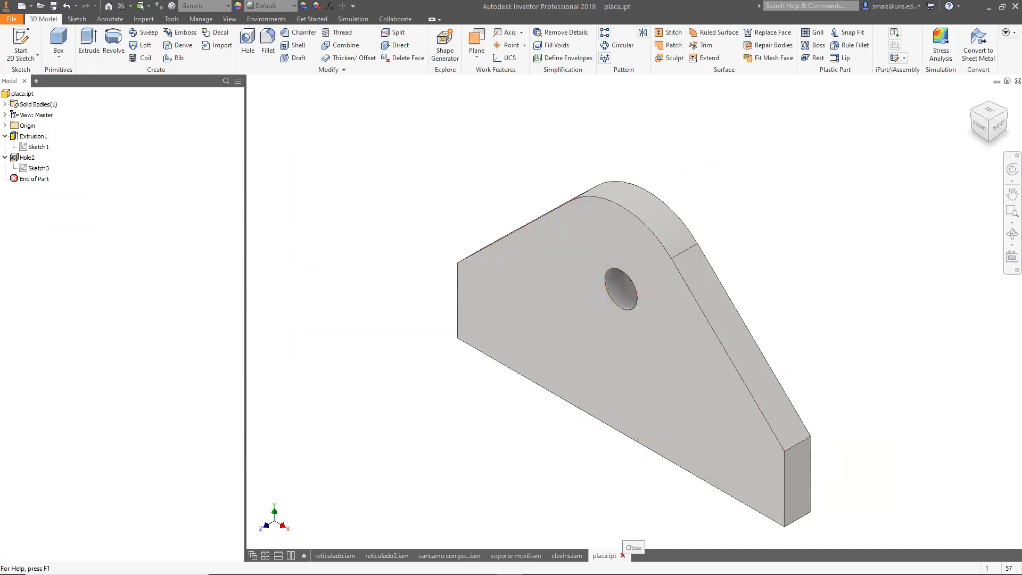
Save the plate part and return to the clevins.iam assembly.
left_click(54, 6)
left_click(567, 555)
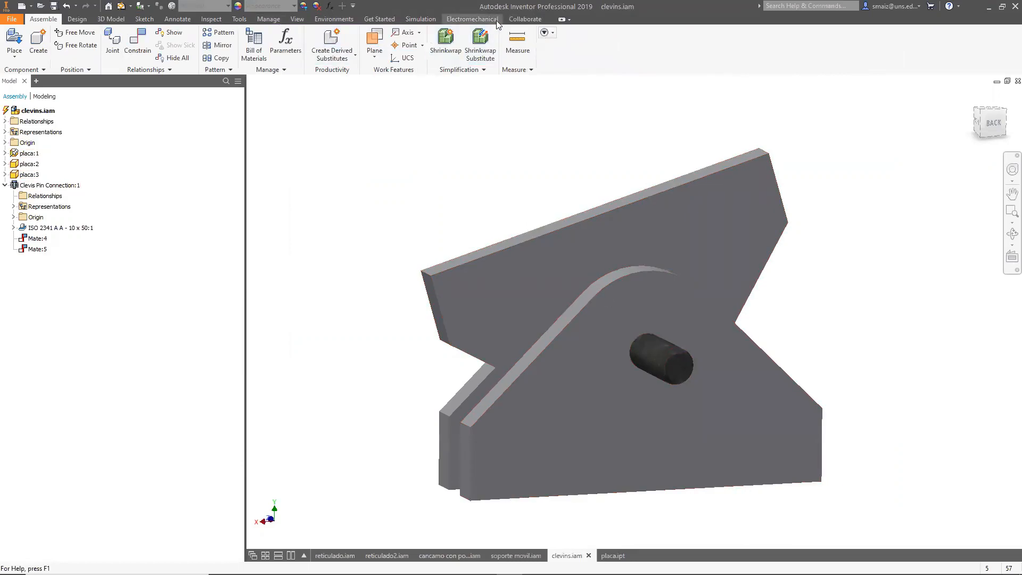
Enter the Stress Analysis environment for the clevis assembly.
left_click(420, 19)
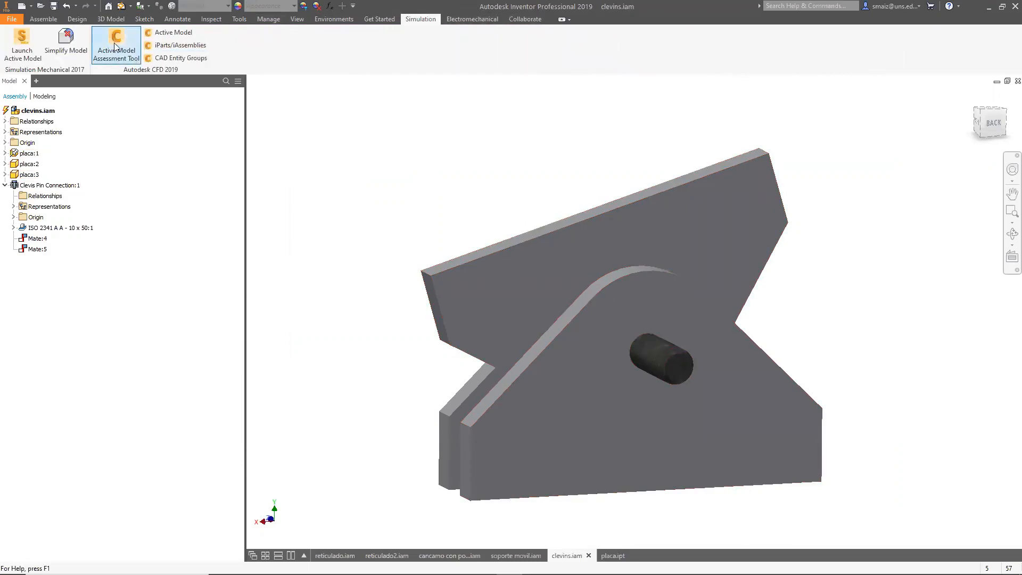
left_click(333, 19)
left_click(54, 40)
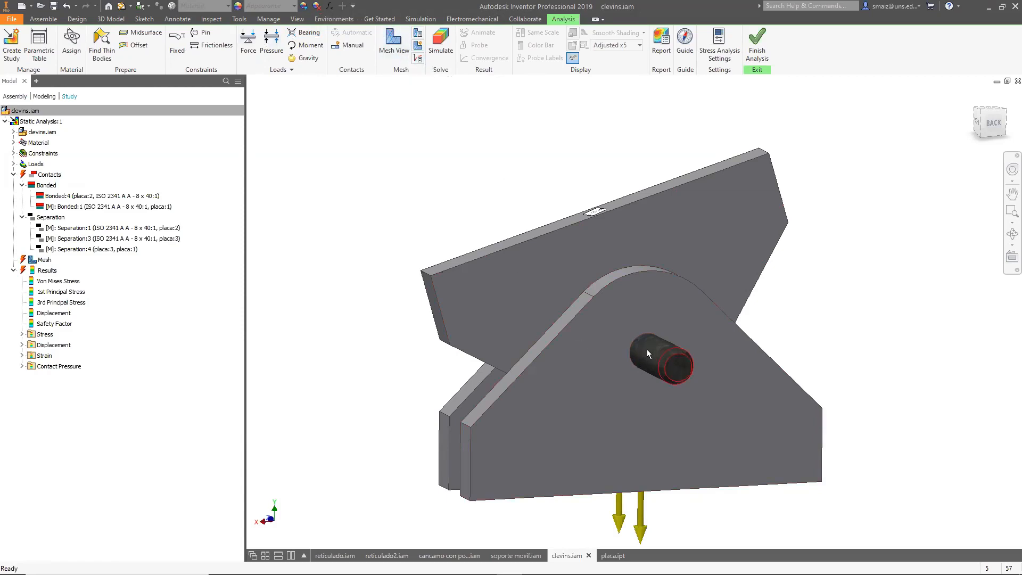
Change the Bonded:1 contact between the ISO 2341 pin and placa:1 to Shrink Fit / Sliding.
scroll(657, 348, "down", 5)
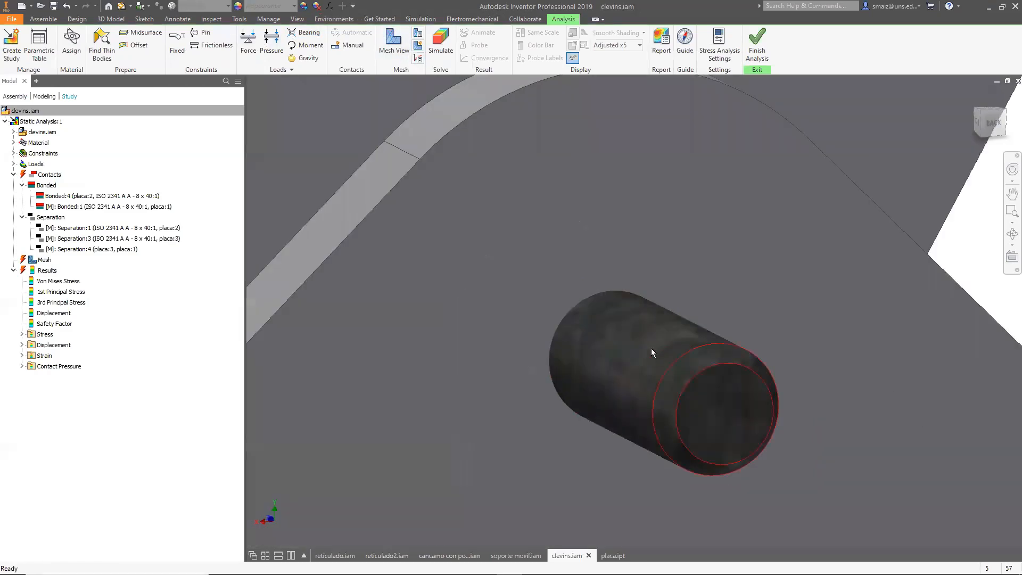
scroll(597, 316, "up", 3)
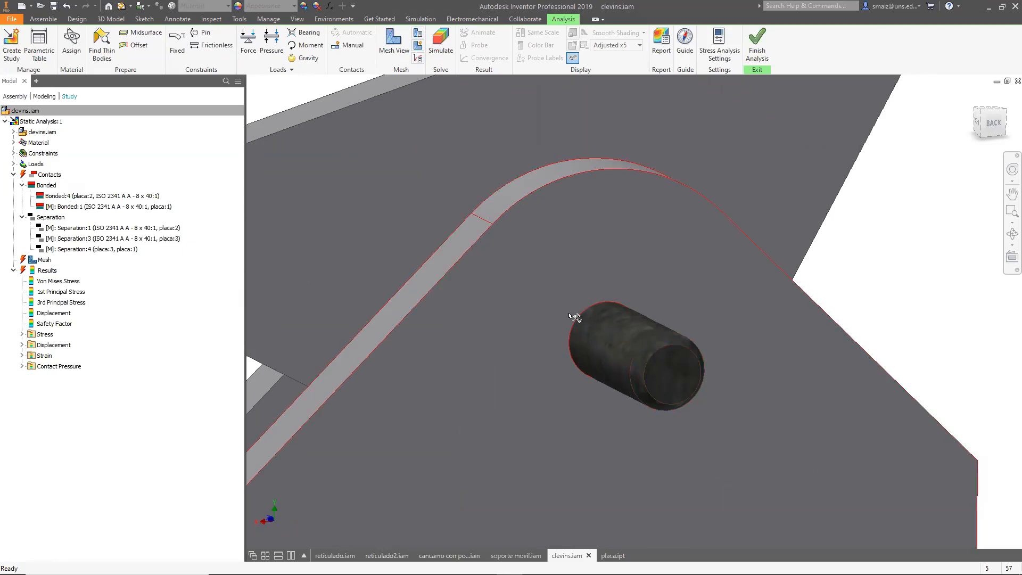
mouse_move(587, 333)
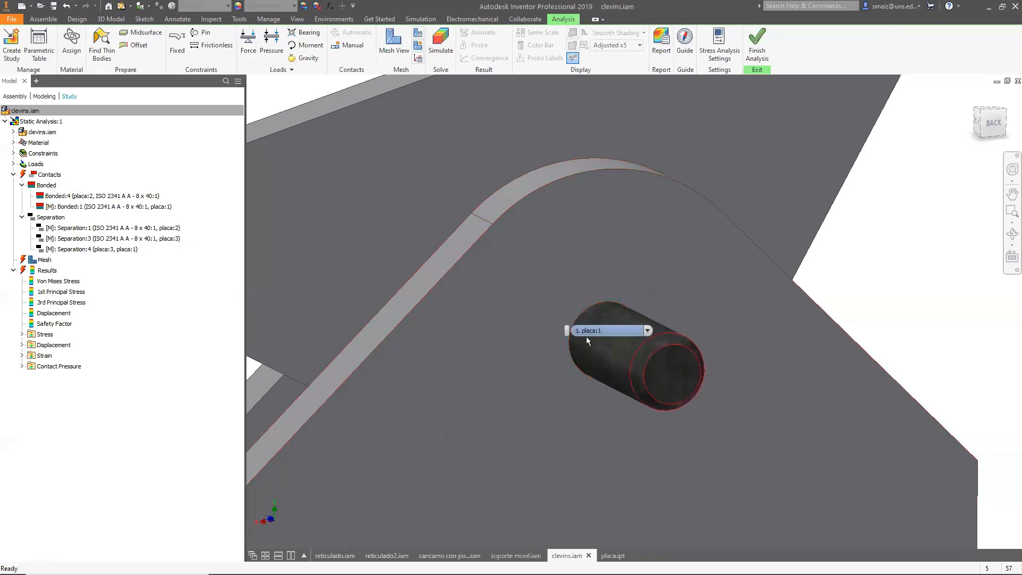
left_click(340, 47)
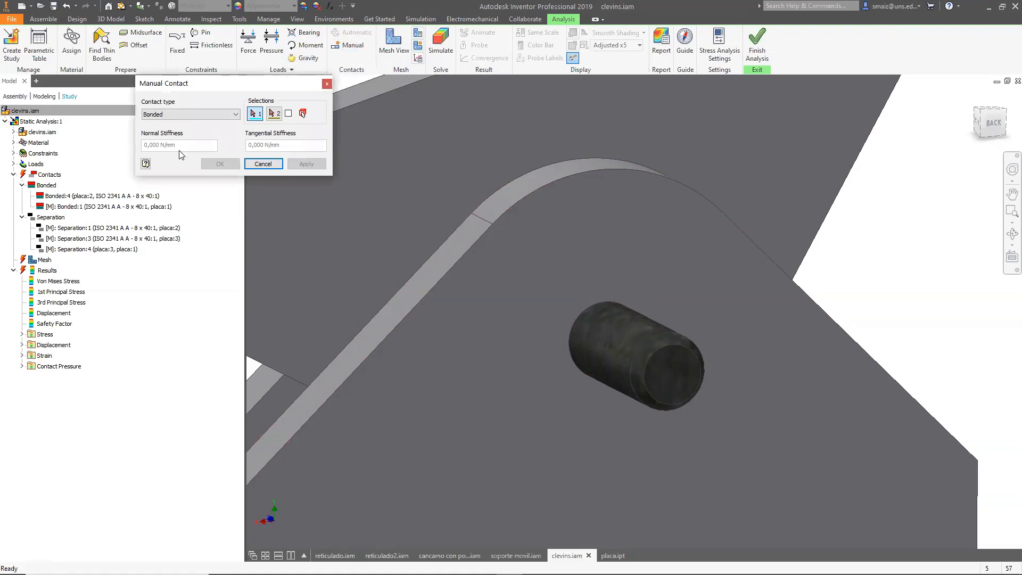
left_click(326, 83)
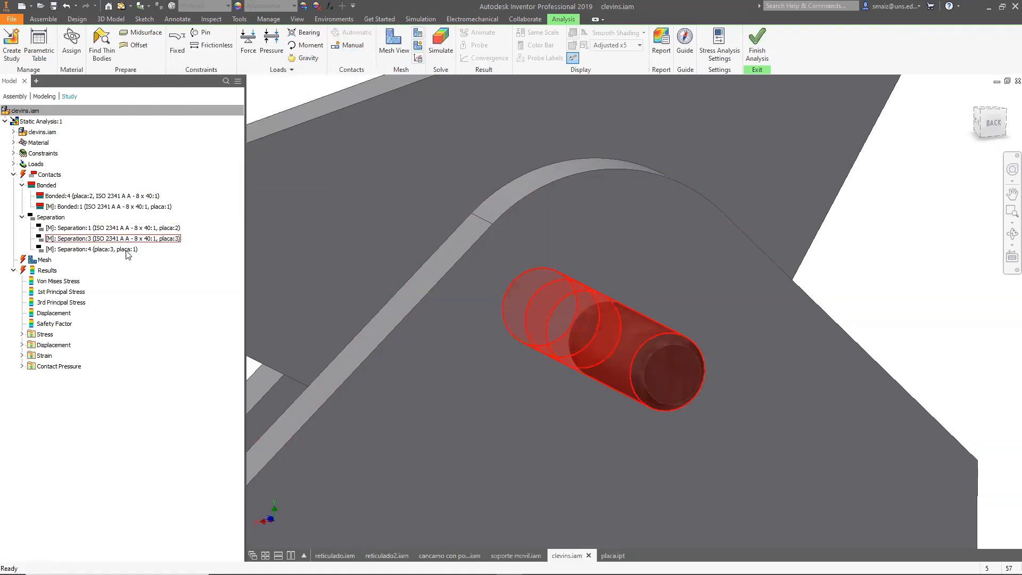
left_click(120, 207)
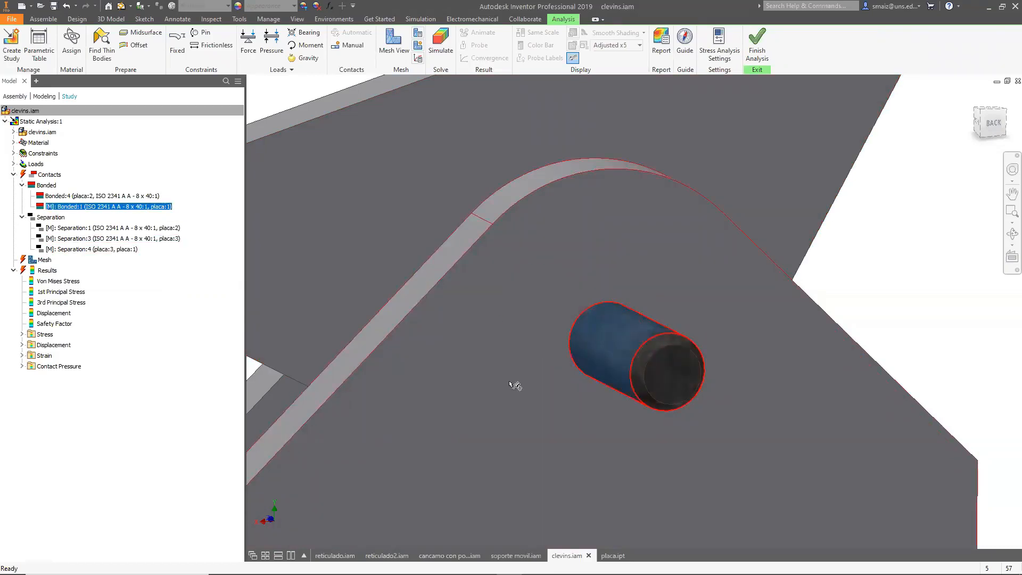
right_click(125, 208)
left_click(132, 222)
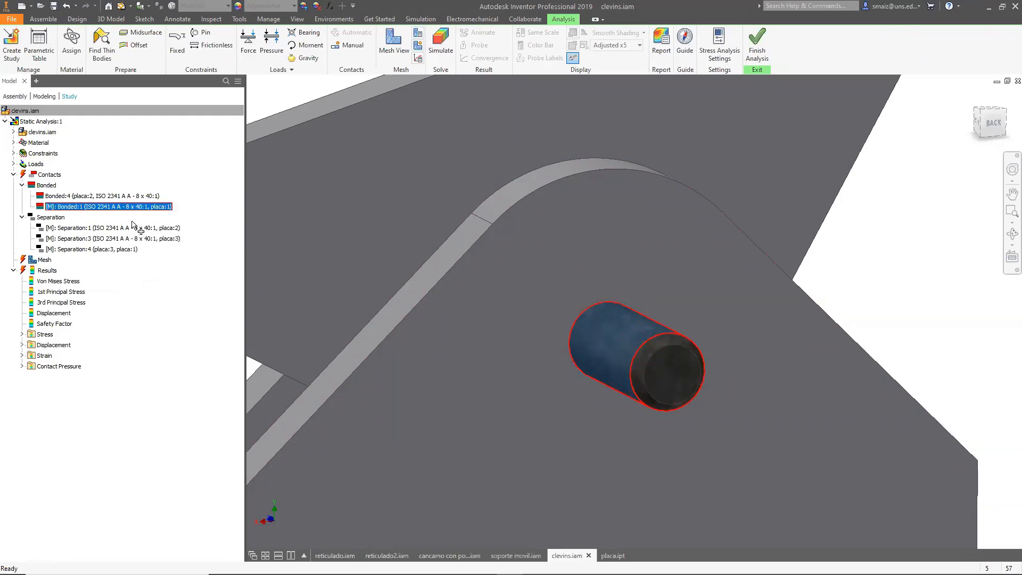
left_click(171, 115)
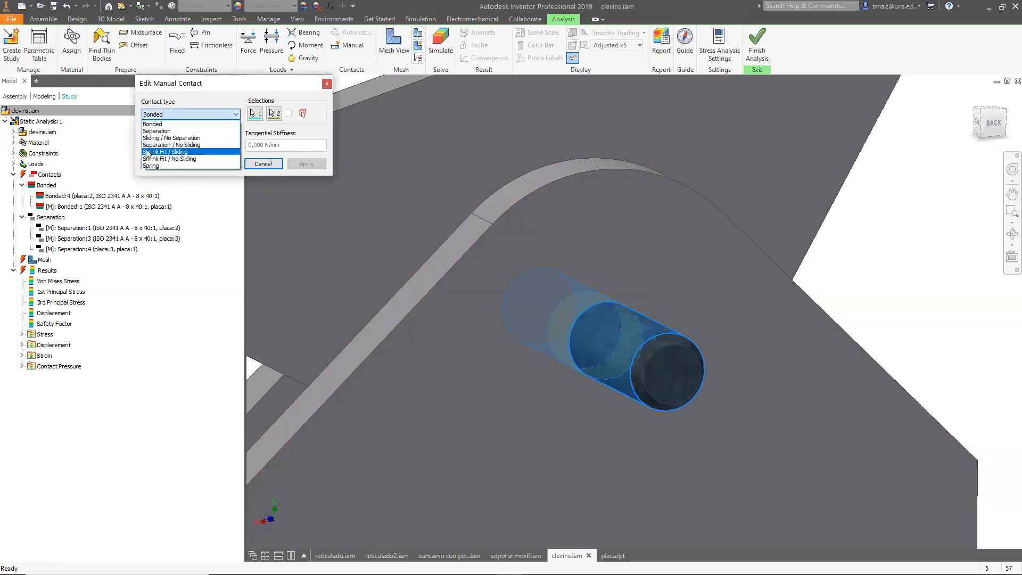
left_click(177, 152)
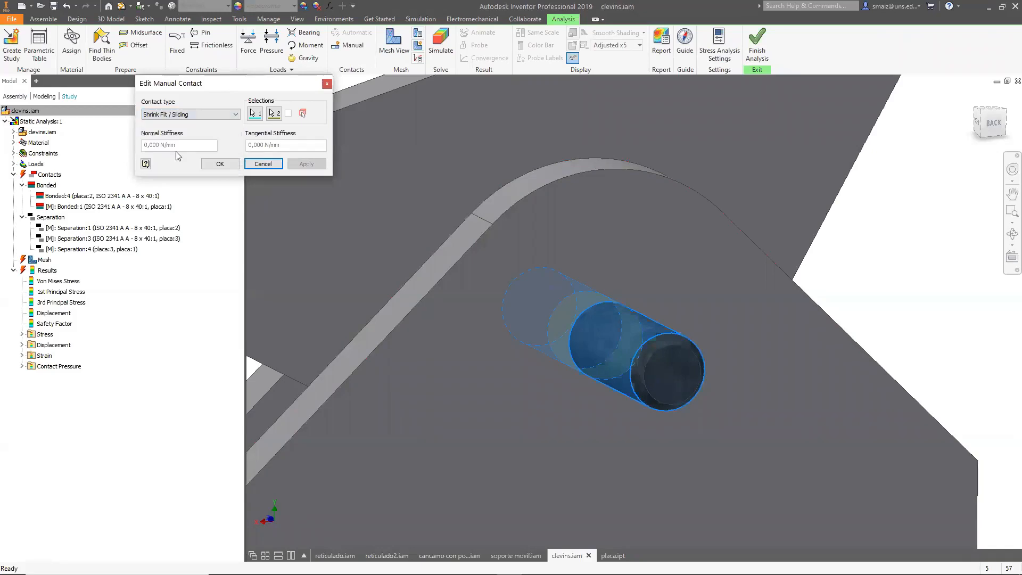
left_click(223, 164)
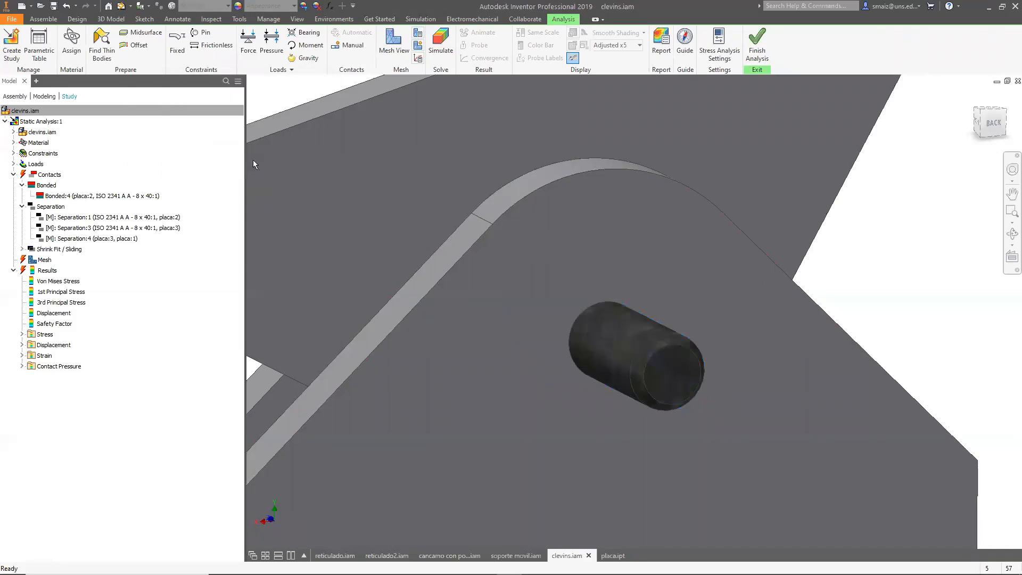
Run the static analysis simulation again, accepting the pending geometry updates.
left_click(441, 43)
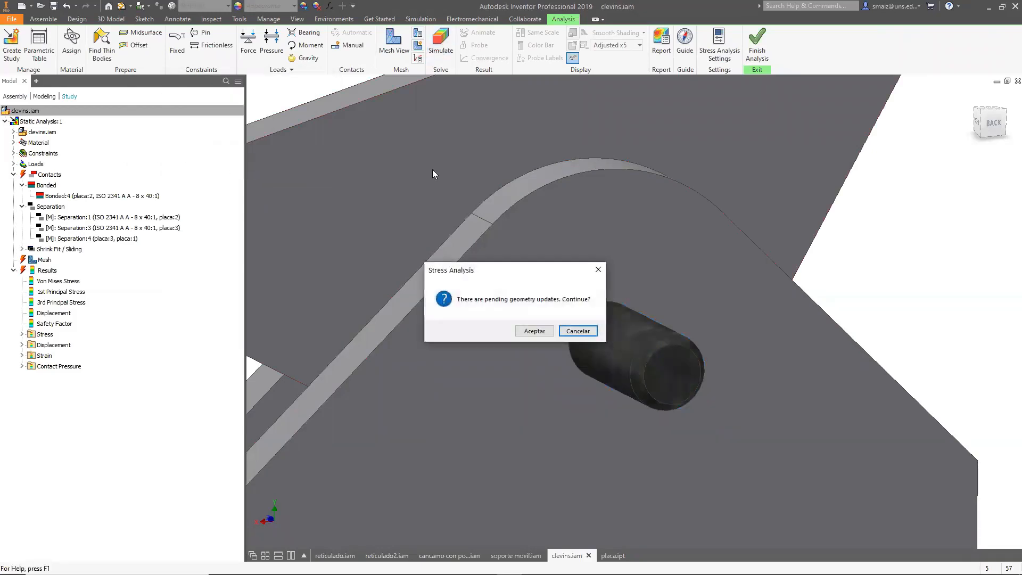
left_click(534, 331)
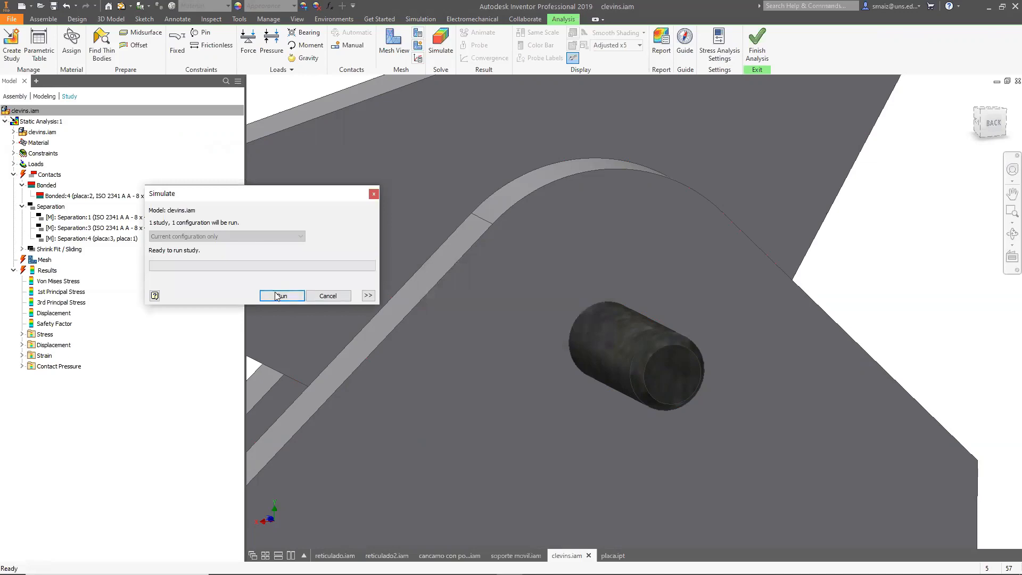
left_click(374, 194)
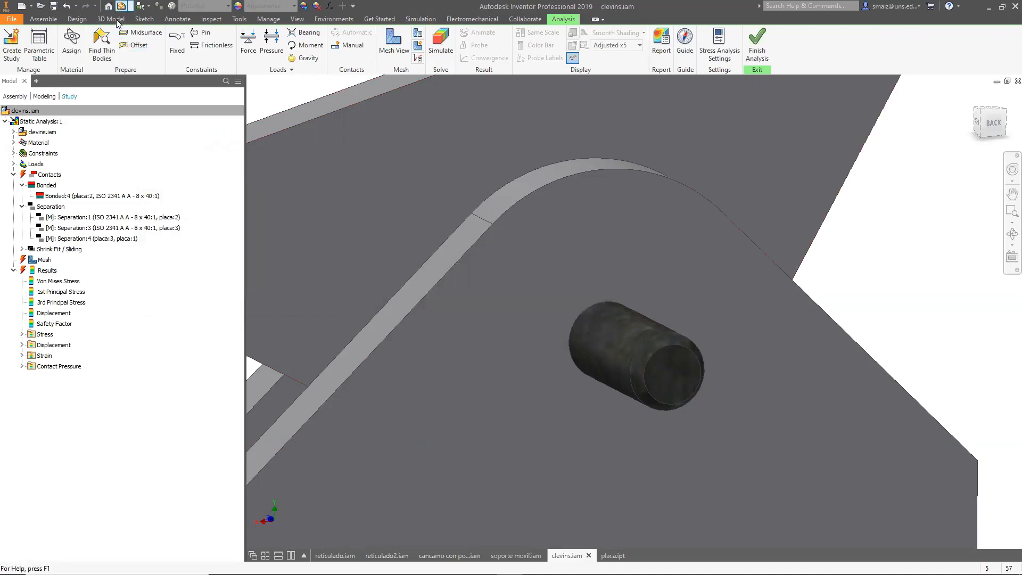
right_click(122, 7)
left_click(325, 207)
left_click(440, 43)
left_click(282, 296)
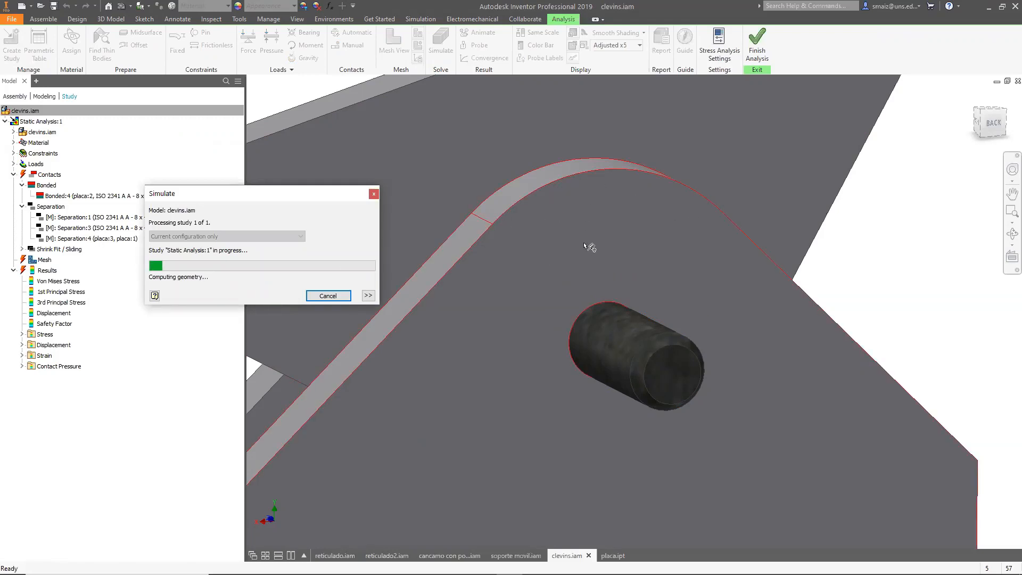
Orbit and zoom around the Von Mises stress result to examine the stress around the pin hole.
scroll(924, 240, "up", 5)
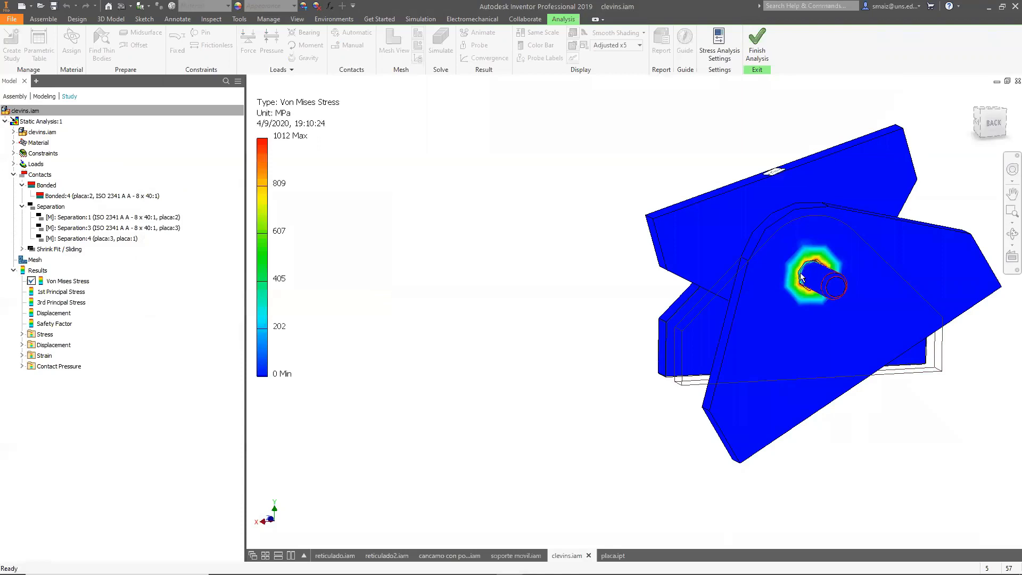
scroll(805, 277, "down", 5)
scroll(805, 276, "down", 3)
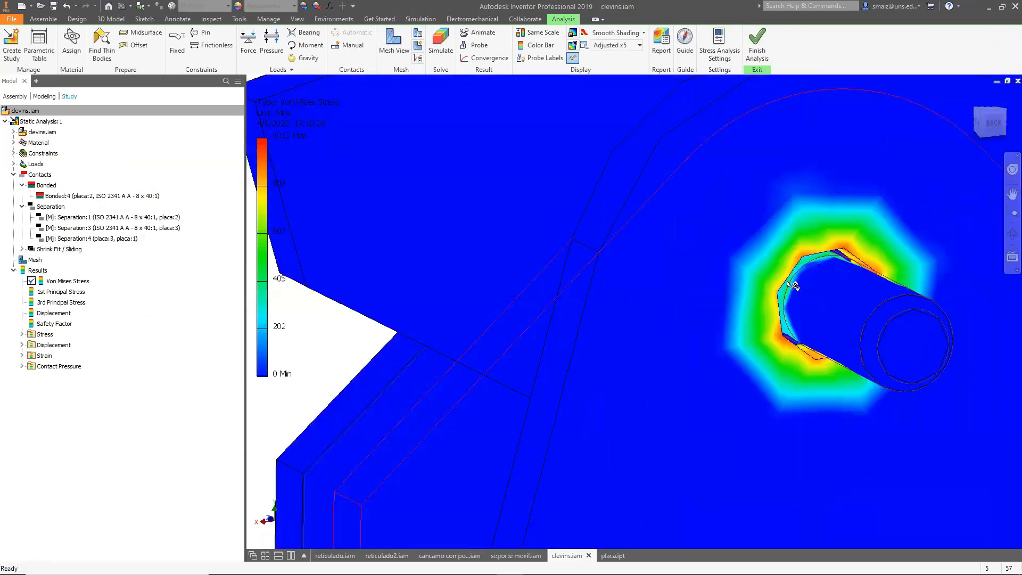
scroll(366, 296, "up", 5)
middle_click_drag(366, 317, 566, 273, "shift")
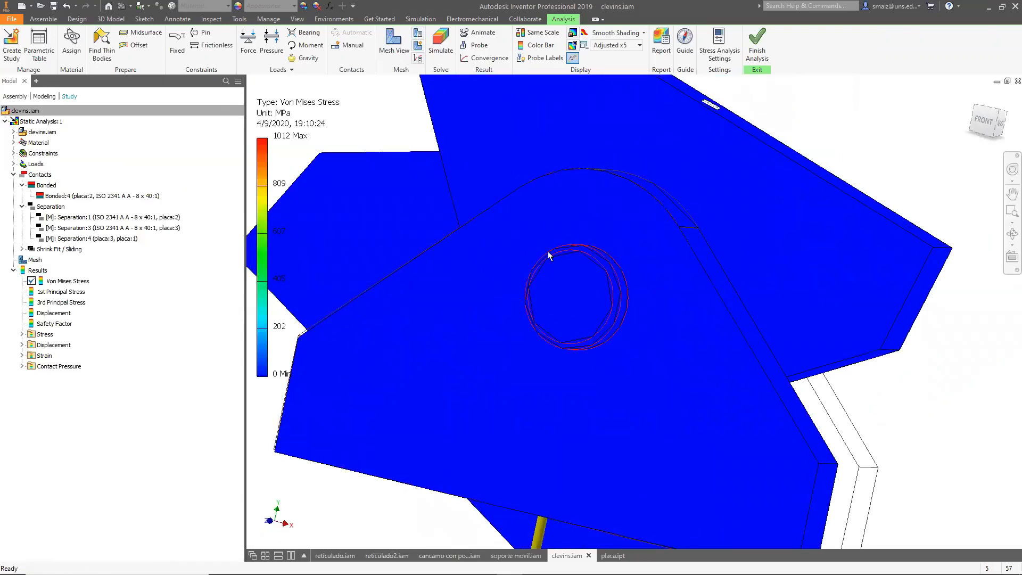
scroll(586, 306, "up", 5)
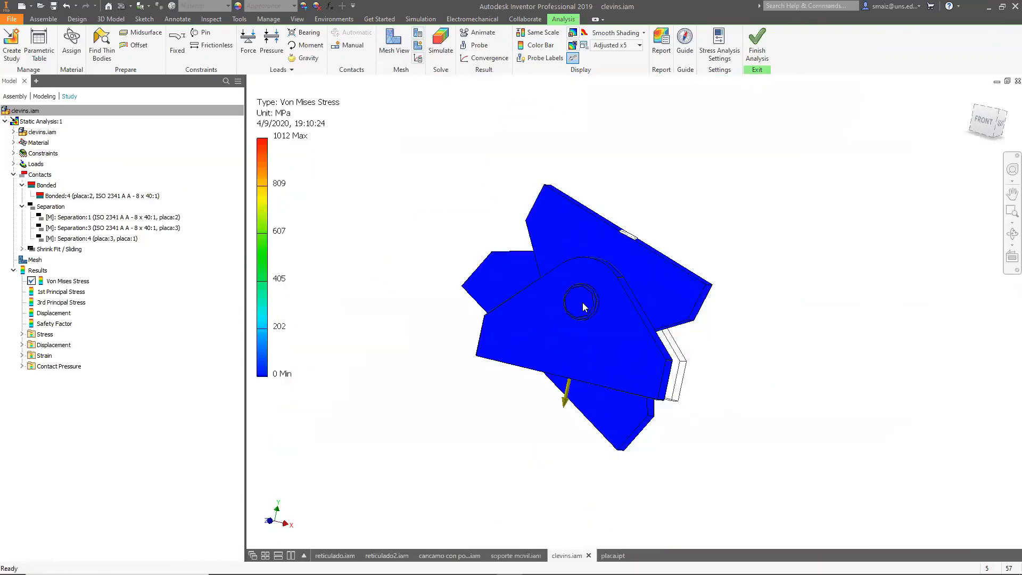
scroll(586, 301, "down", 3)
middle_click_drag(628, 312, 613, 290, "shift")
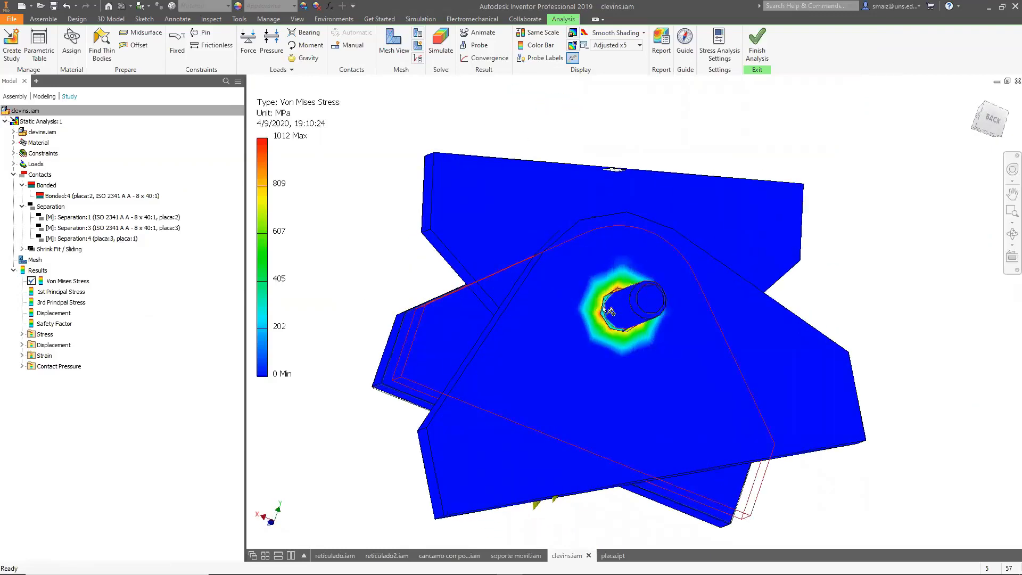
scroll(610, 308, "down", 4)
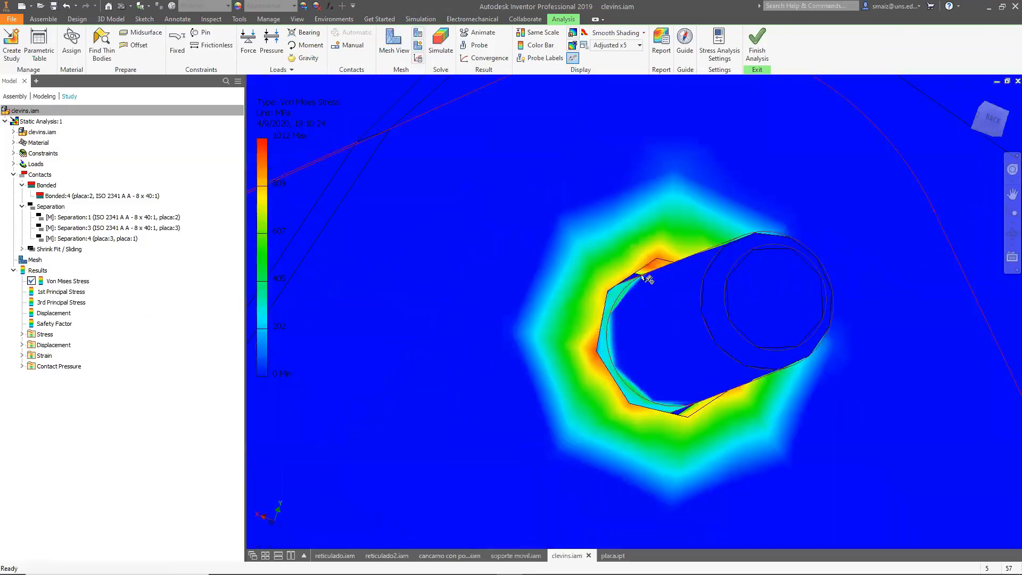
Toggle the mesh view on and off and zoom out to examine the Von Mises stress around the pin hole.
left_click(394, 43)
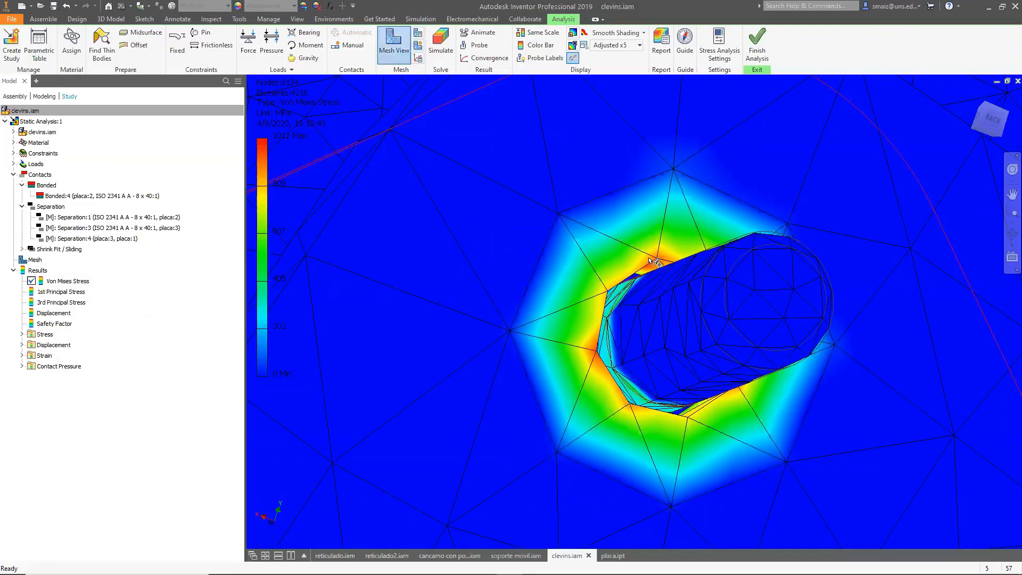
left_click(394, 44)
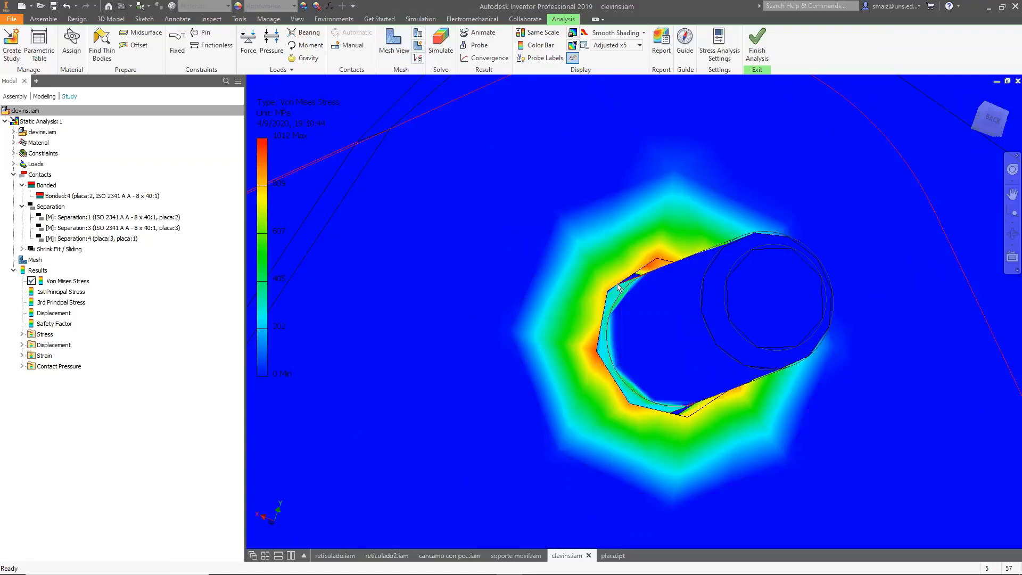
mouse_move(633, 301)
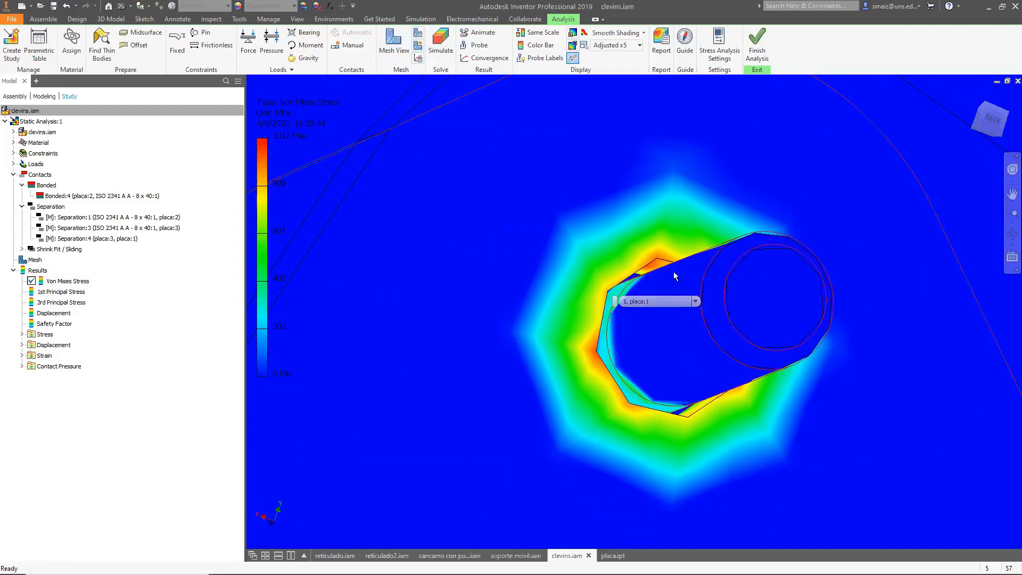
scroll(582, 257, "down", 5)
scroll(581, 260, "up", 6)
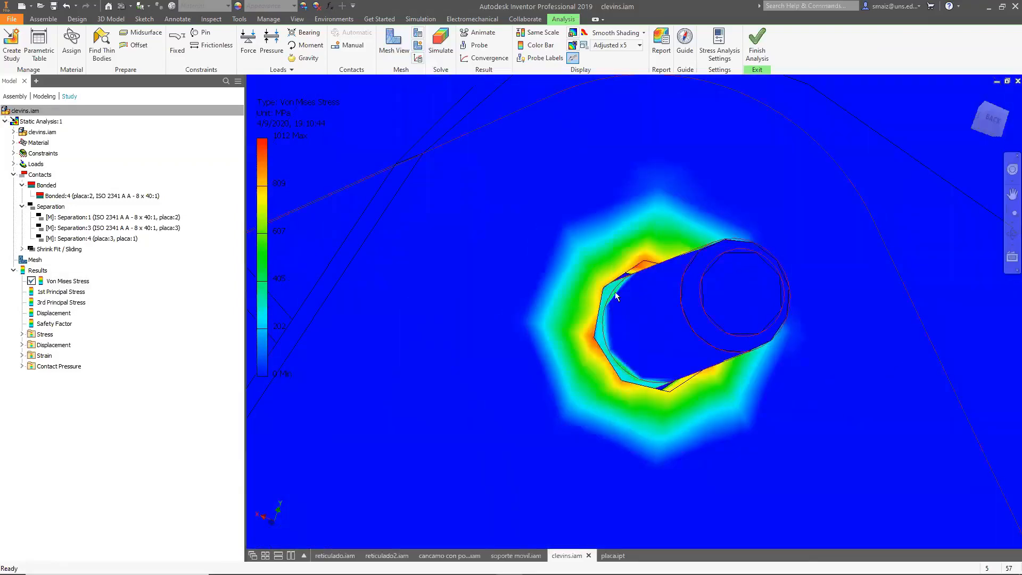
scroll(611, 297, "down", 2)
scroll(612, 296, "up", 5)
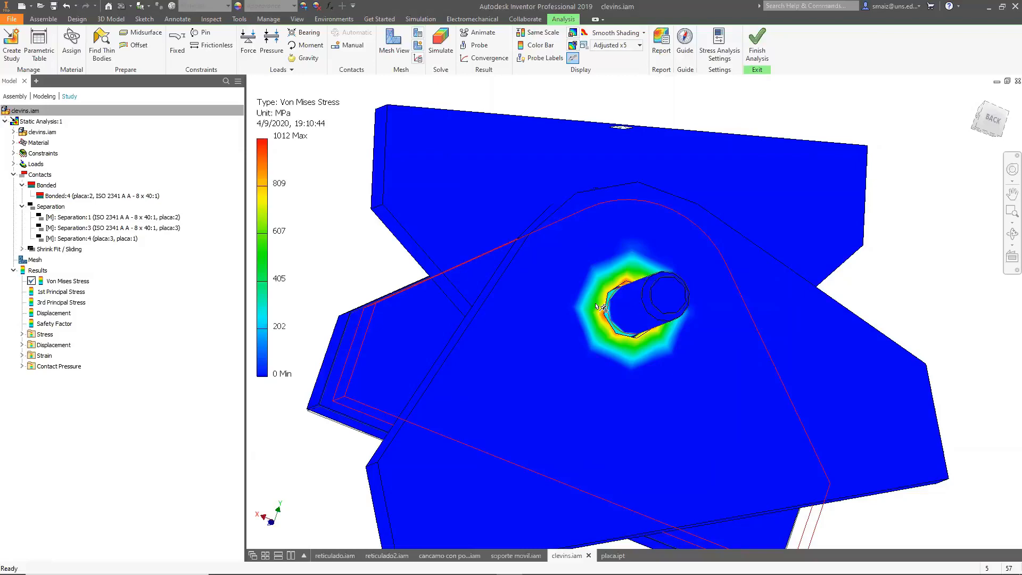
mouse_move(612, 320)
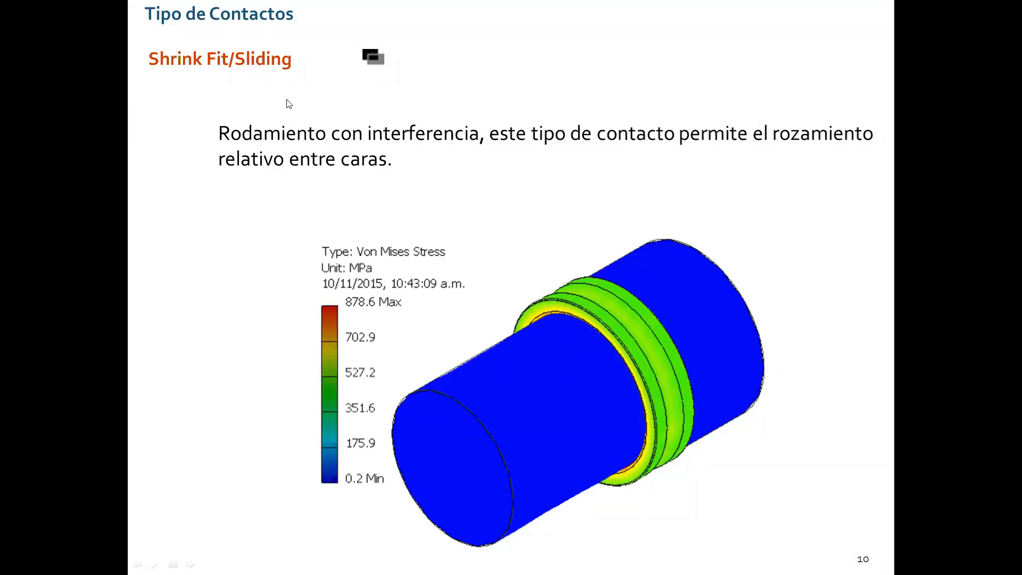
left_click(349, 137)
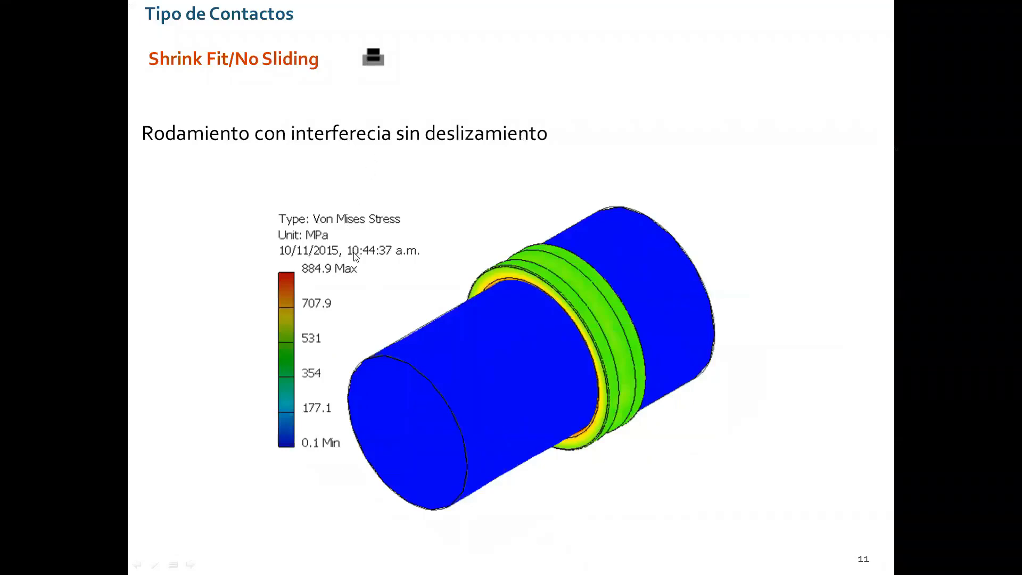
scroll(353, 252, "up", 1)
scroll(354, 301, "down", 1)
scroll(319, 283, "up", 1)
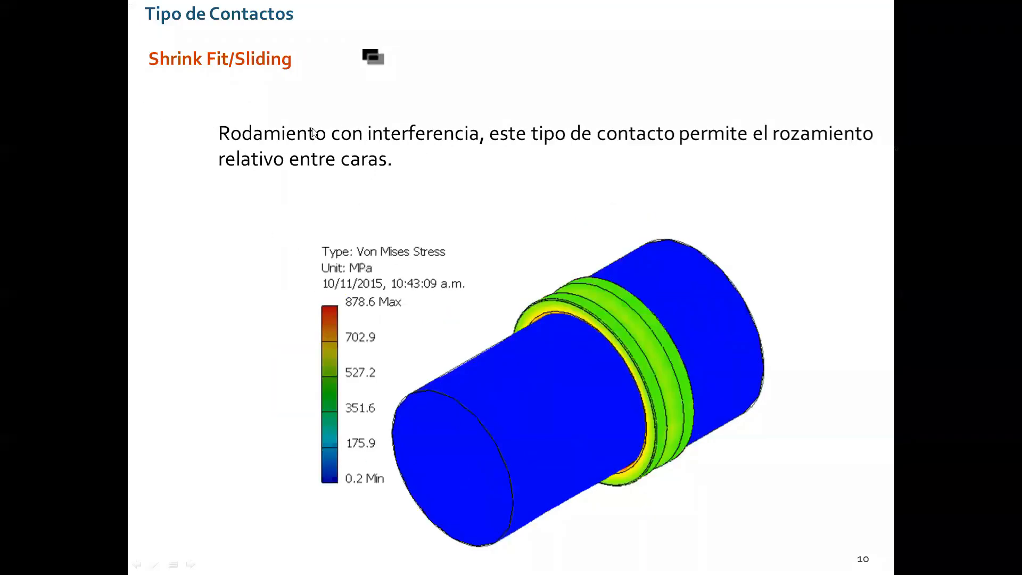
left_click(370, 185)
left_click(361, 181)
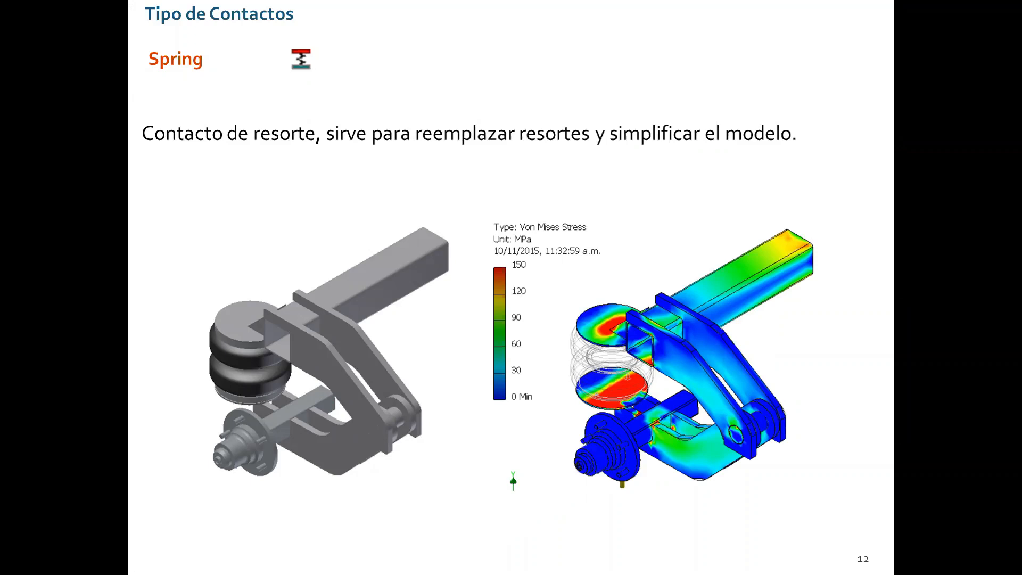
Switch through the open documents and return to the clevins.iam stress analysis.
key("alt+Tab")
scroll(475, 239, "down", 3)
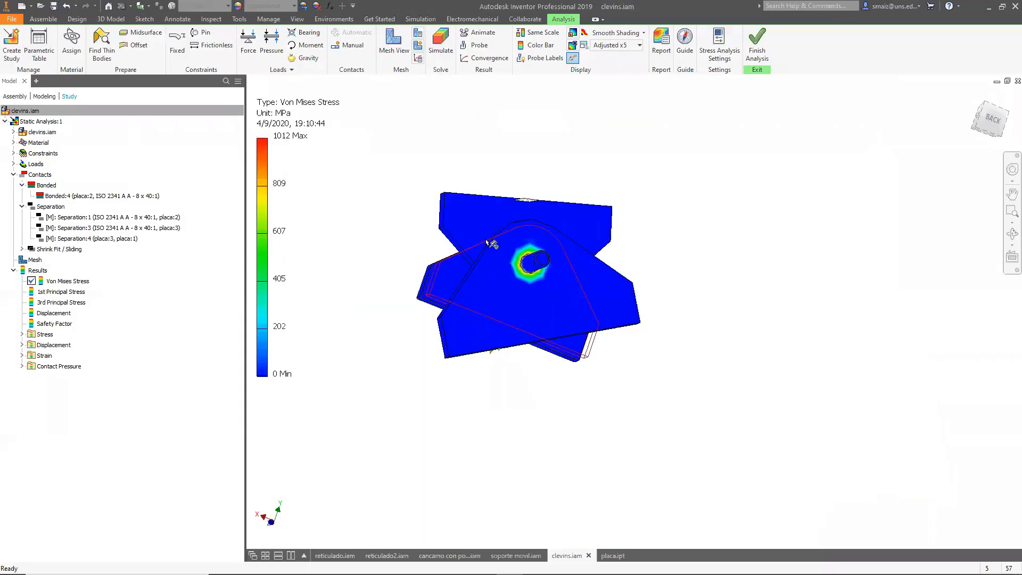
left_click(509, 551)
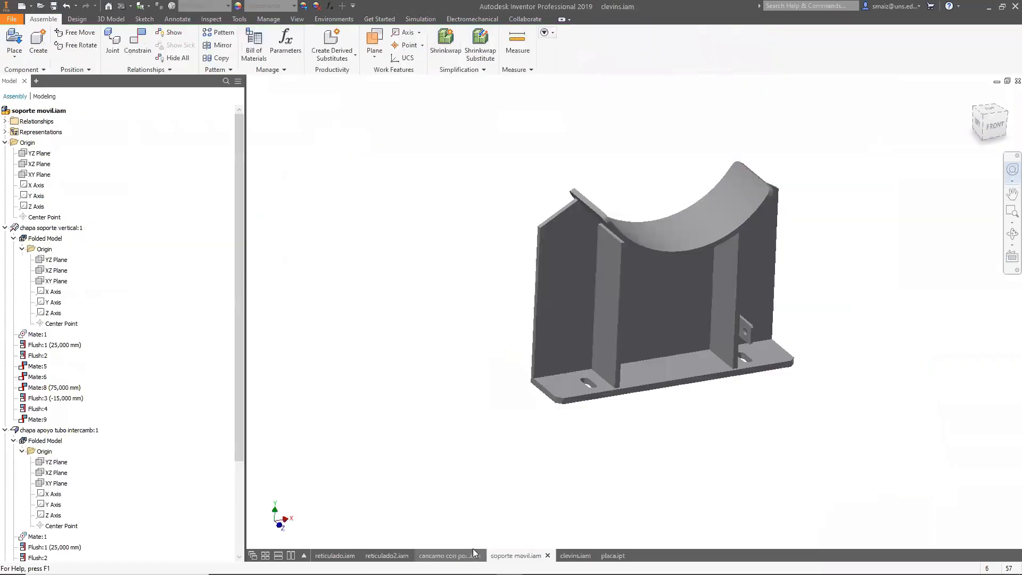
left_click(461, 552)
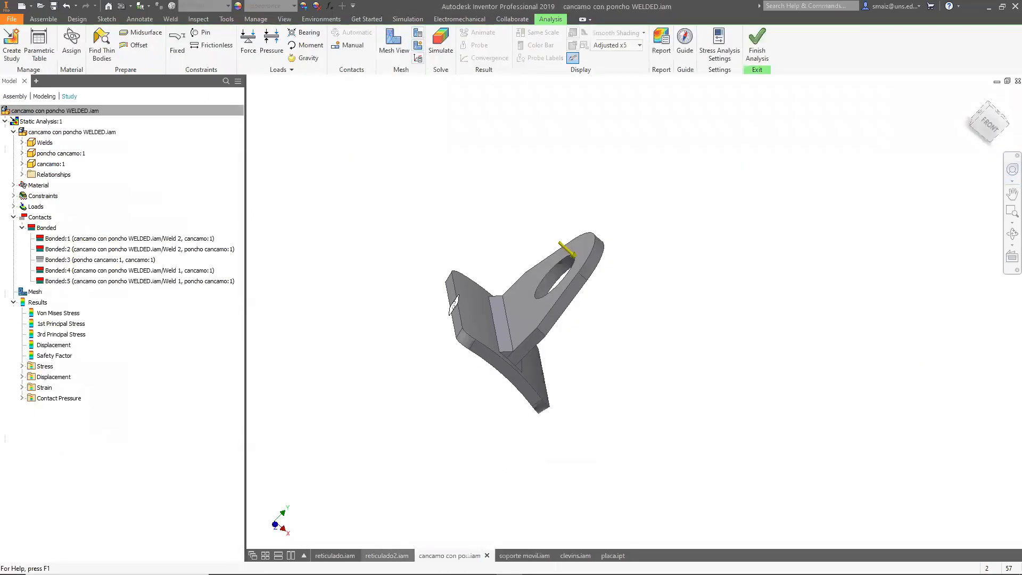
left_click(386, 555)
left_click(334, 556)
left_click(575, 556)
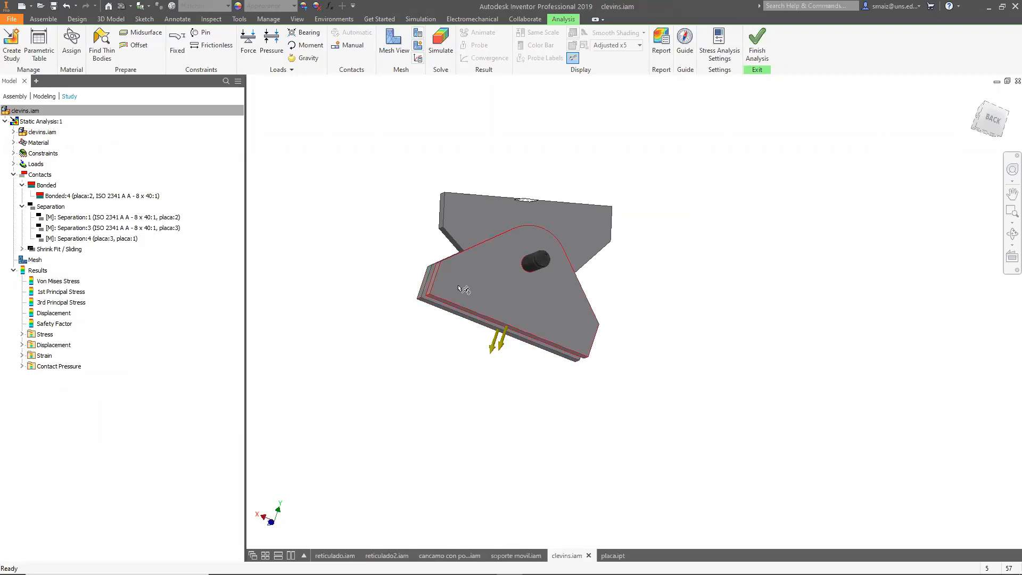
left_click(58, 197)
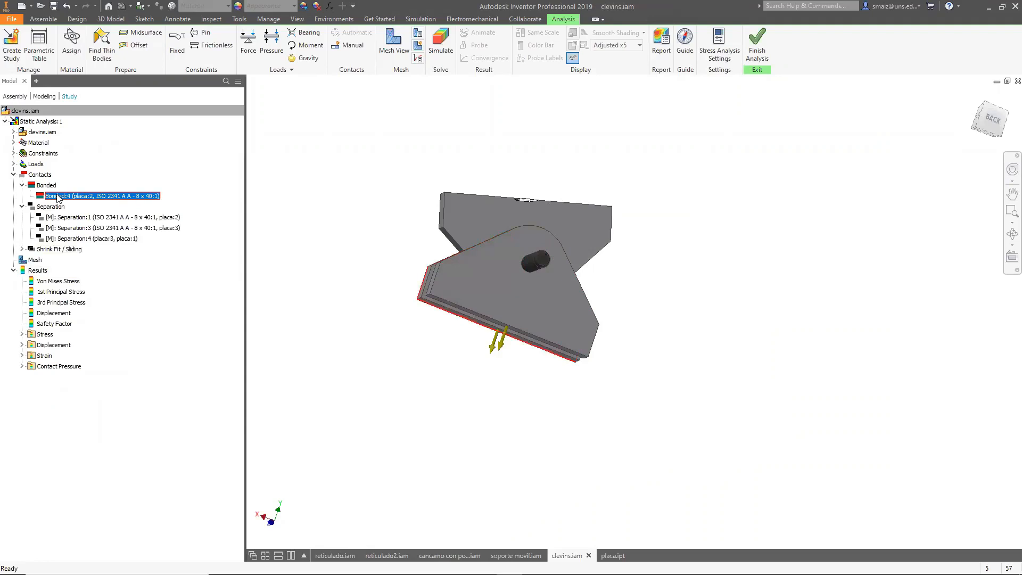
right_click(27, 121)
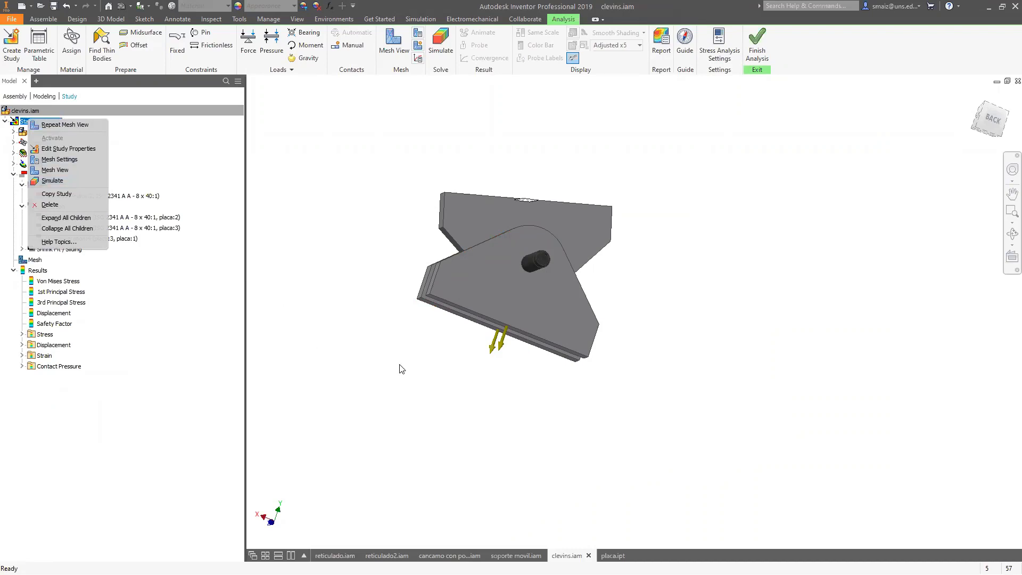
key("alt+Tab")
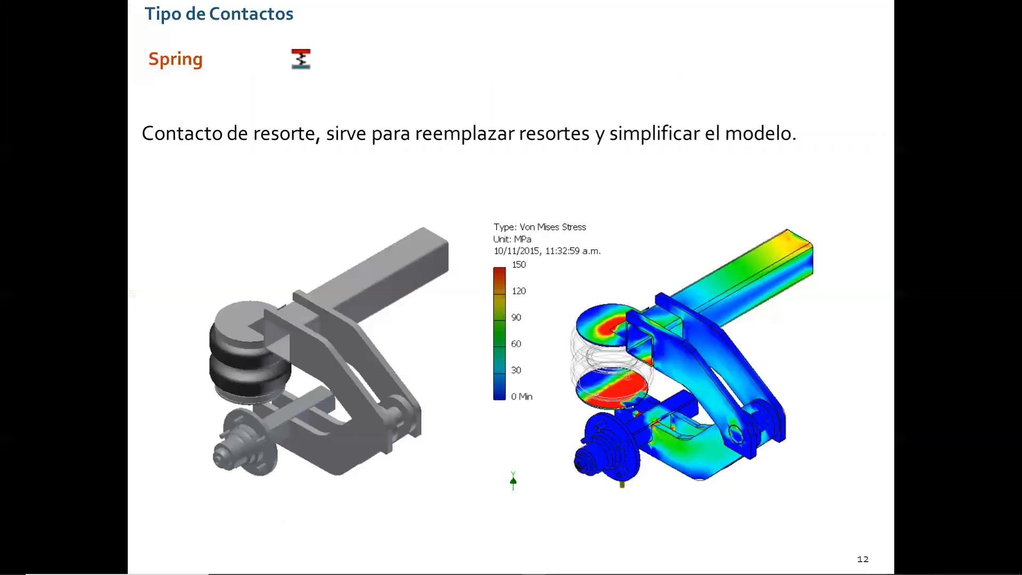
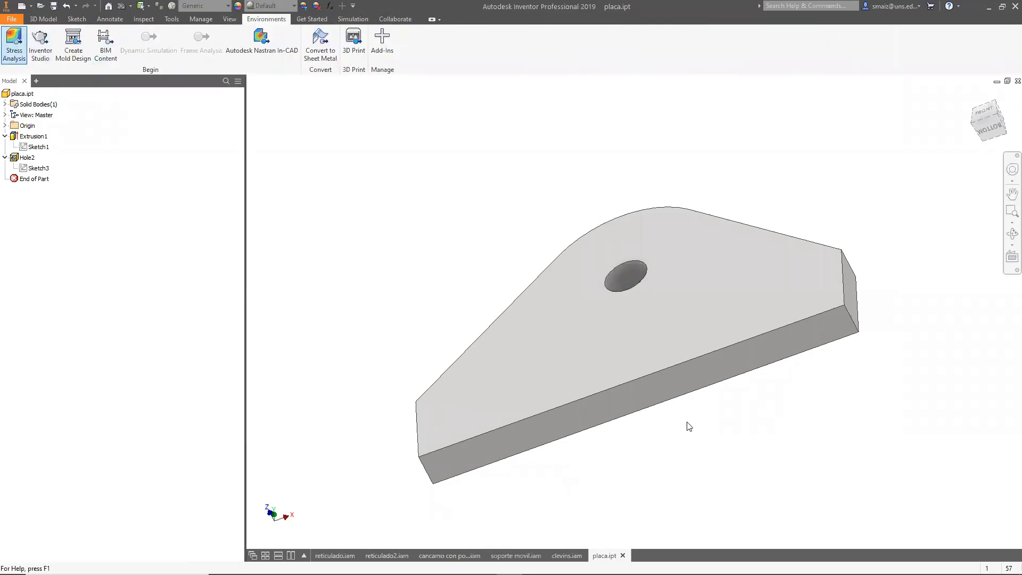
Create a static analysis study for placa.ipt and assign Steel, Mild as the plate's material.
left_click(12, 45)
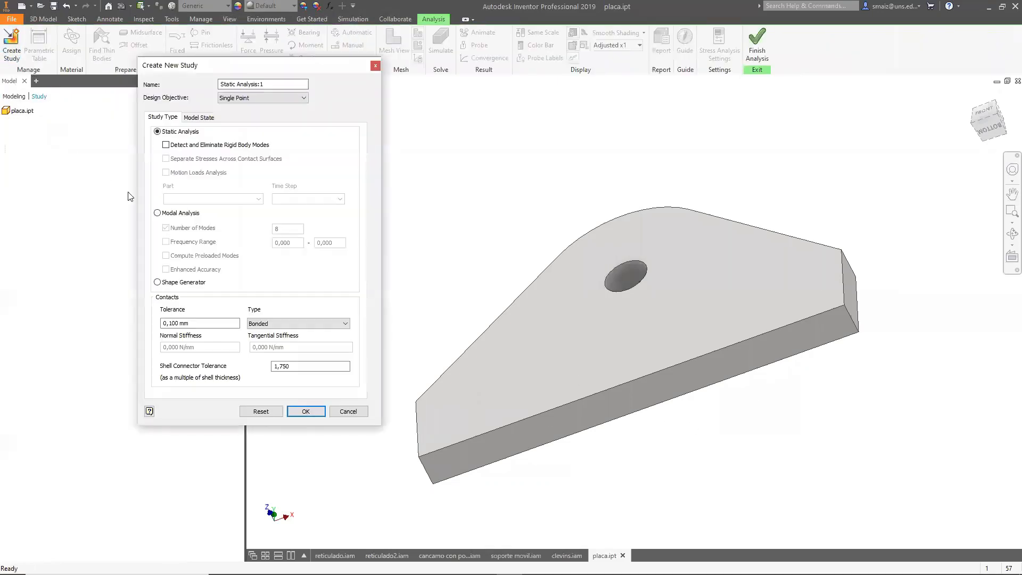
left_click(305, 412)
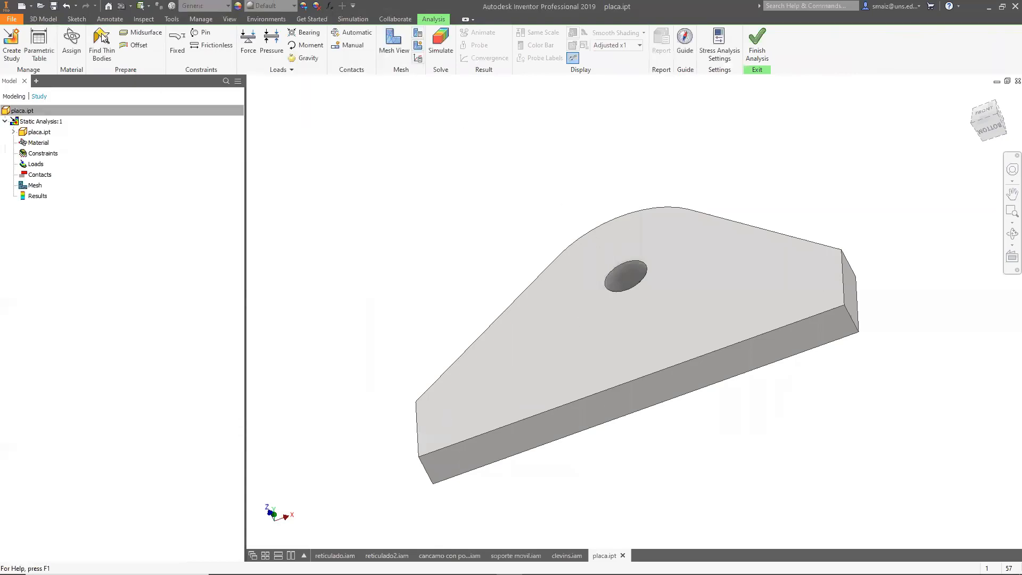
left_click(71, 42)
left_click(332, 110)
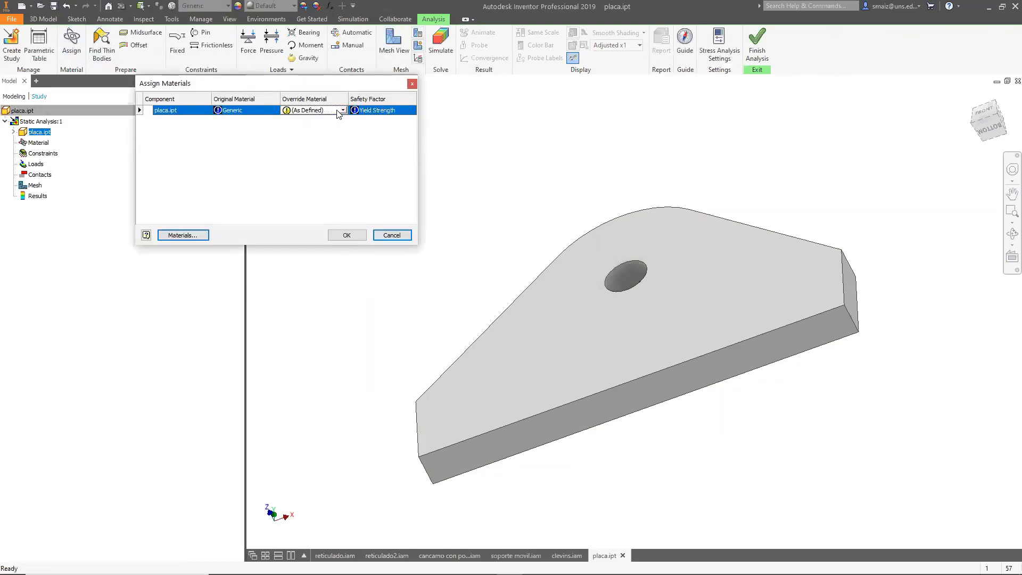
left_click(342, 110)
scroll(320, 240, "down", 15)
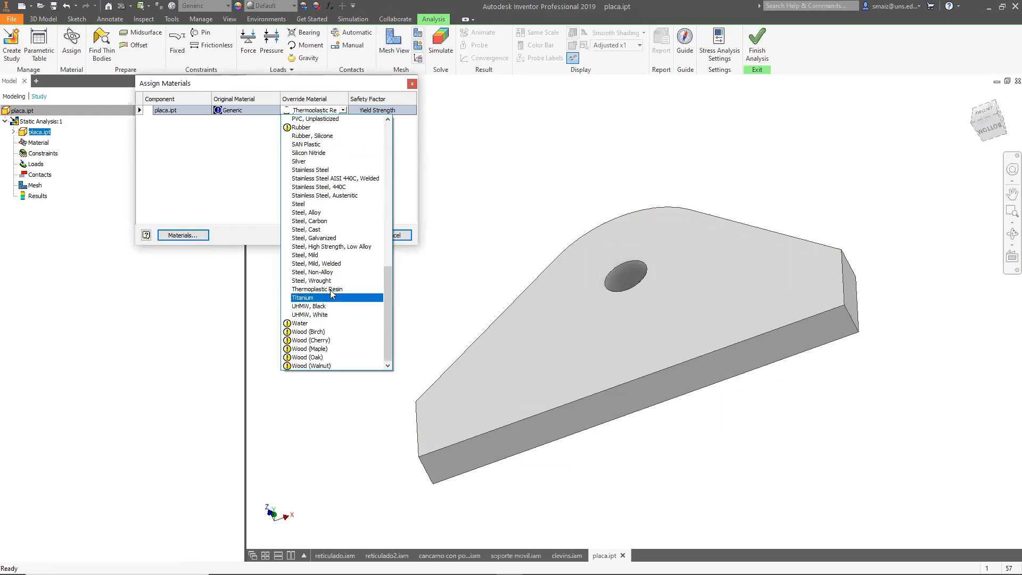
left_click(323, 256)
left_click(345, 238)
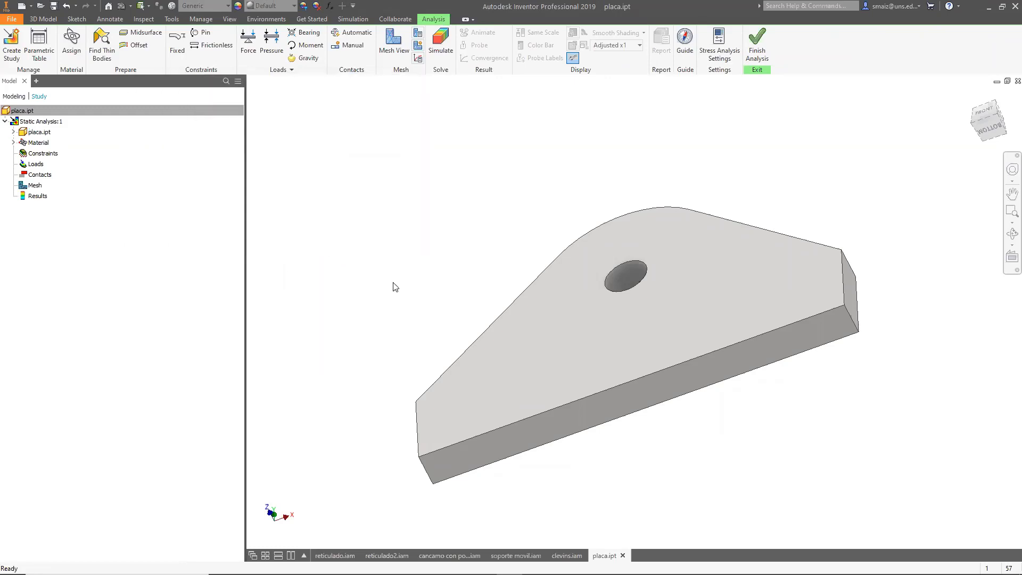
Apply a fixed constraint to the plate's long bottom side face.
left_click(177, 43)
left_click(585, 424)
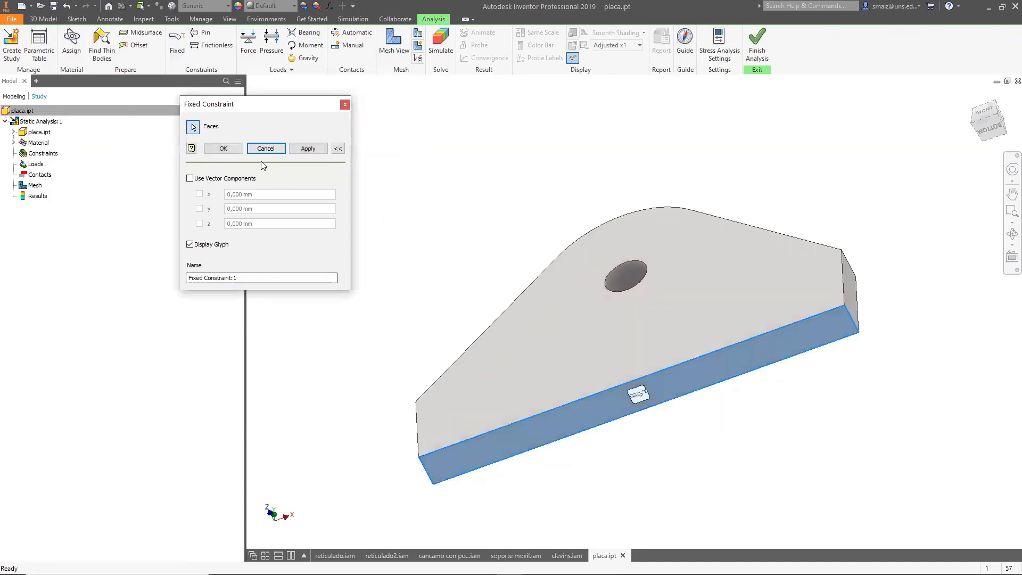
left_click(223, 149)
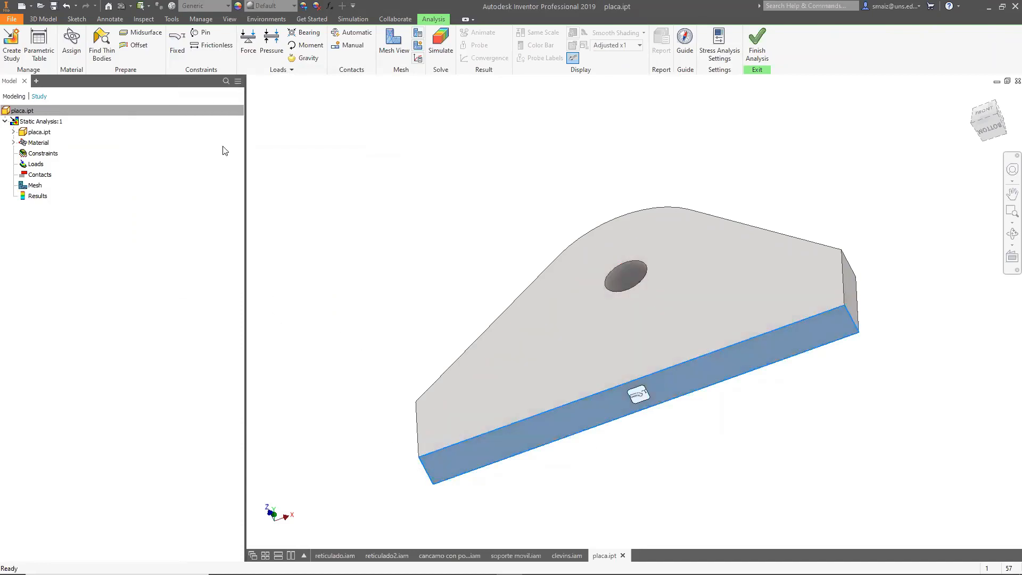
Apply a 1000 N force on the hole's inner face, directed along the plate's vertical side edge.
left_click(248, 44)
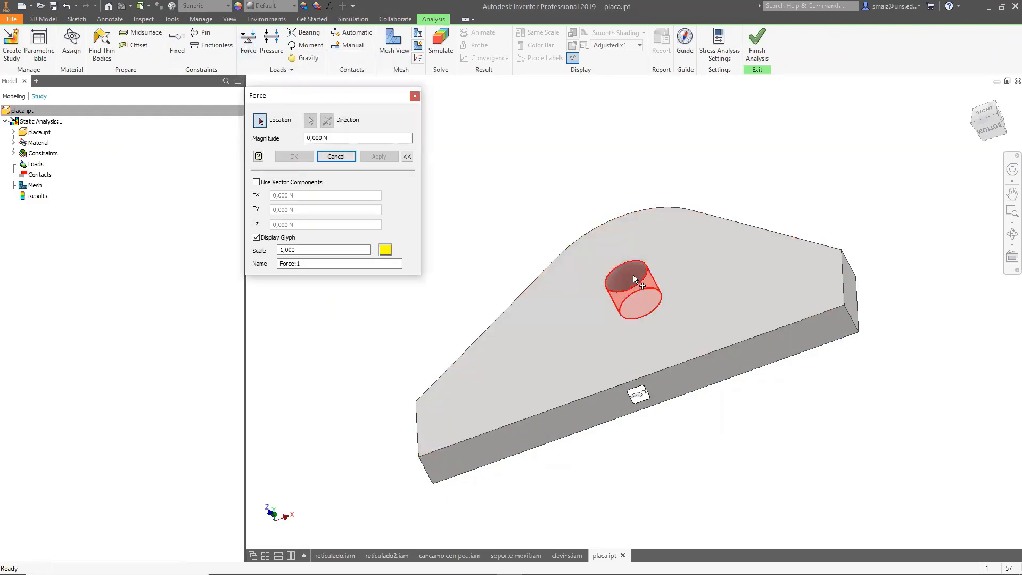
left_click(634, 279)
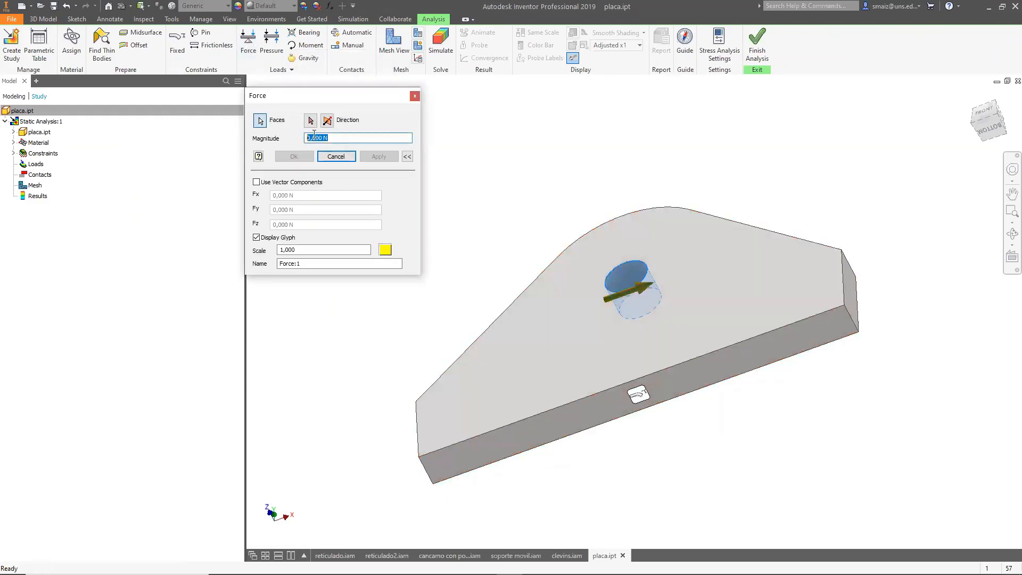
type("100")
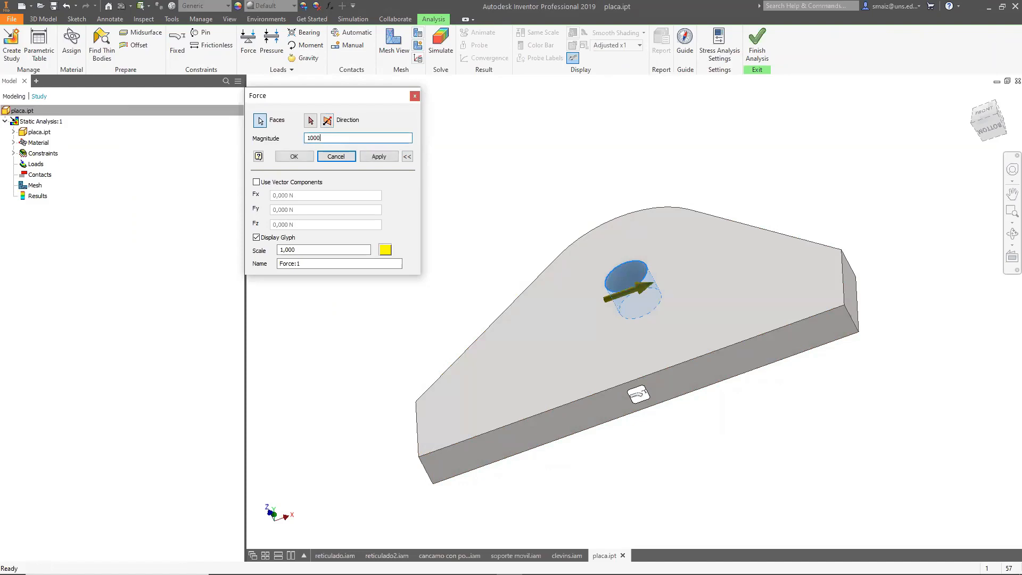
type("0")
left_click(310, 120)
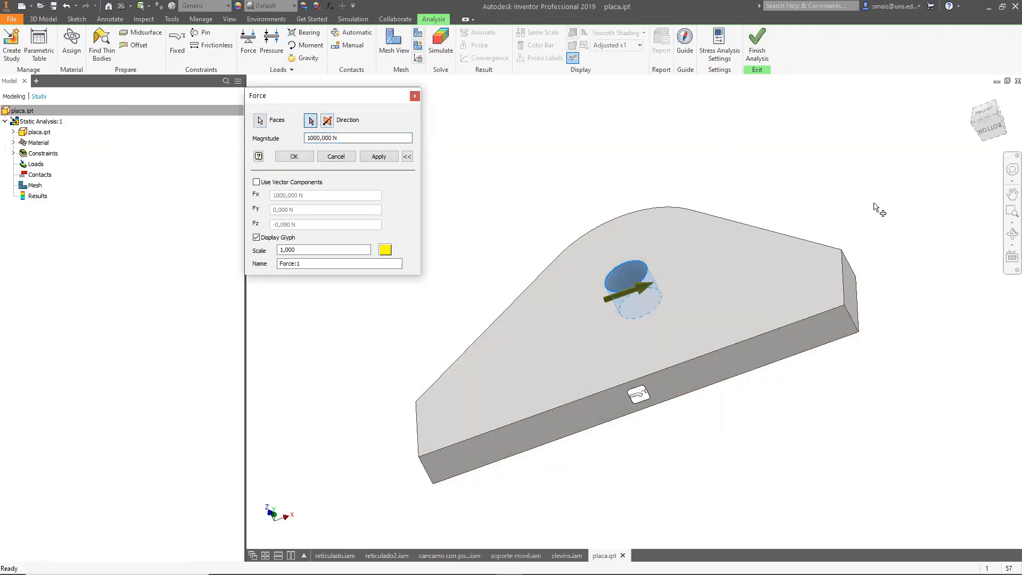
left_click(842, 253)
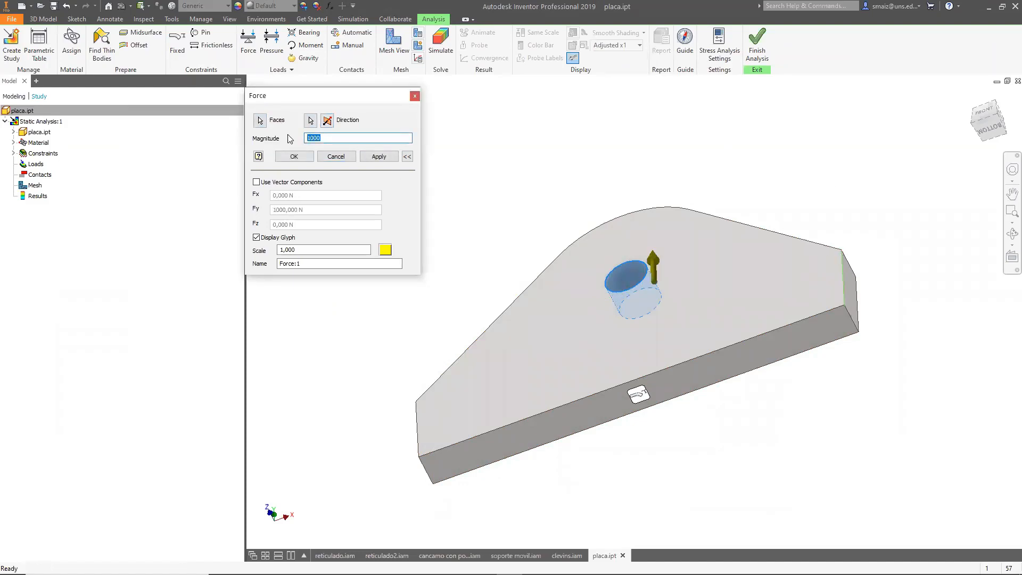
left_click(379, 156)
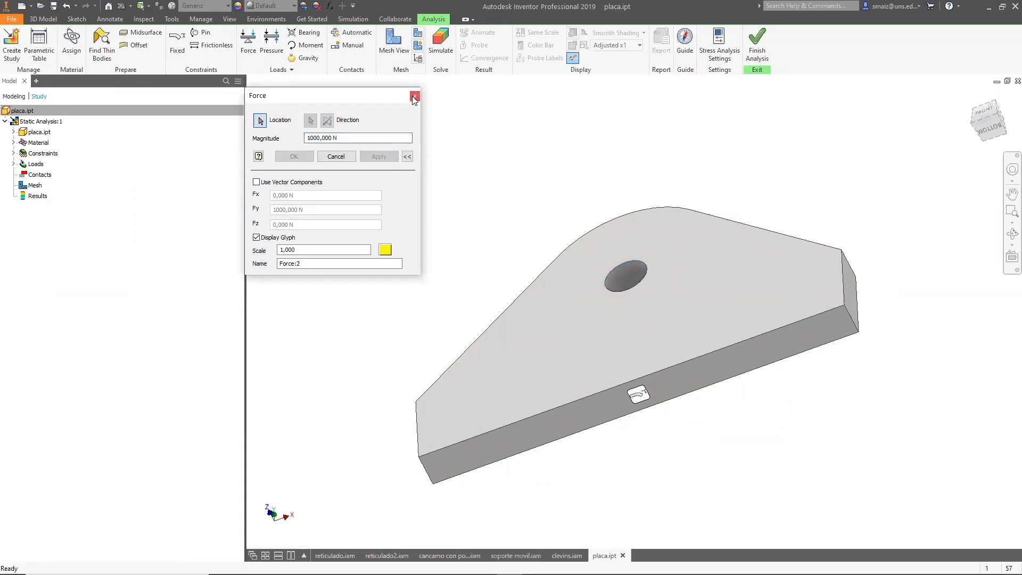
left_click(415, 98)
Show the mesh view and orbit and zoom around the plate to examine the mesh near the hole.
middle_click_drag(408, 231, 491, 244, "shift")
middle_click_drag(815, 276, 659, 286, "shift")
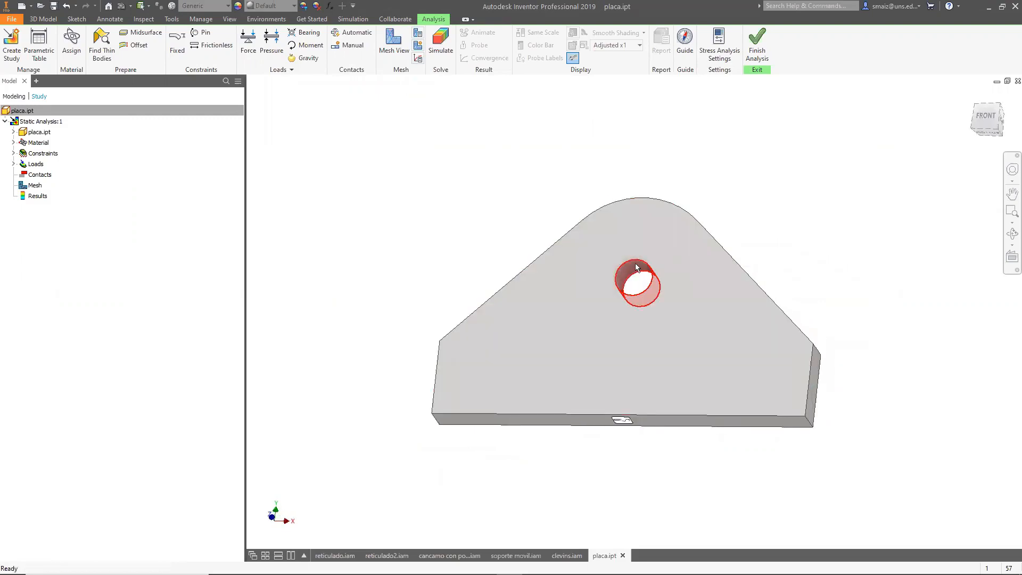
left_click(394, 43)
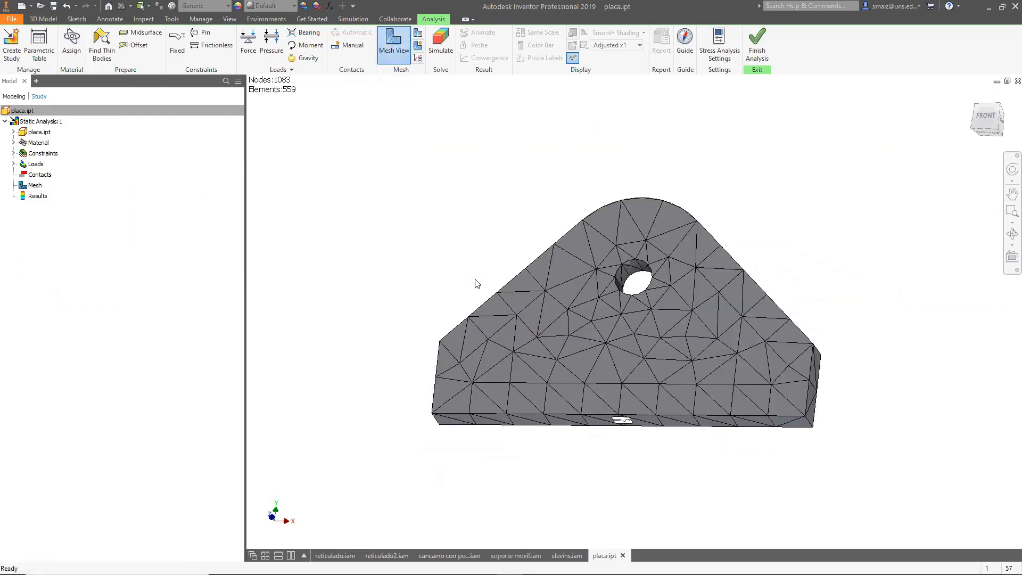
middle_click_drag(742, 326, 615, 357, "shift")
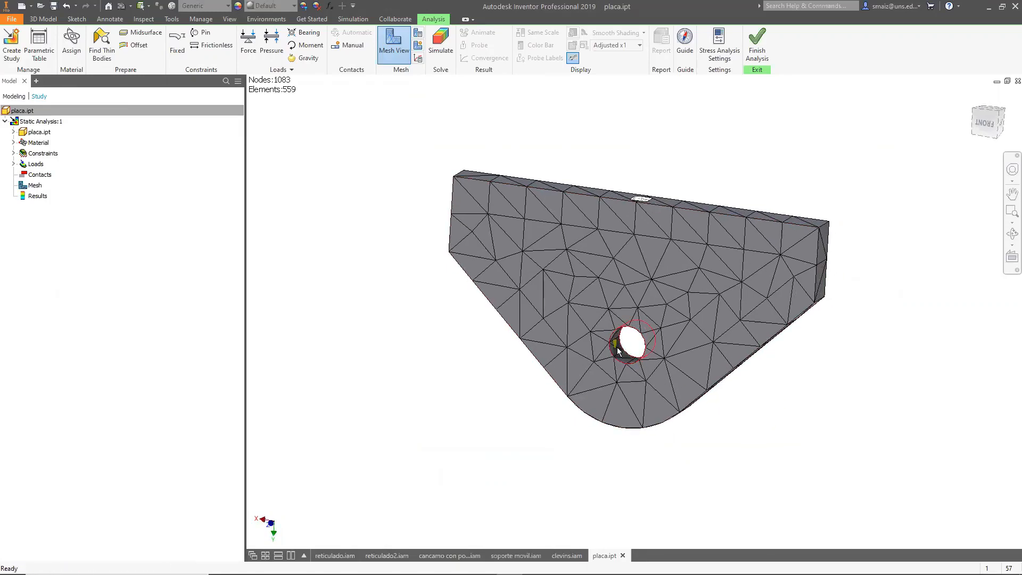
scroll(615, 357, "up", 5)
scroll(641, 334, "down", 5)
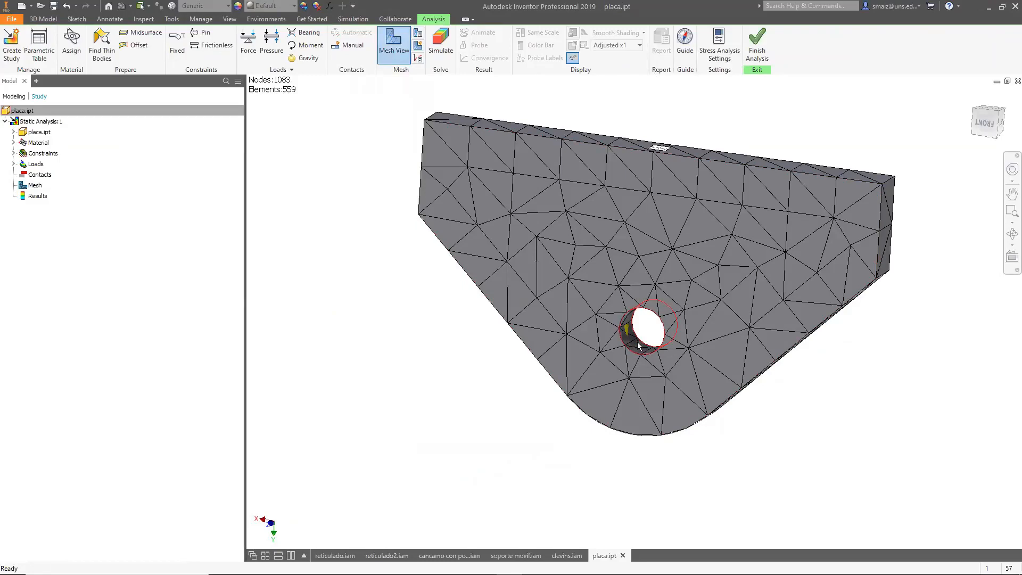
middle_click_drag(791, 381, 817, 351, "shift")
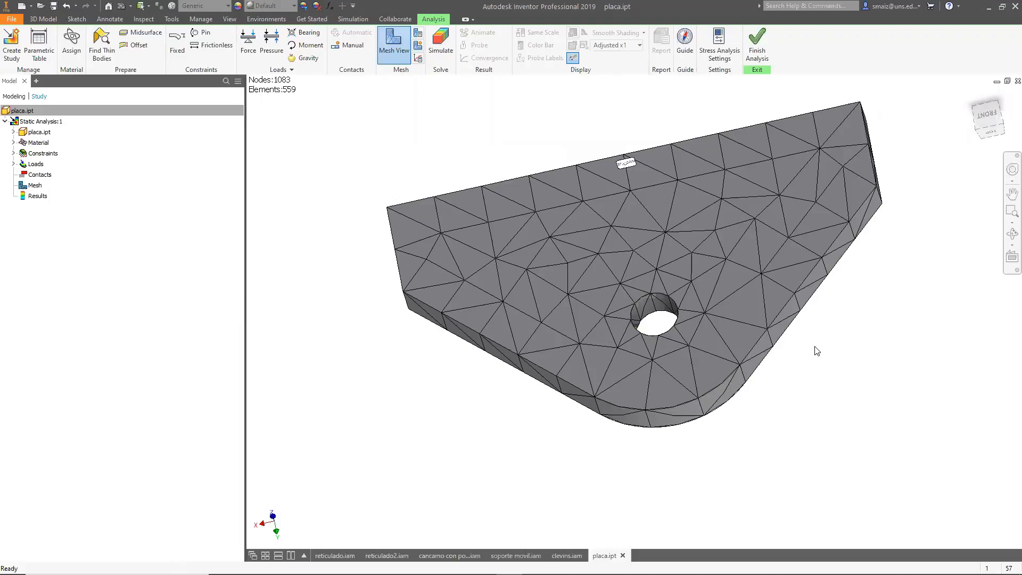
middle_click_drag(675, 332, 656, 397, "shift")
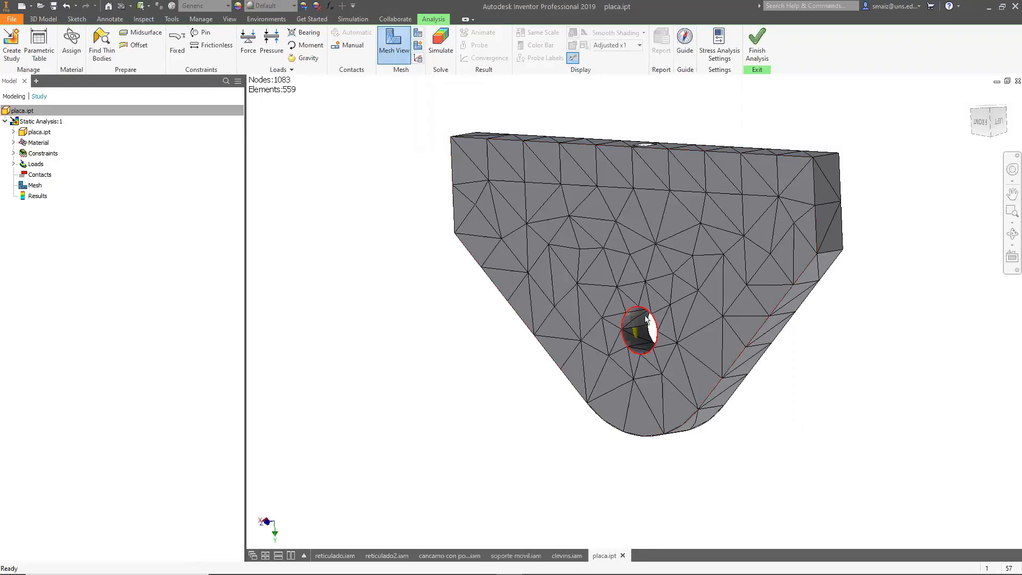
middle_click_drag(597, 387, 629, 410, "shift")
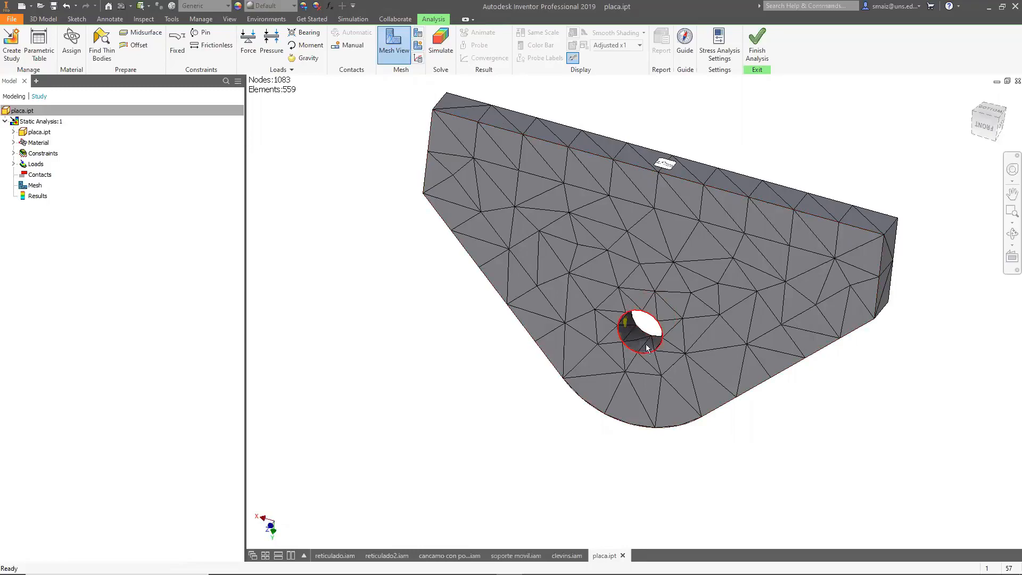
scroll(634, 331, "up", 4)
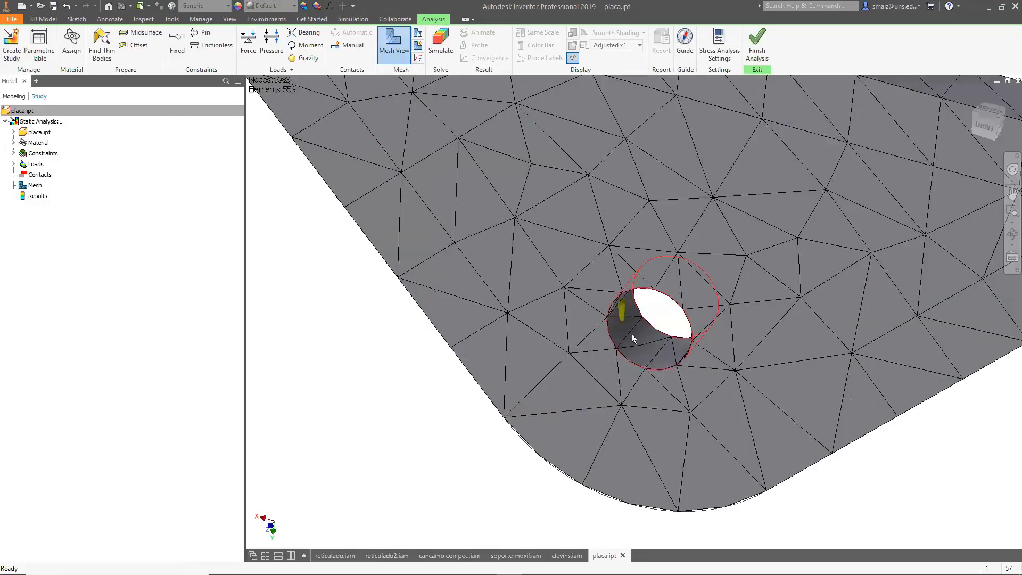
scroll(632, 335, "down", 3)
middle_click_drag(641, 351, 668, 307, "shift")
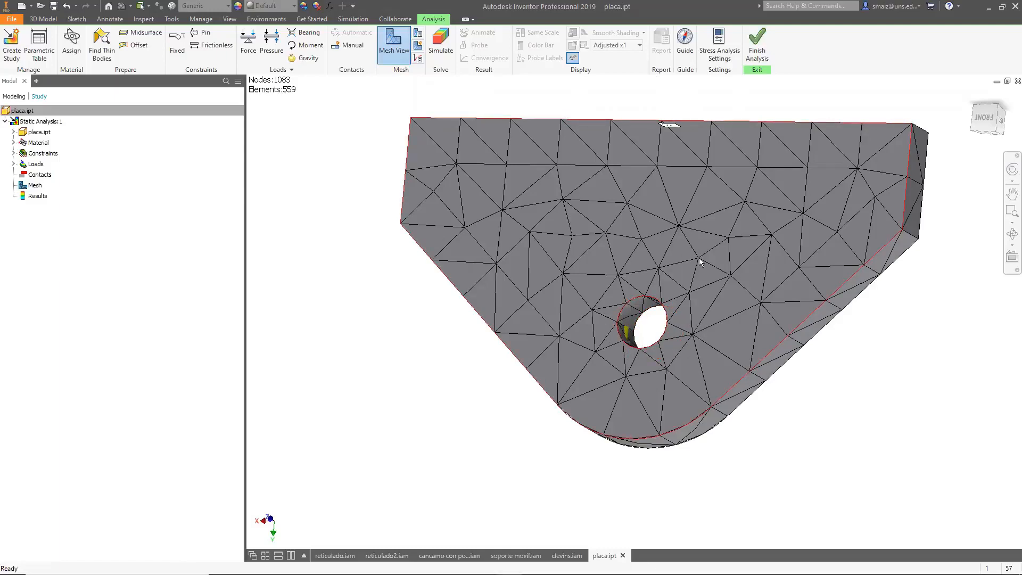
middle_click_drag(699, 258, 634, 366, "shift")
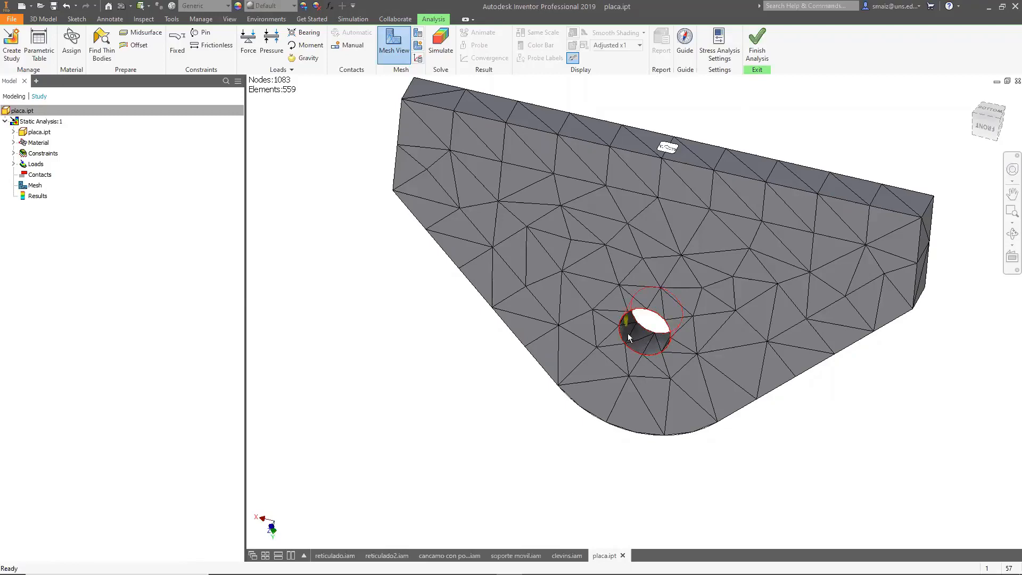
middle_click_drag(666, 339, 660, 313, "shift")
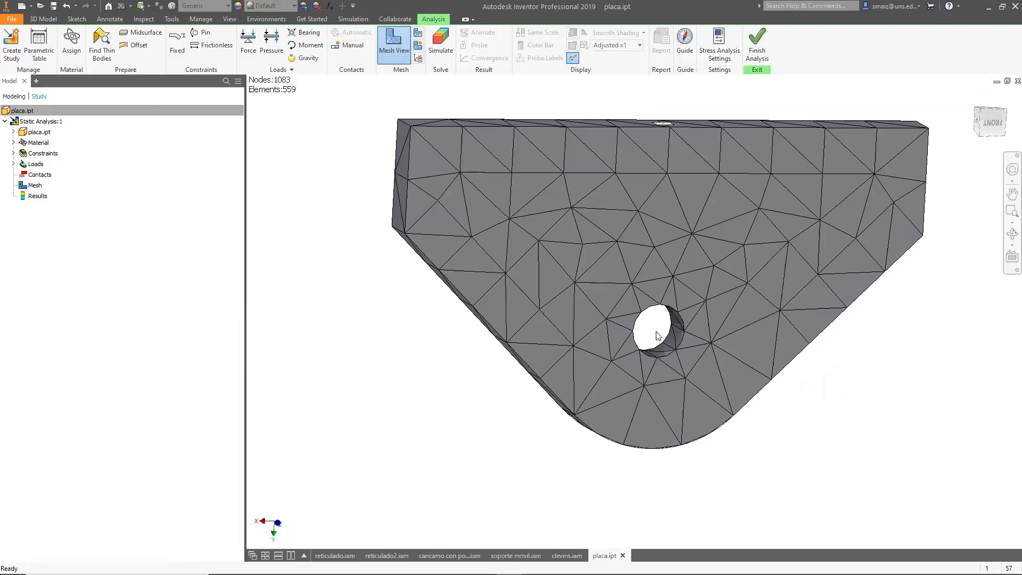
middle_click_drag(701, 368, 331, 195, "shift")
Delete the force load from the study's Loads.
left_click(13, 164)
left_click(47, 175)
left_click(47, 175)
right_click(46, 176)
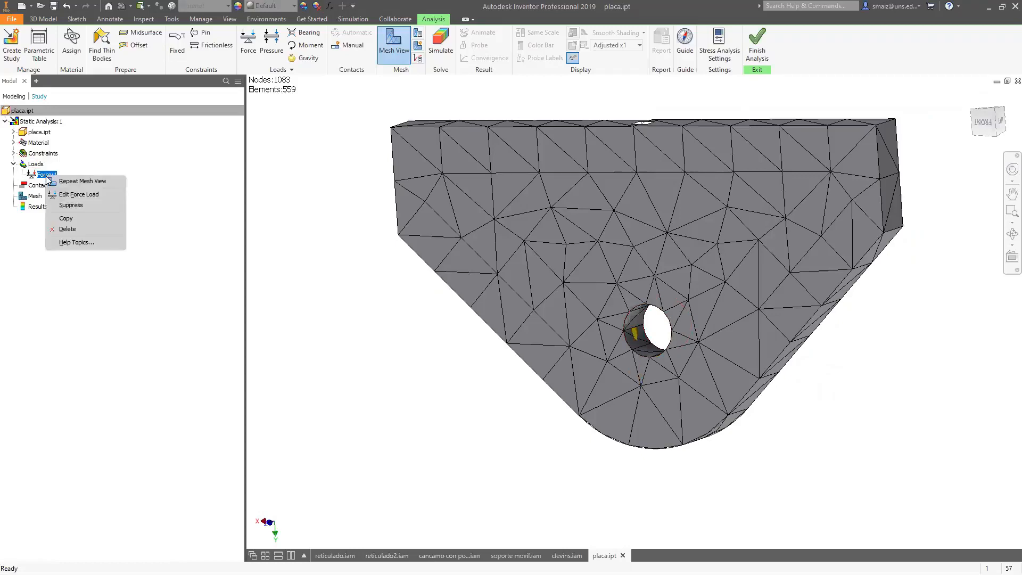
left_click(67, 228)
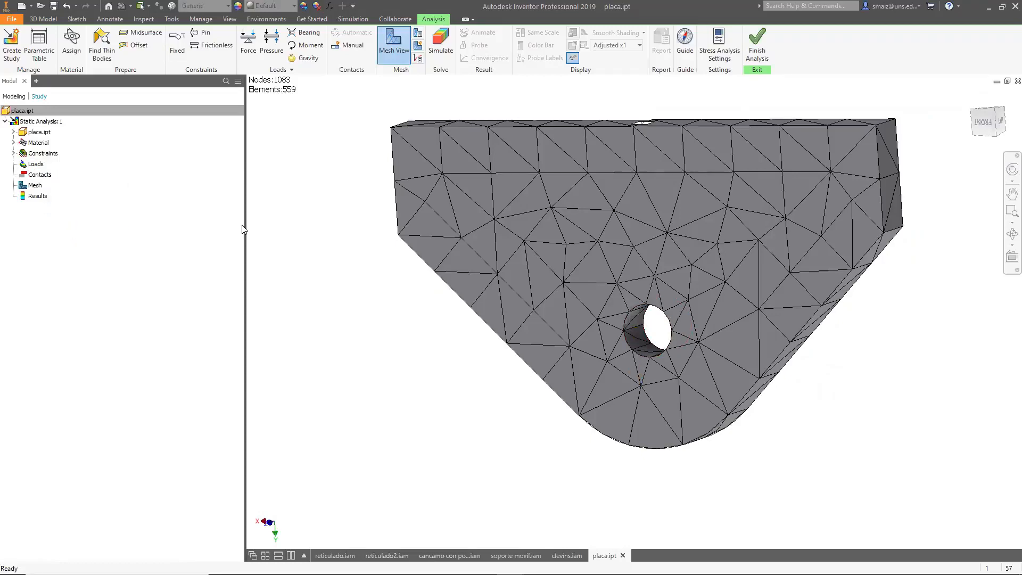
Apply a 1000 N bearing load on the hole's inner face, directed downward along the plate's side edge.
middle_click_drag(788, 413, 660, 360, "shift")
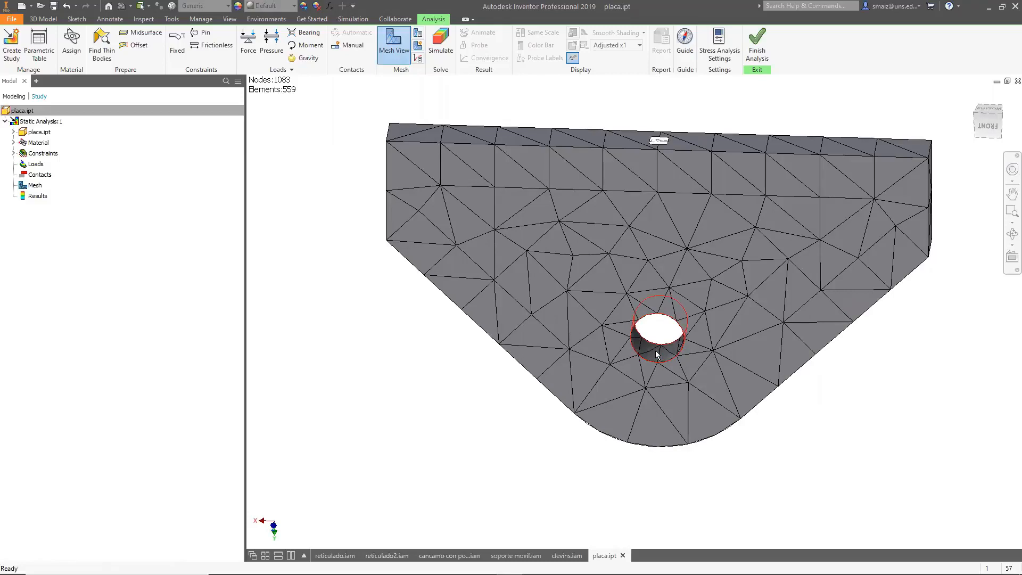
left_click(308, 34)
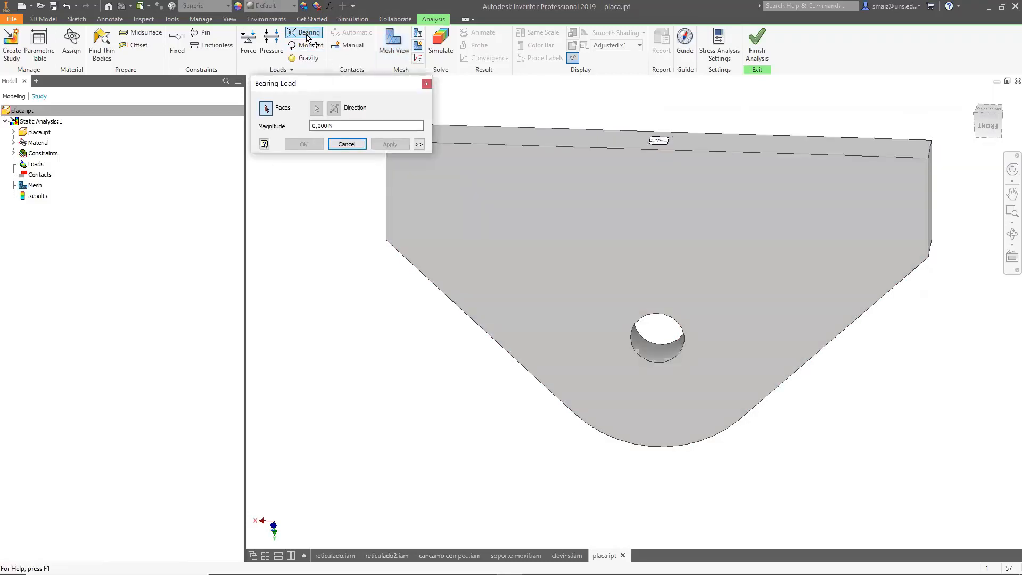
type("10")
left_click(666, 357)
left_click(316, 108)
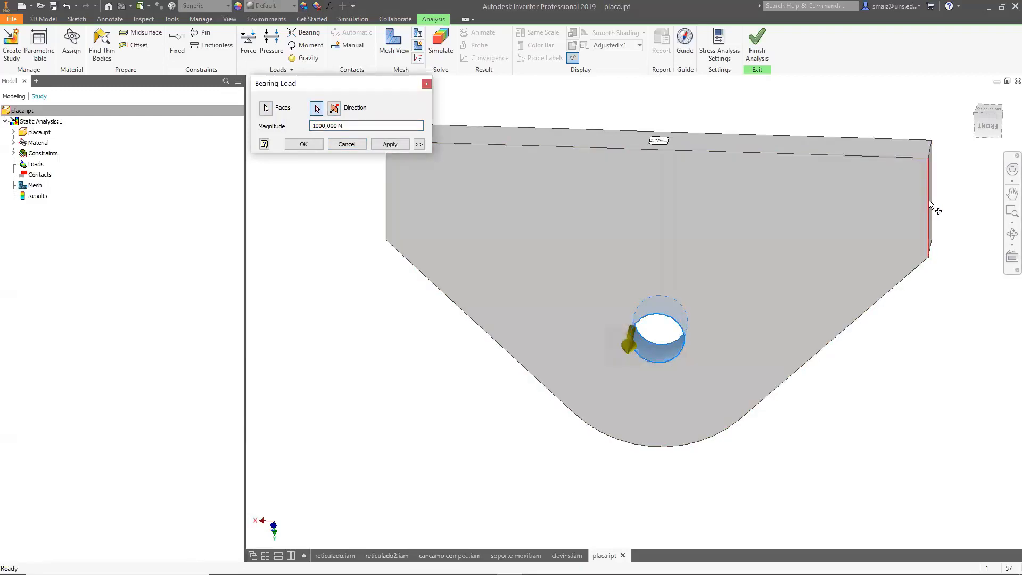
left_click(928, 206)
left_click(334, 108)
left_click(390, 144)
left_click(426, 84)
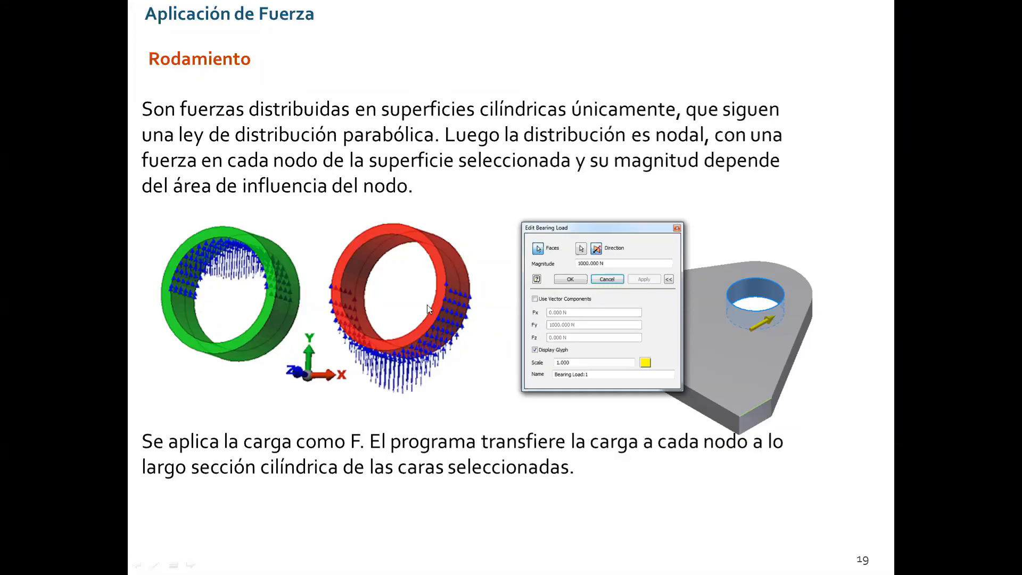
Return to the plate study and orbit the meshed plate to inspect the bearing load on the hole.
key("alt+Tab")
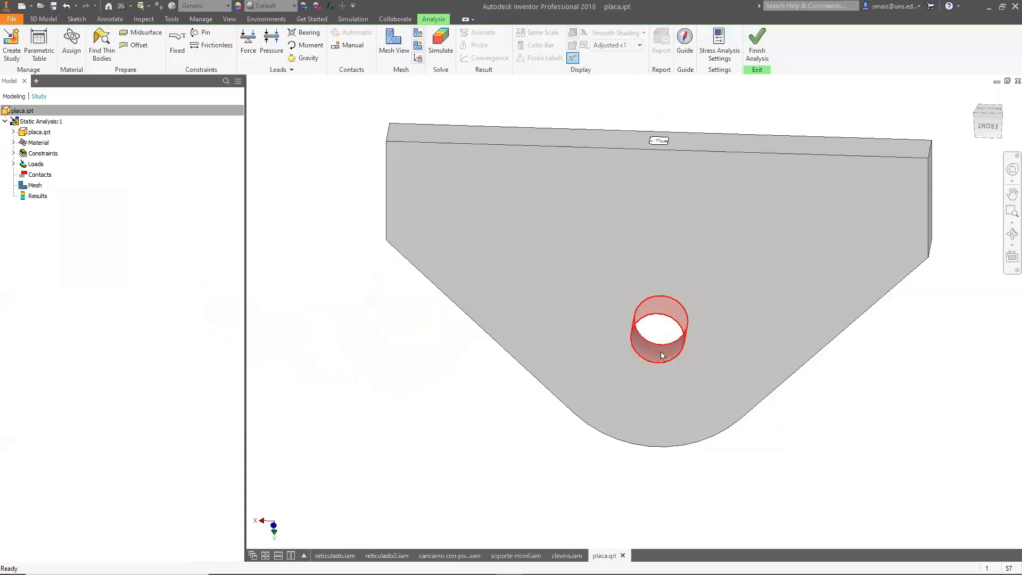
left_click(399, 45)
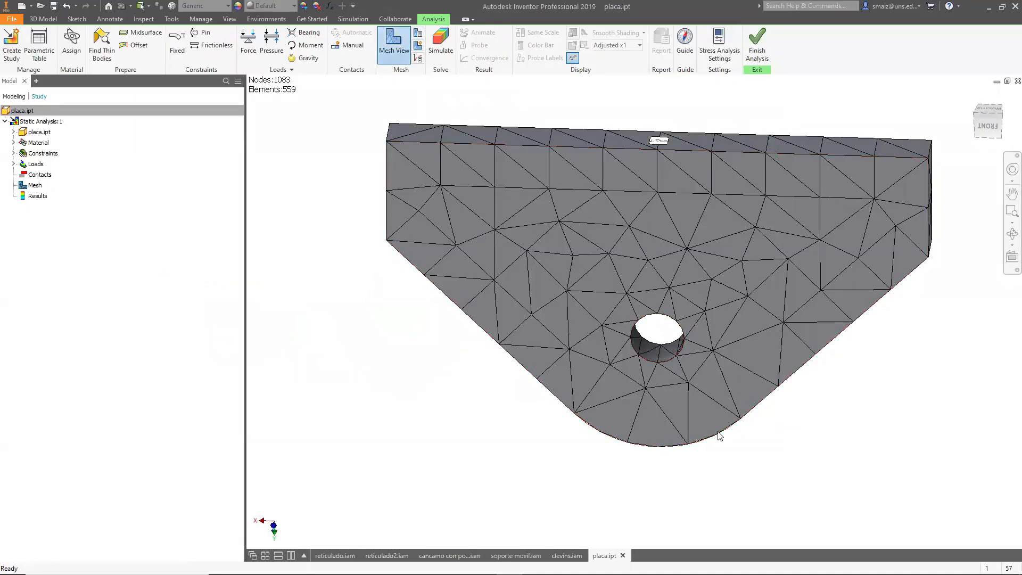
middle_click_drag(755, 420, 728, 399, "shift")
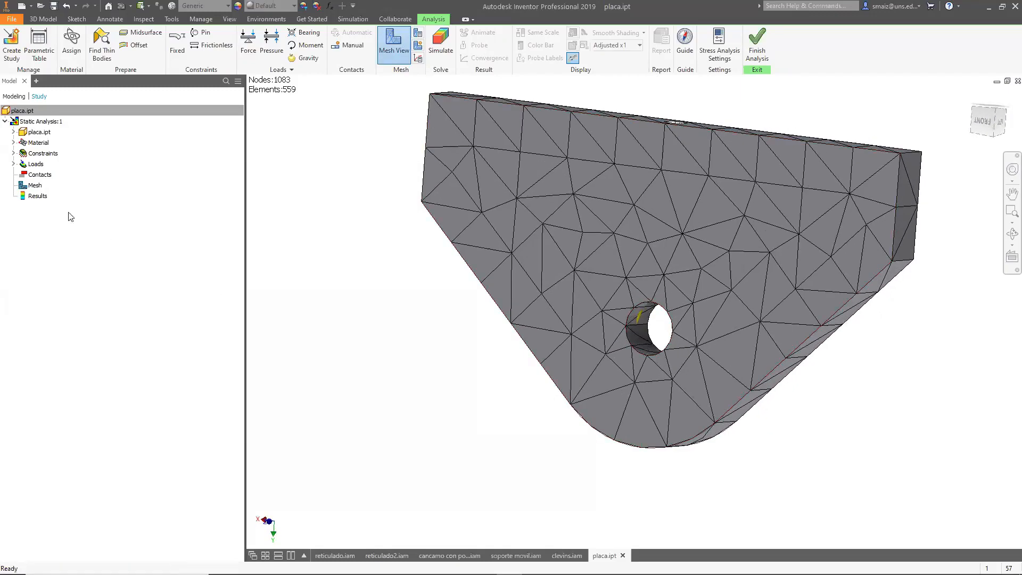
left_click(13, 164)
left_click(47, 175)
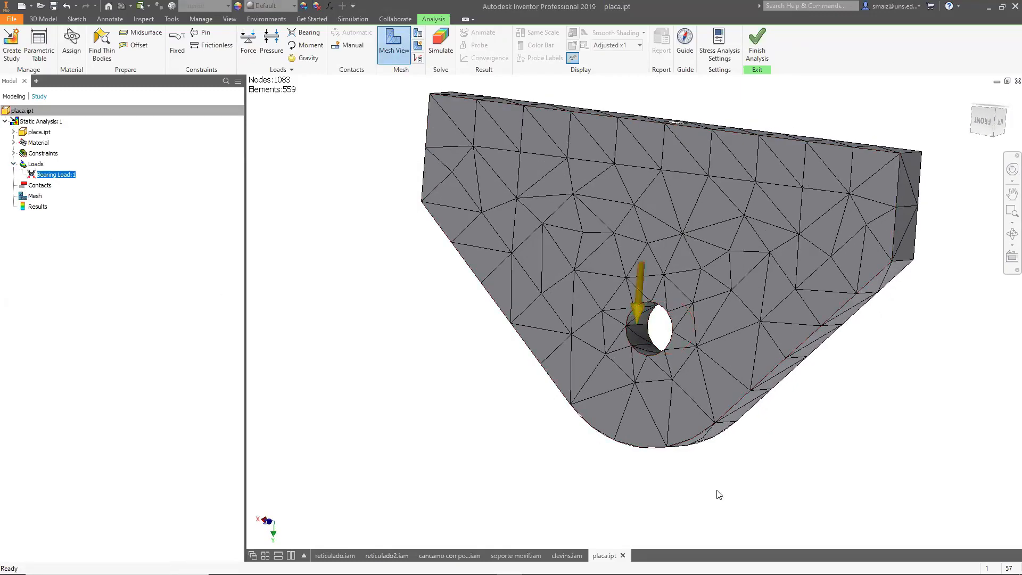
middle_click_drag(785, 466, 751, 415, "shift")
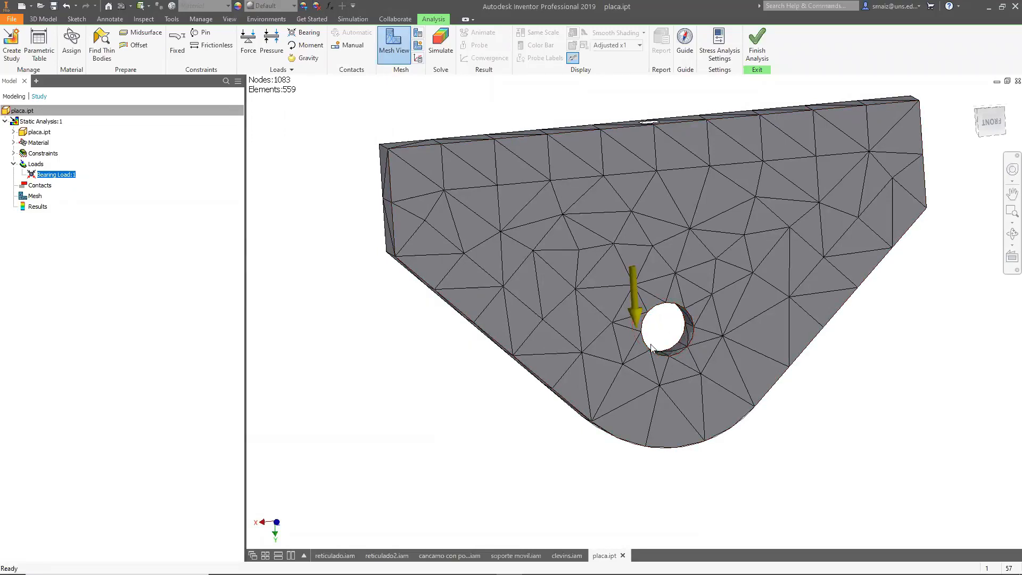
Orbit and zoom around the hole in the mesh view to inspect the bearing load.
middle_click_drag(849, 431, 649, 317, "shift")
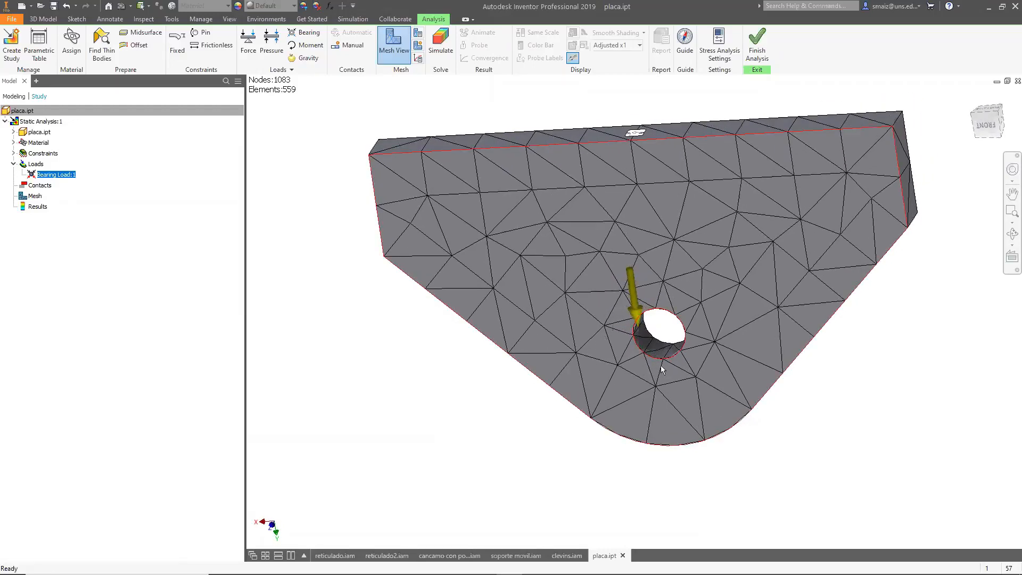
middle_click_drag(690, 372, 727, 367, "shift")
scroll(664, 351, "down", 5)
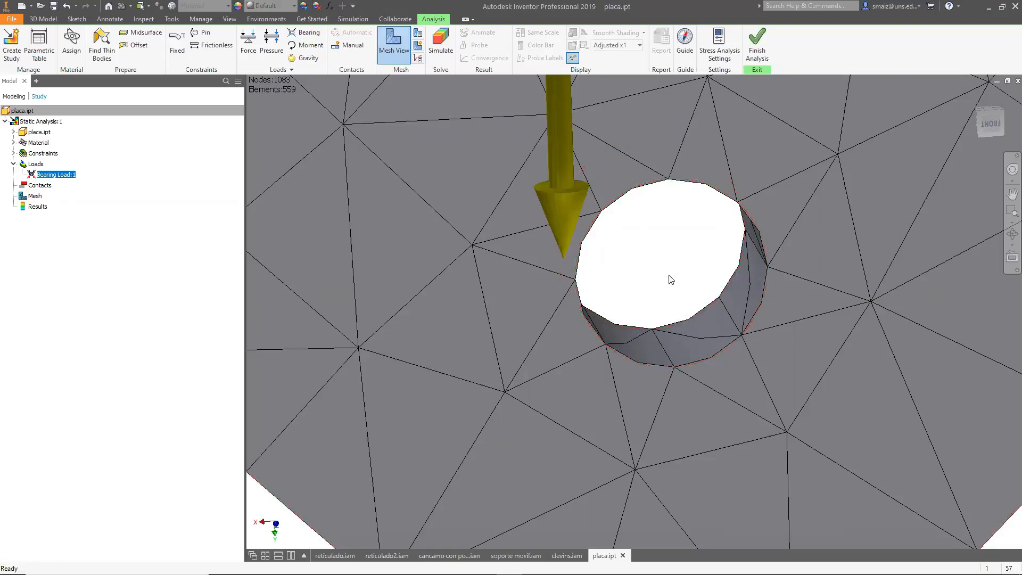
scroll(671, 279, "up", 5)
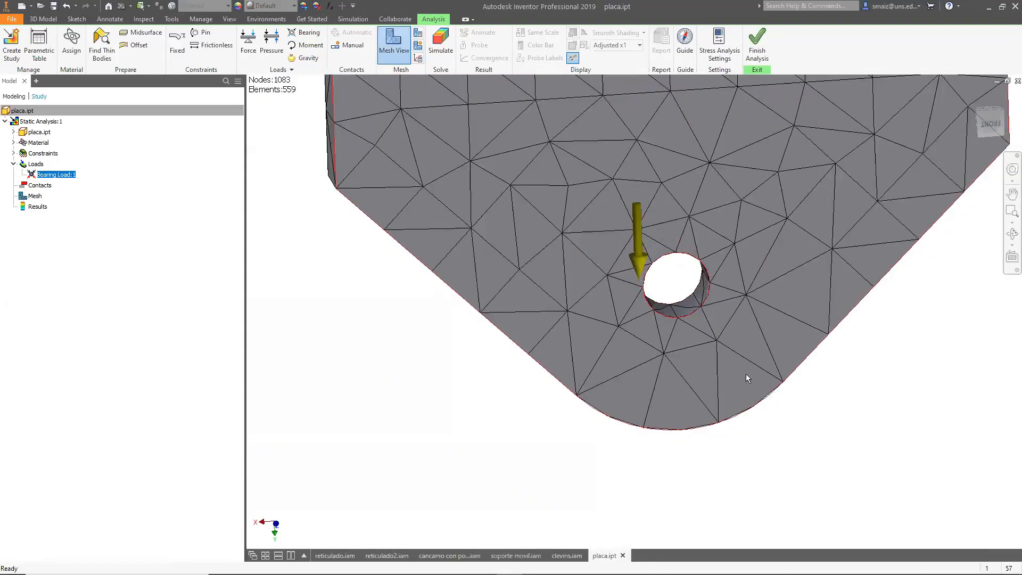
mouse_move(746, 374)
key("alt+Tab")
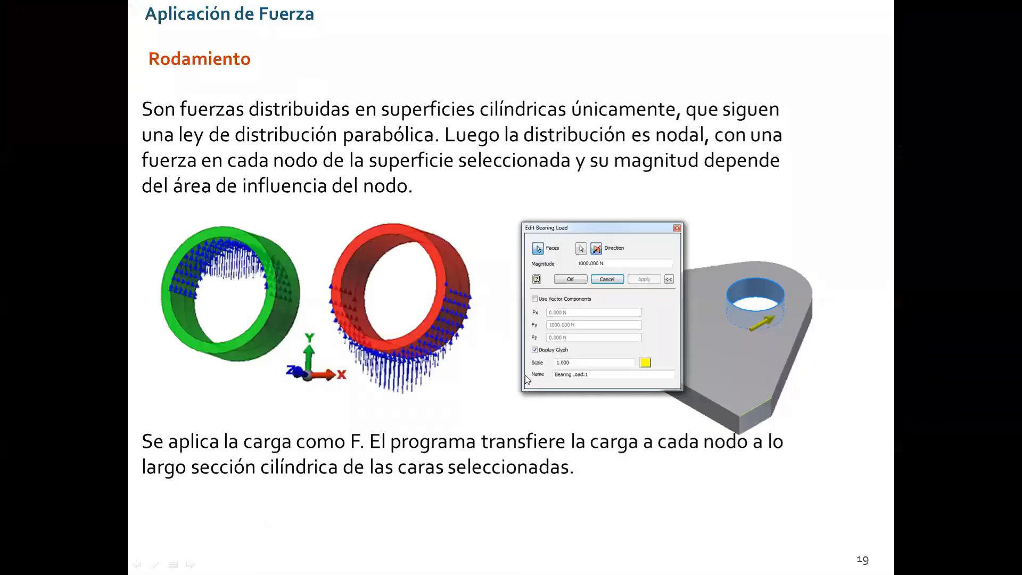
left_click(452, 328)
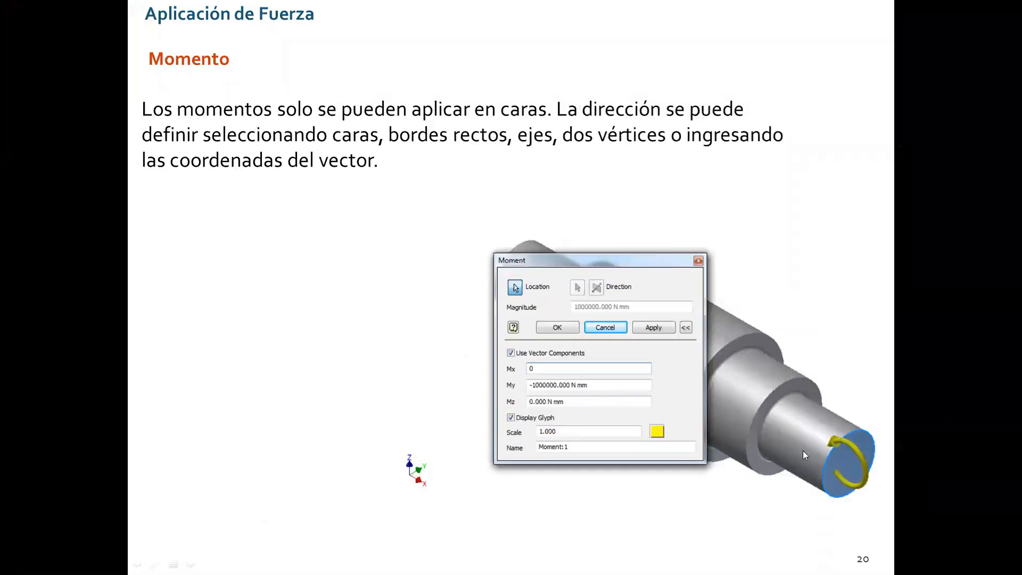
key("alt+Tab")
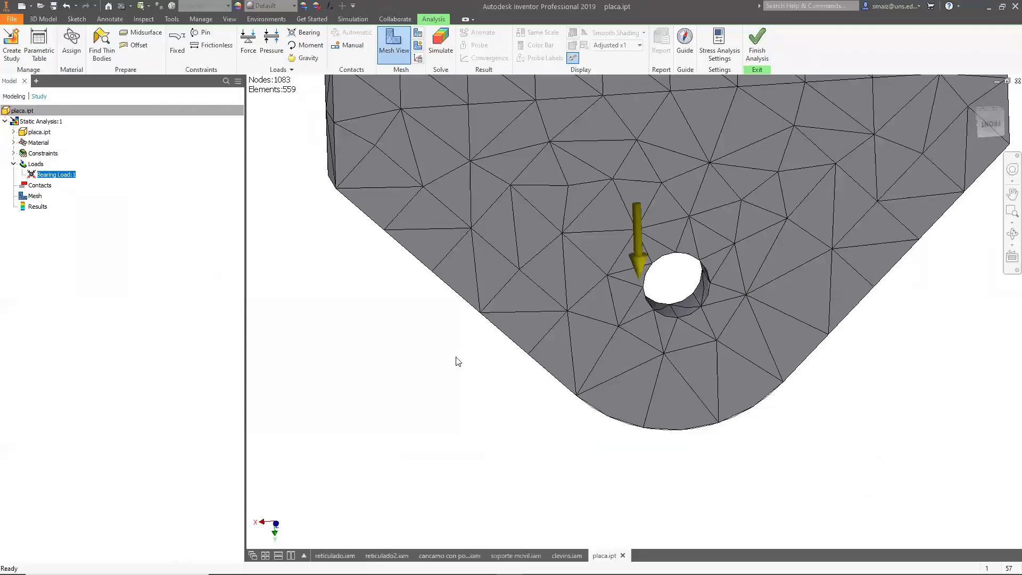
middle_click_drag(470, 367, 527, 330, "shift")
left_click(306, 46)
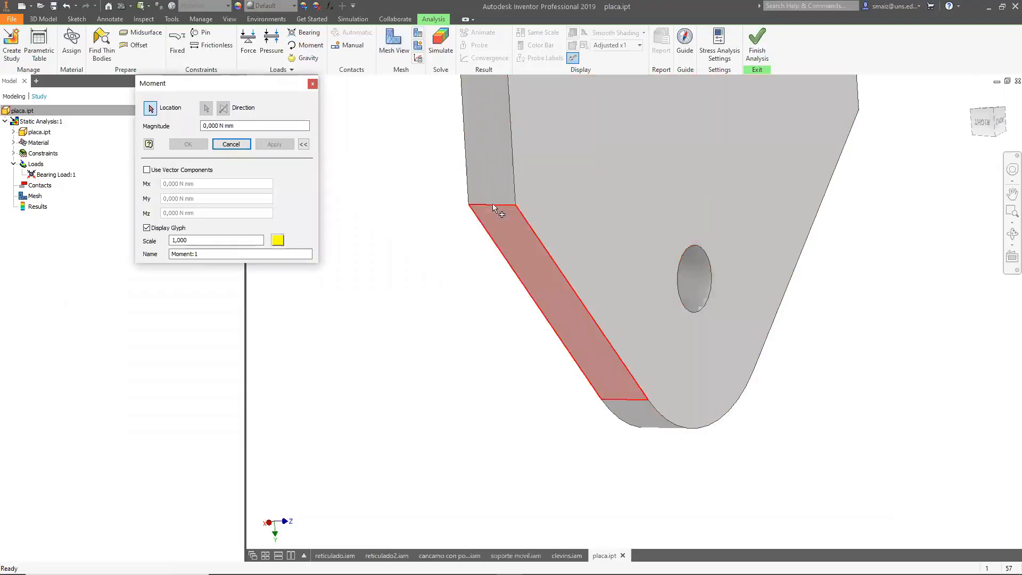
left_click(517, 237)
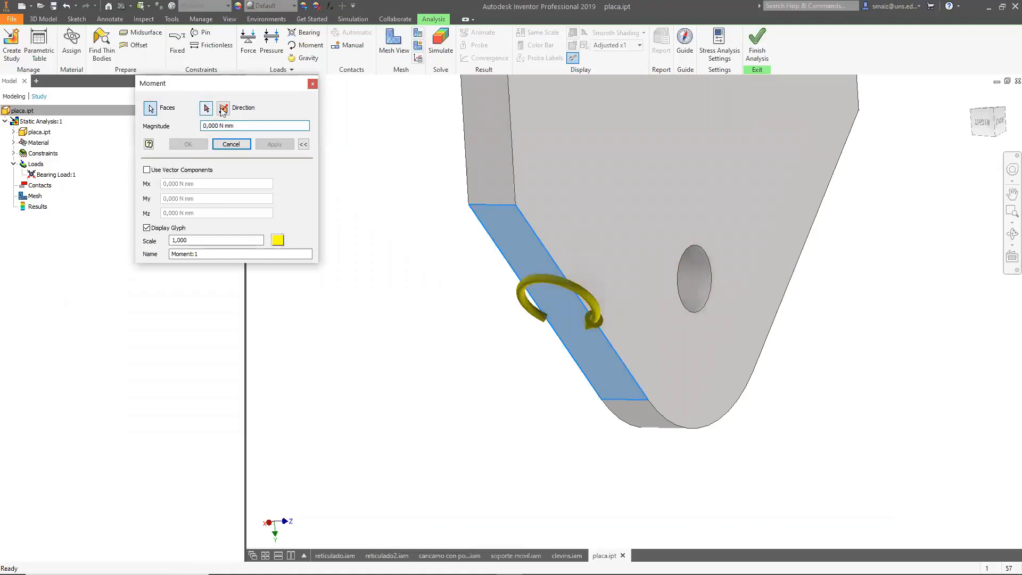
left_click(206, 108)
left_click(613, 399)
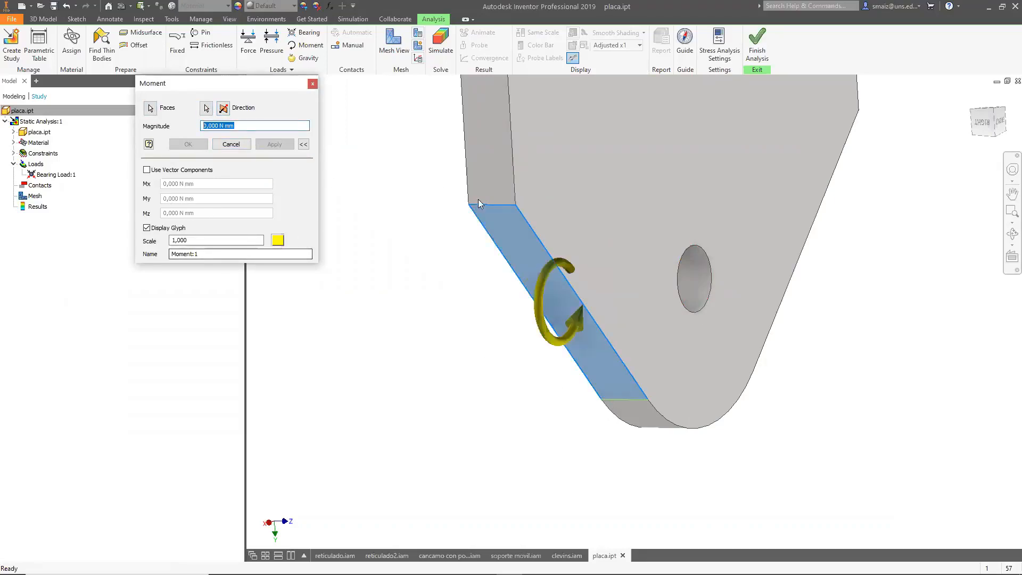
left_click(206, 108)
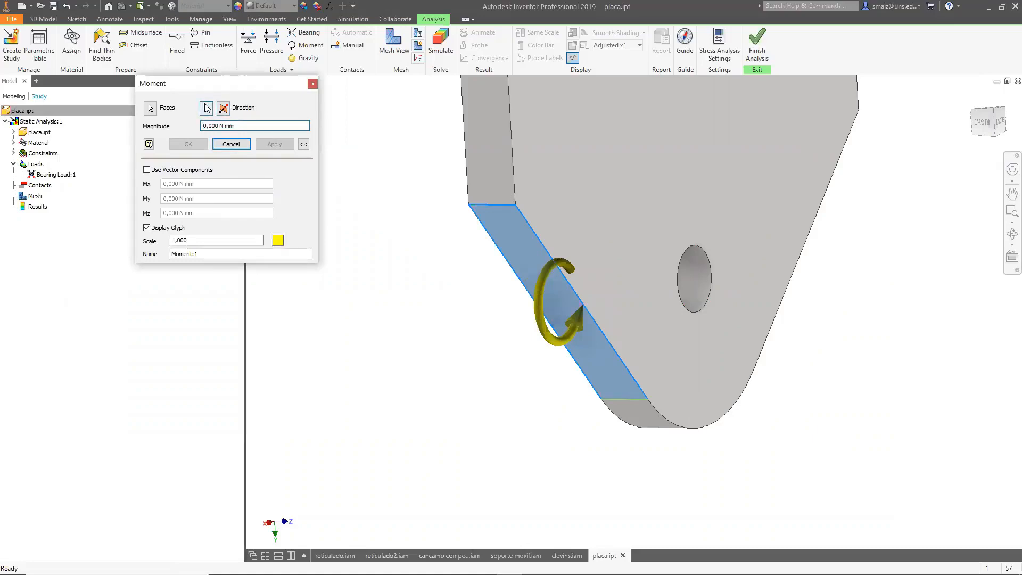
left_click(511, 147)
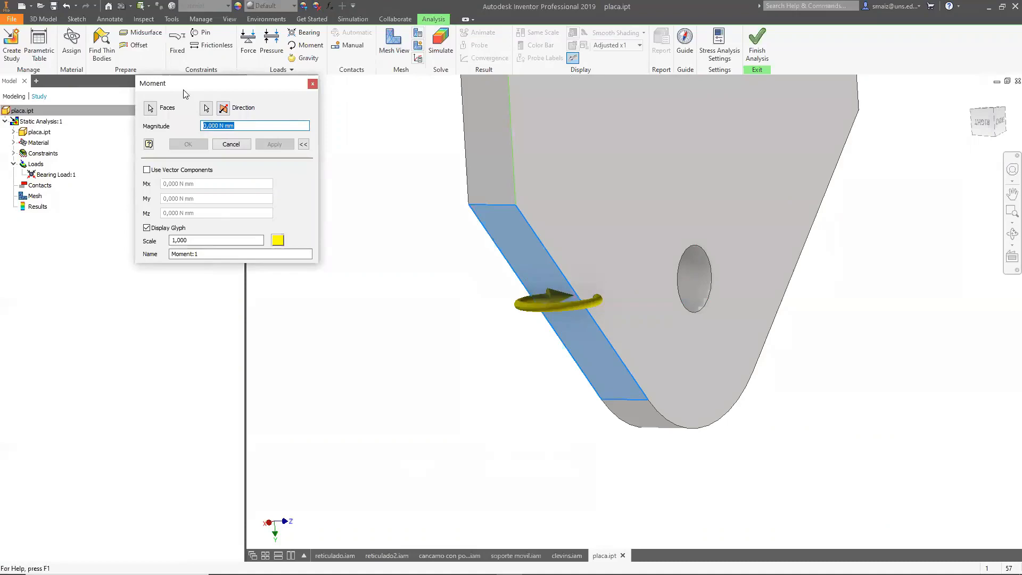
left_click(309, 83)
scroll(490, 277, "up", 5)
scroll(521, 324, "down", 4)
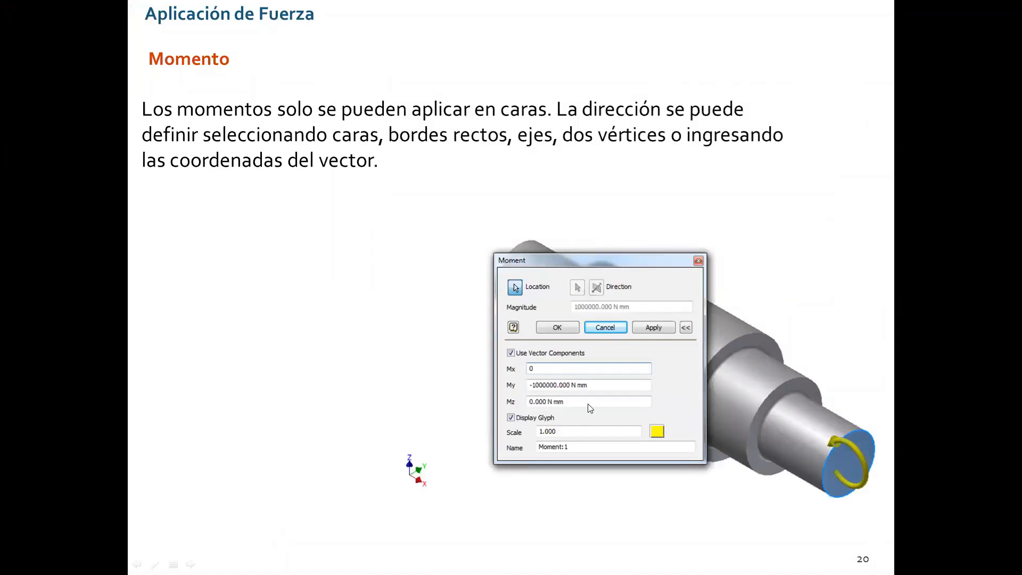
left_click(490, 326)
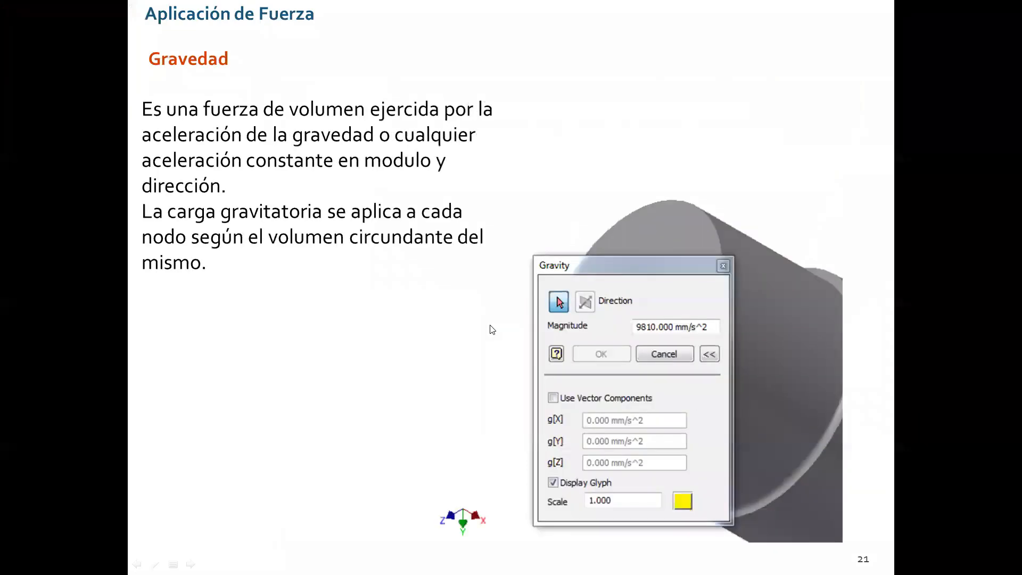
key("alt+Tab")
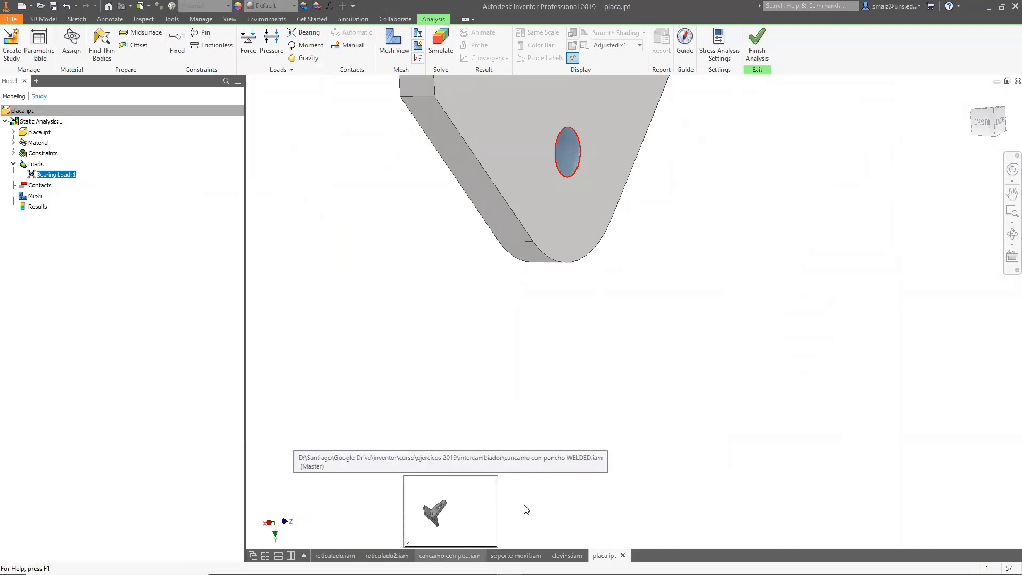
Switch to the clevis assembly study and delete its force load.
left_click(460, 555)
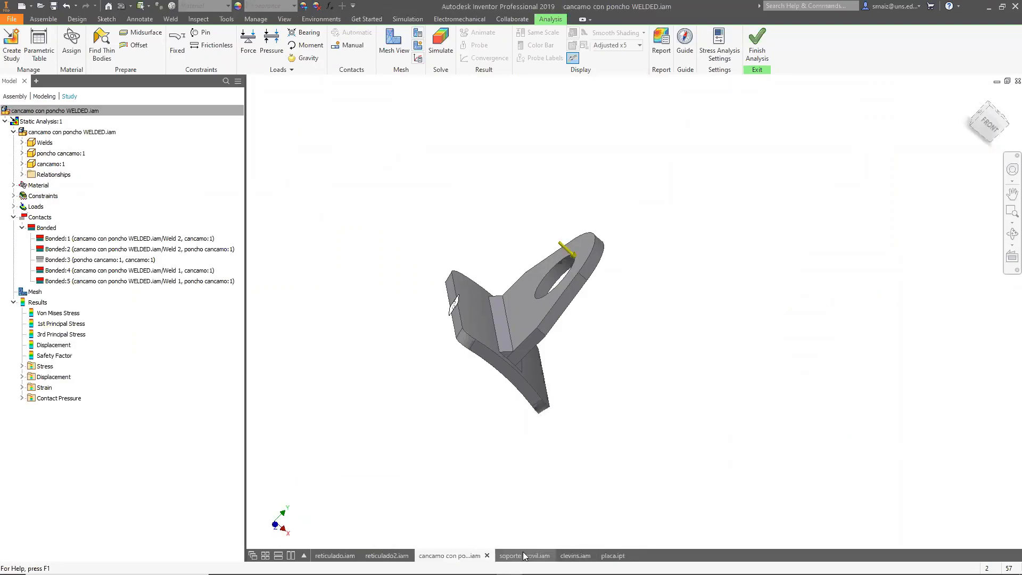
left_click(523, 555)
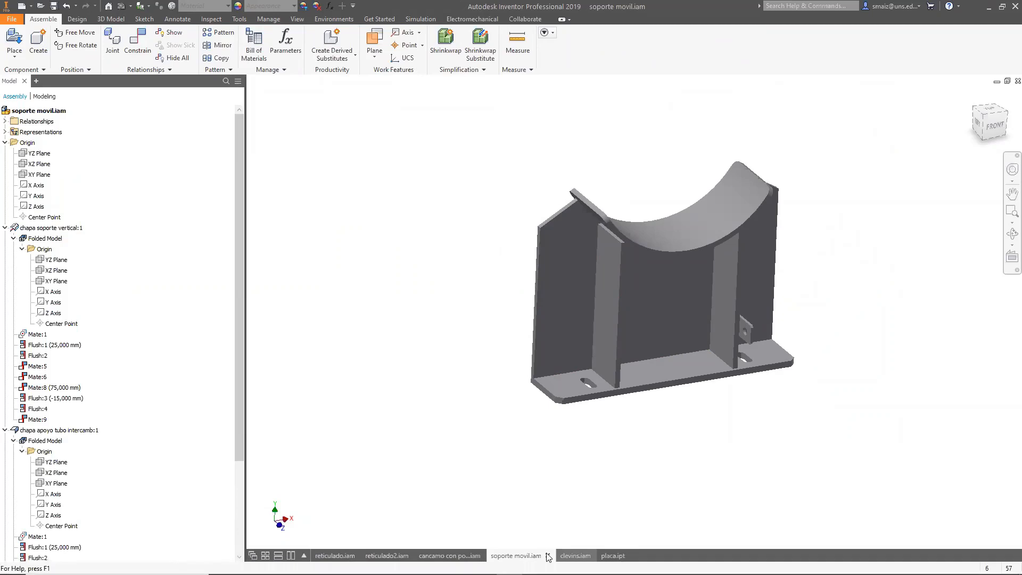
left_click(450, 555)
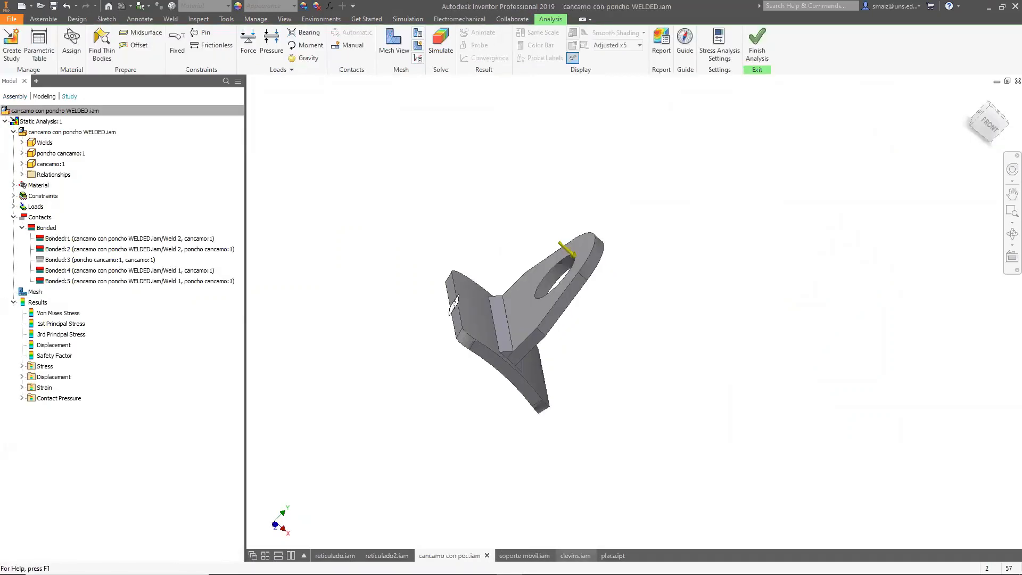
left_click(575, 555)
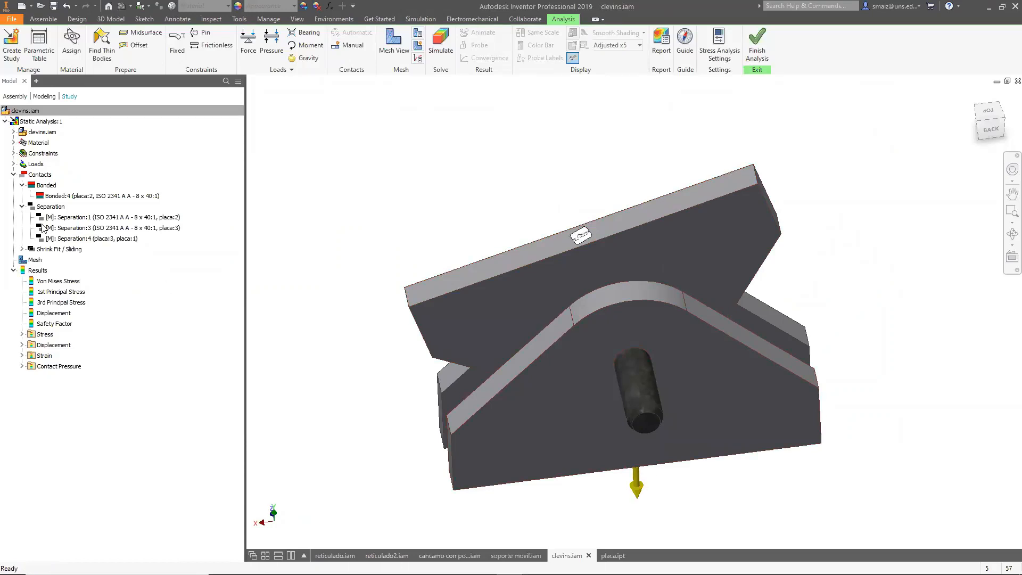
left_click(14, 164)
left_click(45, 174)
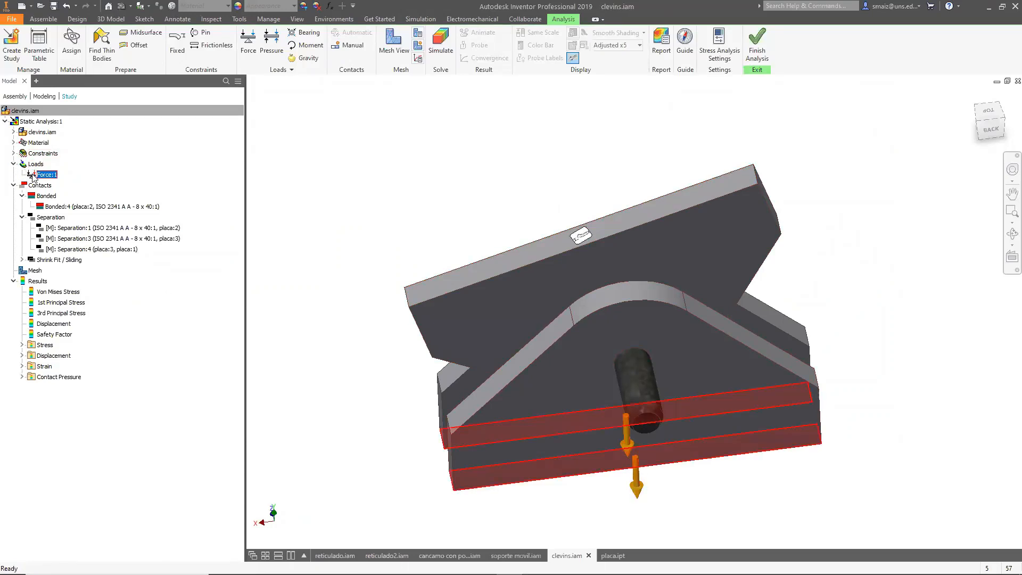
right_click(33, 178)
left_click(58, 230)
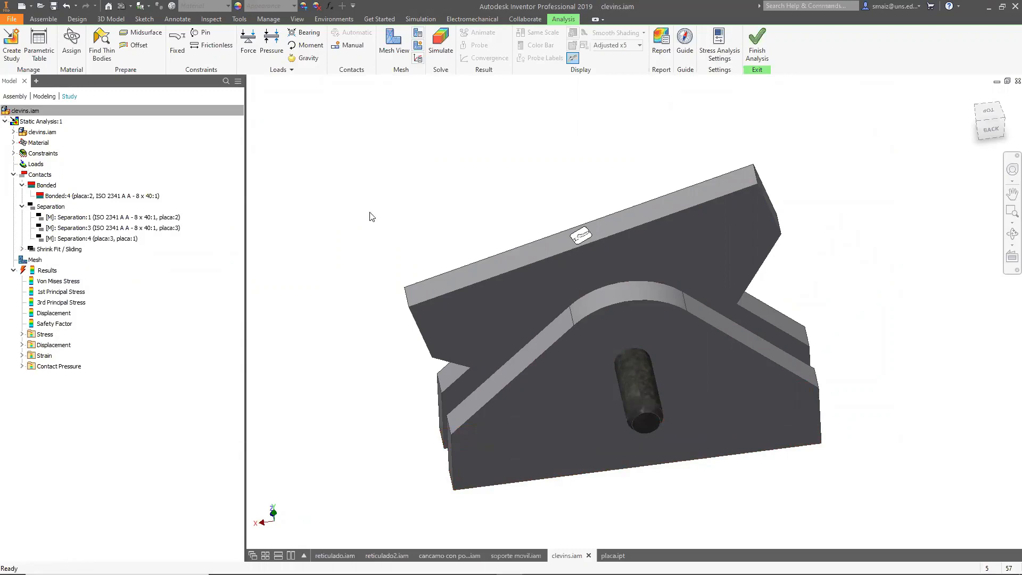
Apply a 9810 mm/s^2 gravity load directed along the plate's left side edge, with its direction reversed.
left_click(304, 58)
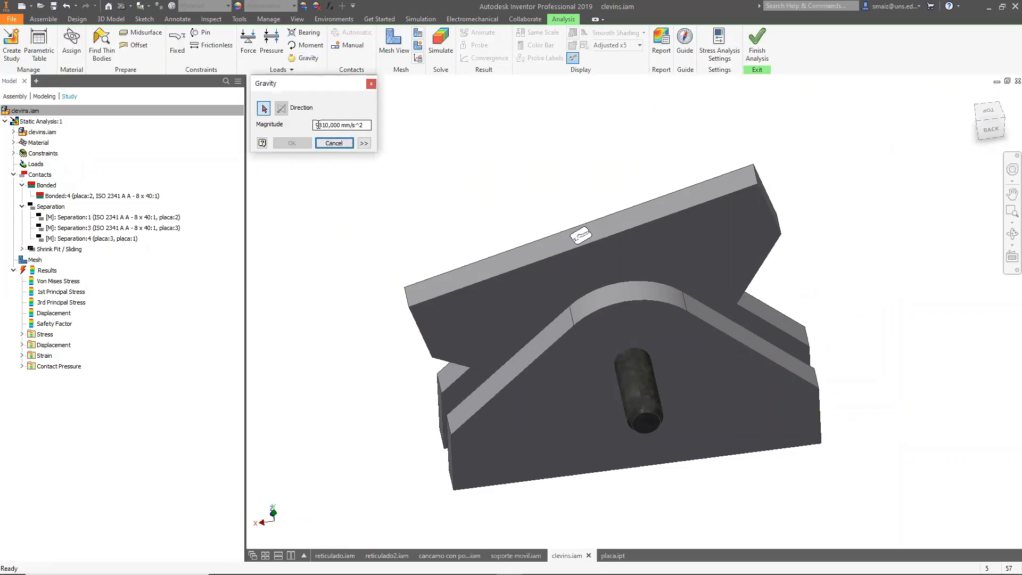
left_click(364, 143)
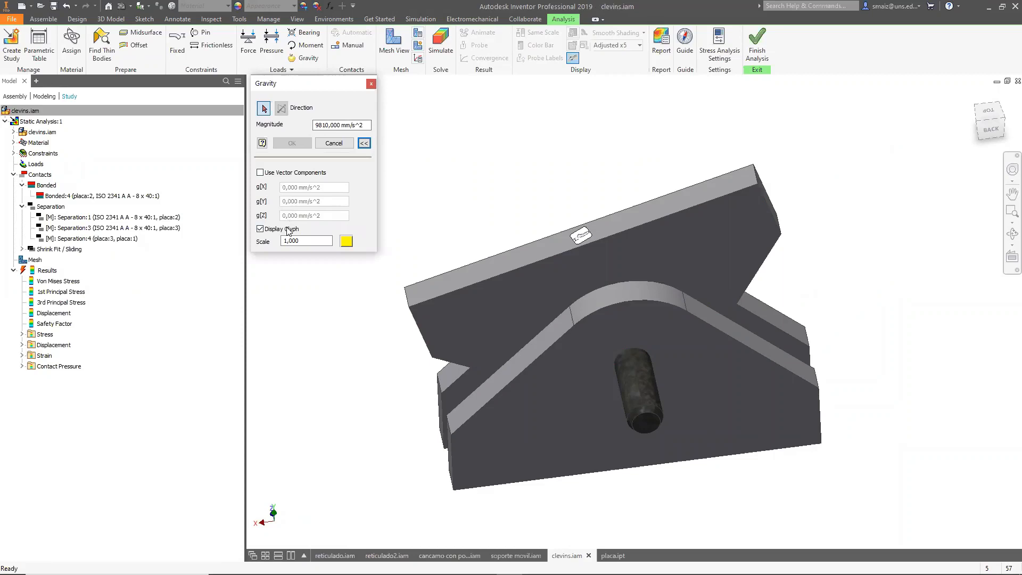
left_click(266, 108)
left_click(425, 338)
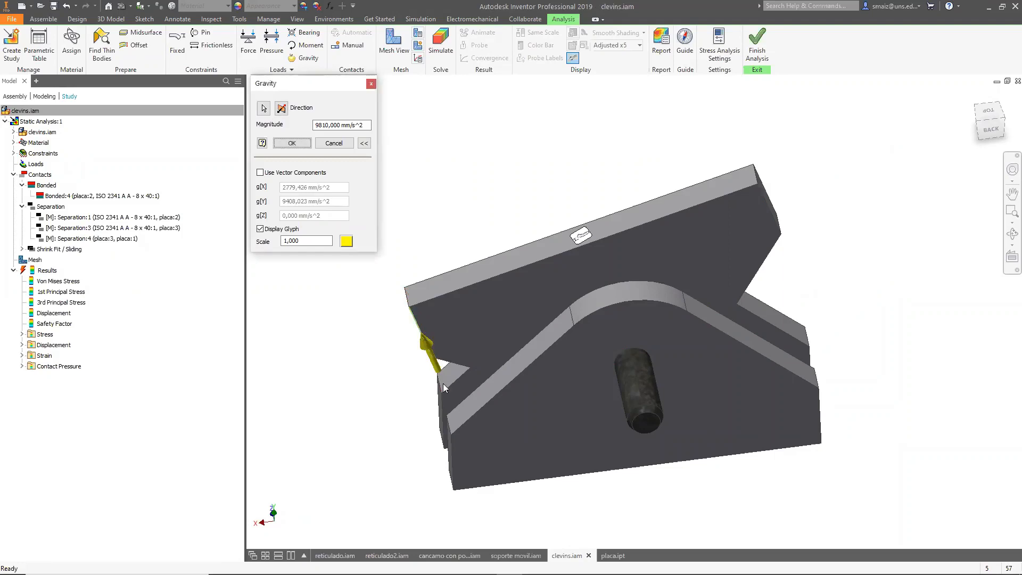
left_click(281, 108)
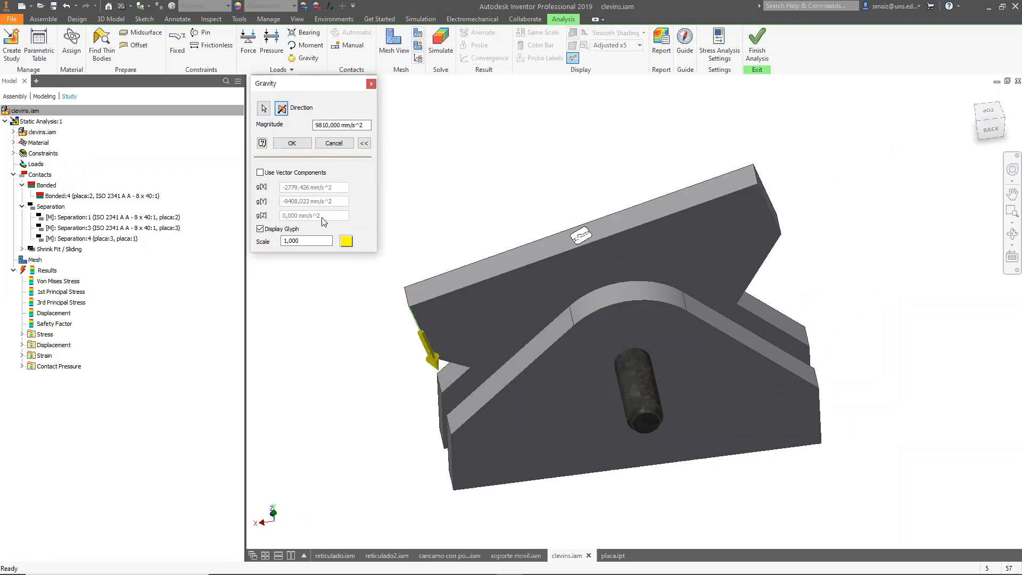
left_click(291, 143)
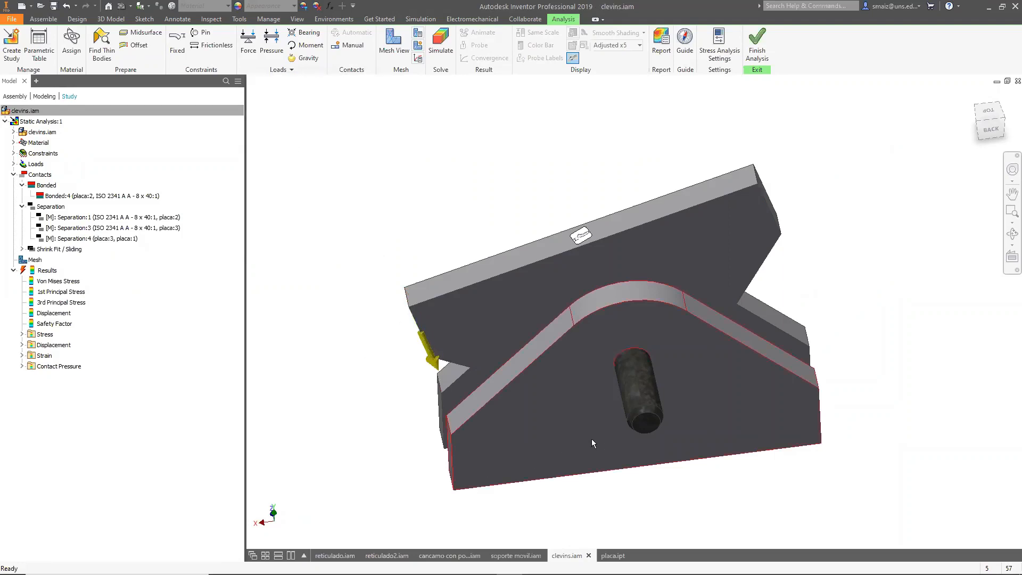
Run the simulation and orbit the Von Mises stress result around the pin.
left_click(440, 47)
left_click(291, 298)
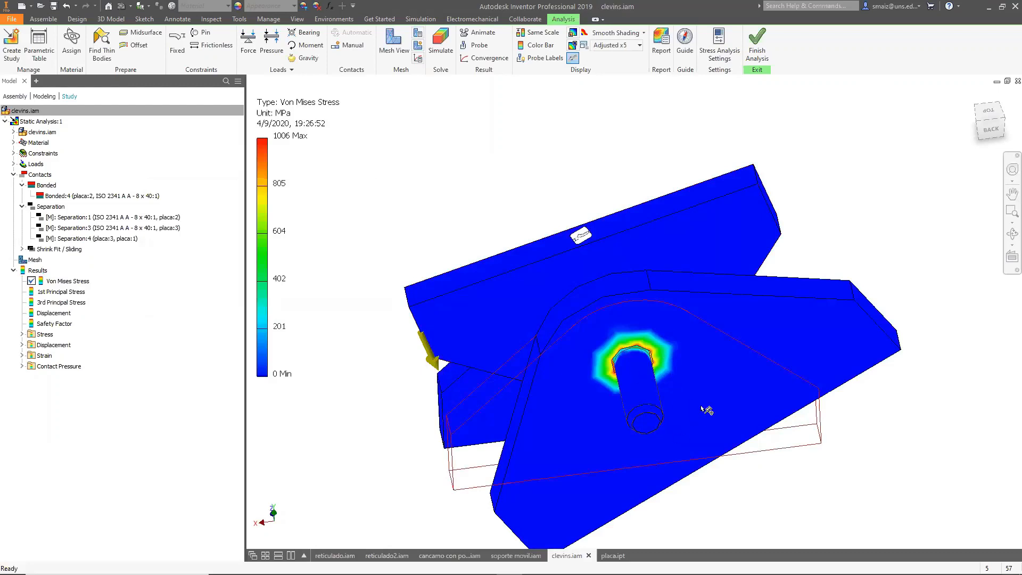
middle_click_drag(729, 442, 714, 392, "shift")
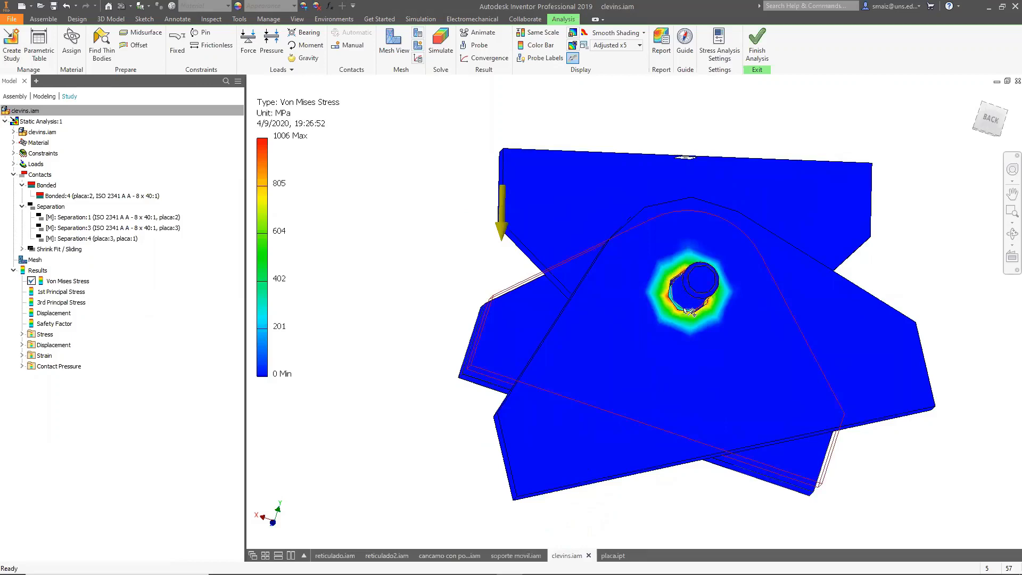
middle_click_drag(660, 378, 635, 378, "shift")
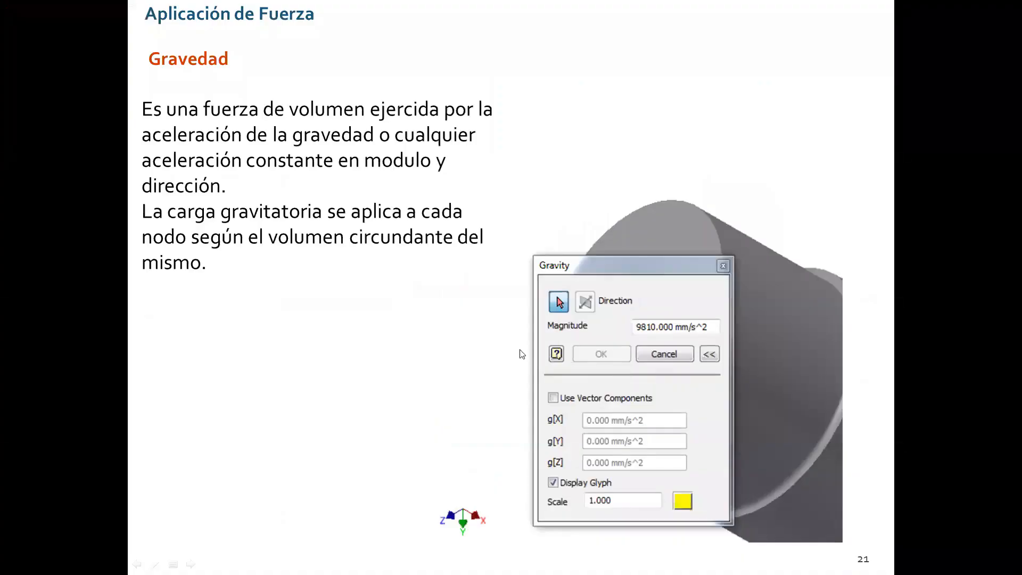
left_click(376, 262)
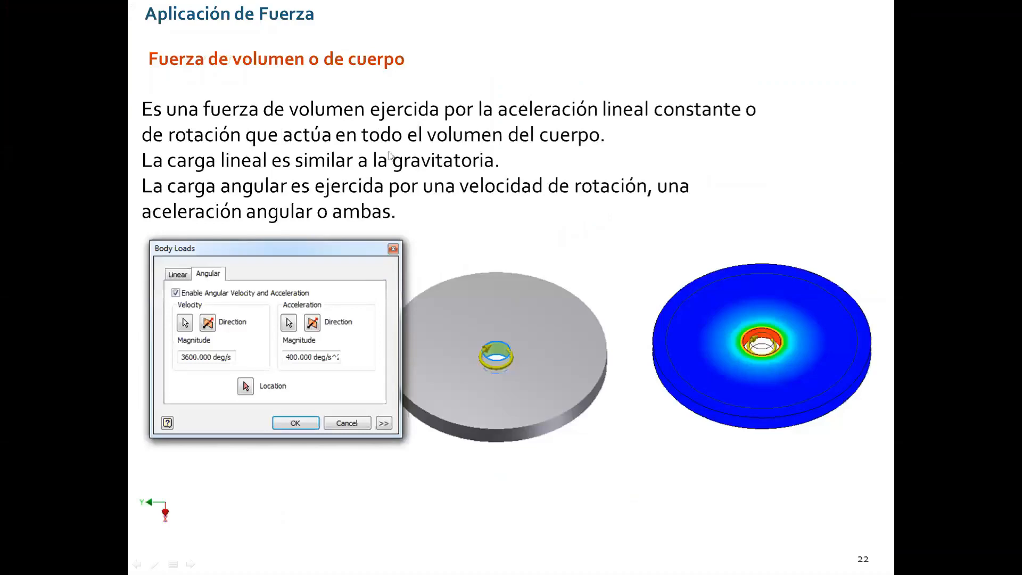
key("alt+Tab")
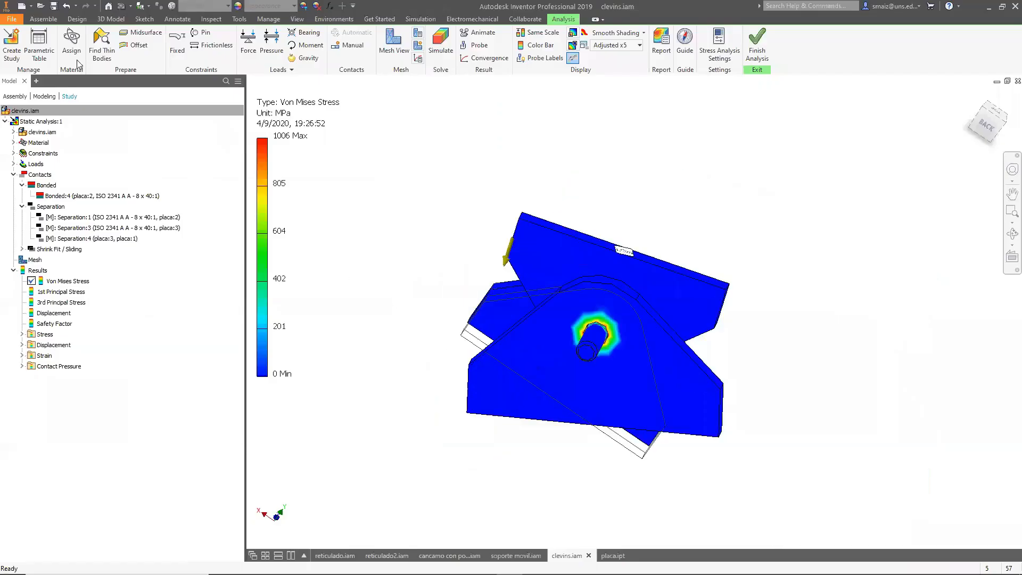
left_click(11, 18)
key("alt+Tab")
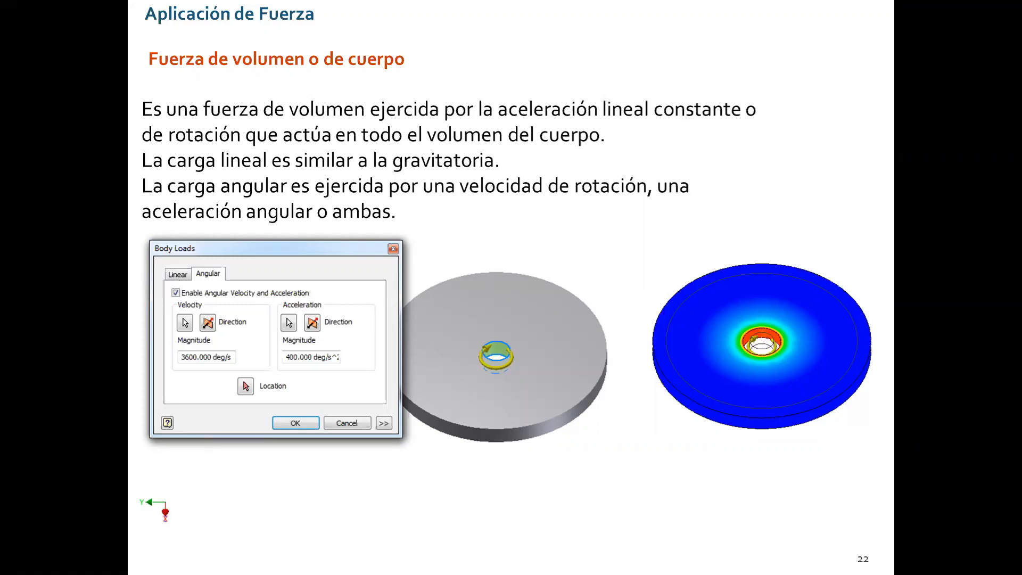
key("alt+Tab")
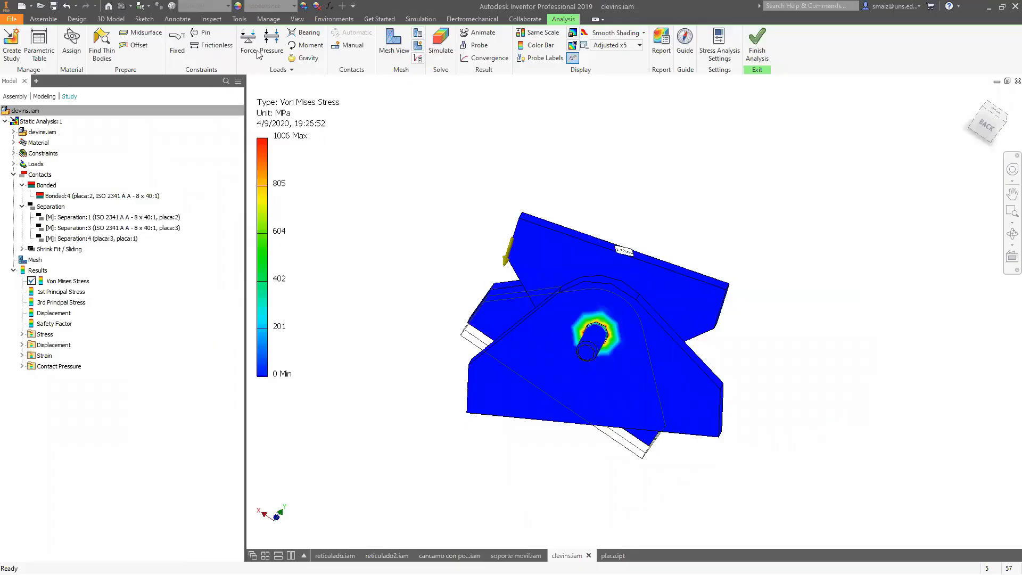
Open the Body Loads dialog and try a linear acceleration of 32 mm/s^2, then disable linear acceleration.
left_click(282, 69)
left_click(266, 94)
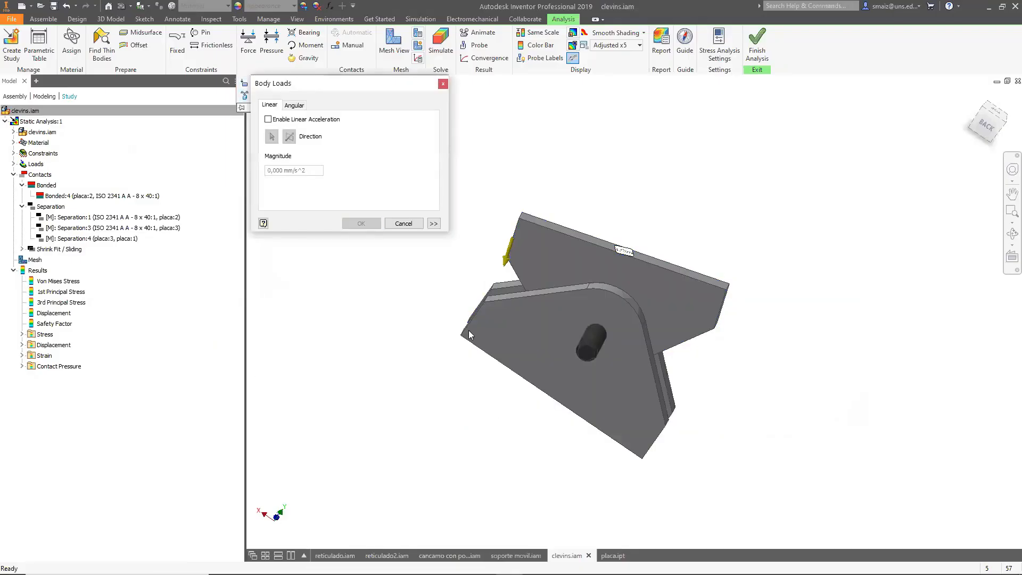
left_click(268, 119)
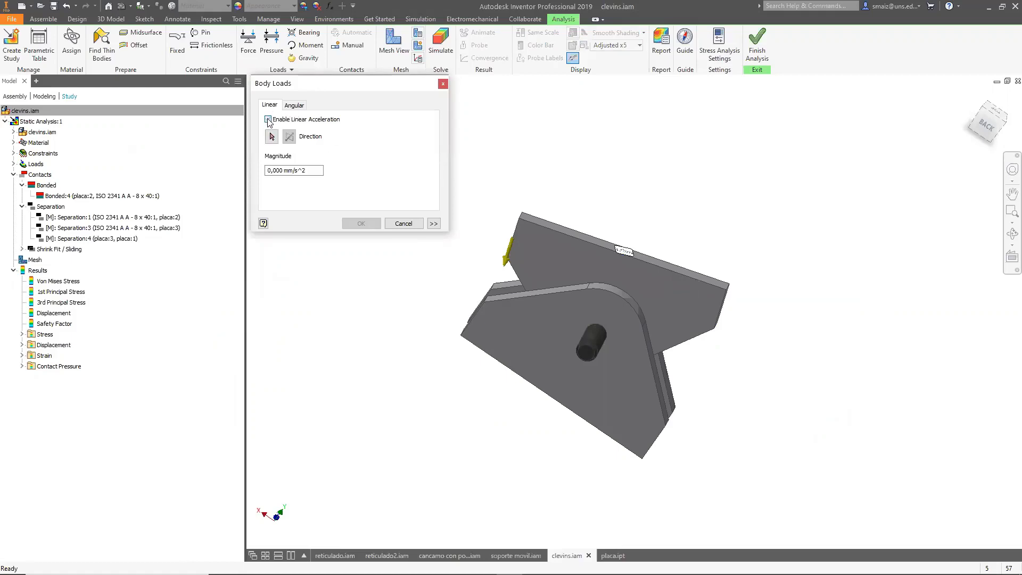
left_click(267, 173)
double_click(270, 172)
type("32")
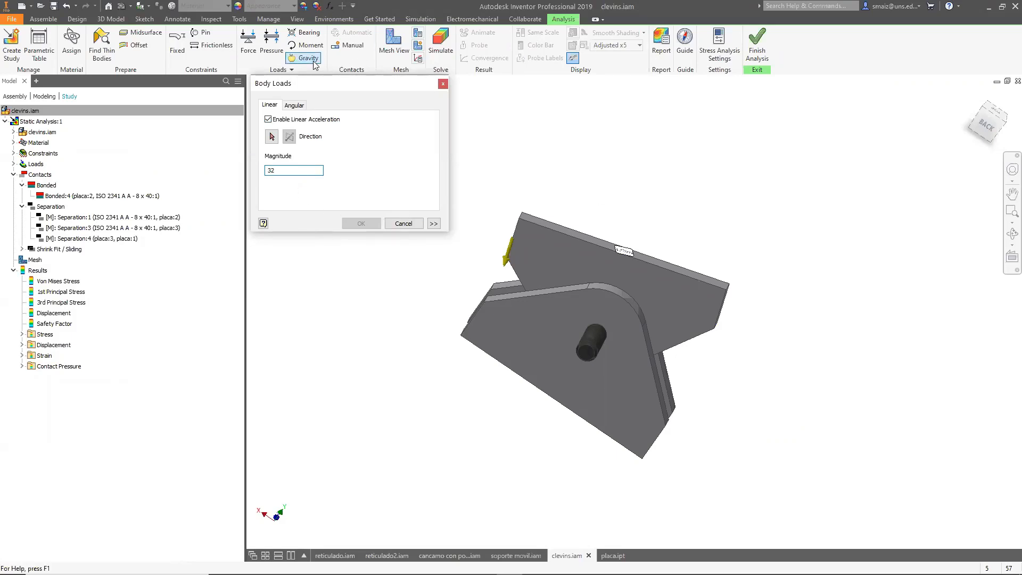
left_click(268, 119)
Enable angular velocity on the pin face with a 36000 deg/s magnitude and pick a location point on the plate.
left_click(294, 105)
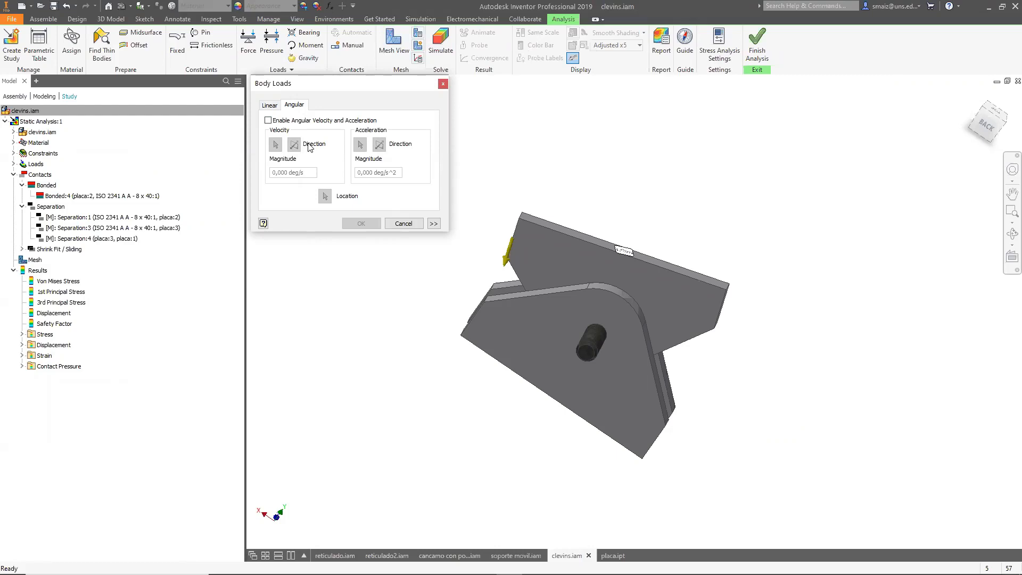
left_click(268, 120)
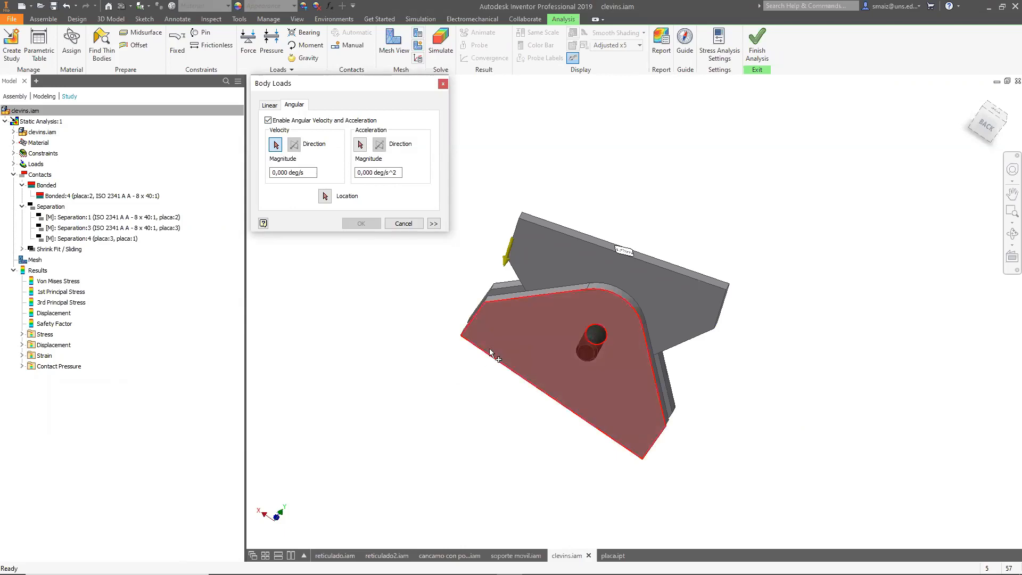
left_click(597, 343)
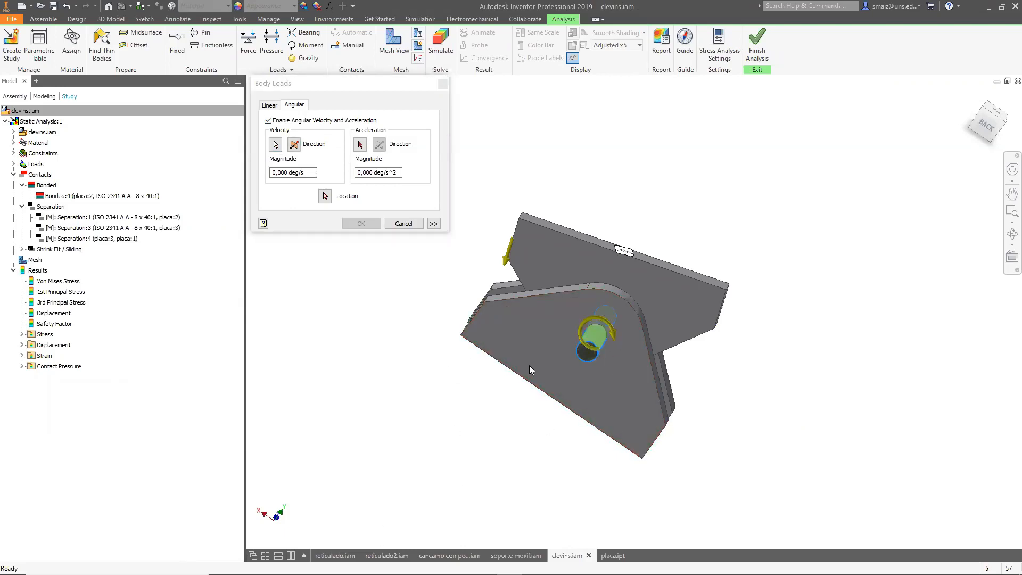
left_click(298, 150)
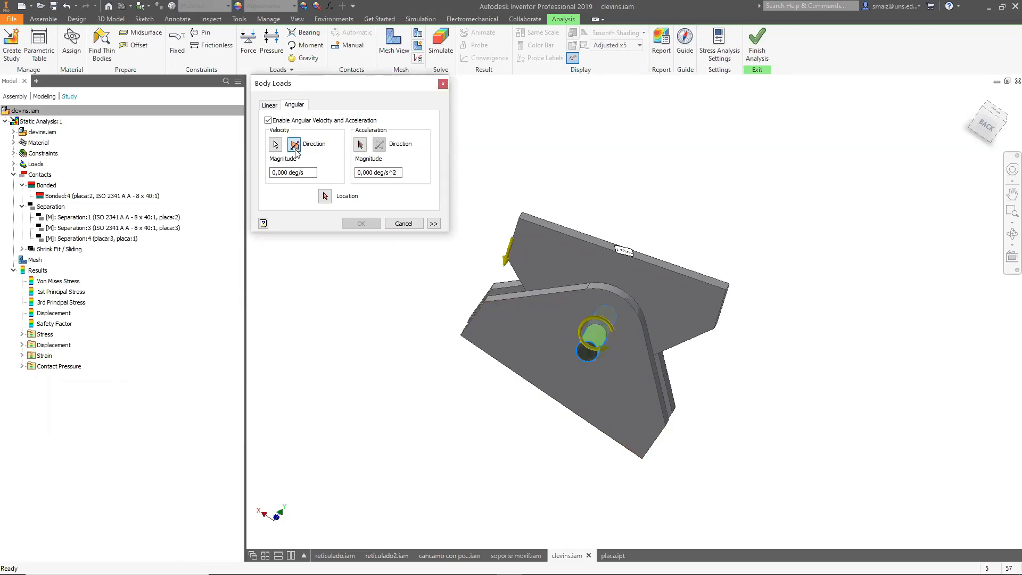
left_click(275, 173)
type("360")
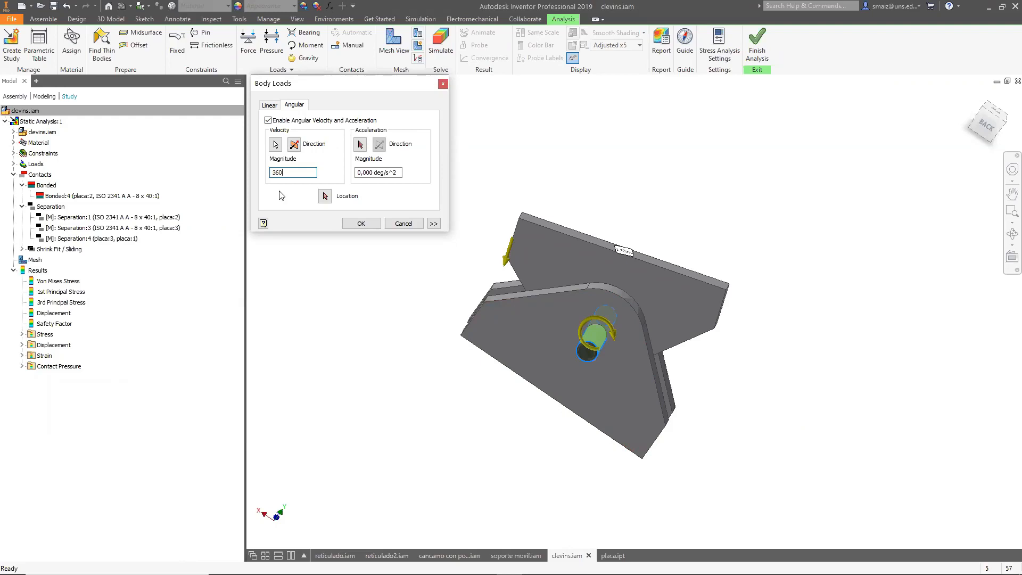
type("00")
left_click(324, 197)
left_click(587, 288)
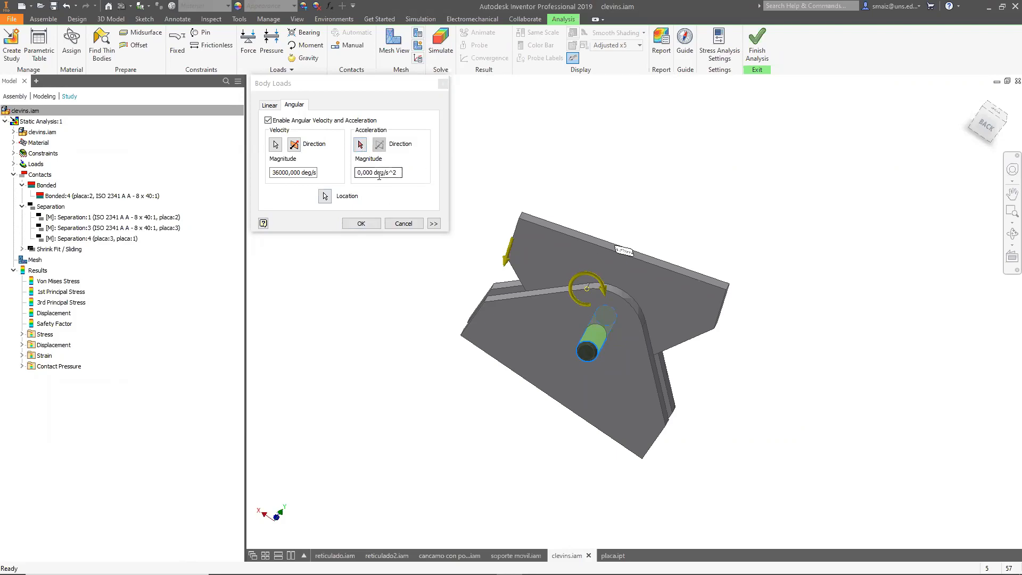
Expand the Body Loads options, turn on vector components, and close the dialog without applying.
left_click(434, 223)
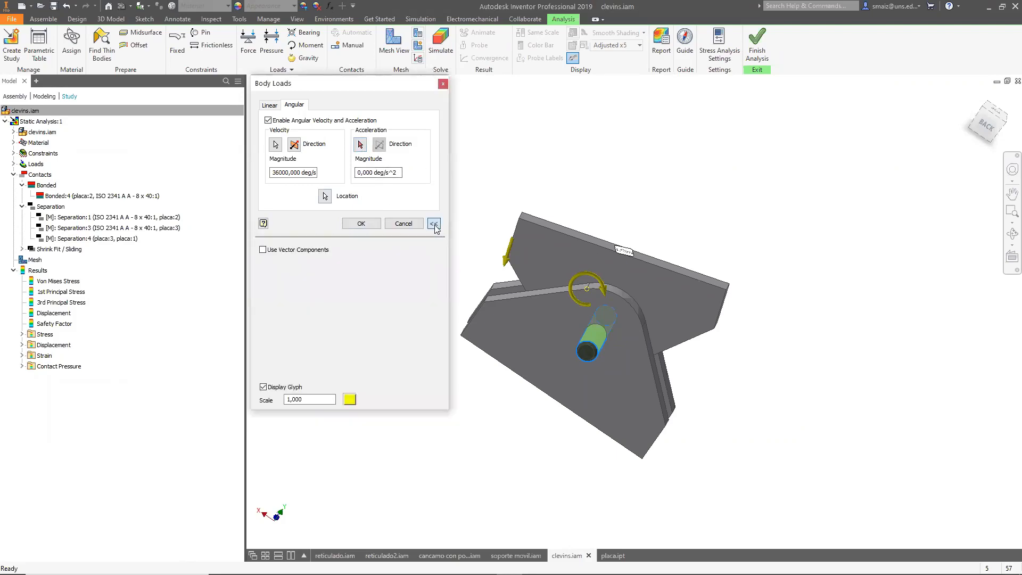
left_click(263, 250)
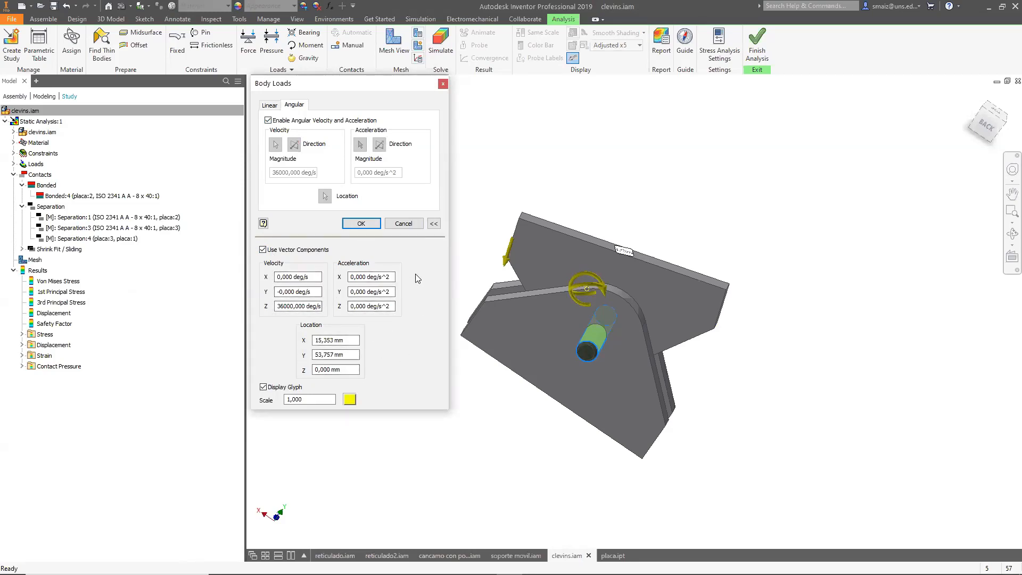
left_click(442, 84)
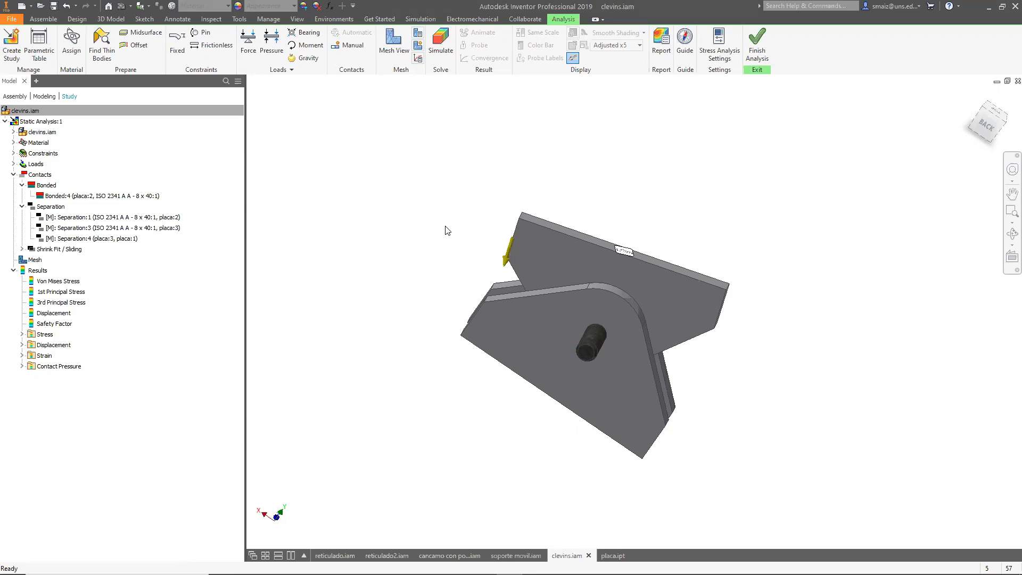
Switch to the PowerPoint presentation and read the body load and remote force slides.
key("alt+Tab")
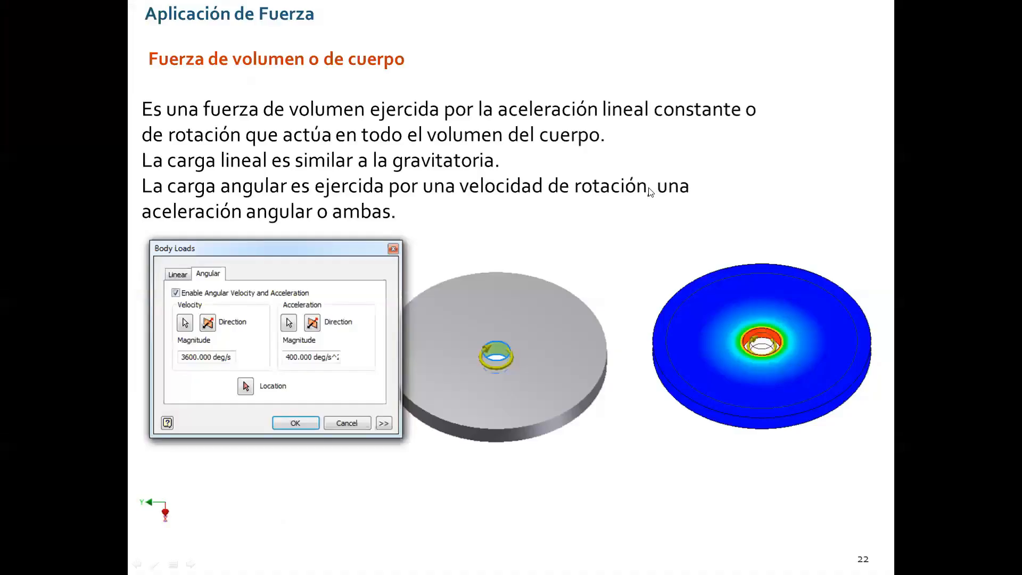
left_click(649, 187)
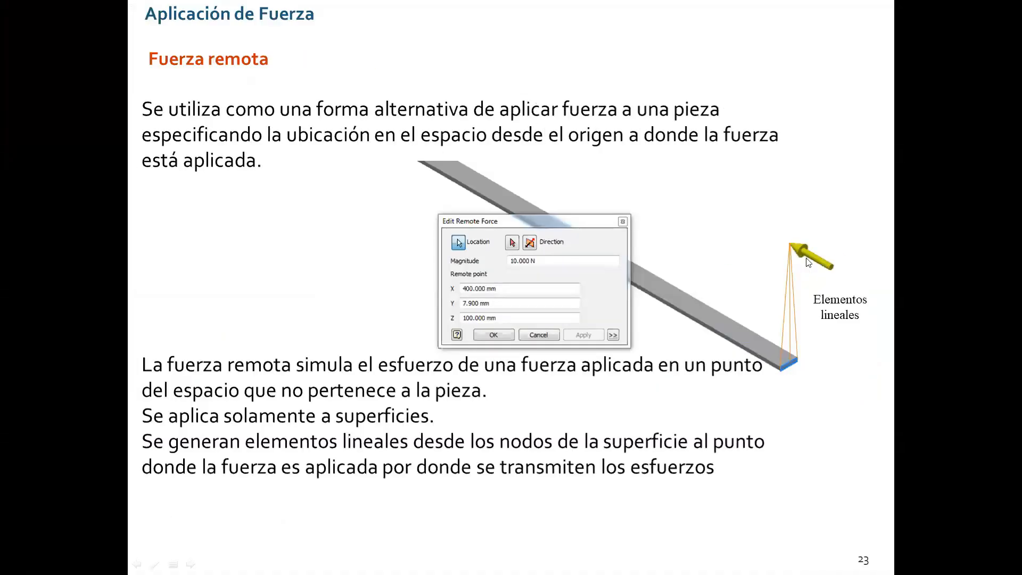
key("alt+Tab")
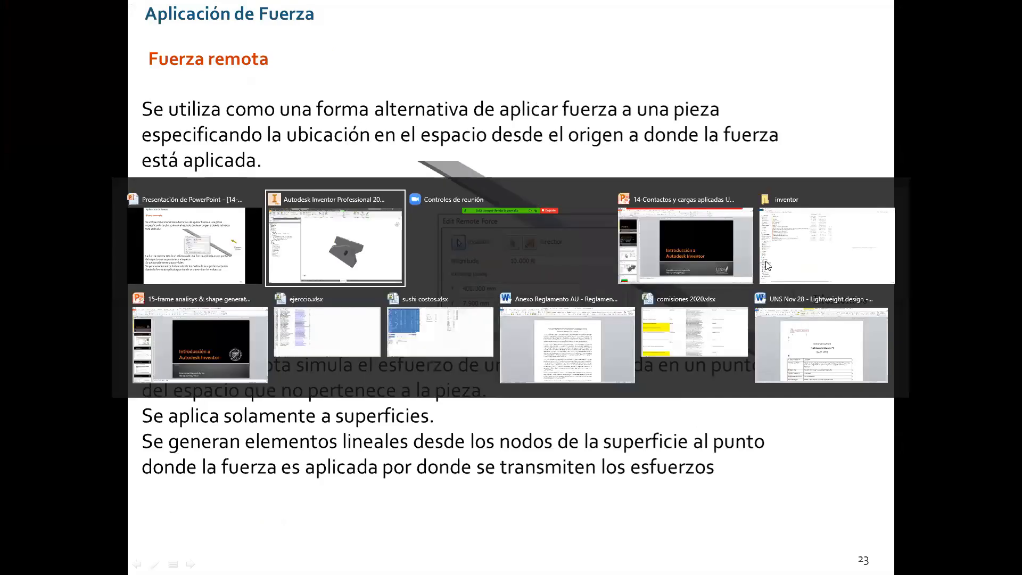
key("alt+Tab")
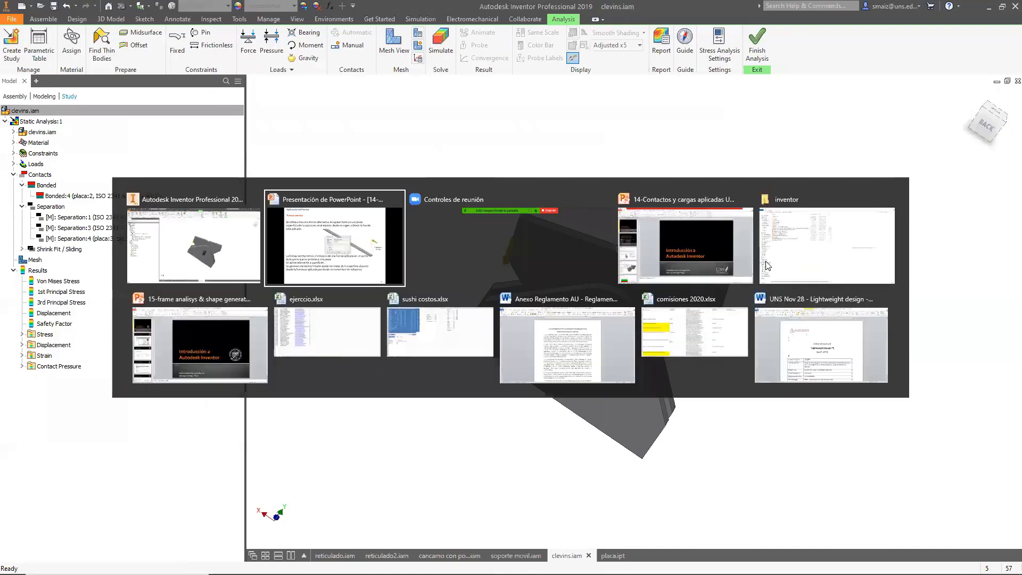
key("alt+Tab")
left_click(359, 253)
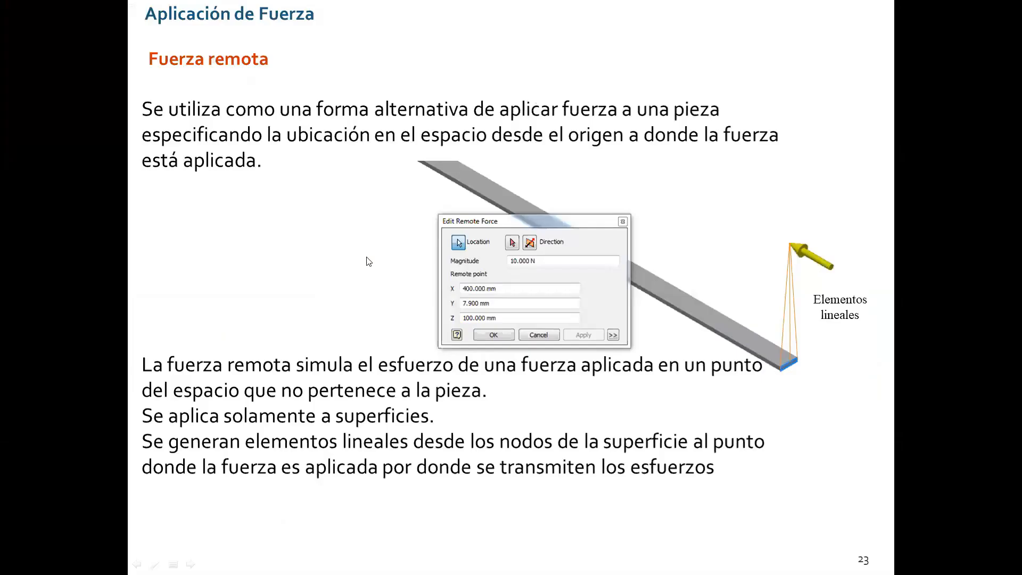
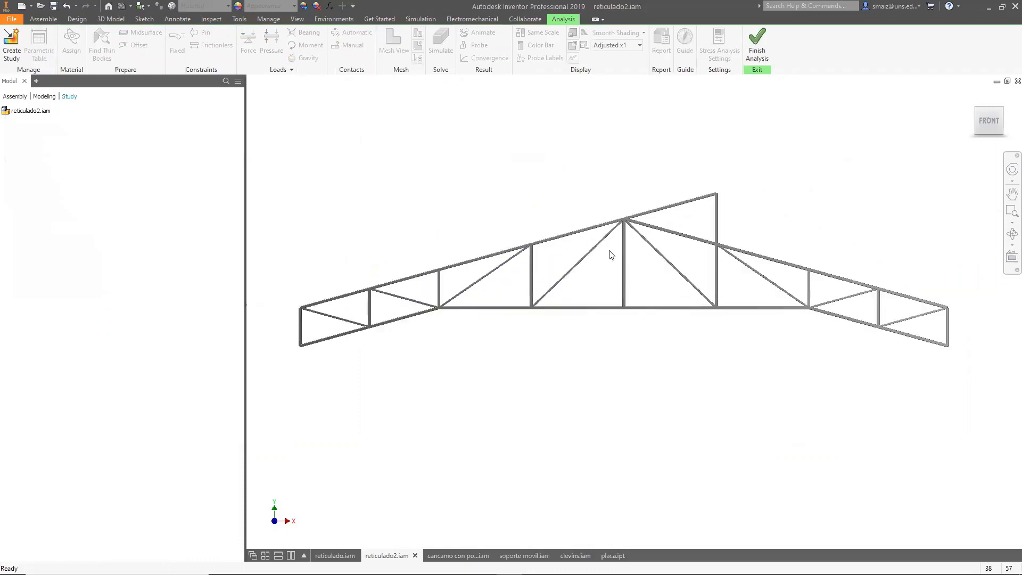
Create a new static analysis study with the default settings for the truss assembly.
left_click(10, 50)
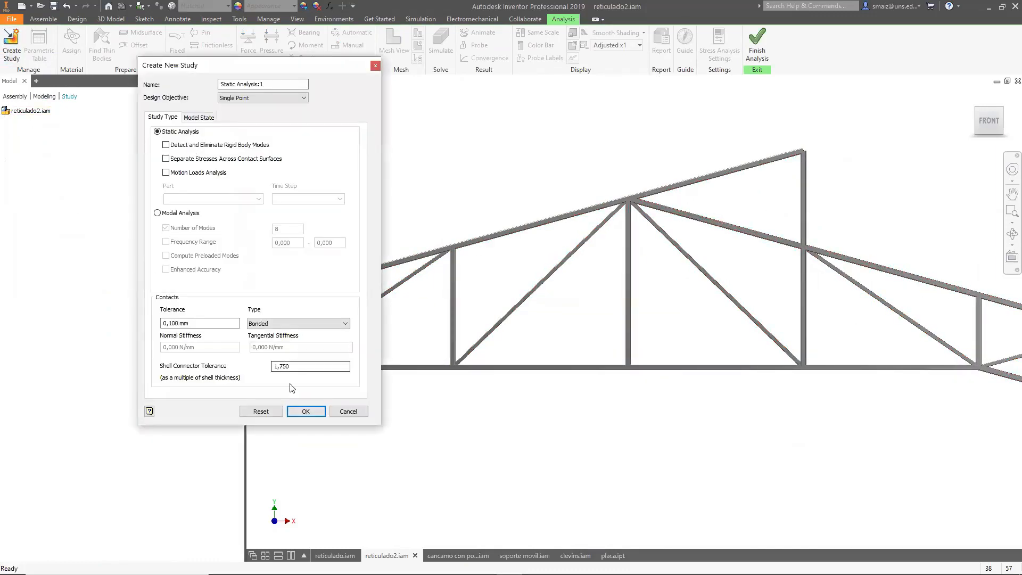
left_click(306, 412)
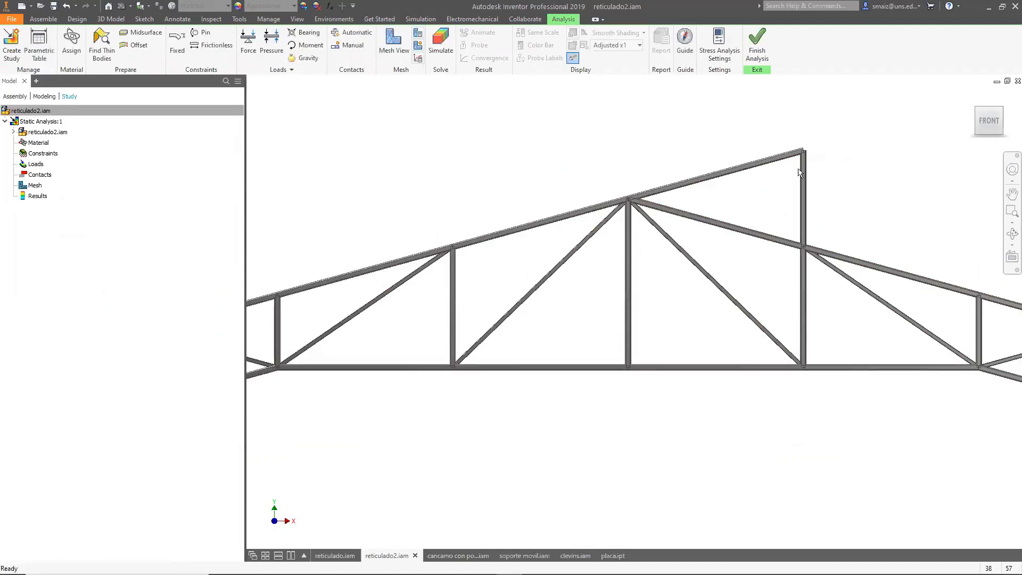
Inspect the truss members and how their ends meet at the joints.
scroll(810, 149, "down", 5)
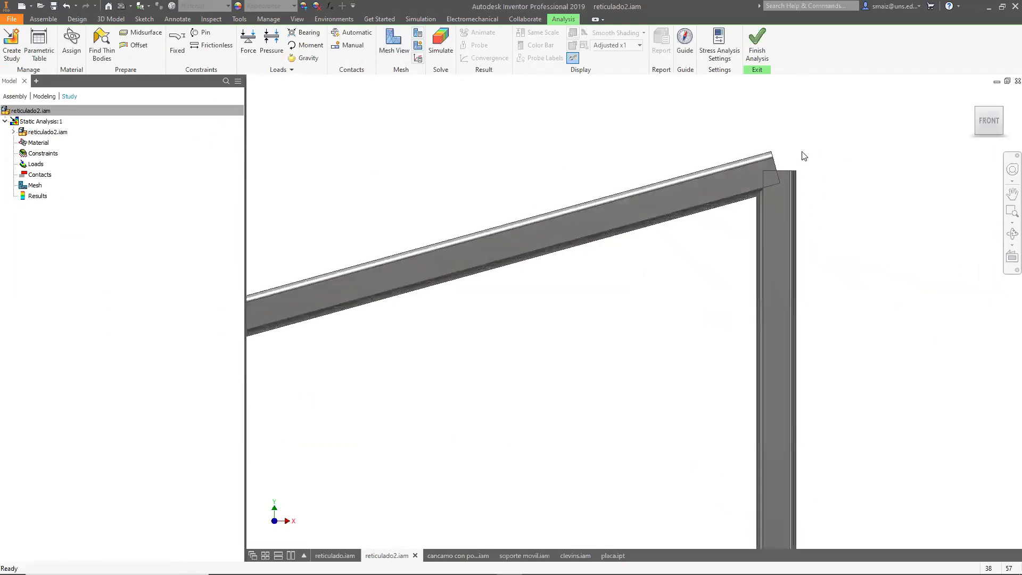
scroll(842, 160, "up", 3)
middle_click_drag(869, 189, 804, 217, "shift")
scroll(659, 257, "down", 6)
scroll(658, 245, "down", 3)
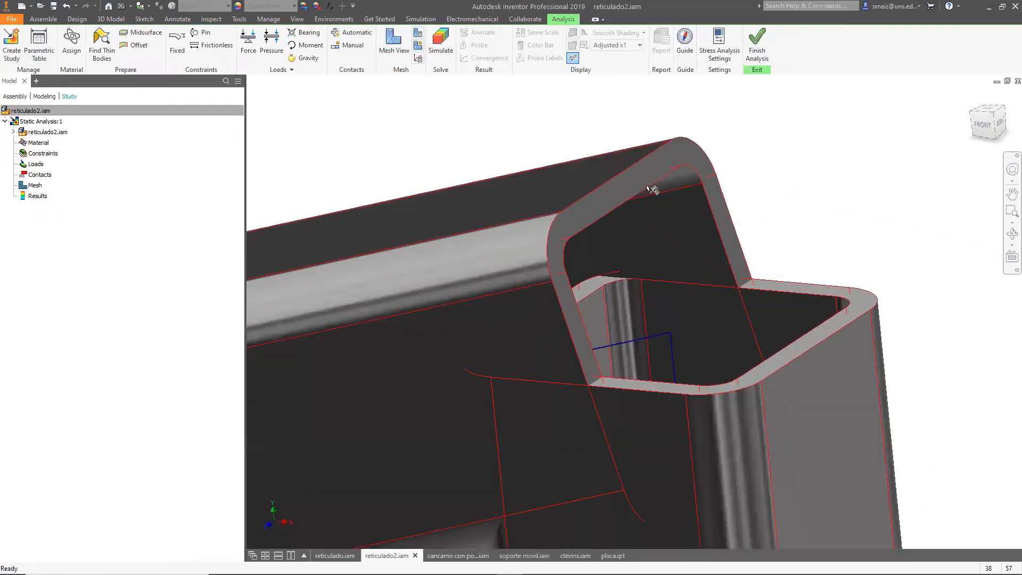
scroll(676, 191, "up", 3)
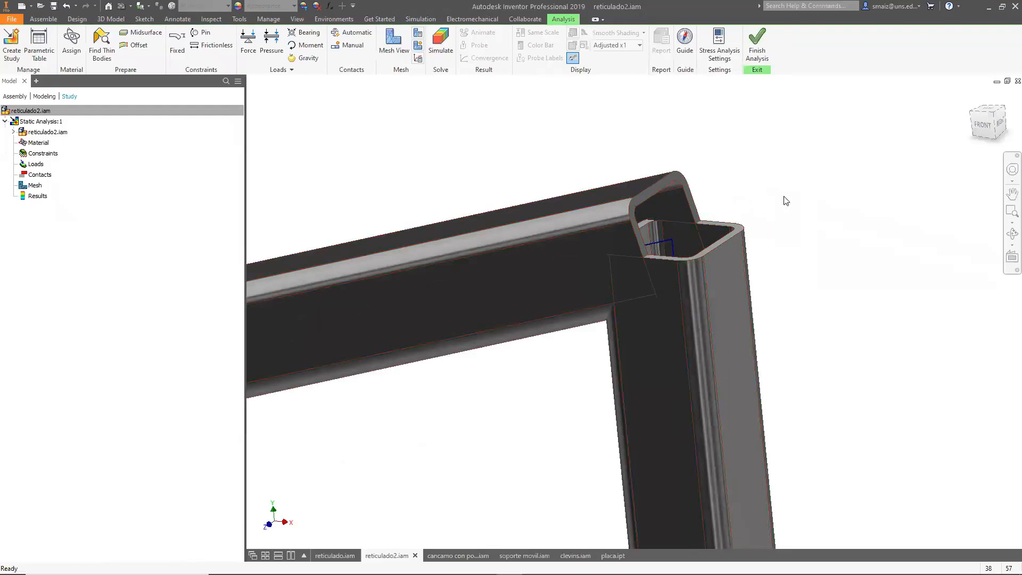
scroll(790, 208, "up", 2)
scroll(686, 194, "down", 3)
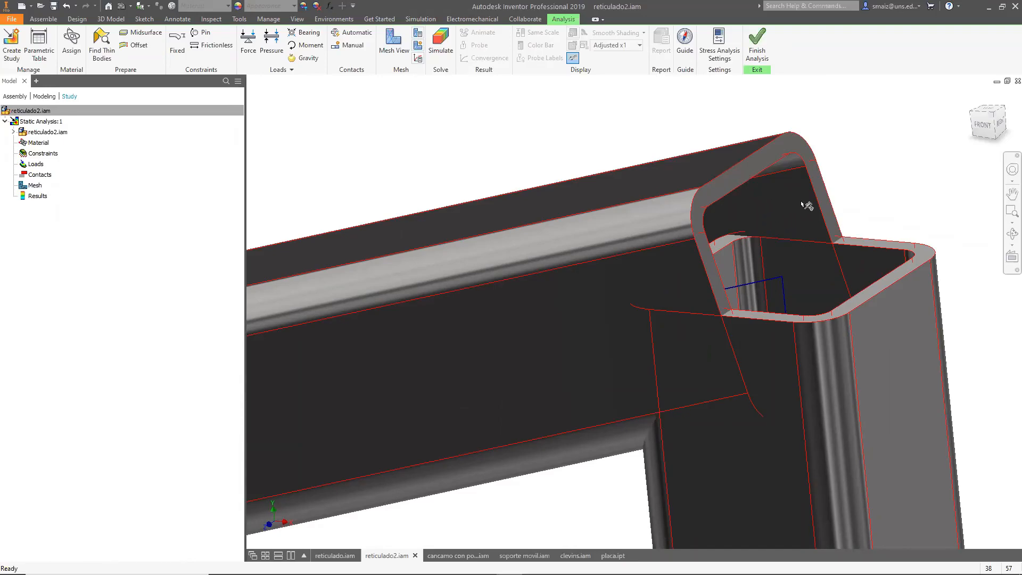
scroll(820, 210, "up", 5)
scroll(820, 210, "up", 5)
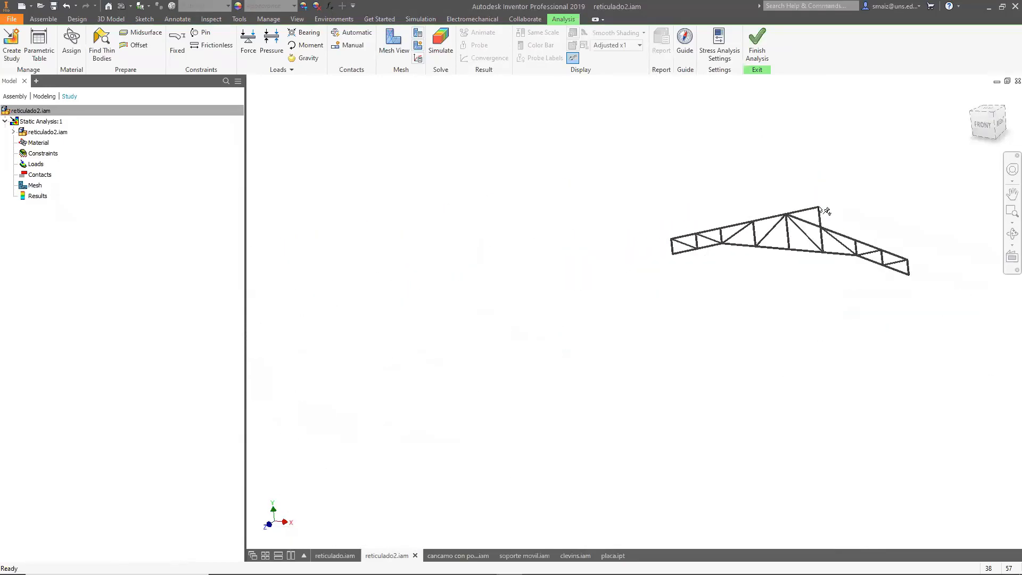
scroll(820, 209, "down", 10)
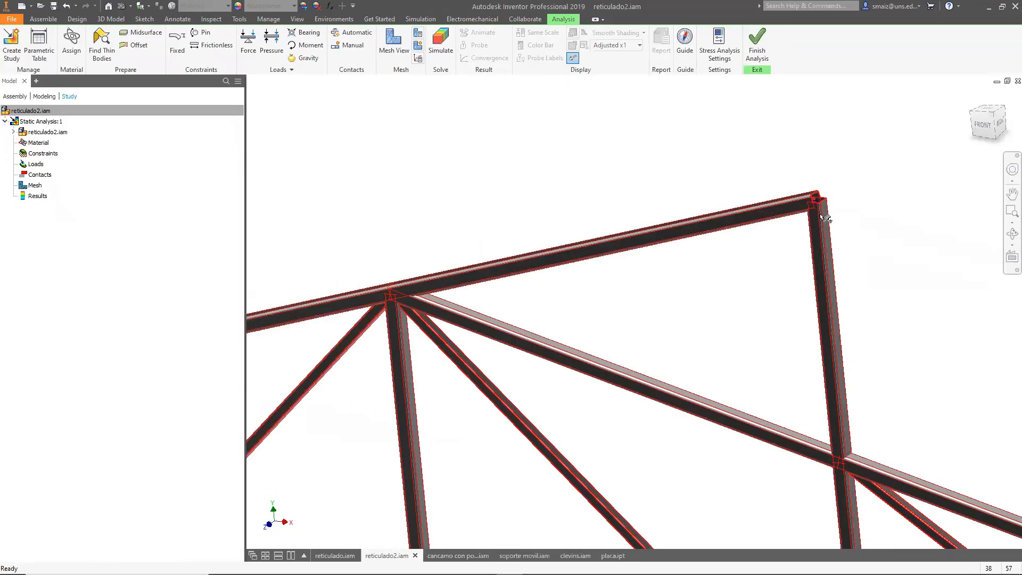
scroll(827, 215, "up", 3)
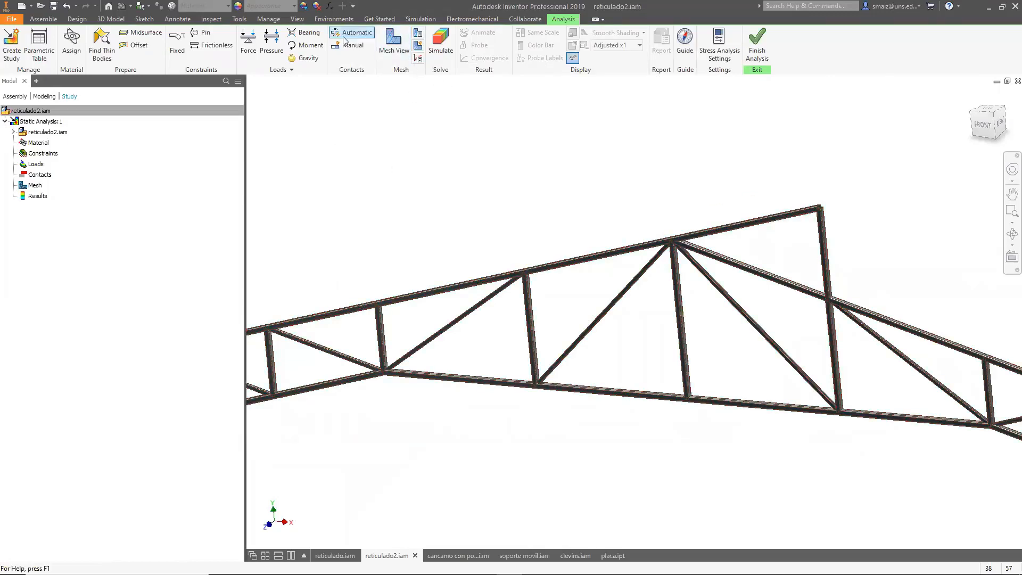
scroll(701, 223, "up", 2)
scroll(701, 224, "up", 2)
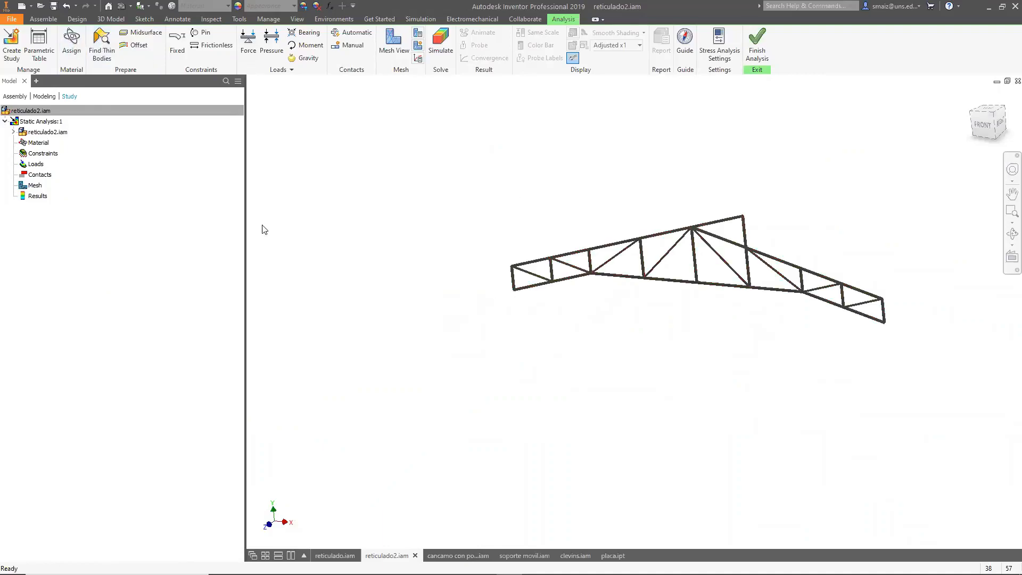
Add a fixed constraint on the end faces of the truss at both supports.
left_click(177, 42)
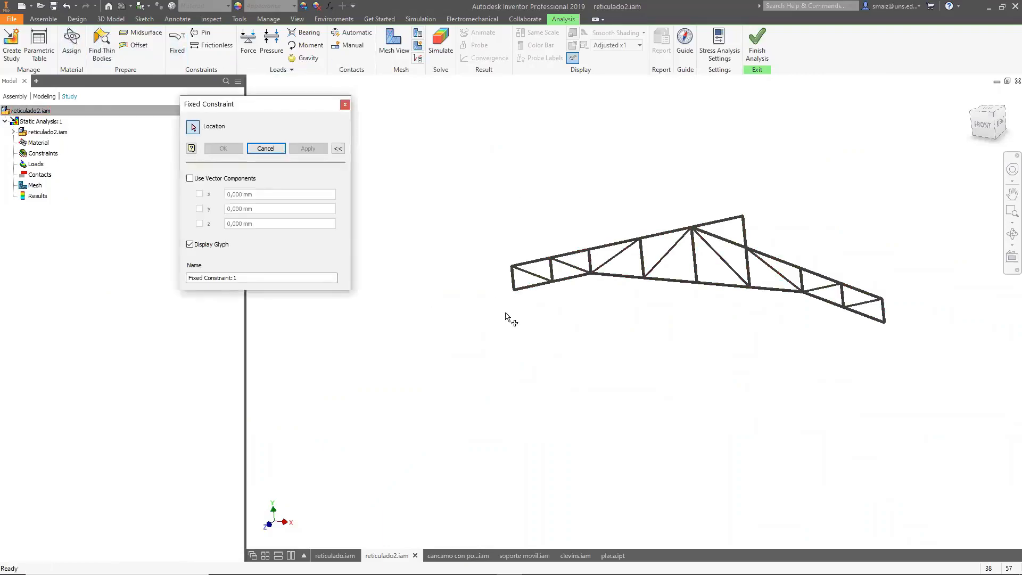
scroll(509, 304, "down", 3)
scroll(395, 276, "up", 1)
scroll(434, 320, "down", 2)
middle_click_drag(467, 326, 533, 304)
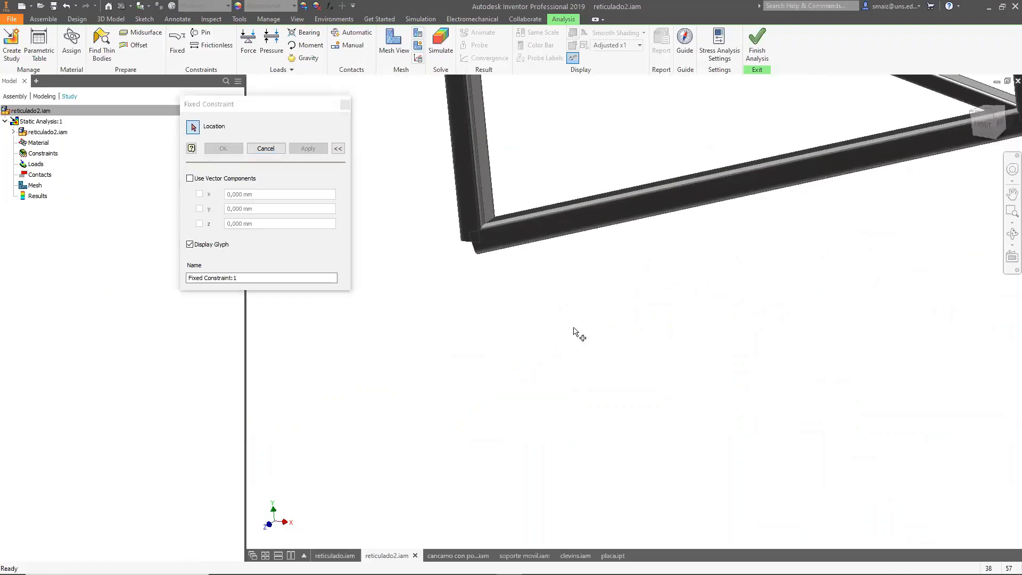
scroll(579, 293, "up", 5)
scroll(557, 320, "down", 4)
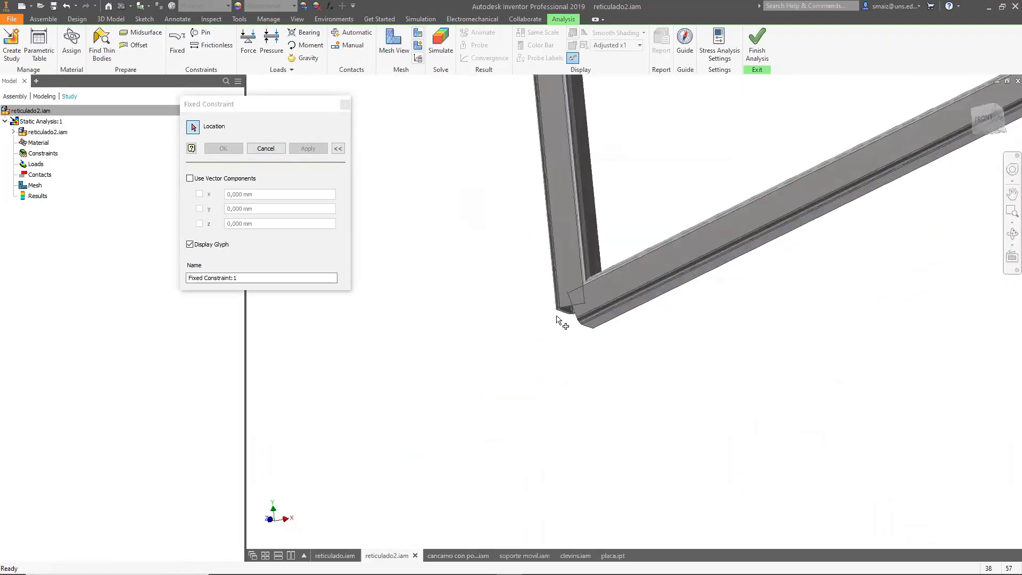
scroll(558, 319, "down", 2)
left_click(571, 318)
scroll(506, 331, "up", 5)
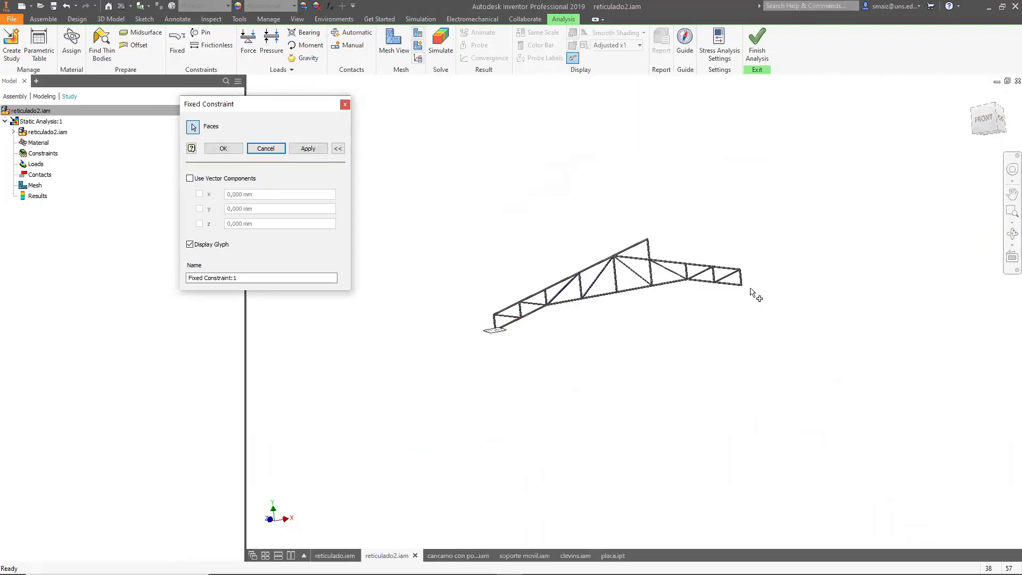
scroll(743, 285, "down", 5)
scroll(596, 463, "down", 3)
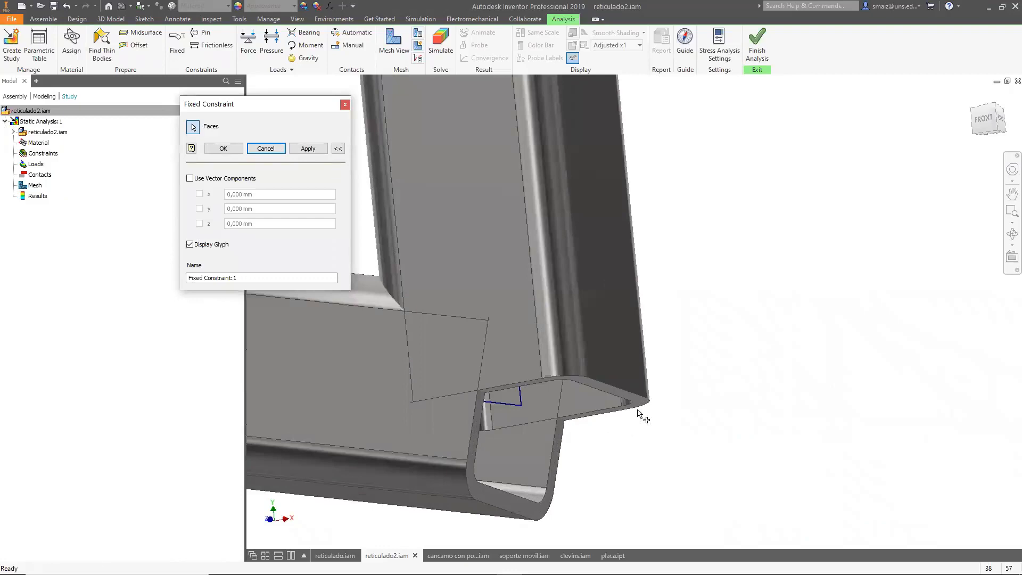
left_click(641, 413)
scroll(730, 450, "up", 5)
middle_click_drag(751, 381, 780, 405, "shift")
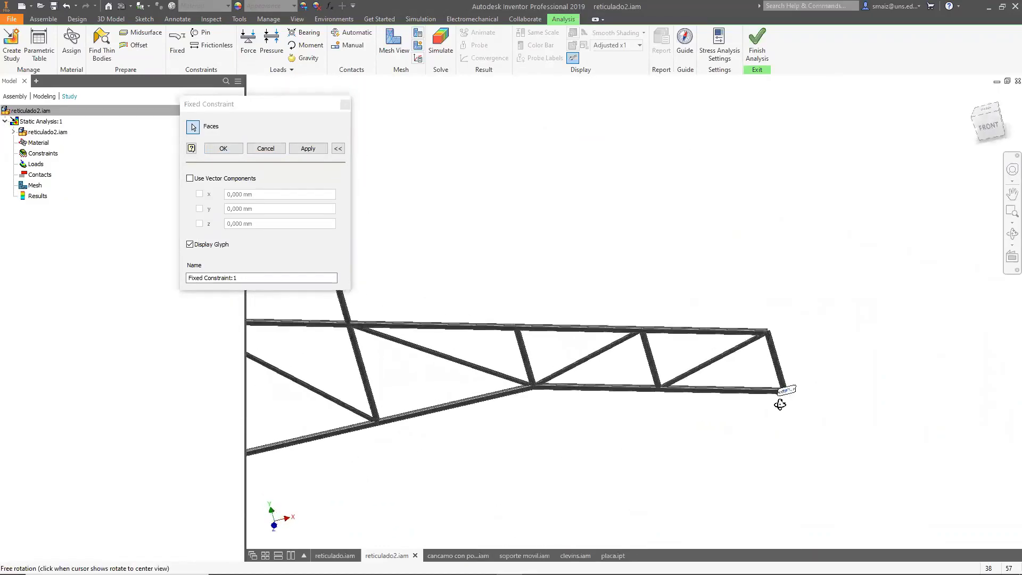
left_click(219, 151)
Apply gravity of 9810 mm/s^2 with its direction taken from a vertical truss member.
scroll(554, 231, "up", 4)
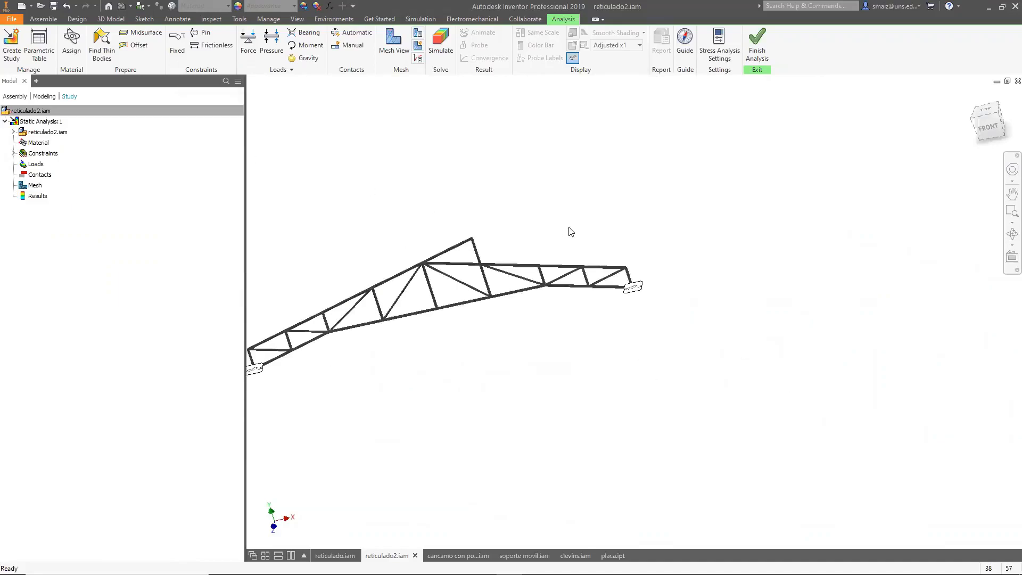
left_click(306, 57)
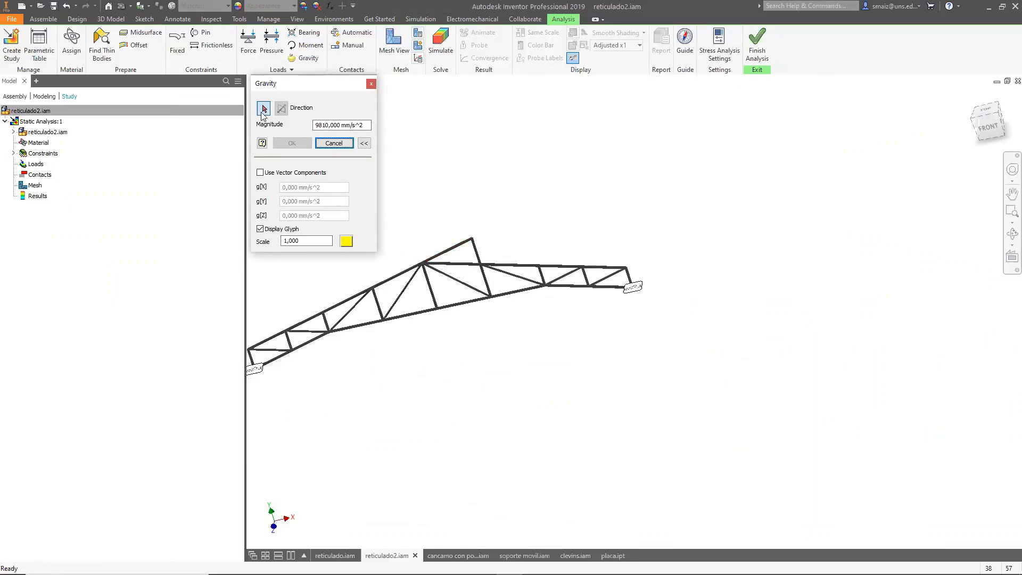
scroll(441, 285, "down", 5)
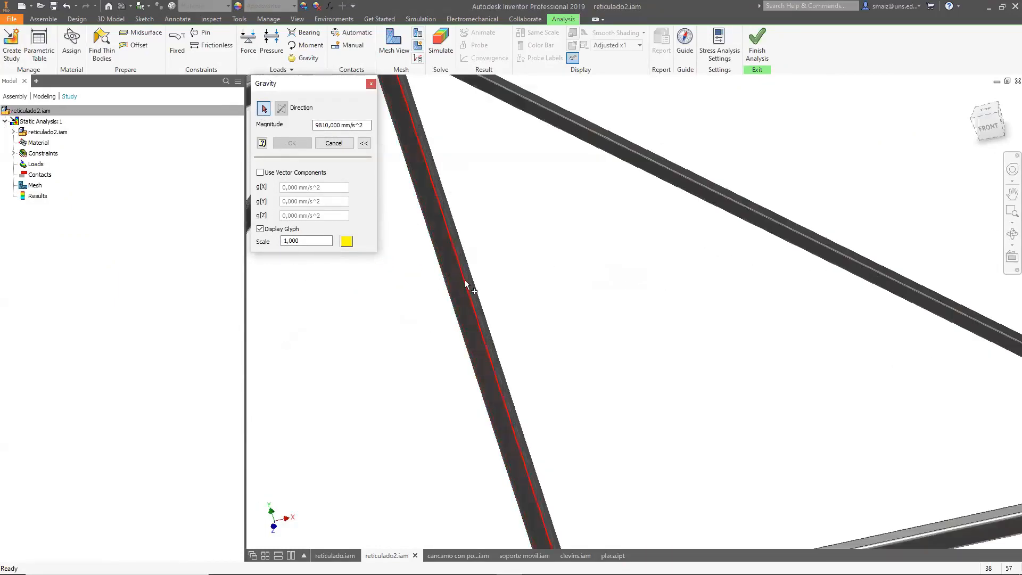
left_click(467, 286)
scroll(493, 282, "up", 5)
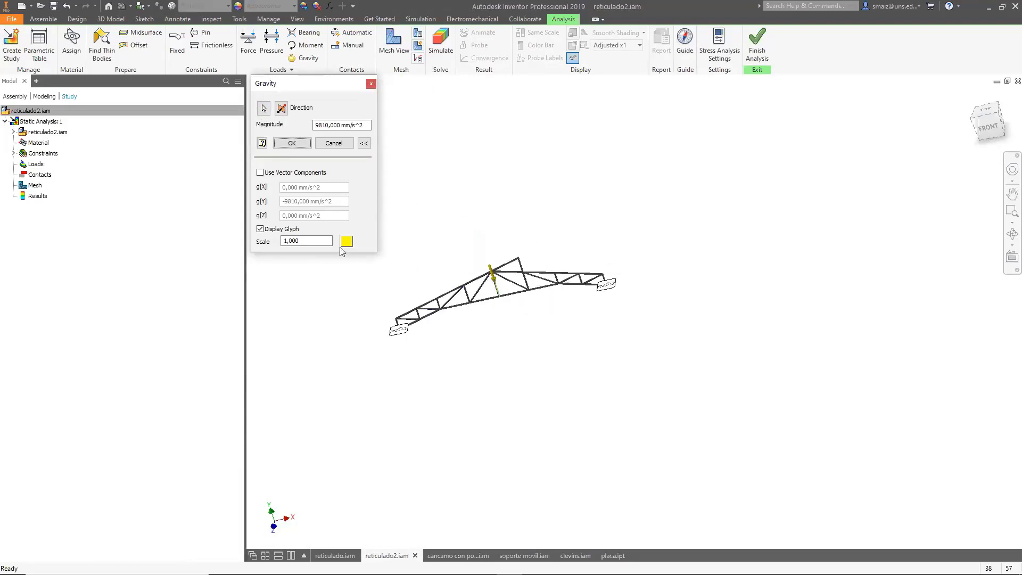
left_click(292, 143)
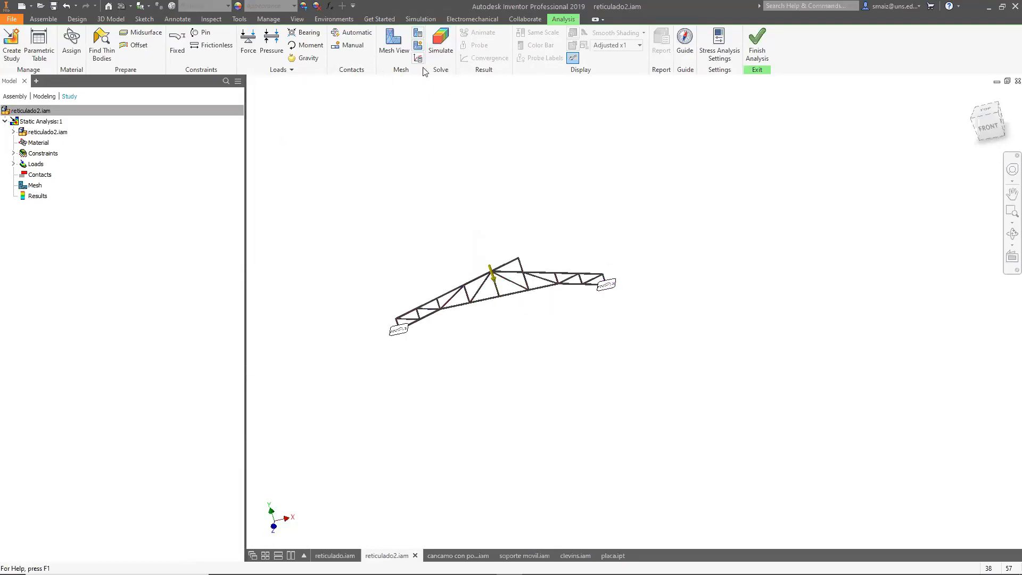
Run the simulation of the static analysis study.
left_click(446, 48)
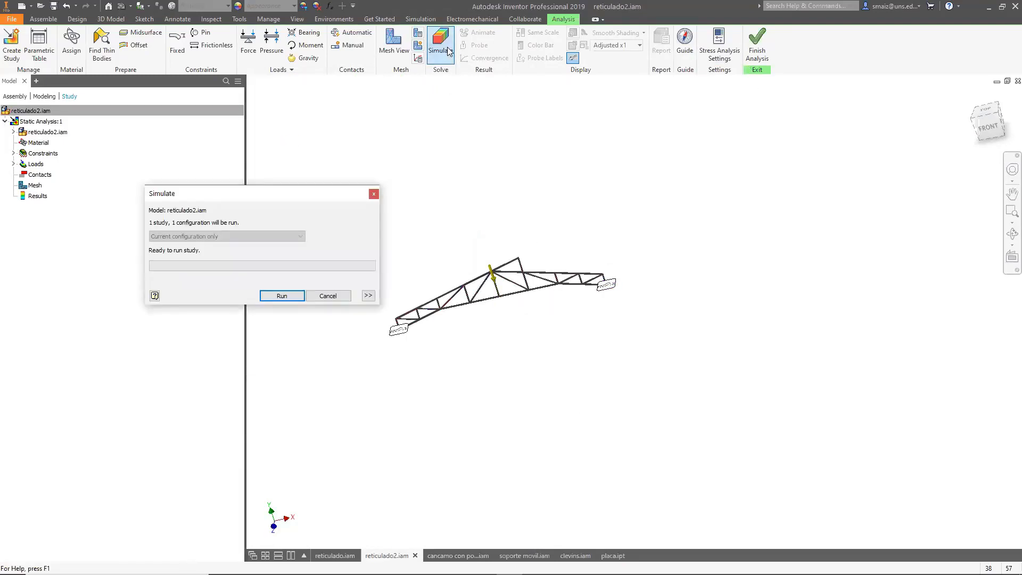
left_click(285, 296)
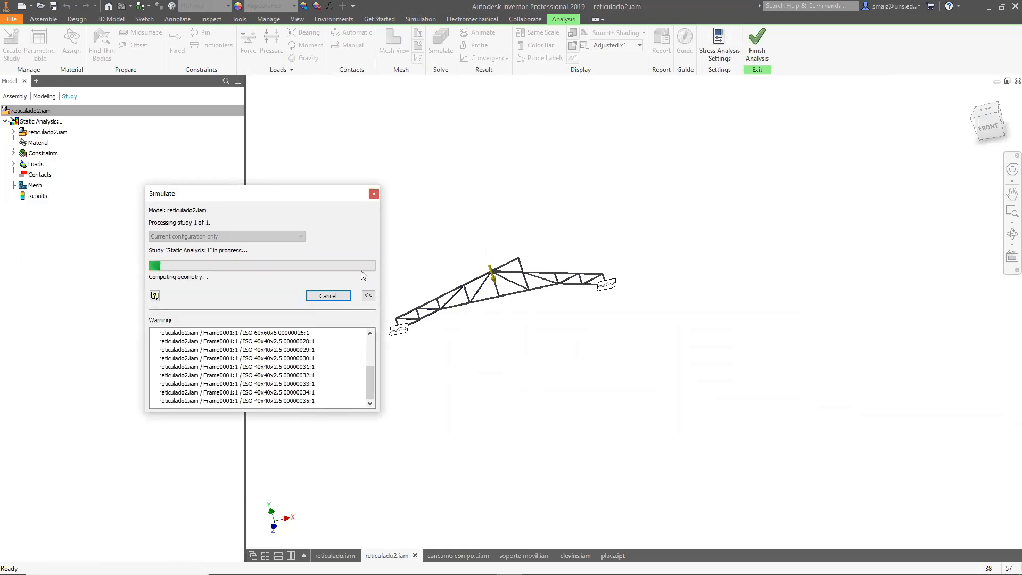
Examine the truss joints and the gravity load while the simulation computes.
scroll(288, 369, "up", 3)
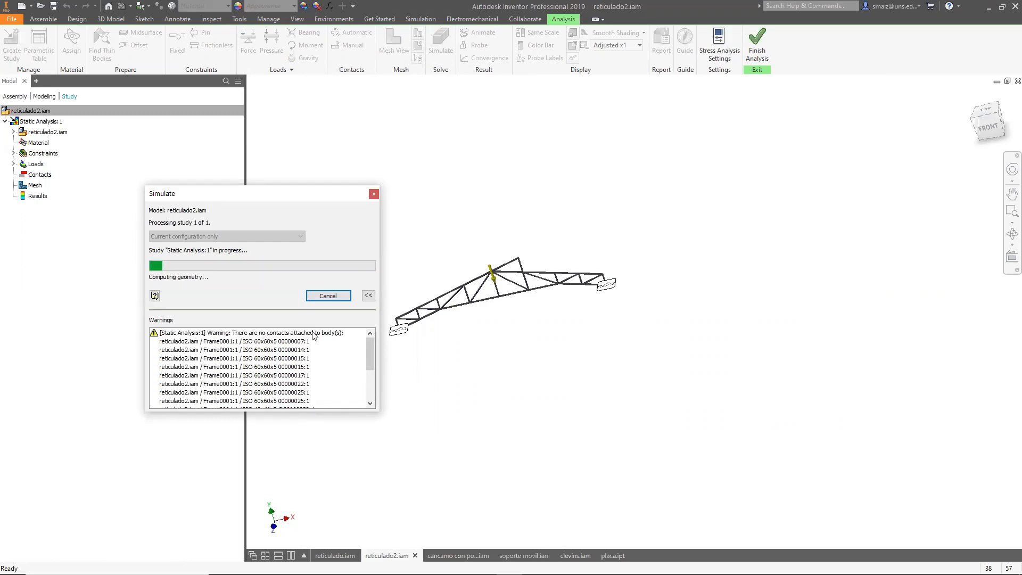
scroll(515, 268, "up", 5)
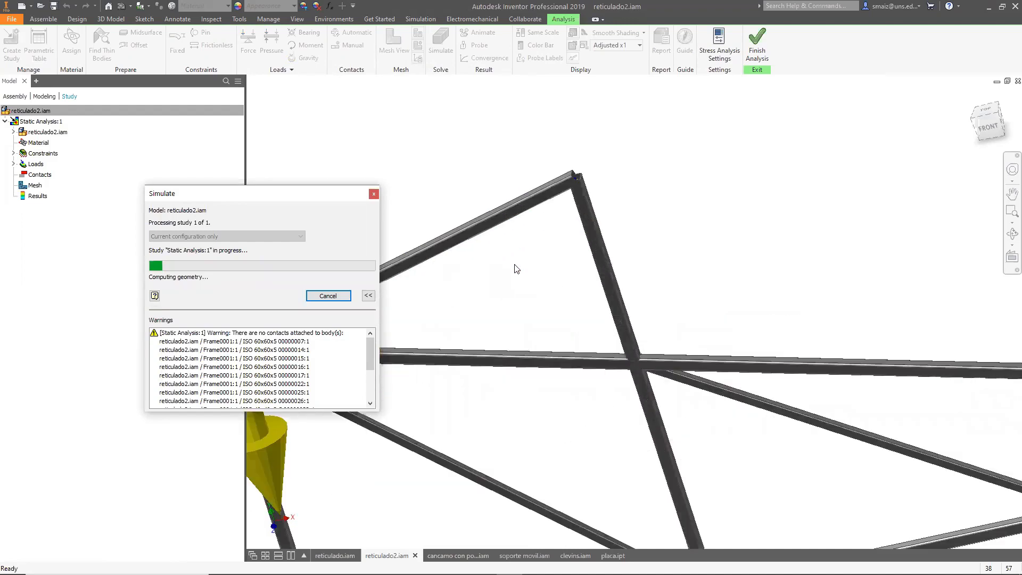
scroll(636, 363, "up", 5)
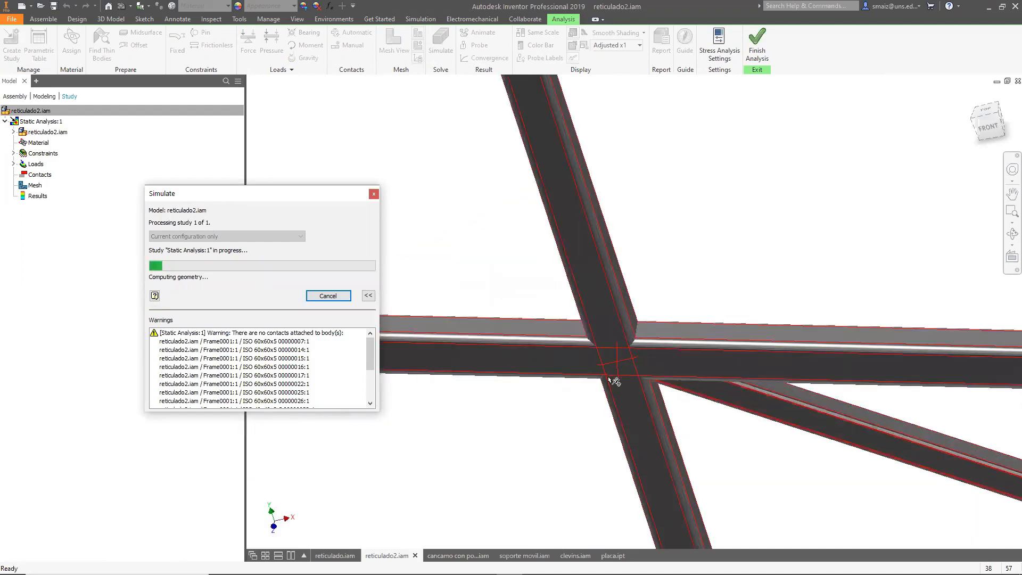
scroll(636, 368, "down", 6)
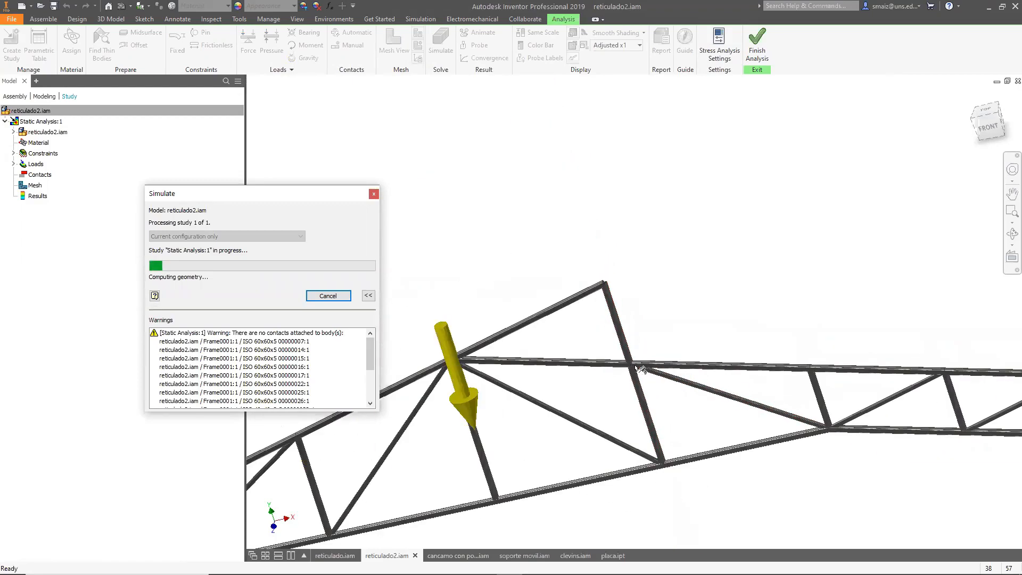
scroll(640, 367, "down", 5)
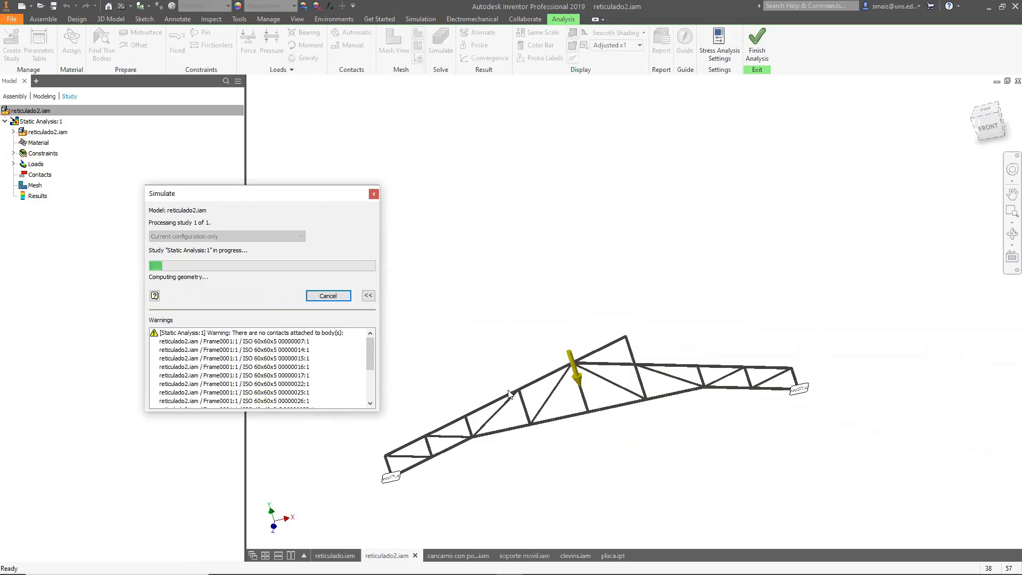
scroll(534, 403, "up", 3)
scroll(534, 403, "up", 3)
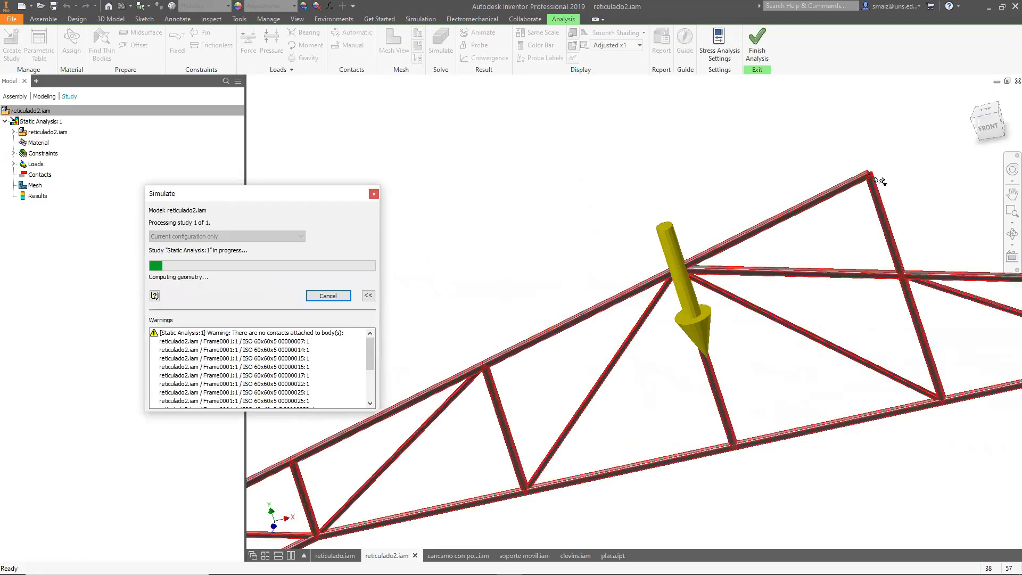
scroll(878, 179, "up", 4)
scroll(869, 183, "down", 5)
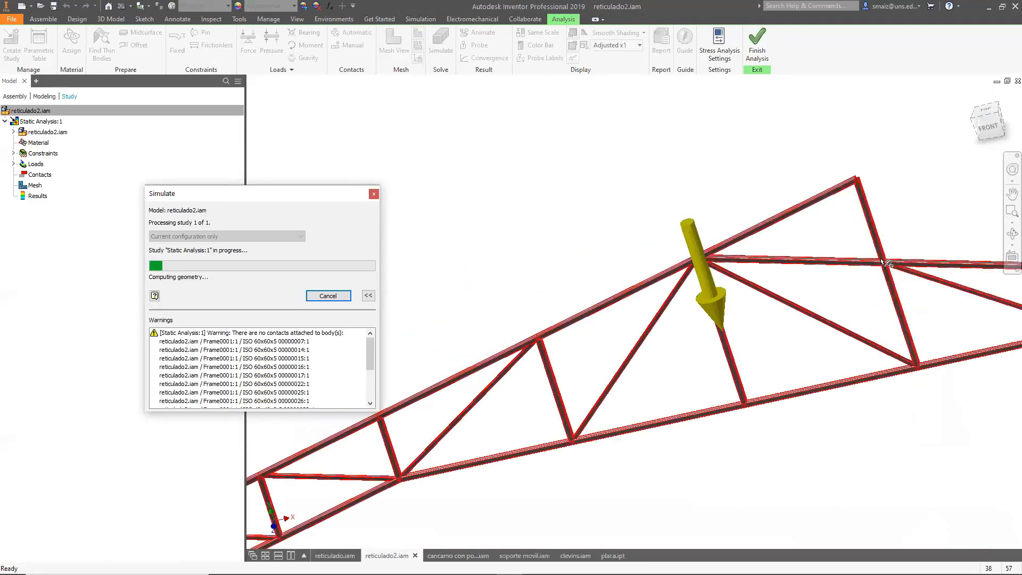
scroll(900, 277, "up", 5)
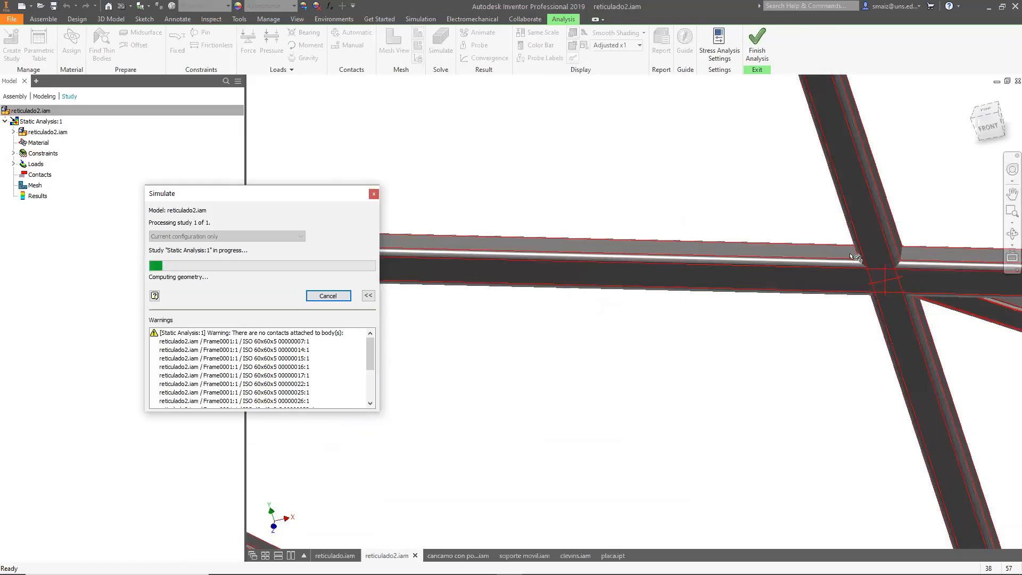
Cancel the running study.
left_click(353, 296)
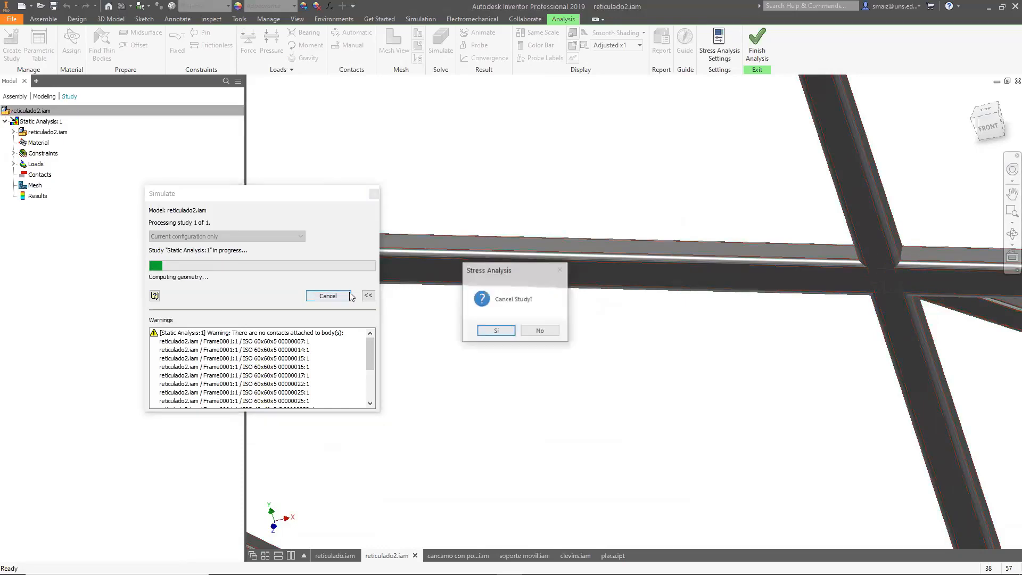
left_click(497, 331)
scroll(563, 313, "down", 4)
scroll(562, 313, "down", 5)
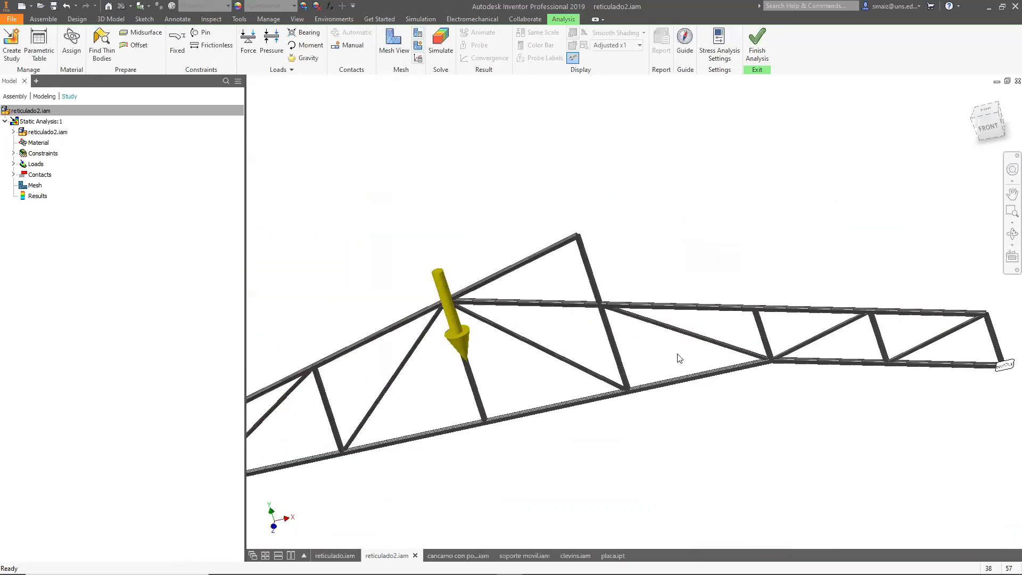
Finish the stress analysis and open the Frame Analysis environment for the truss assembly.
middle_click_drag(527, 401, 543, 372, "shift")
left_click(757, 45)
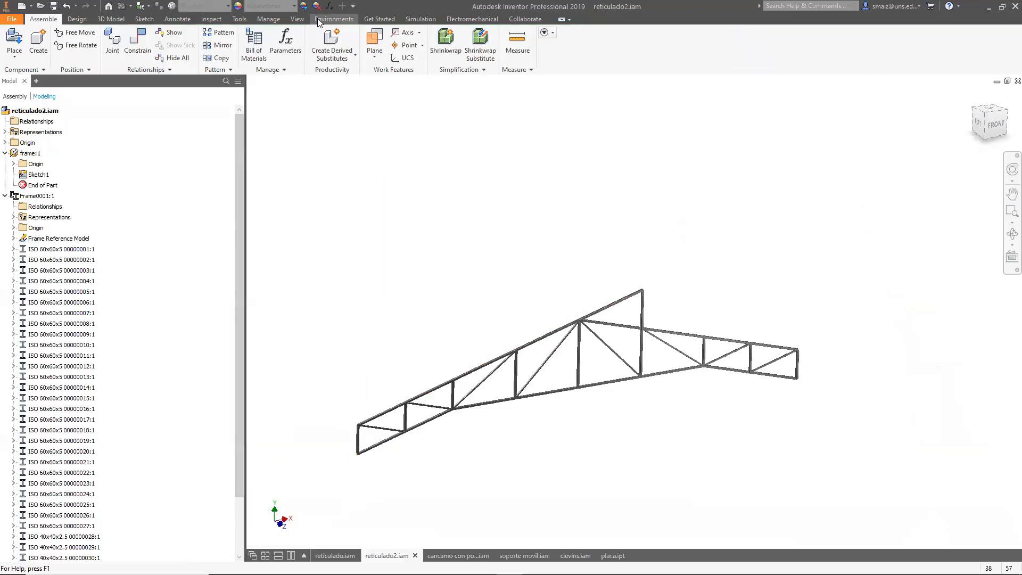
left_click(77, 18)
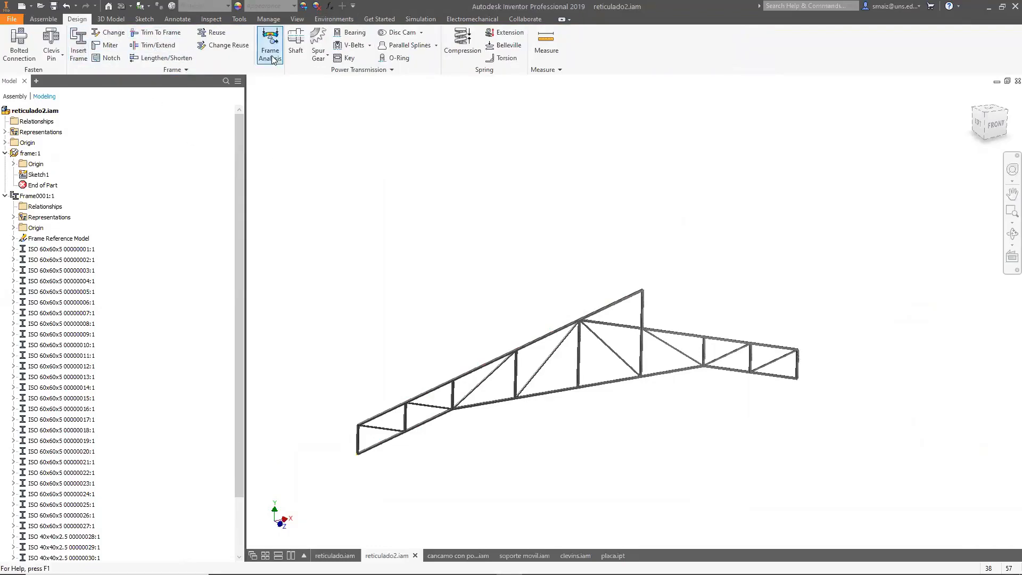
left_click(270, 51)
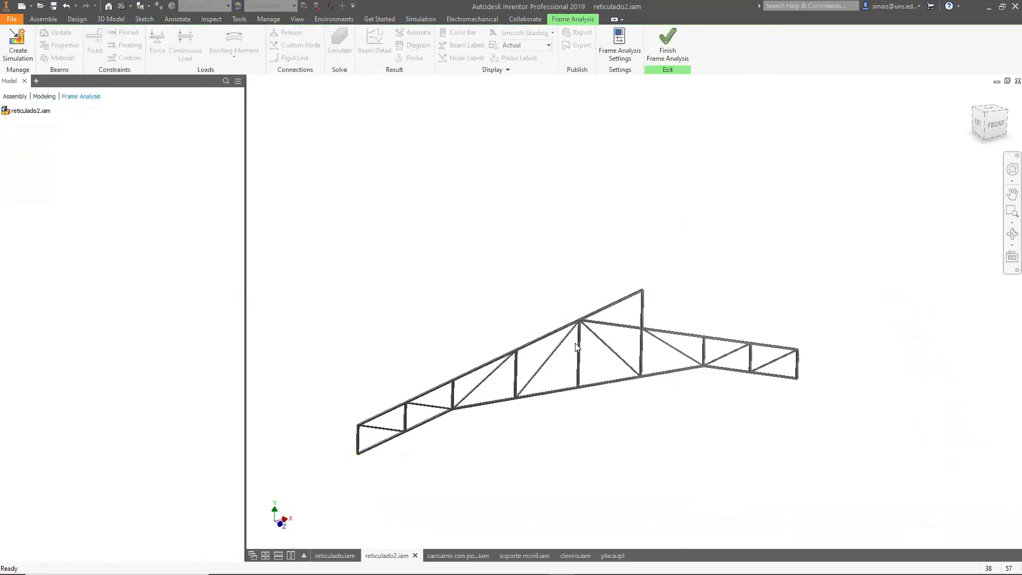
Create a new static analysis frame simulation with default parameters.
scroll(587, 310, "up", 5)
scroll(562, 355, "down", 6)
middle_click_drag(564, 336, 583, 318, "shift")
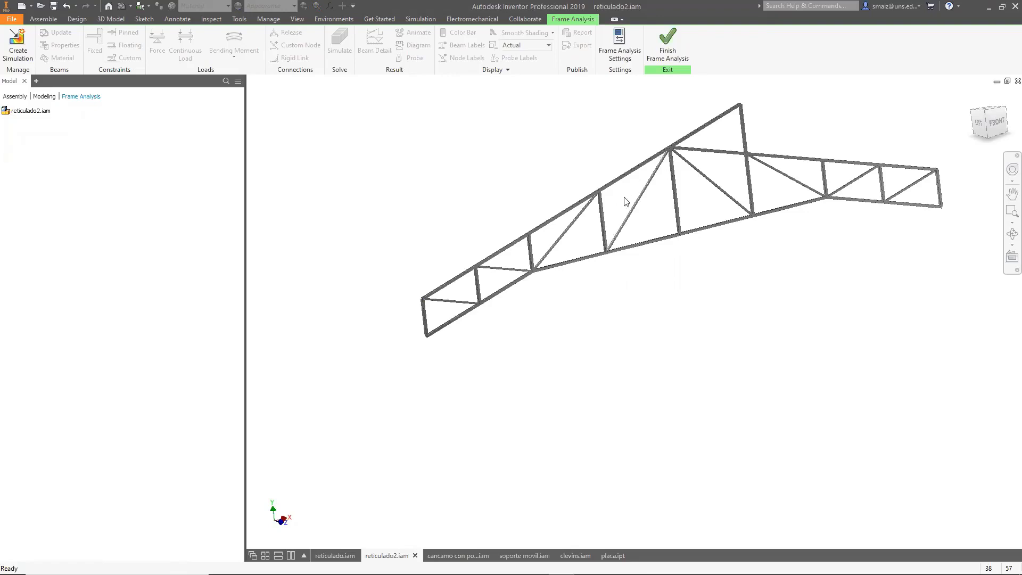
left_click(22, 43)
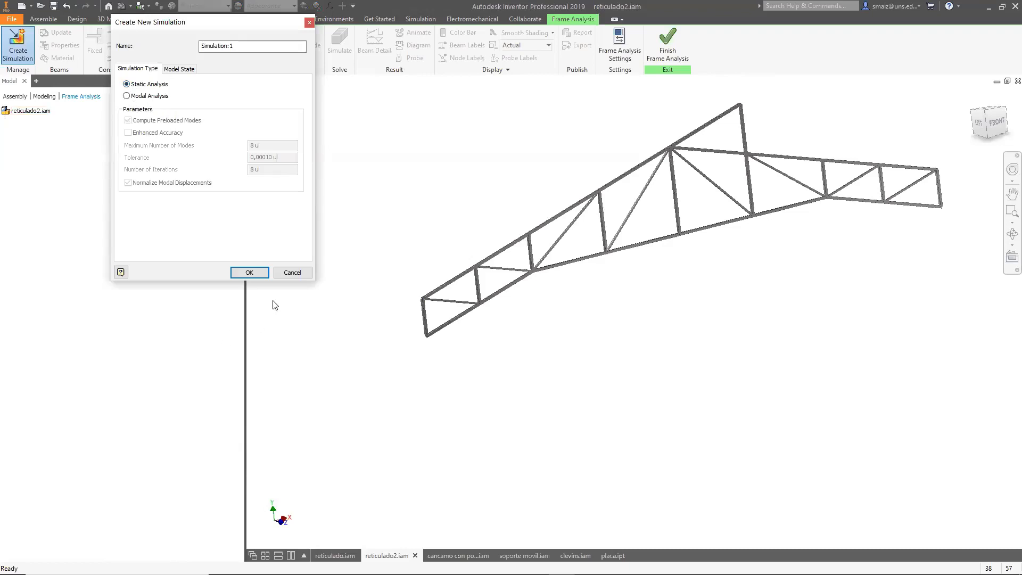
left_click(259, 274)
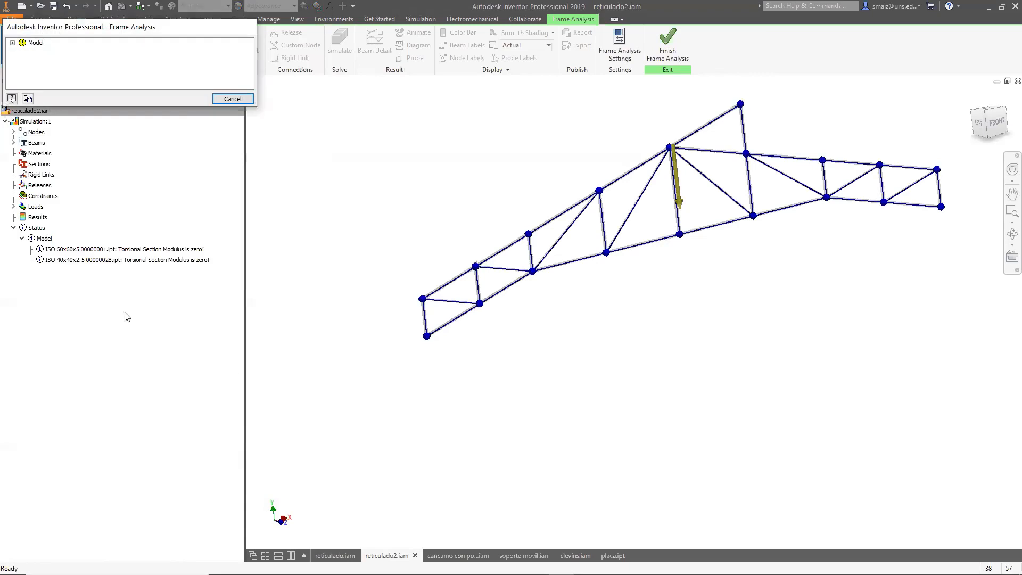
Review the model warnings and inspect the section properties of the 60x60x5 beams.
left_click(13, 43)
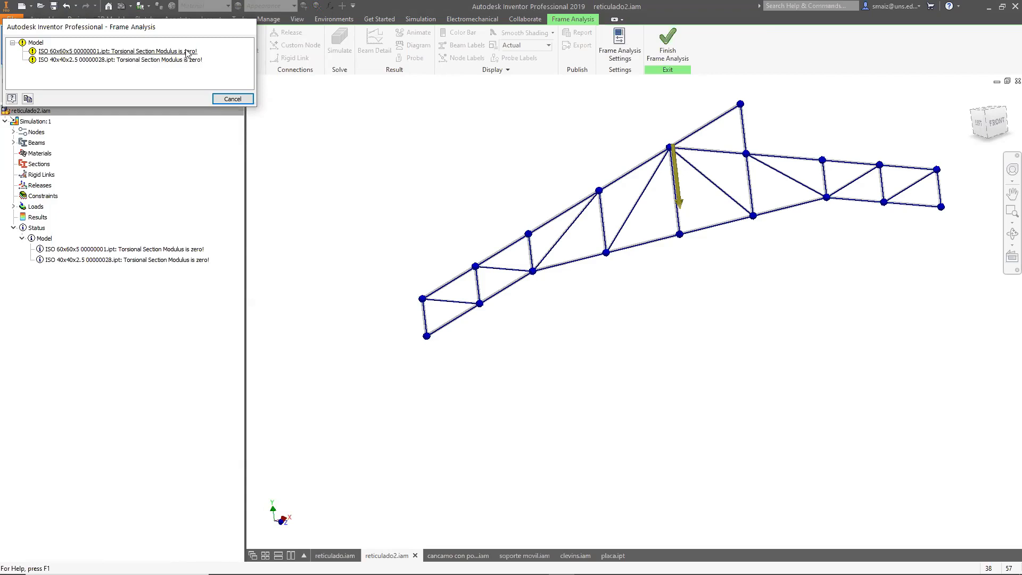
left_click(217, 98)
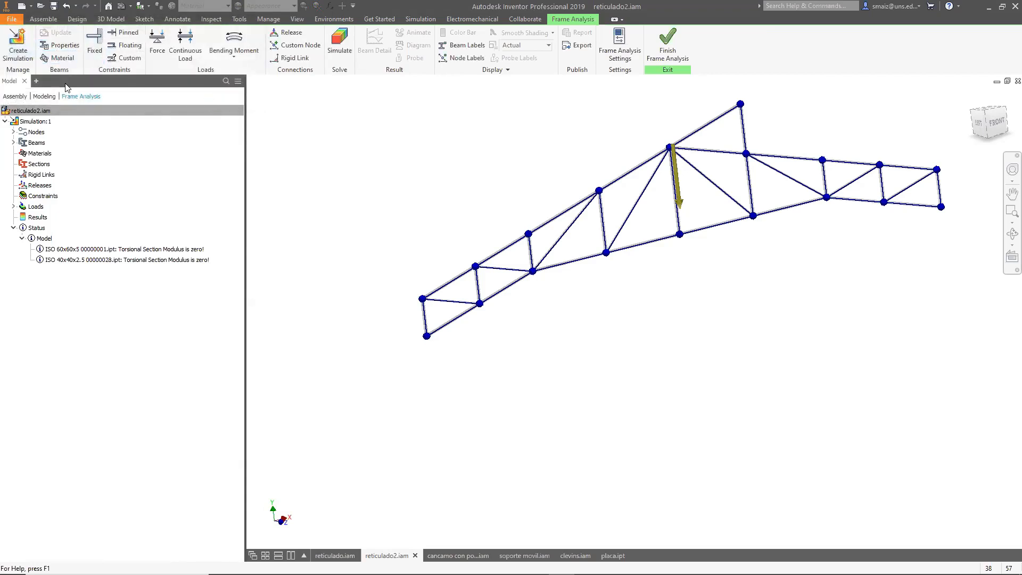
left_click(58, 46)
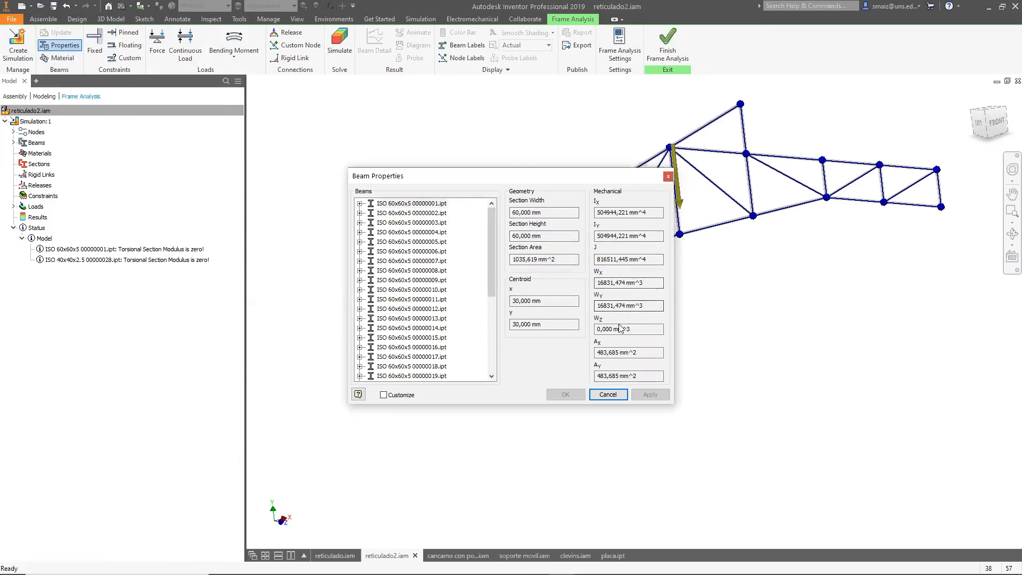
left_click(607, 260)
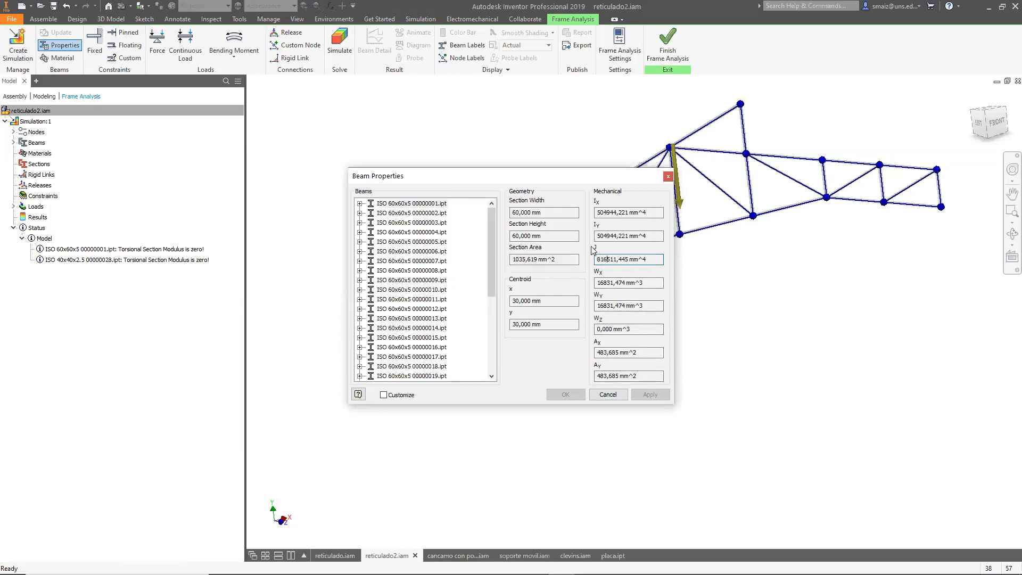
left_click_drag(488, 241, 491, 320)
left_click(491, 216)
mouse_move(497, 237)
left_mouse_down()
mouse_move(512, 328)
mouse_move(495, 218)
left_mouse_up()
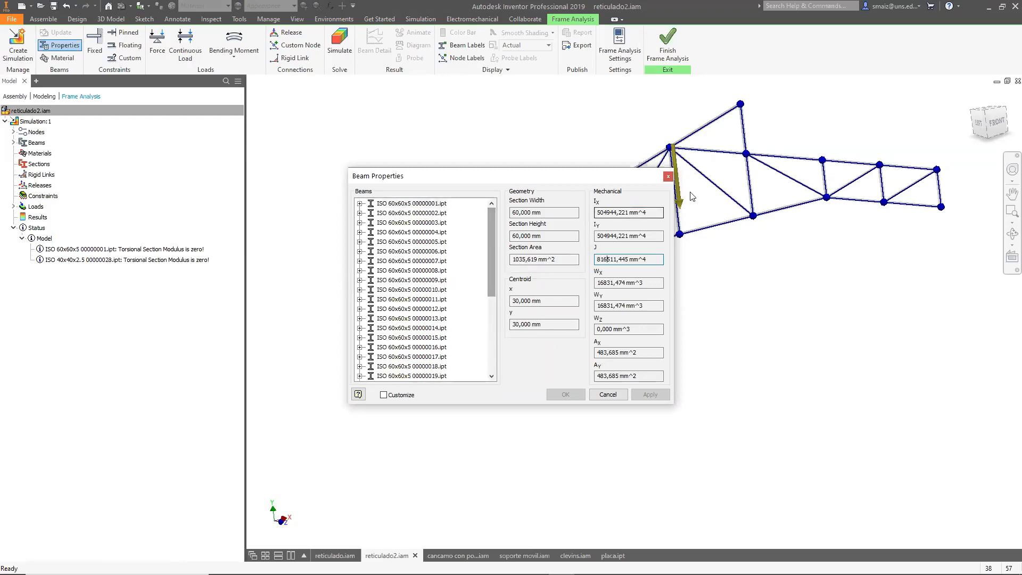
left_click(668, 177)
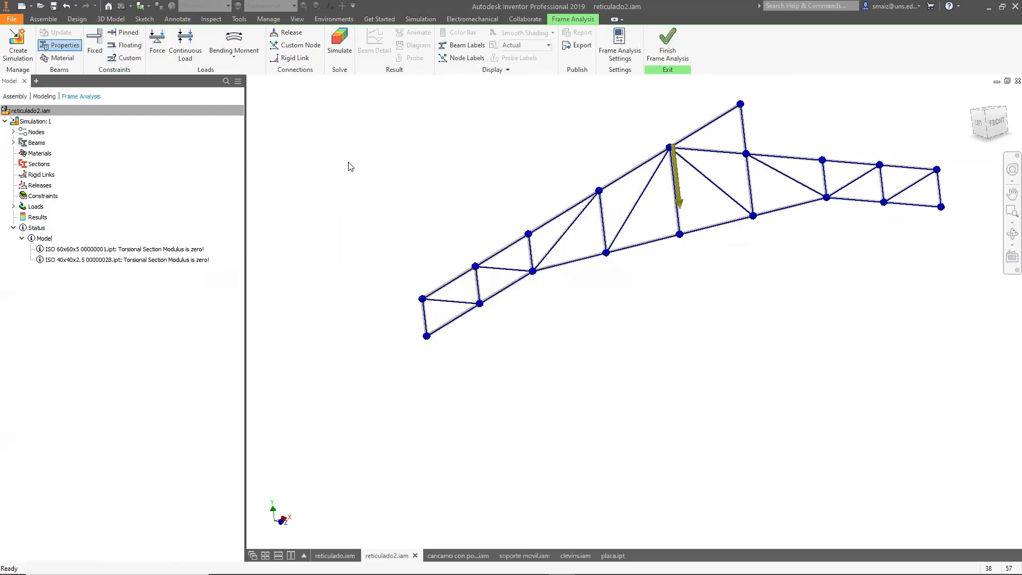
Inspect the section properties of the 40x40x2.5 diagonal beams in the beam properties list.
left_click(46, 46)
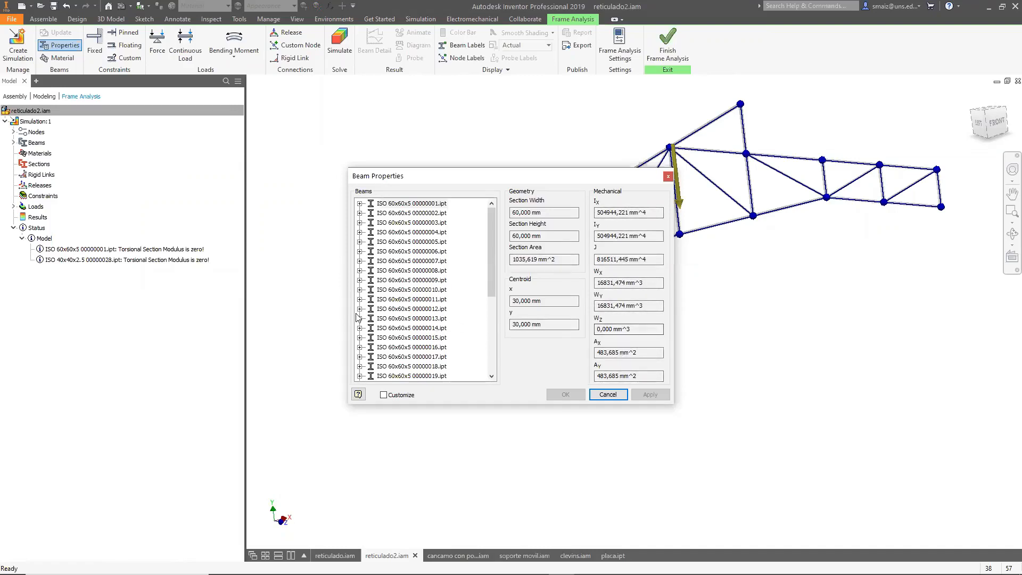
scroll(356, 318, "down", 5)
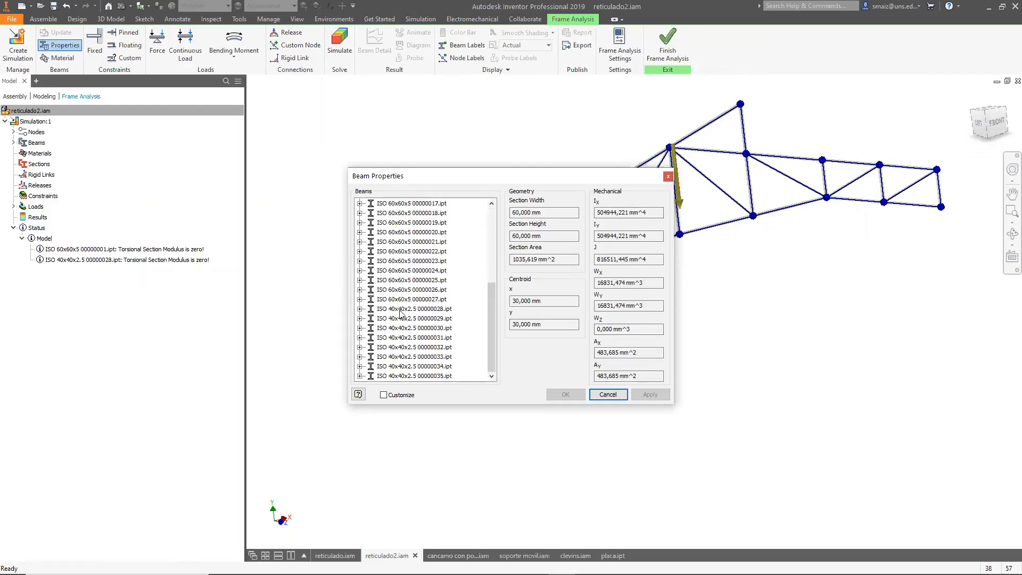
left_click(401, 310)
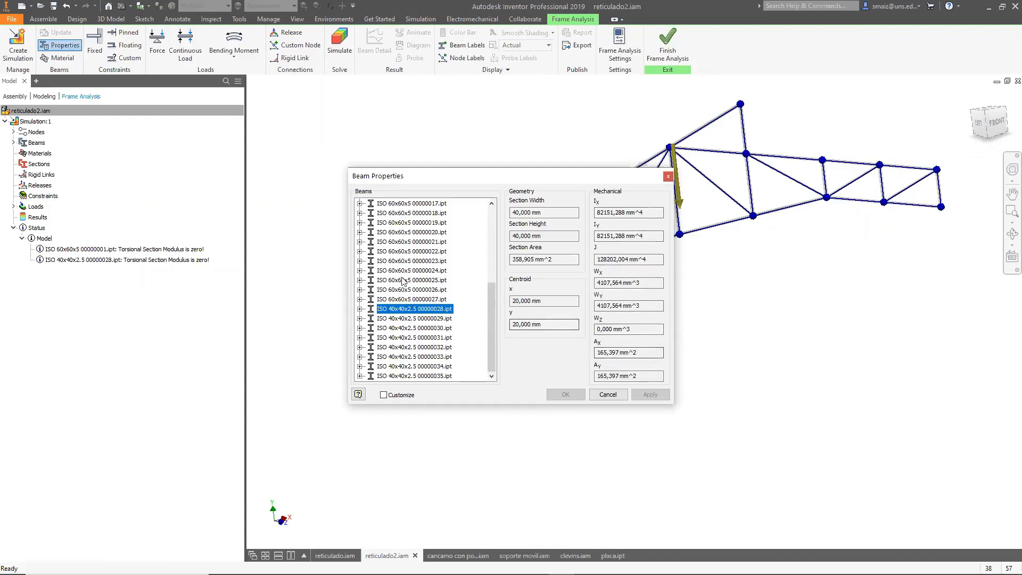
left_click(417, 300)
left_click(404, 329)
left_click(407, 347)
left_click(434, 348)
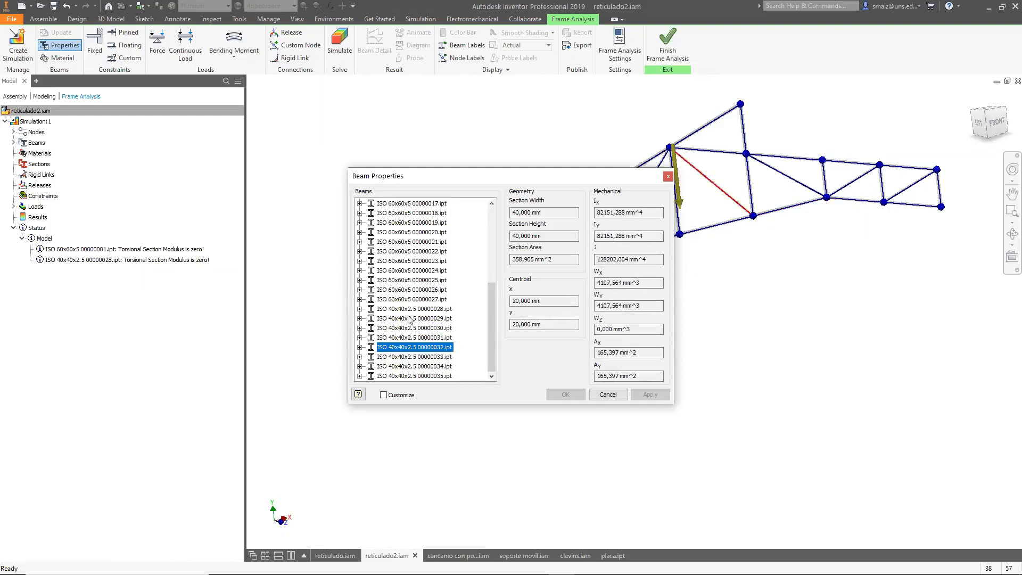
left_click(668, 176)
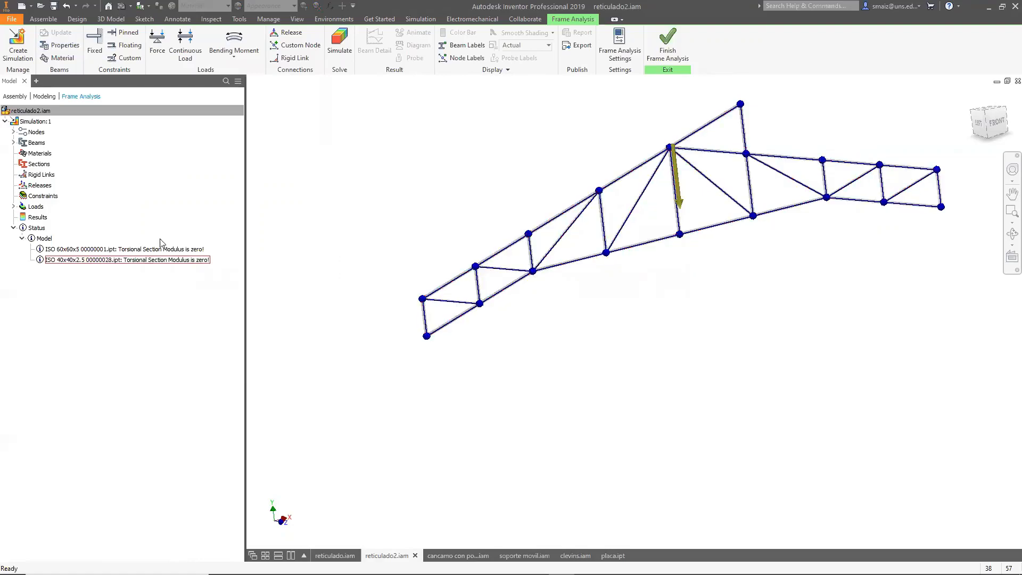
left_click(59, 44)
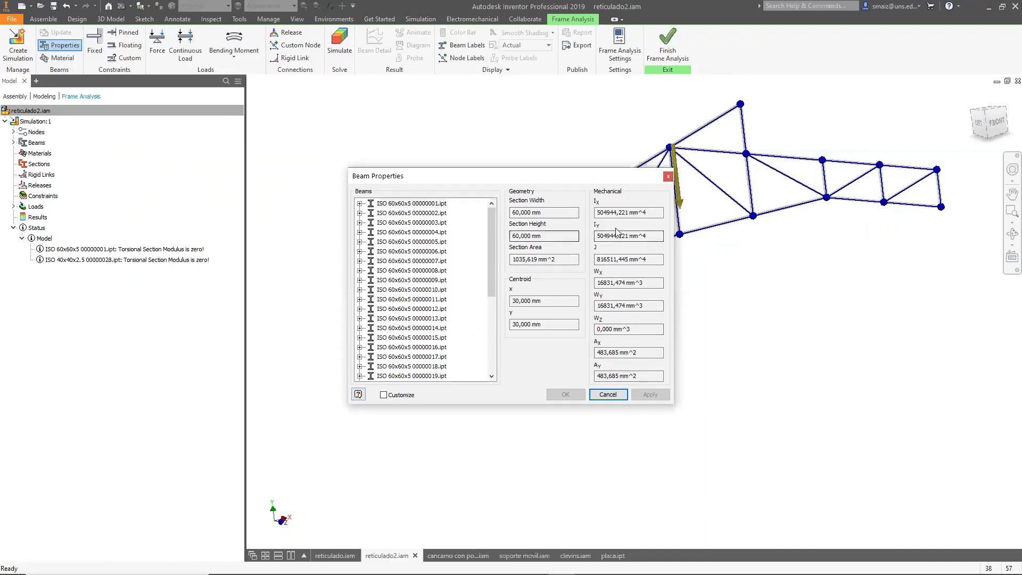
left_click(668, 176)
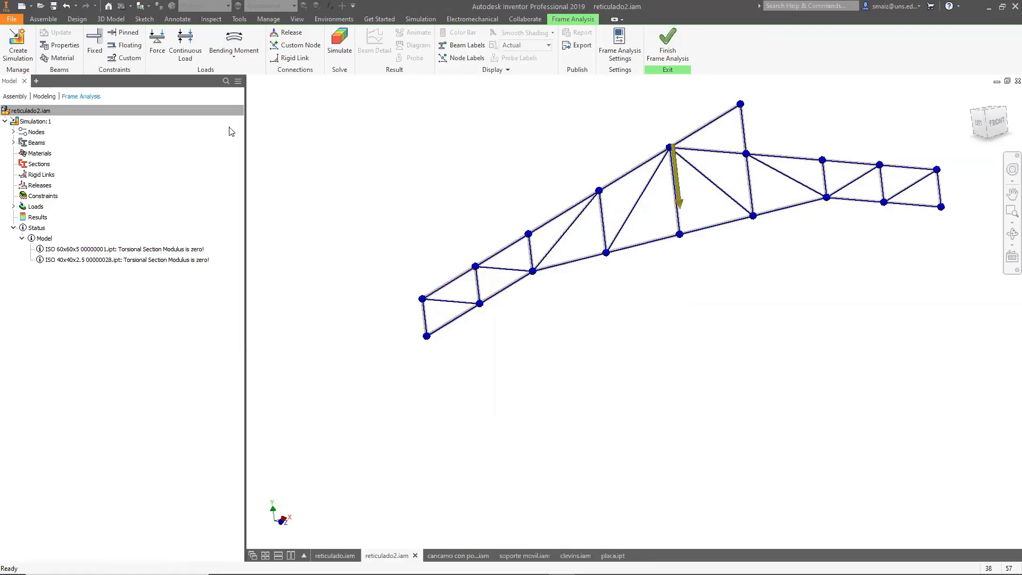
Examine the Steel, Mild beam material properties such as Young's modulus and yield strength.
left_click(77, 20)
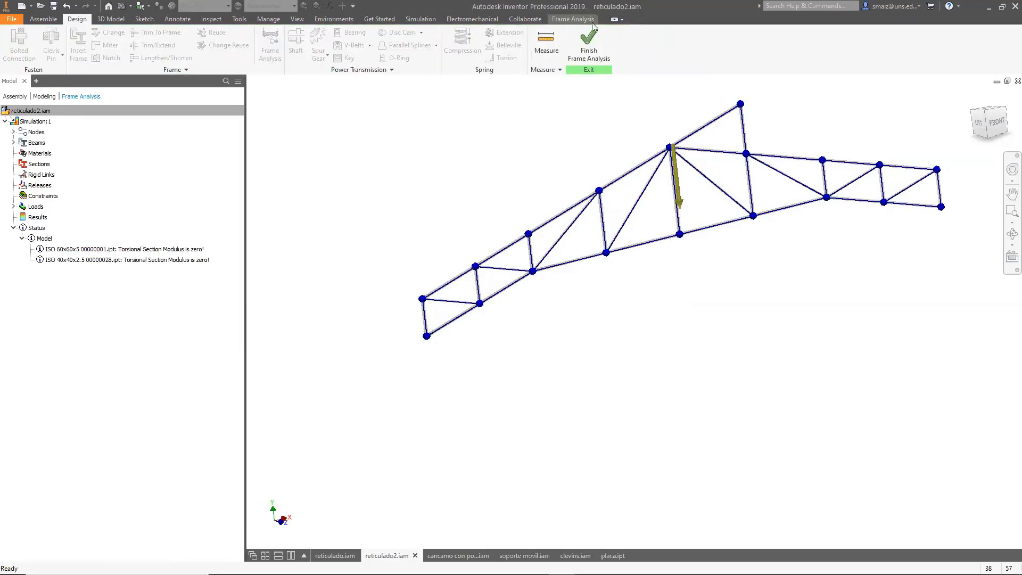
left_click(571, 20)
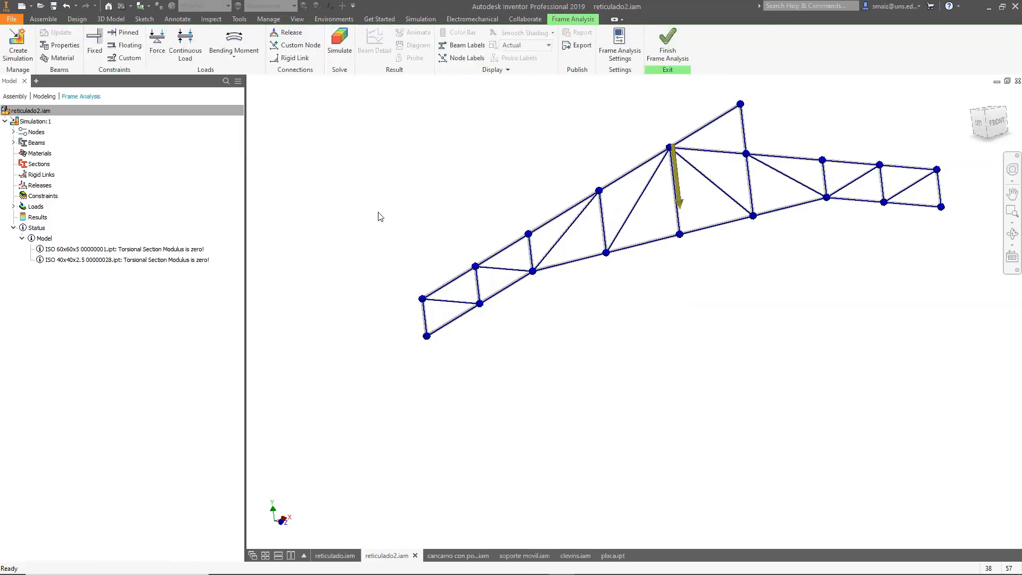
left_click(63, 58)
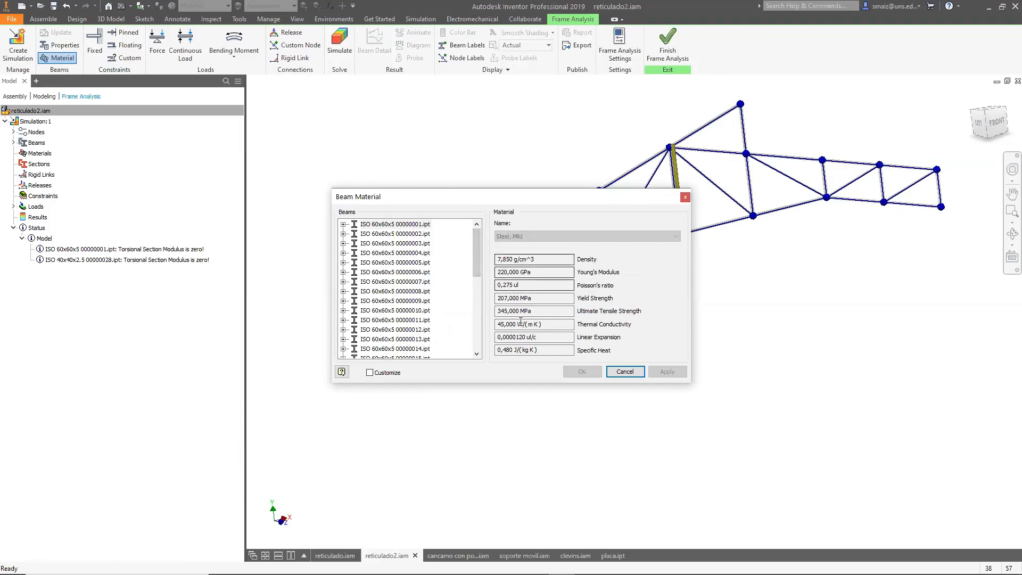
left_click(541, 272)
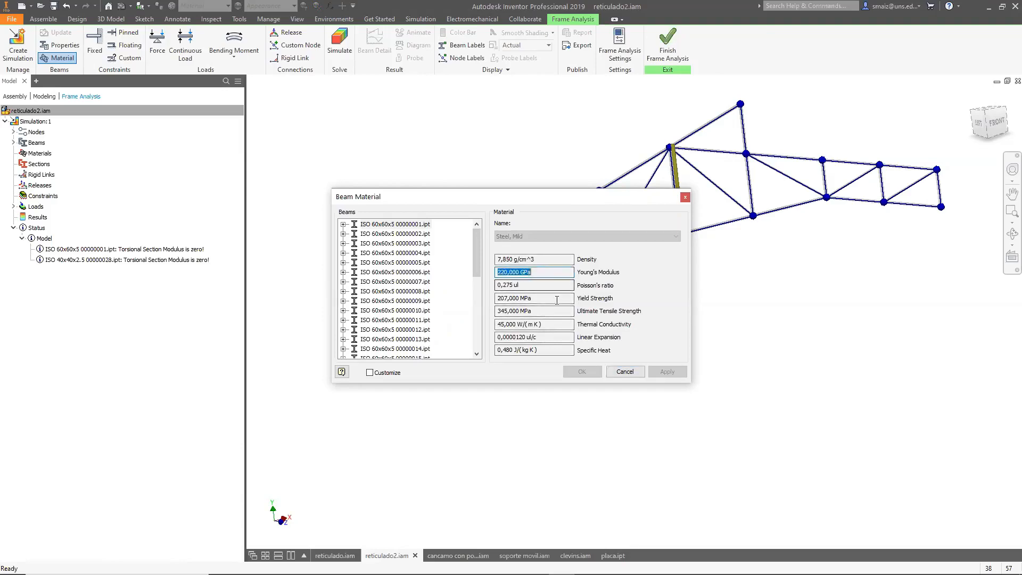
left_click(497, 299)
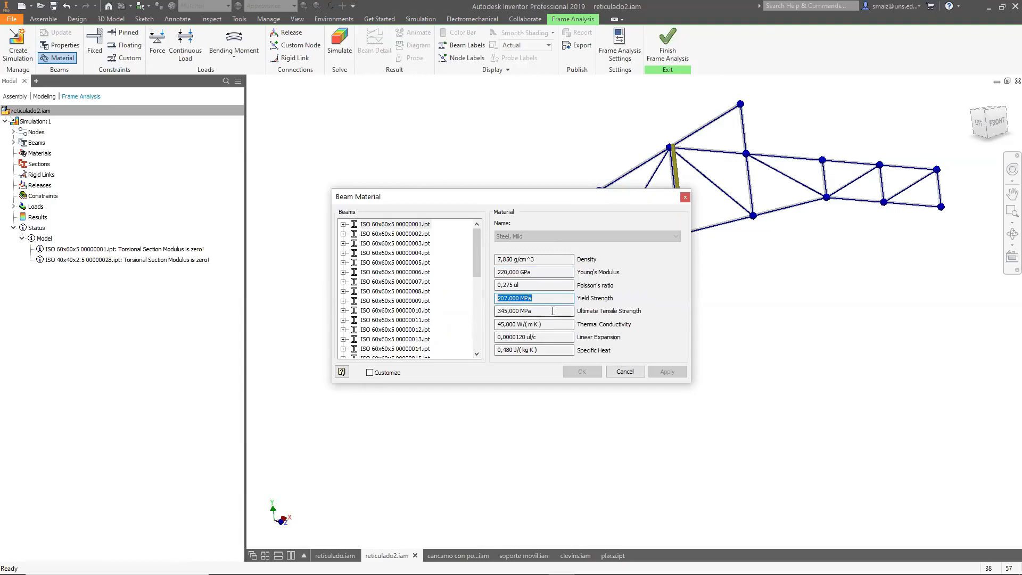
left_click(492, 313)
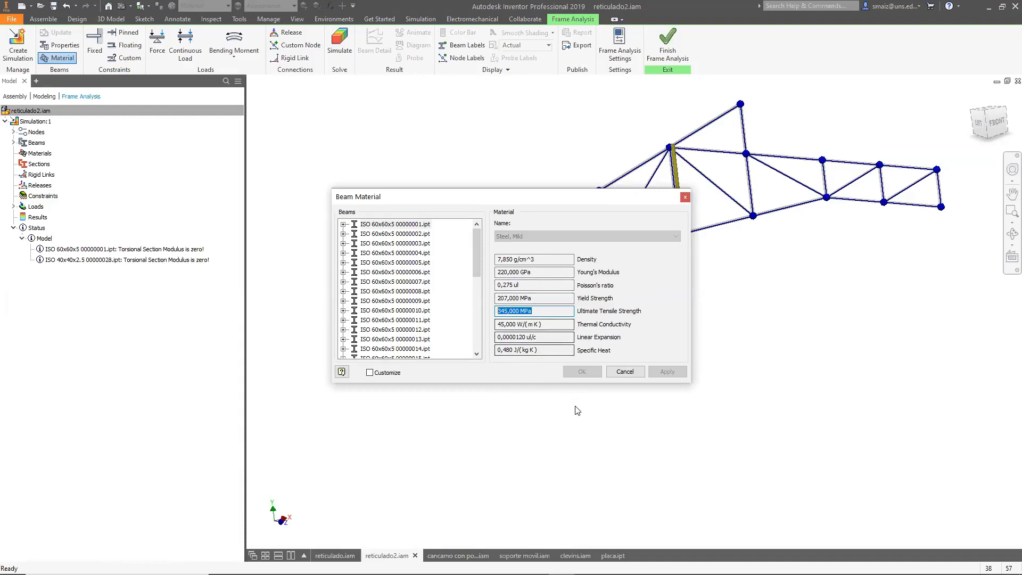
left_click(687, 198)
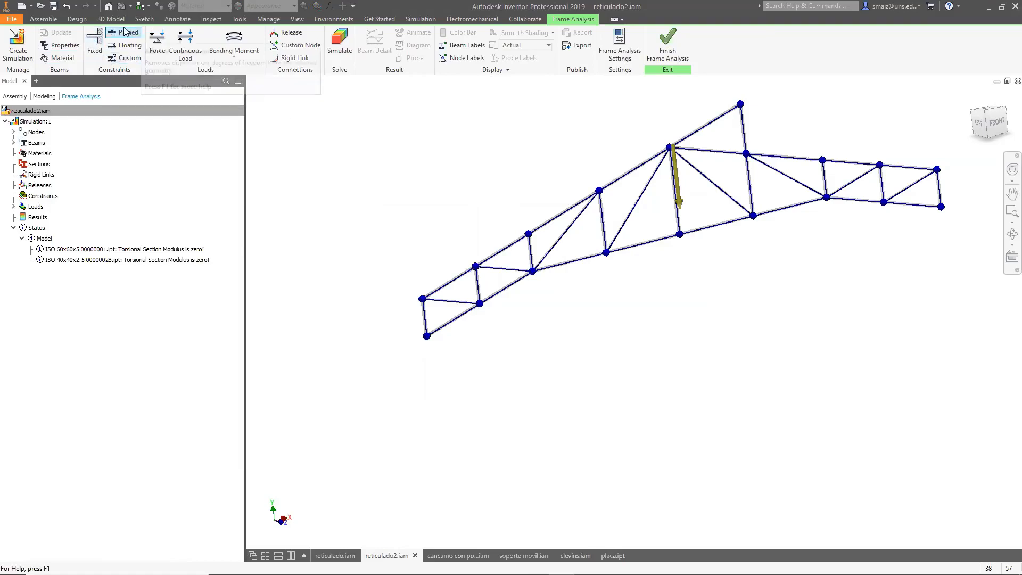
Apply a fixed constraint at the bottom node of the truss's left end.
left_click(96, 46)
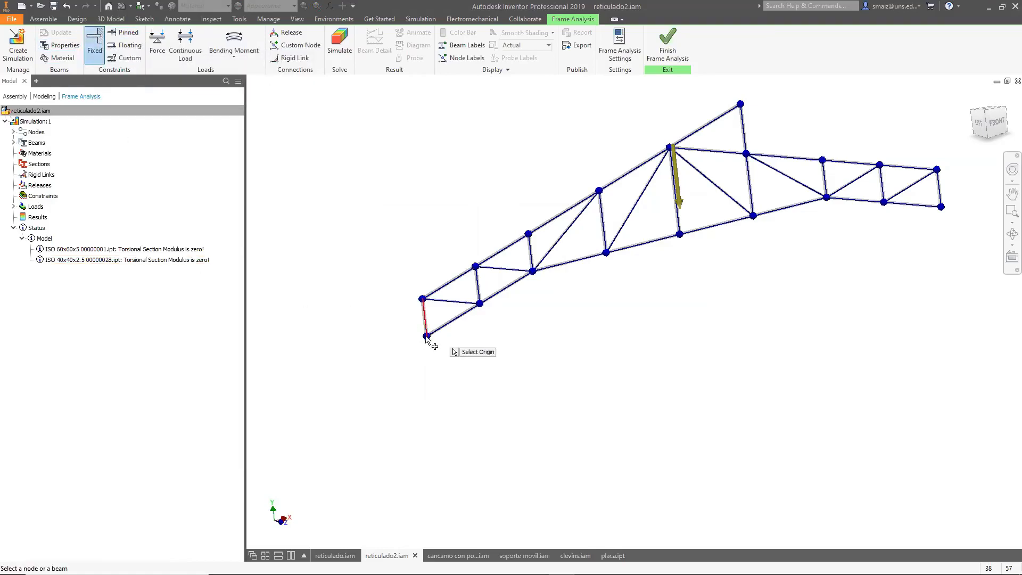
scroll(427, 341, "up", 5)
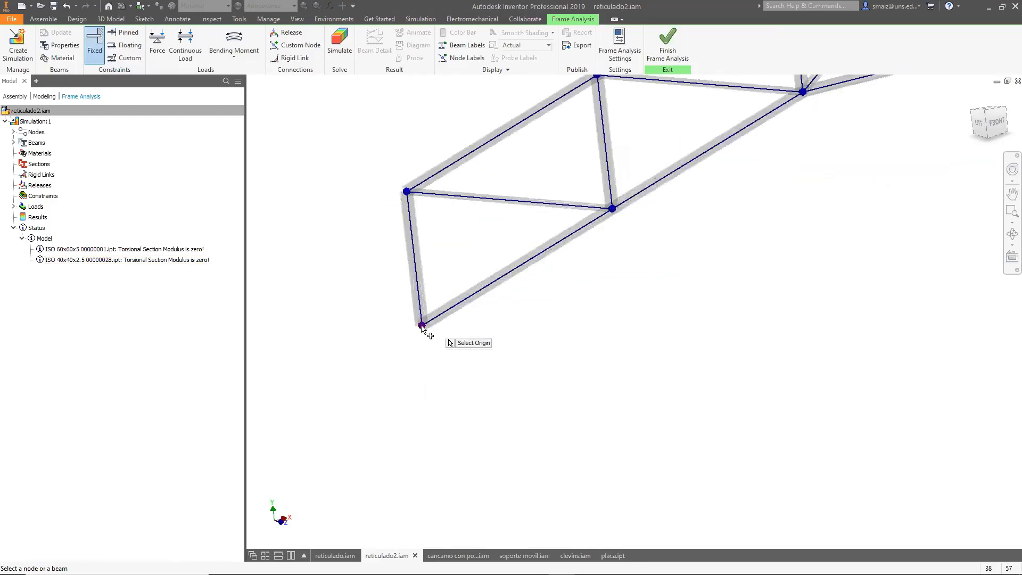
left_click(423, 328)
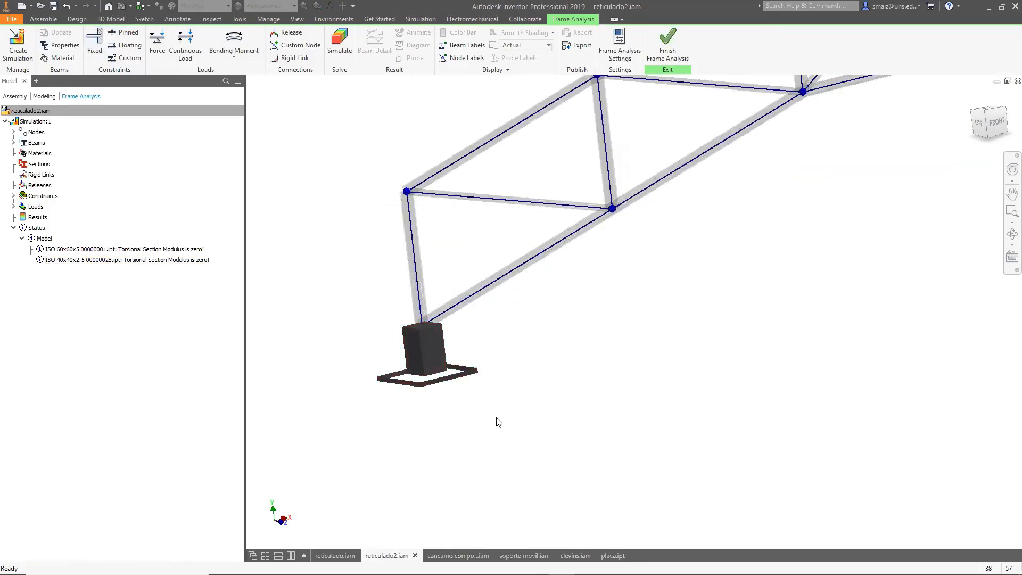
scroll(499, 422, "down", 8)
scroll(499, 422, "up", 8)
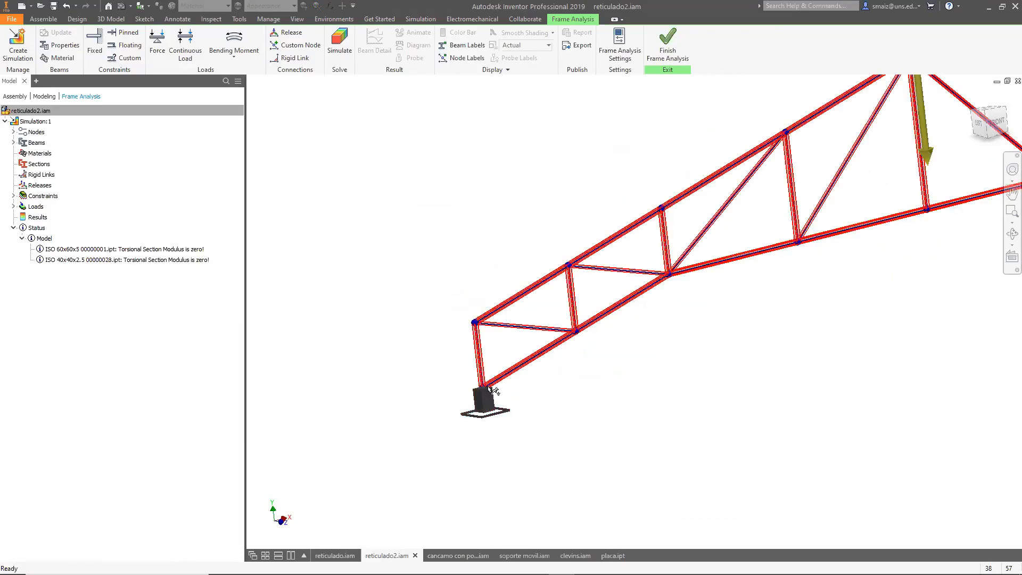
left_click(128, 33)
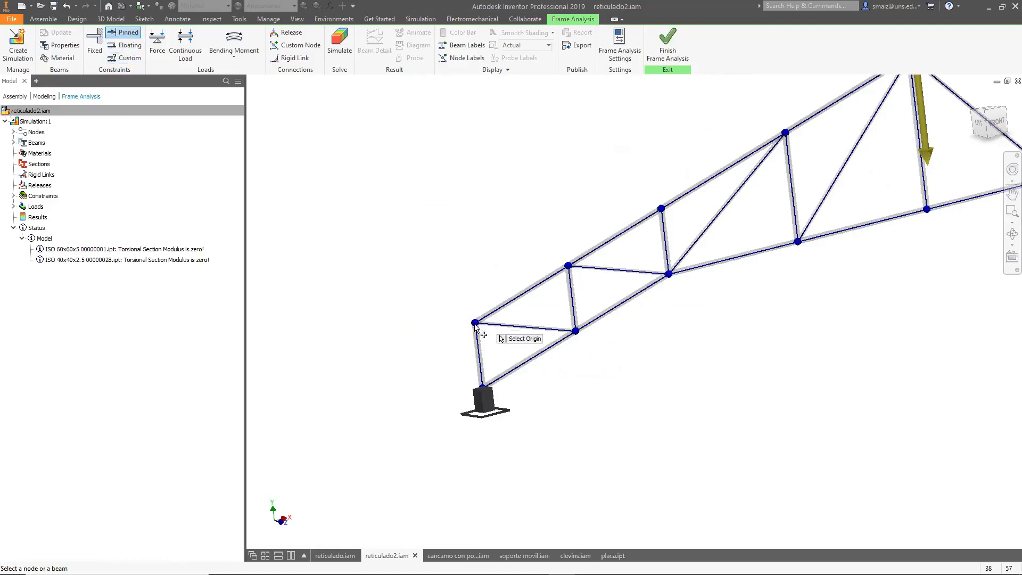
scroll(433, 297, "down", 3)
scroll(468, 251, "up", 8)
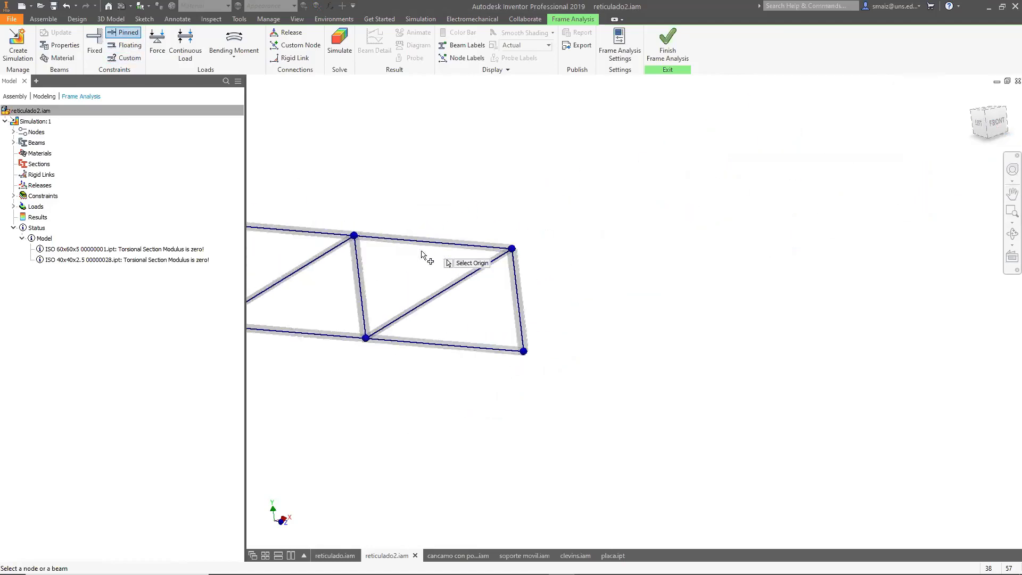
scroll(495, 345, "up", 3)
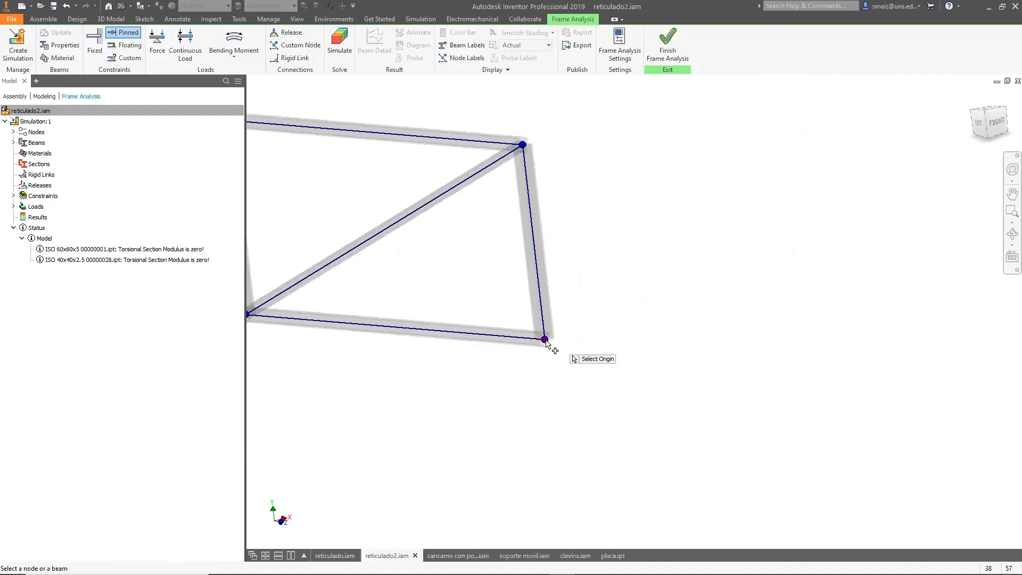
scroll(546, 342, "up", 4)
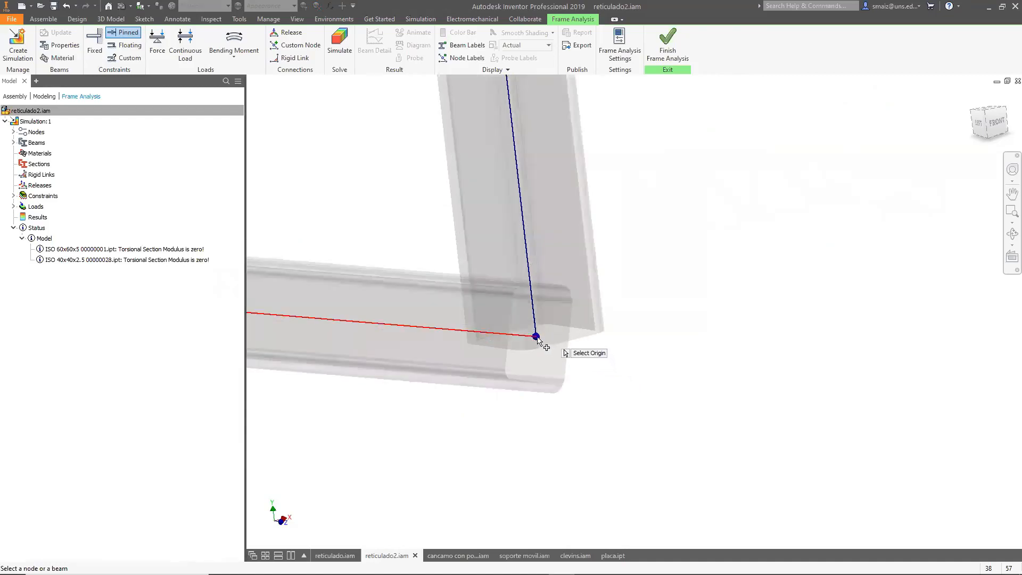
scroll(539, 340, "down", 6)
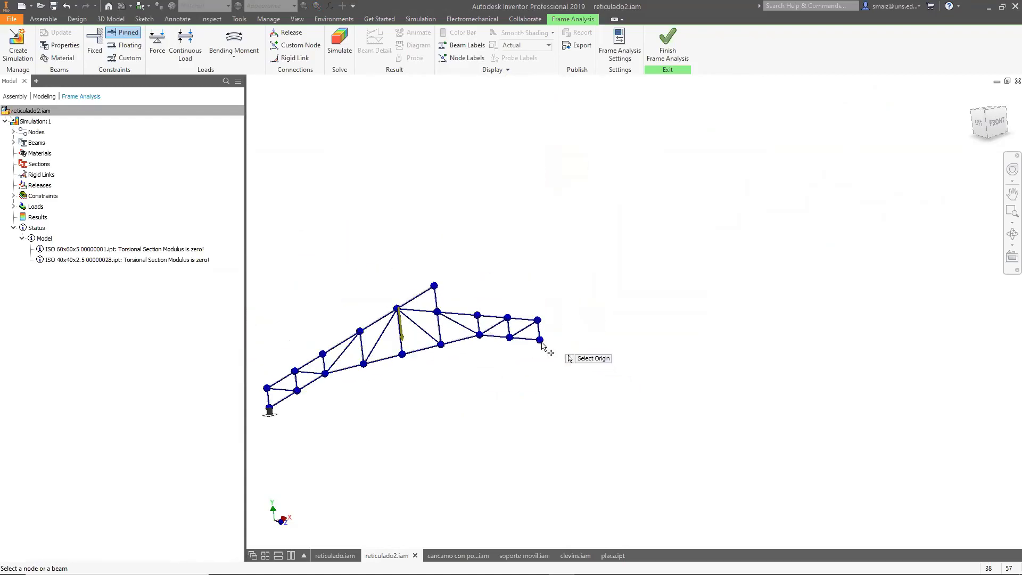
scroll(563, 360, "up", 5)
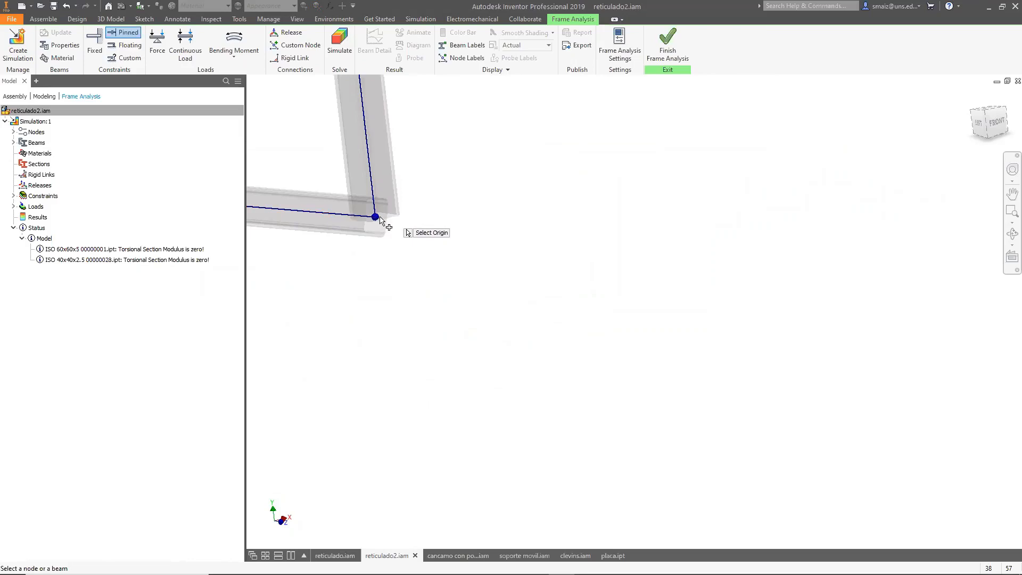
left_click(375, 218)
scroll(632, 337, "down", 5)
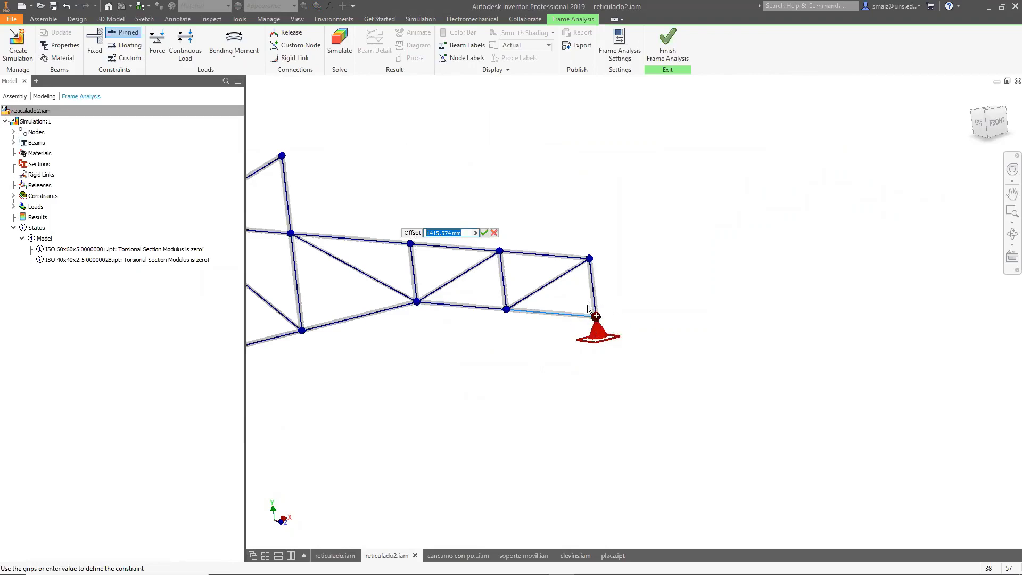
scroll(734, 347, "down", 5)
scroll(505, 393, "up", 8)
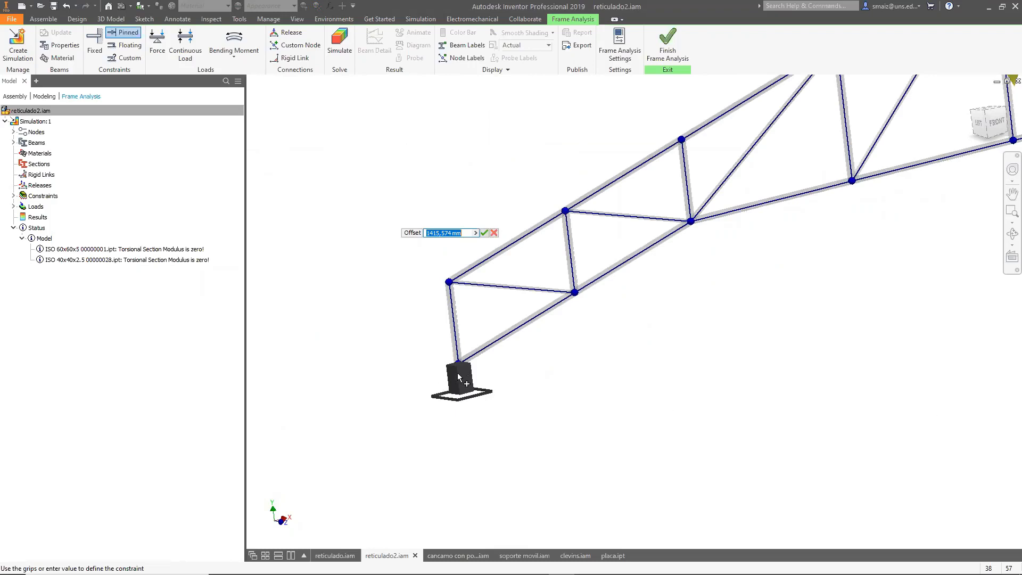
scroll(458, 377, "down", 5)
scroll(458, 314, "up", 8)
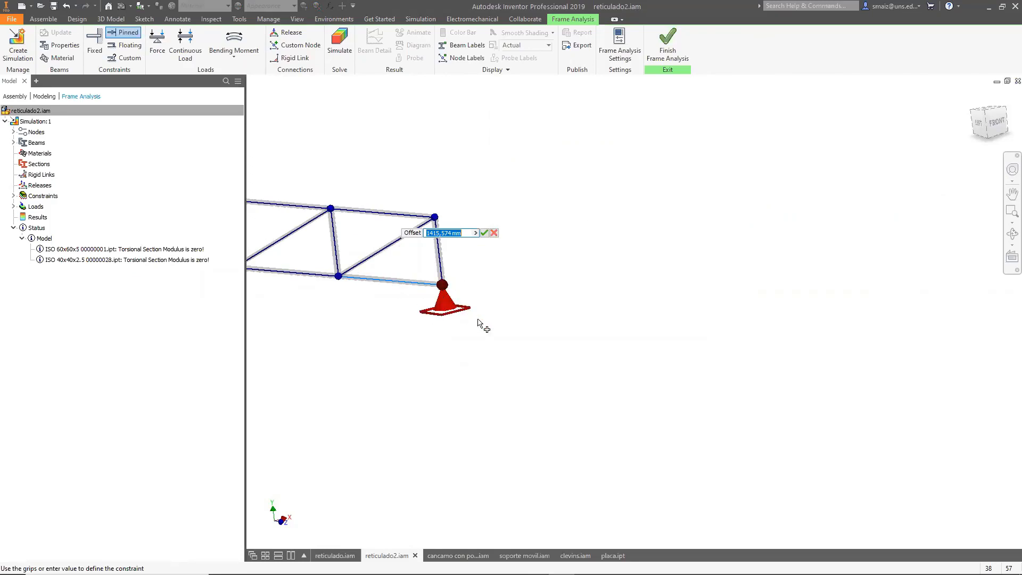
scroll(838, 413, "down", 5)
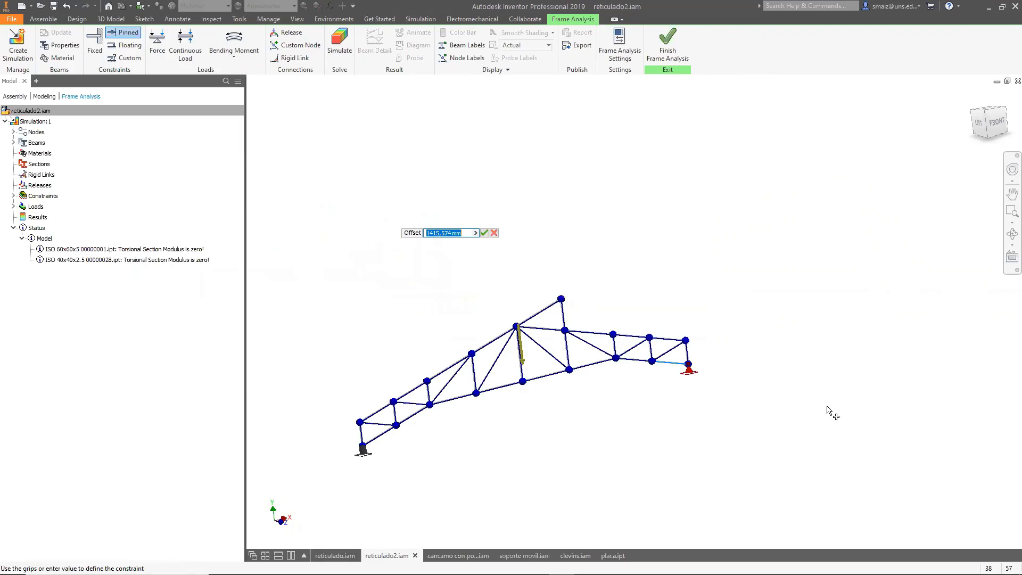
Add a floating constraint at the bottom node of the truss's right end, setting its angle in plane to 90 deg.
left_click(127, 45)
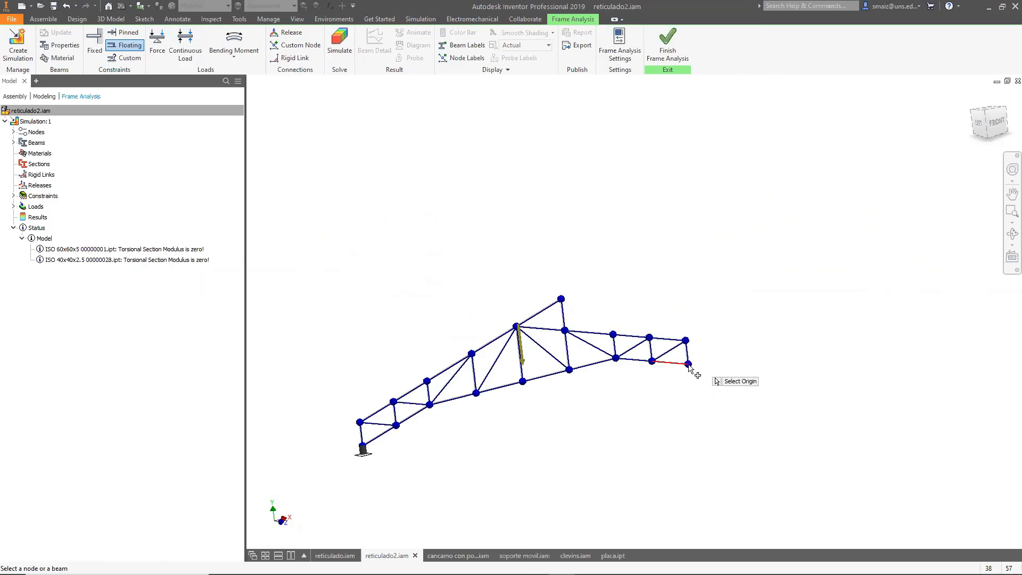
scroll(714, 368, "up", 5)
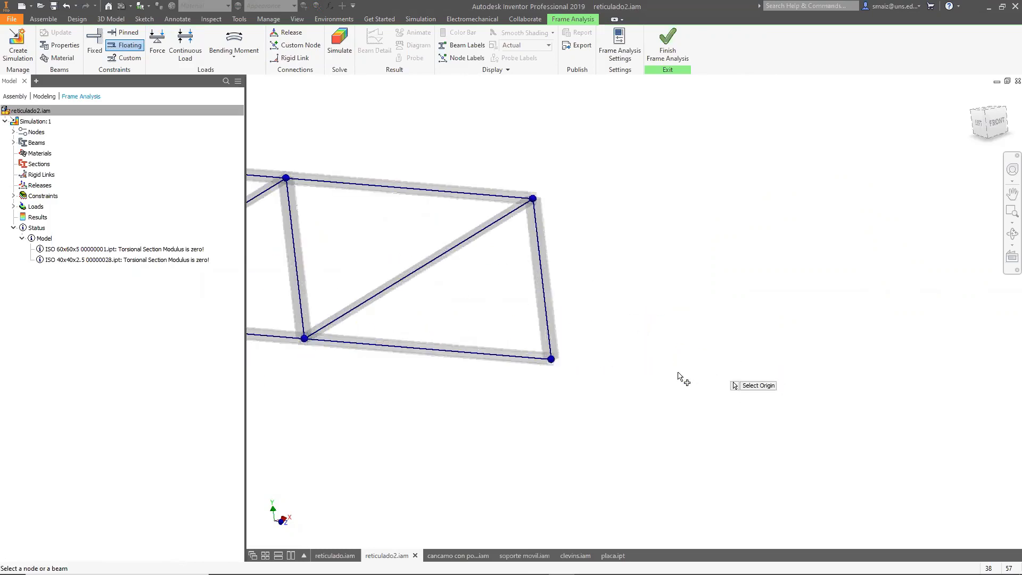
left_click(553, 361)
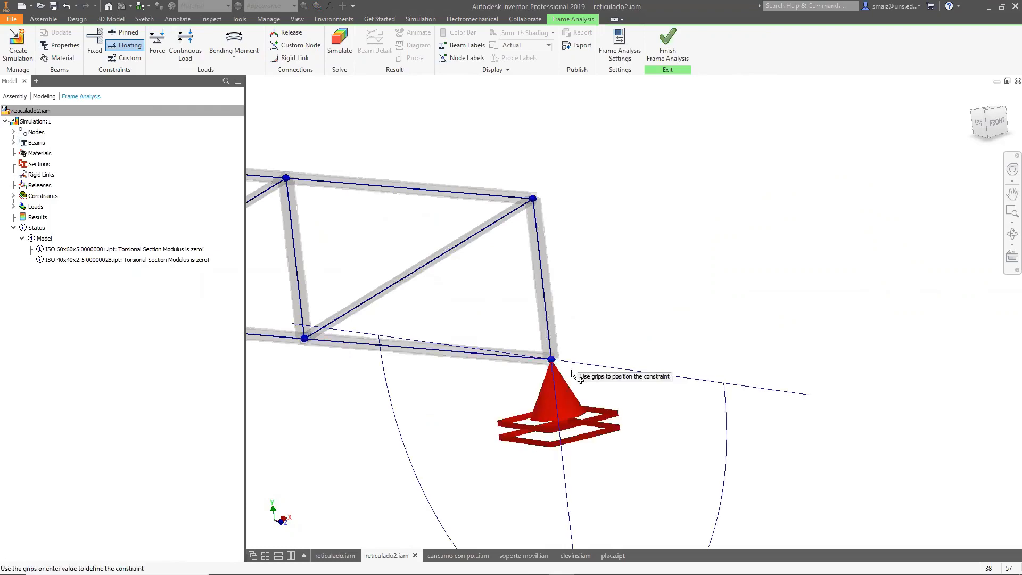
scroll(771, 379, "down", 5)
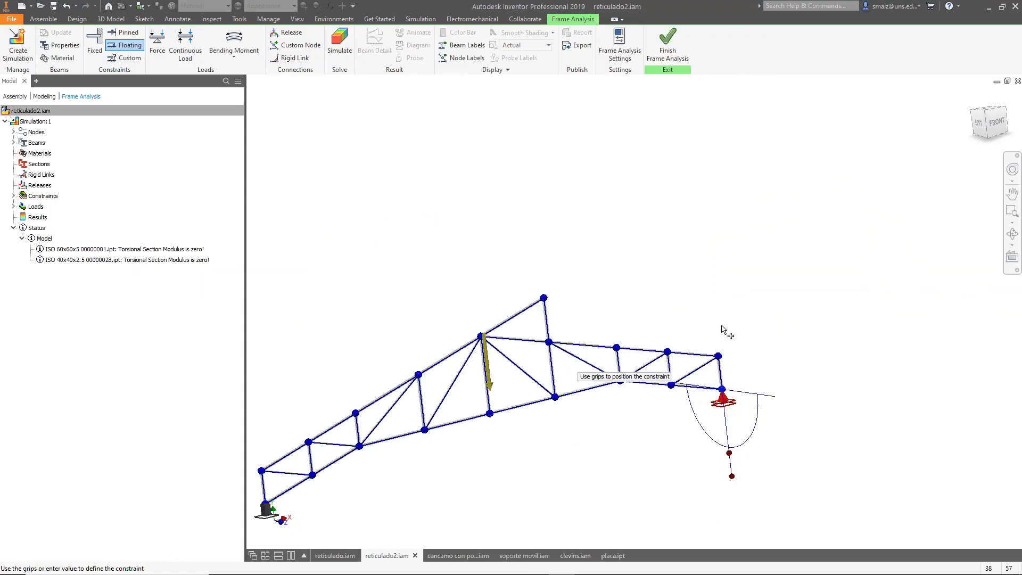
left_click(736, 467)
scroll(734, 456, "up", 5)
left_click_drag(721, 451, 845, 203)
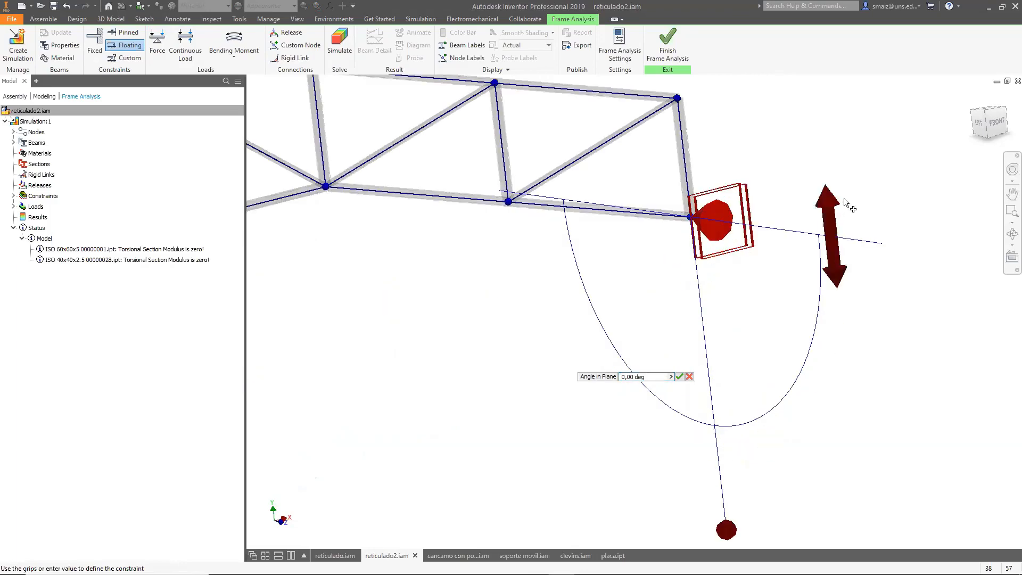
left_click_drag(843, 302, 718, 452)
left_click_drag(782, 516, 699, 452)
scroll(781, 365, "down", 5)
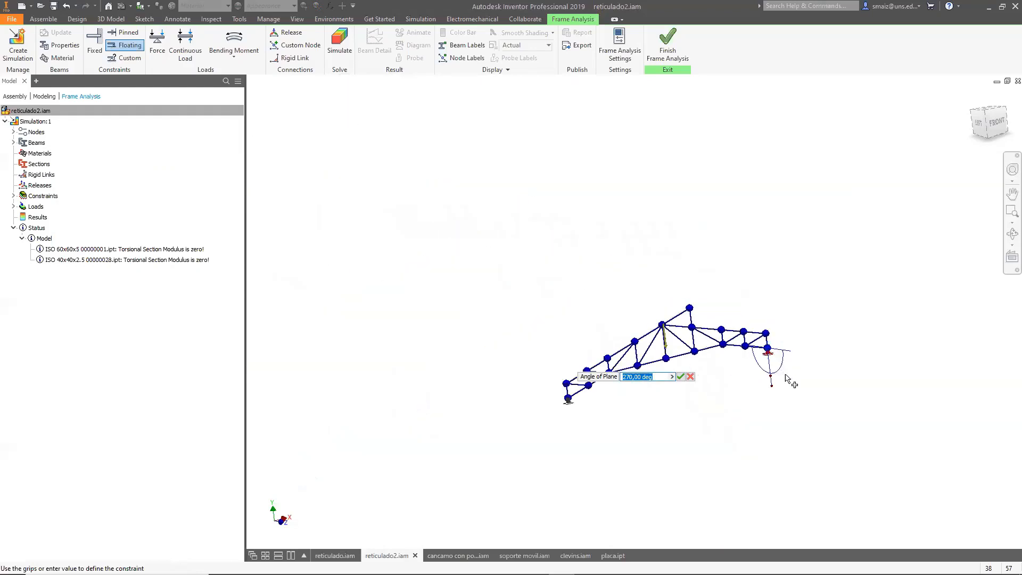
scroll(625, 413, "up", 5)
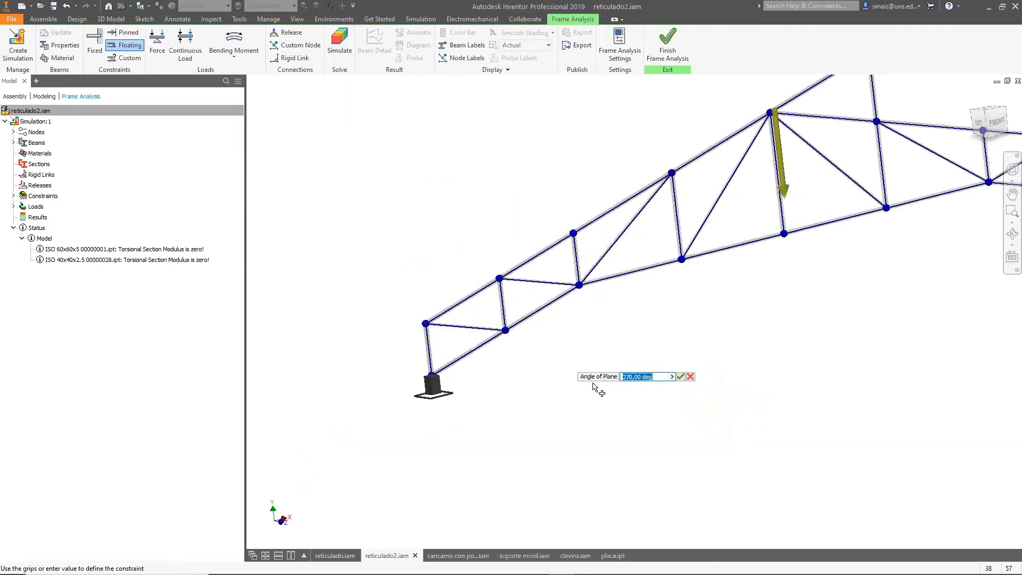
scroll(482, 358, "down", 2)
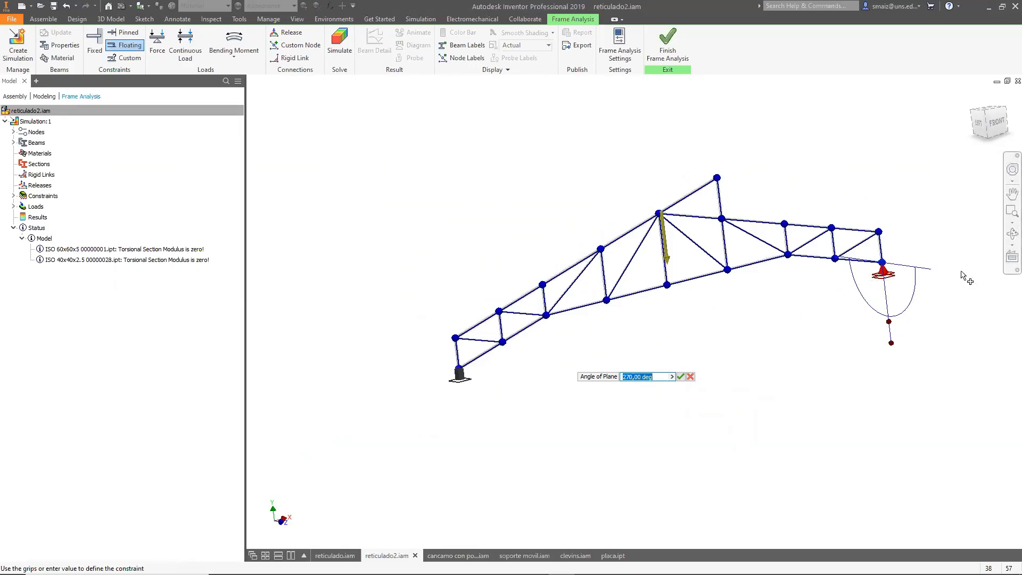
left_click(888, 317)
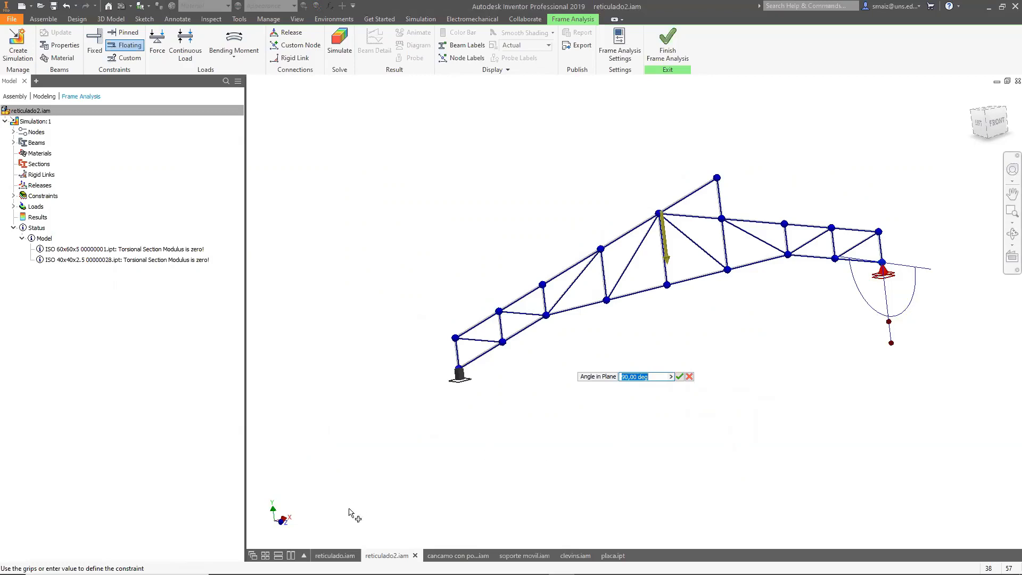
scroll(293, 516, "up", 3)
scroll(271, 527, "down", 4)
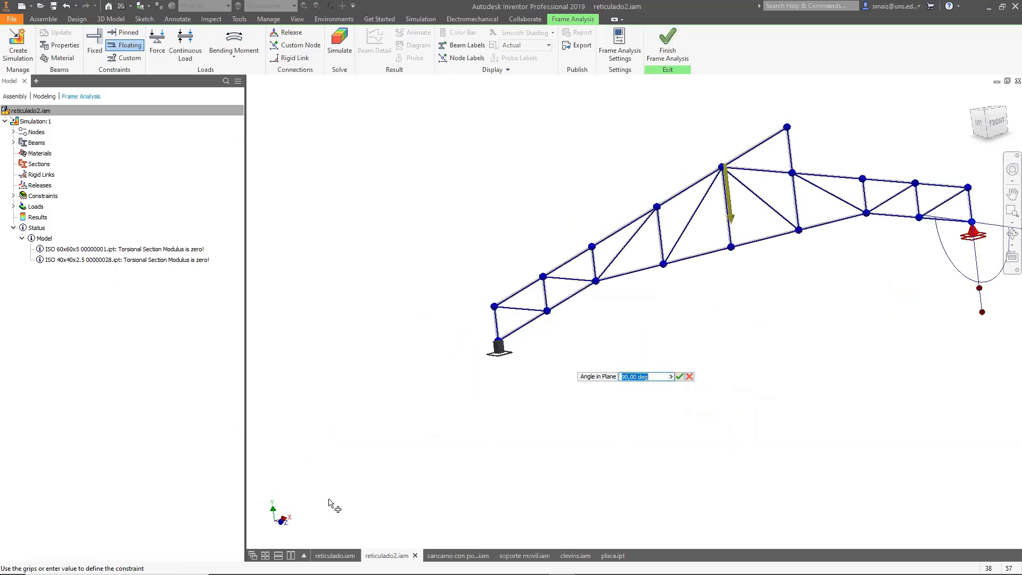
middle_click_drag(346, 485, 360, 514, "shift")
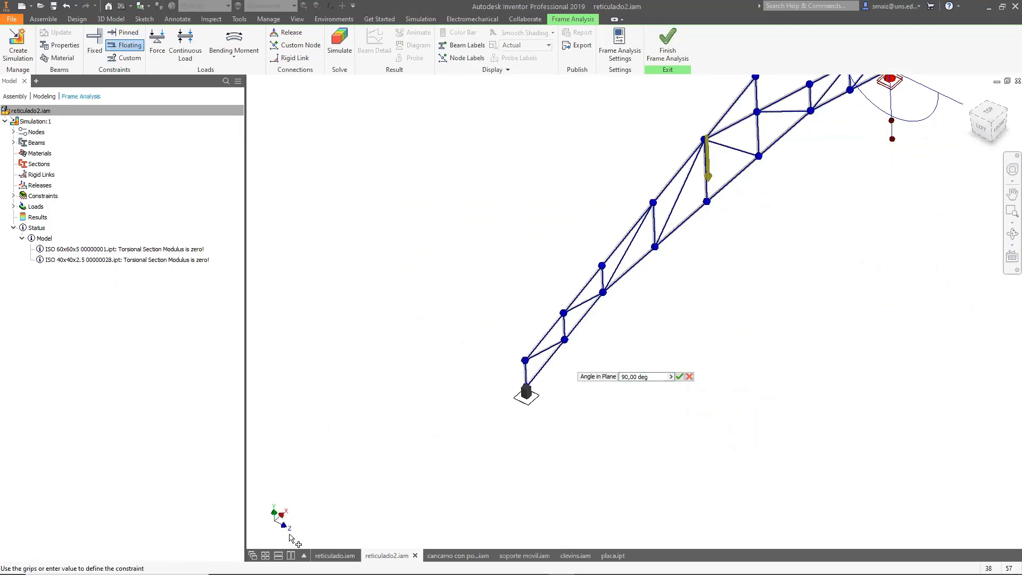
scroll(341, 482, "up", 2)
scroll(670, 234, "down", 2)
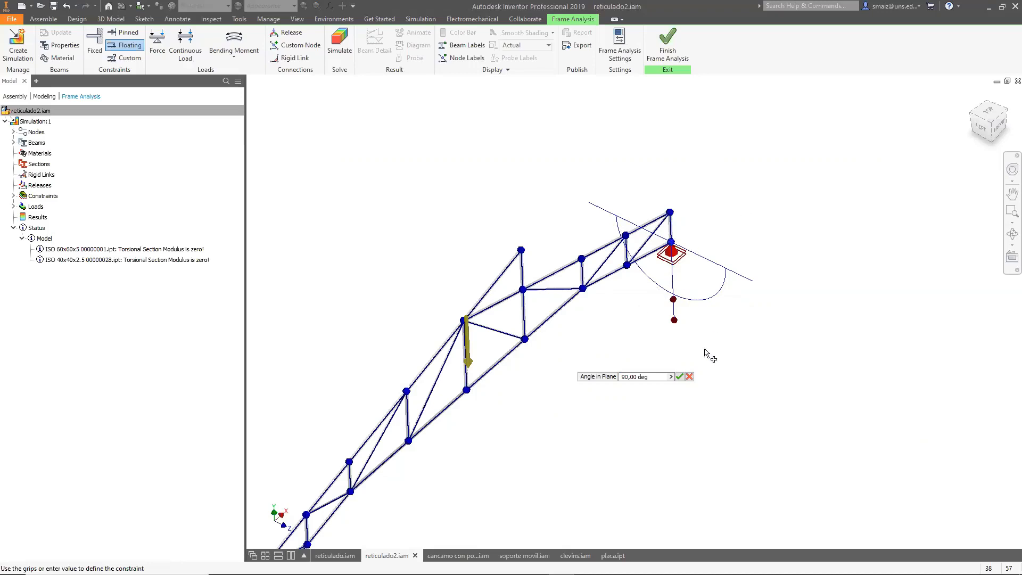
left_click(674, 321)
left_click_drag(673, 302, 742, 278)
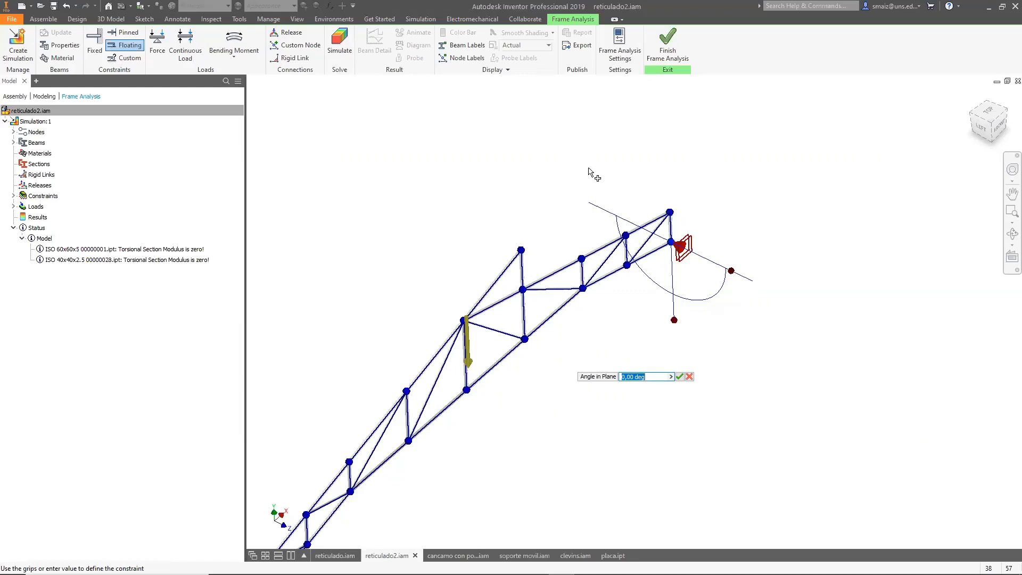
left_click_drag(732, 278, 667, 340)
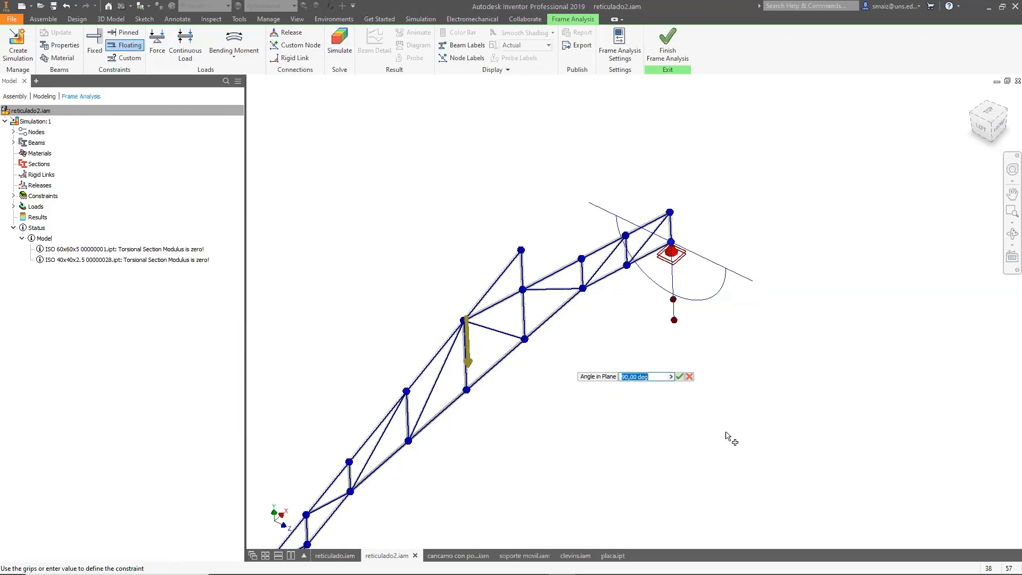
left_click(680, 377)
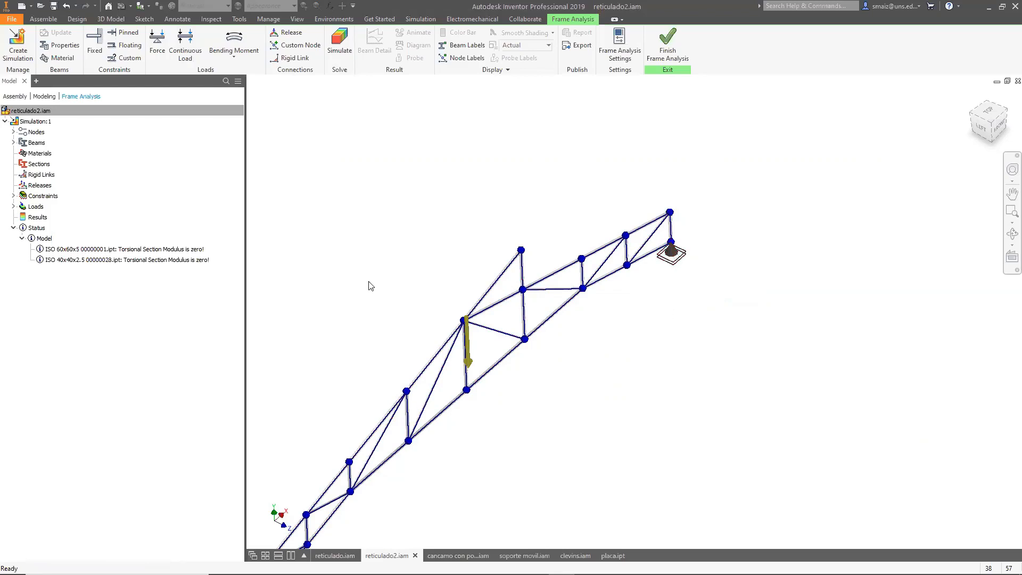
Try a custom constraint at the truss's upper right node with relative offset and uplift options for X-axis displacement.
left_click(119, 57)
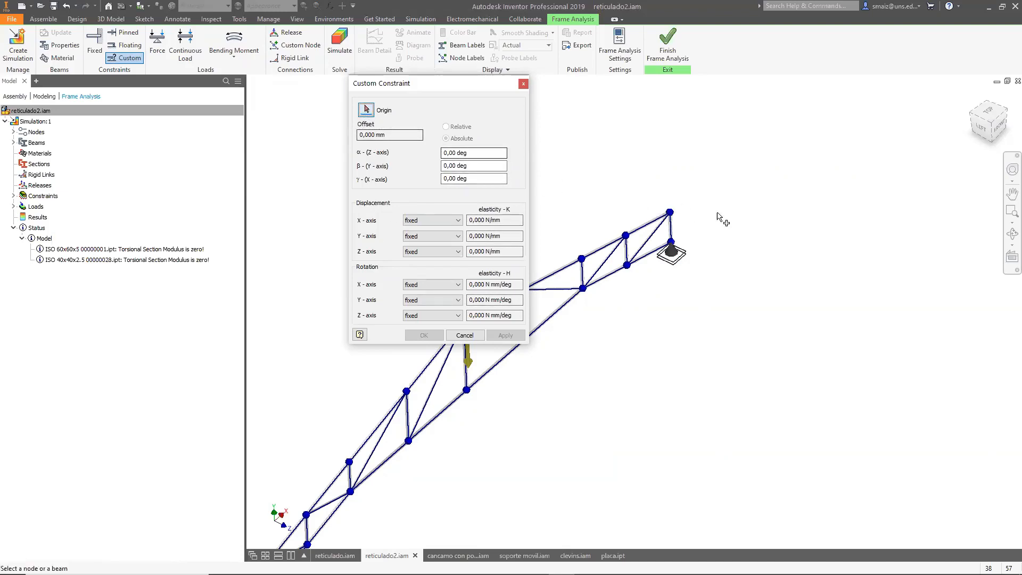
left_click(672, 213)
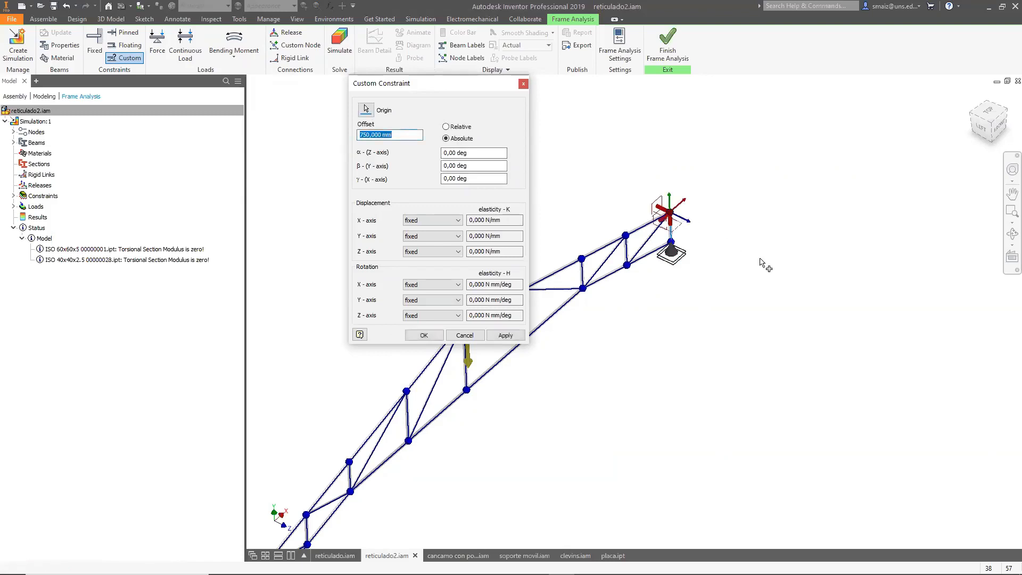
scroll(644, 211, "up", 3)
scroll(752, 239, "up", 3)
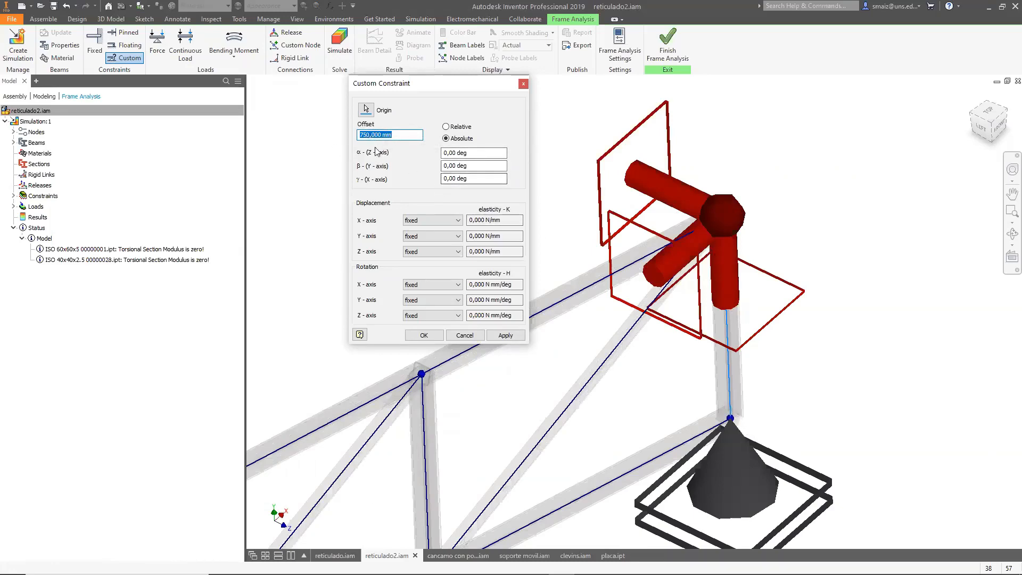
left_click(446, 127)
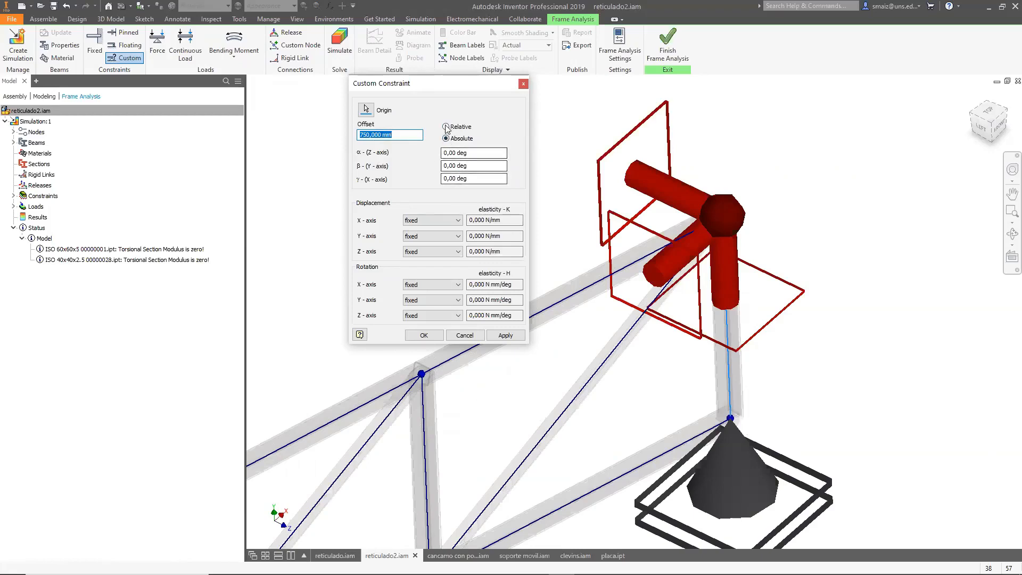
left_click(446, 138)
left_click(445, 127)
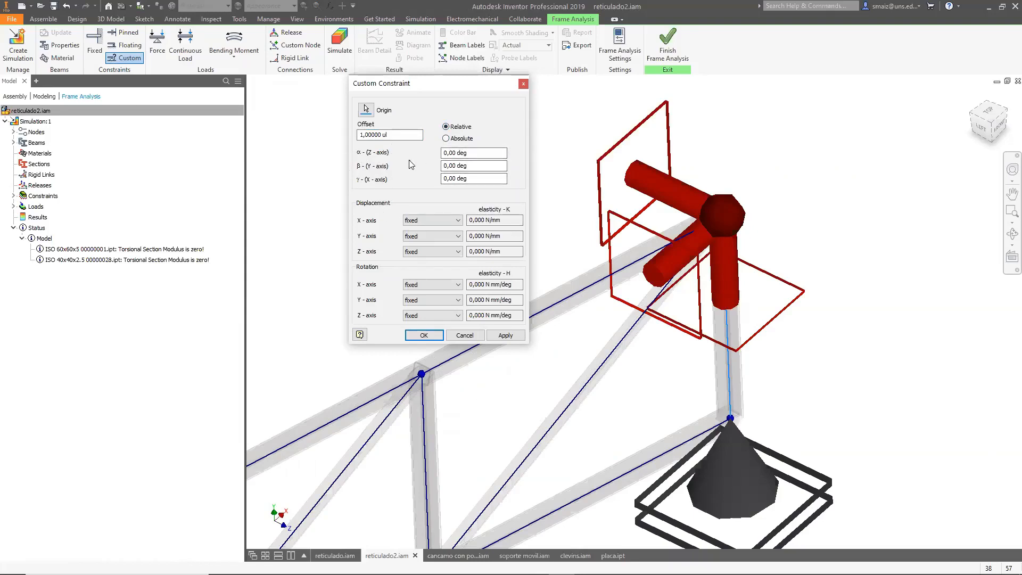
left_click(442, 221)
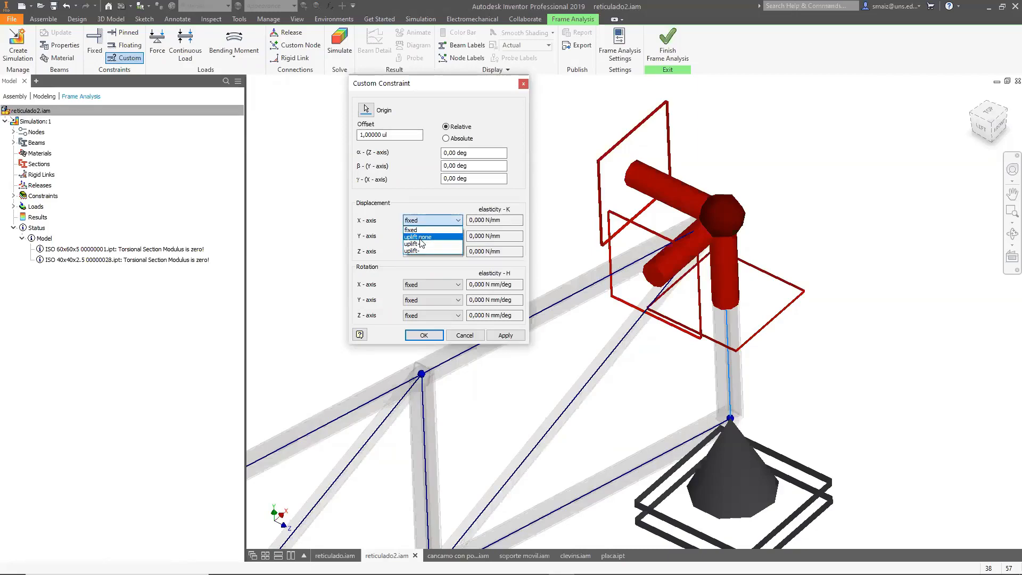
left_click(420, 243)
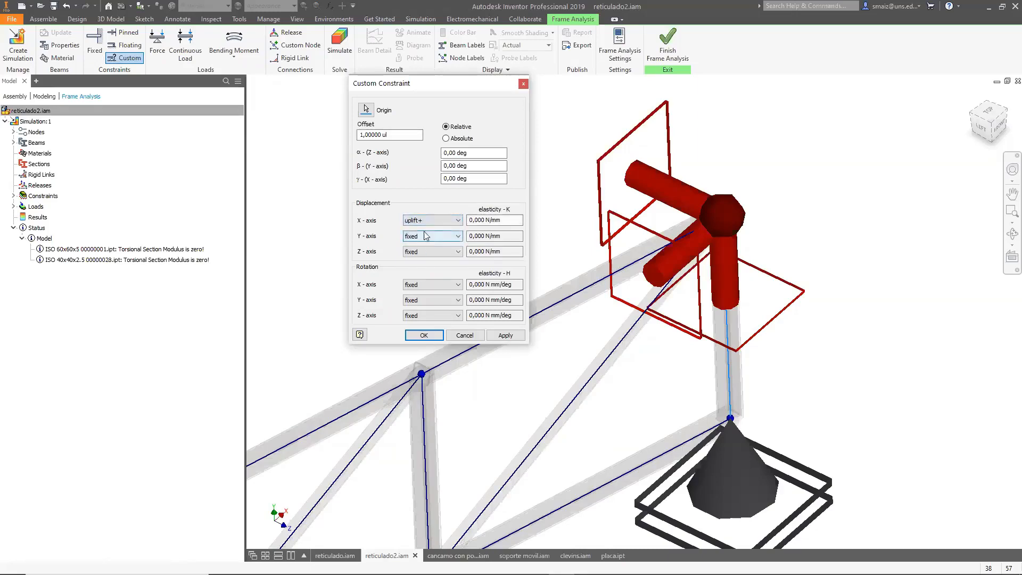
left_click(431, 222)
left_click(417, 250)
left_click(421, 221)
left_click(419, 230)
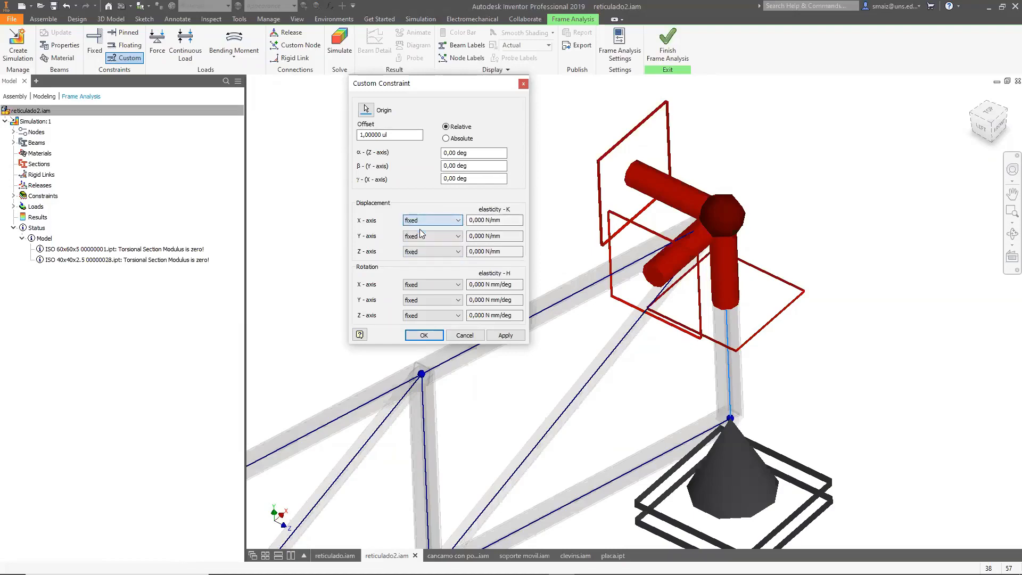
left_click(430, 220)
left_click(420, 236)
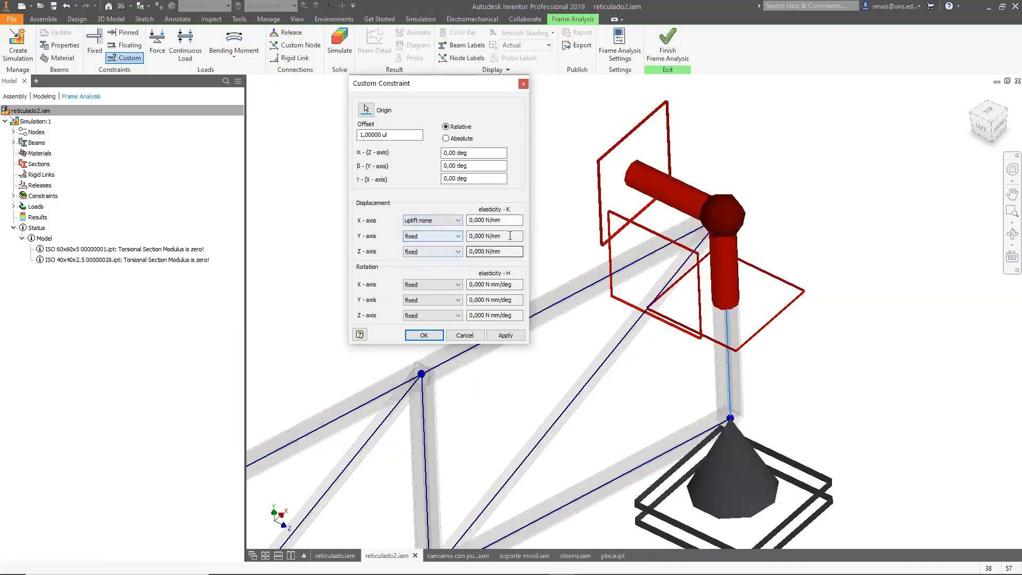
left_click(464, 334)
scroll(712, 293, "down", 10)
scroll(693, 372, "up", 3)
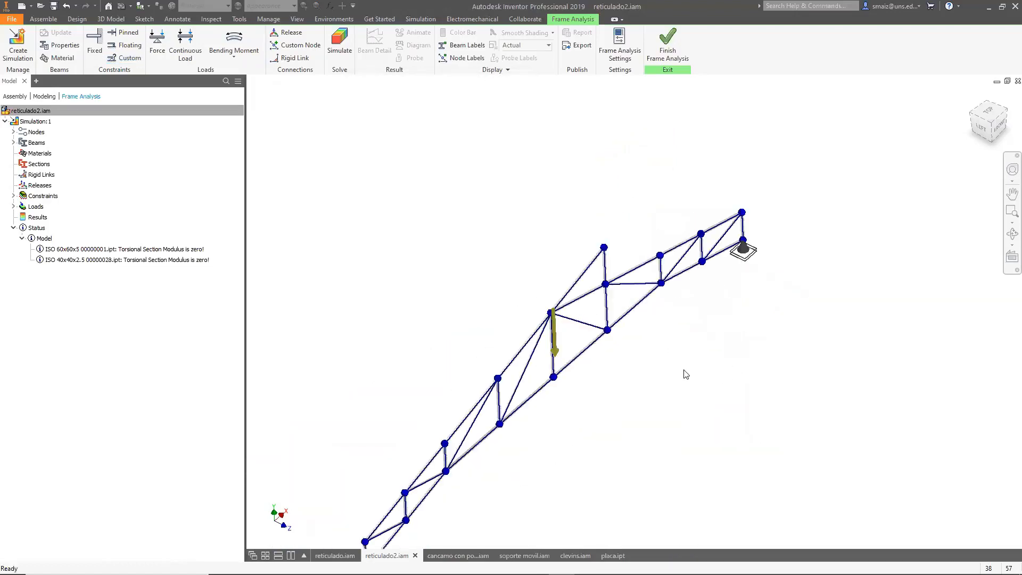
Delete the custom constraint from the truss's right end node.
scroll(650, 379, "down", 3)
scroll(707, 313, "up", 5)
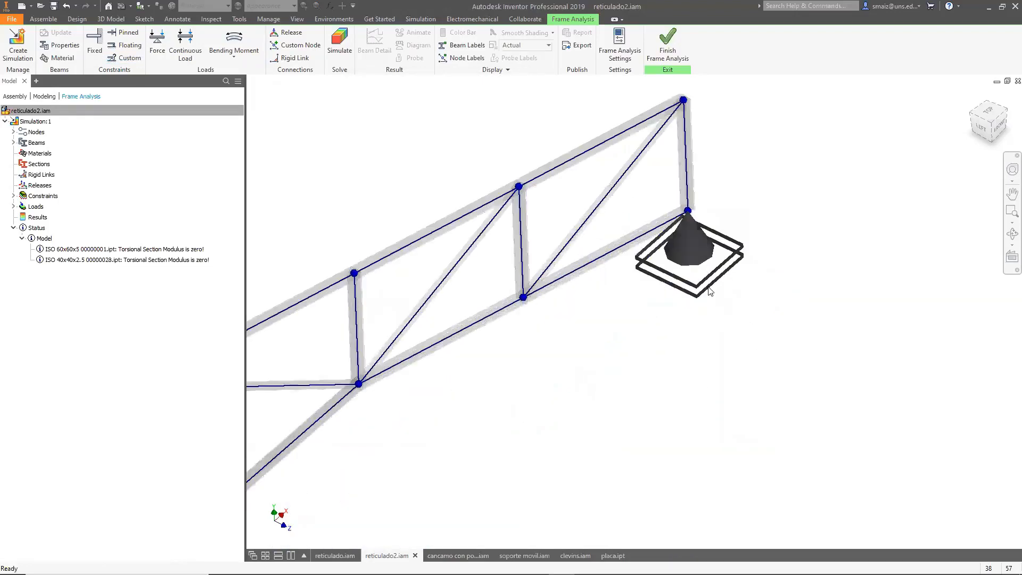
right_click(692, 234)
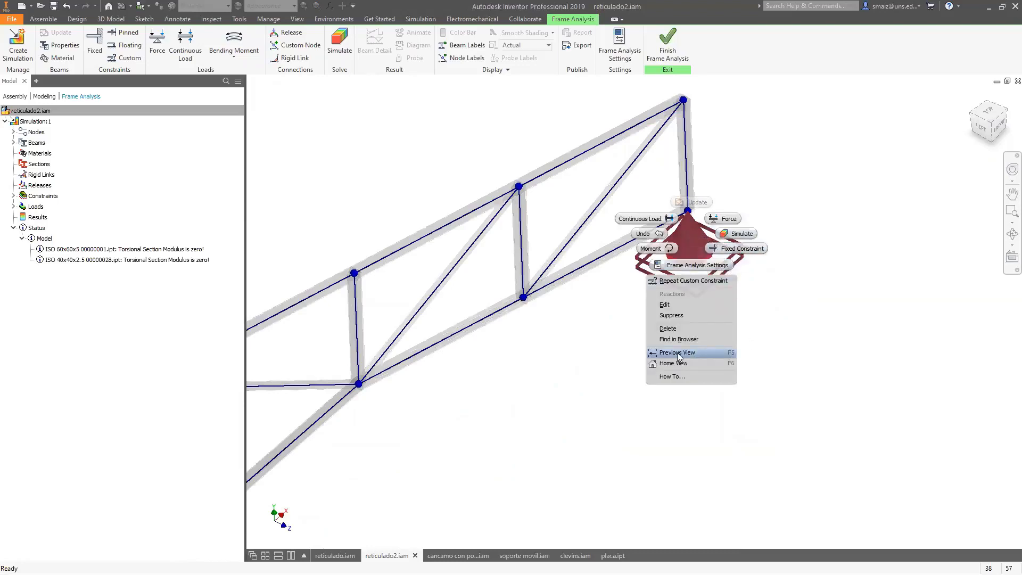
left_click(674, 330)
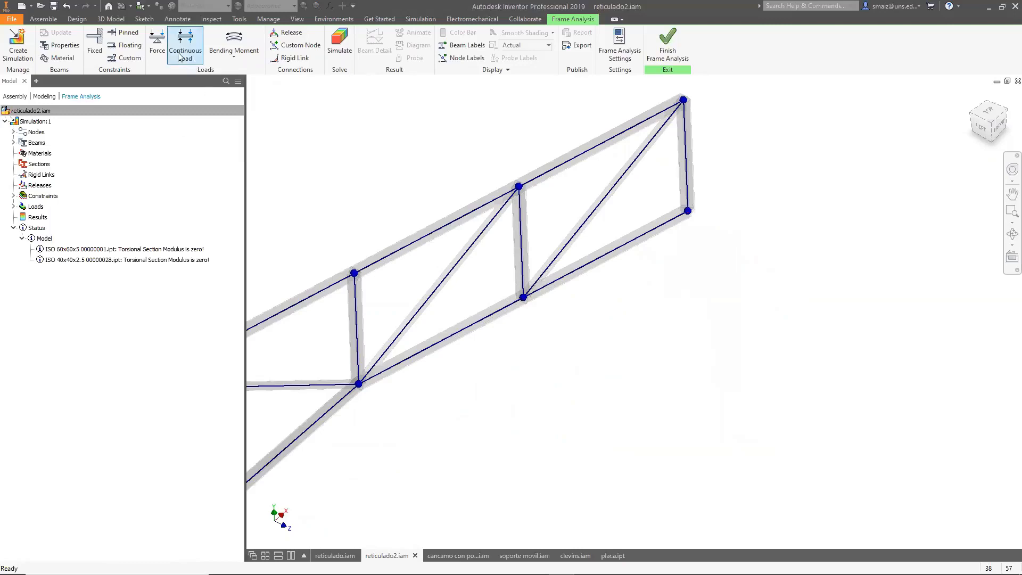
Apply a pinned constraint at the same right end node of the truss.
left_click(121, 34)
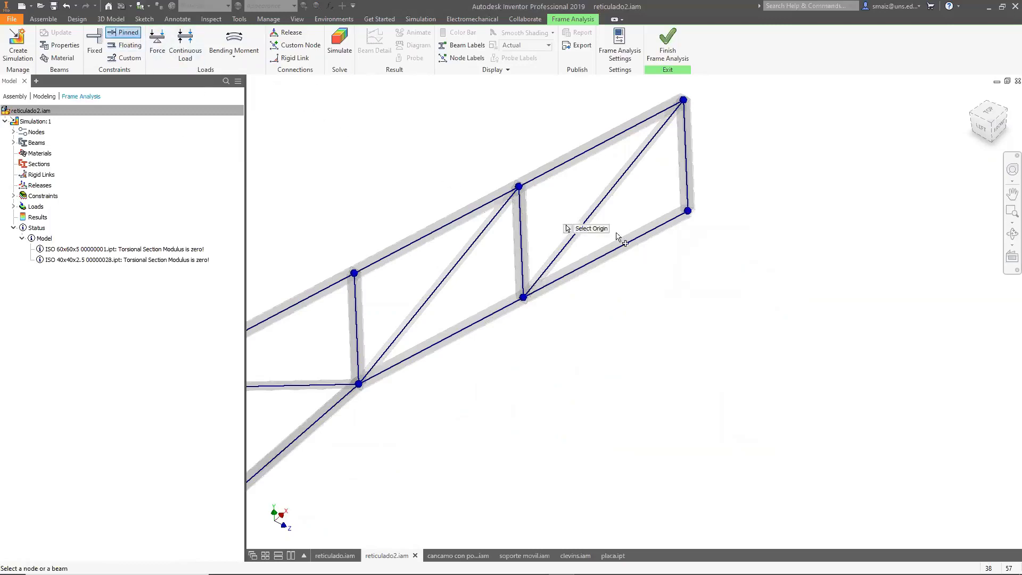
left_click(688, 212)
left_click(690, 213)
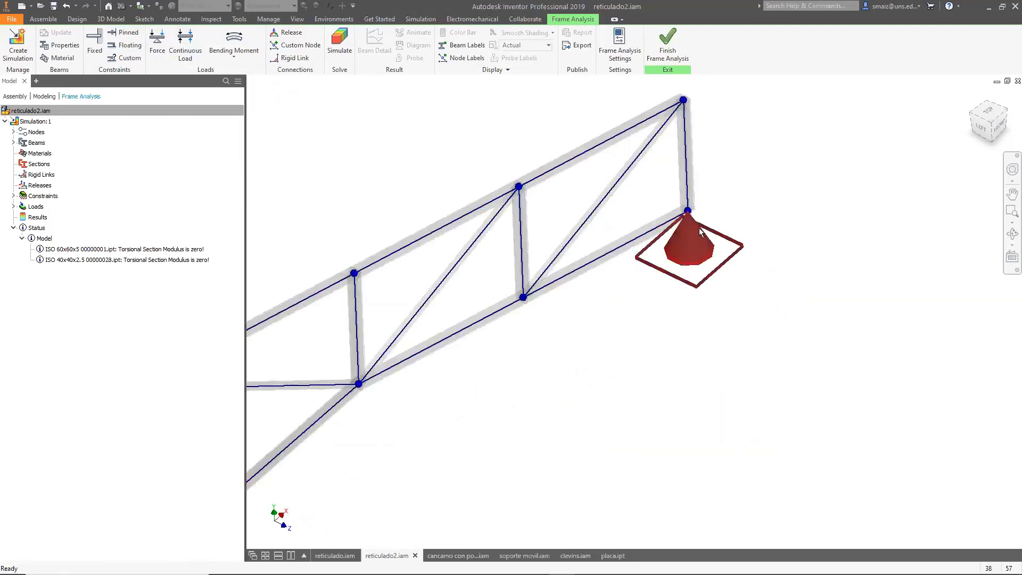
right_click(698, 228)
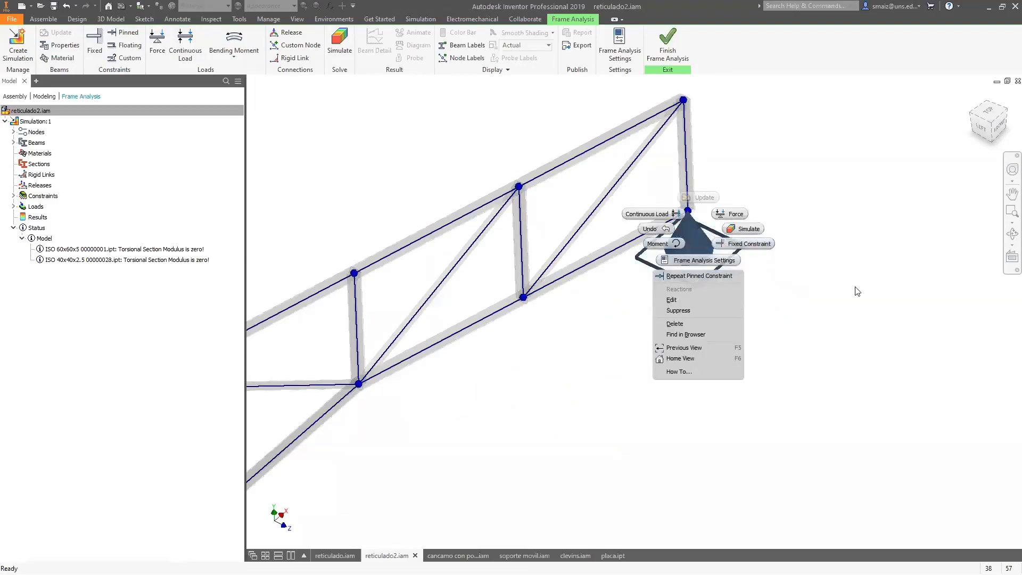
left_click(855, 287)
right_click(806, 283)
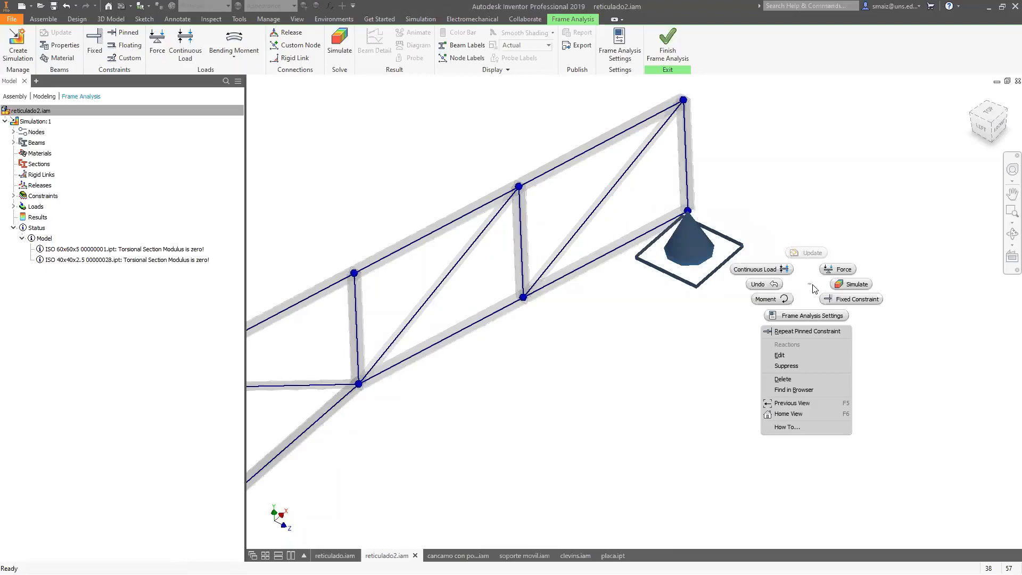
left_click(684, 406)
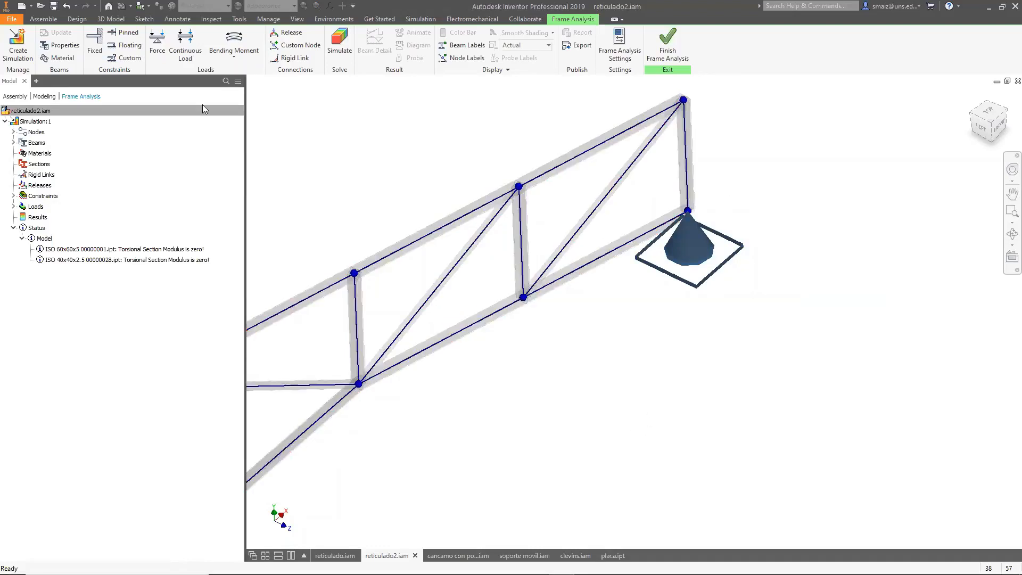
scroll(757, 292, "up", 6)
scroll(597, 416, "down", 5)
scroll(516, 425, "up", 7)
scroll(564, 309, "down", 5)
scroll(333, 224, "up", 6)
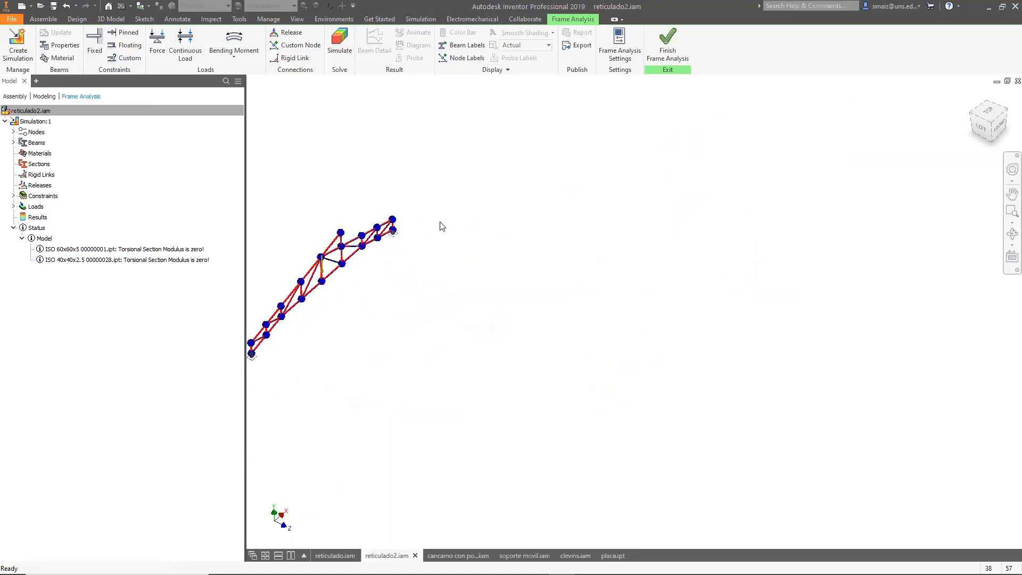
scroll(357, 291, "up", 3)
scroll(377, 299, "down", 6)
scroll(432, 301, "up", 2)
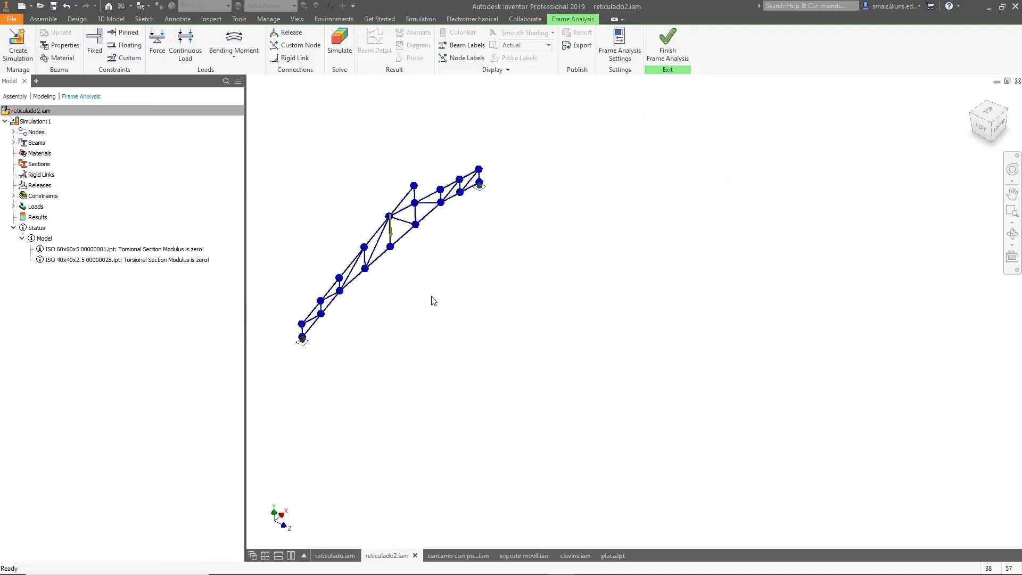
scroll(319, 326, "down", 5)
scroll(337, 334, "up", 6)
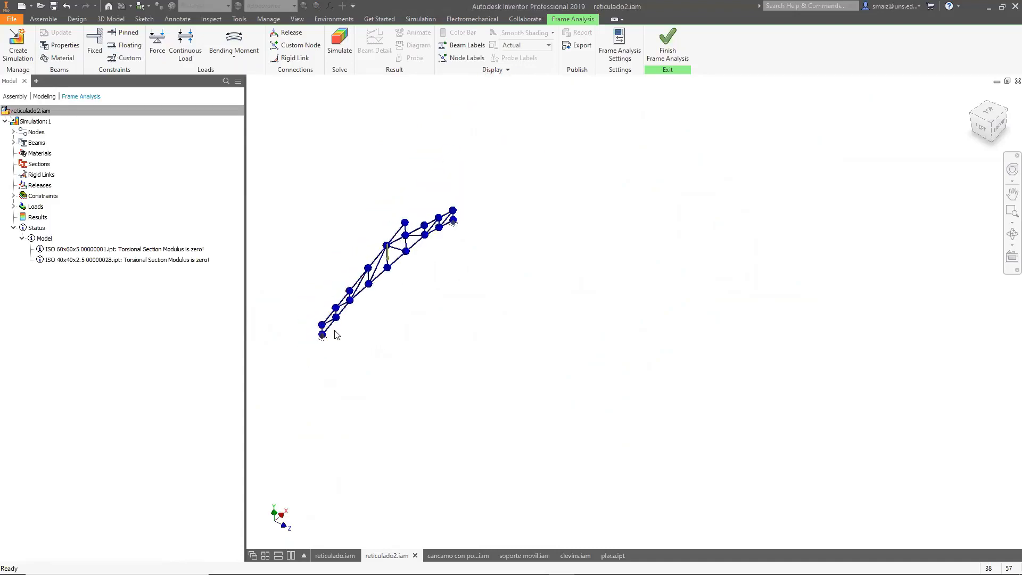
scroll(381, 276, "down", 3)
scroll(486, 277, "up", 2)
scroll(496, 232, "down", 3)
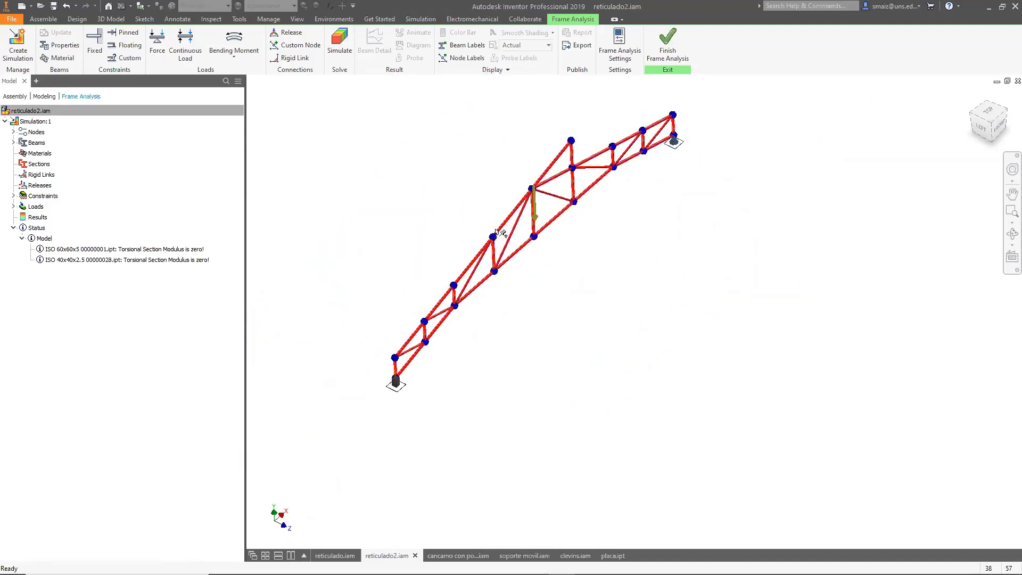
scroll(542, 191, "down", 2)
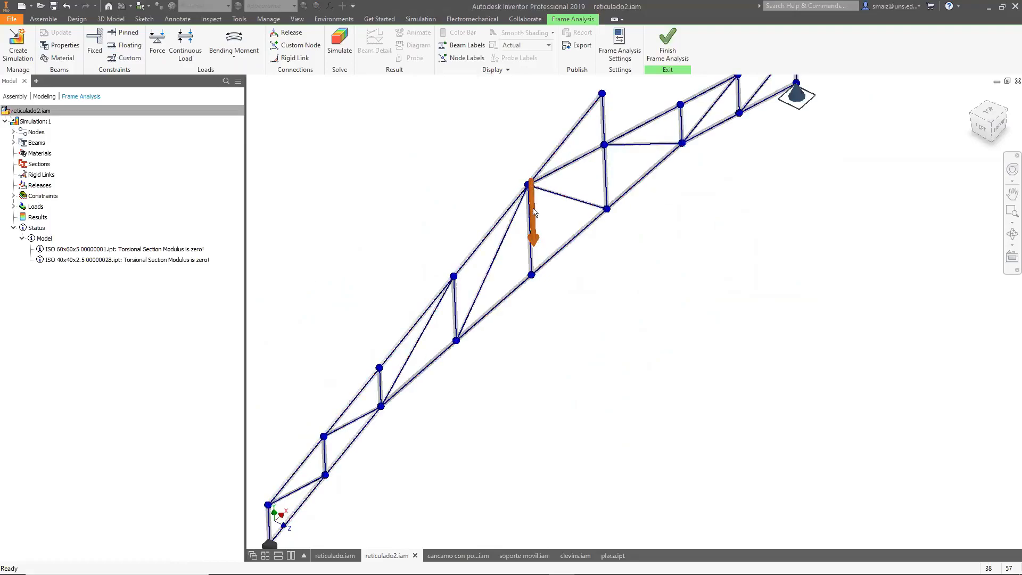
Place a force on a bottom chord beam of the truss, setting its offset along the beam to 1000 mm.
left_click(157, 42)
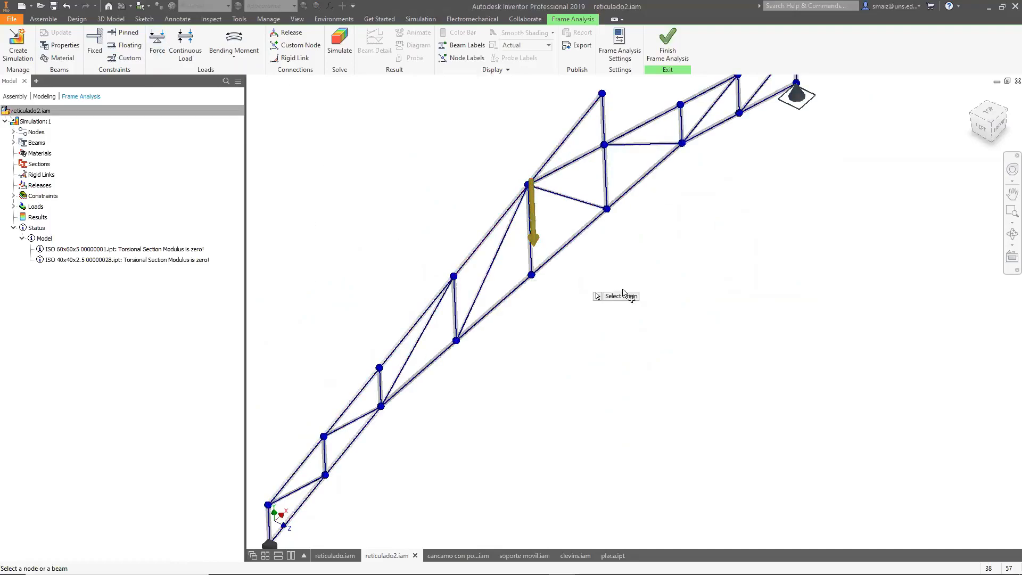
scroll(718, 356, "up", 2)
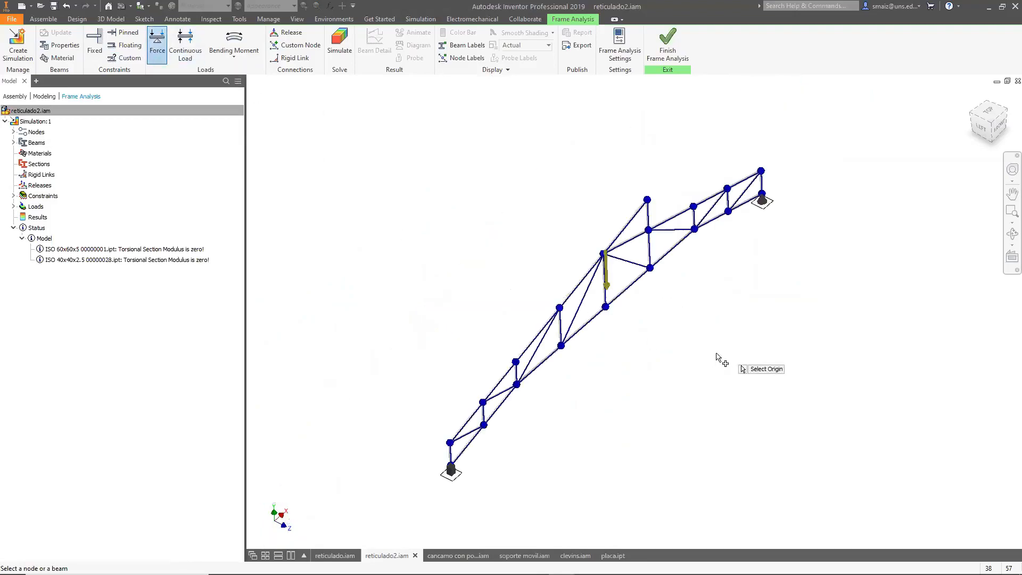
scroll(588, 401, "down", 4)
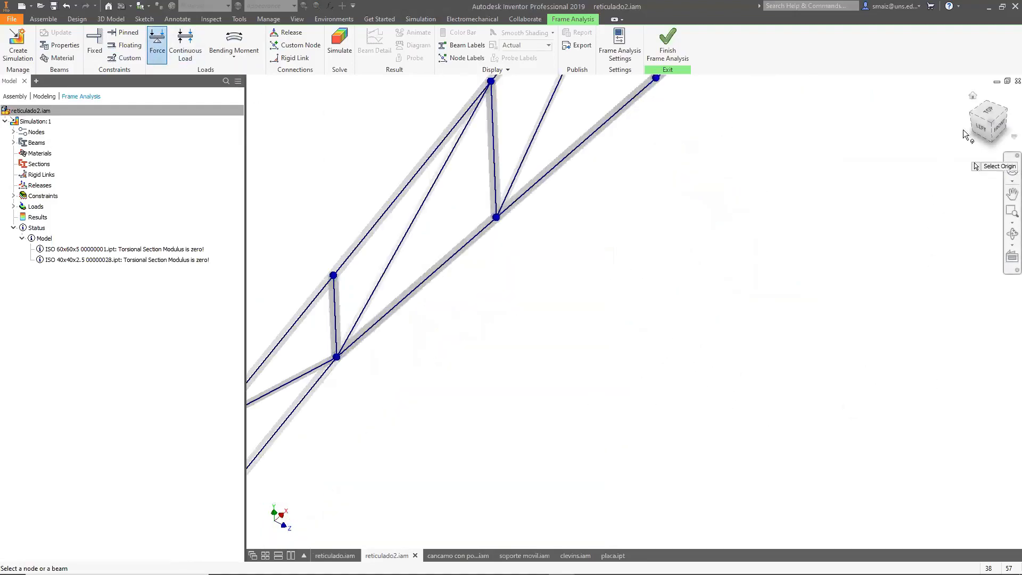
left_click(998, 127)
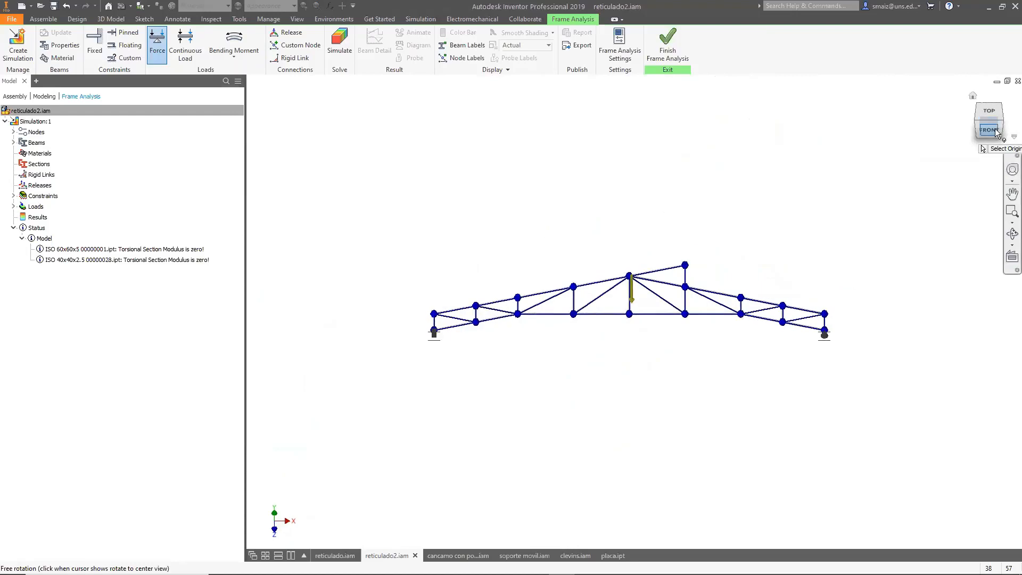
scroll(519, 333, "down", 4)
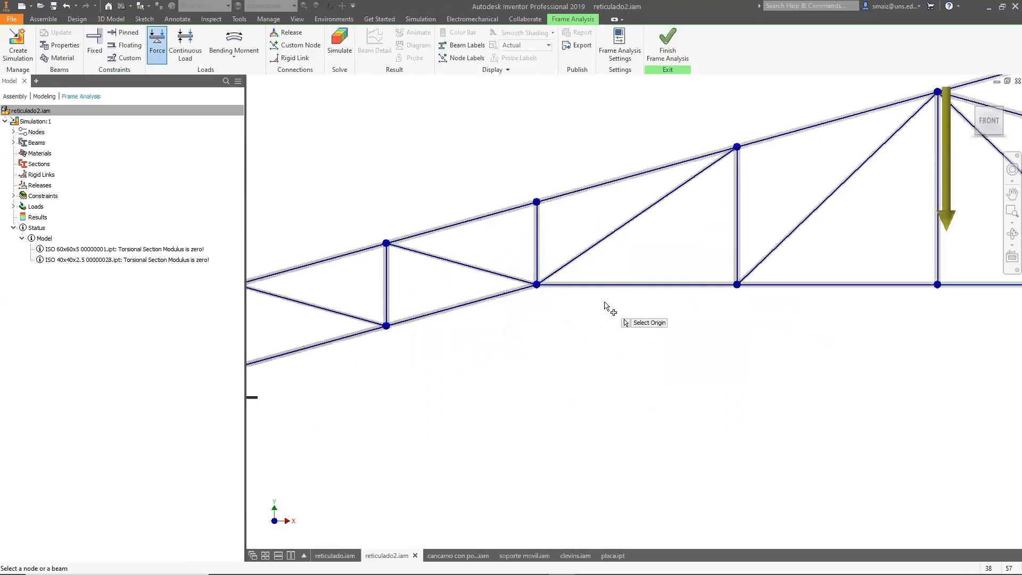
left_click(636, 285)
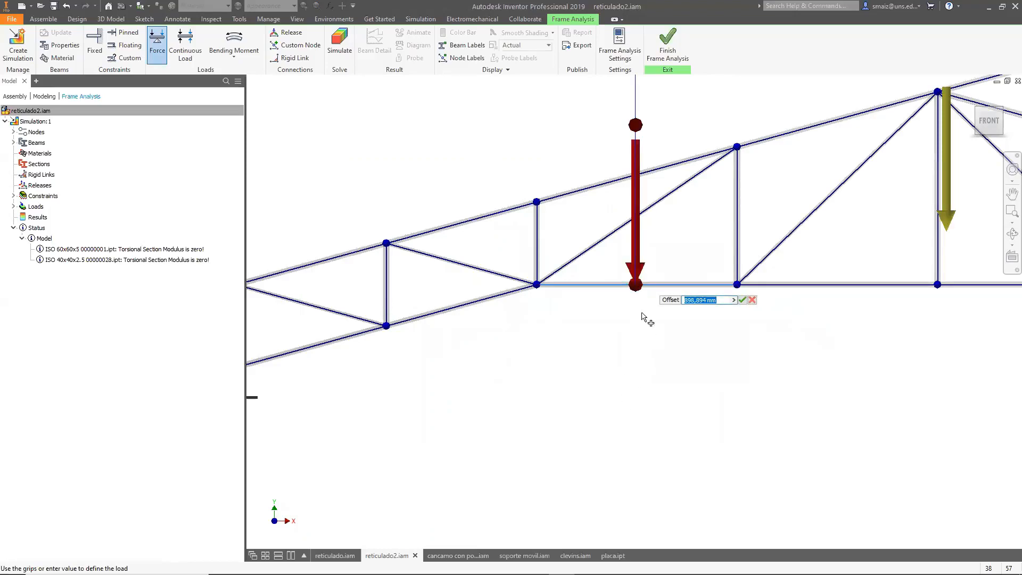
middle_click_drag(578, 419, 621, 418, "shift")
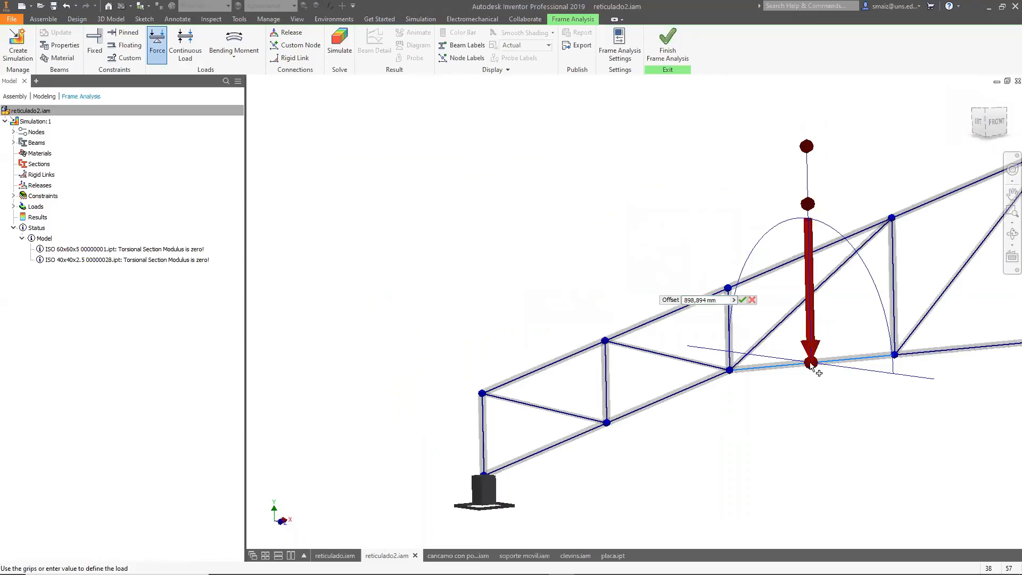
scroll(503, 405, "up", 3)
key("Tab")
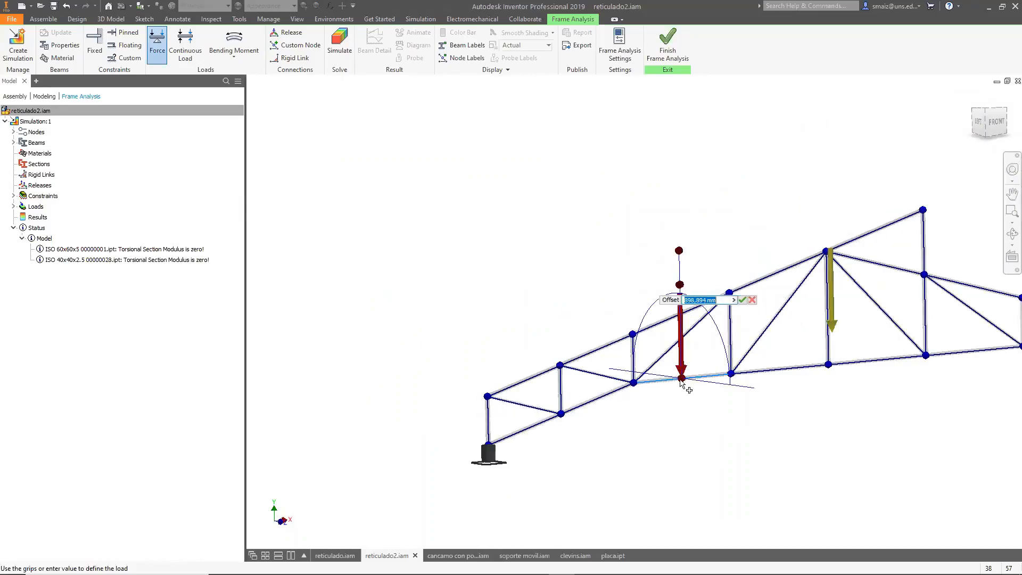
key("Tab")
mouse_move(683, 380)
left_mouse_down()
mouse_move(693, 381)
mouse_move(635, 385)
mouse_move(691, 383)
left_mouse_up()
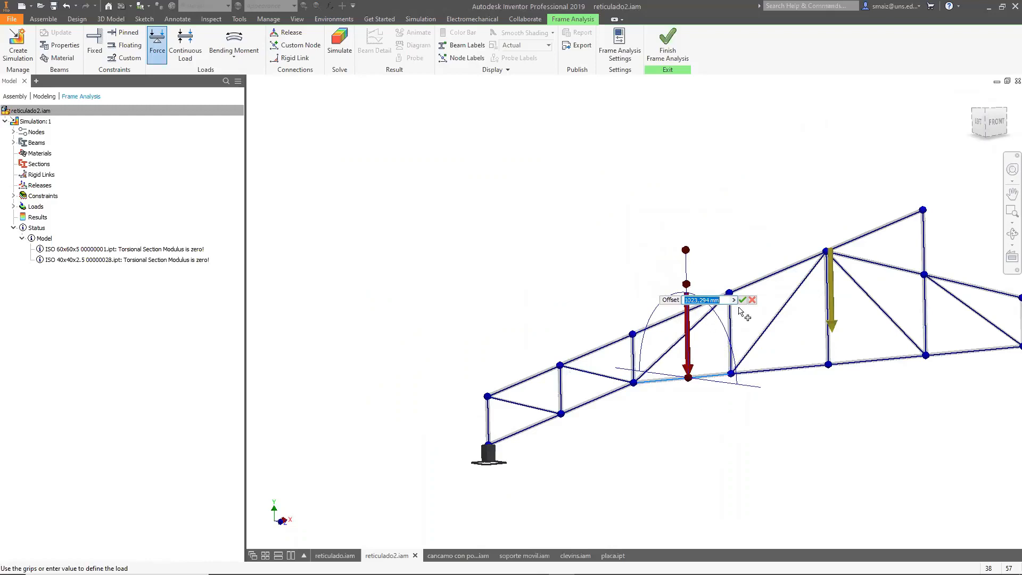
type("1000")
key("Return")
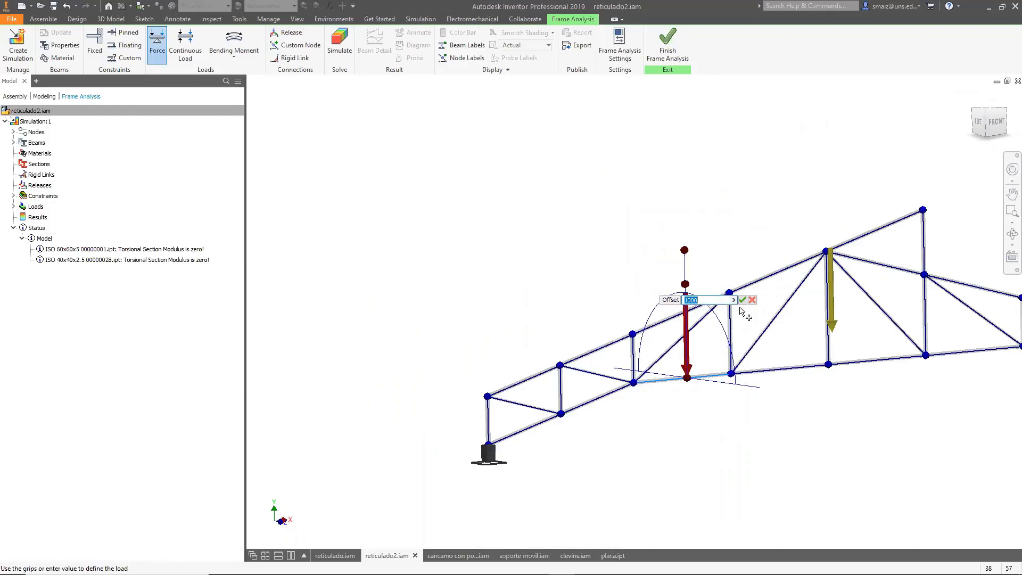
Set the new force's magnitude to 1000 N and apply it.
key("Tab")
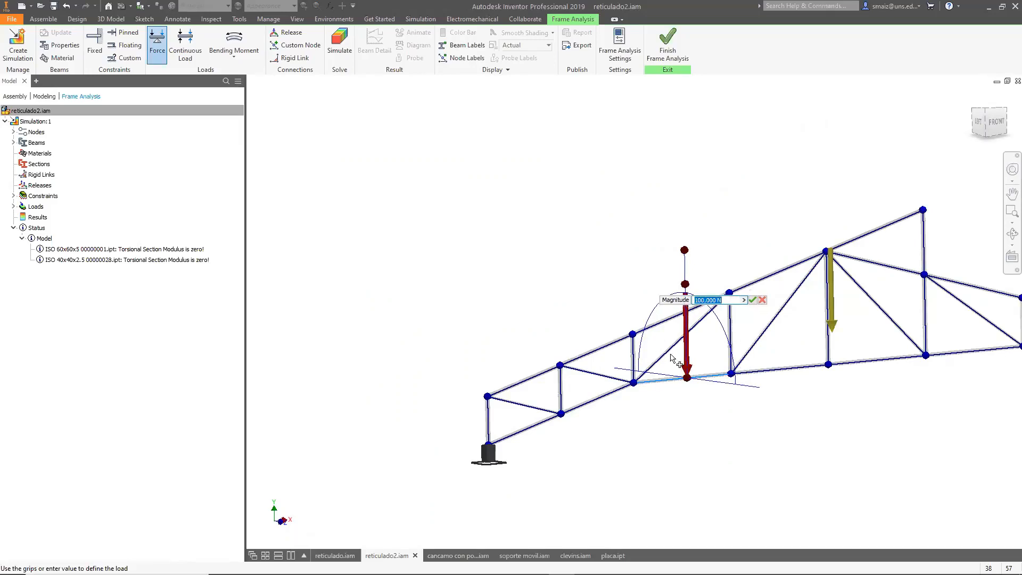
key("Tab")
key("Tab")
key("Tab")
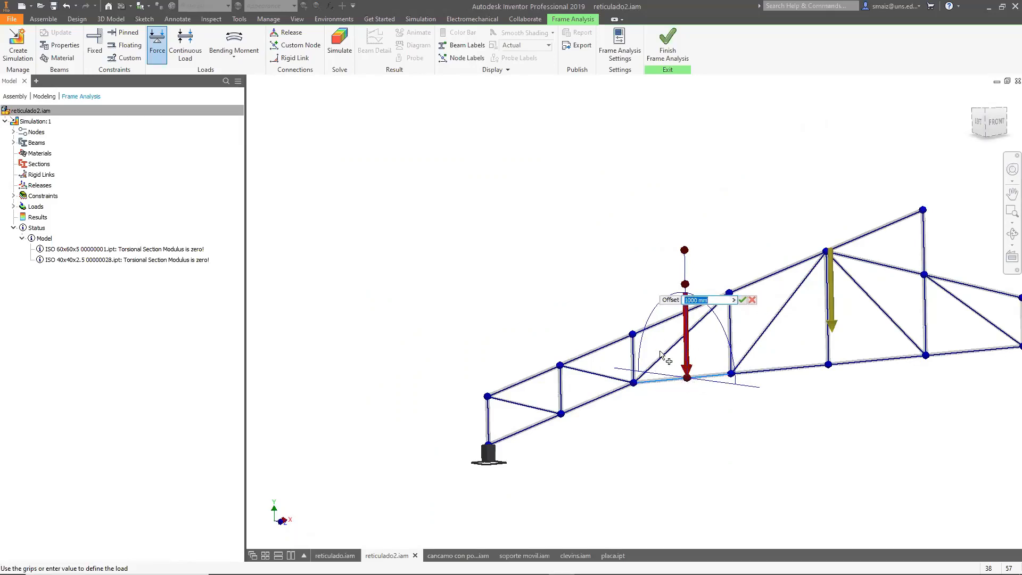
key("Tab")
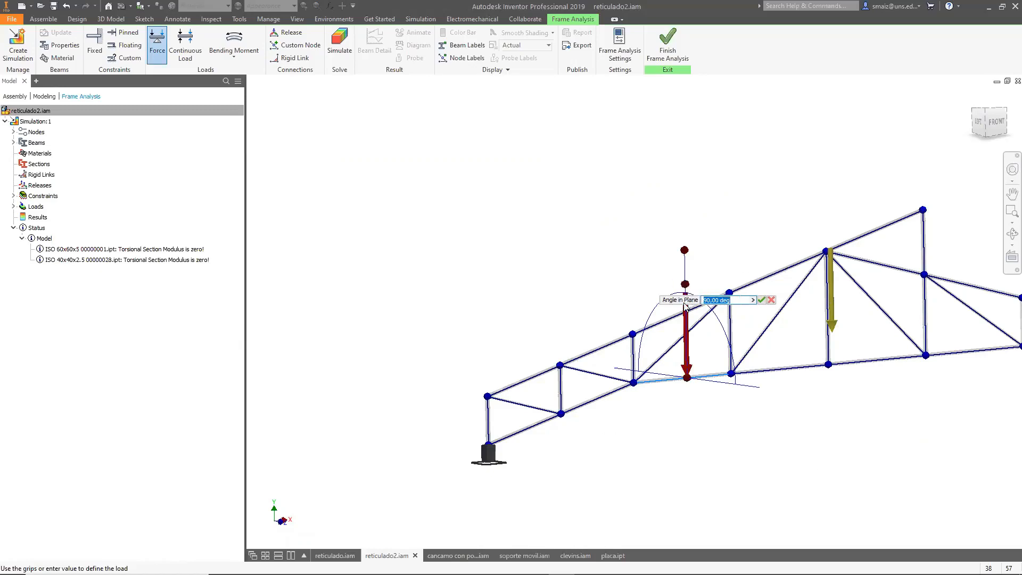
key("Tab")
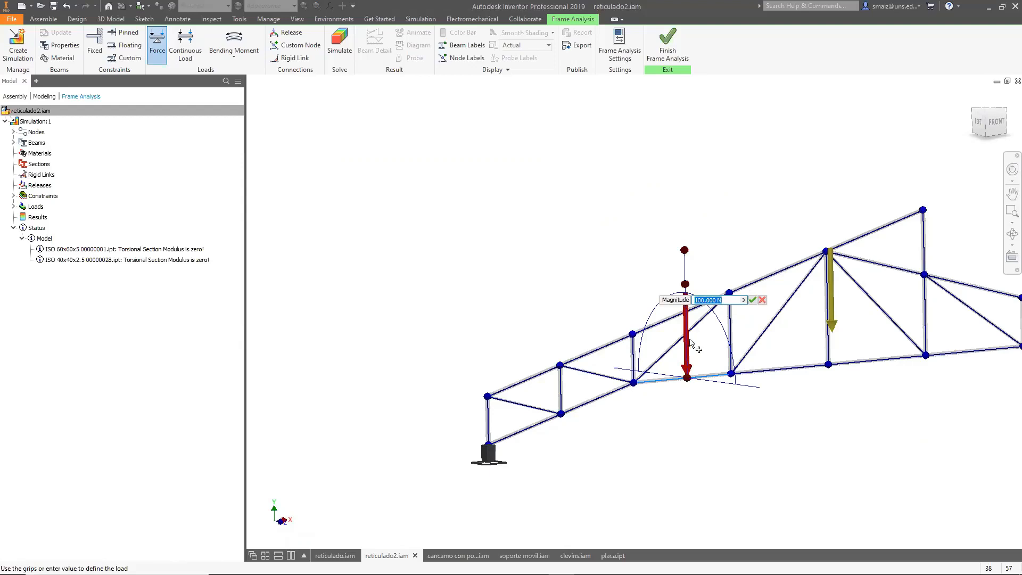
key("Tab")
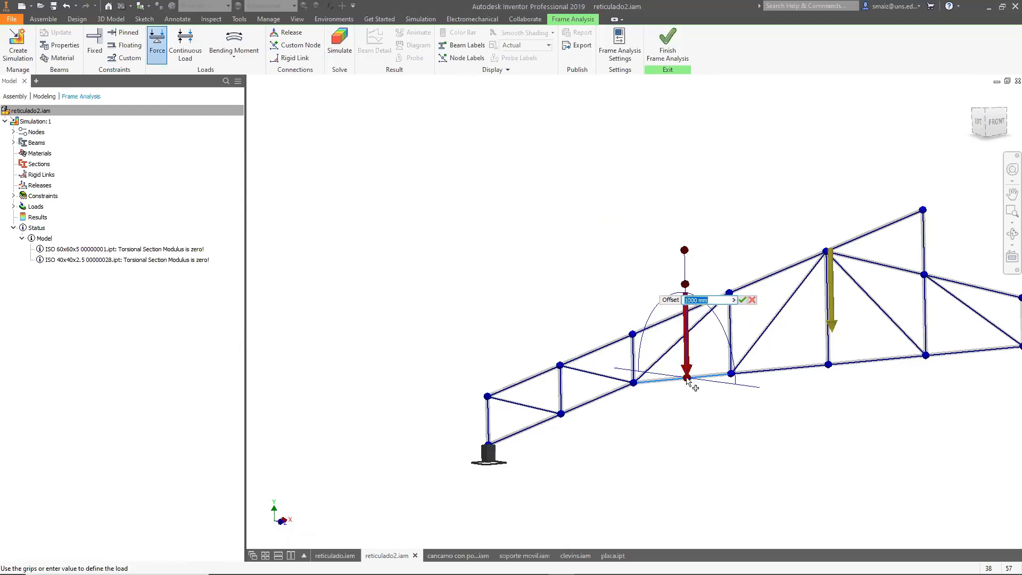
key("Tab")
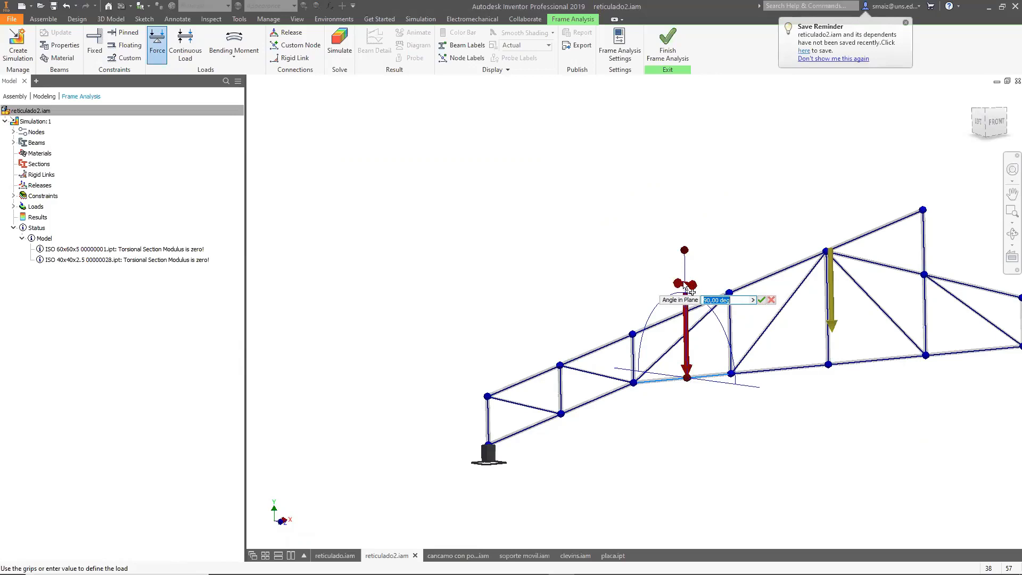
key("Tab")
left_click(686, 285)
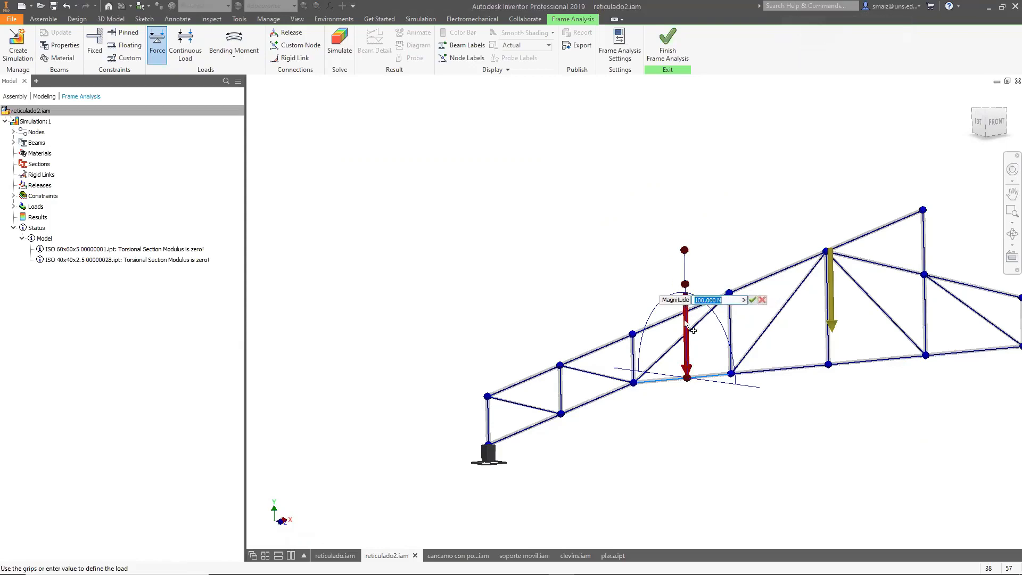
type("100")
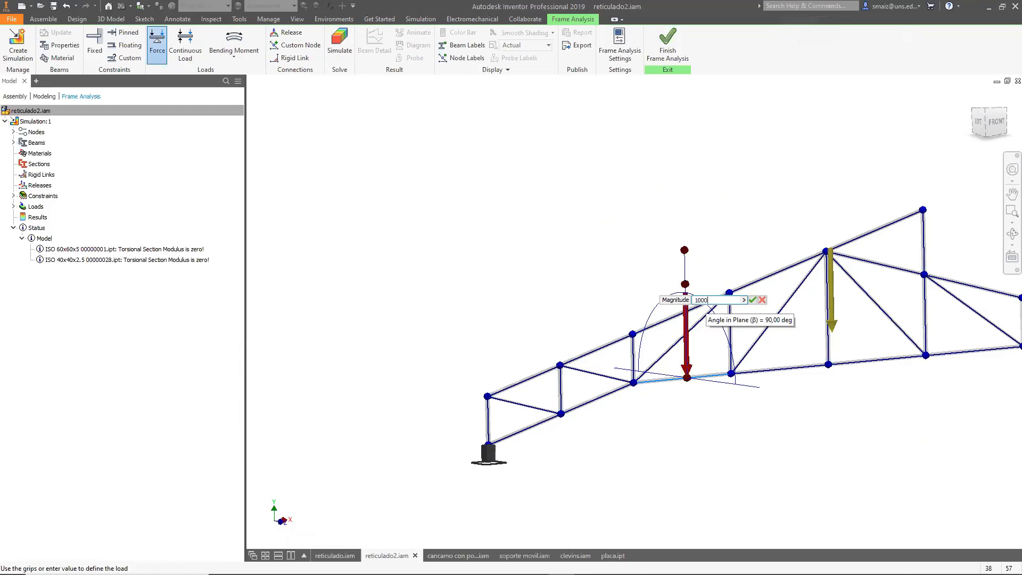
left_click(752, 300)
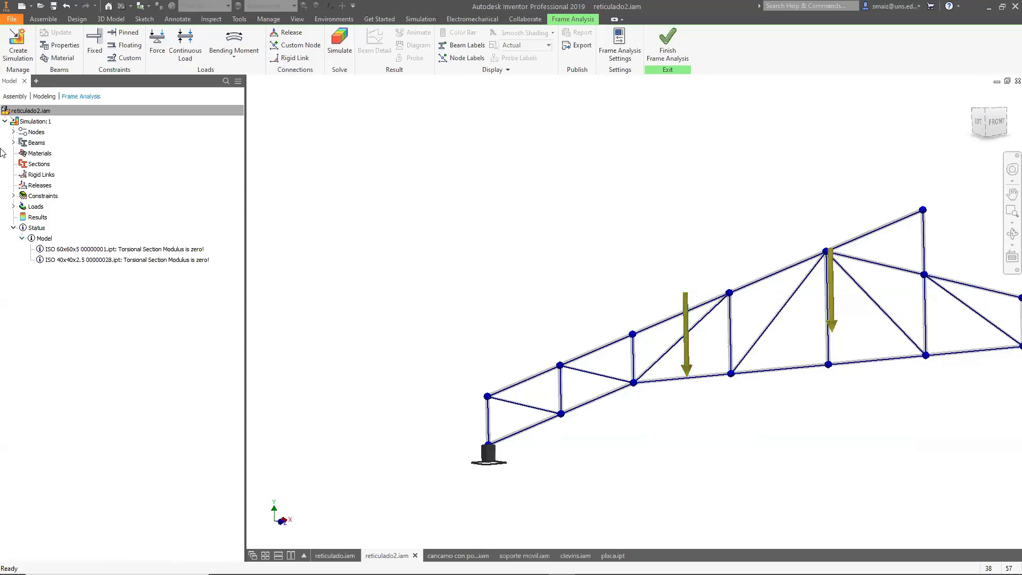
Edit the existing force, tilting its direction to a 255 deg angle of plane and 90 deg angle in plane.
left_click(14, 207)
left_click(42, 228)
left_click(42, 228)
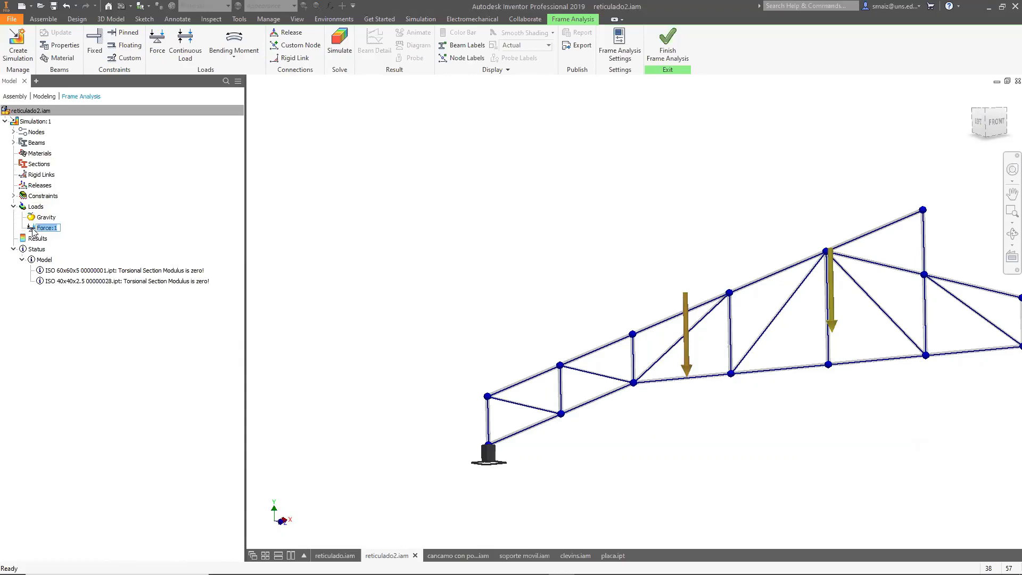
left_click(35, 207)
left_click(36, 218)
left_click(40, 227)
right_click(38, 227)
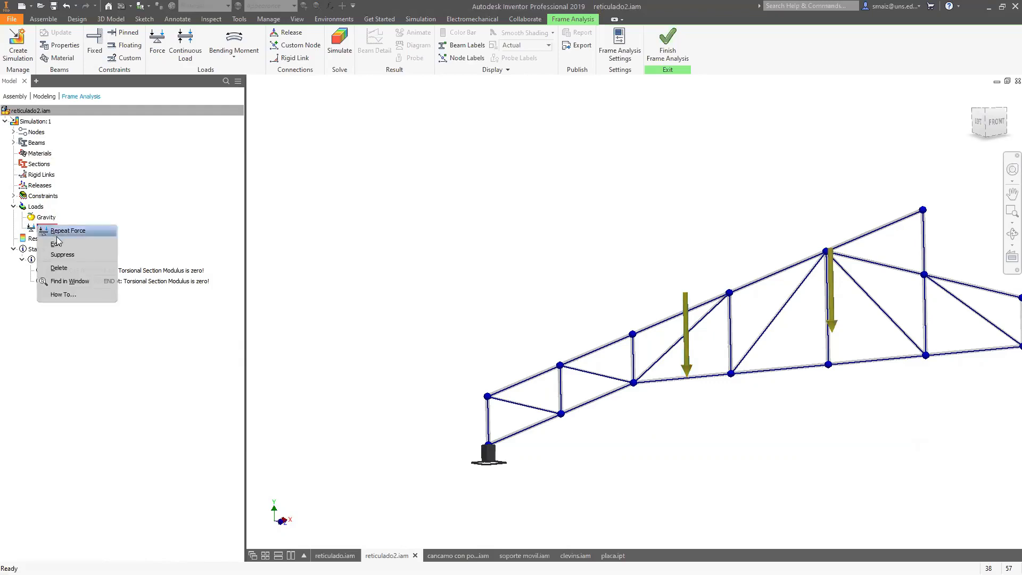
left_click(57, 244)
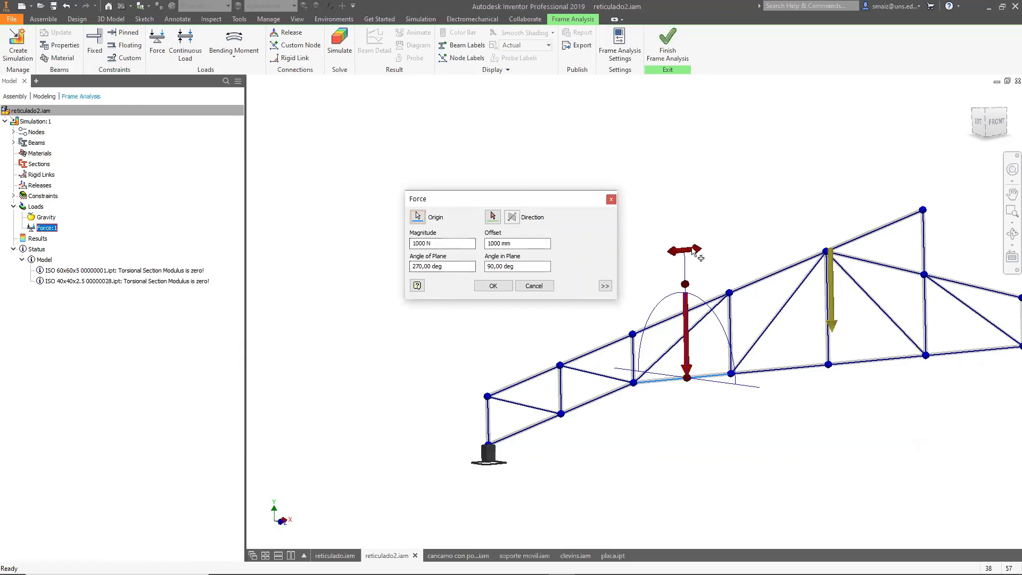
left_click_drag(695, 255, 737, 318)
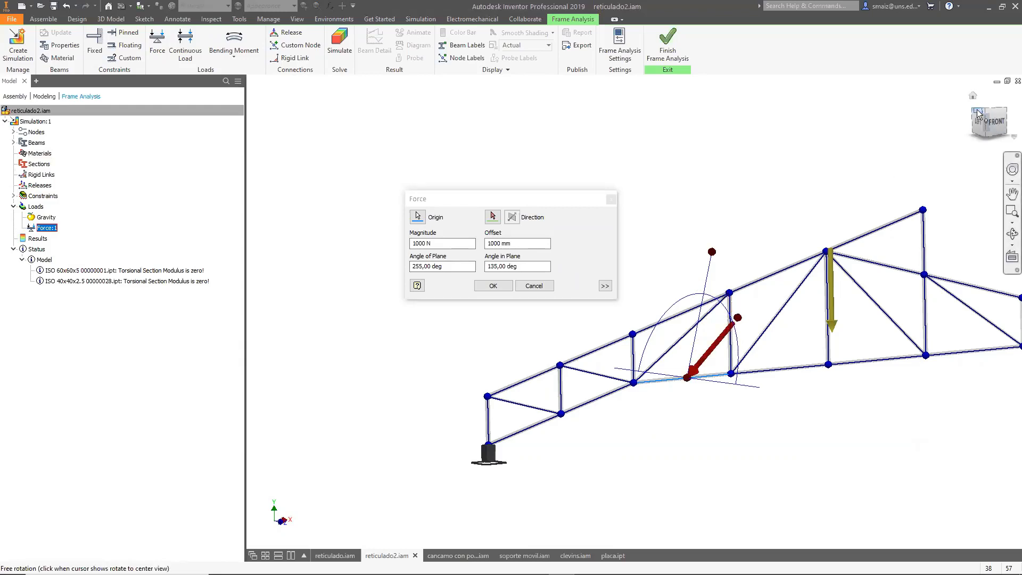
left_click(979, 115)
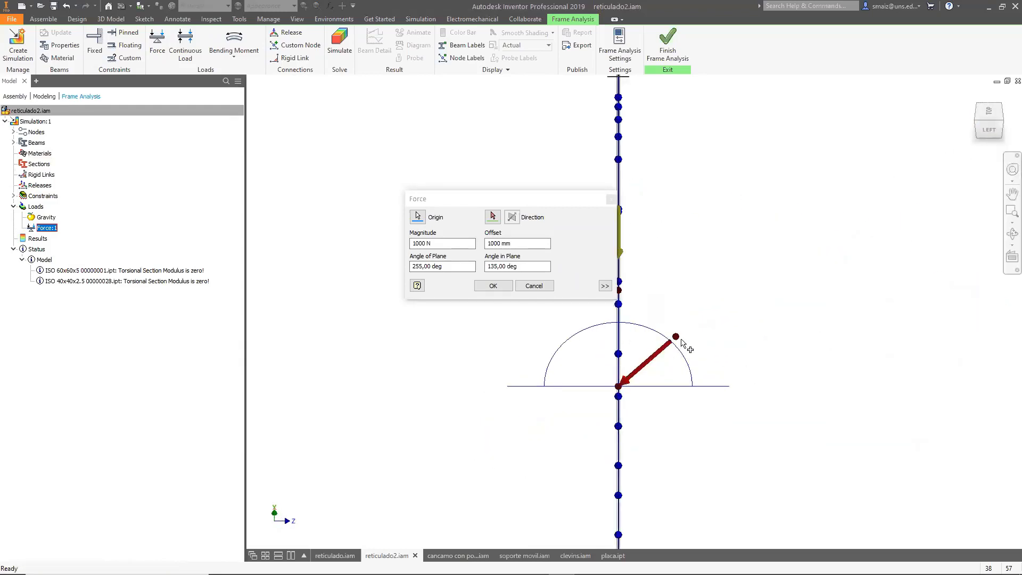
left_click_drag(684, 343, 618, 316)
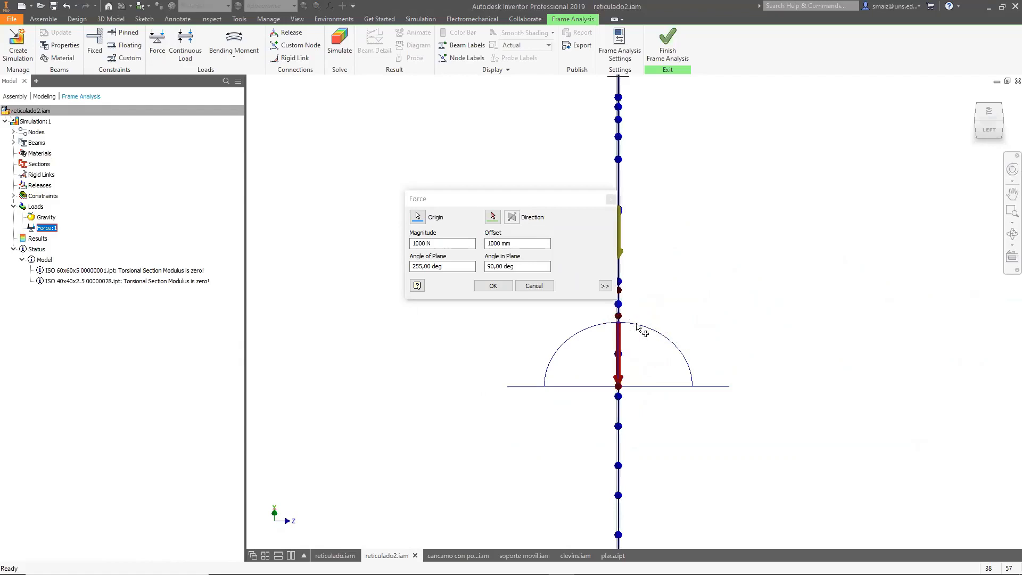
left_click(1001, 121)
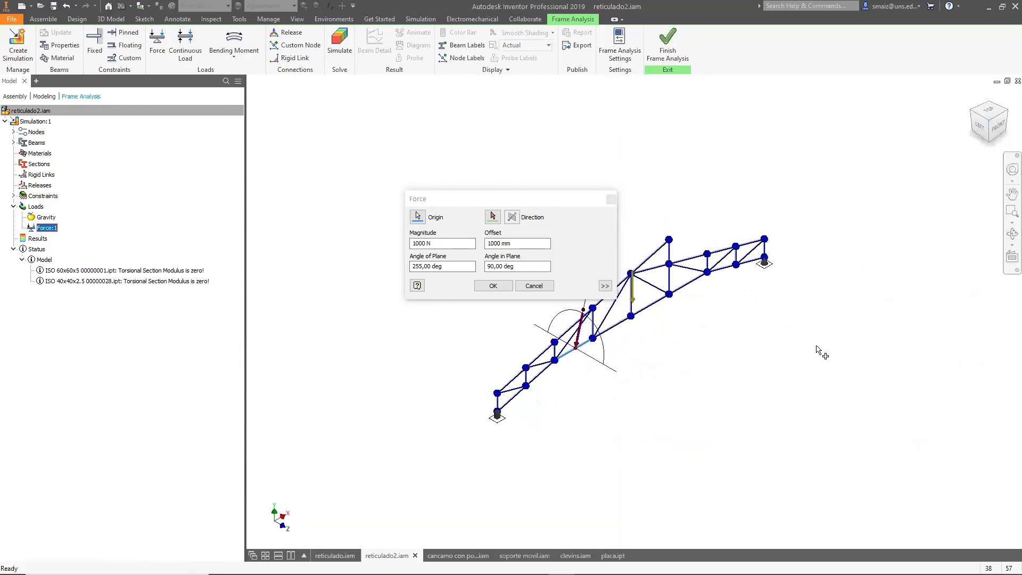
scroll(739, 345, "up", 4)
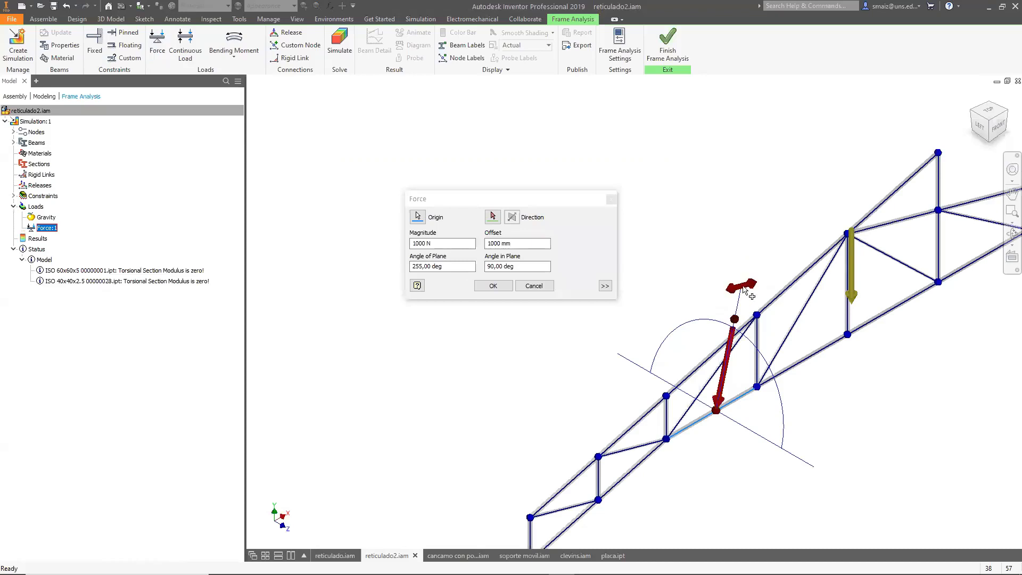
left_click_drag(691, 312, 741, 286)
left_click(493, 286)
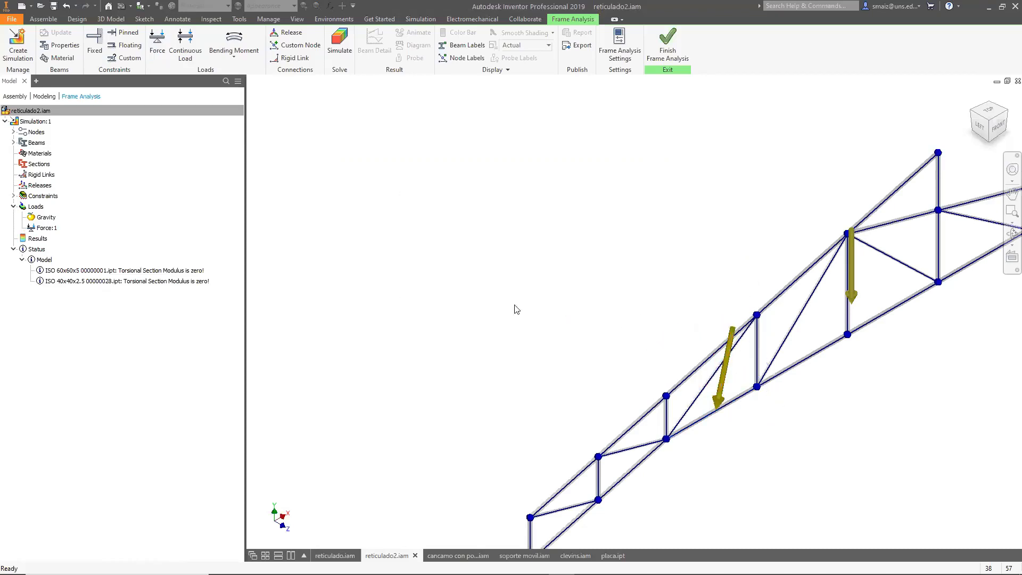
Place a continuous load on the top chord beam beside the left support, adjusting its magnitude and direction grips.
scroll(485, 325, "down", 3)
middle_click_drag(691, 402, 600, 388, "shift")
middle_click_drag(698, 404, 743, 415, "shift")
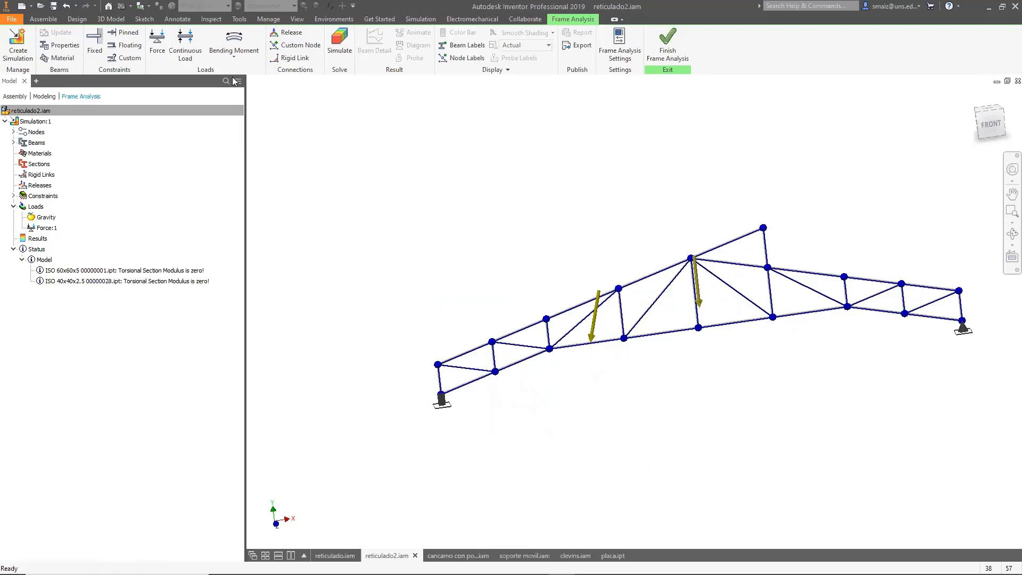
left_click(187, 57)
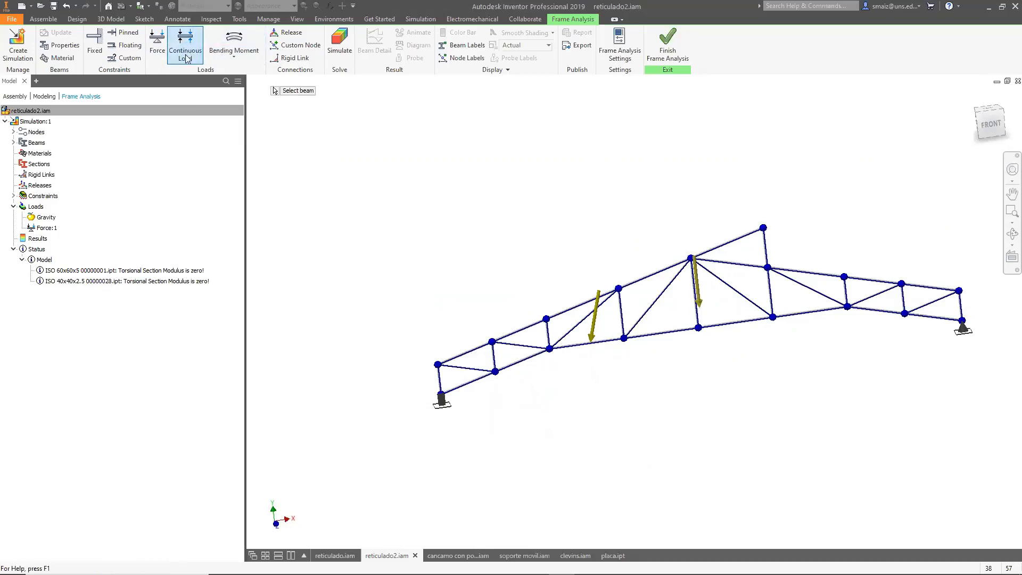
left_click(522, 335)
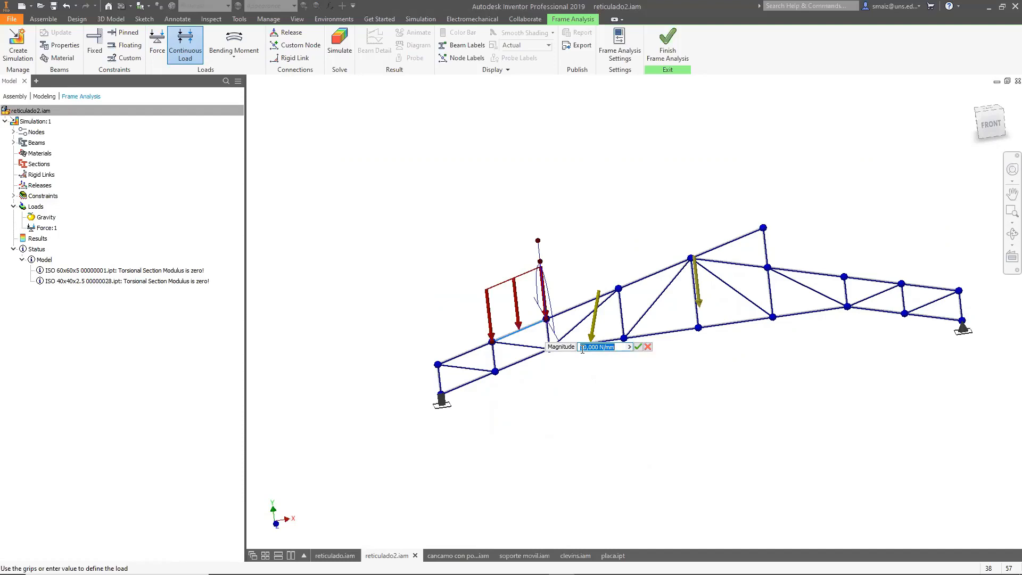
type("0")
middle_click_drag(402, 312, 468, 299, "shift")
mouse_move(609, 260)
mouse_move(609, 259)
left_mouse_down()
mouse_move(575, 280)
mouse_move(610, 244)
mouse_move(550, 278)
mouse_move(580, 250)
mouse_move(618, 258)
left_mouse_up()
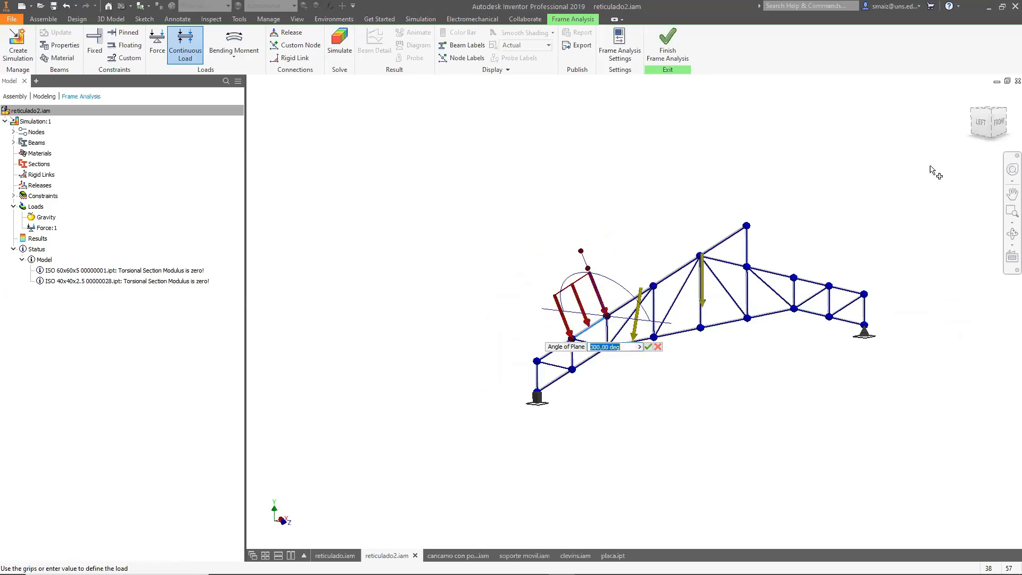
left_click(1000, 123)
mouse_move(503, 261)
left_click_drag(500, 260, 527, 246)
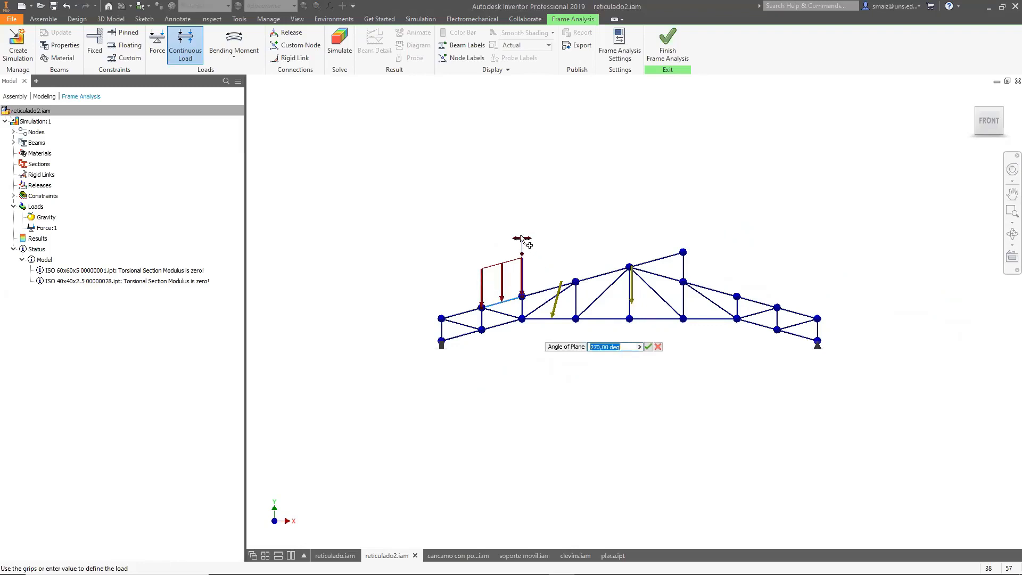
mouse_move(521, 240)
left_mouse_down()
mouse_move(485, 246)
mouse_move(507, 241)
left_mouse_up()
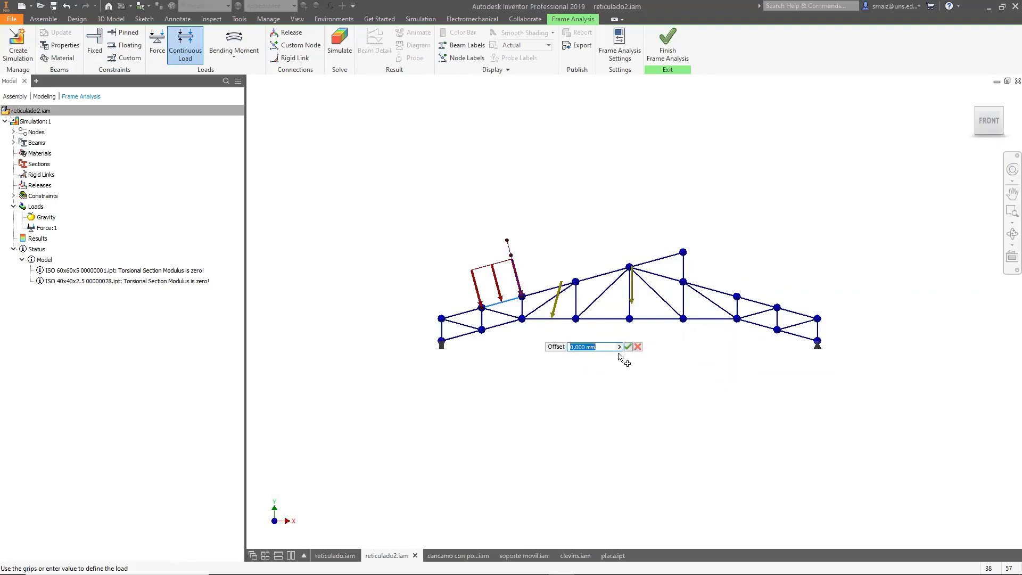
left_click(589, 347)
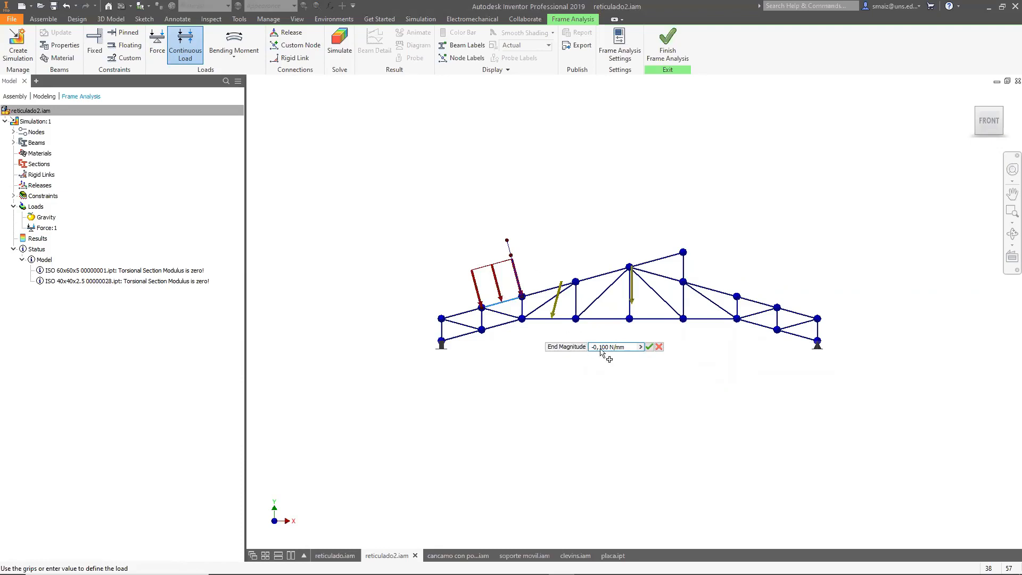
left_click(649, 346)
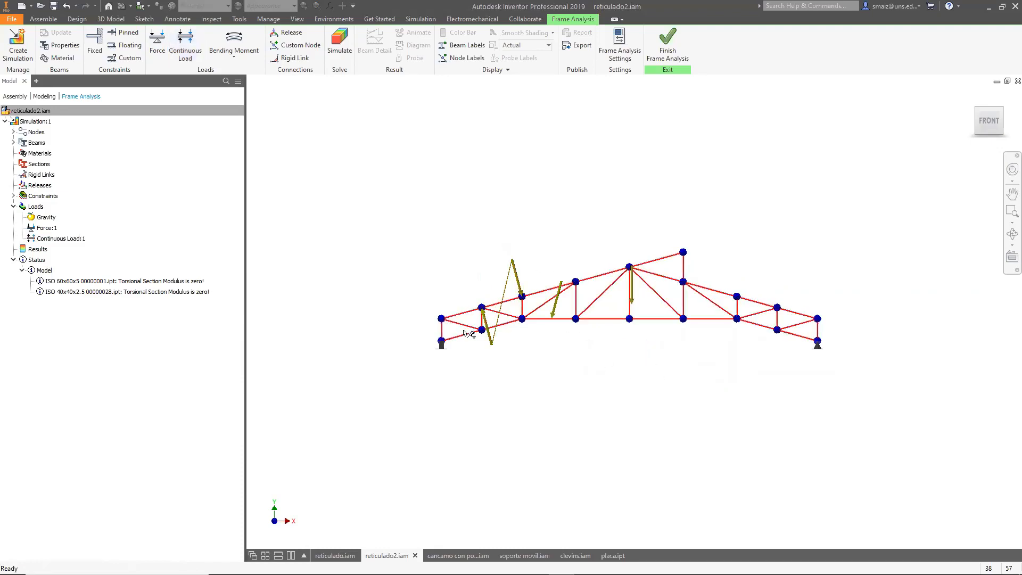
Edit the continuous load and set its end magnitude to 0,100 N/mm.
scroll(505, 290, "up", 5)
scroll(554, 284, "down", 5)
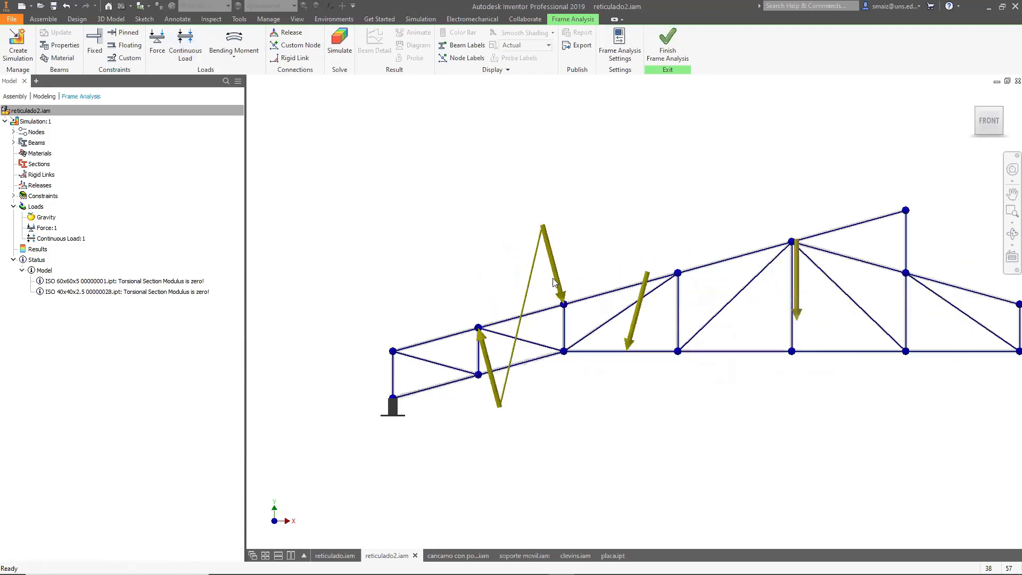
left_click(59, 238)
right_click(58, 238)
left_click(91, 260)
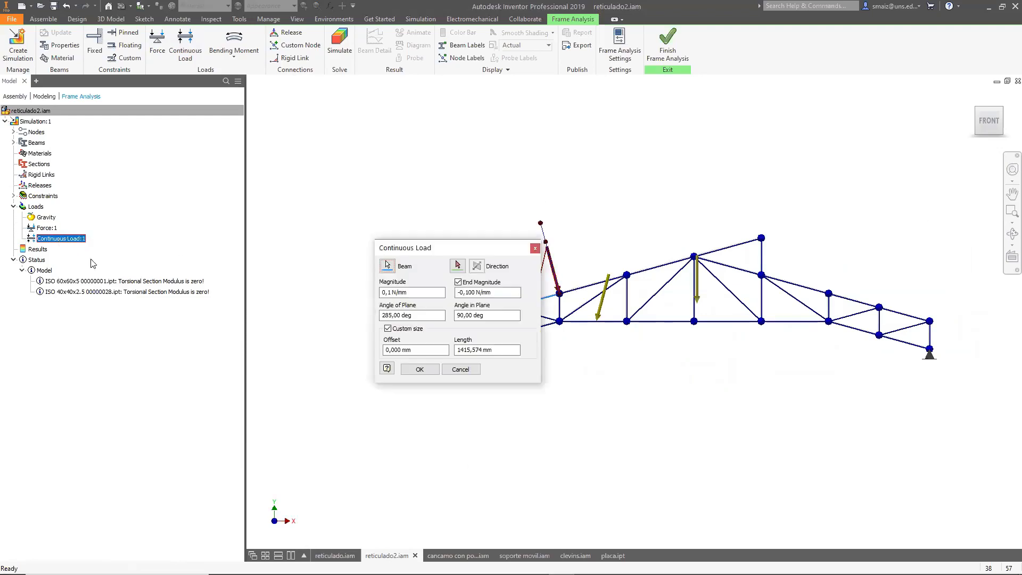
left_click_drag(424, 247, 352, 97)
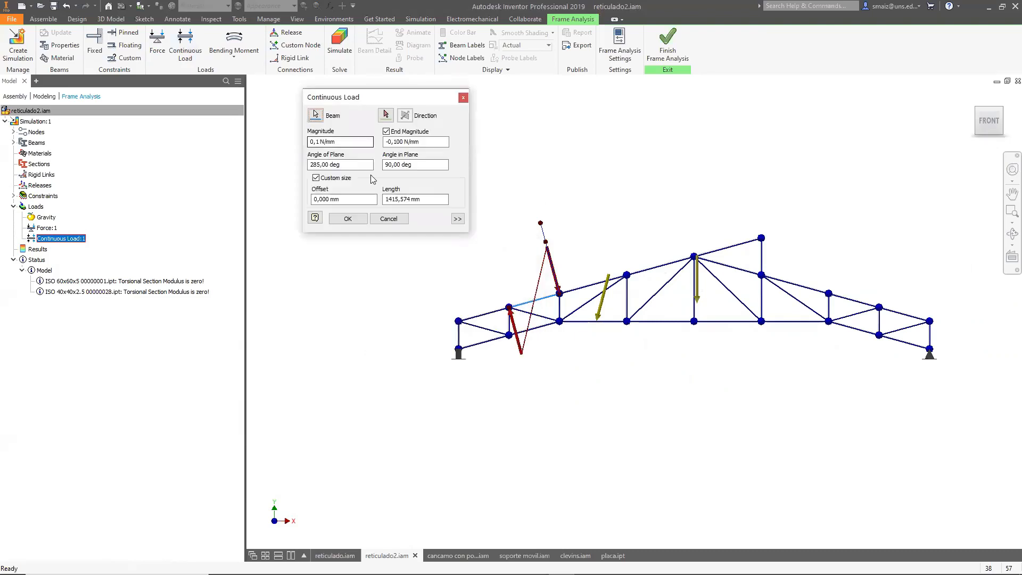
left_click(391, 142)
key("BackSpace")
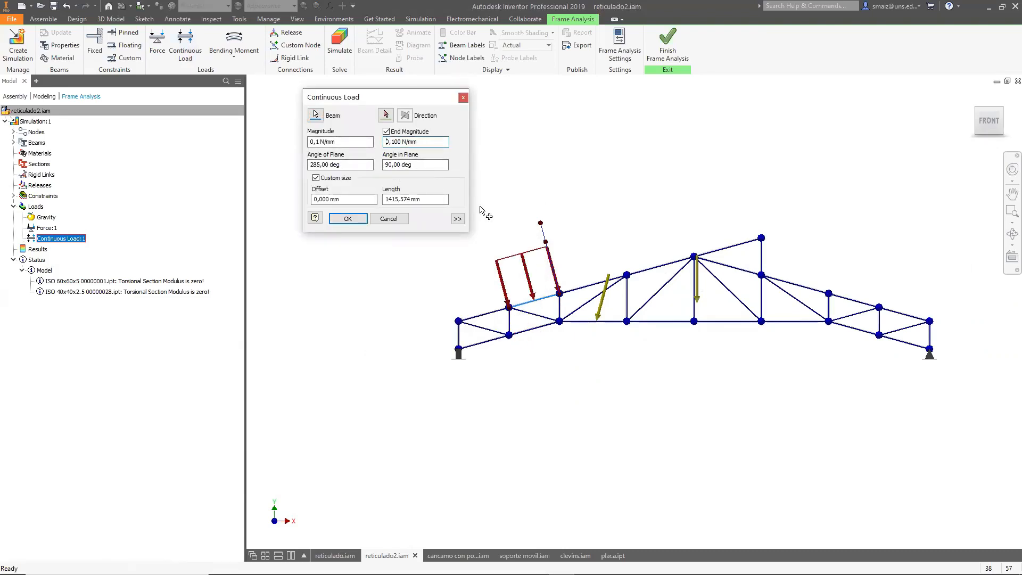
Point the continuous load straight down at 270 deg and set its start magnitude to 1 N/mm.
left_click(357, 141)
left_click_drag(540, 224, 562, 233)
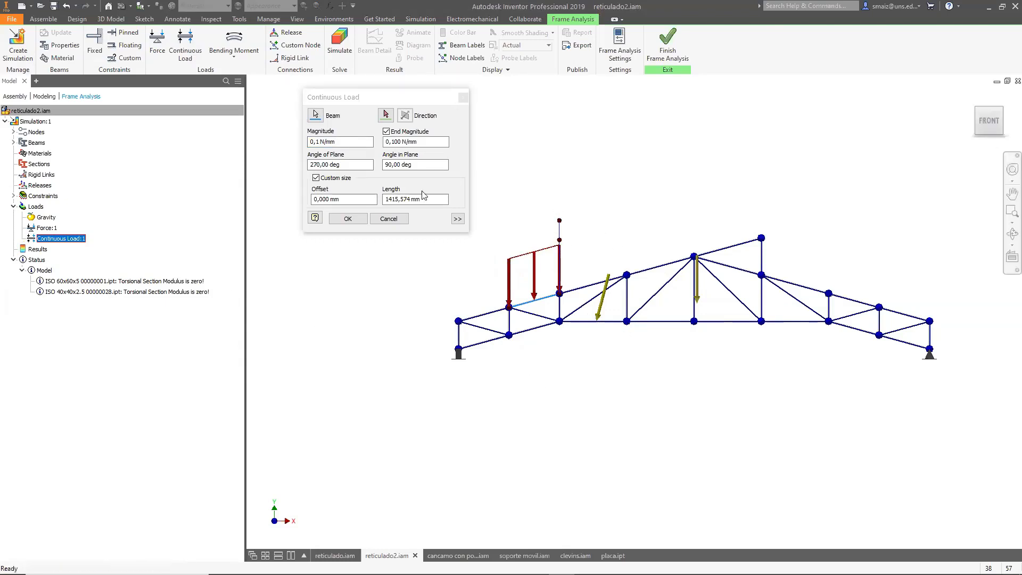
left_click(315, 142)
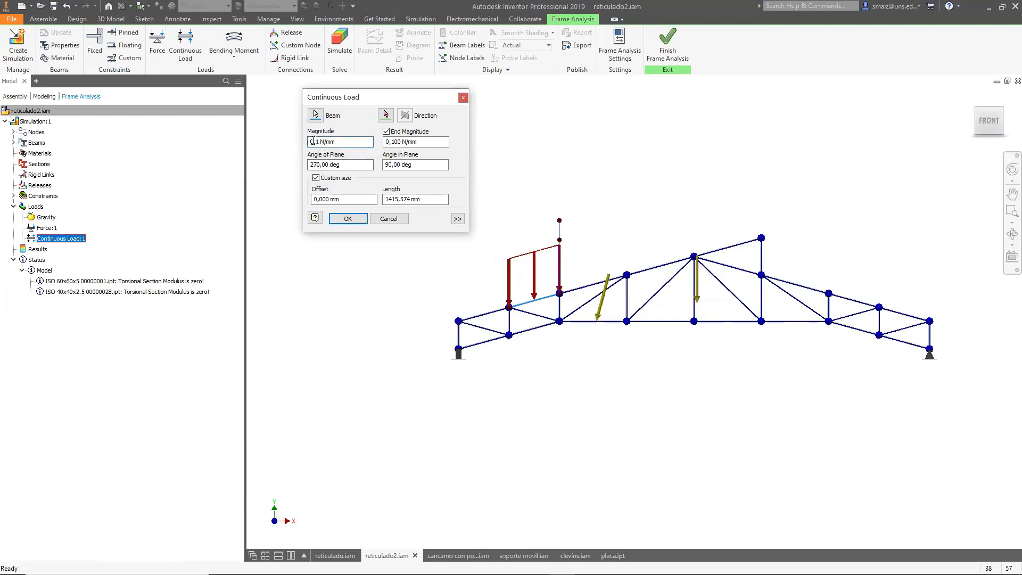
left_click_drag(326, 142, 288, 142)
type("1")
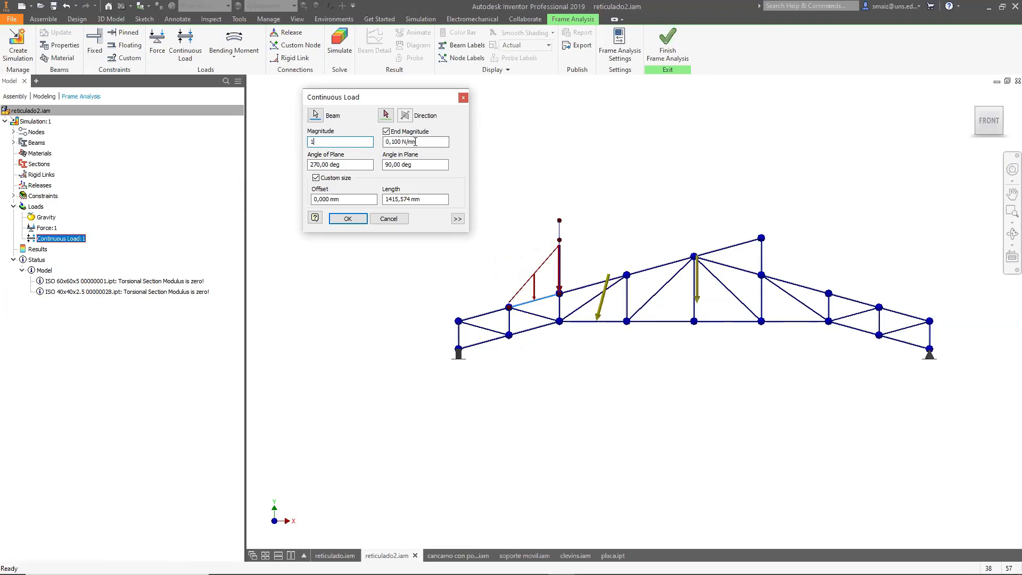
Set the continuous load's end magnitude to 1 N/mm.
left_click_drag(416, 142, 377, 144)
type("10")
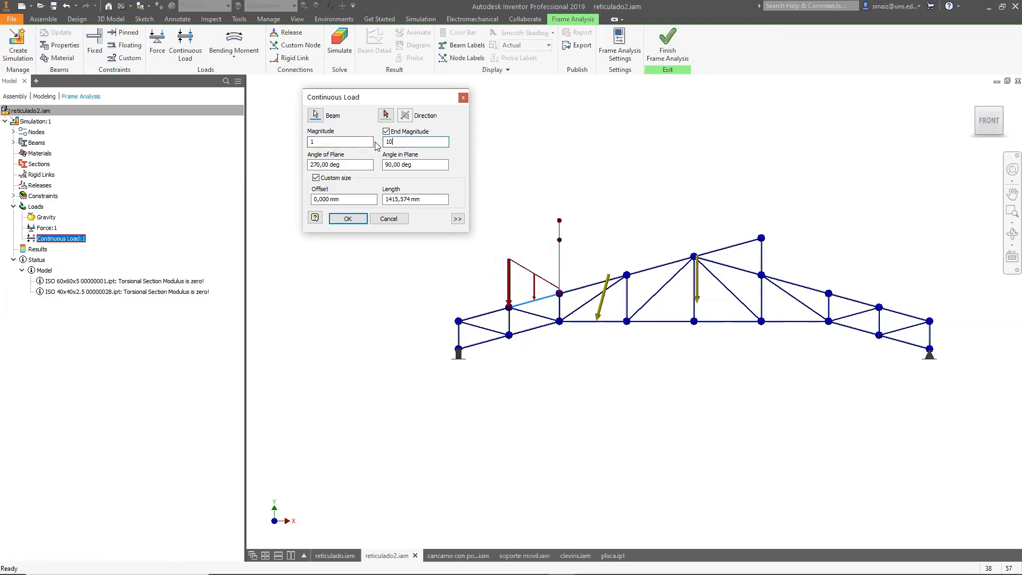
scroll(539, 266, "up", 5)
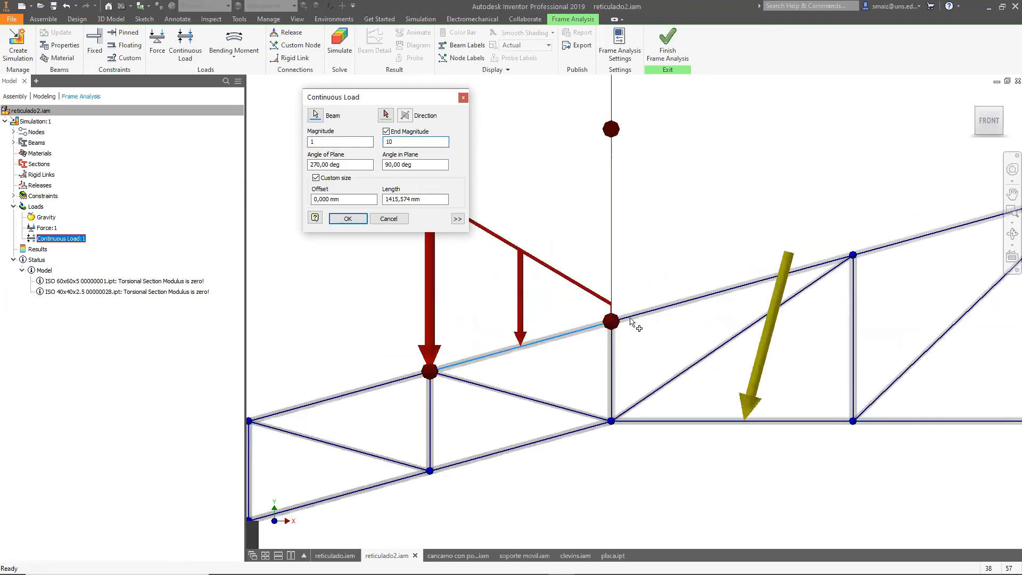
scroll(713, 325, "down", 2)
middle_click_drag(629, 431, 669, 443, "shift")
left_click_drag(412, 142, 377, 140)
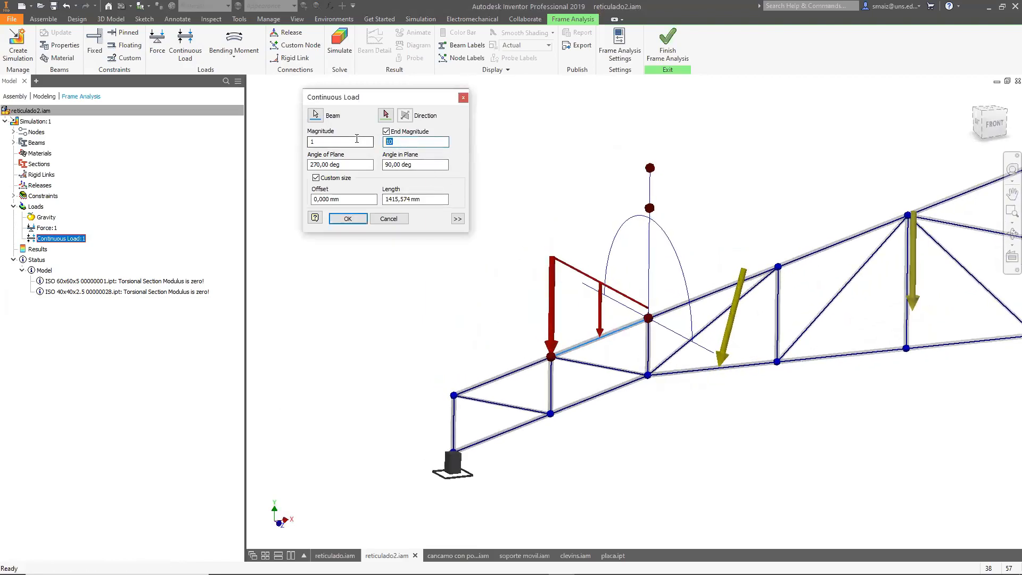
type("1")
left_click(335, 142)
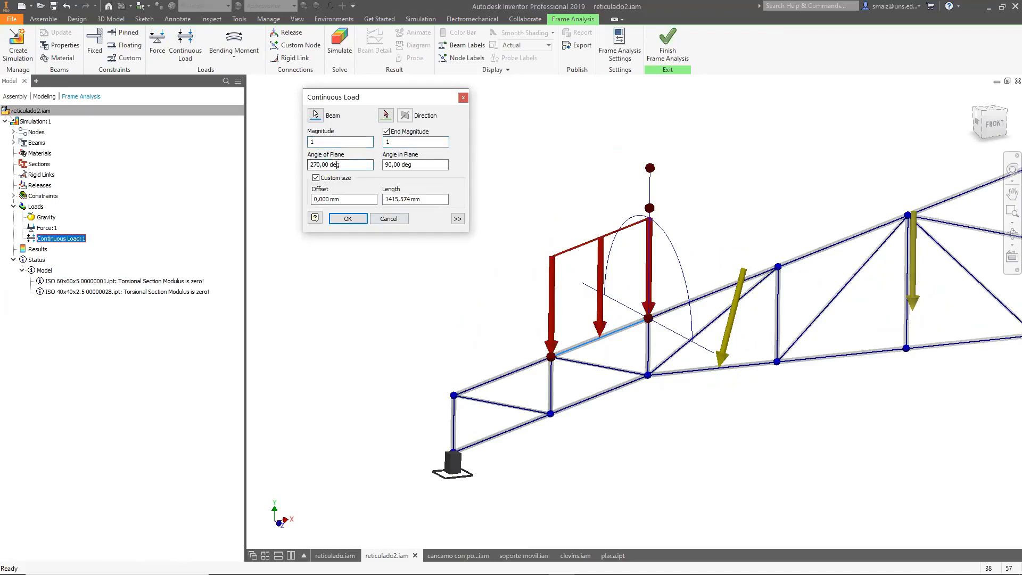
mouse_move(650, 173)
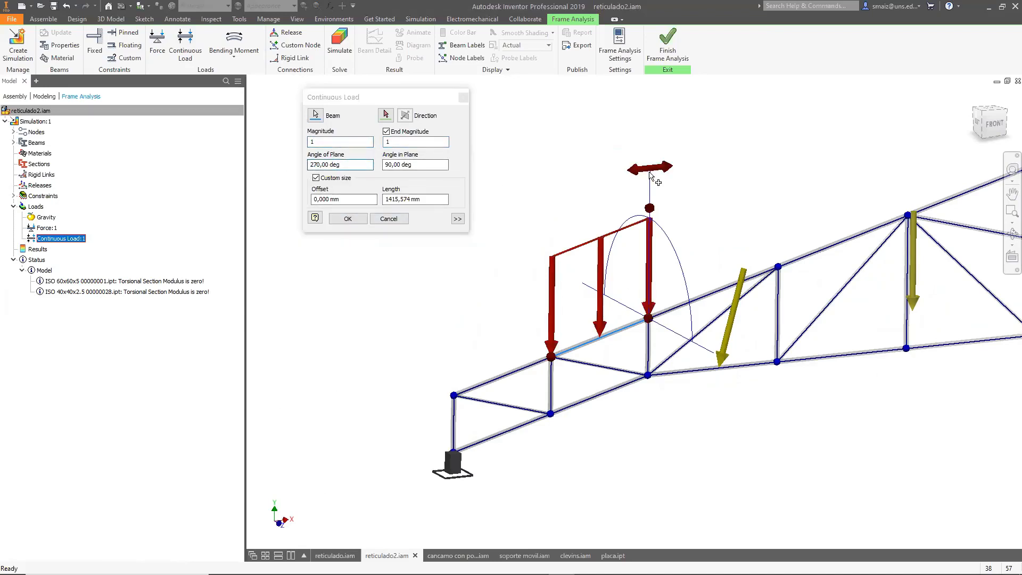
left_click_drag(661, 193, 745, 202)
mouse_move(751, 204)
left_click_drag(726, 196, 659, 185)
middle_click_drag(643, 423, 714, 392, "shift")
left_click_drag(614, 279, 558, 301)
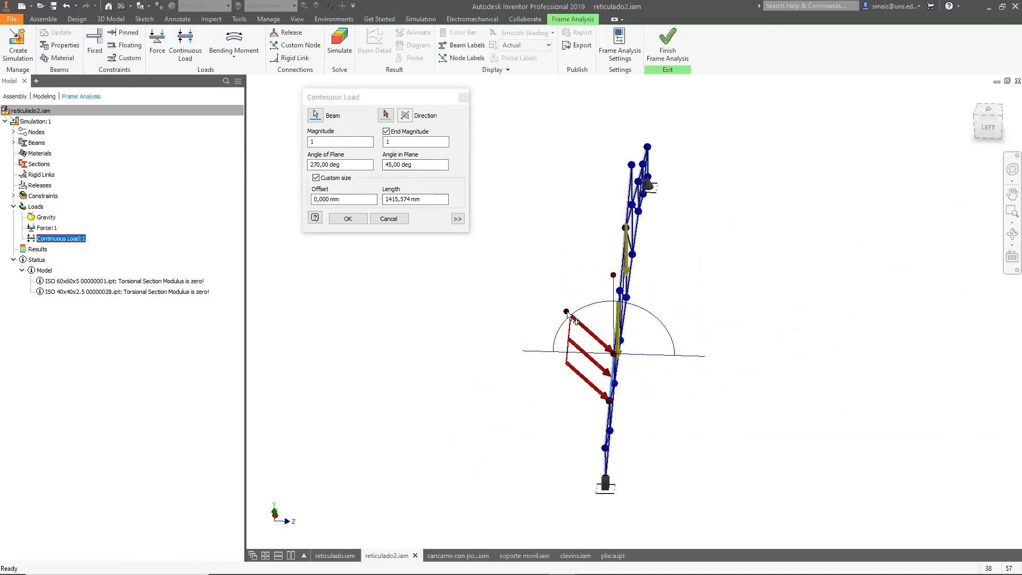
left_click_drag(576, 322, 622, 317)
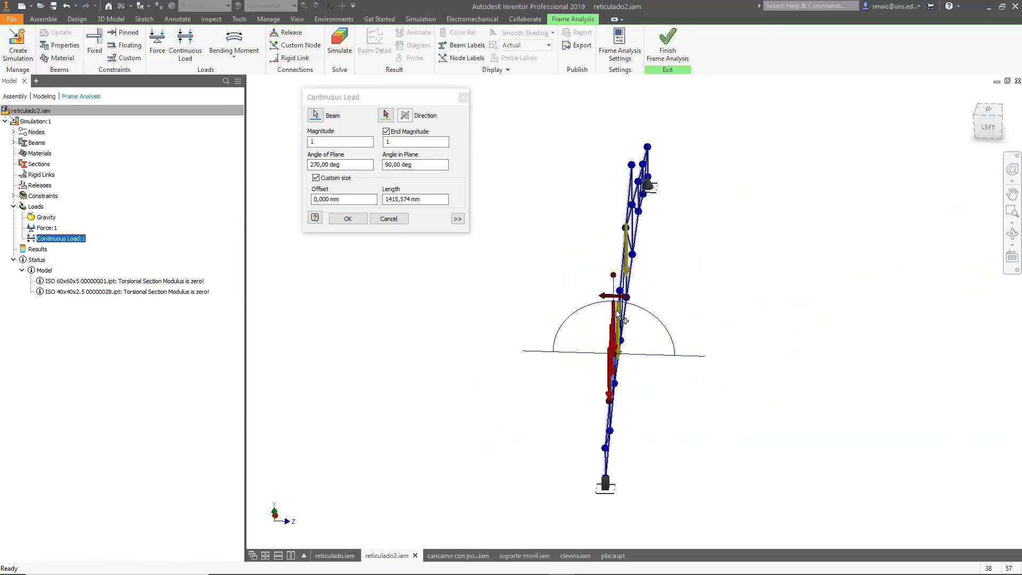
middle_click_drag(767, 436, 682, 420, "shift")
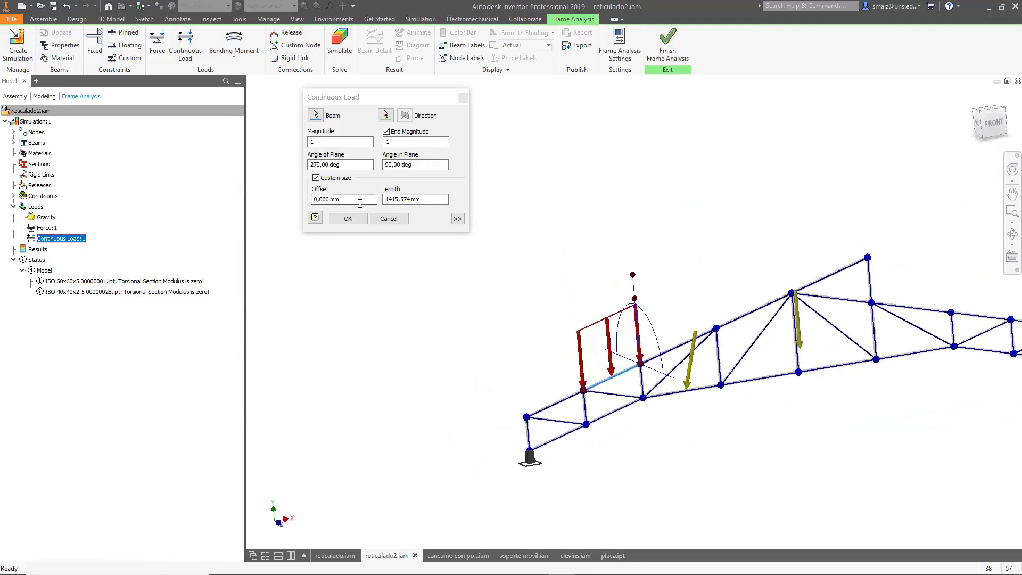
Expand the load options and set the continuous load's coordinate system to Beam.
left_click(458, 219)
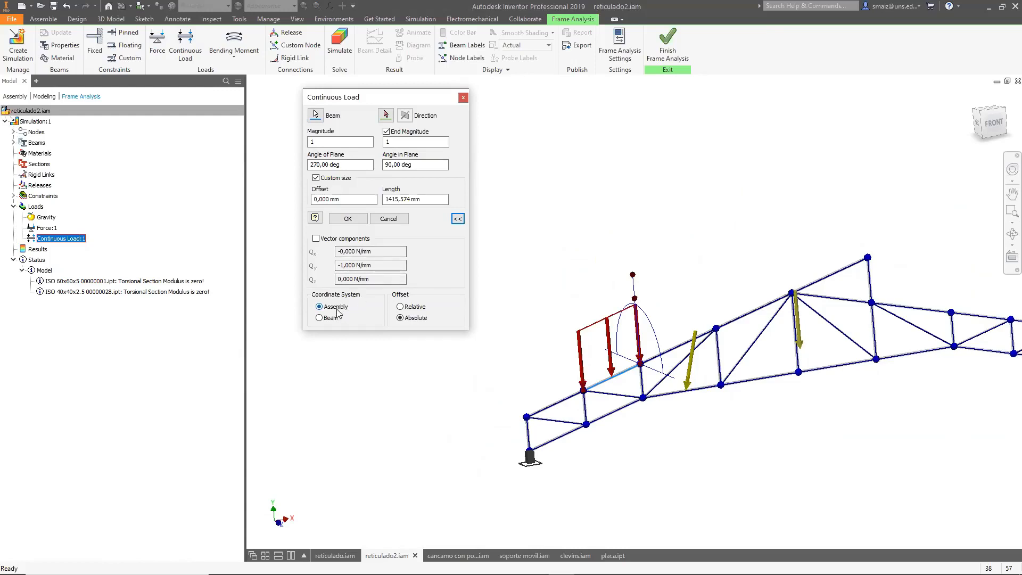
scroll(652, 397, "up", 5)
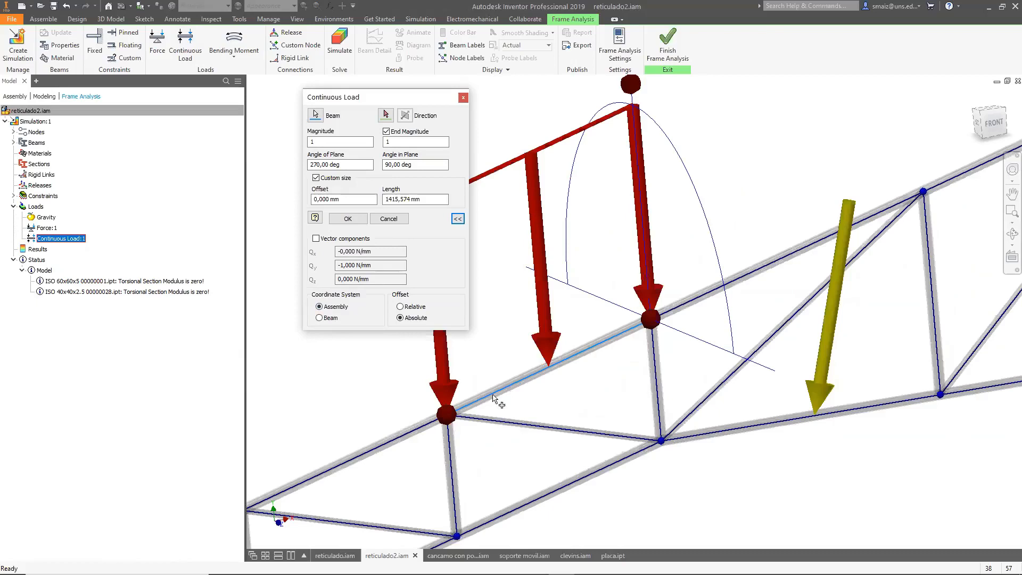
left_click(319, 318)
scroll(886, 486, "down", 5)
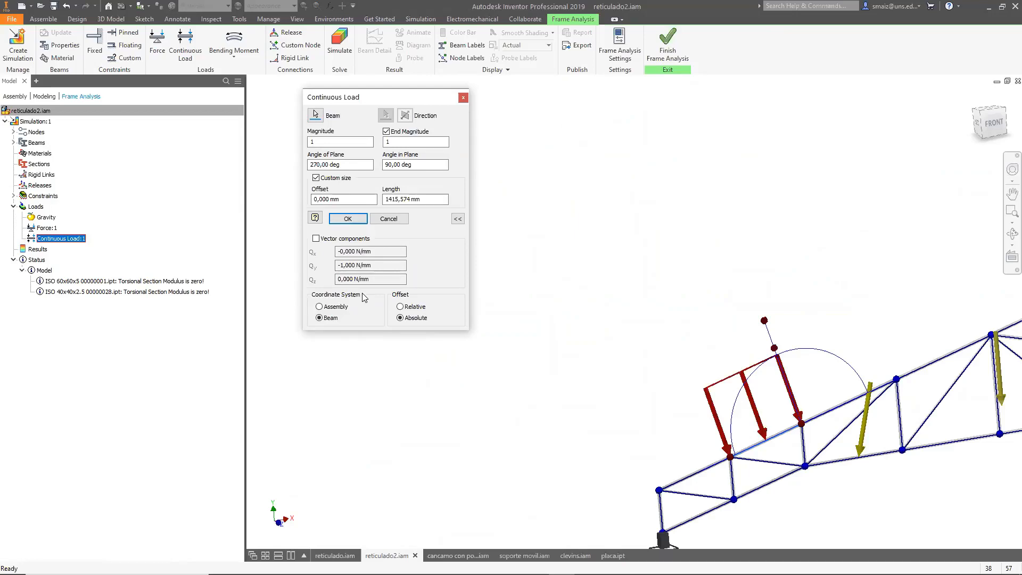
Switch the continuous load's coordinate system back to Assembly and confirm the load.
left_click(320, 306)
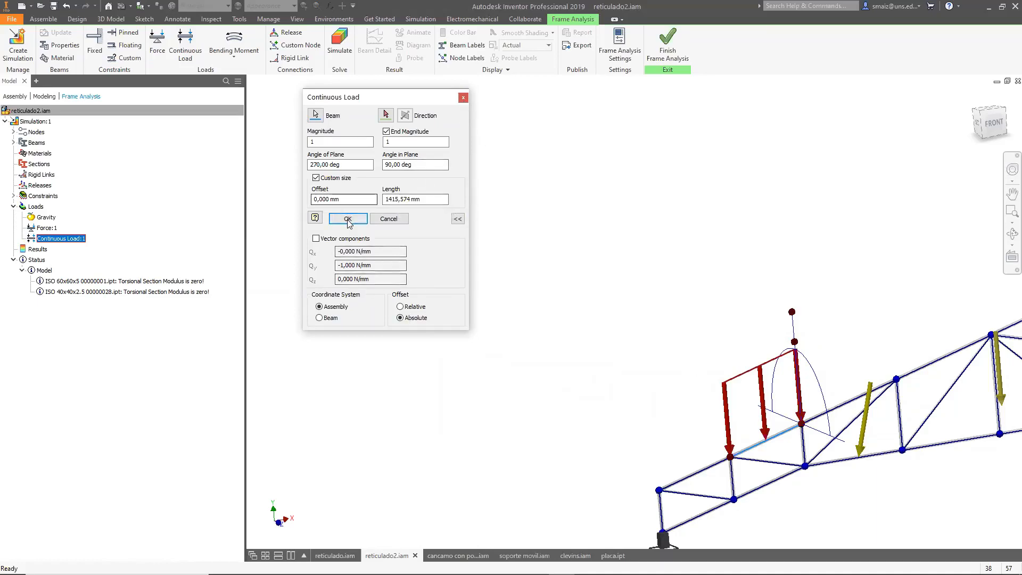
key("Return")
Add a continuous load to the next upper-chord beam toward the ridge, accepting the default magnitude.
left_click(184, 40)
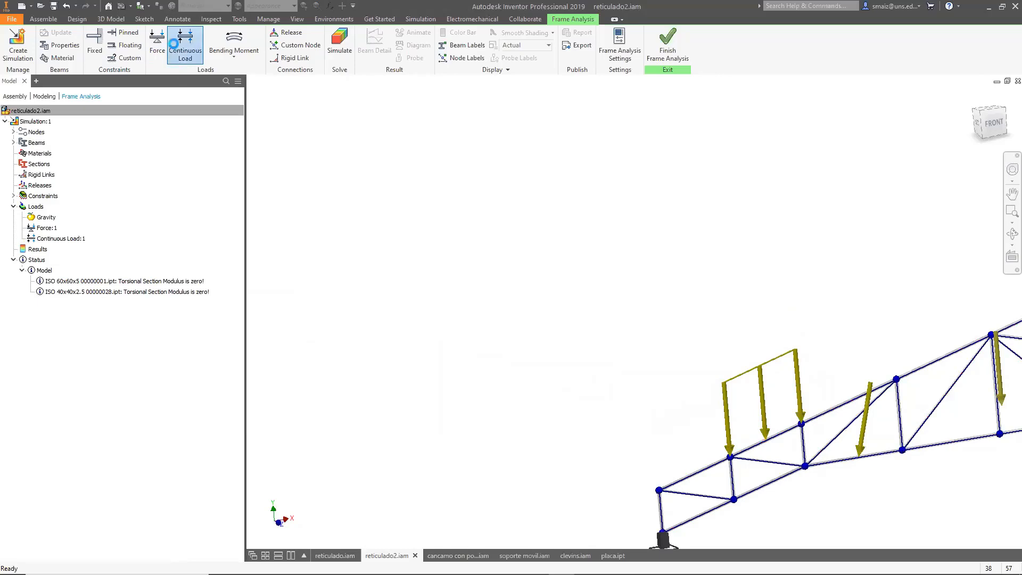
left_click(824, 417)
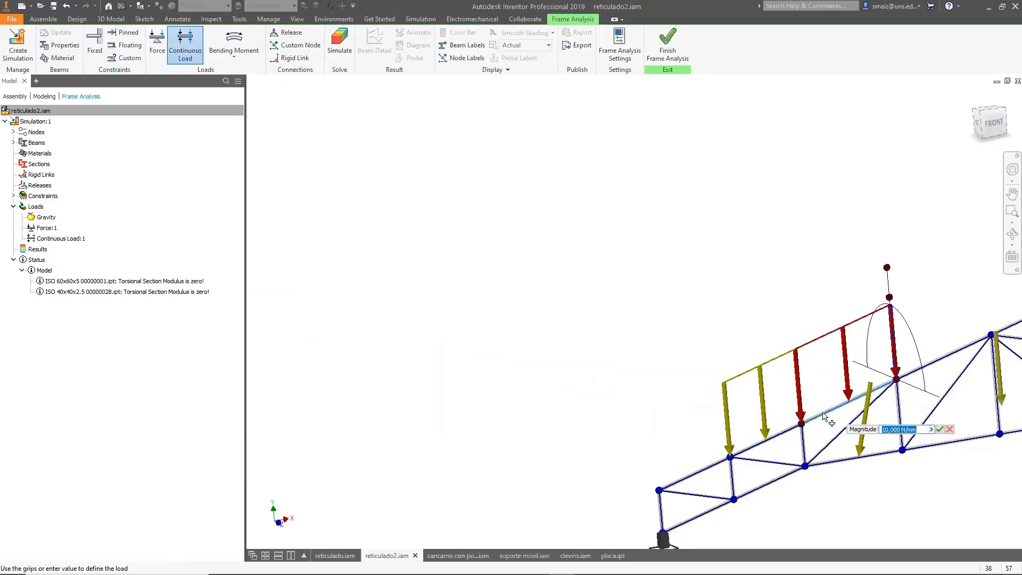
left_click(940, 429)
Add another continuous load on the upper-chord beam reaching the ridge node, accepting the default magnitude.
left_click(184, 43)
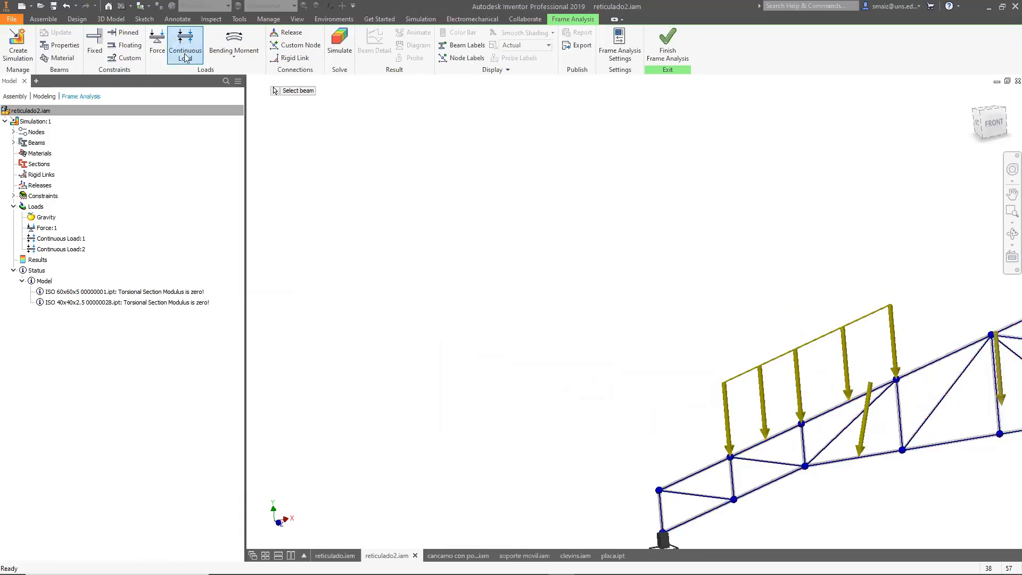
left_click(926, 367)
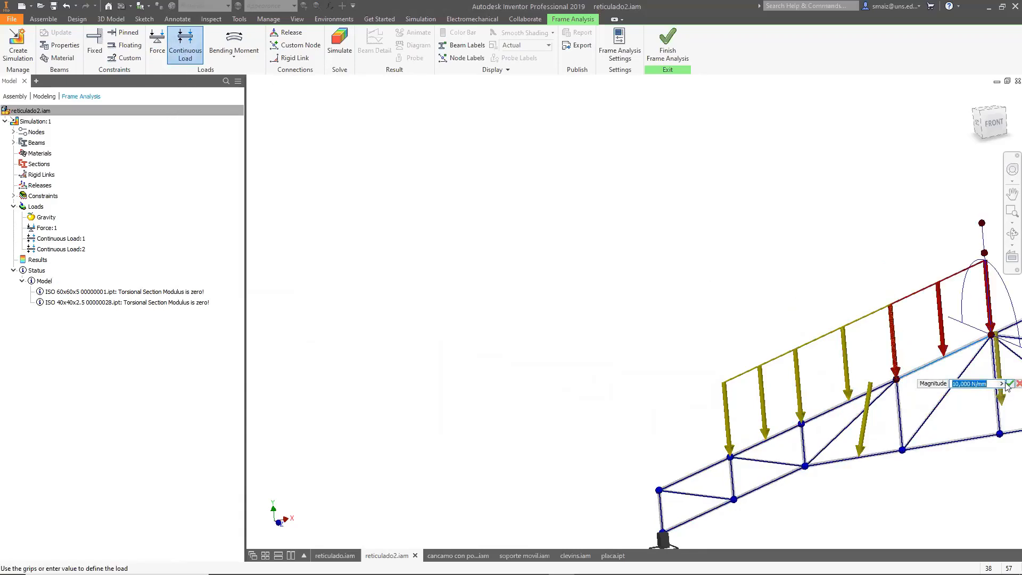
left_click(1010, 384)
scroll(512, 313, "up", 5)
scroll(772, 346, "down", 3)
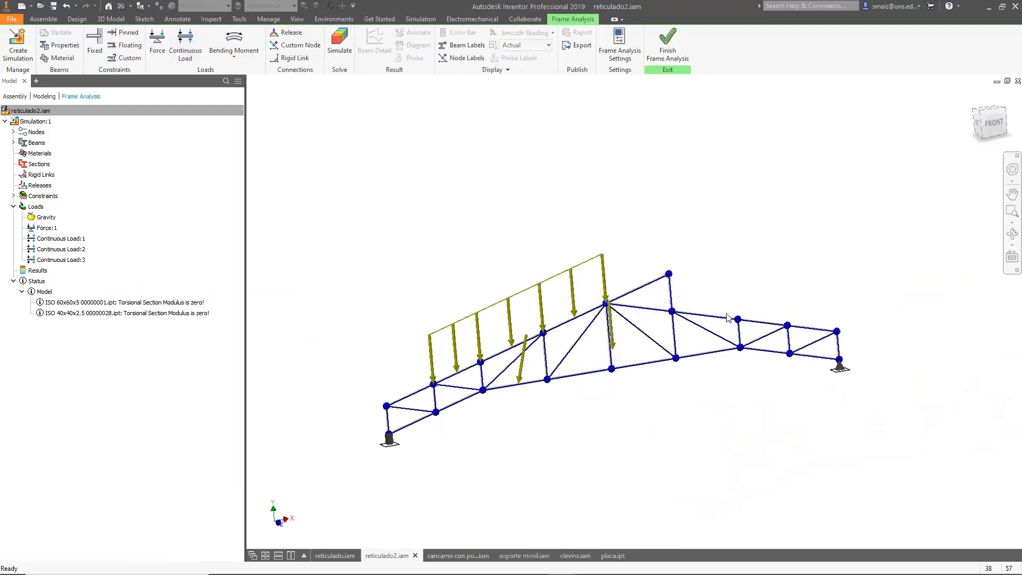
Try applying a moment at the ridge node, tilting its angle in plane to 45 deg.
left_click(234, 58)
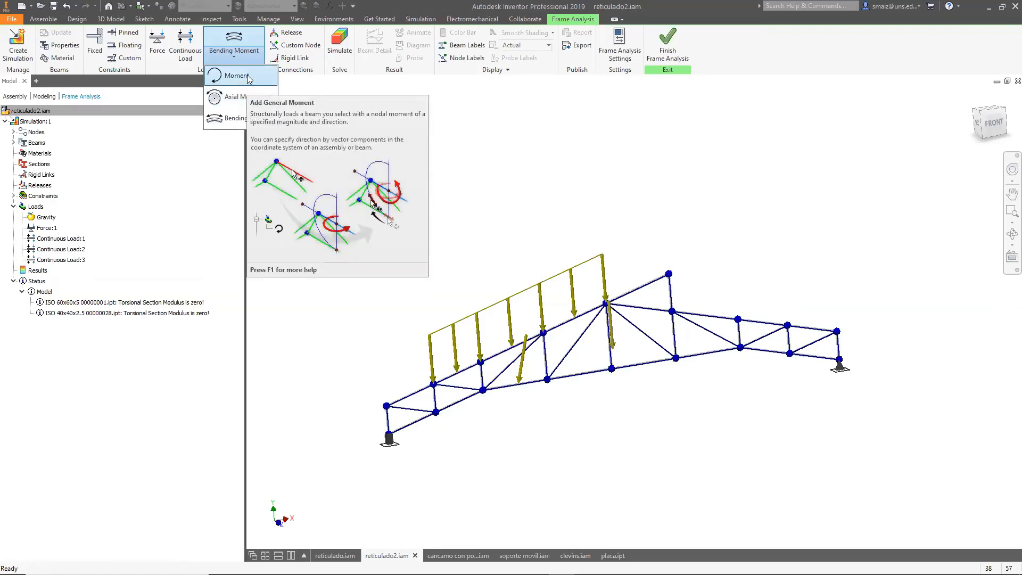
left_click(248, 77)
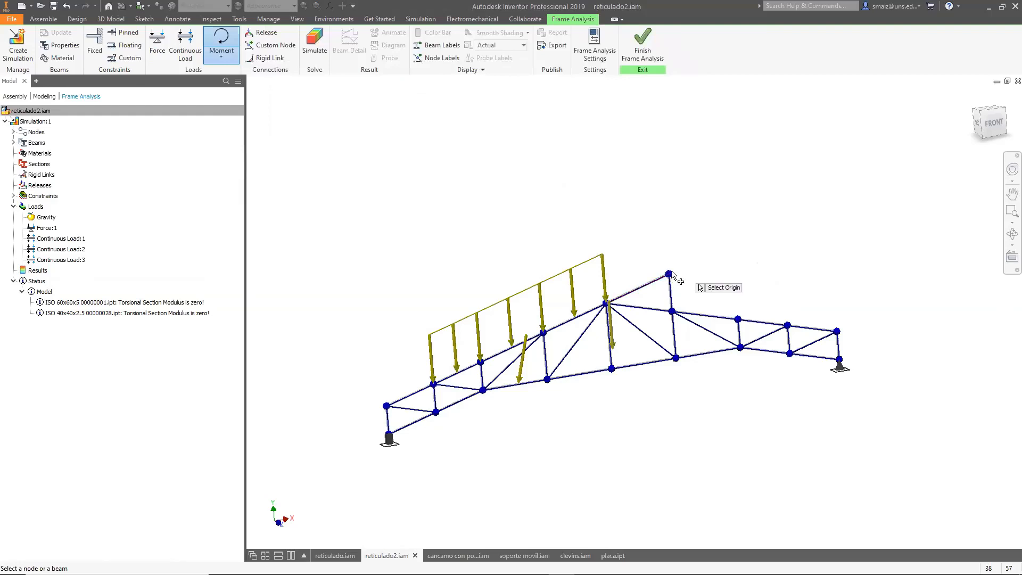
left_click(670, 274)
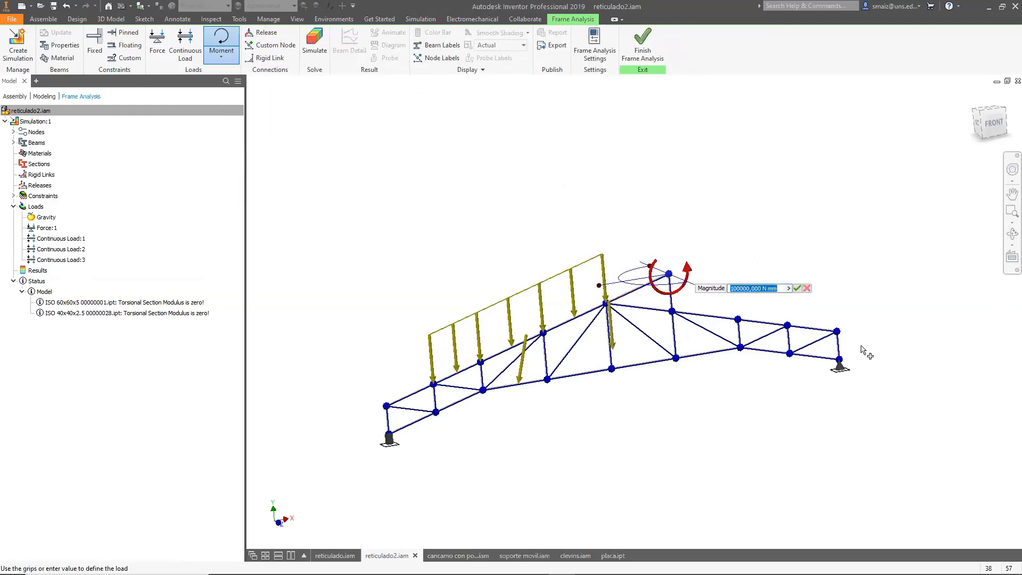
middle_click_drag(908, 347, 852, 375)
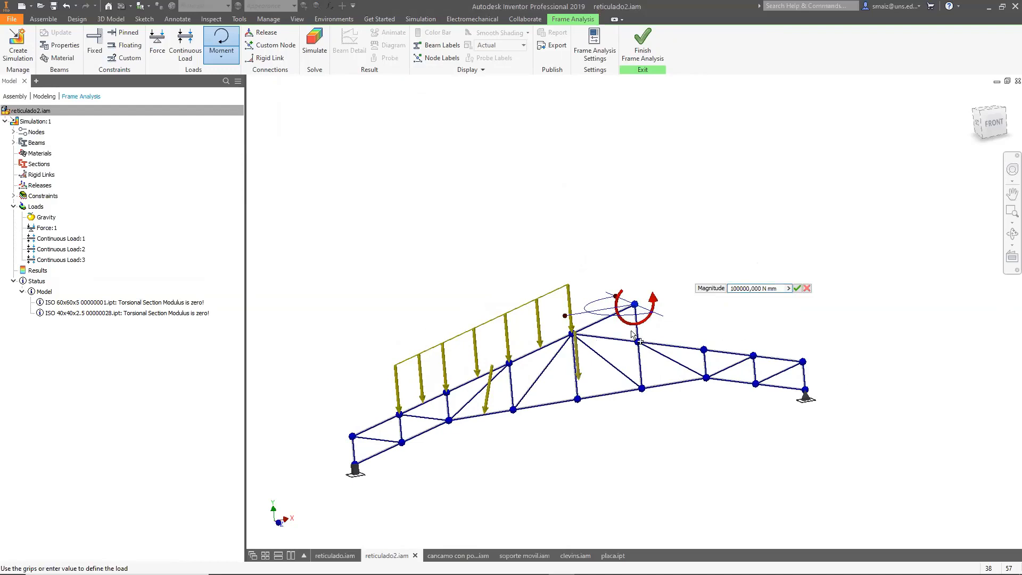
middle_click_drag(675, 341, 538, 317, "shift")
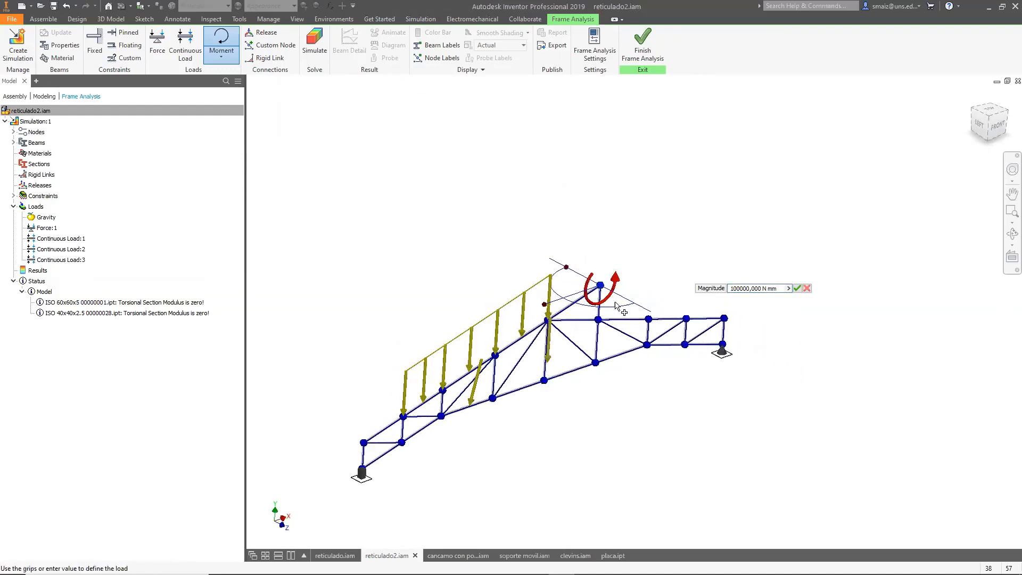
scroll(537, 315, "up", 3)
left_click_drag(510, 323, 557, 347)
left_click(551, 252)
left_click_drag(556, 261, 563, 354)
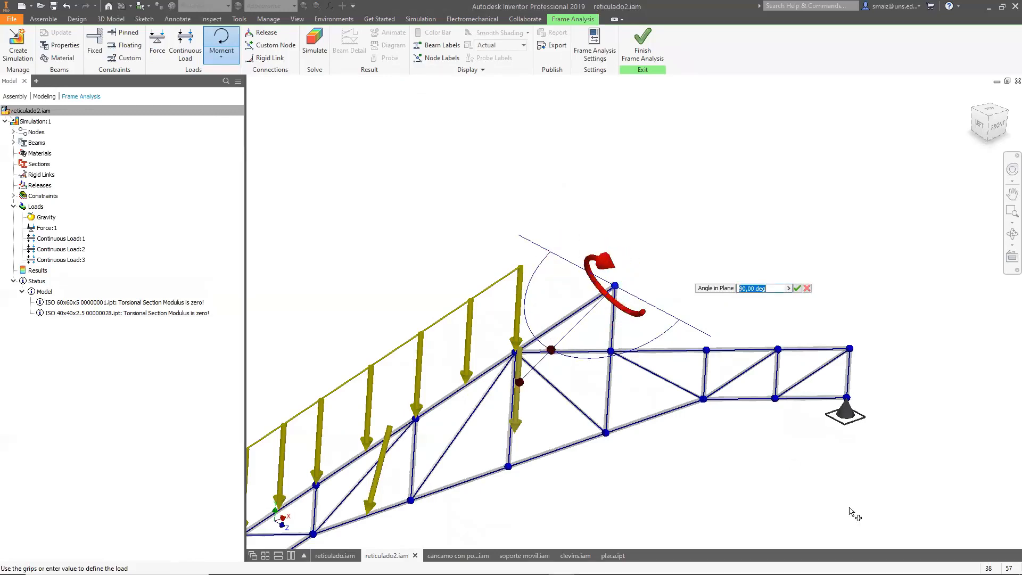
scroll(619, 343, "up", 3)
scroll(635, 353, "down", 2)
middle_click_drag(739, 409, 622, 378, "shift")
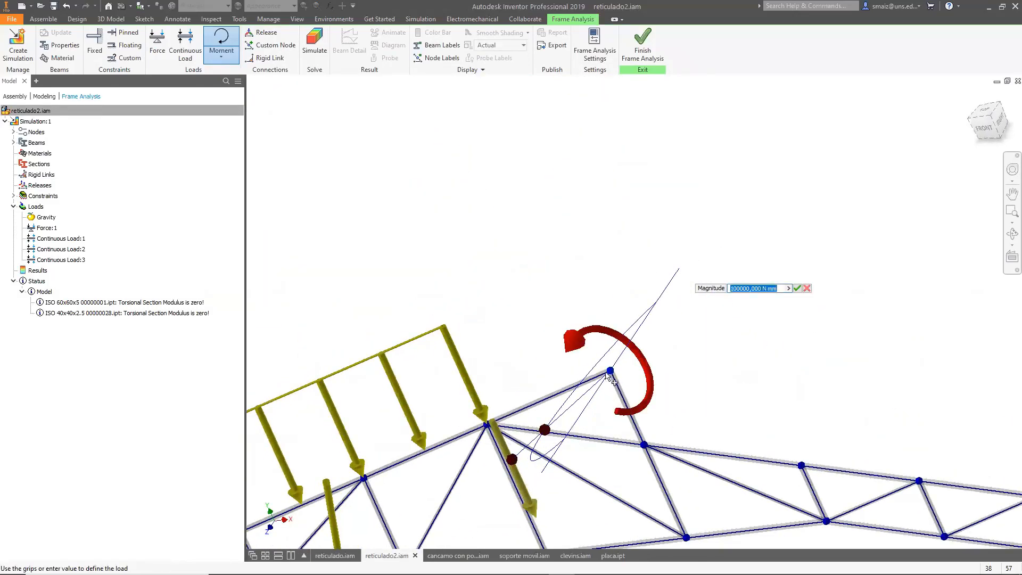
left_click_drag(545, 430, 641, 316)
middle_click_drag(737, 413, 830, 390, "shift")
mouse_move(343, 165)
left_click_drag(341, 162, 355, 214)
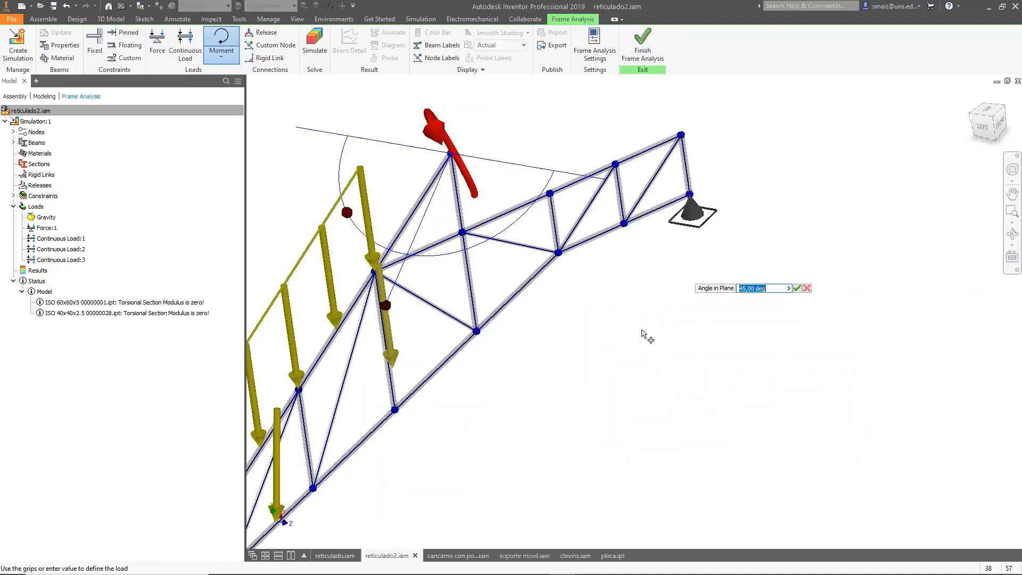
Apply a bending moment to the upper-chord beam near the right support, accepting the default magnitude.
left_click(221, 56)
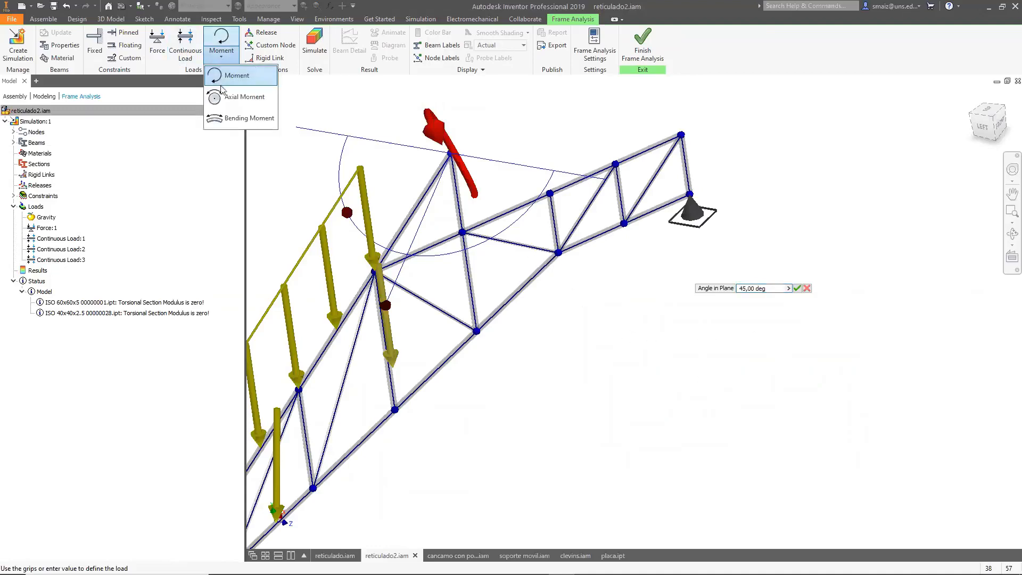
left_click(232, 118)
left_click(573, 186)
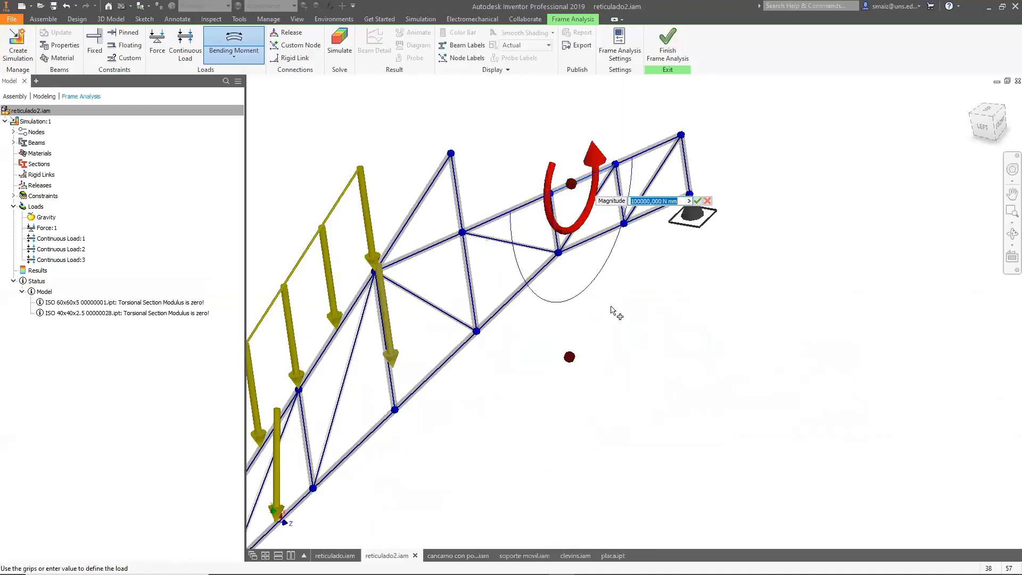
middle_click_drag(736, 349, 682, 344, "shift")
scroll(693, 352, "up", 3)
scroll(695, 357, "down", 4)
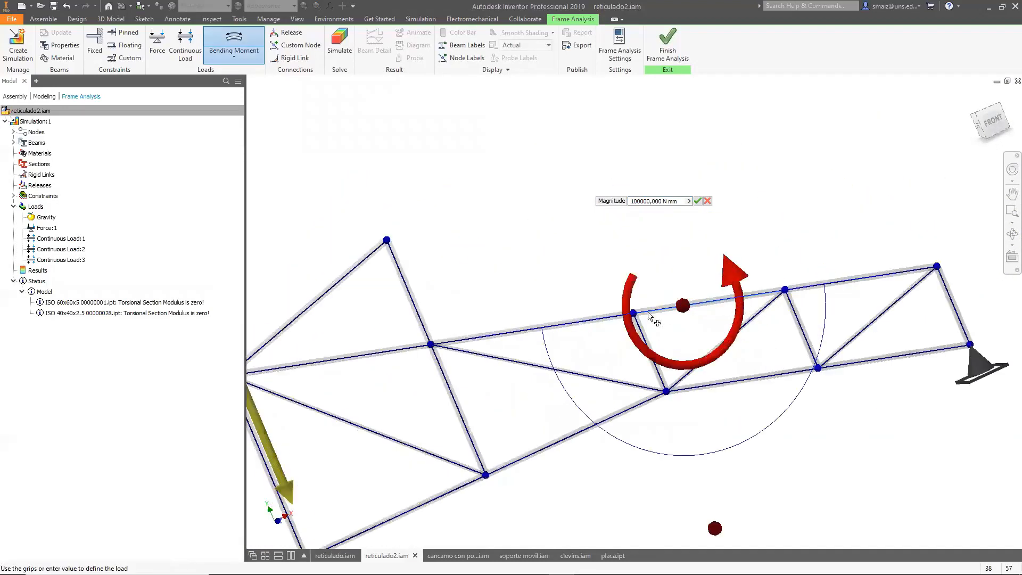
left_click(698, 201)
scroll(619, 443, "up", 5)
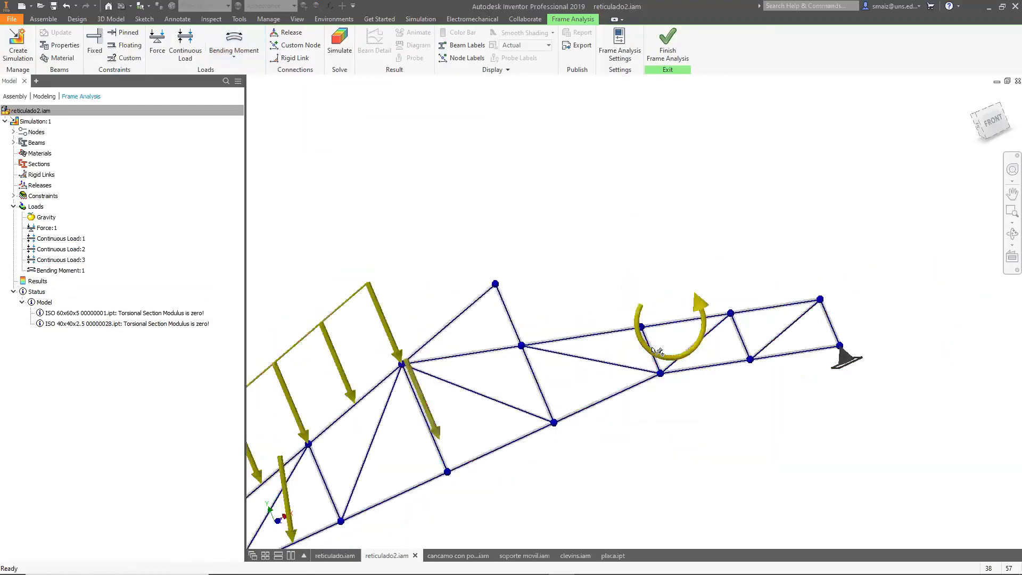
middle_click_drag(619, 444, 710, 426, "shift")
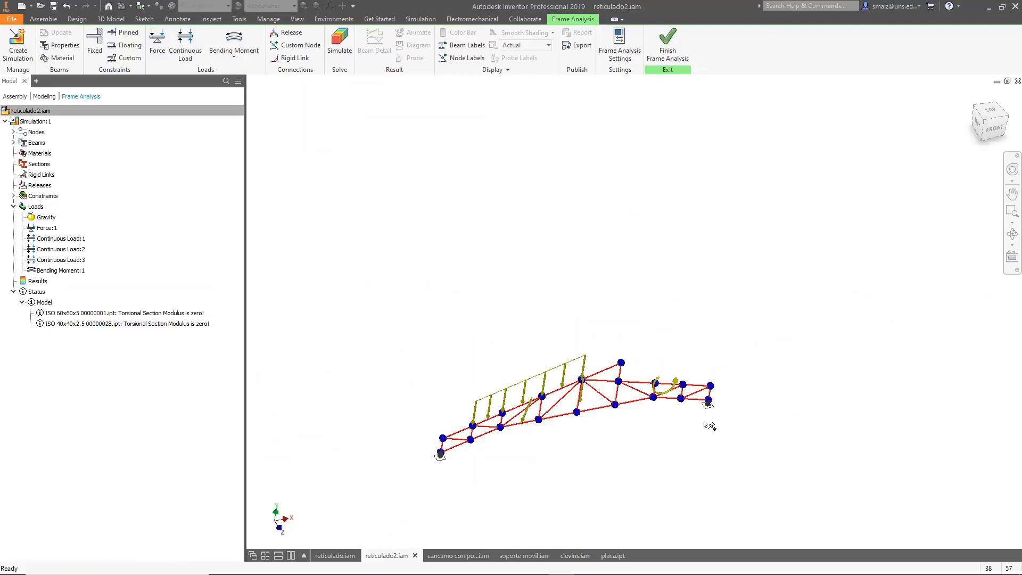
scroll(628, 420, "down", 3)
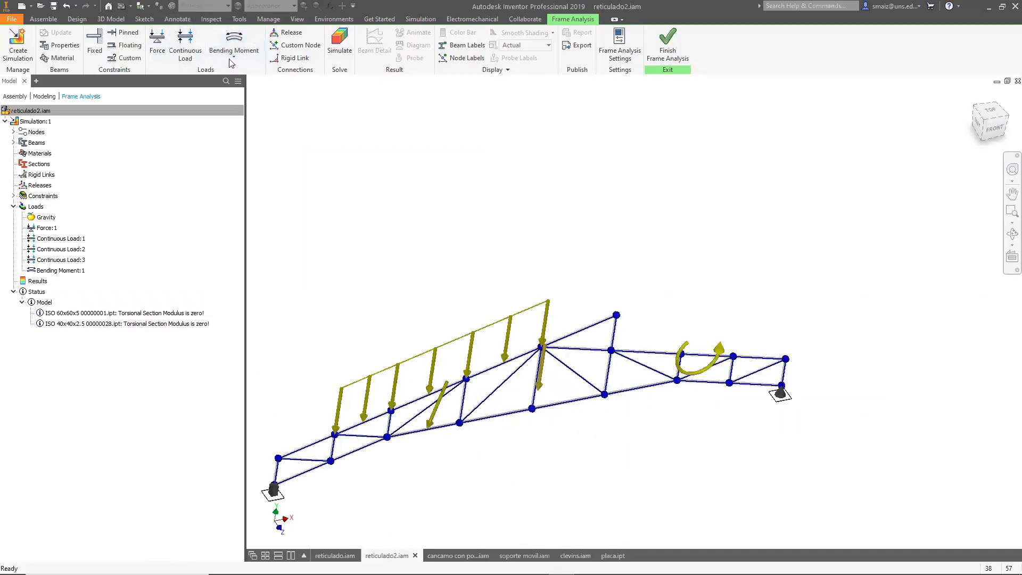
left_click(246, 62)
left_click(341, 158)
mouse_move(661, 425)
middle_mouse_down("shift")
mouse_move(655, 406)
mouse_move(582, 406)
mouse_move(670, 410)
middle_mouse_up("shift")
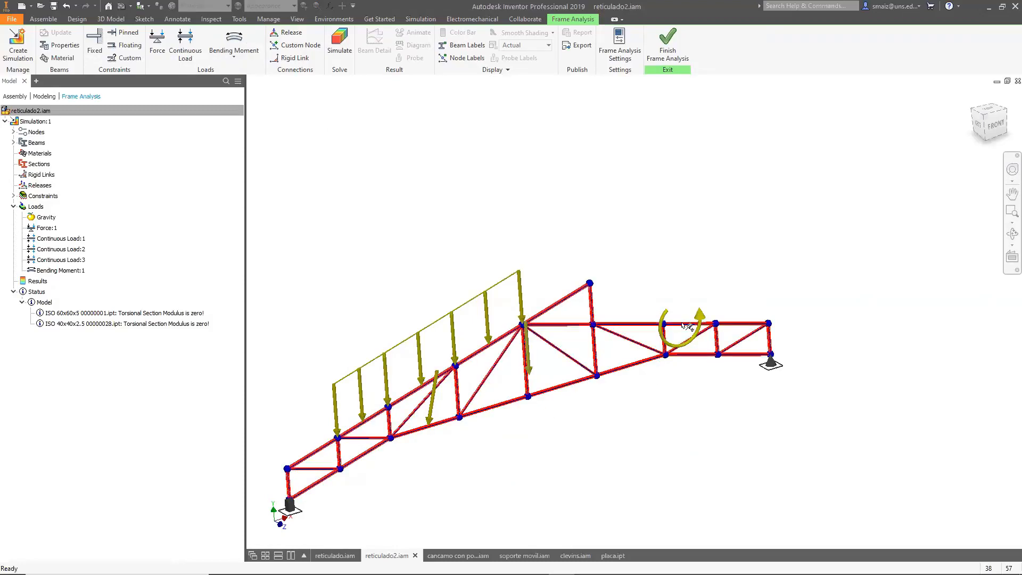
mouse_move(700, 343)
scroll(684, 326, "up", 4)
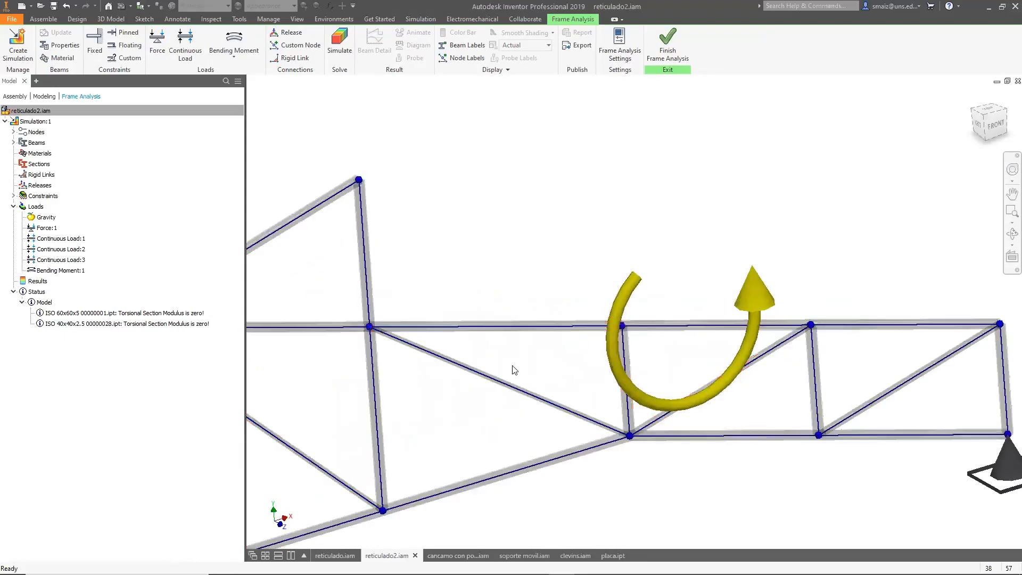
left_click(297, 47)
Try adding a second bending moment on the upper chord, dragging its offset and tilting its angle of plane to 150 deg.
left_click(232, 57)
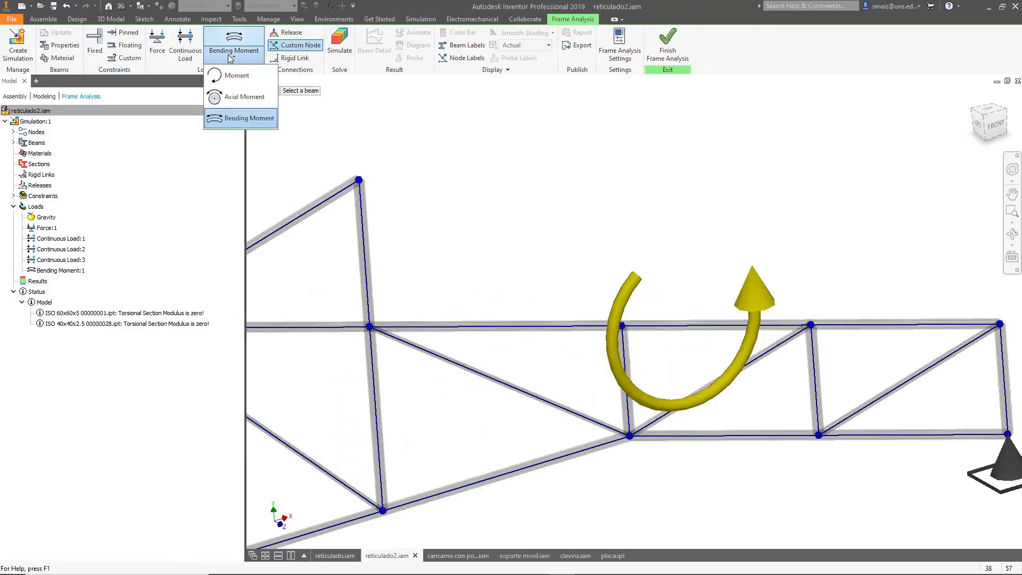
left_click(233, 52)
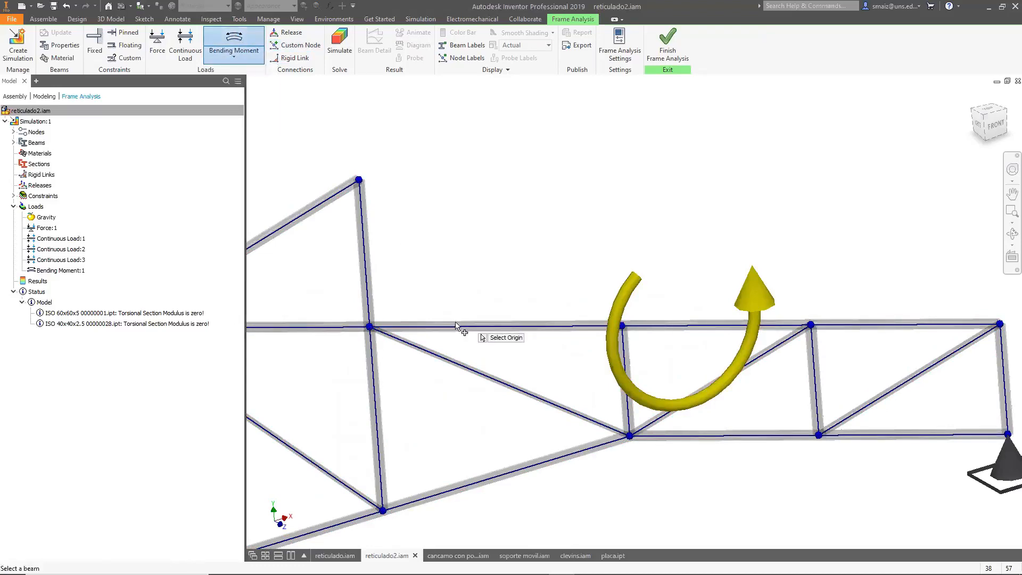
left_click(462, 328)
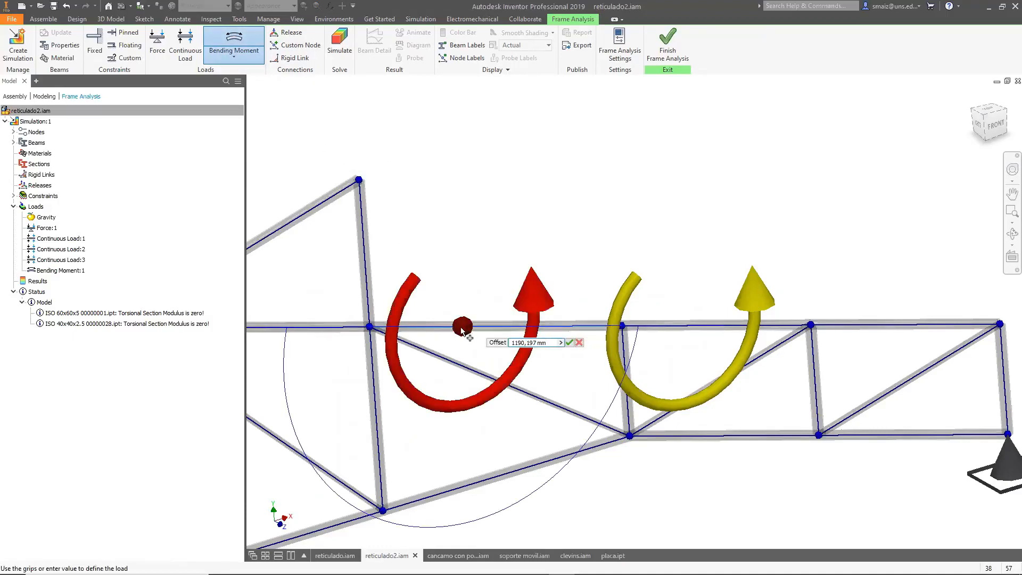
left_click_drag(462, 327, 503, 347)
scroll(514, 341, "down", 3)
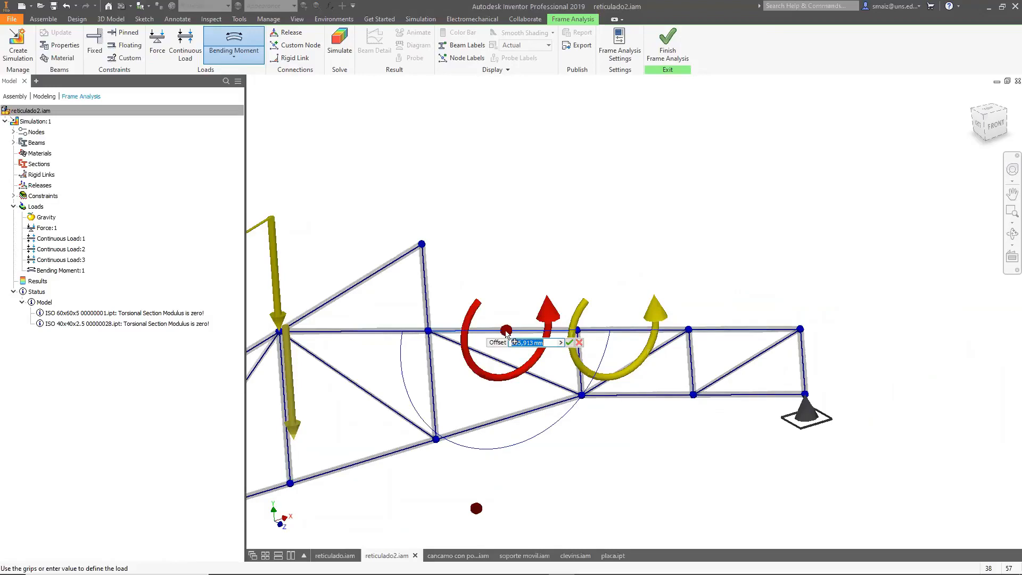
left_click_drag(504, 334, 469, 336)
left_click(514, 321)
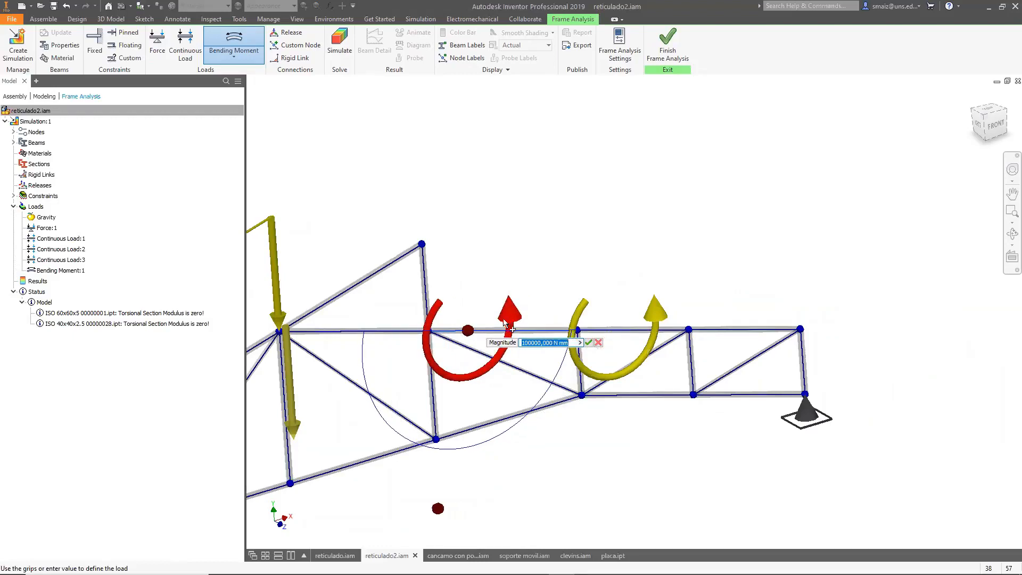
left_click(439, 510)
left_click_drag(441, 512, 557, 198)
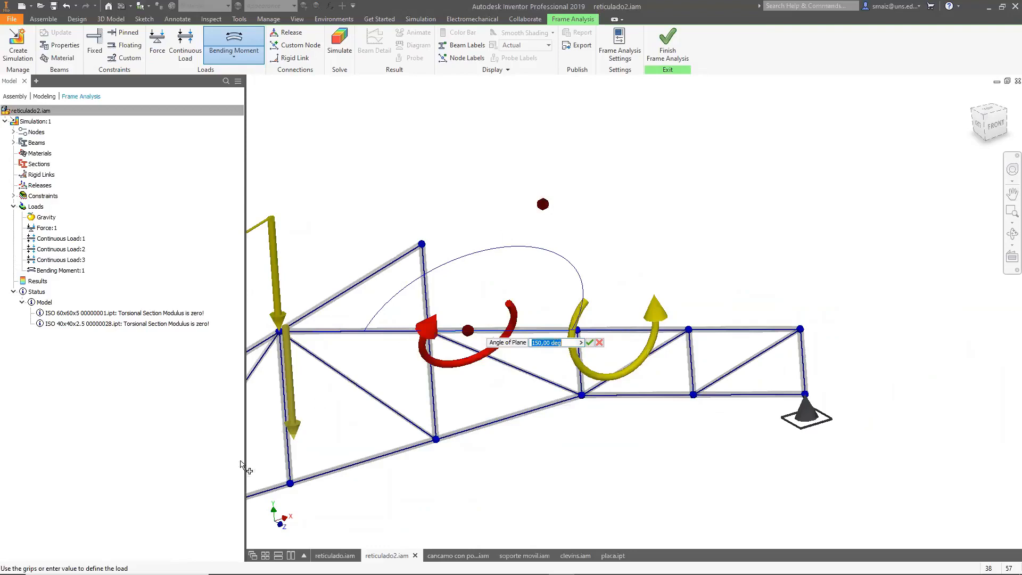
mouse_move(213, 574)
scroll(691, 307, "down", 2)
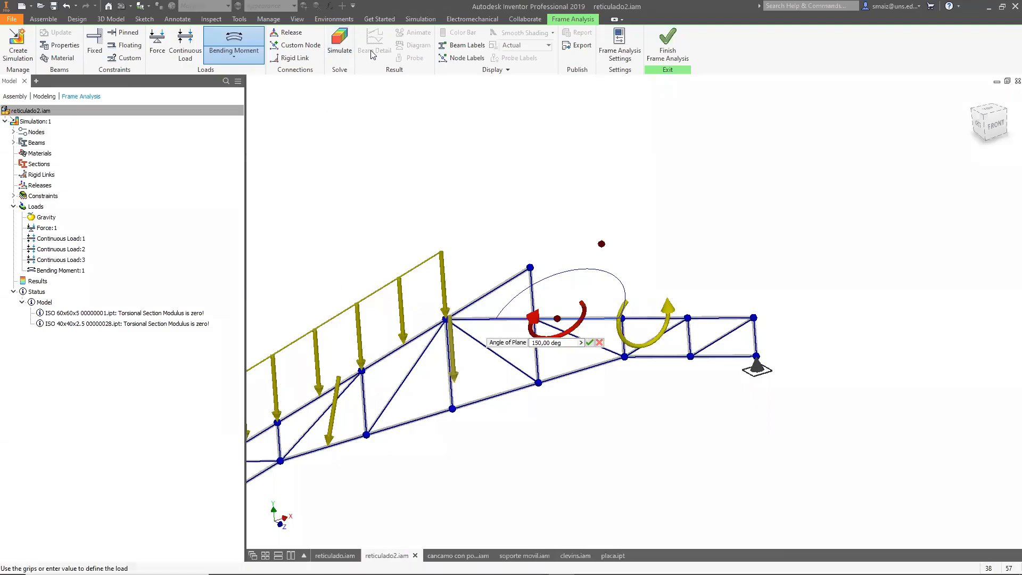
scroll(493, 267, "up", 2)
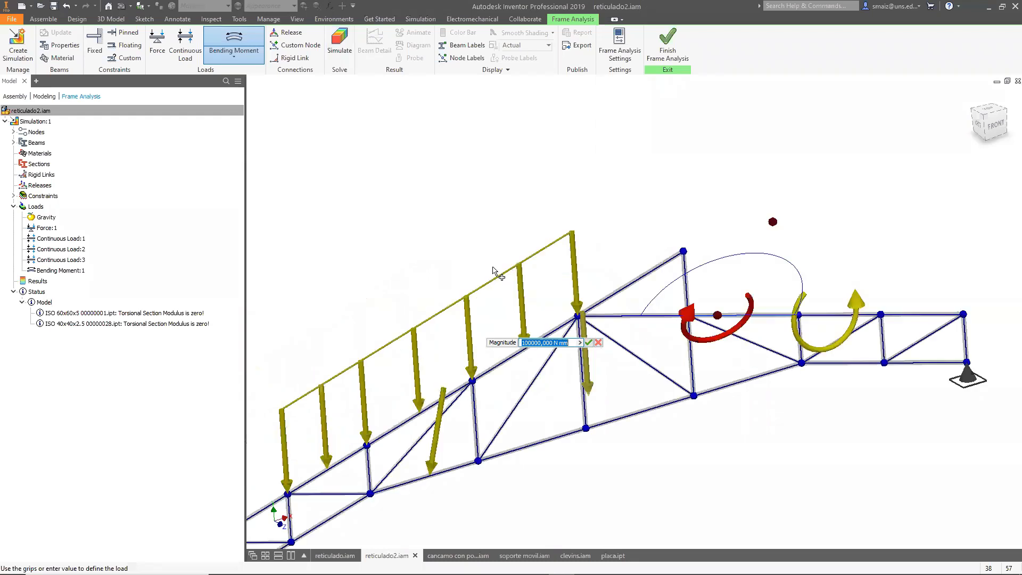
scroll(448, 255, "down", 3)
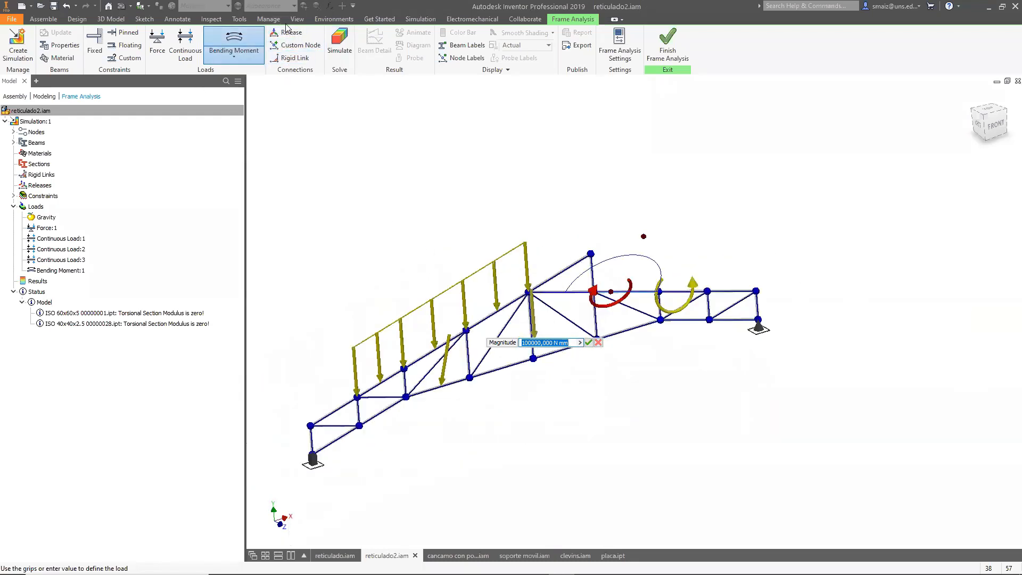
left_click(992, 126)
scroll(599, 255, "down", 4)
scroll(599, 255, "up", 3)
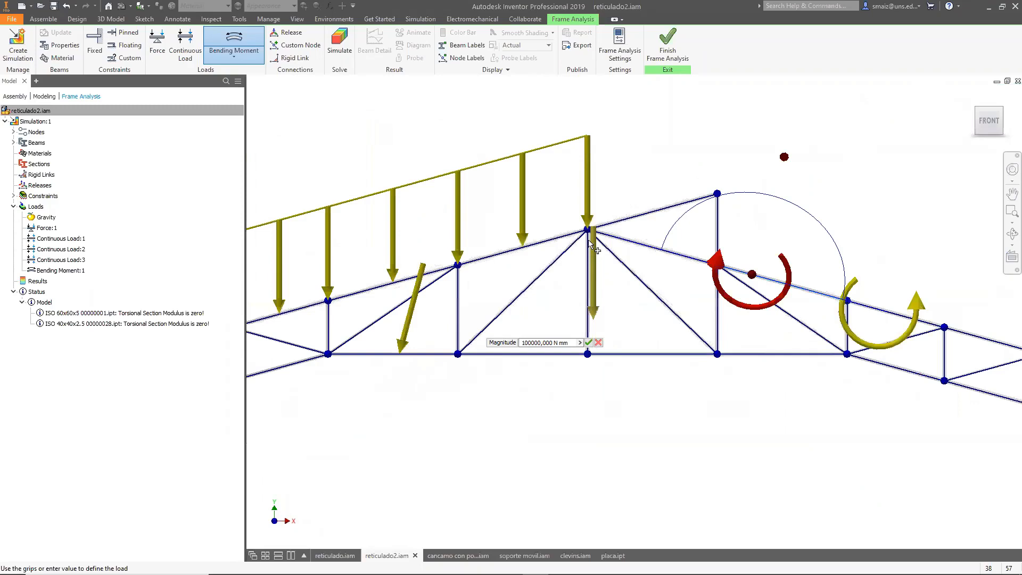
scroll(590, 244, "down", 2)
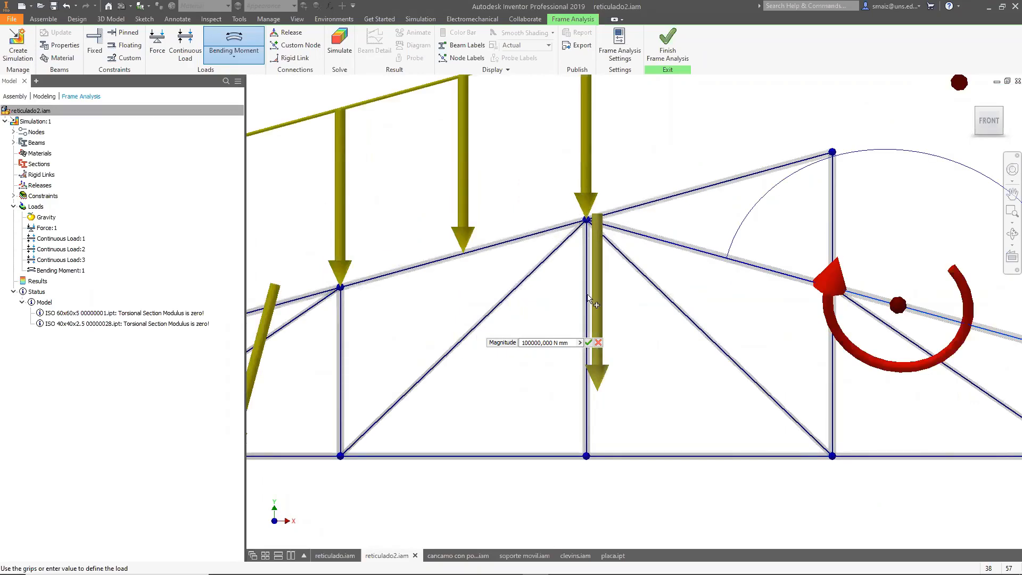
scroll(589, 470, "down", 4)
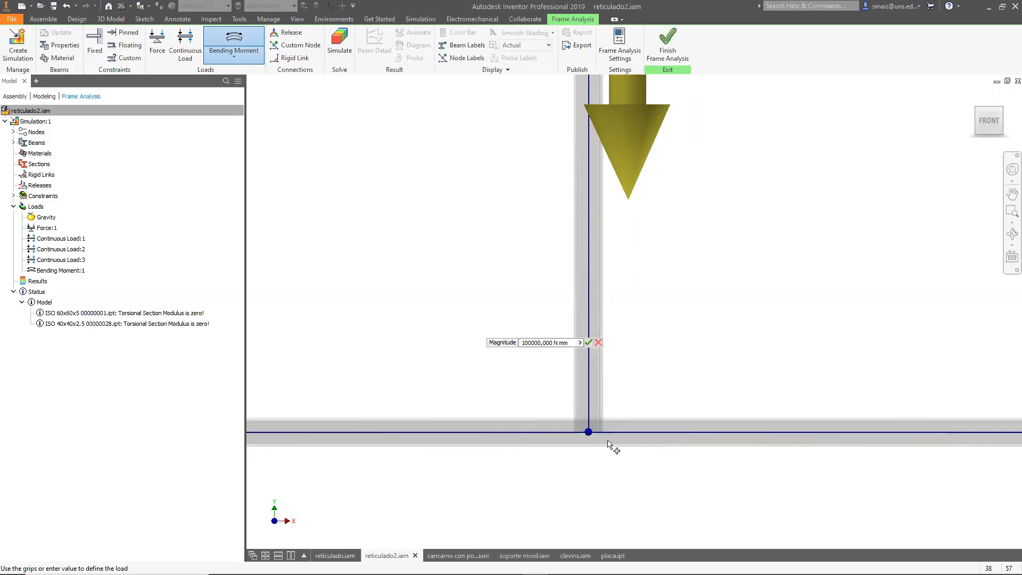
left_click(296, 33)
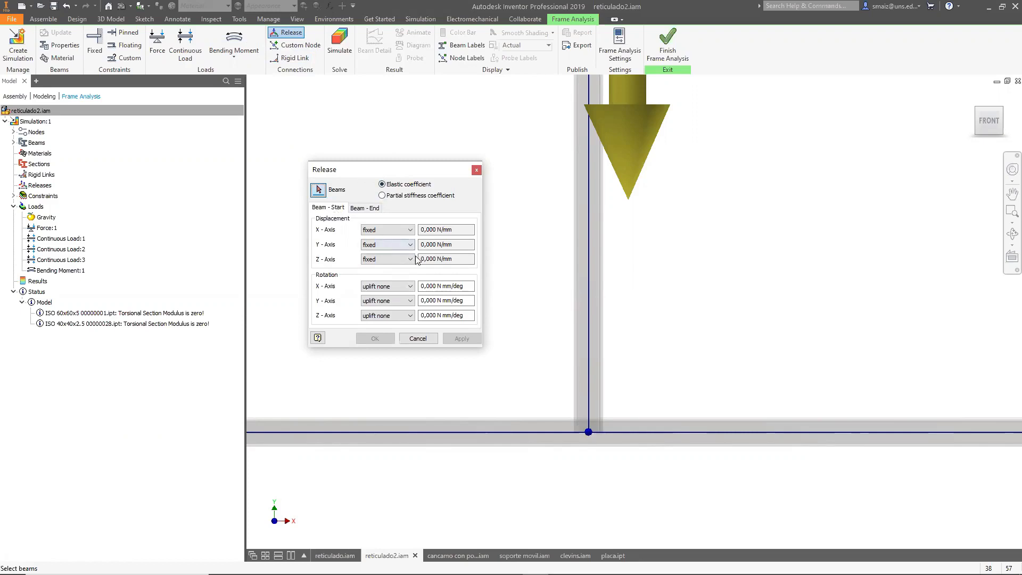
left_click(589, 378)
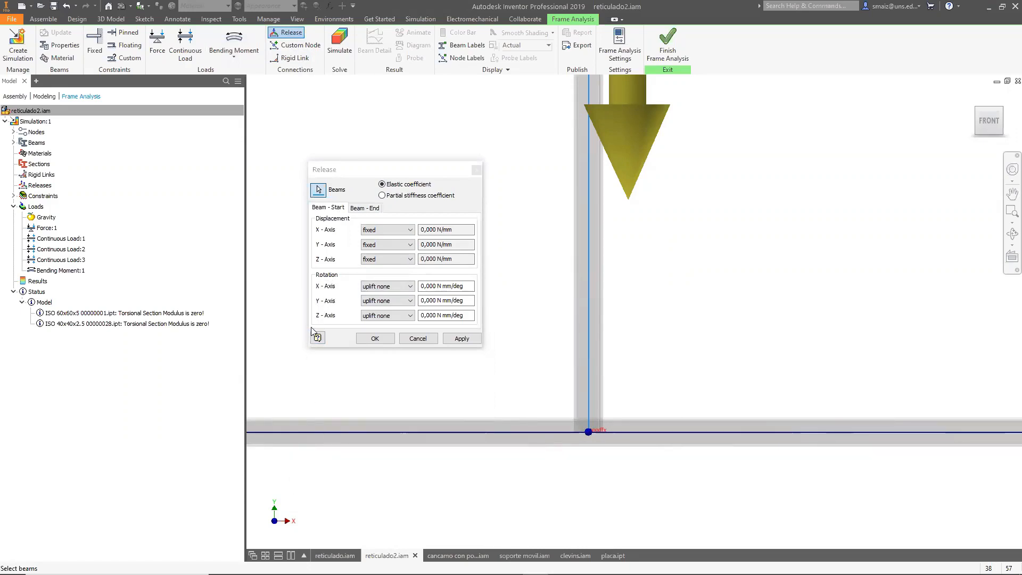
left_click(401, 317)
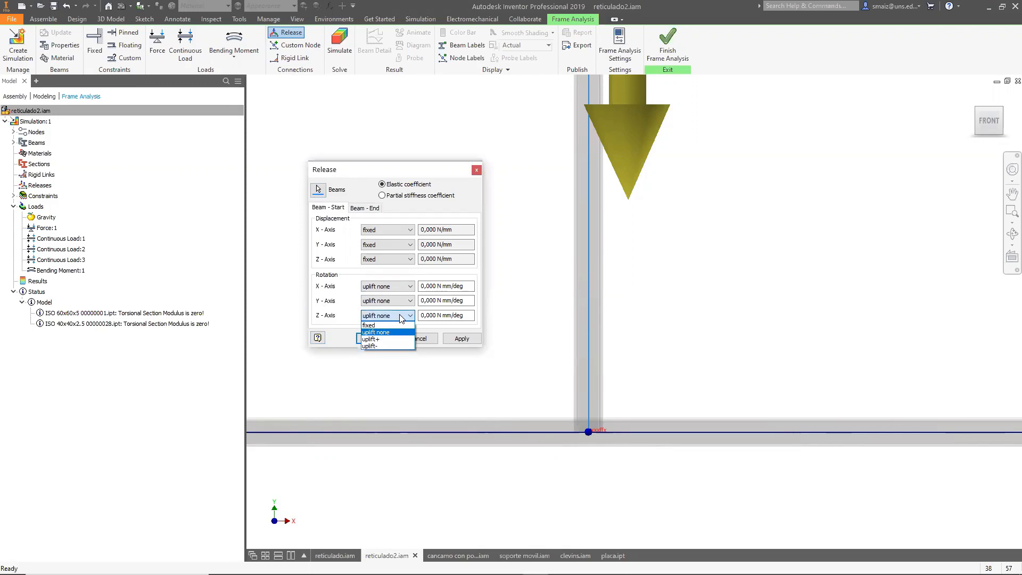
left_click(400, 317)
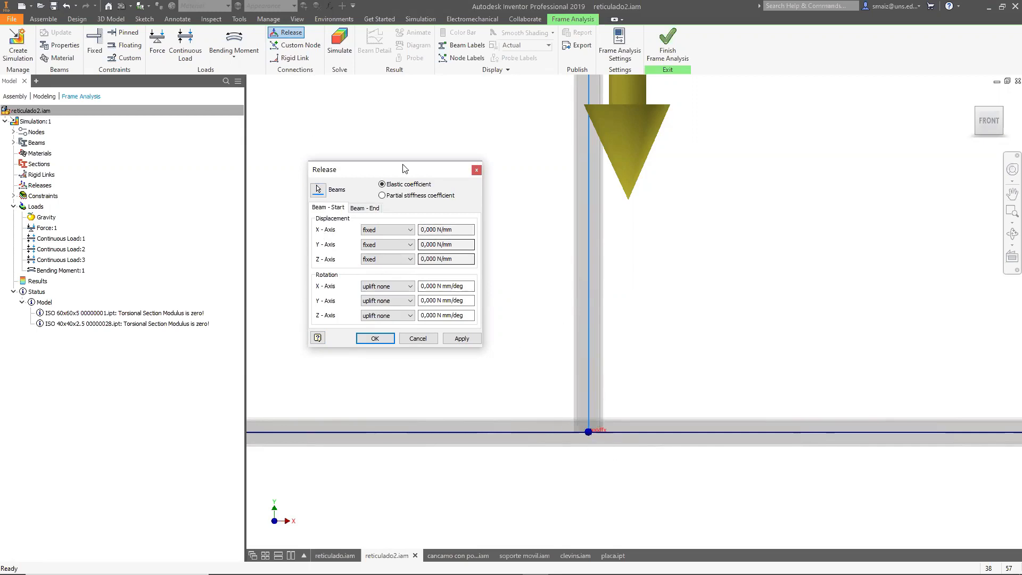
left_click(476, 171)
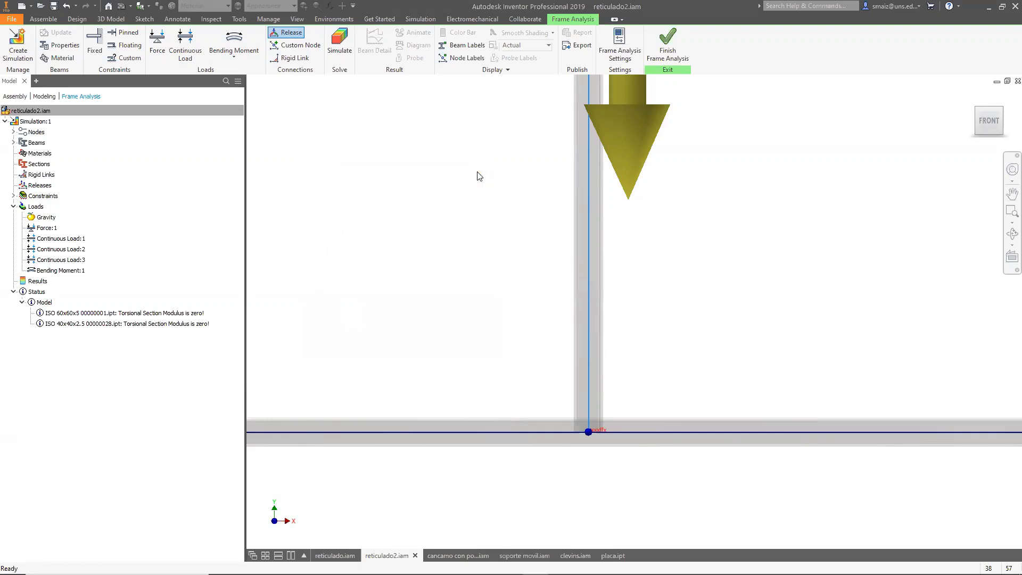
left_click(121, 46)
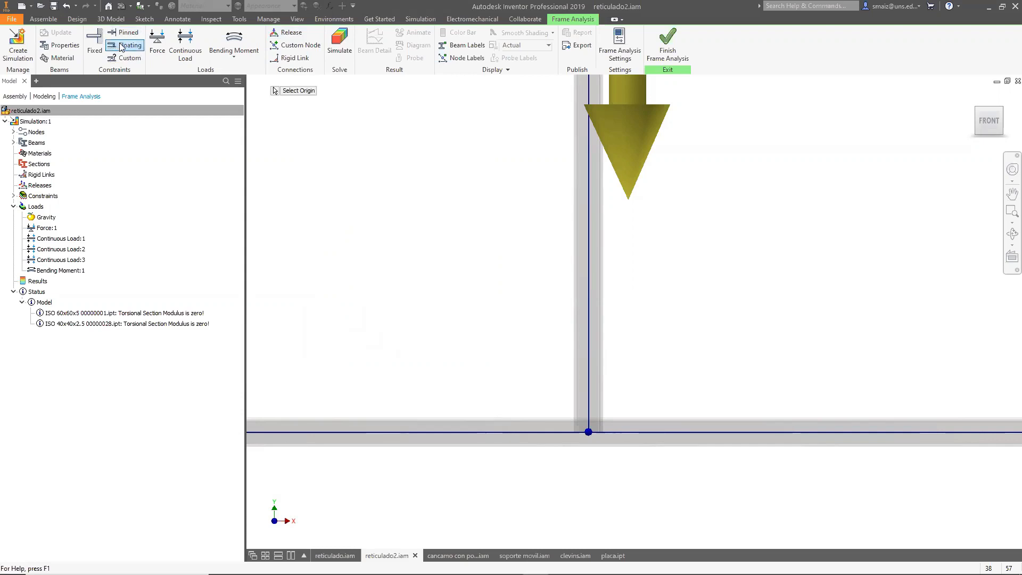
left_click(588, 434)
scroll(573, 331, "up", 2)
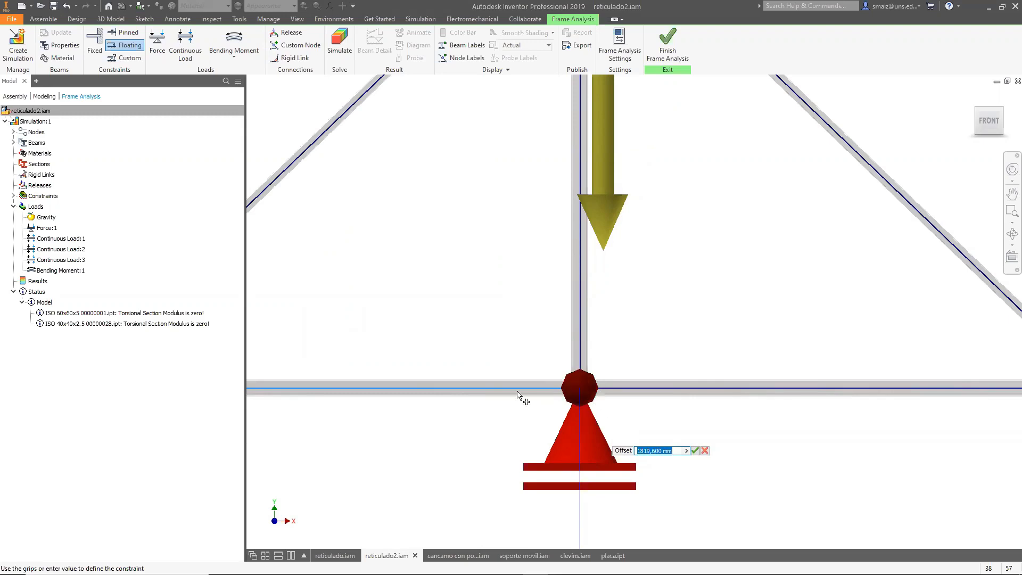
middle_click_drag(511, 408, 529, 420, "shift")
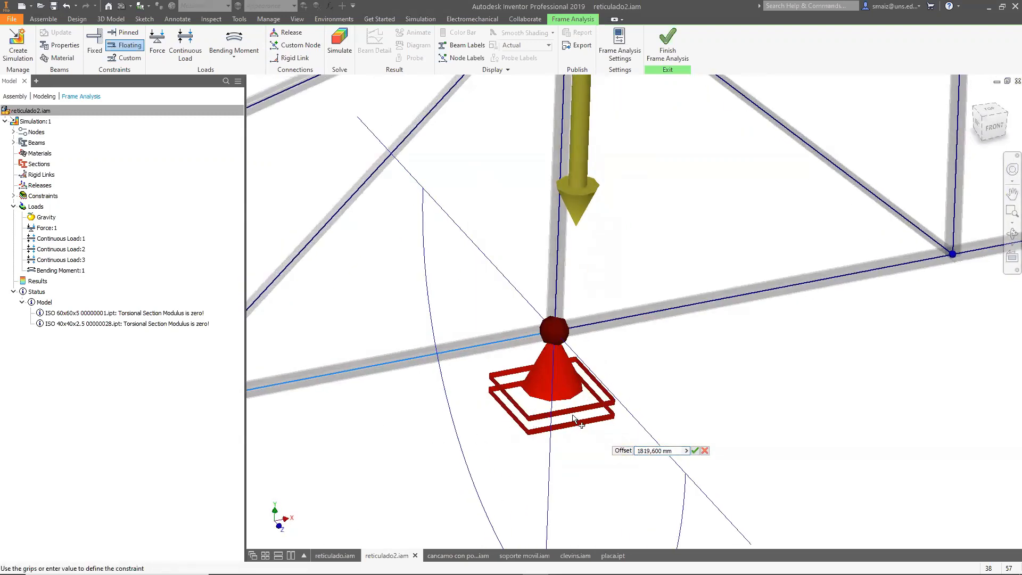
left_click(705, 451)
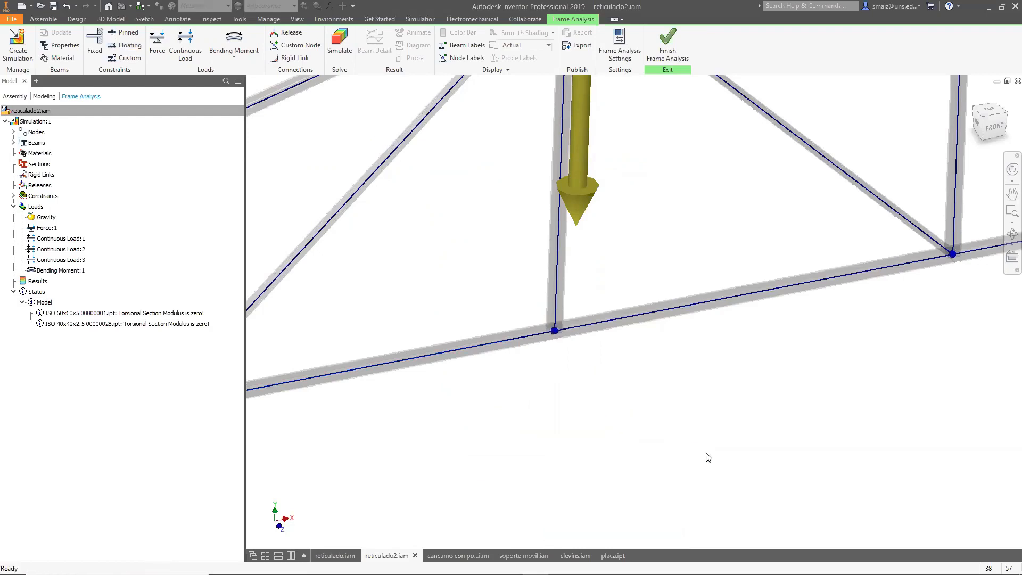
Add a custom node on the lower-chord beam just right of the ridge, at an offset of about 872 mm.
scroll(434, 407, "up", 2)
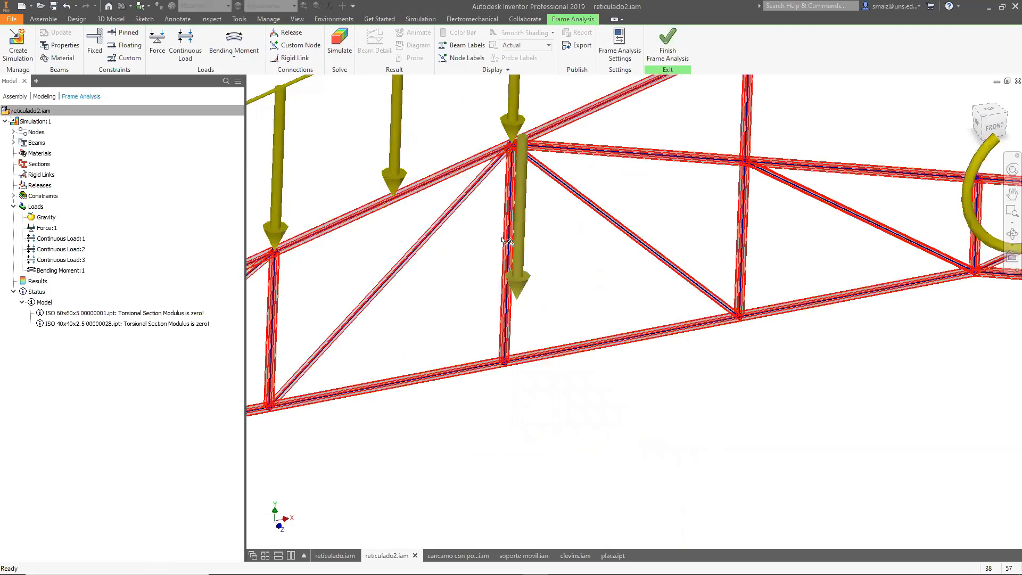
scroll(507, 261, "down", 1)
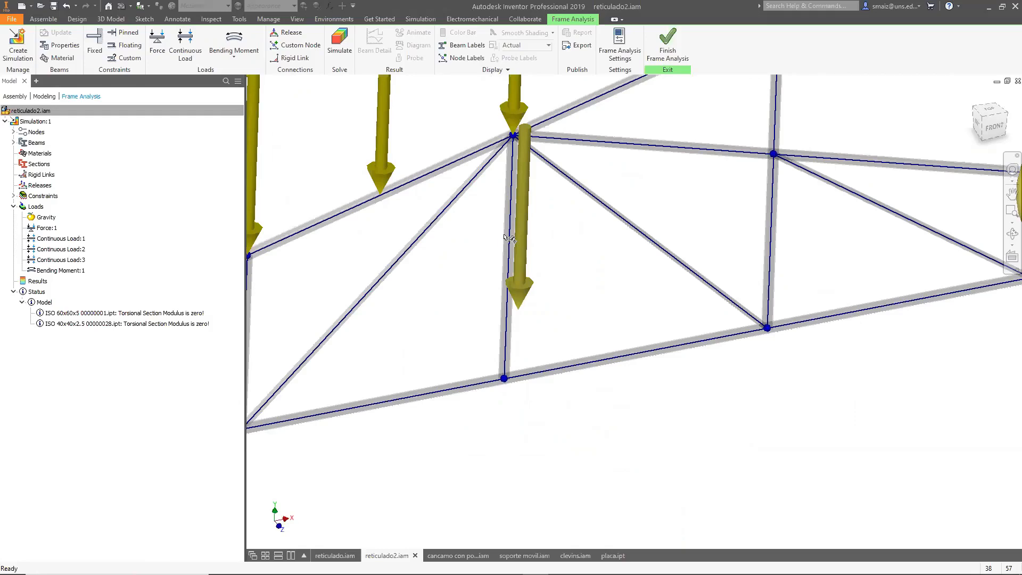
scroll(653, 293, "up", 4)
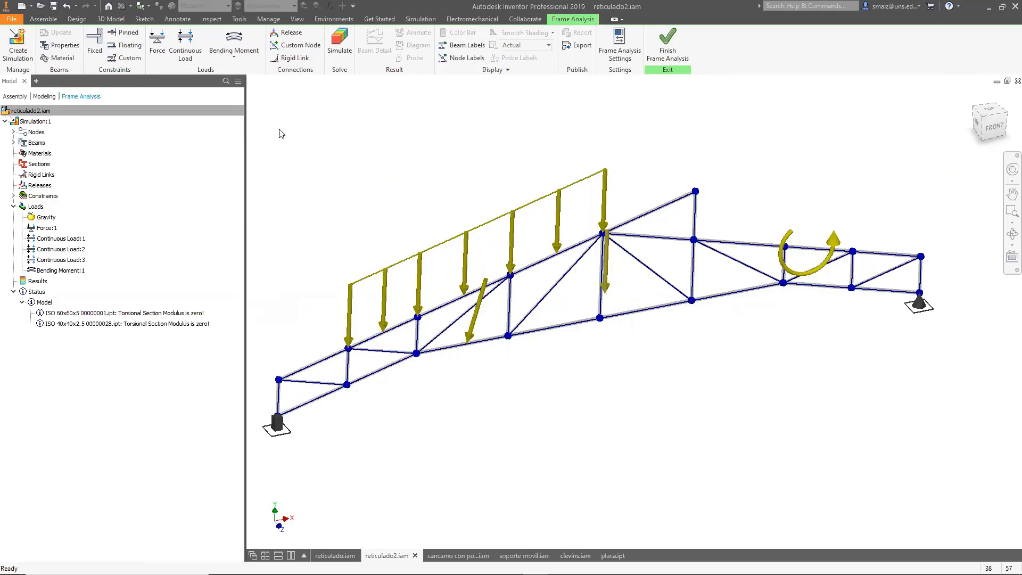
left_click(295, 46)
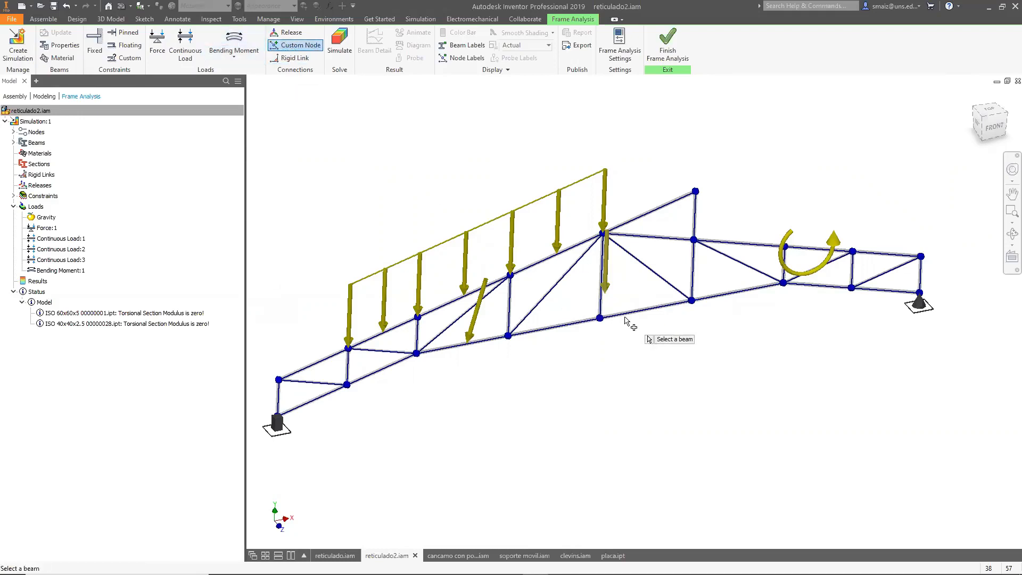
left_click(643, 311)
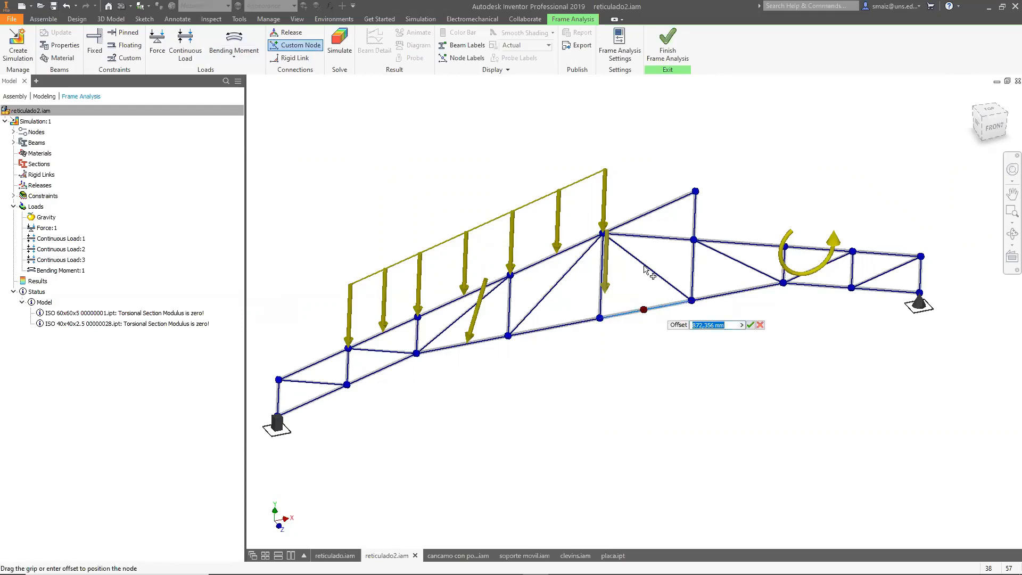
left_click(750, 325)
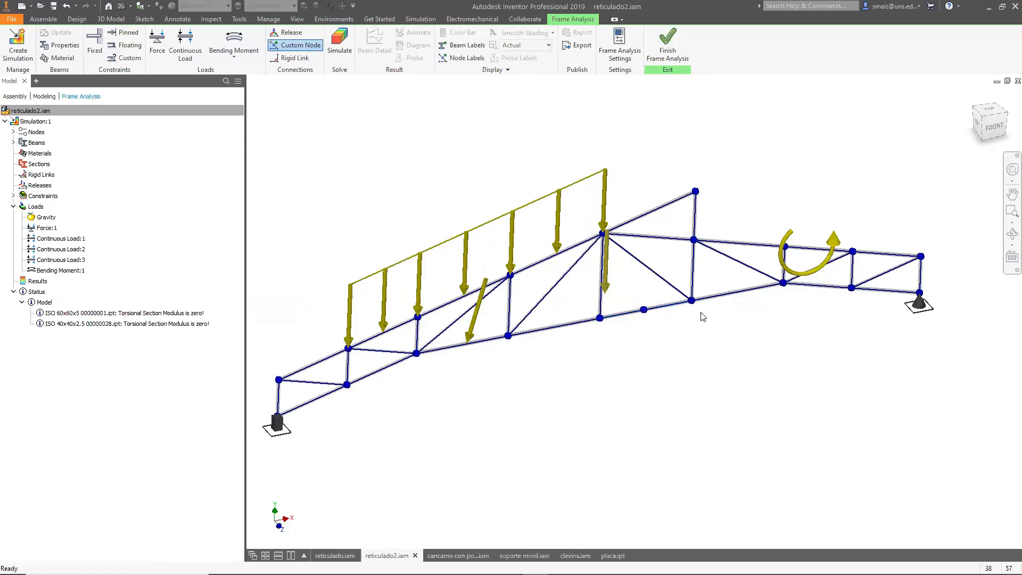
left_click(296, 45)
left_click(644, 266)
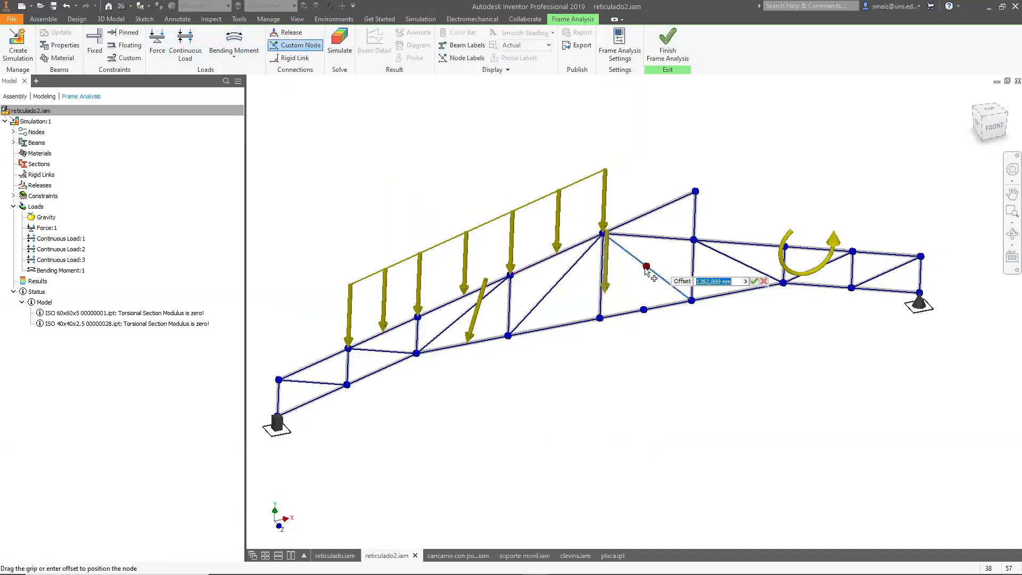
left_click(288, 58)
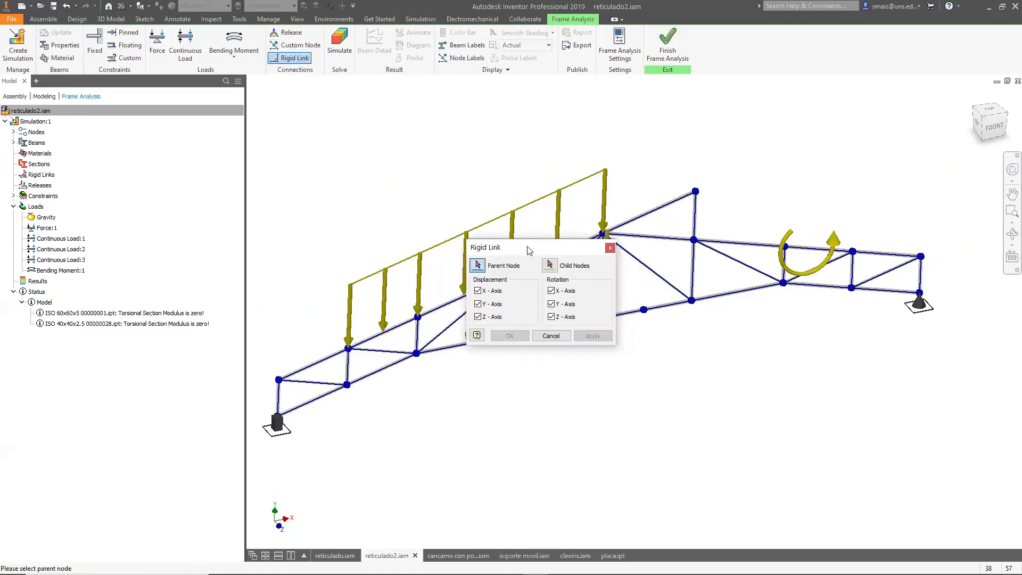
left_click_drag(529, 250, 369, 204)
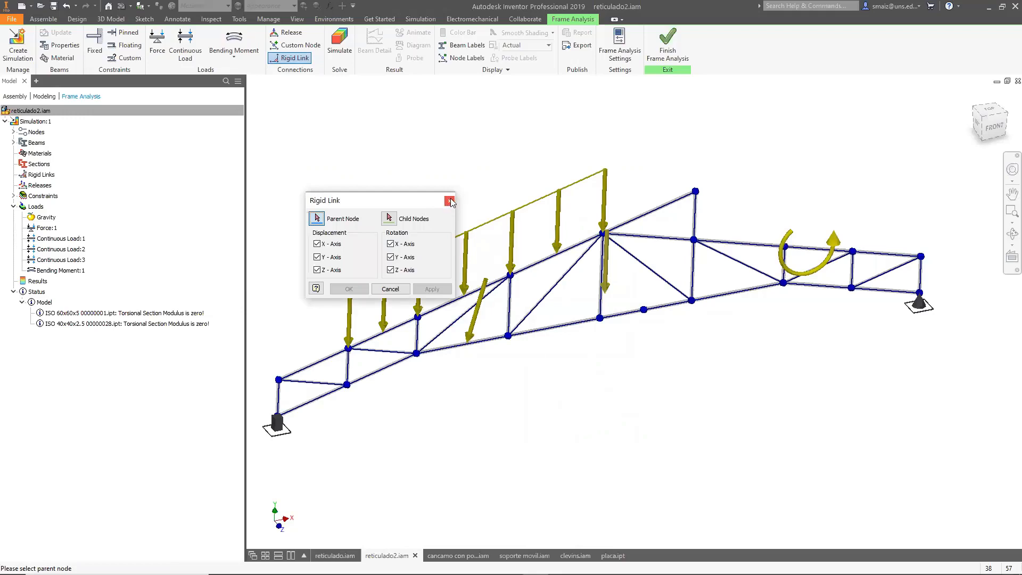
left_click(450, 201)
Add a custom node partway along the diagonal beam running down from the ridge, at an offset of about 812 mm.
left_click(645, 265)
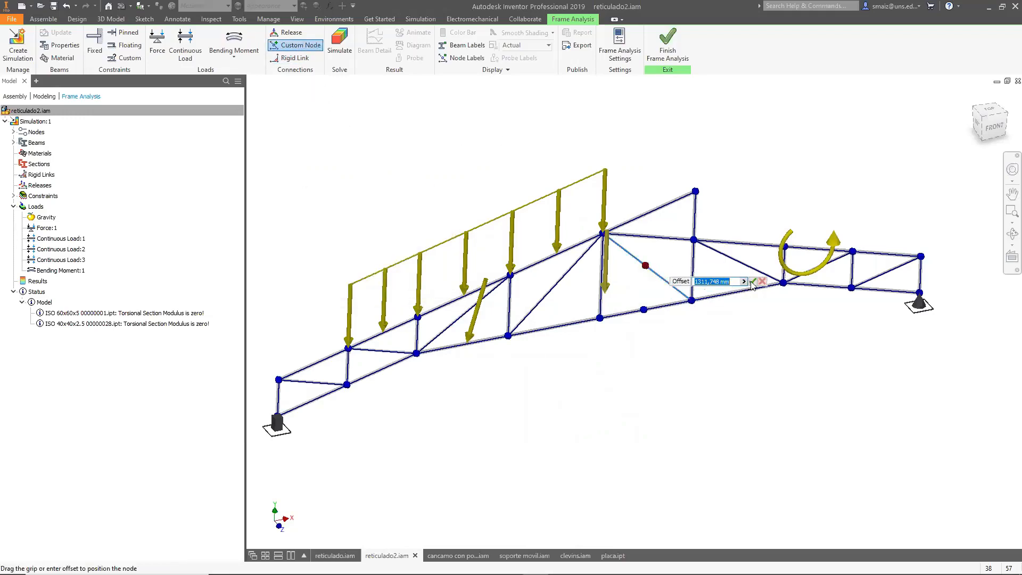
left_click(753, 282)
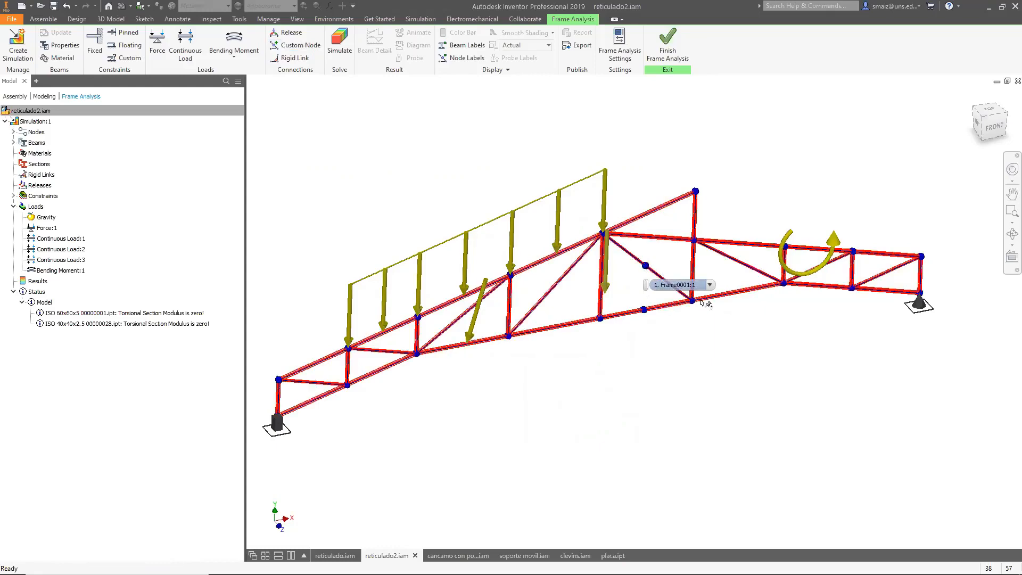
scroll(659, 303, "up", 3)
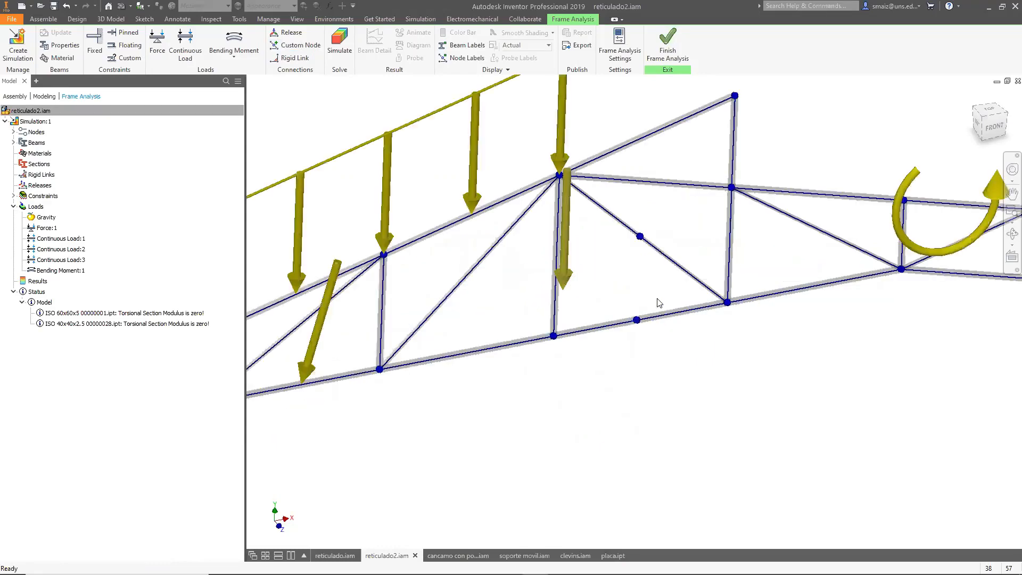
scroll(610, 289, "up", 3)
scroll(624, 270, "down", 2)
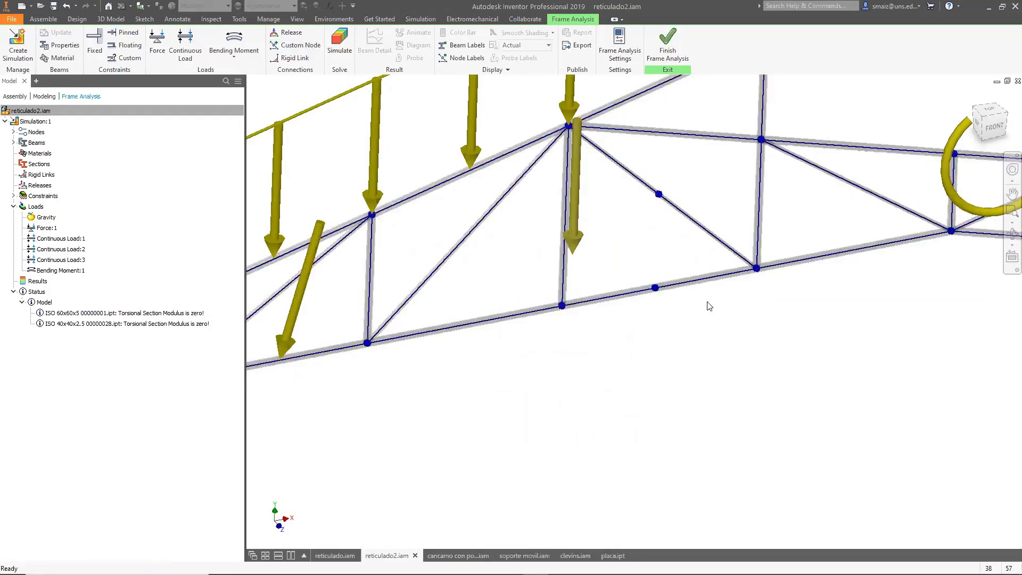
Create a rigid link with the diagonal's new custom node as parent and the lower chord's custom node as child, all axes fixed.
left_click(295, 58)
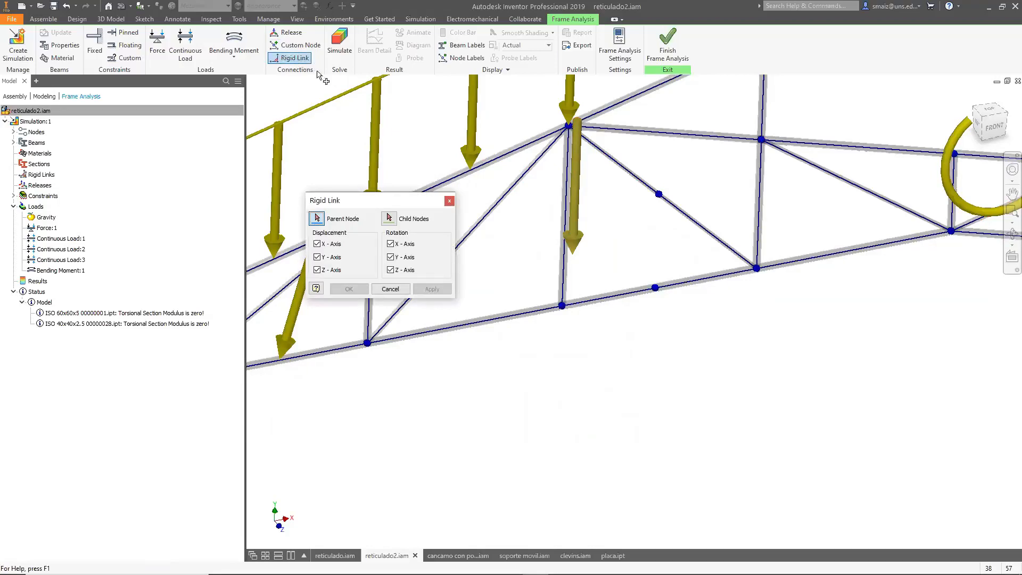
left_click(659, 198)
left_click(656, 289)
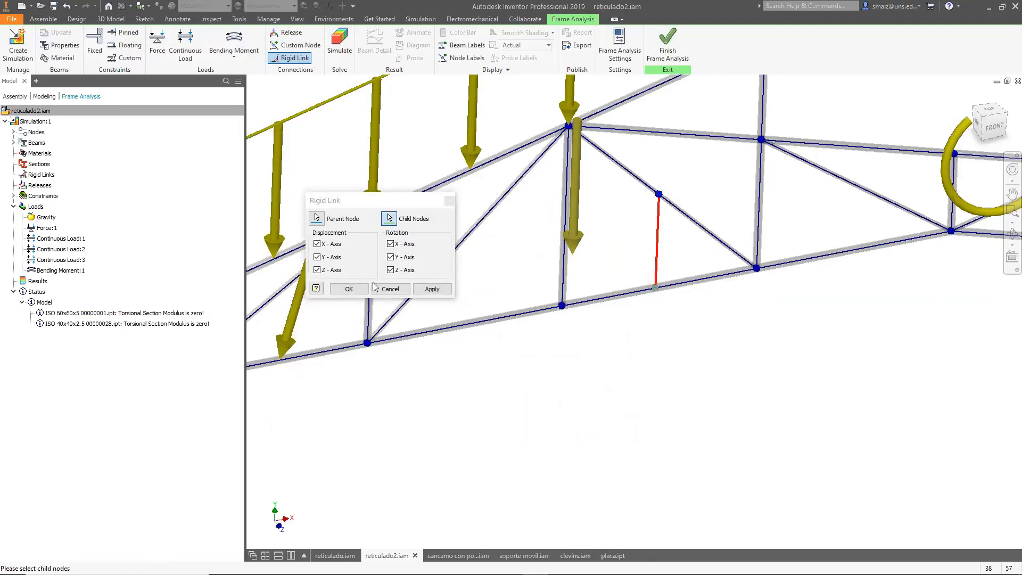
left_click(432, 289)
left_click(448, 201)
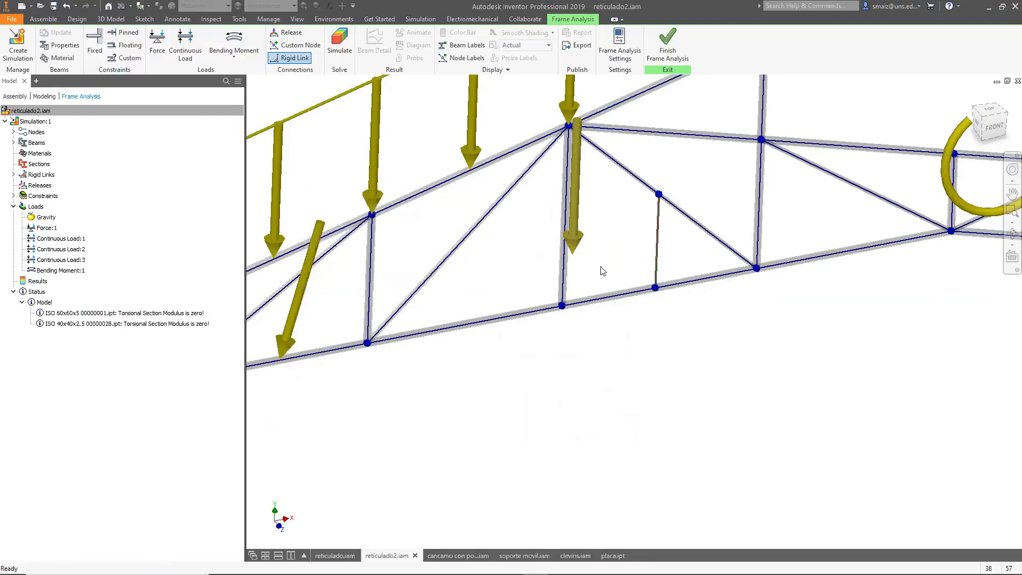
scroll(682, 270, "down", 5)
scroll(680, 270, "up", 5)
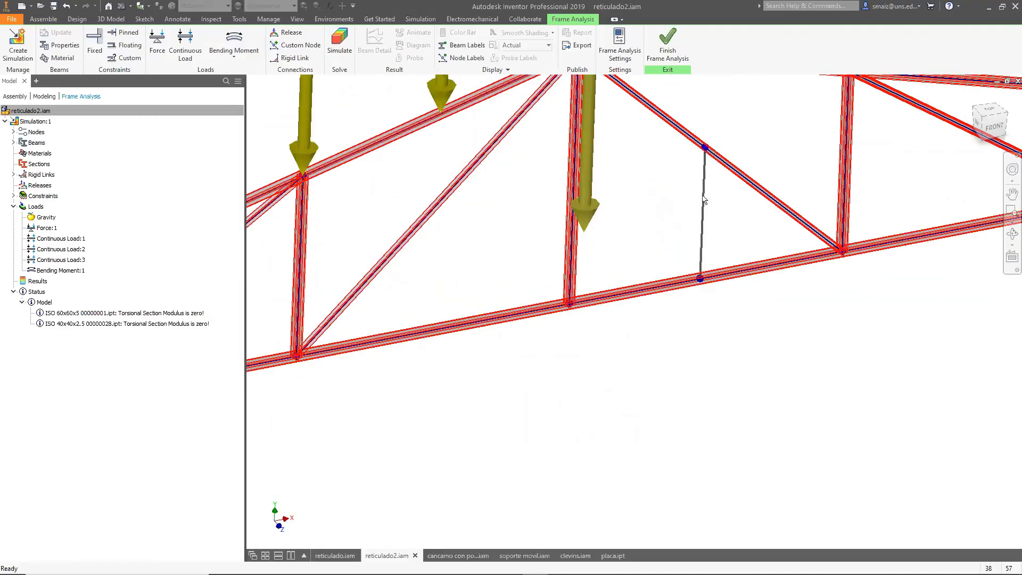
scroll(663, 315, "down", 5)
scroll(636, 334, "up", 5)
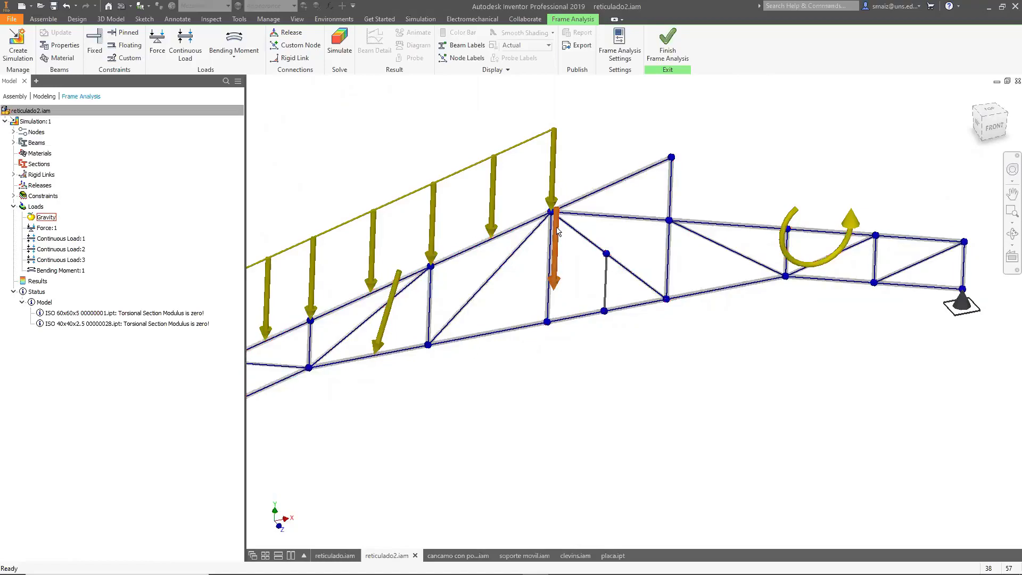
mouse_move(575, 248)
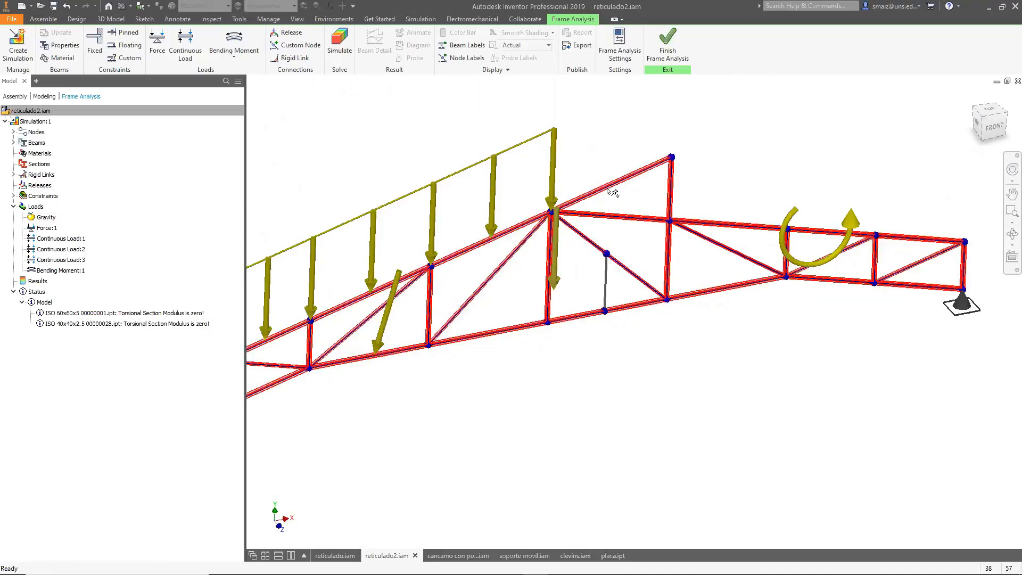
mouse_move(625, 209)
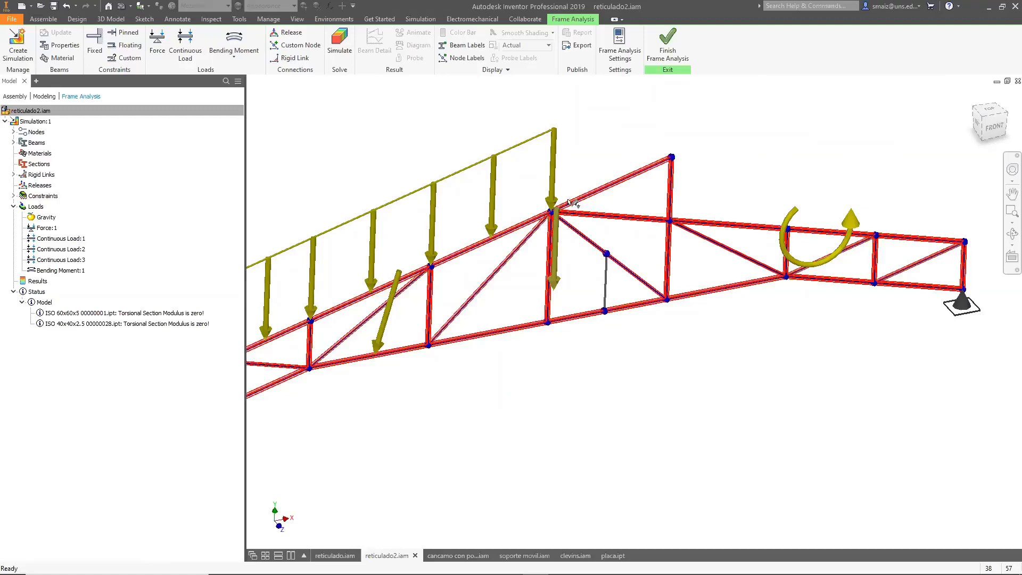
Run the frame analysis simulation of the truss.
scroll(714, 251, "down", 3)
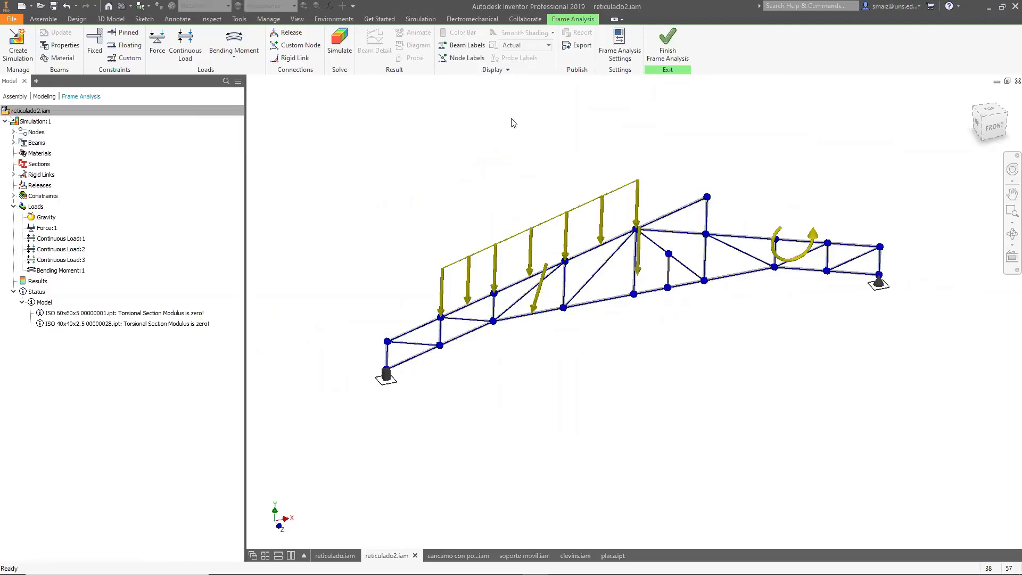
scroll(644, 239, "up", 3)
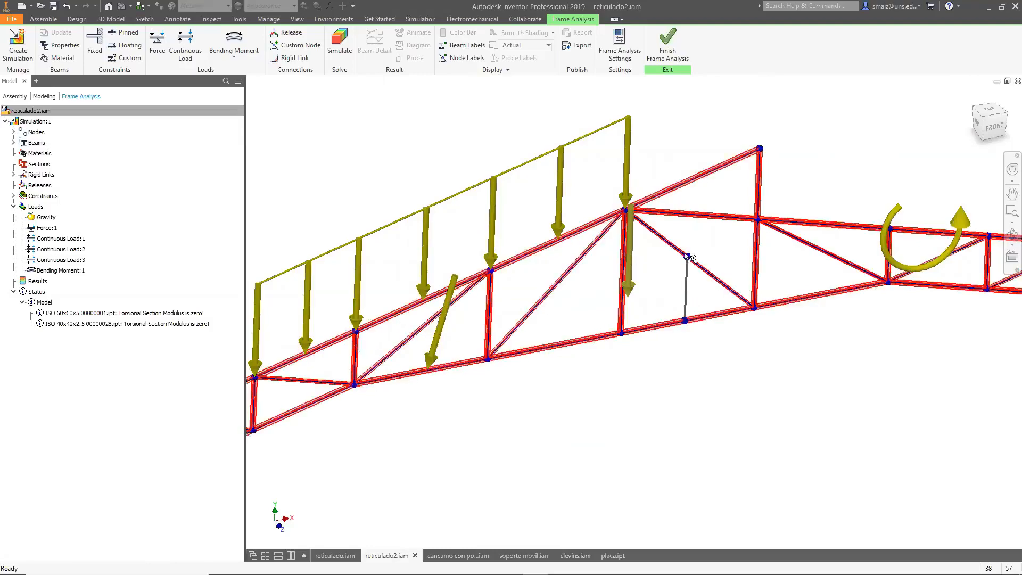
scroll(639, 257, "up", 3)
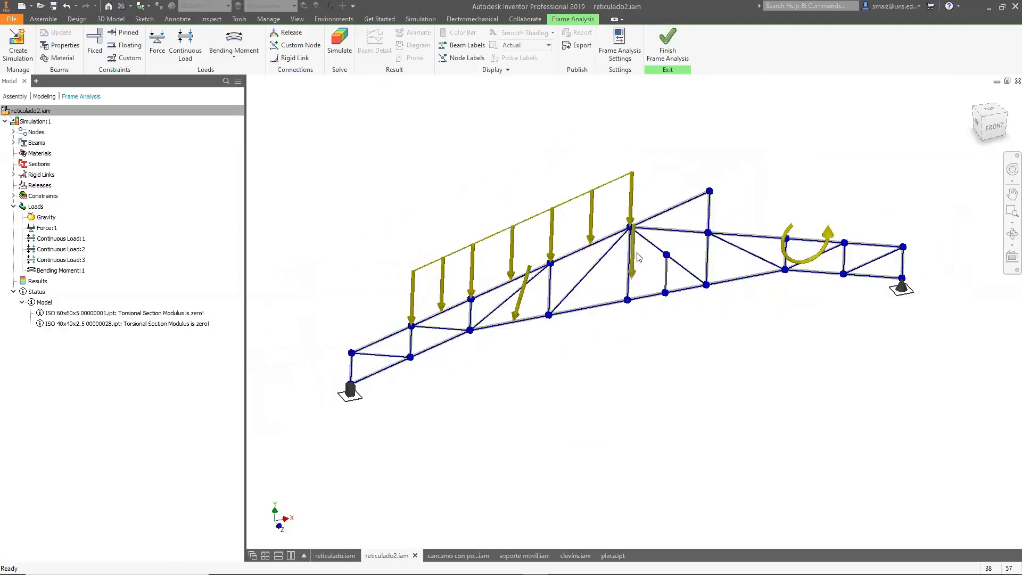
left_click(330, 50)
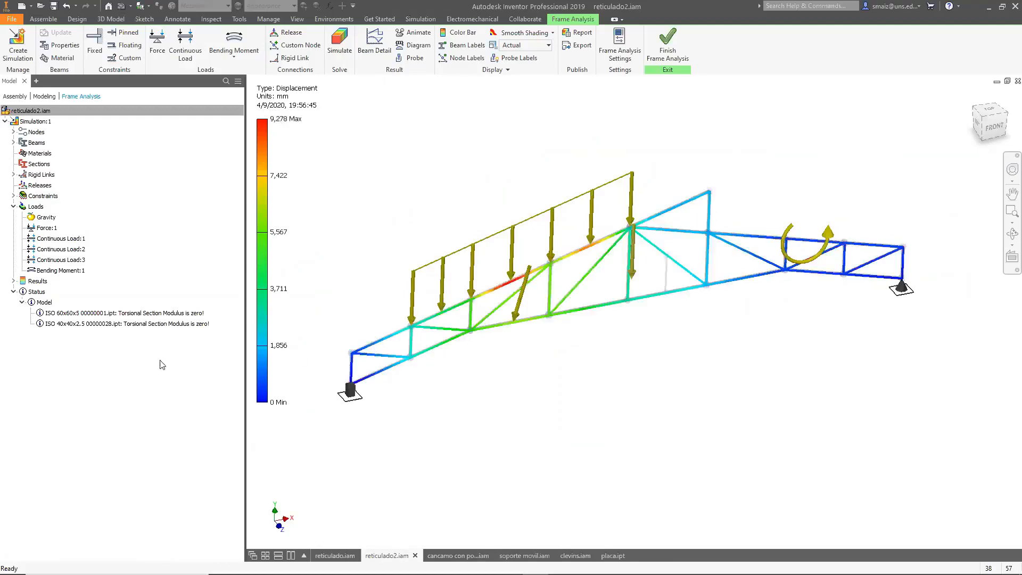
Expand the results and display the force and bending moment plots, My and Mz.
left_click(14, 281)
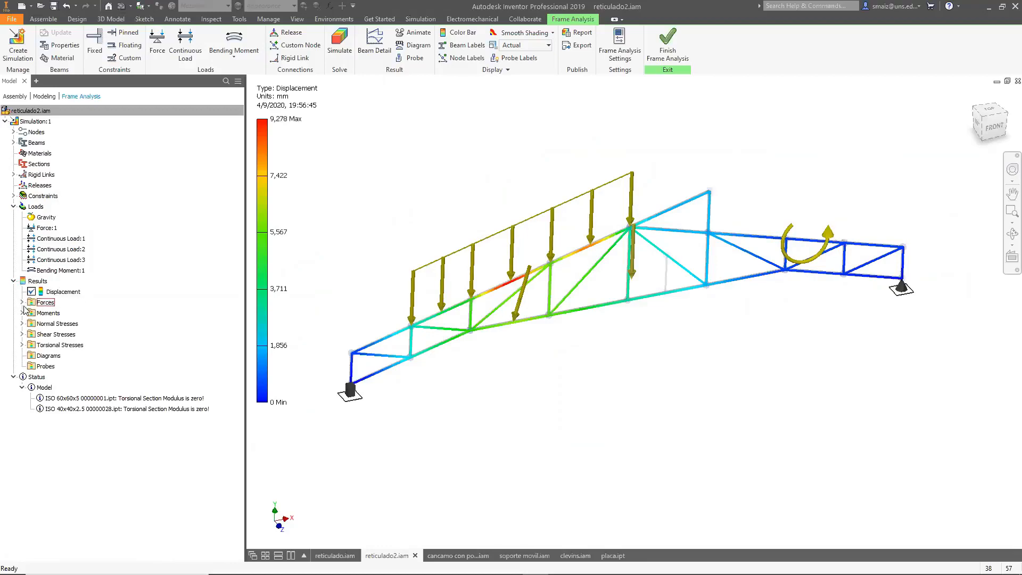
left_click(22, 302)
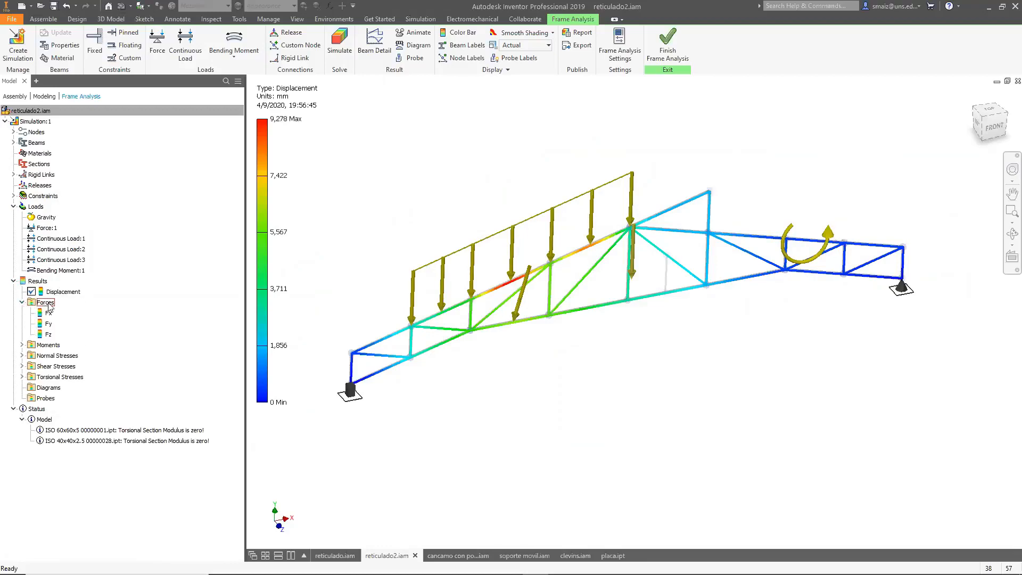
left_click(22, 345)
left_click(49, 356)
double_click(49, 356)
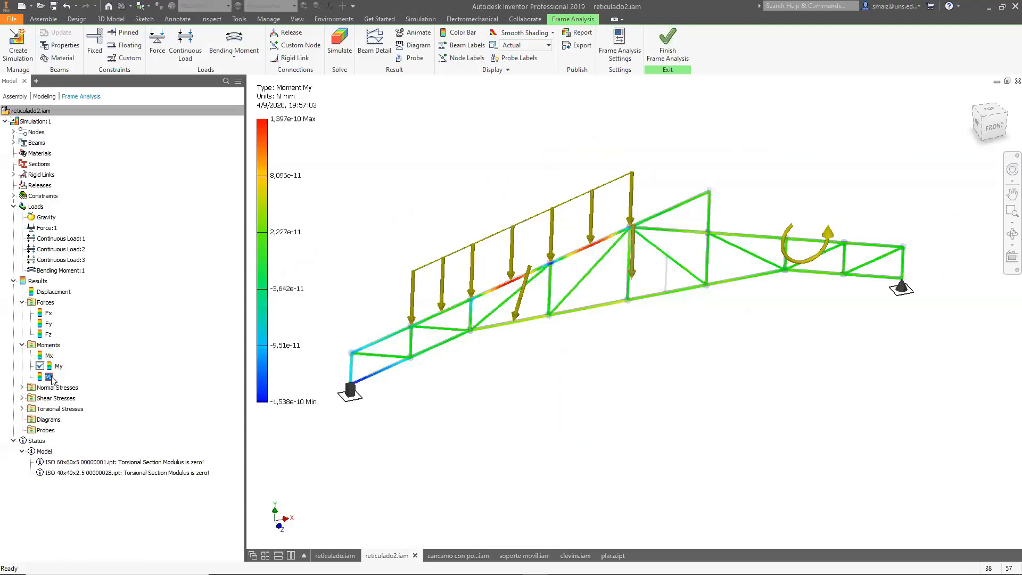
double_click(49, 377)
Display the normal stress plots Smax, Smin and Saxial.
left_click(20, 388)
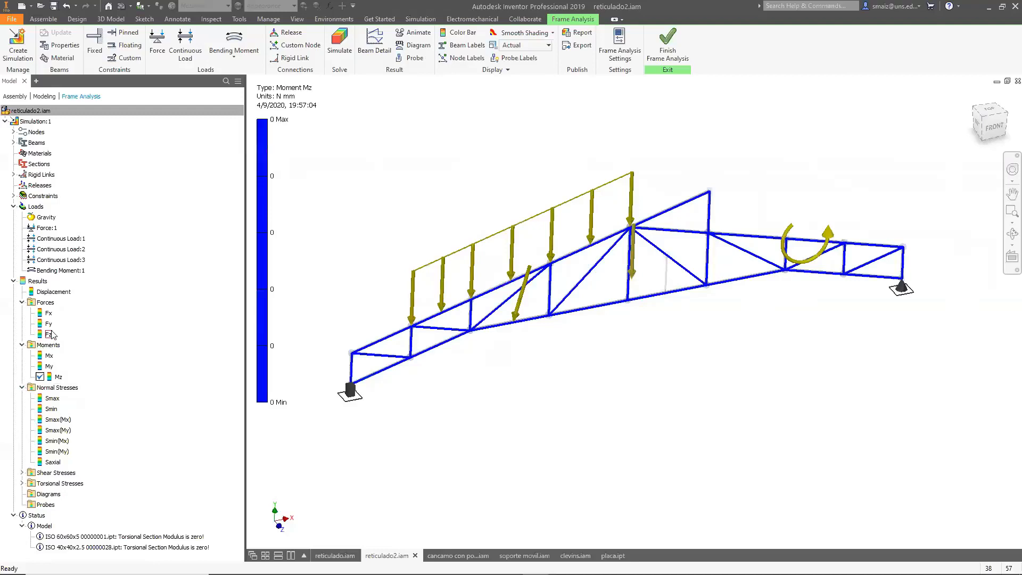
double_click(52, 398)
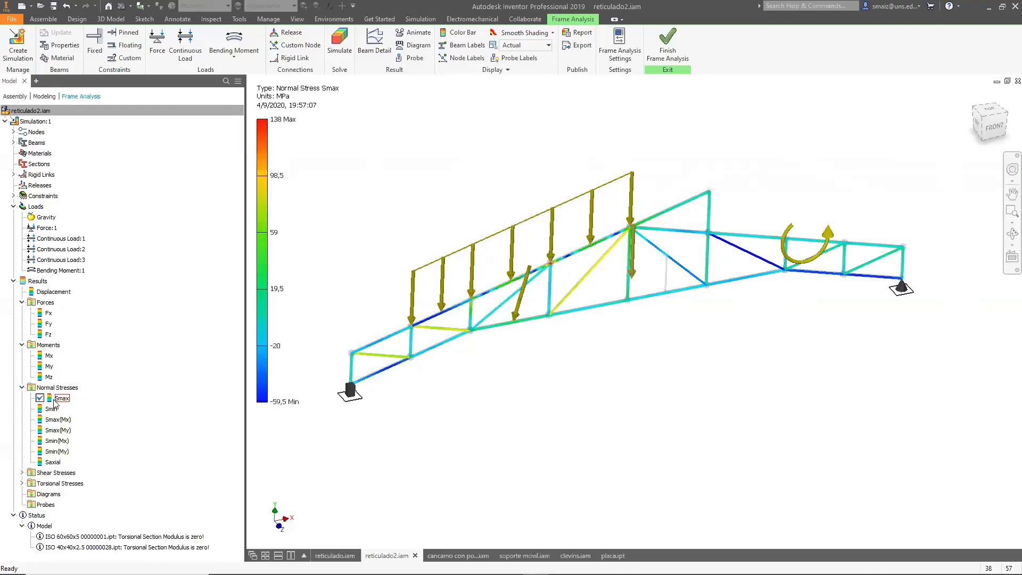
double_click(51, 409)
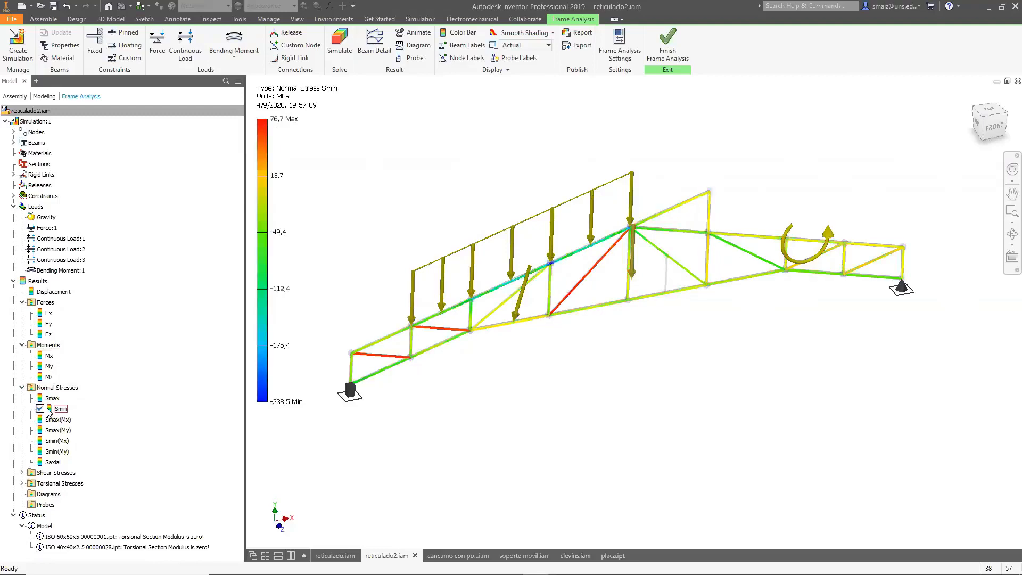
double_click(59, 462)
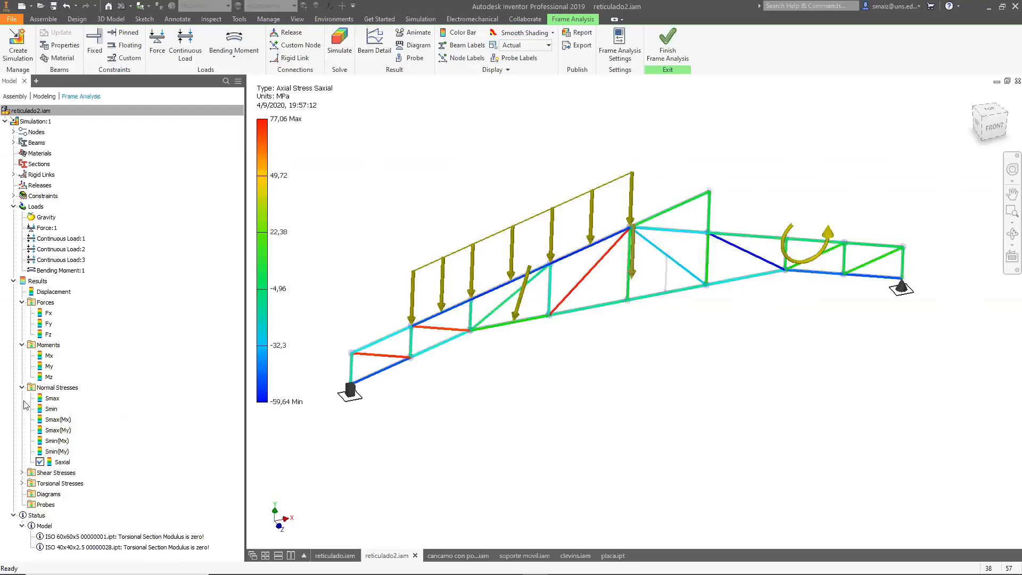
Display the shear stress Tx and Ty plots and the torsional stress T plot.
left_click(22, 473)
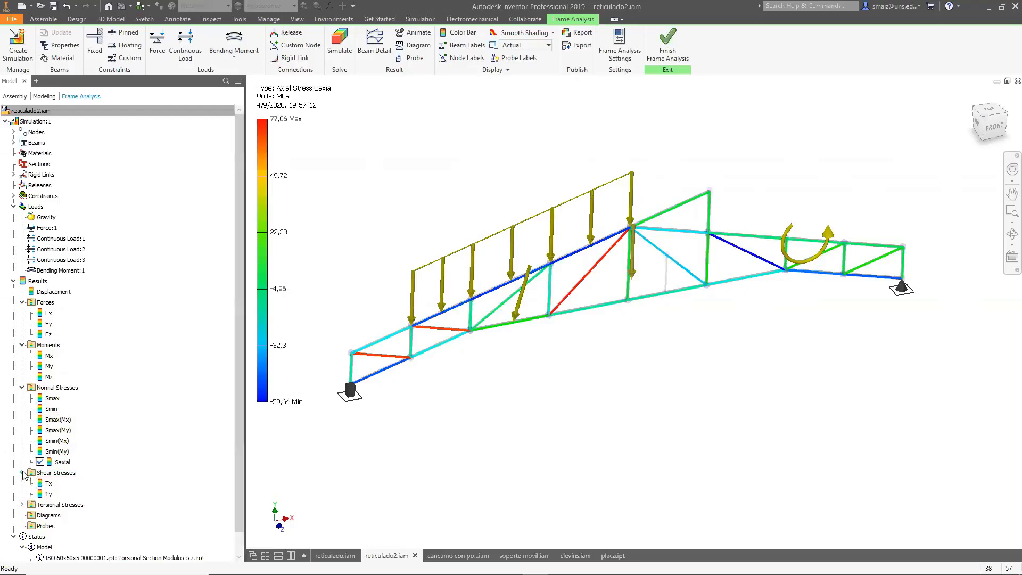
double_click(49, 484)
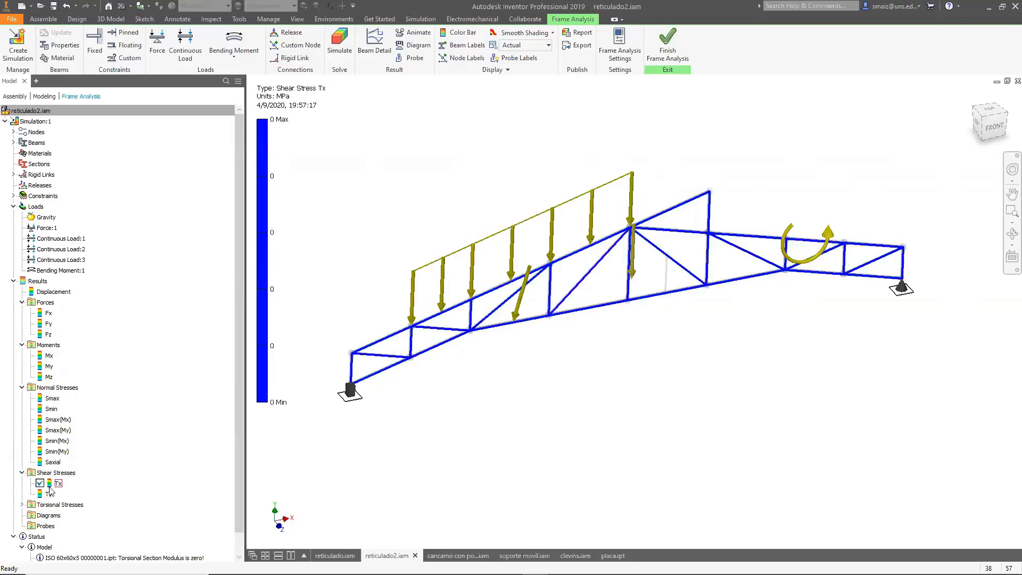
double_click(49, 495)
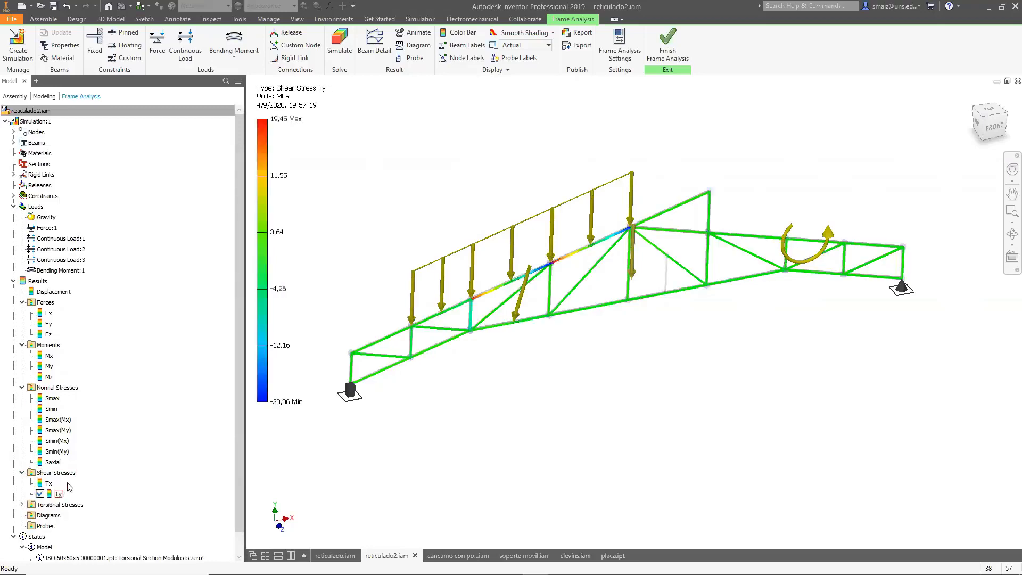
scroll(107, 382, "down", 1)
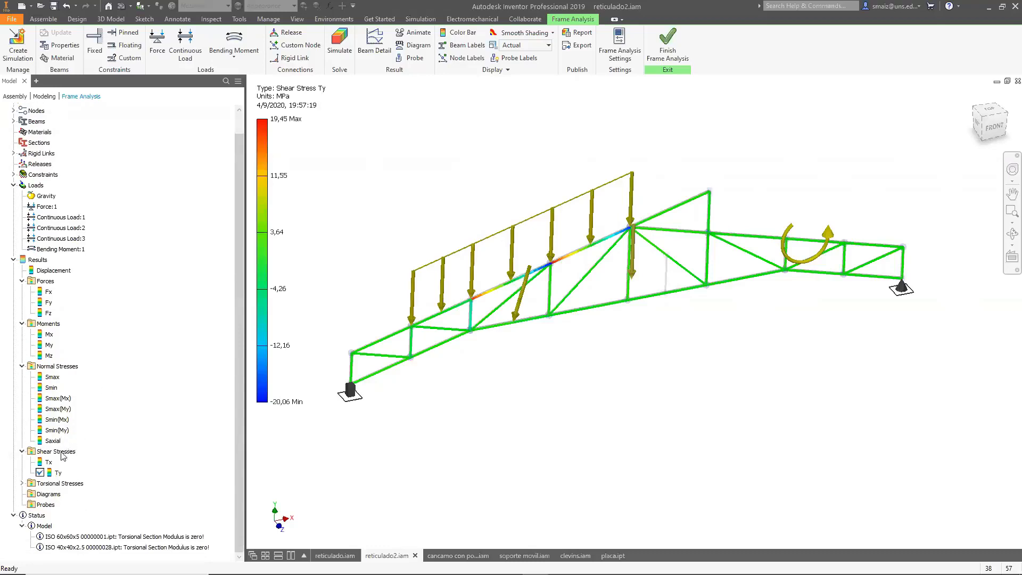
left_click(22, 483)
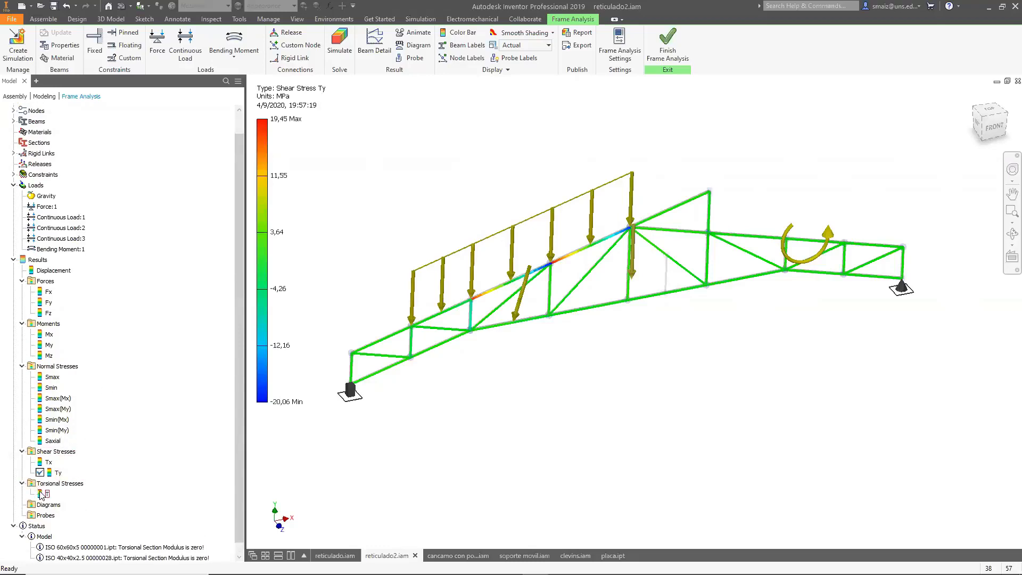
double_click(41, 494)
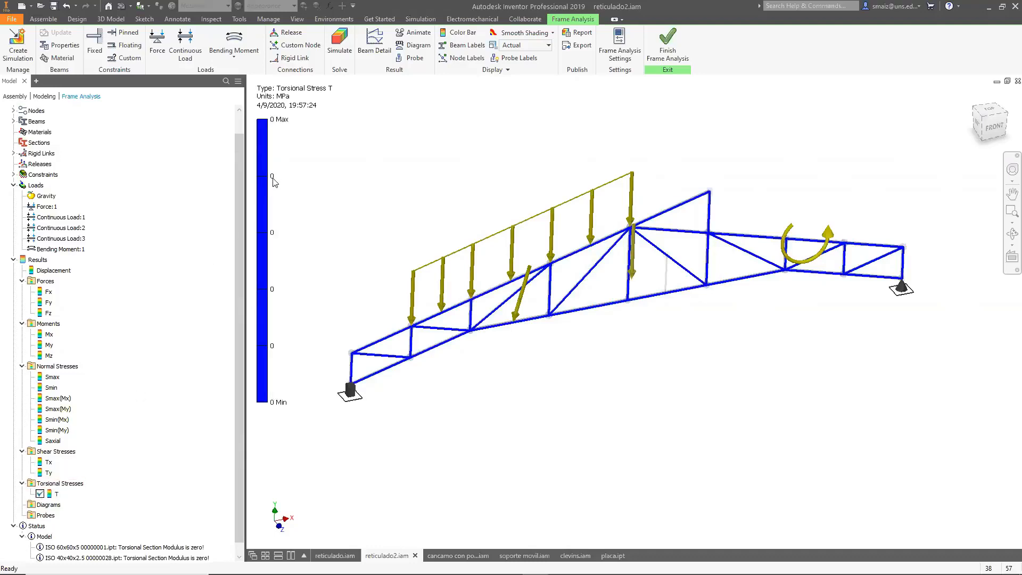
scroll(63, 408, "down", 1)
left_click(39, 495)
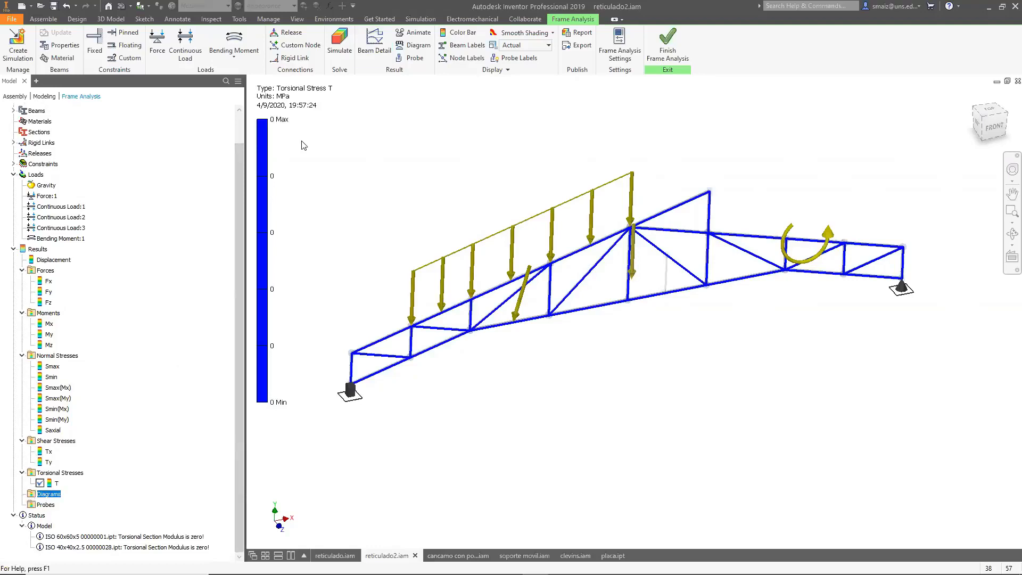
Open Beam Detail and select the upper-chord beam segment carrying the continuous load.
left_click(378, 53)
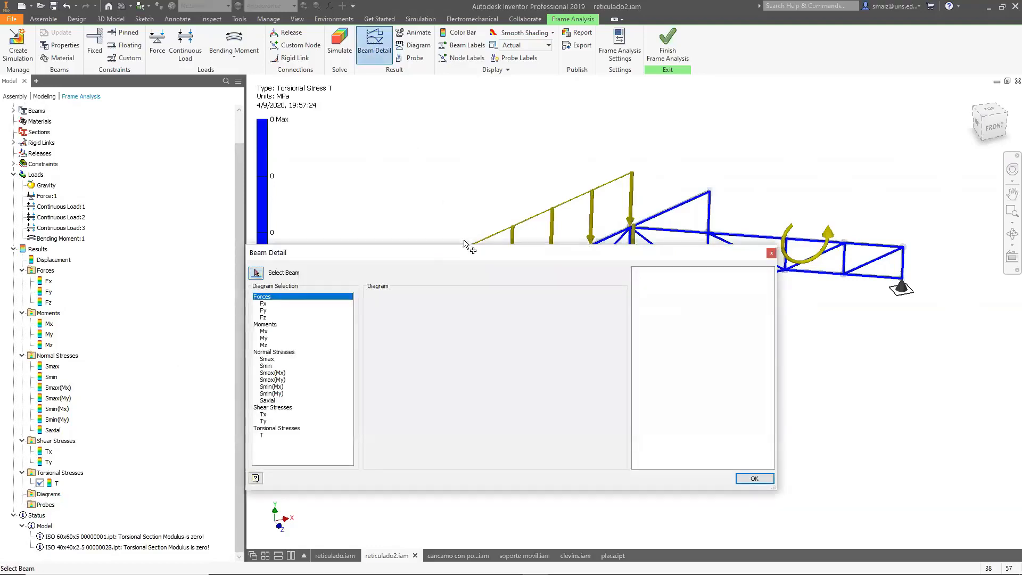
left_click_drag(485, 256, 367, 234)
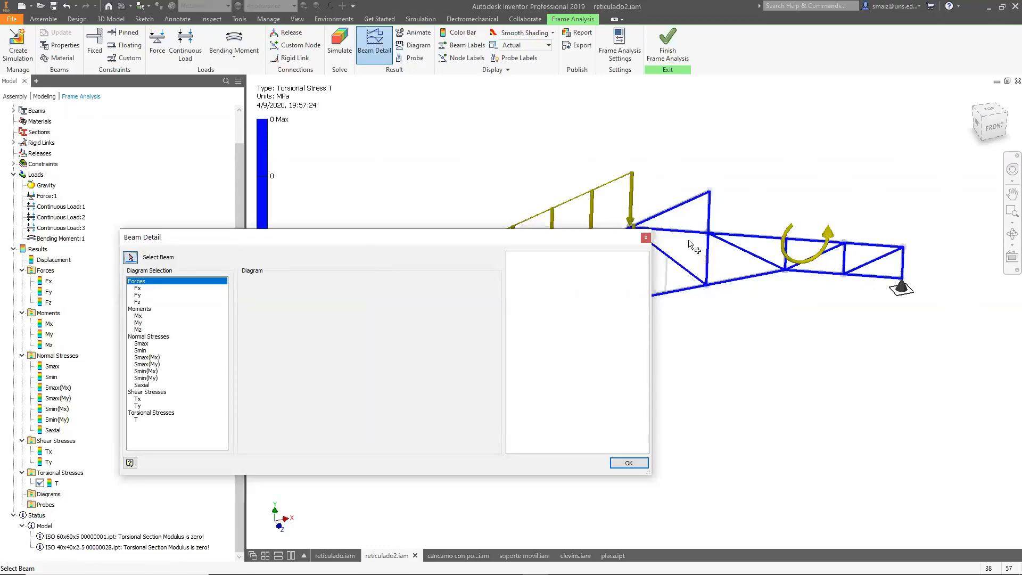
left_click(690, 234)
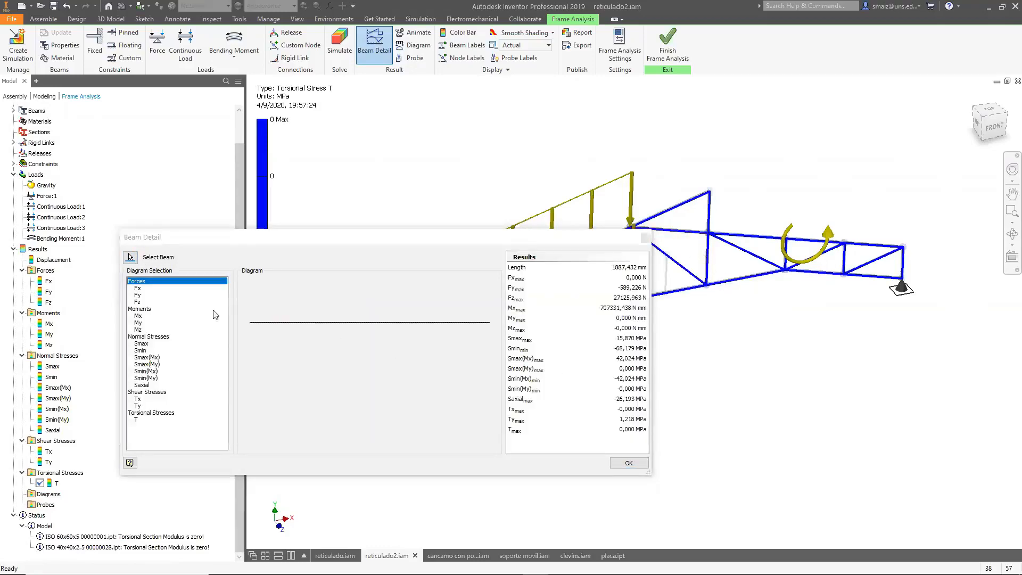
left_click(138, 289)
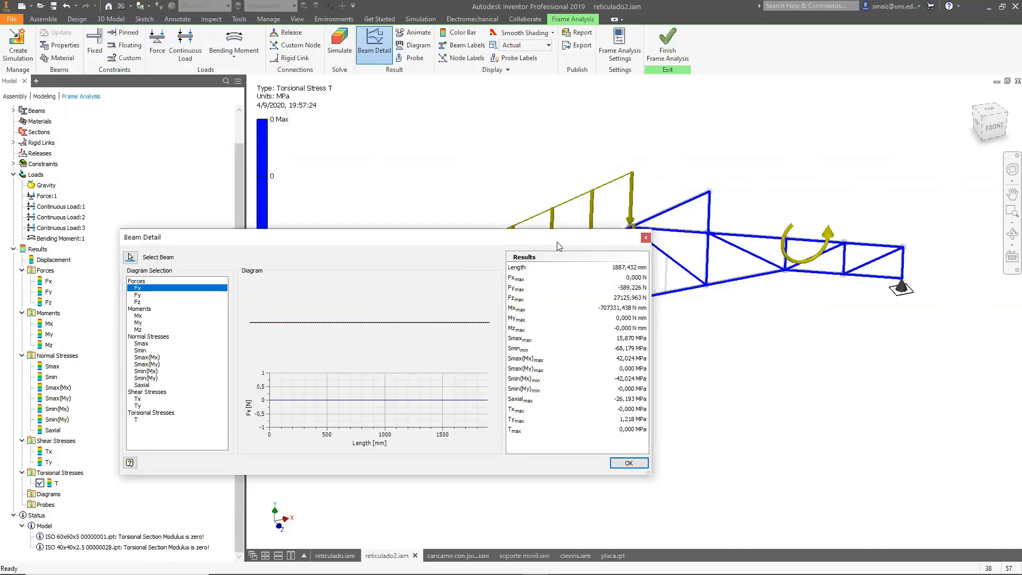
left_click_drag(557, 245, 682, 325)
left_click(155, 338)
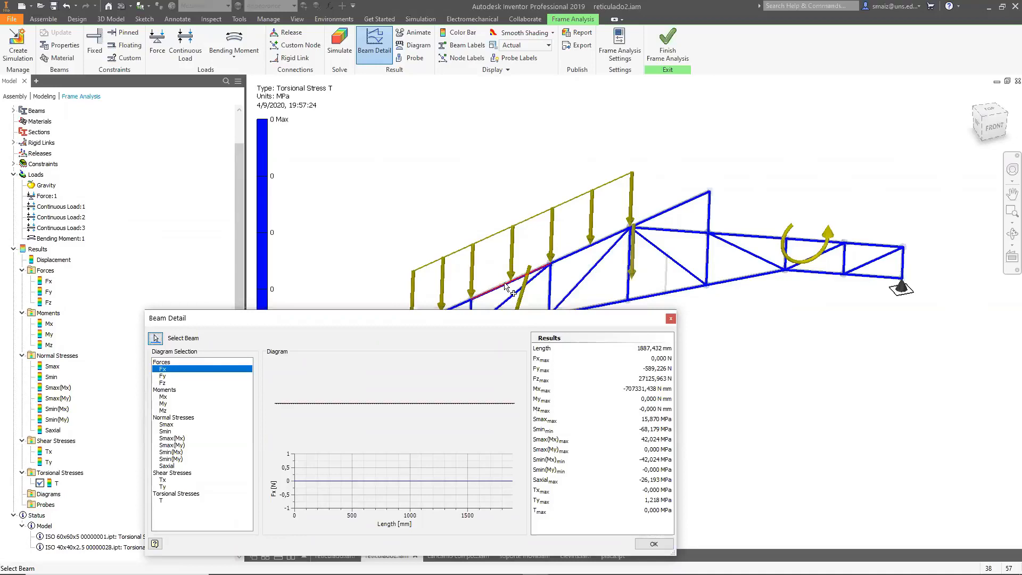
left_click(505, 287)
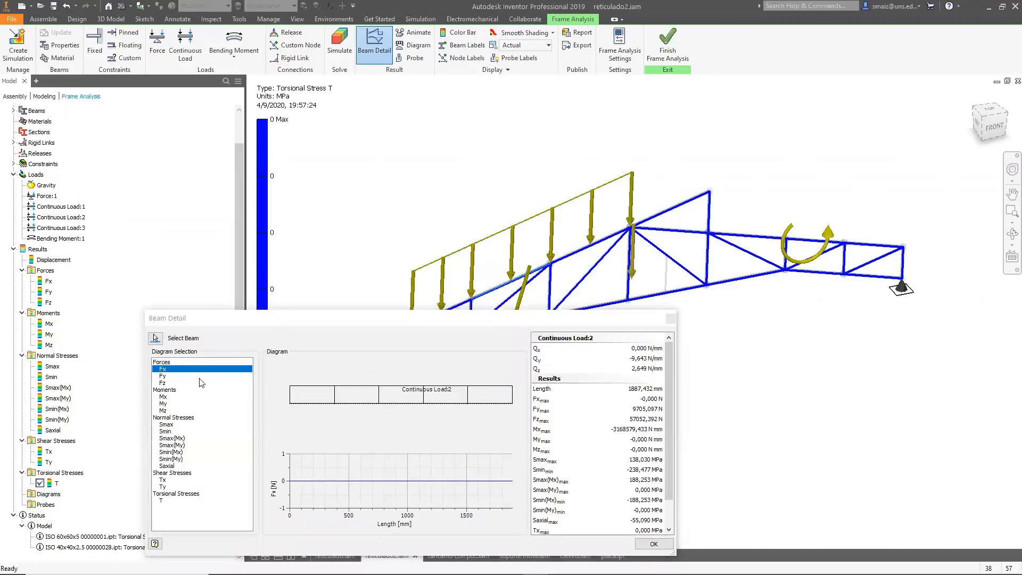
Review that beam's force, moment, normal and shear stress diagrams one by one, then close Beam Detail.
left_click(168, 376)
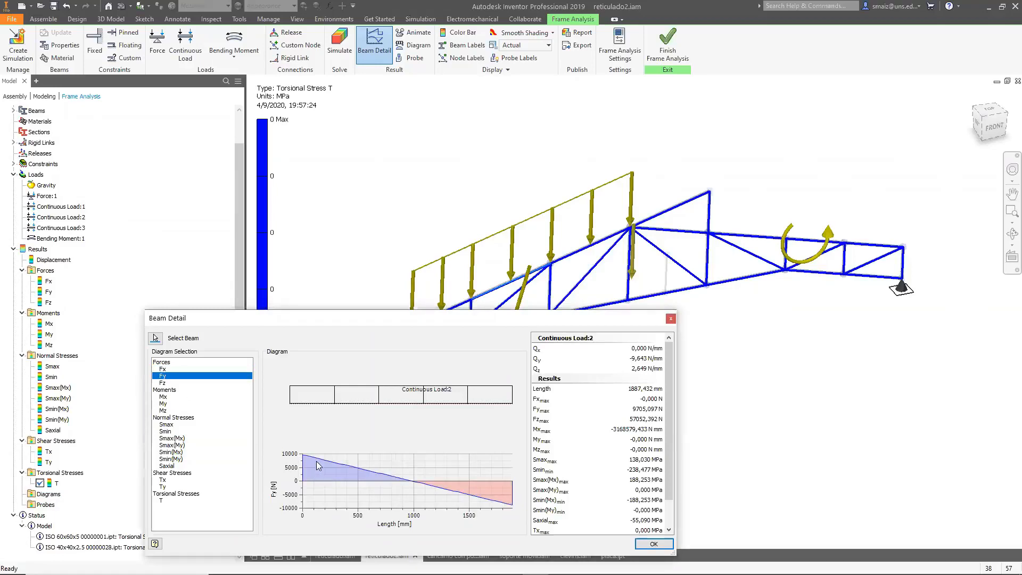
left_click(162, 383)
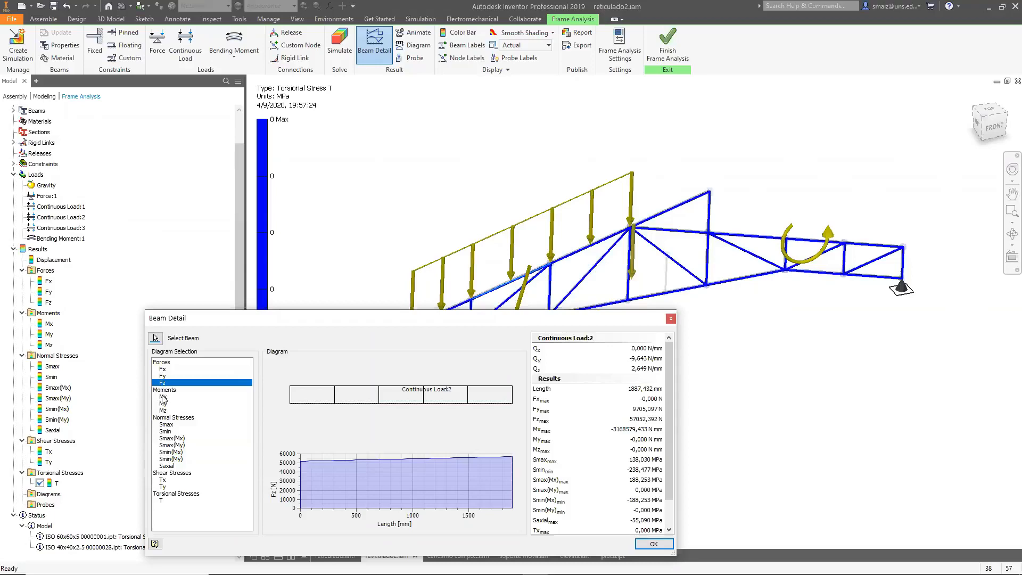
left_click(163, 399)
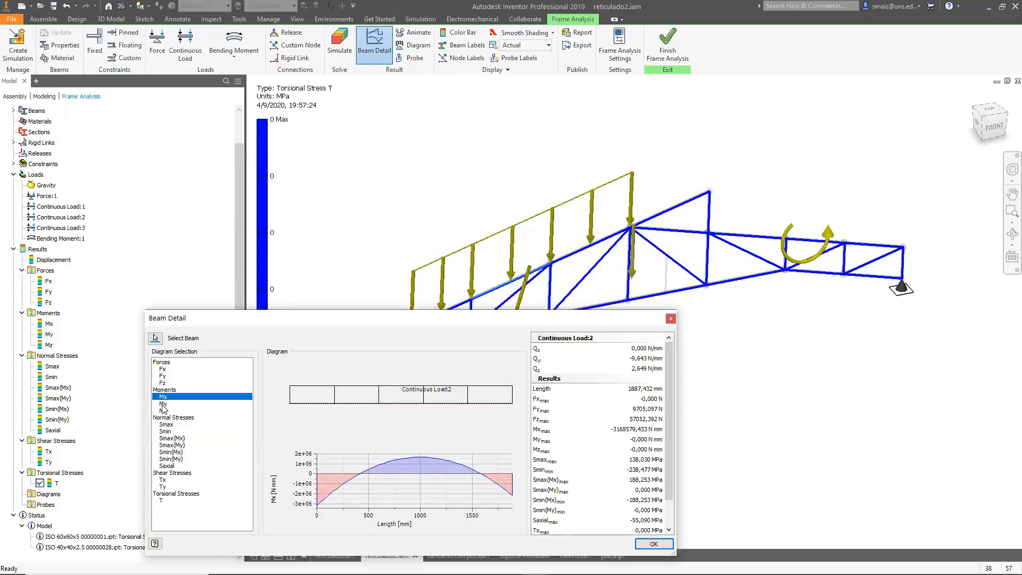
left_click(163, 404)
left_click(163, 411)
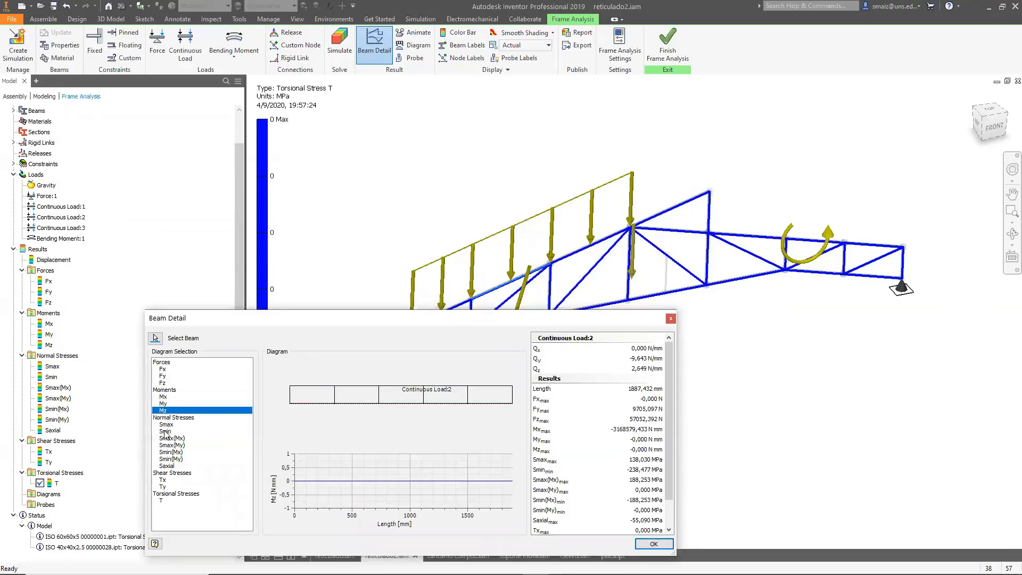
left_click(165, 425)
left_click(166, 431)
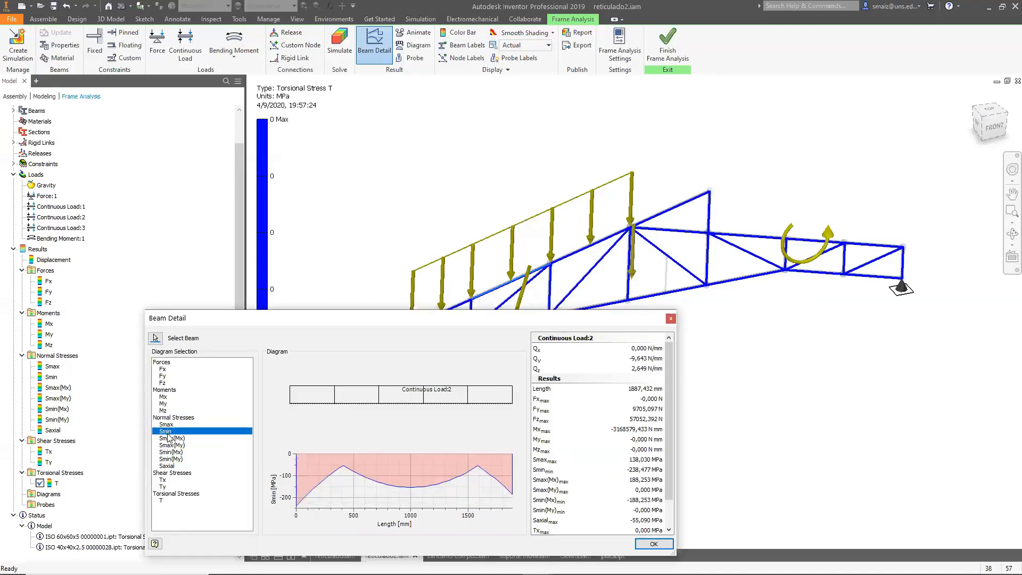
left_click(170, 438)
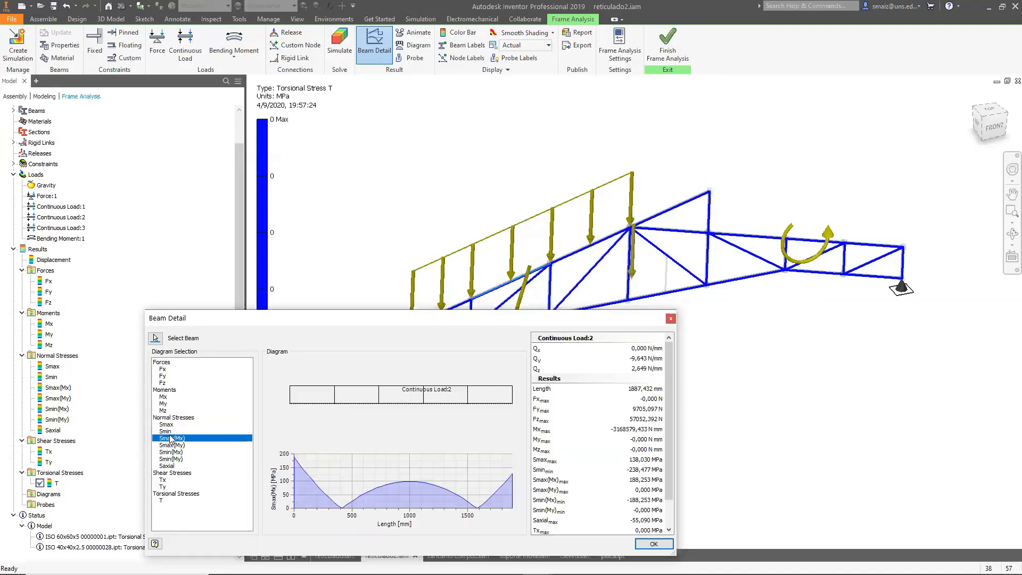
left_click(174, 467)
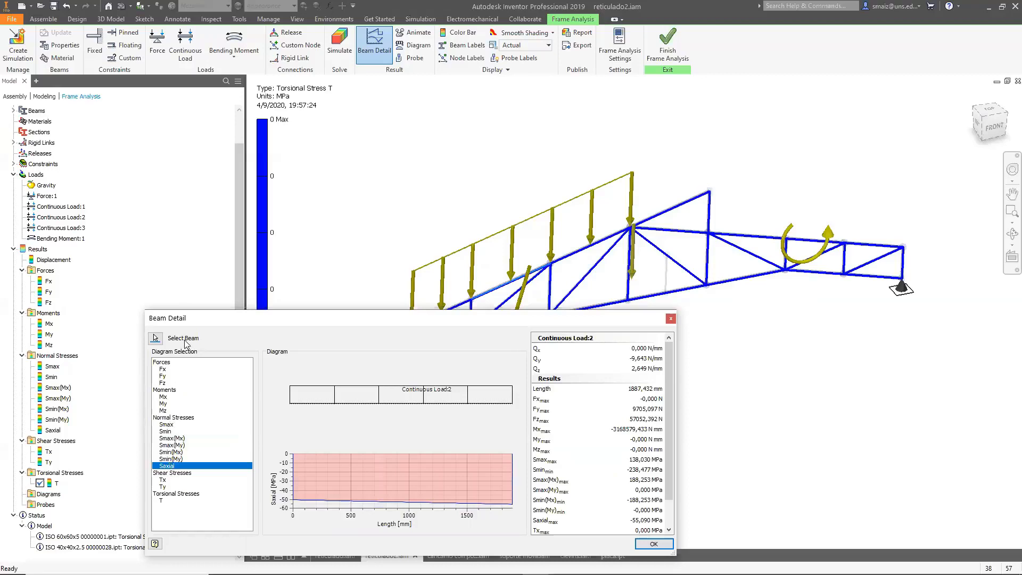
left_click(160, 480)
left_click(162, 487)
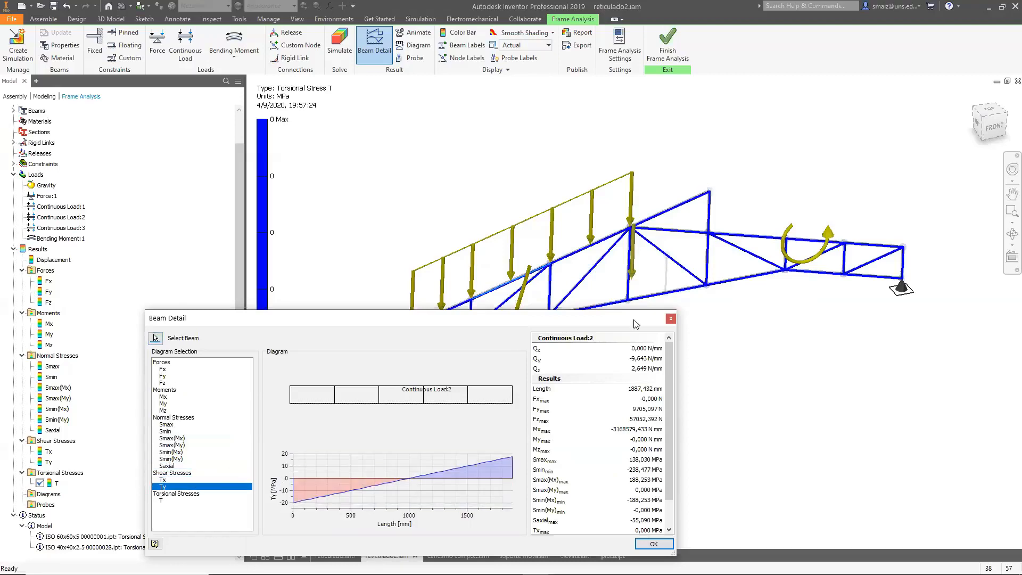
left_click(670, 319)
Open Diagram, restrict it to the selected upper-chord beam carrying the continuous load, and show its Fy force diagram.
left_click(418, 46)
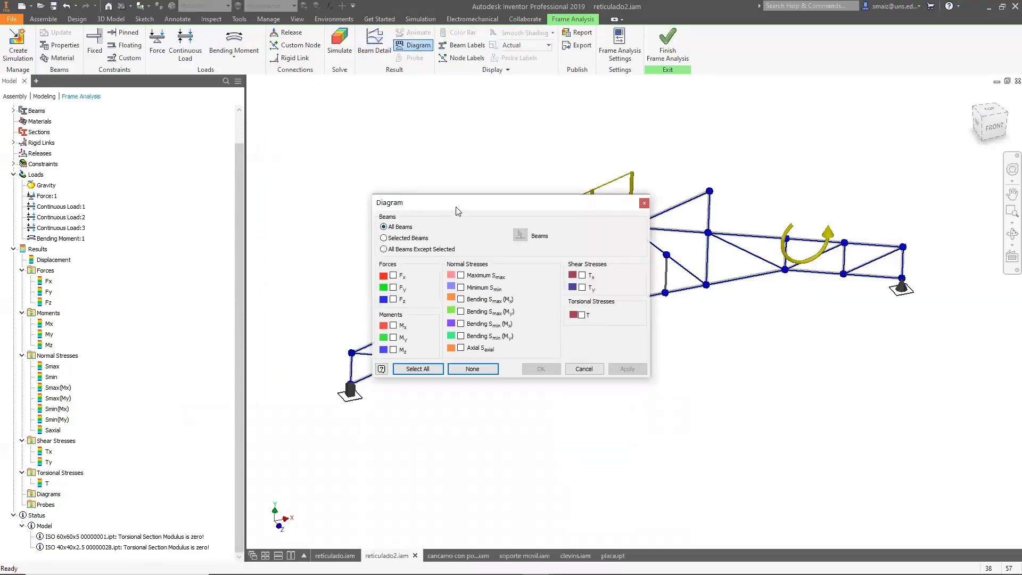
left_click_drag(452, 208, 178, 121)
left_click(109, 150)
left_click(246, 148)
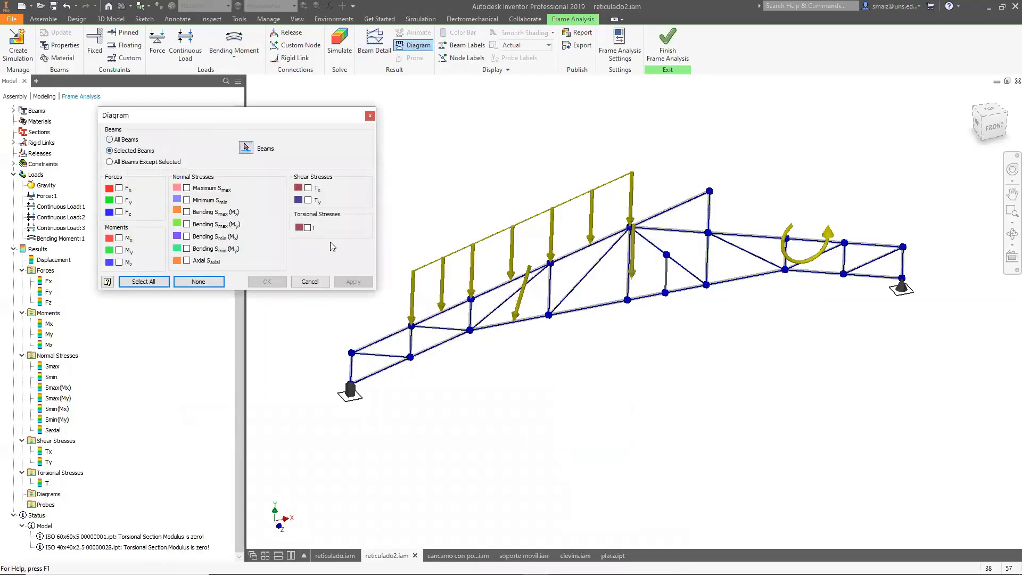
left_click(590, 245)
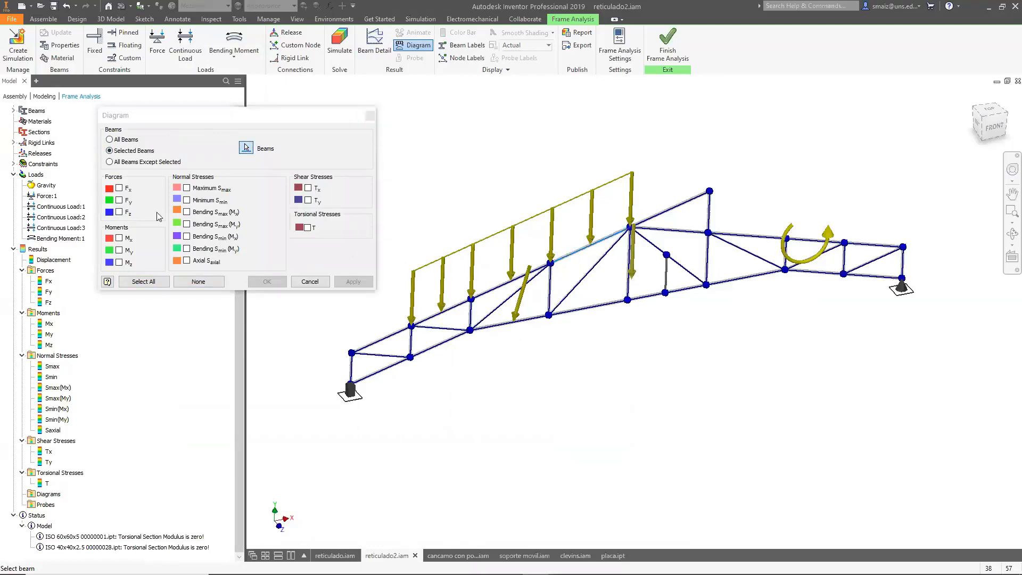
left_click(120, 200)
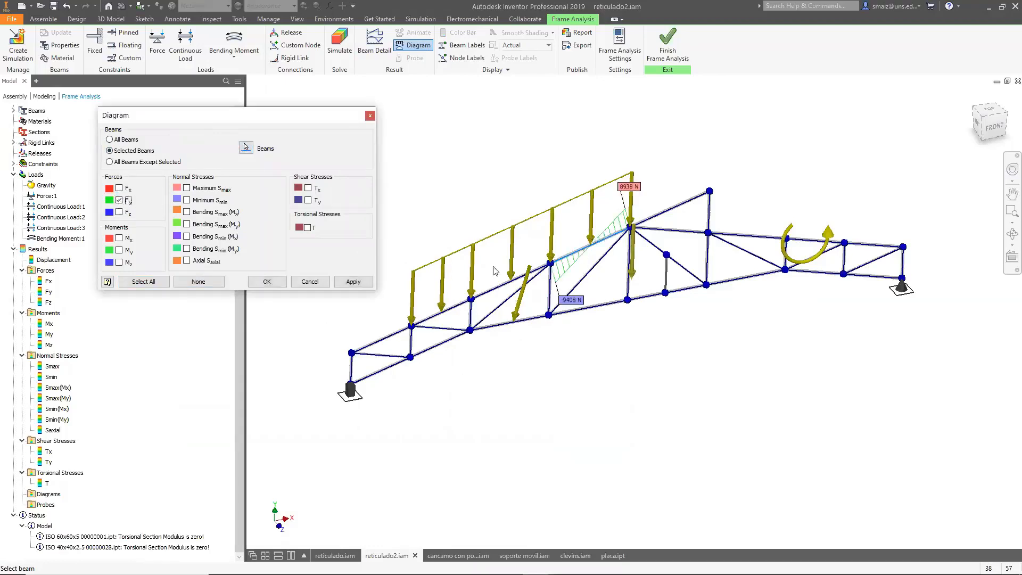
scroll(595, 252, "up", 5)
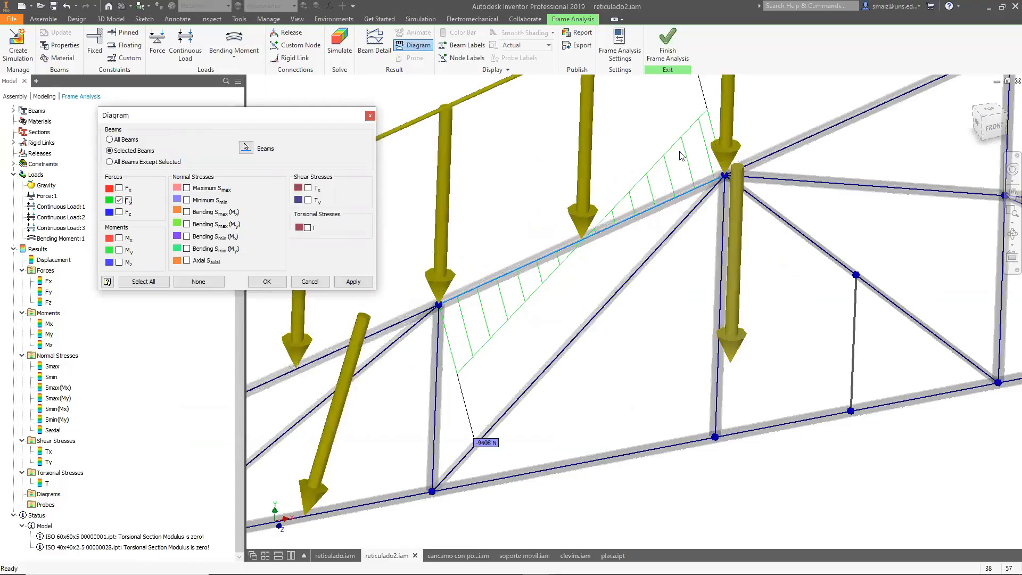
scroll(517, 343, "down", 5)
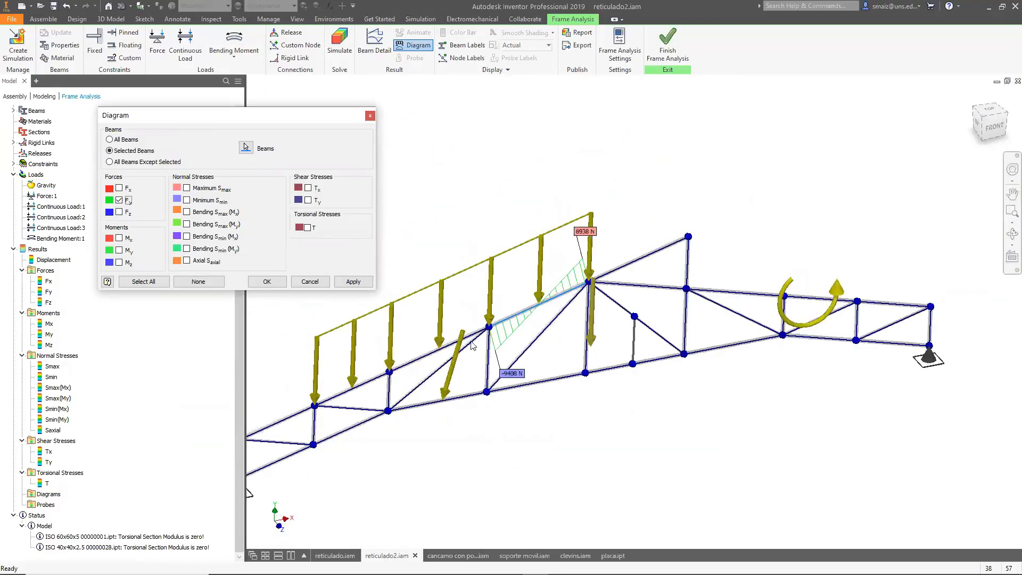
Switch the Fy force diagram to all beams and inspect it across the truss.
left_click(109, 139)
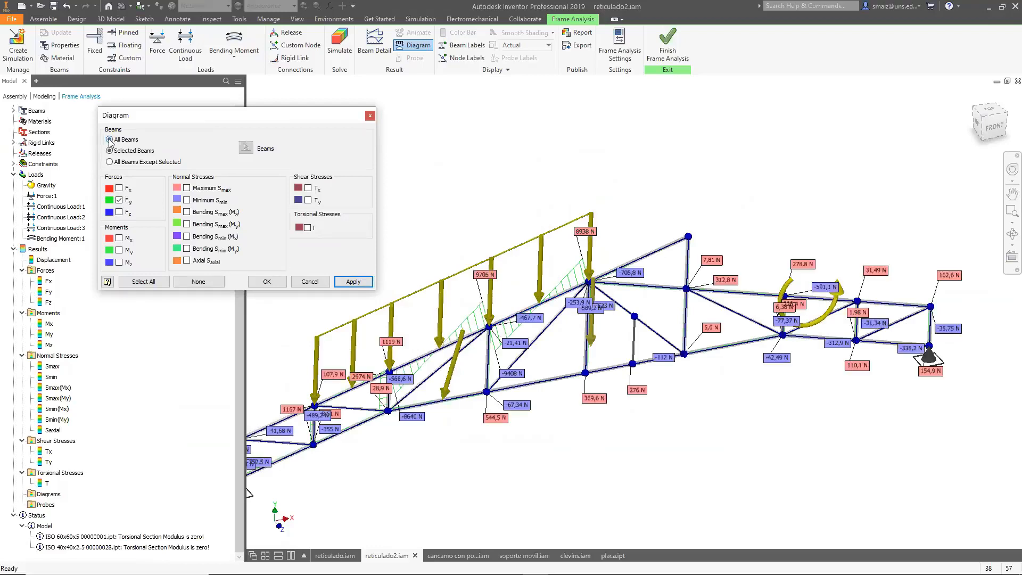
scroll(765, 264, "down", 3)
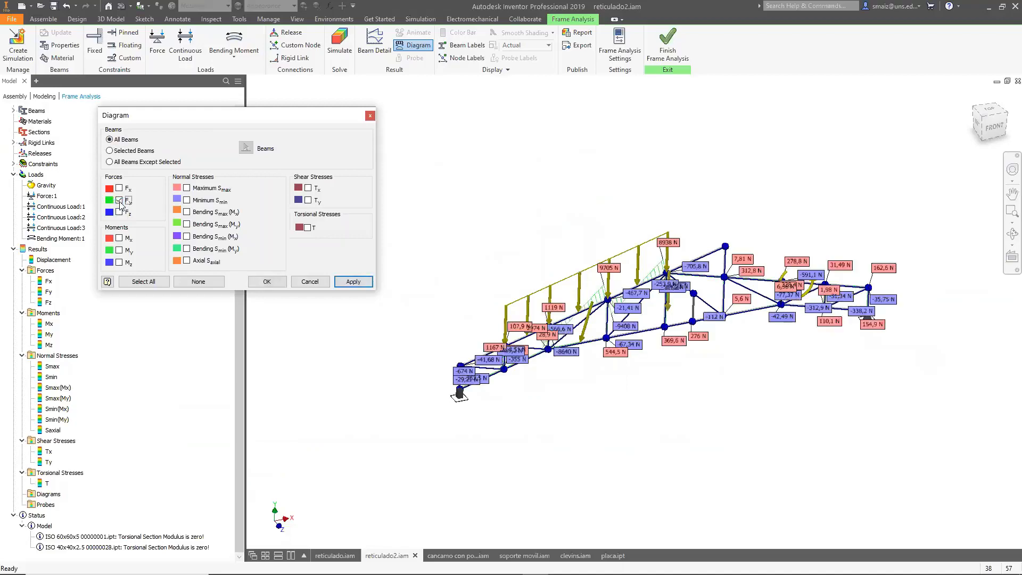
scroll(590, 311, "up", 5)
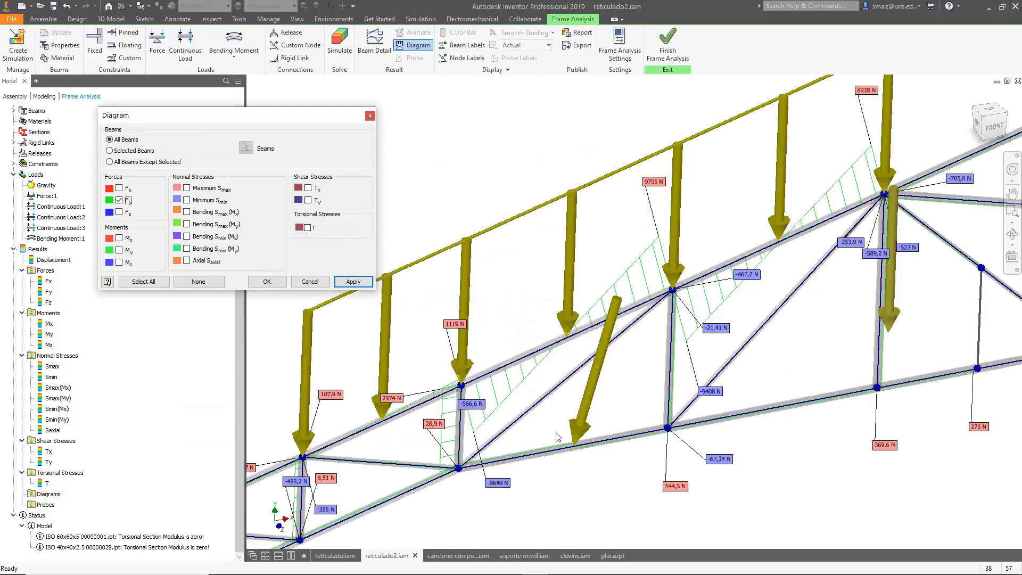
scroll(533, 473, "up", 2)
scroll(672, 430, "up", 4)
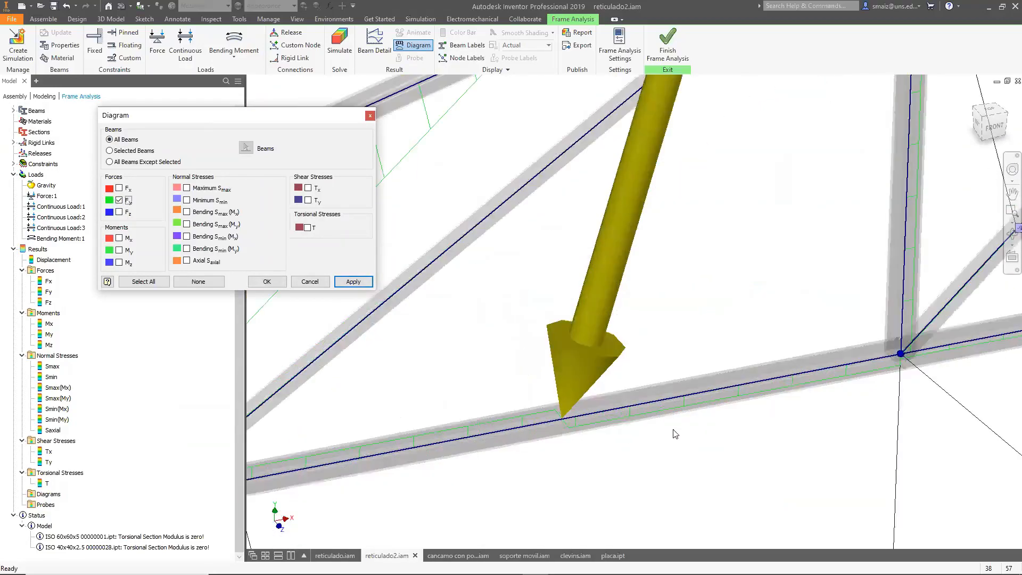
scroll(670, 430, "down", 5)
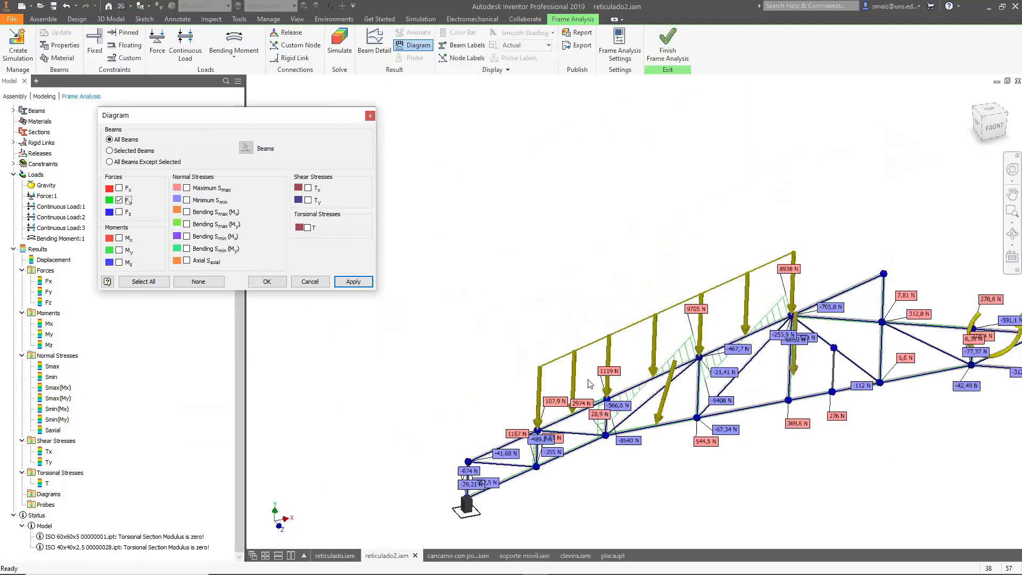
scroll(493, 346, "down", 2)
scroll(630, 369, "up", 3)
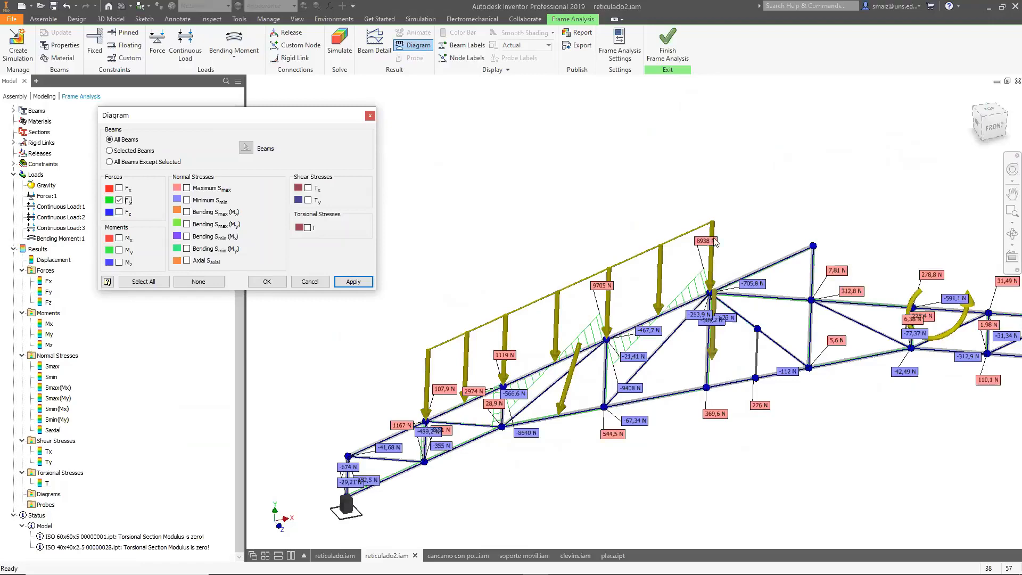
Hide the Fy diagram and show the My moment diagram, replacing it with Mz.
left_click(119, 200)
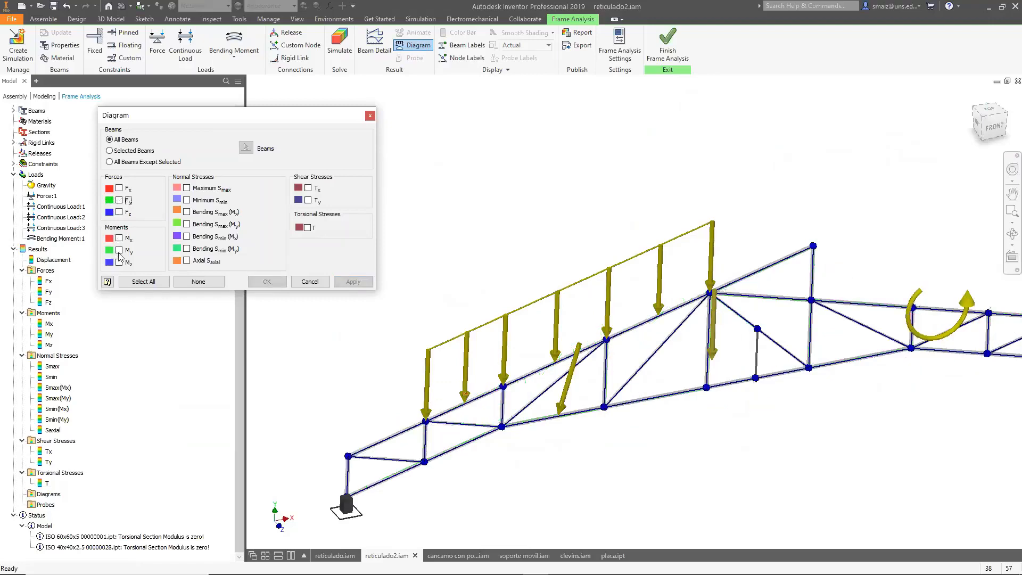
left_click(120, 251)
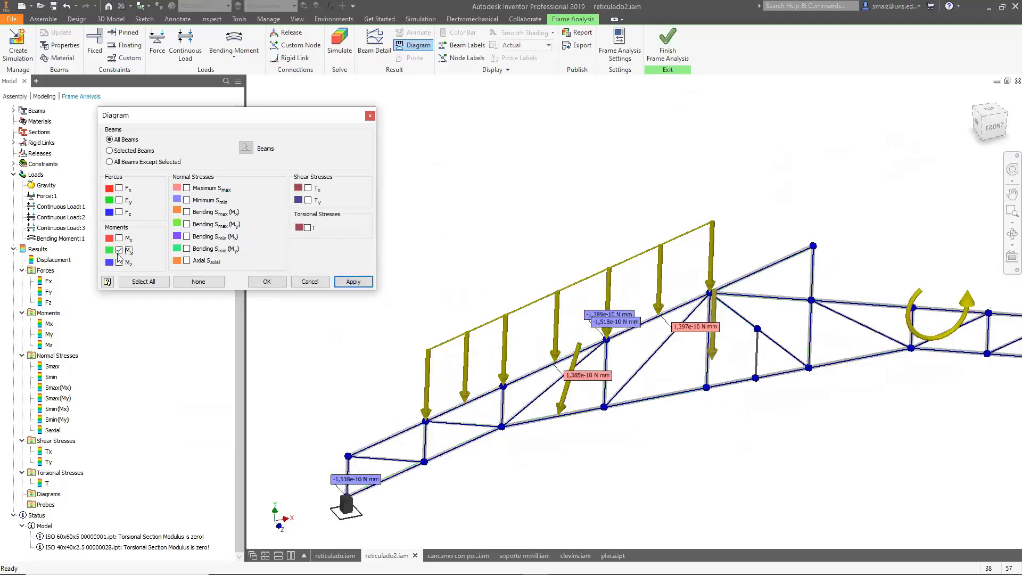
left_click(119, 251)
left_click(120, 263)
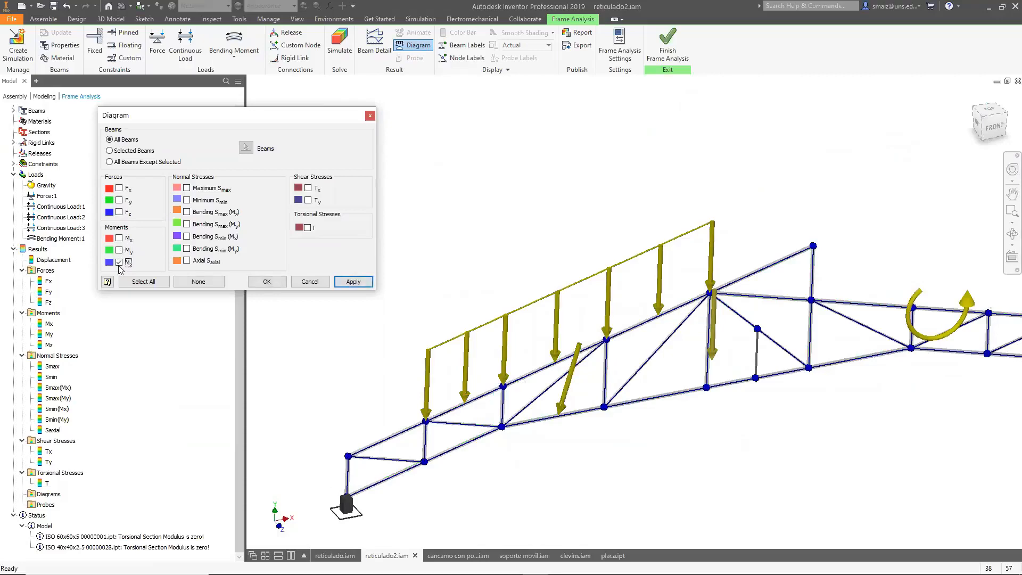
Display the Mx moment diagram on all beams, inspect it along the truss, and clear it.
left_click(120, 238)
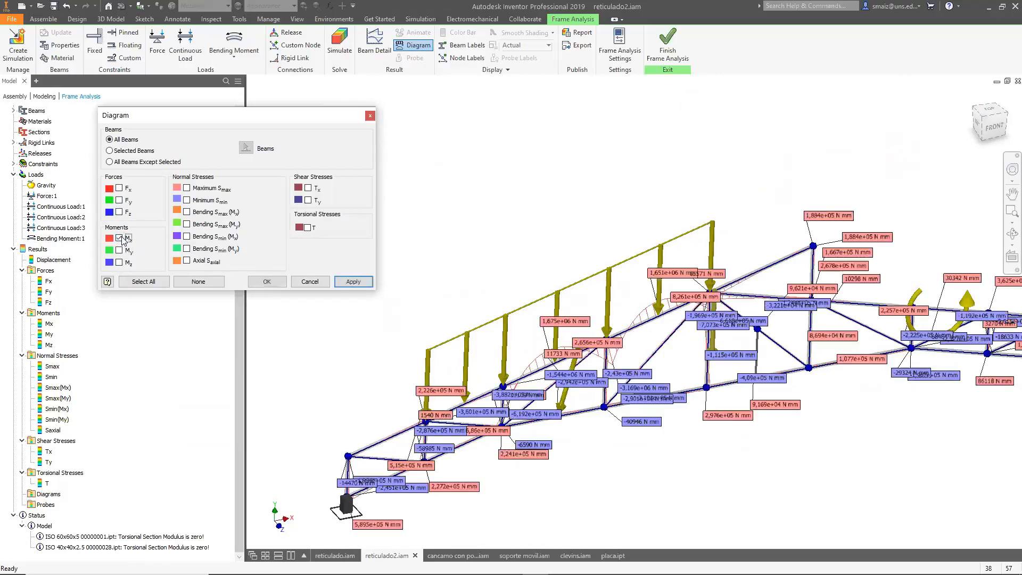
scroll(668, 355, "down", 5)
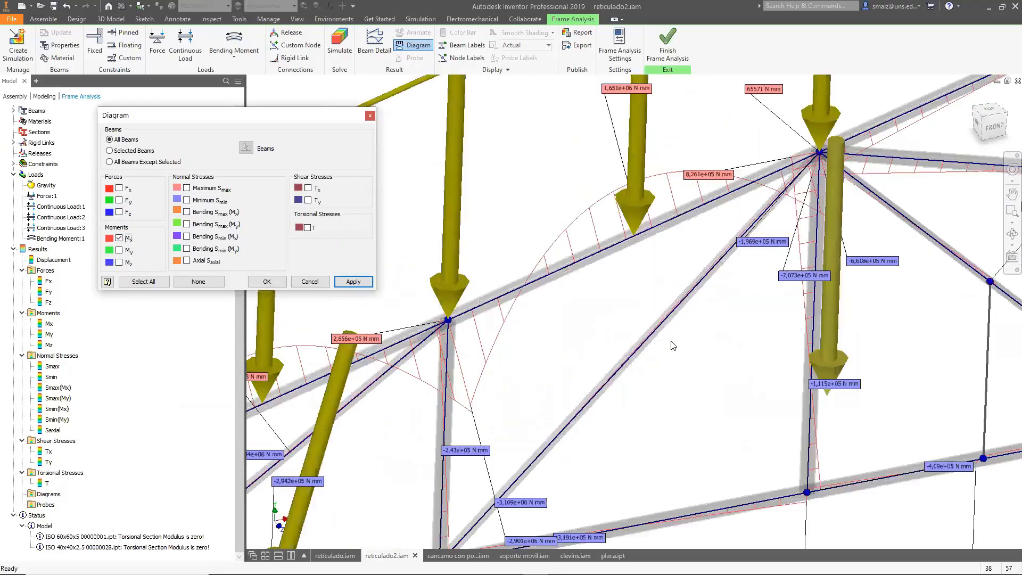
scroll(673, 346, "up", 8)
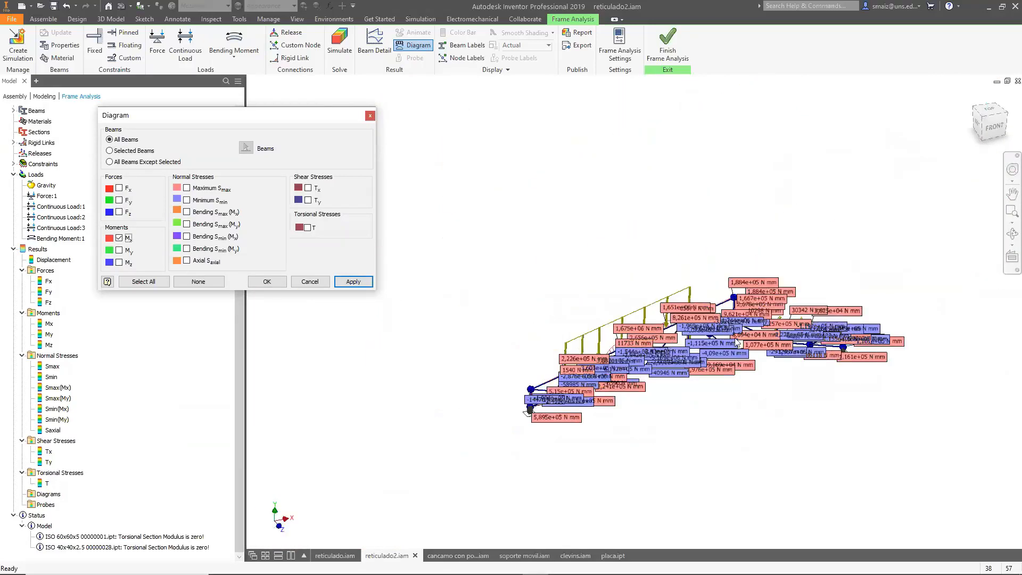
scroll(817, 335, "down", 4)
scroll(818, 346, "down", 1)
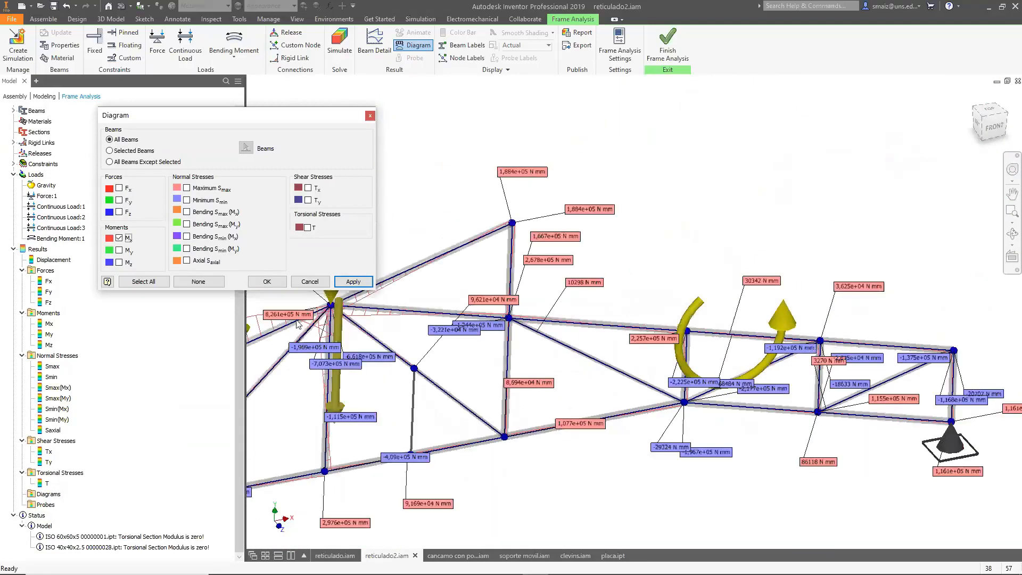
left_click(119, 238)
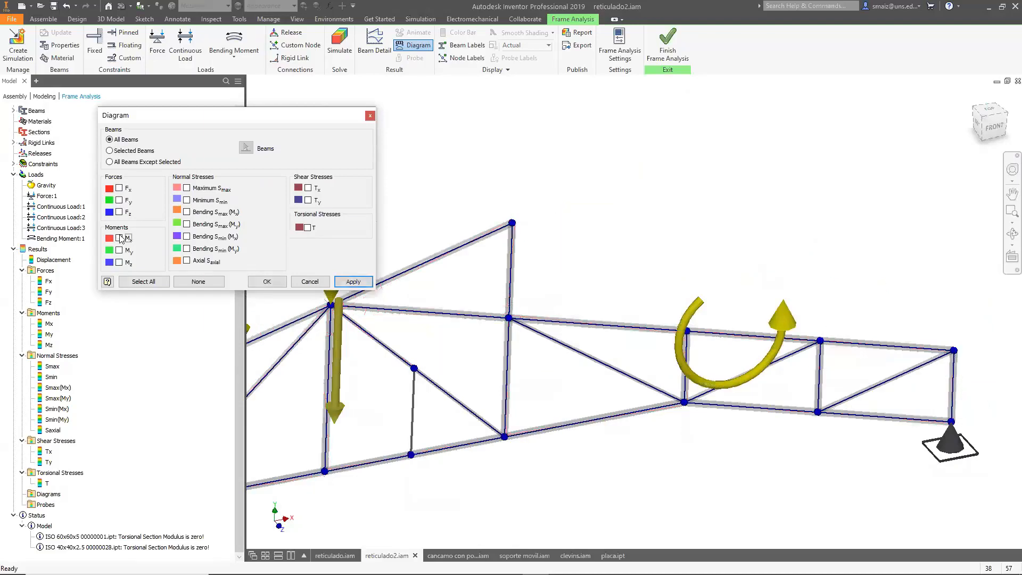
Toggle the Maximum Smax stress diagram on and off and close the Diagram dialog.
left_click(186, 188)
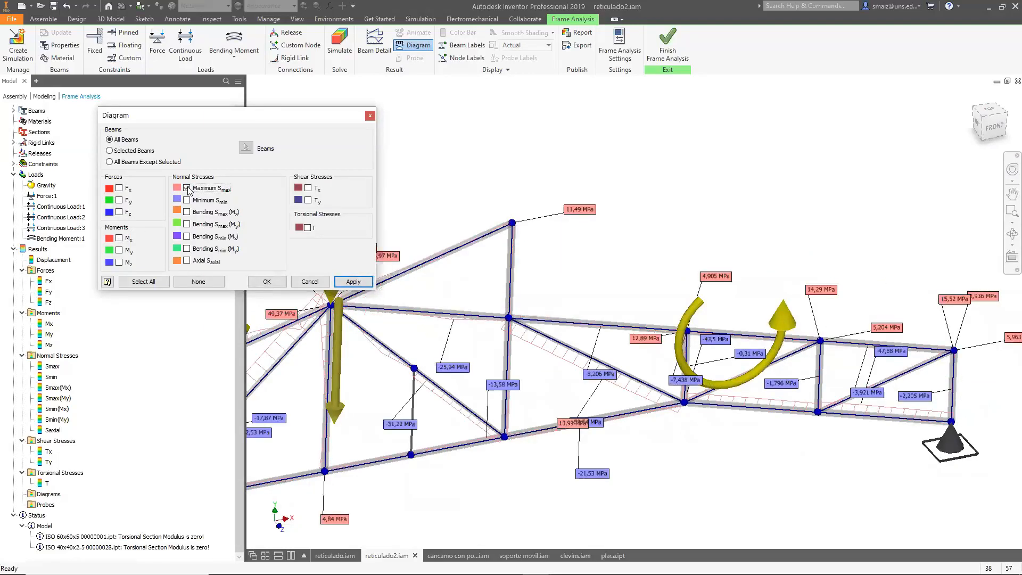
left_click(186, 188)
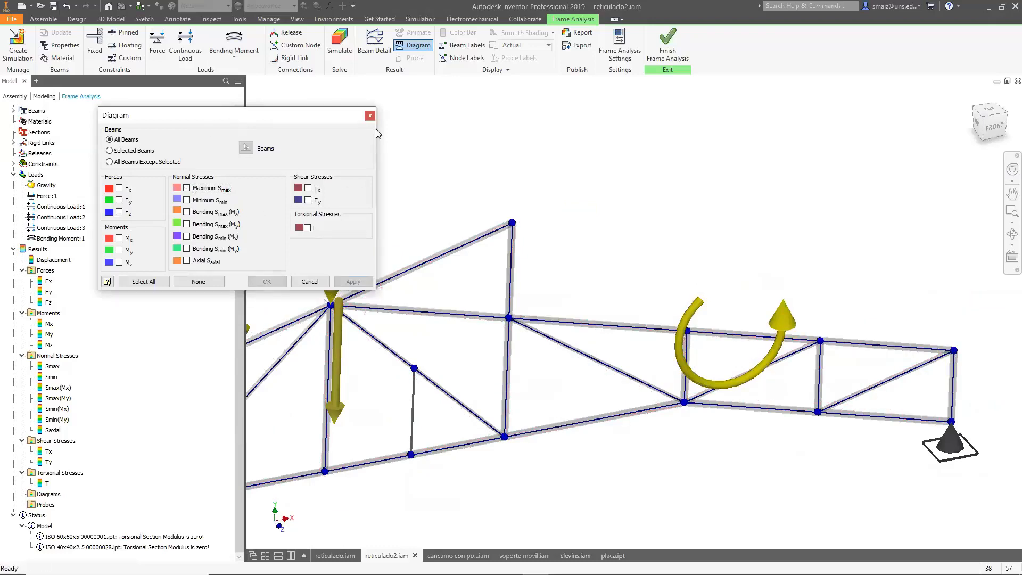
left_click(371, 115)
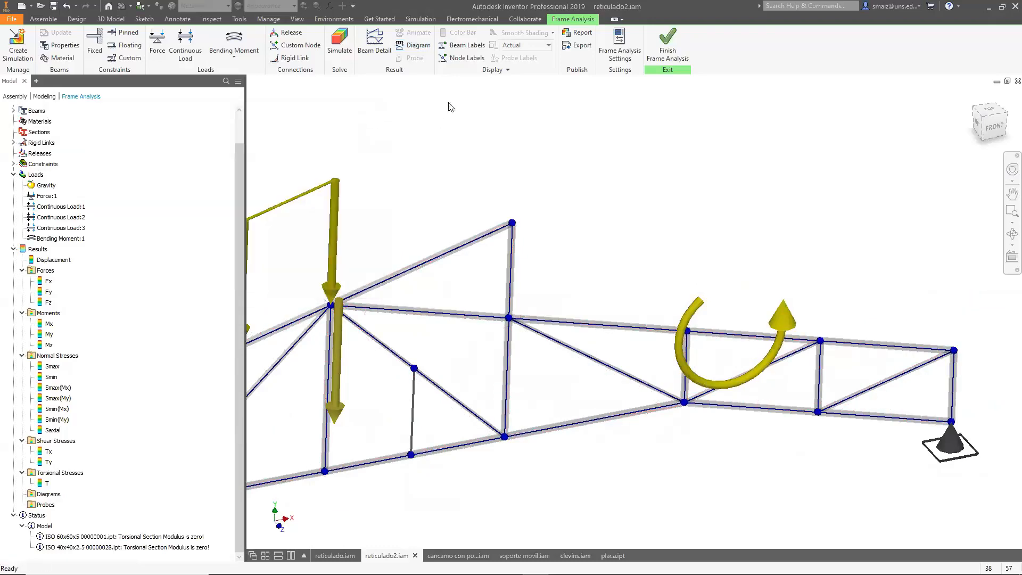
Turn on beam labels and zoom in to read the beam numbers.
scroll(495, 133, "down", 5)
left_click(465, 47)
scroll(447, 201, "up", 4)
scroll(447, 201, "up", 6)
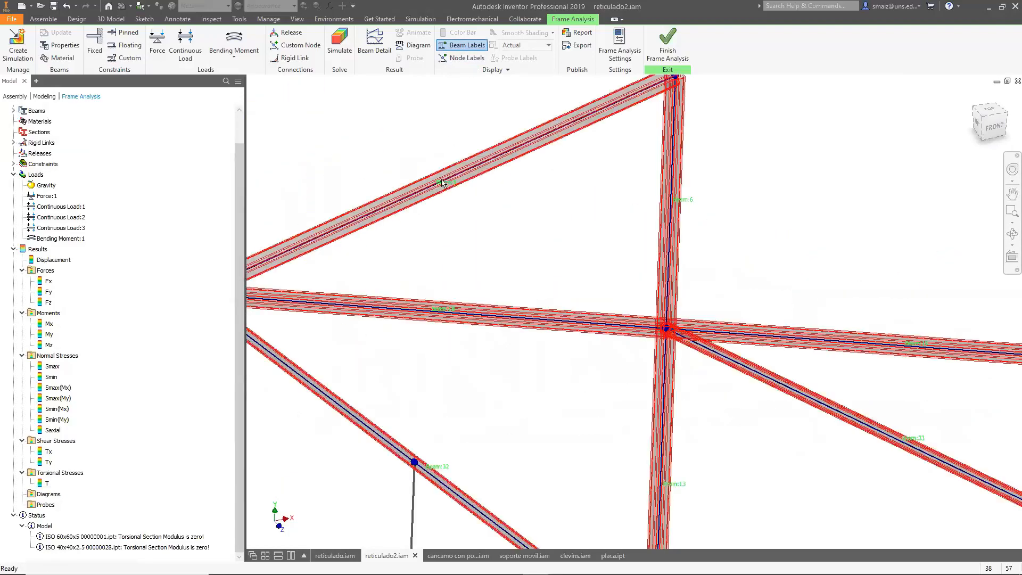
Switch to node labels and view the node numbers across the truss.
left_click(462, 57)
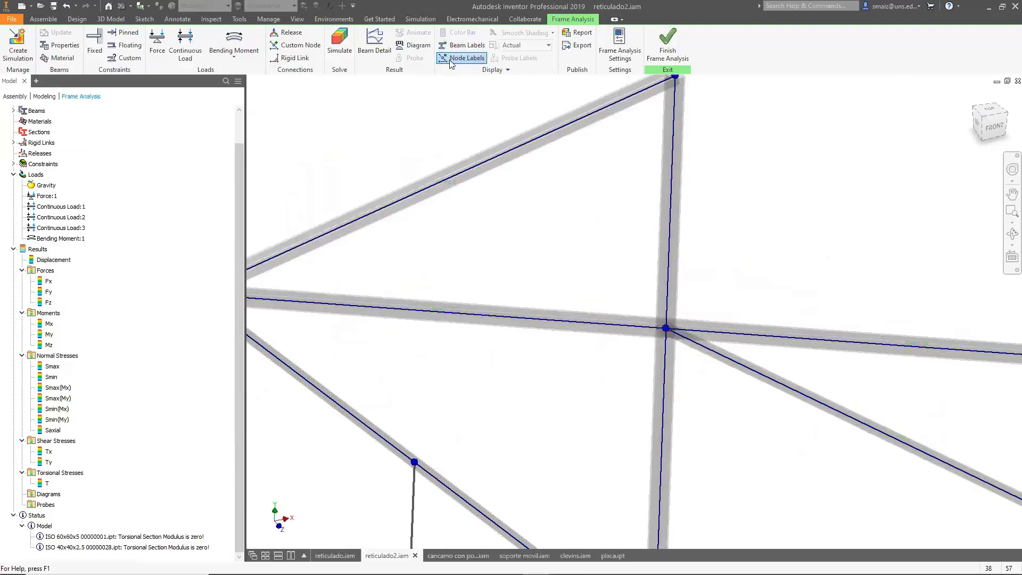
scroll(584, 176, "down", 8)
scroll(584, 175, "up", 8)
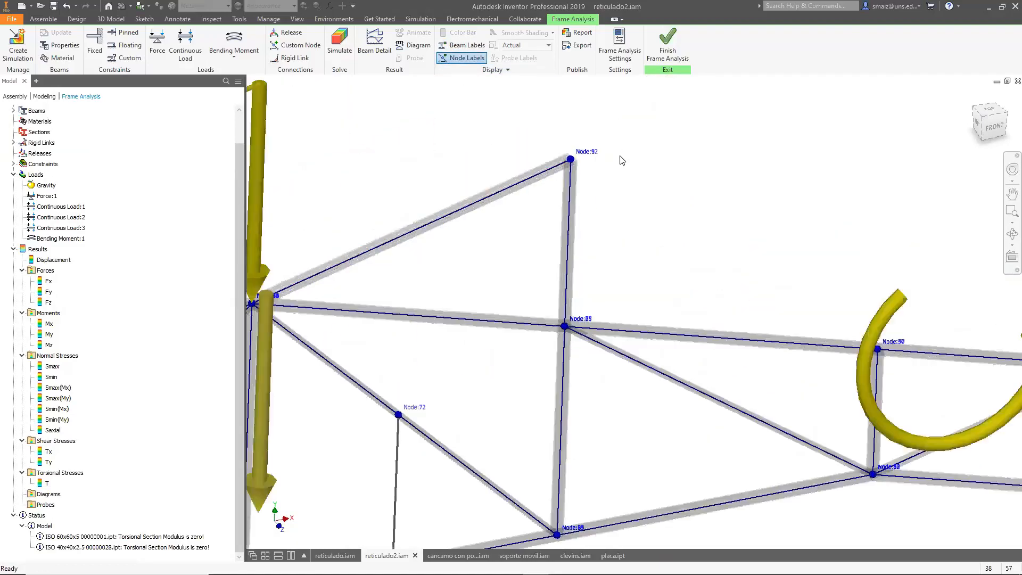
scroll(547, 169, "down", 8)
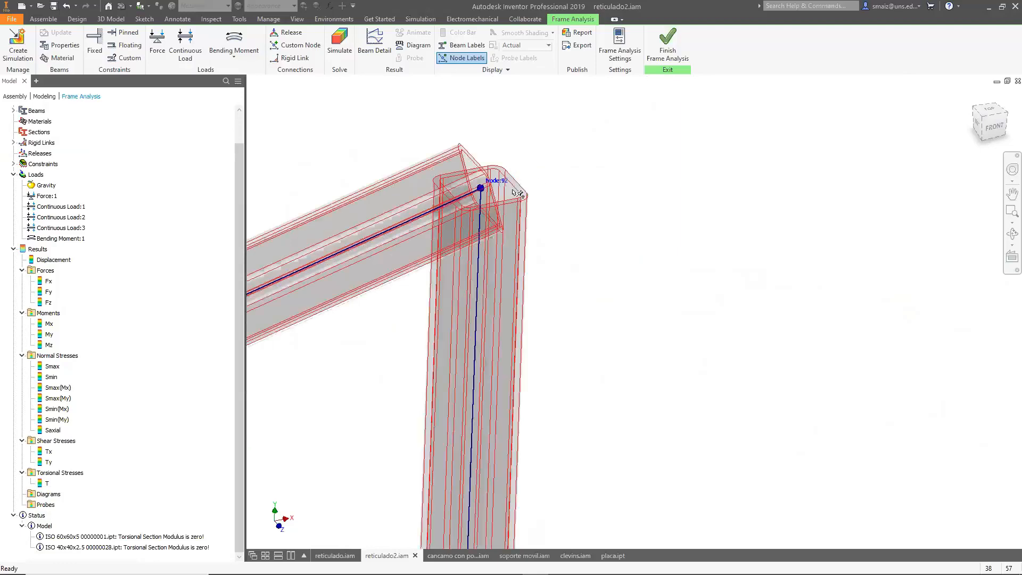
scroll(509, 259, "down", 5)
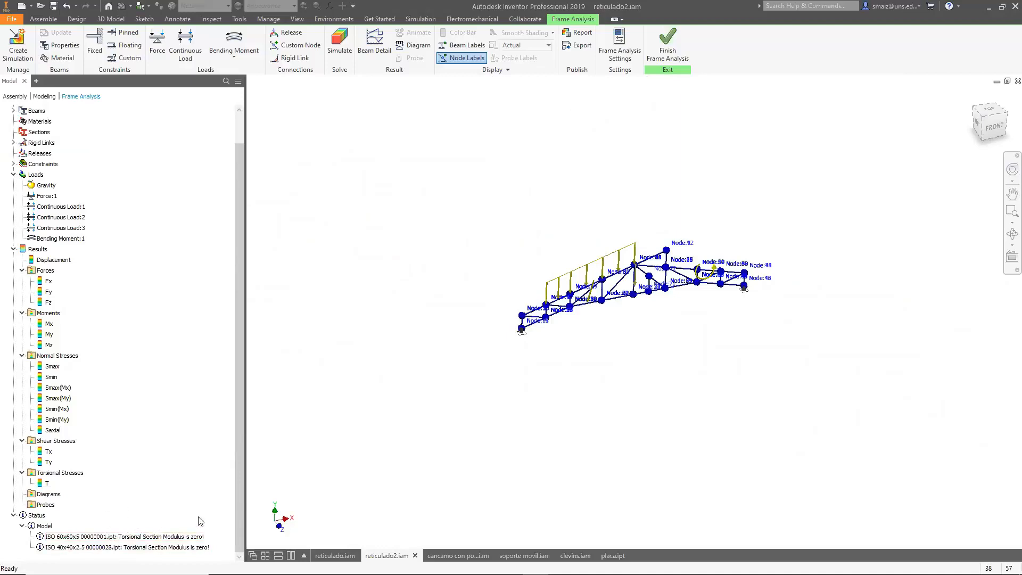
Zoom in on a lower-chord joint to examine its node label and connection.
scroll(621, 303, "up", 6)
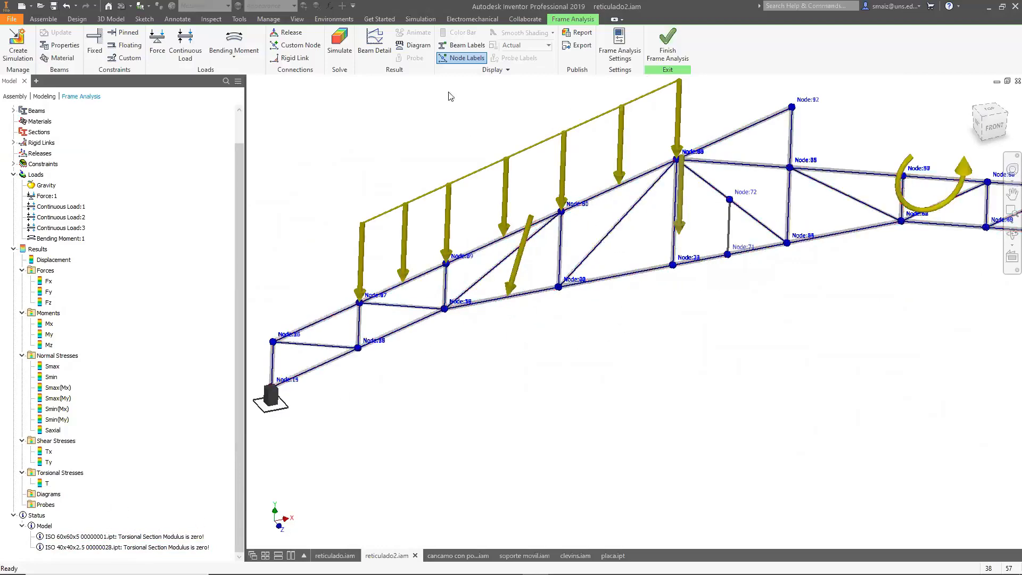
scroll(576, 214, "up", 3)
scroll(585, 282, "up", 3)
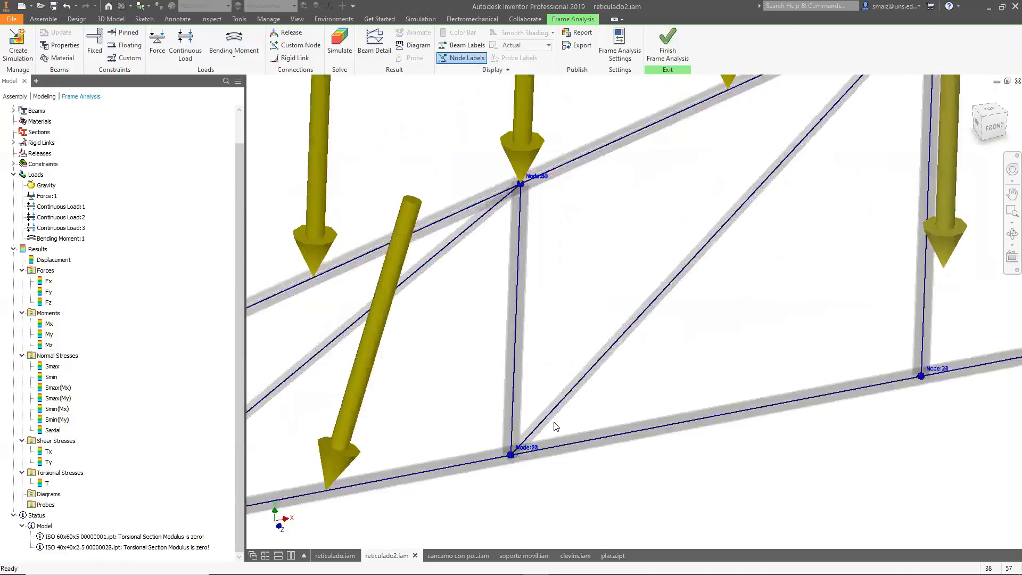
scroll(532, 482, "up", 6)
scroll(538, 358, "up", 6)
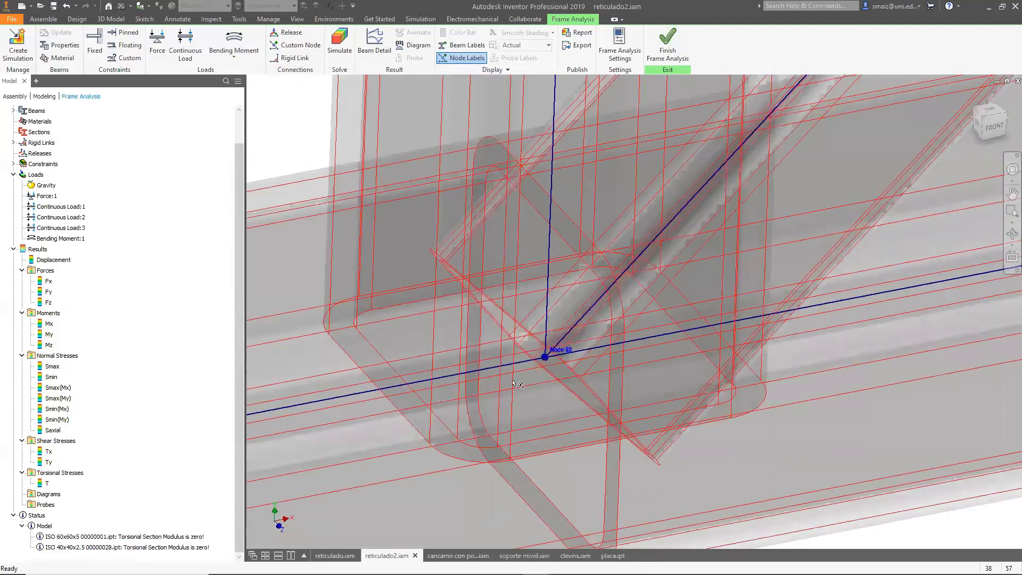
scroll(618, 327, "up", 3)
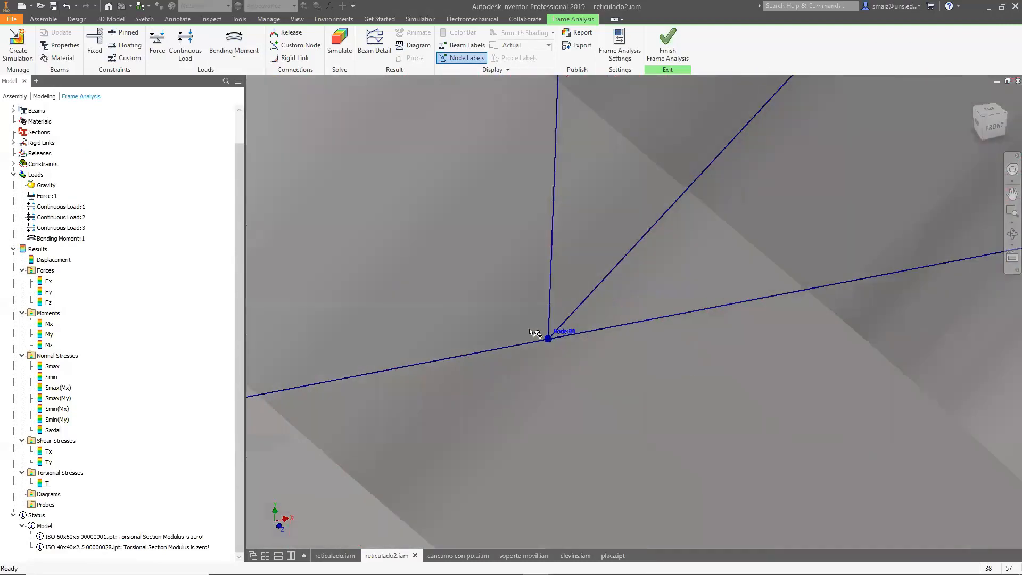
scroll(534, 332, "up", 8)
scroll(741, 387, "up", 5)
scroll(687, 349, "up", 3)
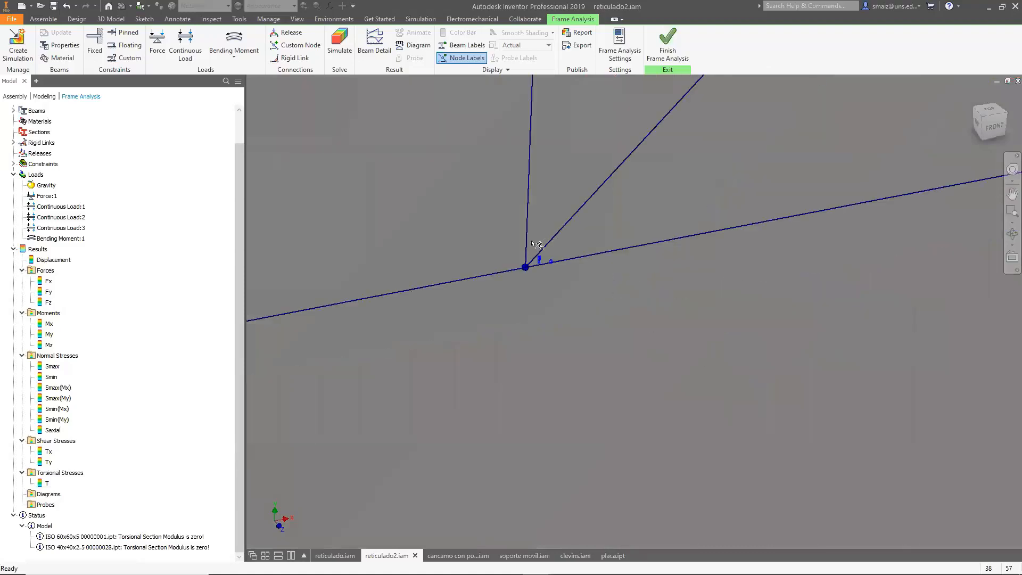
scroll(532, 273, "down", 10)
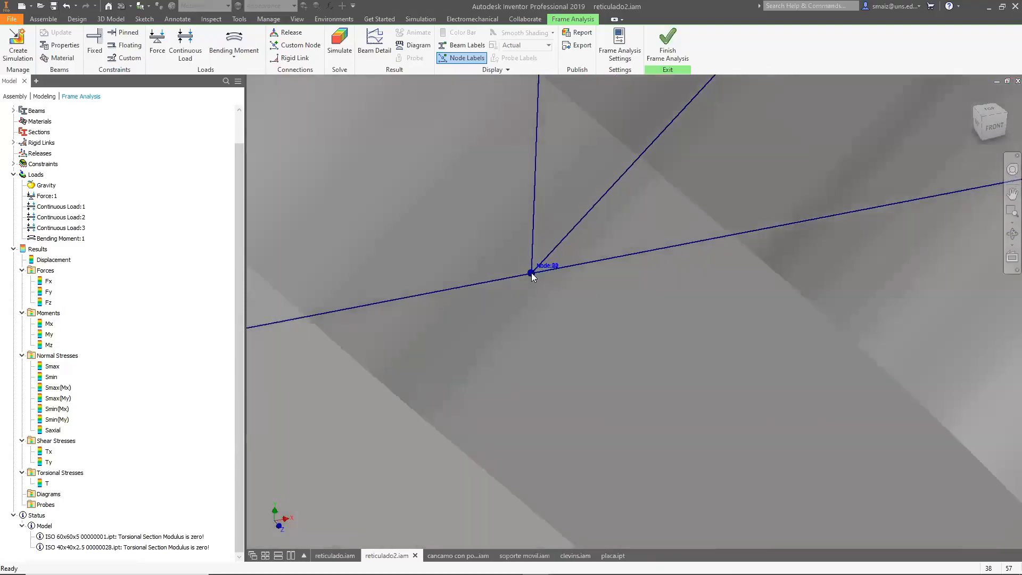
scroll(534, 282, "down", 8)
scroll(505, 290, "up", 10)
scroll(575, 252, "down", 5)
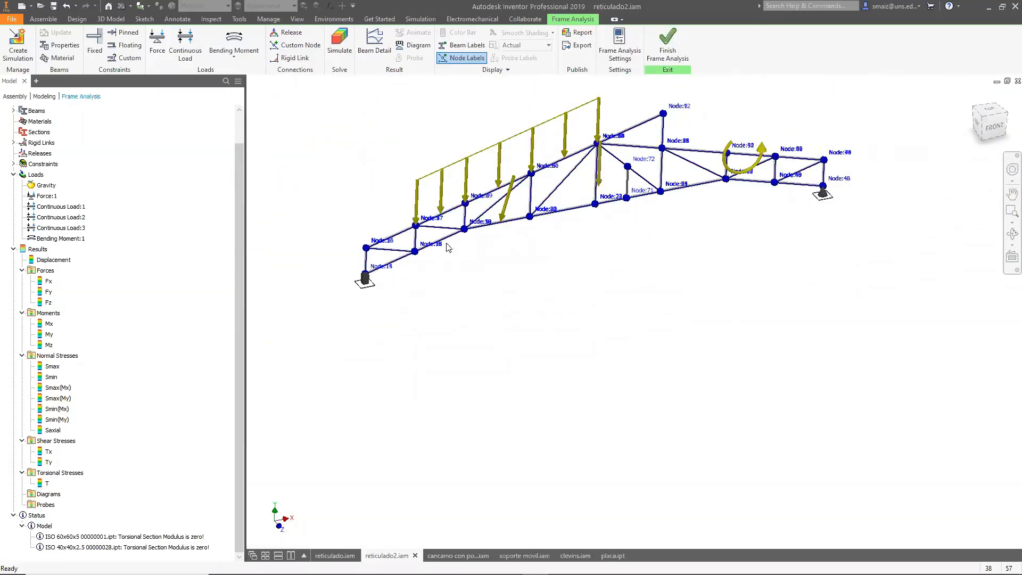
Finish the frame analysis to return to the assembly, then switch to the presentation slideshow.
left_click(667, 42)
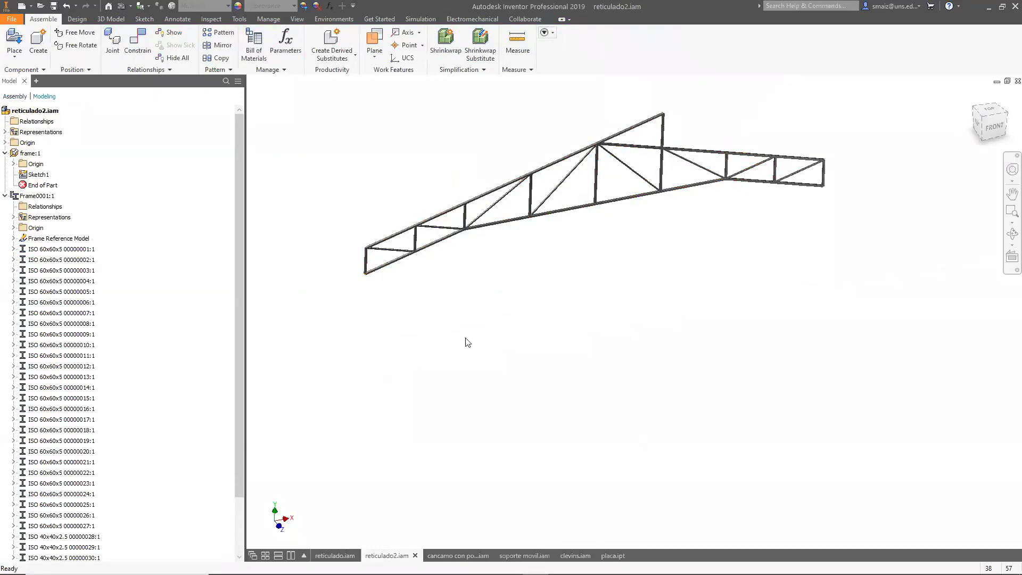
mouse_move(977, 568)
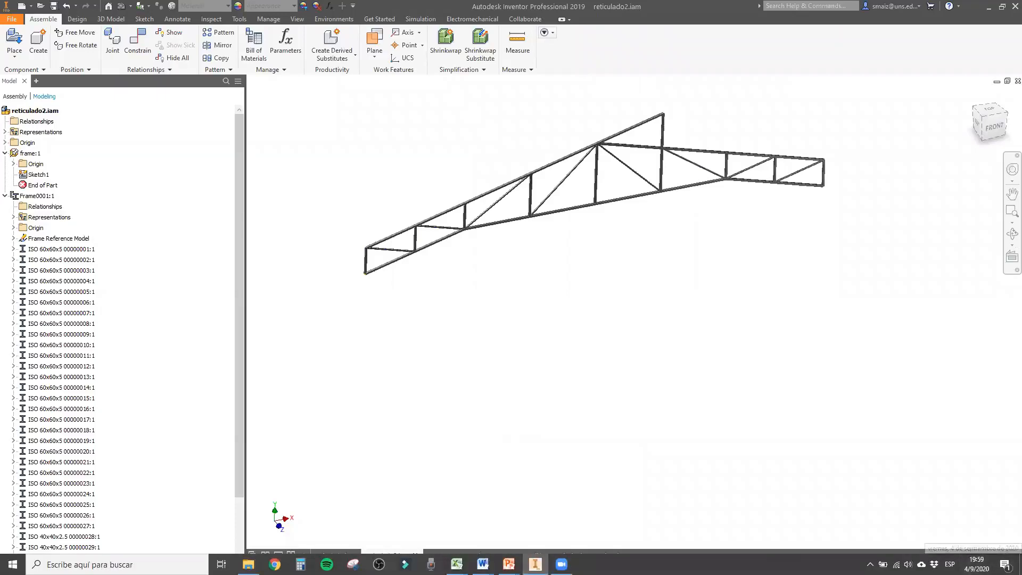
left_click(510, 565)
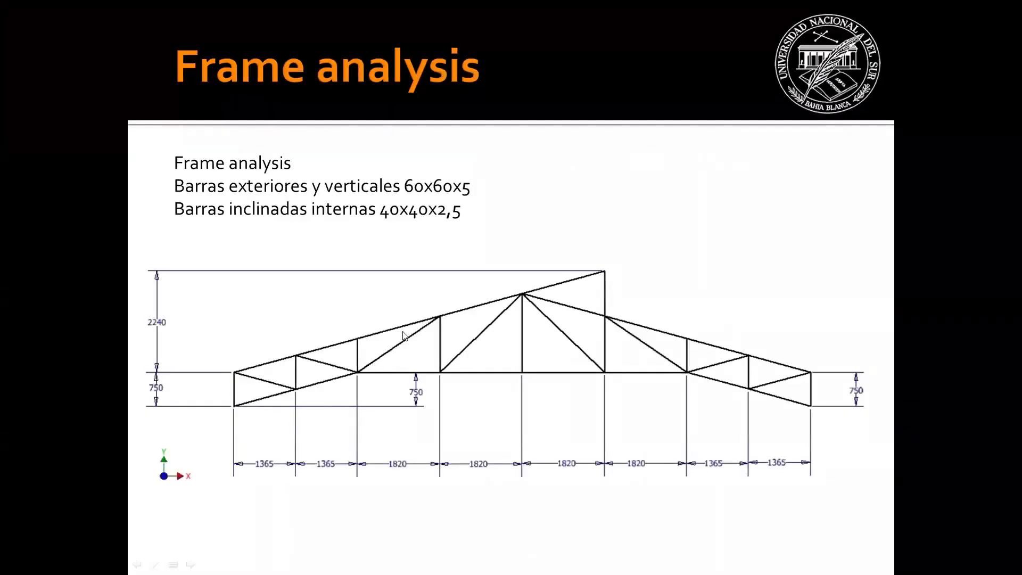
left_click(430, 331)
left_click(430, 331)
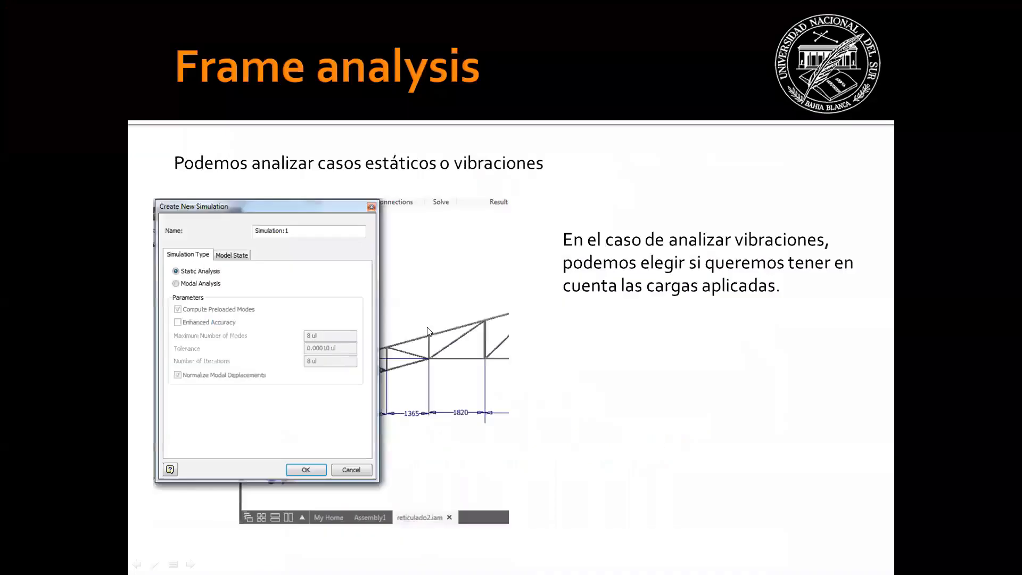
left_click(429, 331)
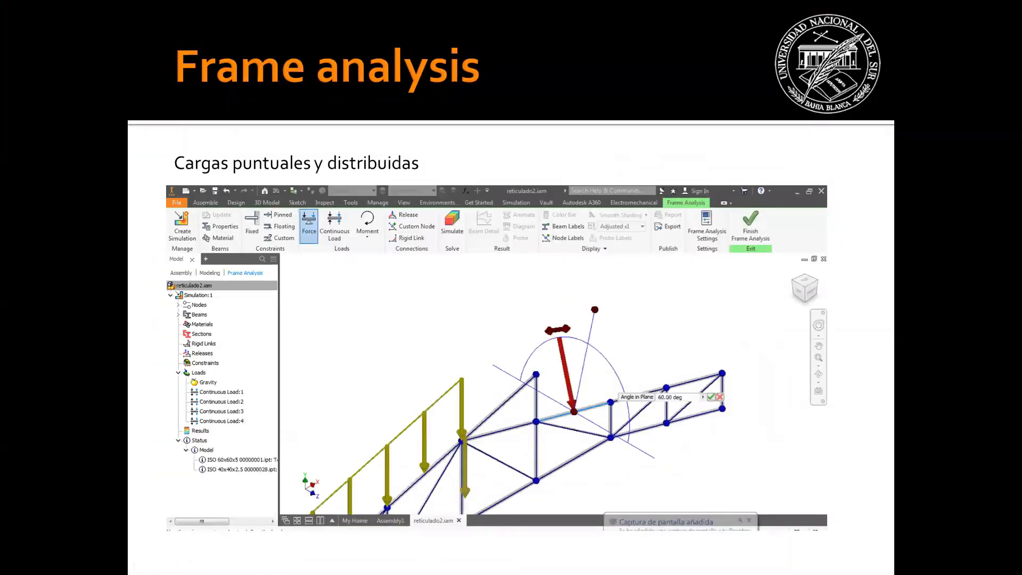
key("Left")
key("Left")
key("Left")
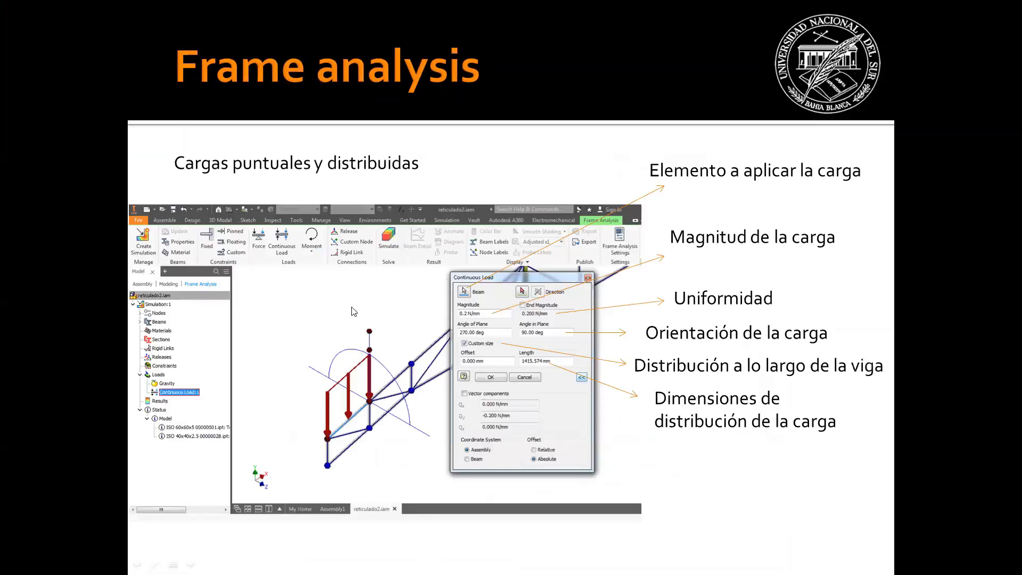
left_click(344, 341)
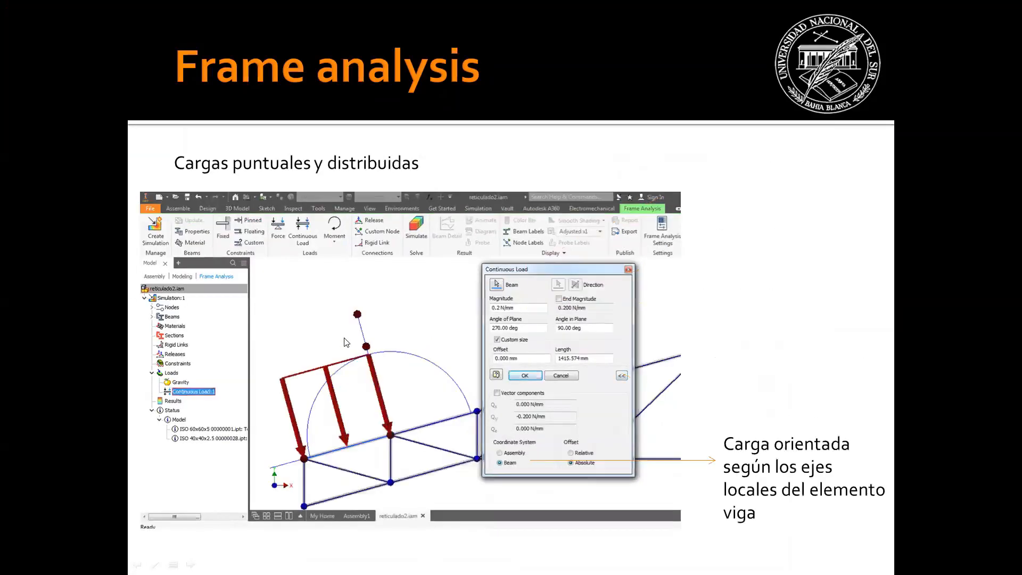
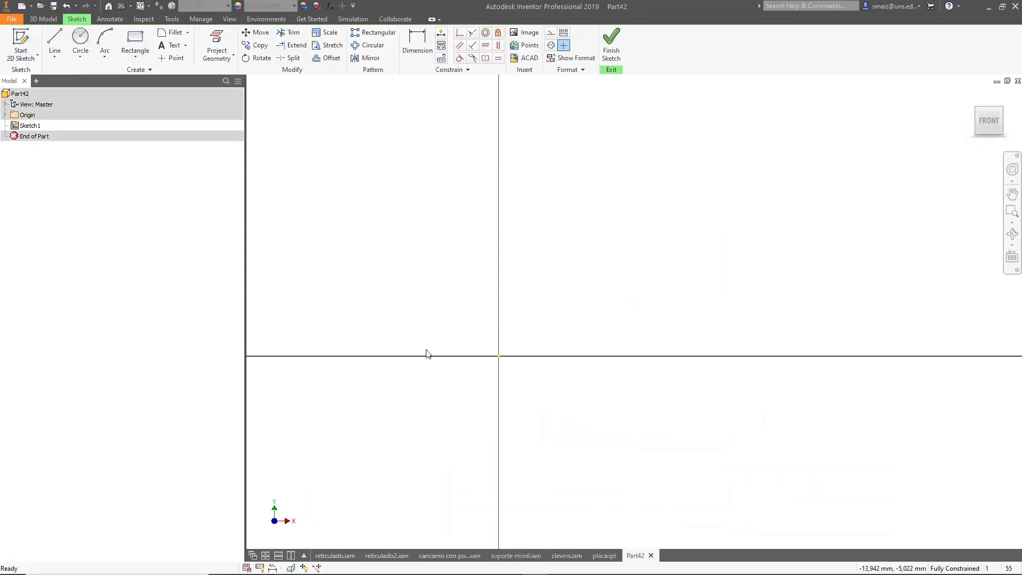
Sketch three small circles: two stacked near the vertical axis and one further right.
left_click(81, 43)
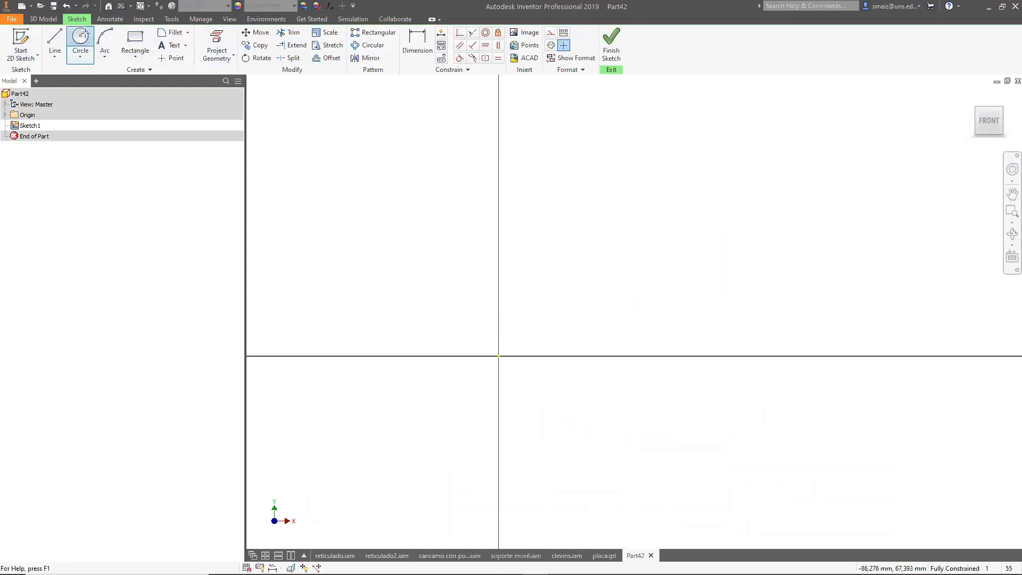
left_click(540, 153)
left_click(541, 167)
left_click(541, 322)
left_click(552, 336)
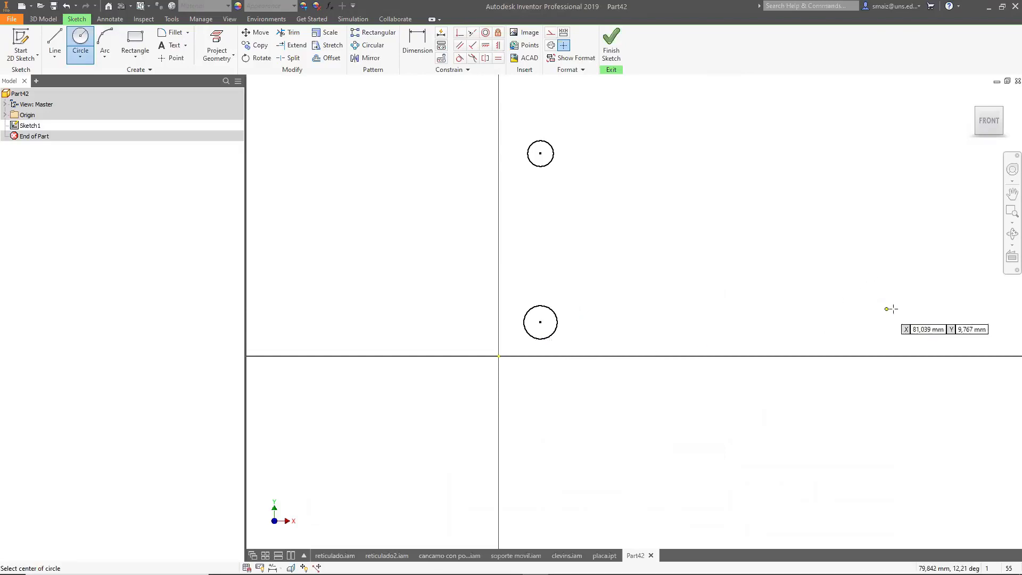
left_click(901, 251)
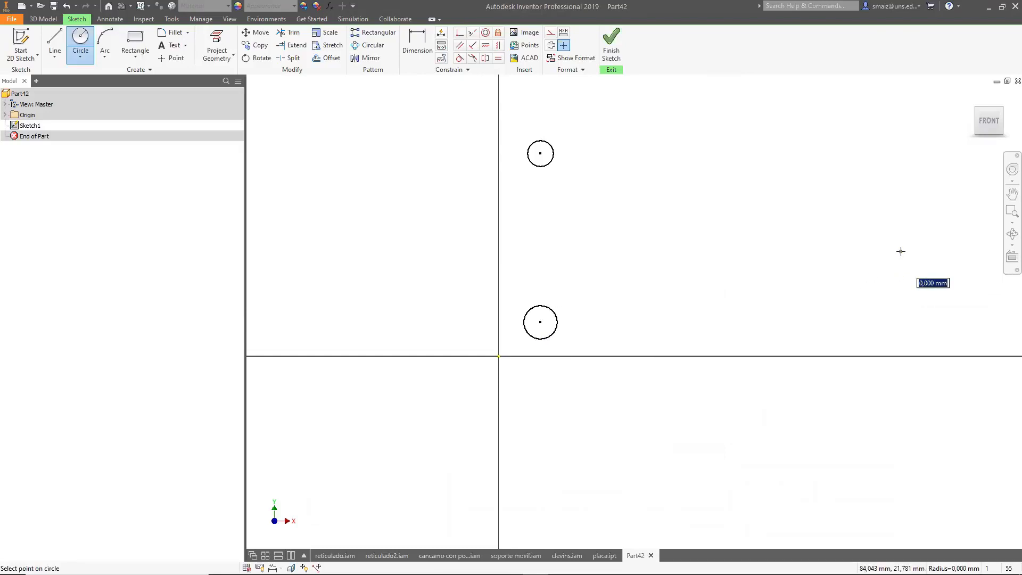
left_click(910, 262)
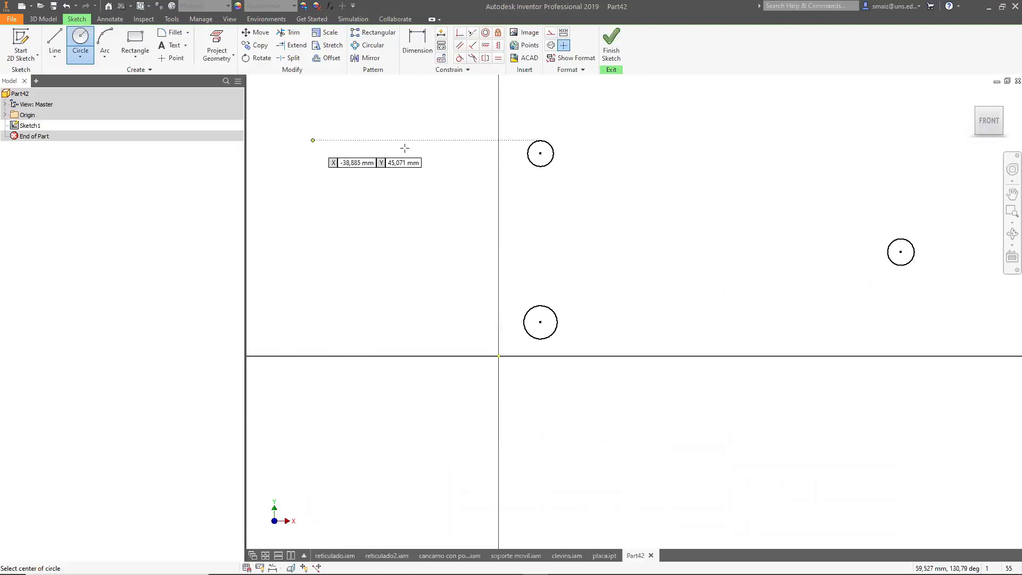
Dimension the upper circle's diameter as 5 mm.
scroll(392, 202, "down", 2)
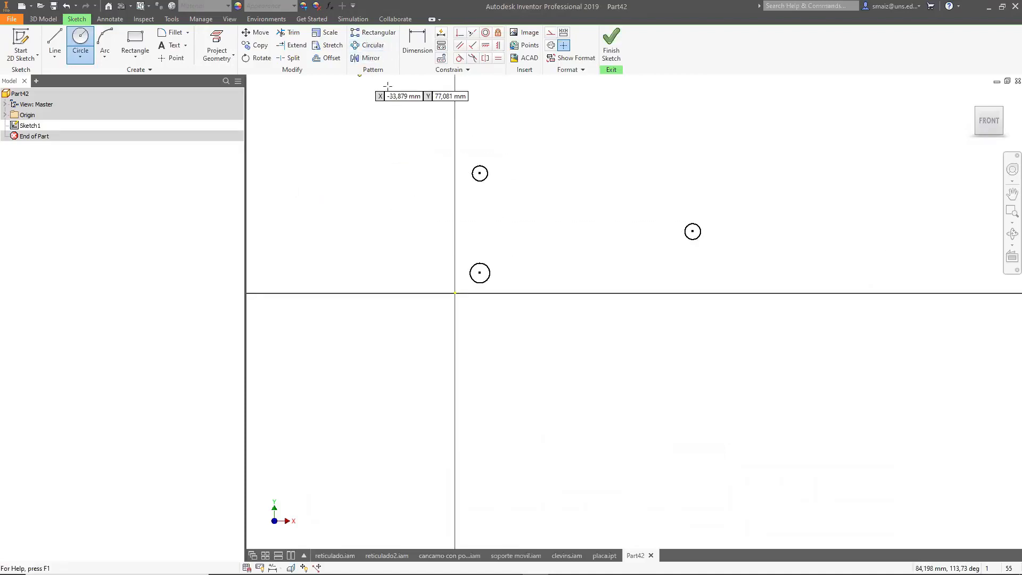
left_click(417, 43)
left_click(484, 180)
left_click(529, 150)
type("5")
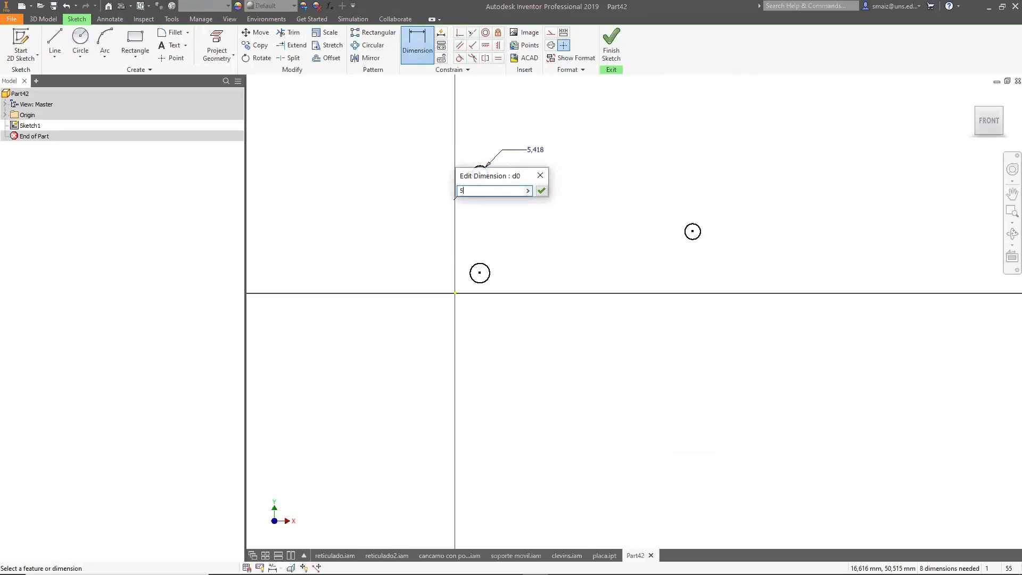
key("Return")
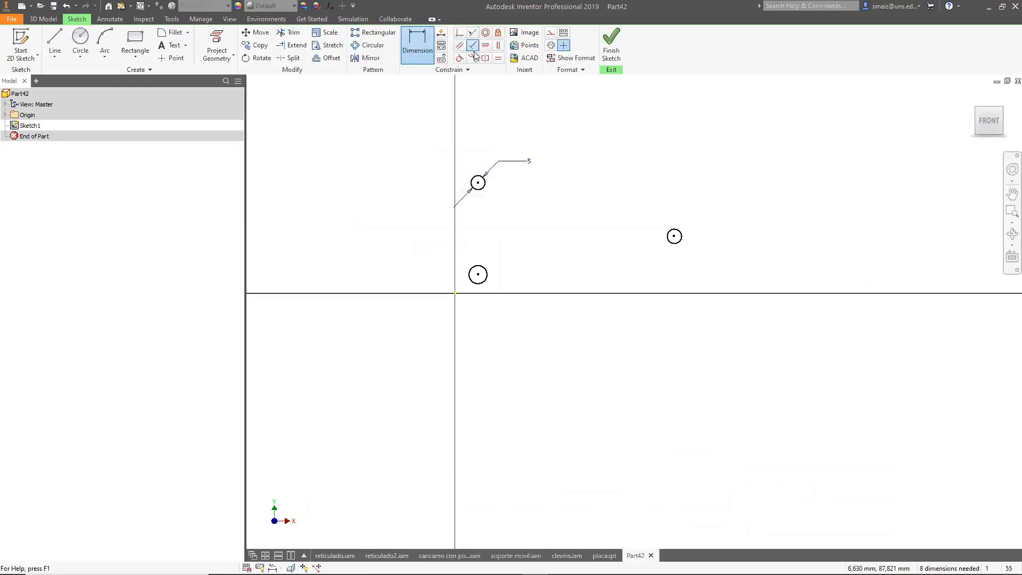
Apply Equal constraints so all three circles share the same diameter.
left_click(460, 44)
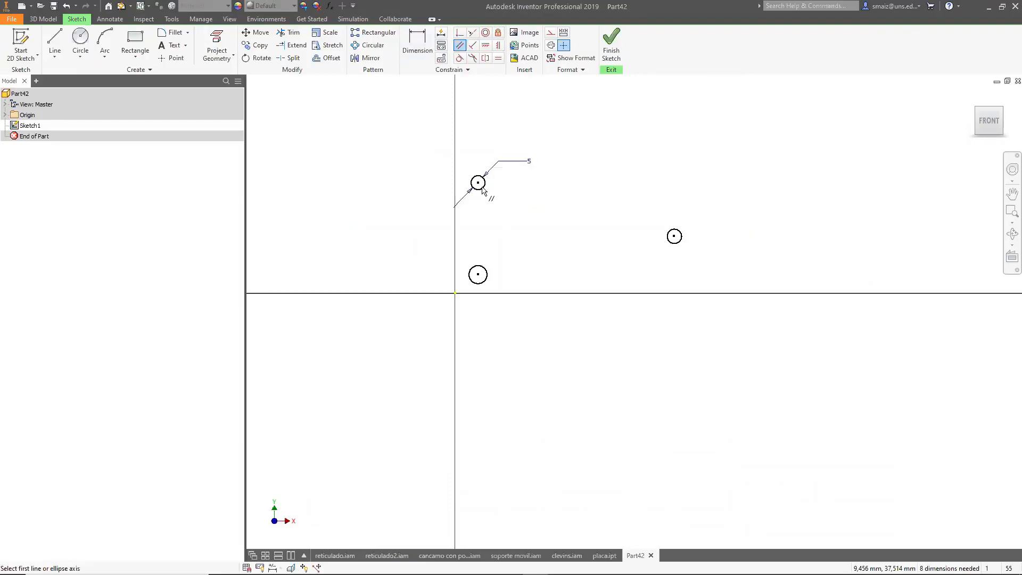
left_click(499, 58)
left_click(487, 190)
left_click(479, 271)
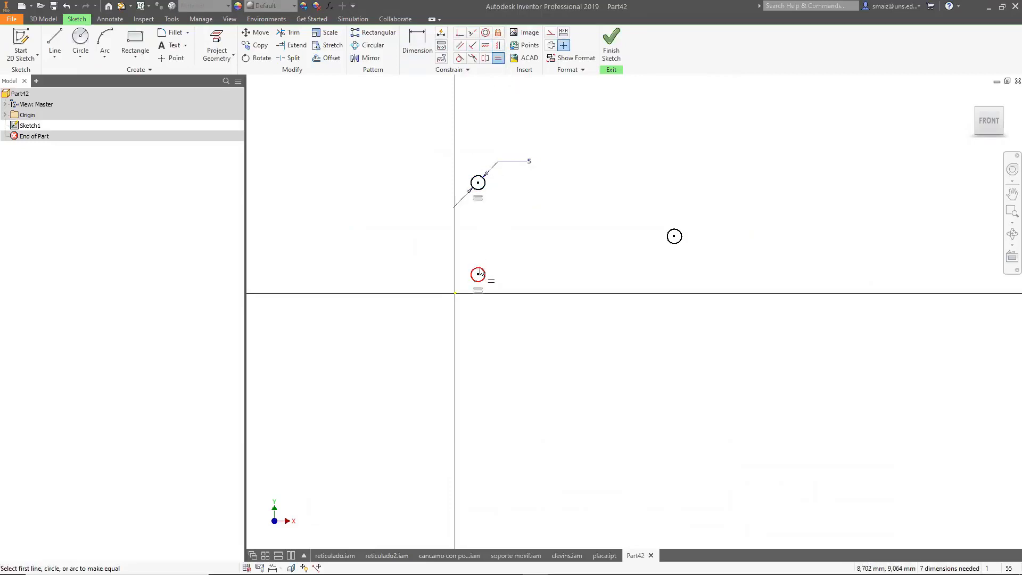
left_click(479, 273)
left_click(681, 242)
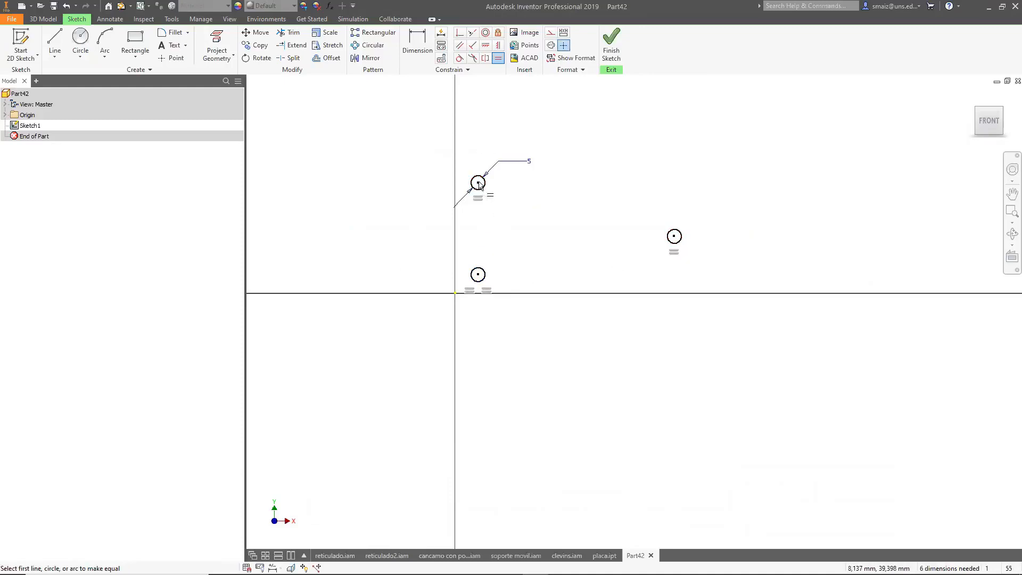
Dimension the vertical distance between the two left circles' centers as 45 mm.
left_click(417, 43)
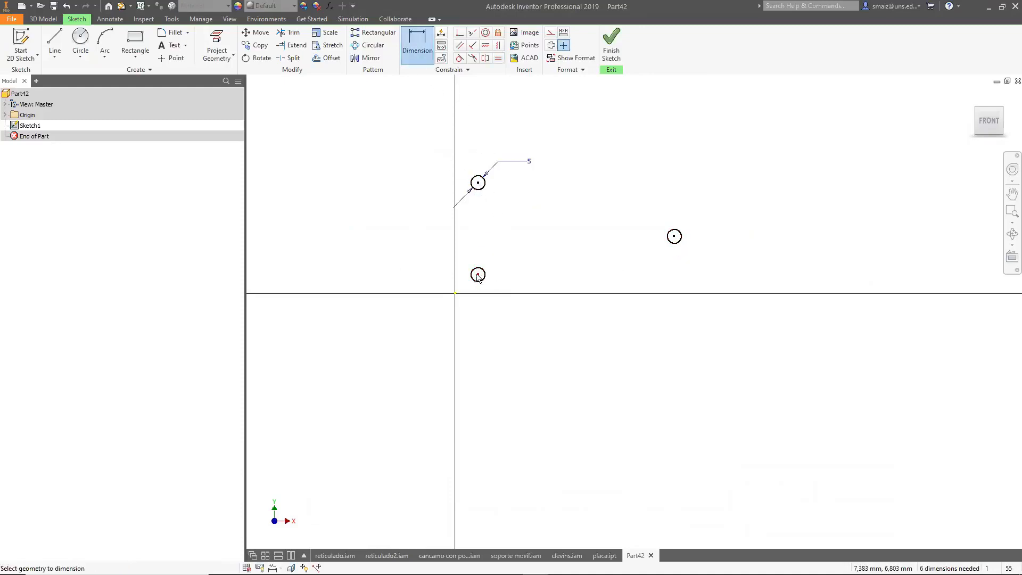
left_click(478, 183)
left_click(478, 275)
left_click(405, 230)
type("45")
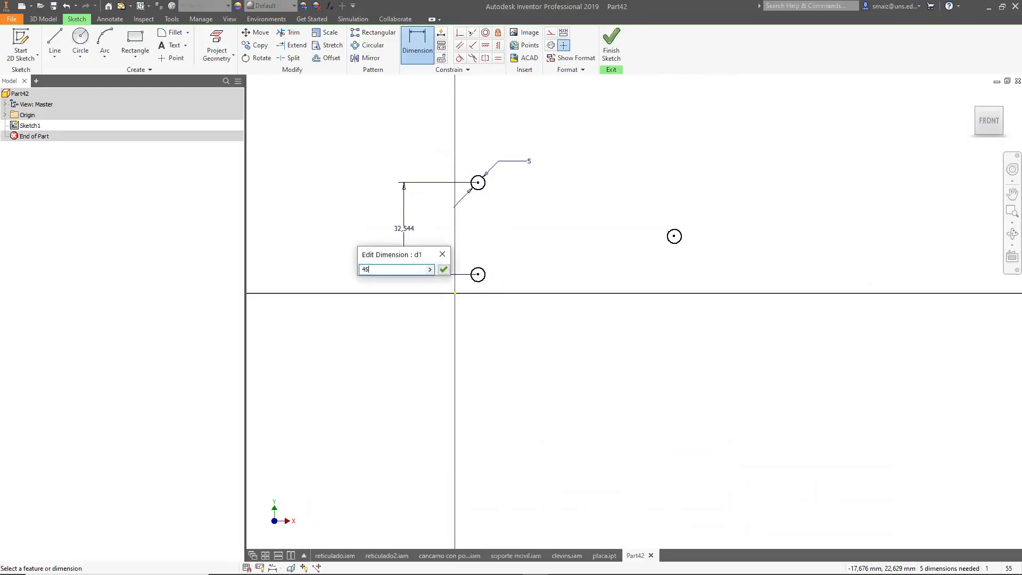
key("Return")
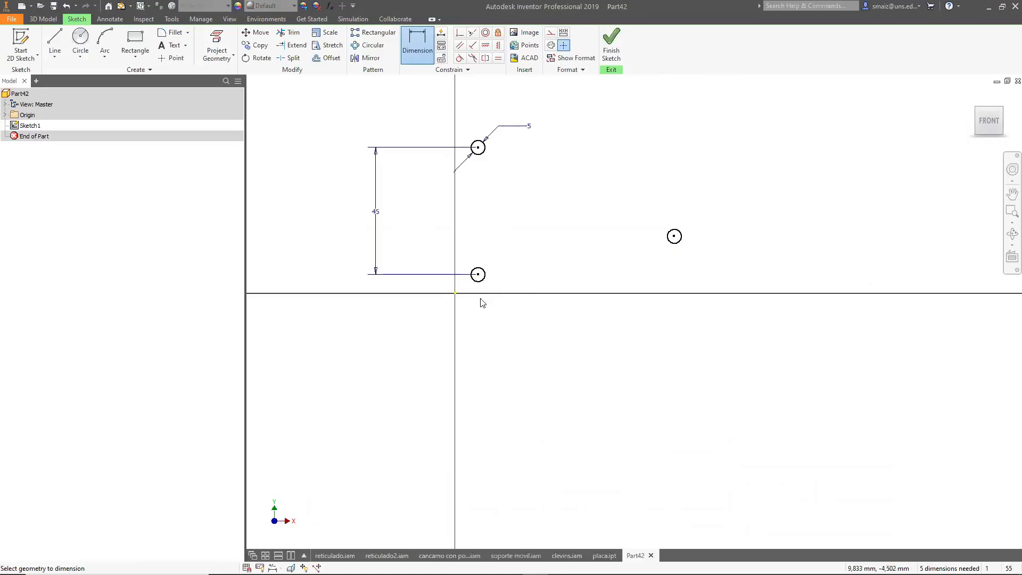
Make the lower-left circle's center coincident with the origin and align the upper circle's center vertically with it.
left_click(460, 33)
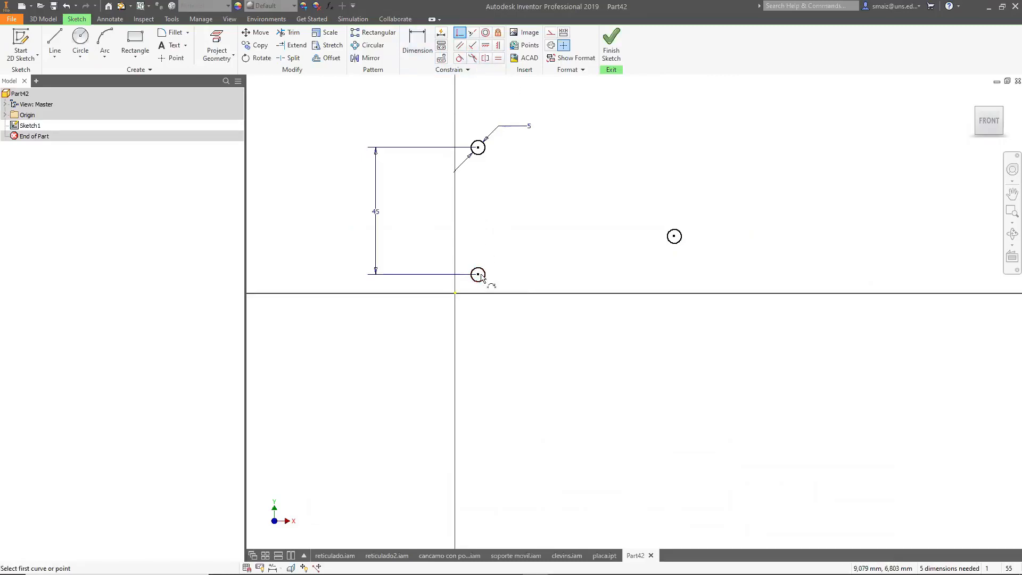
left_click(479, 274)
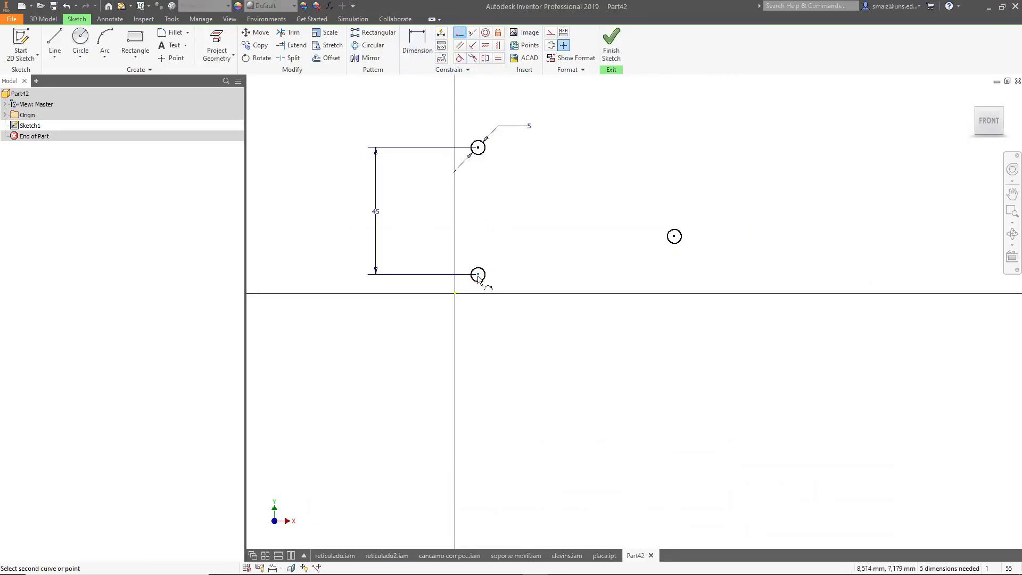
left_click(456, 293)
left_click(498, 45)
left_click(455, 294)
left_click(455, 167)
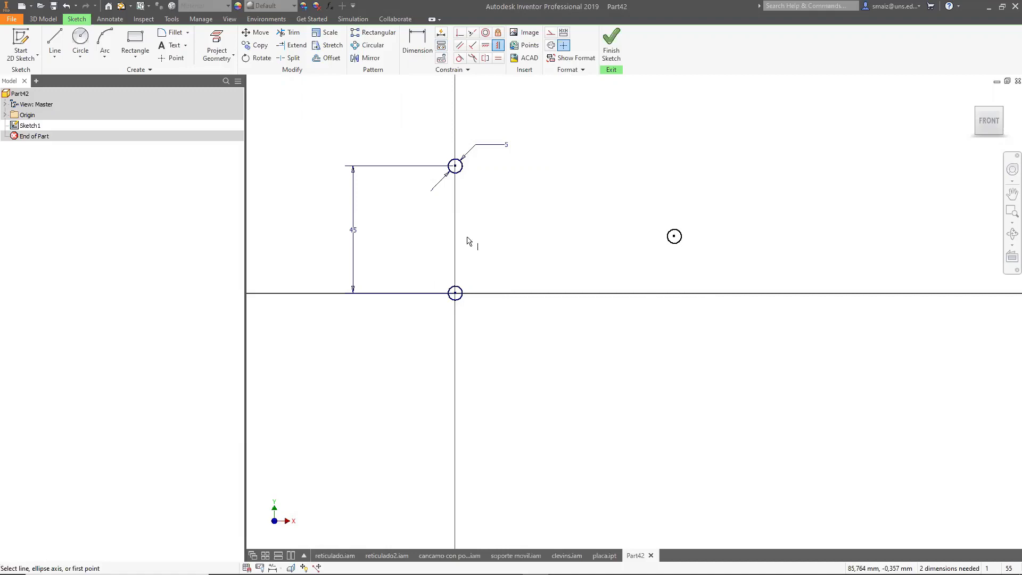
Dimension the horizontal distance from the origin circle to the right circle as 85 mm.
left_click(417, 47)
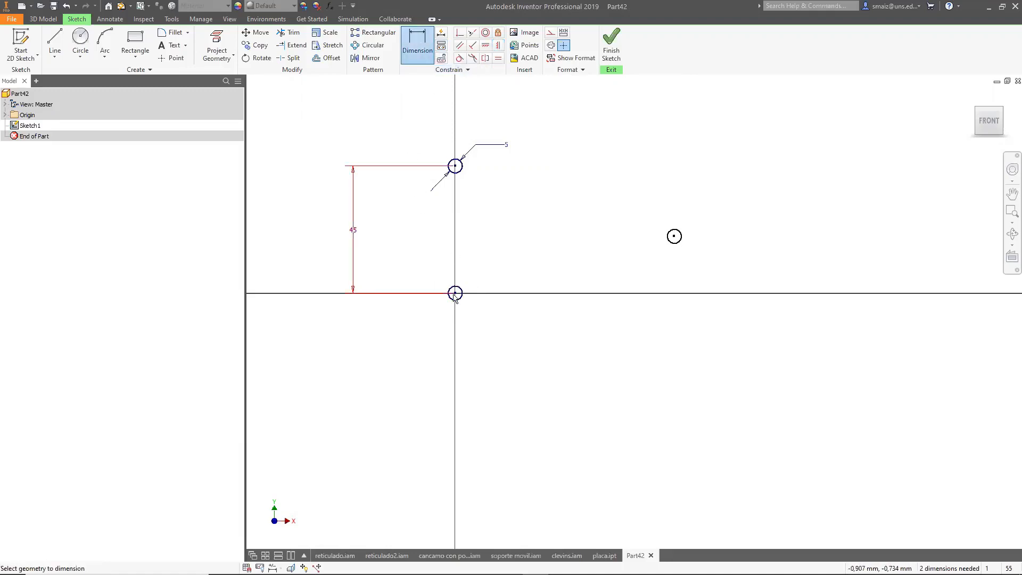
left_click(674, 238)
left_click(580, 343)
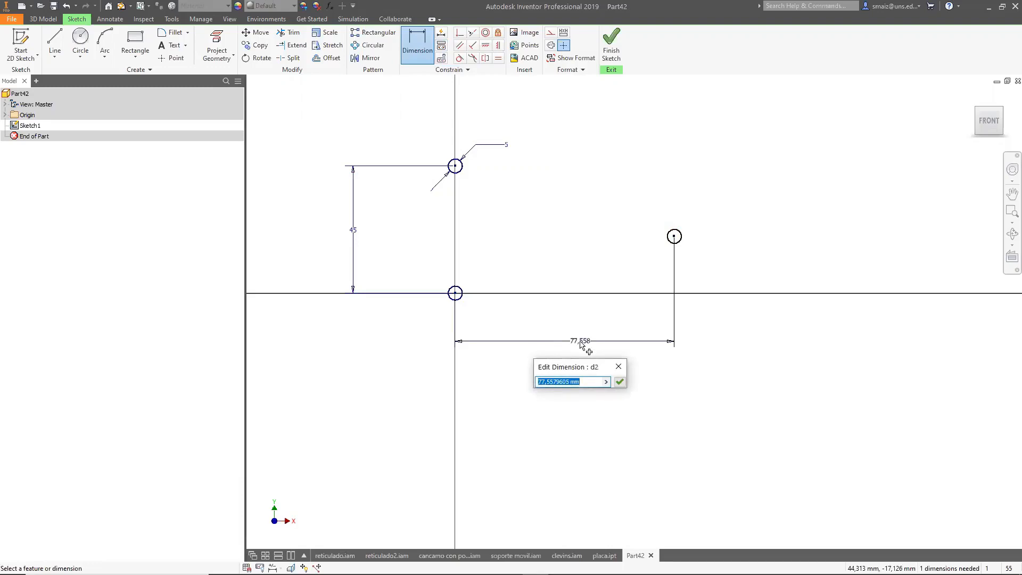
type("85")
key("Return")
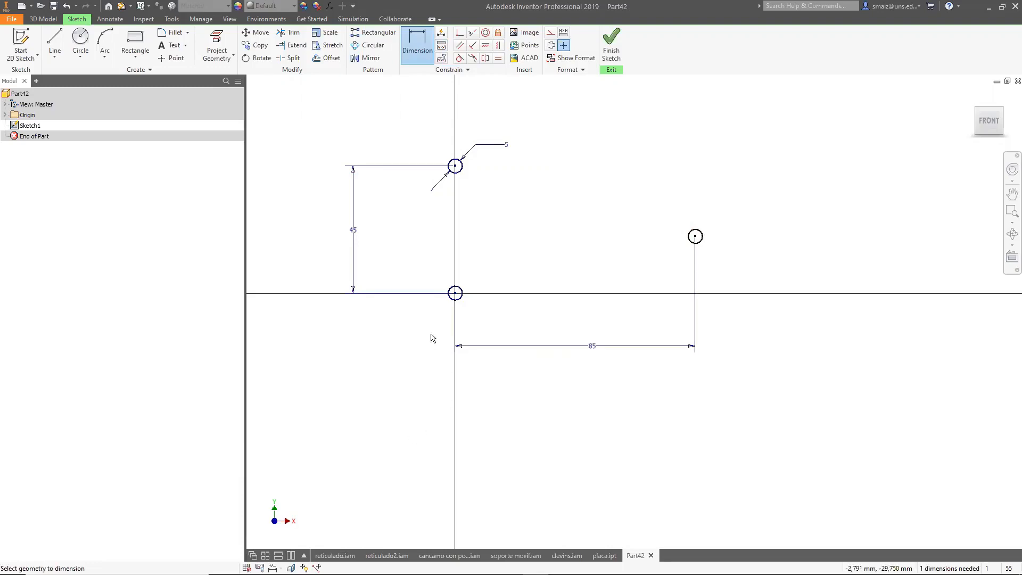
Dimension the right circle's center height above the origin as 15 mm.
left_click(455, 293)
left_click(695, 236)
left_click(764, 276)
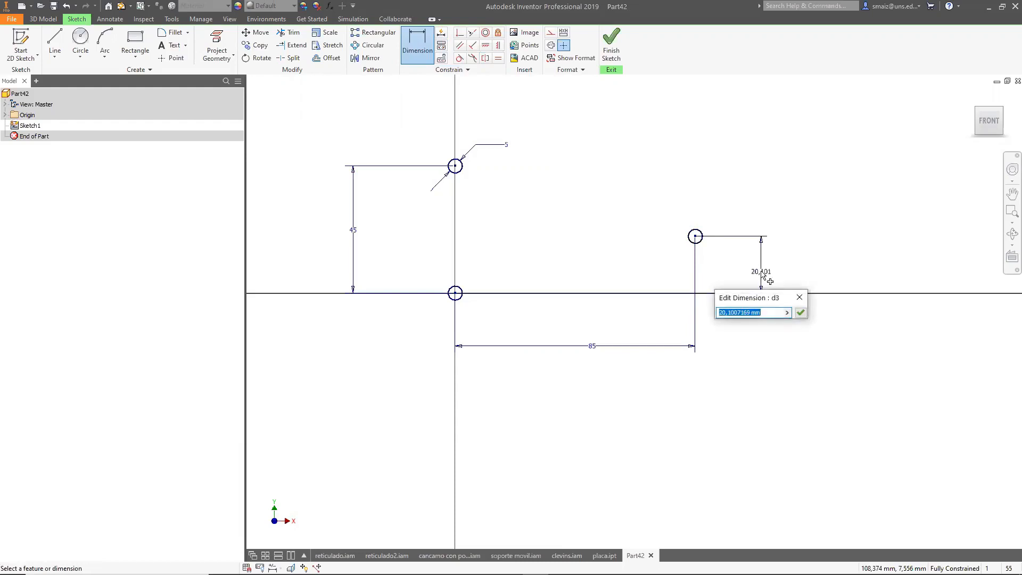
type("15")
key("Return")
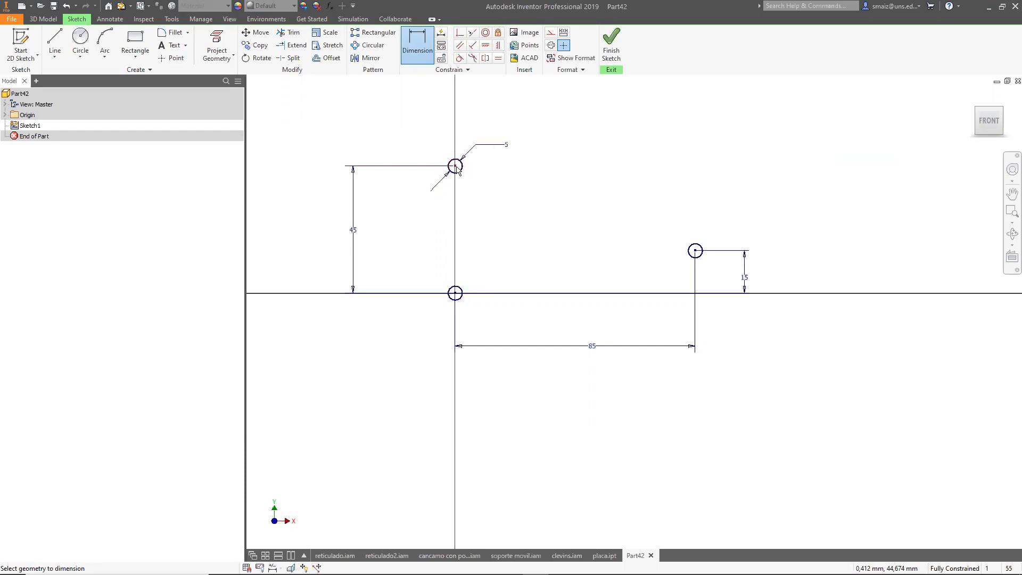
Draw a rectangle enclosing all three circles and finish the sketch.
mouse_move(456, 169)
left_click(135, 42)
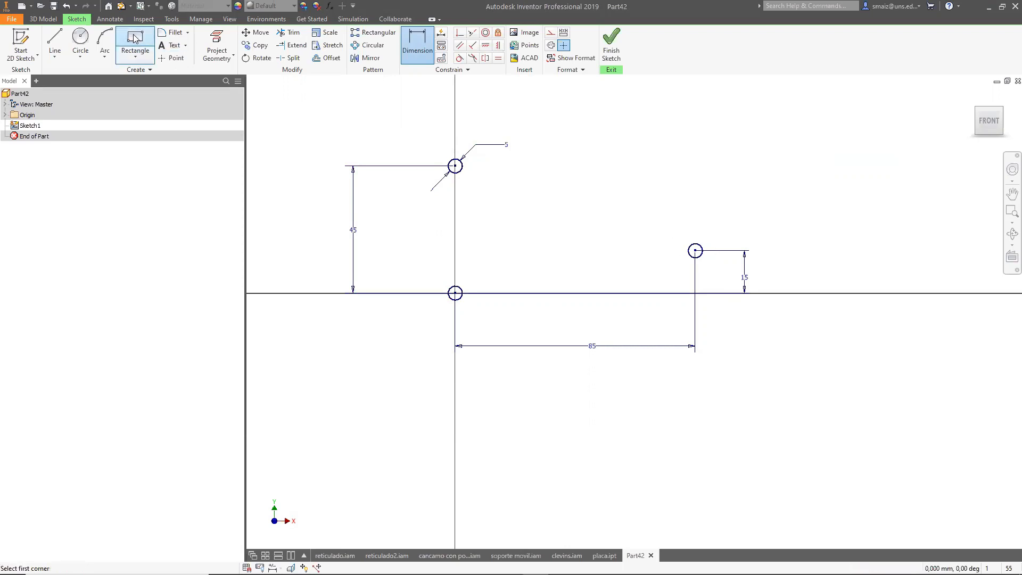
left_click(397, 108)
left_click(762, 382)
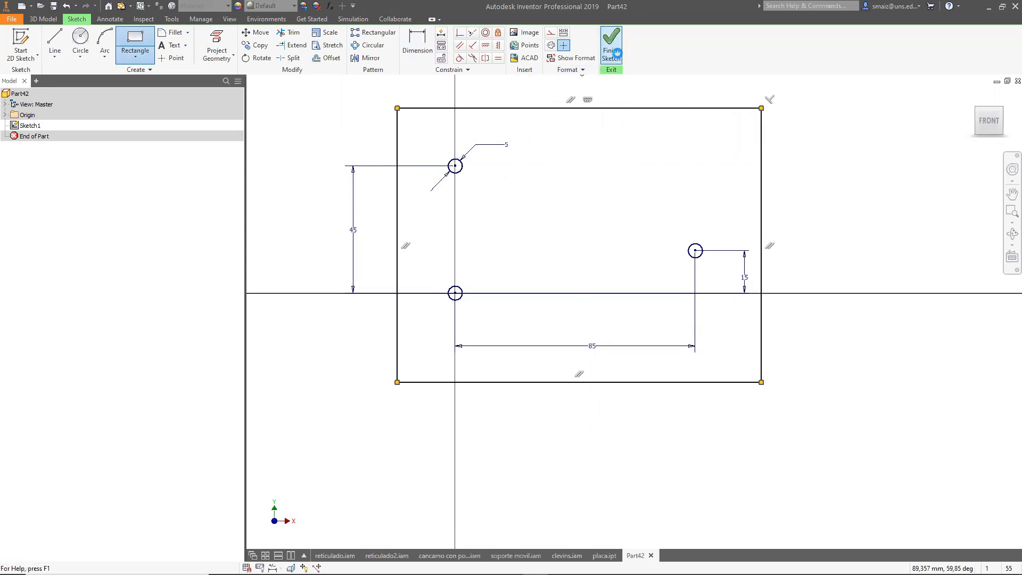
left_click(613, 52)
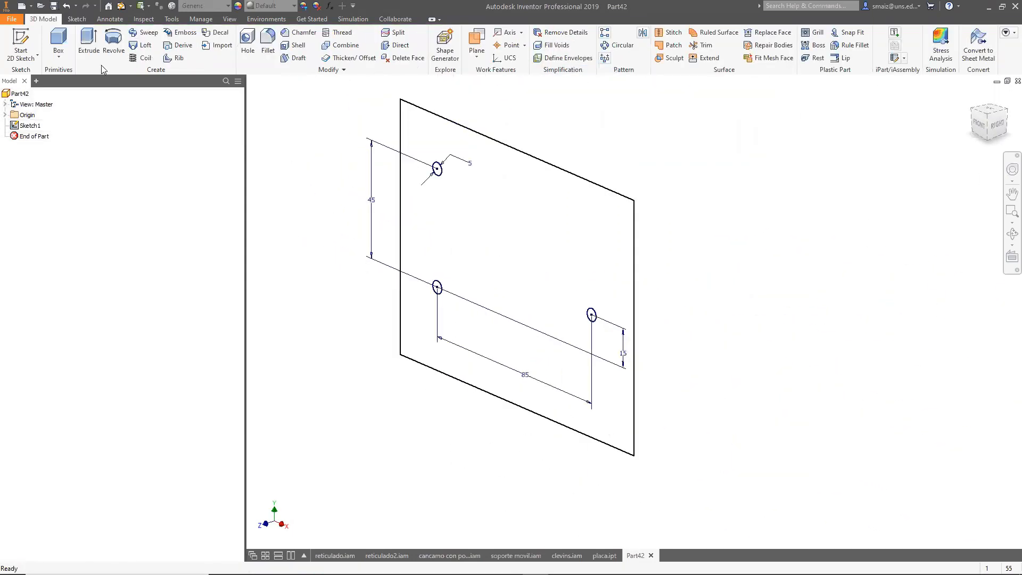
Extrude the plate profile 3.2 mm.
left_click(89, 42)
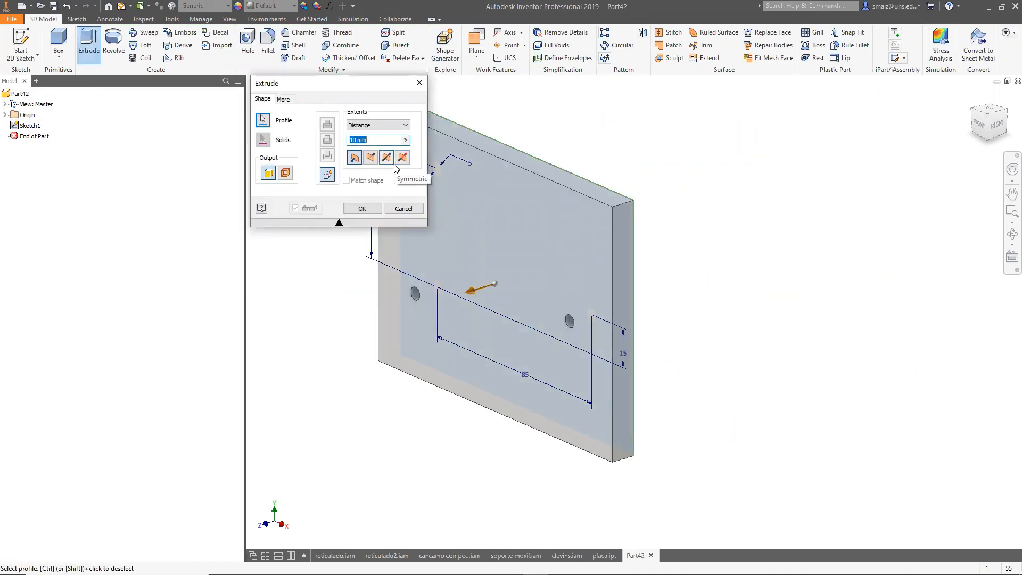
type("3.2")
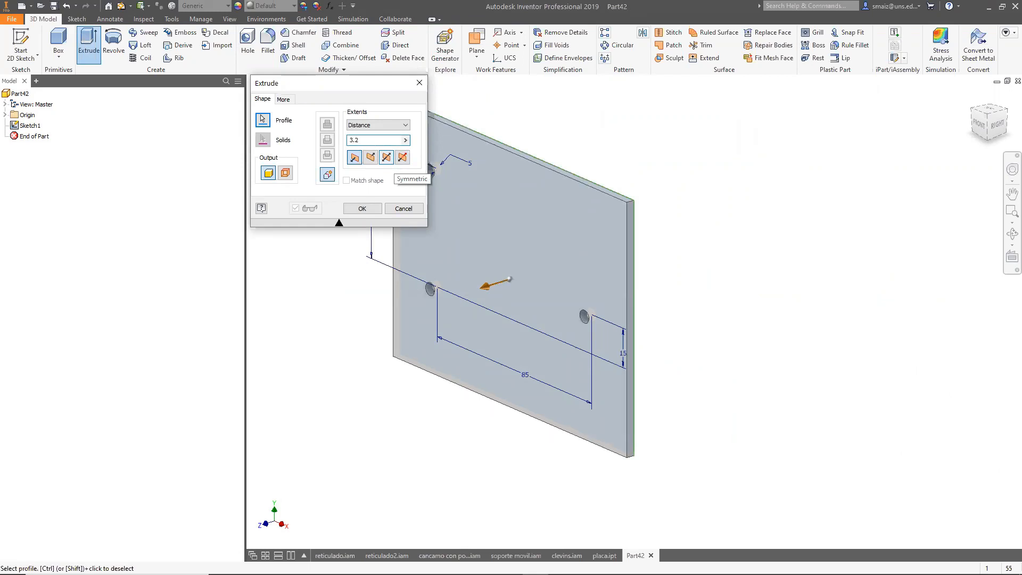
left_click(358, 209)
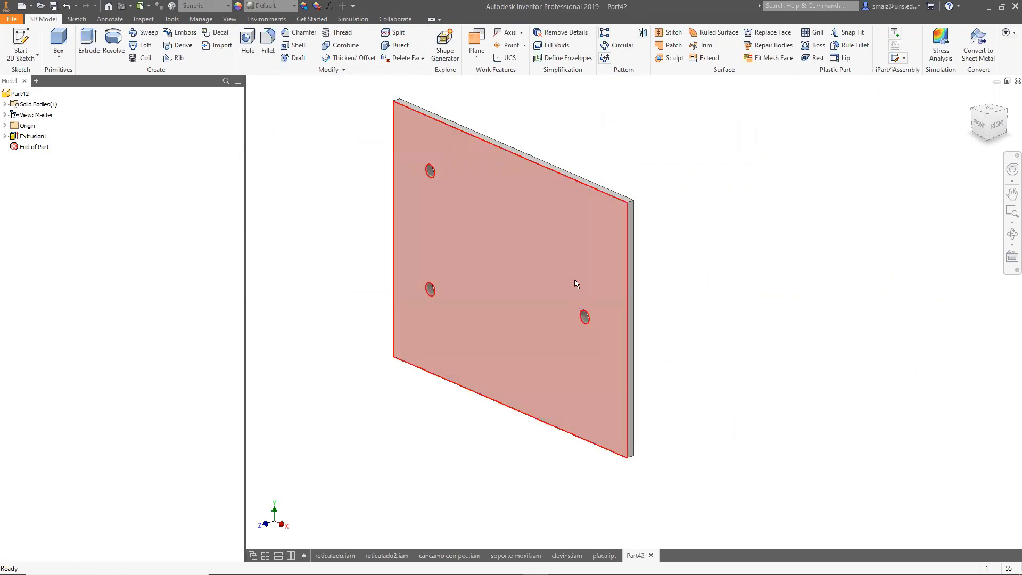
Assign the material Steel, Mild to the plate.
mouse_move(591, 297)
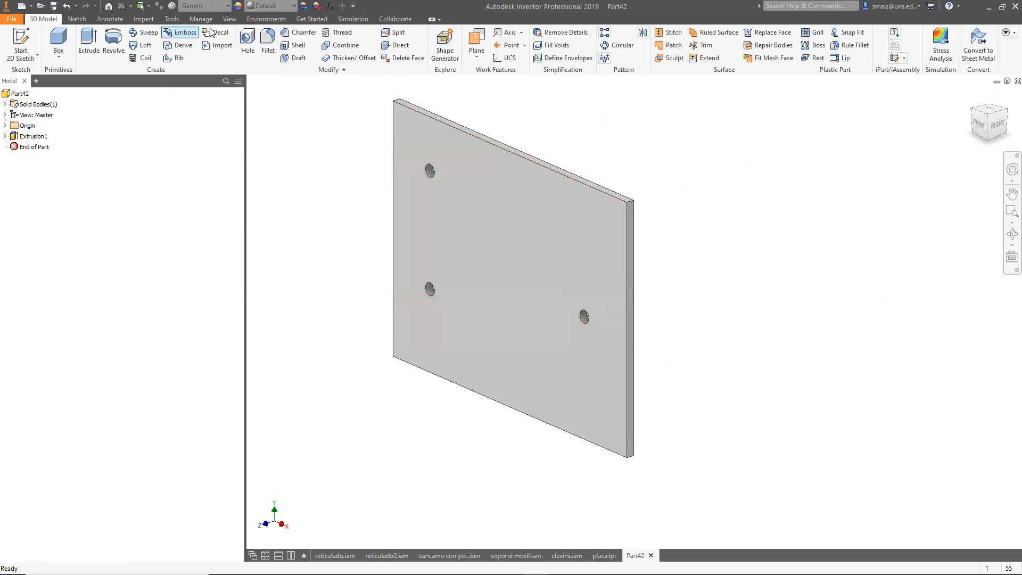
left_click(213, 6)
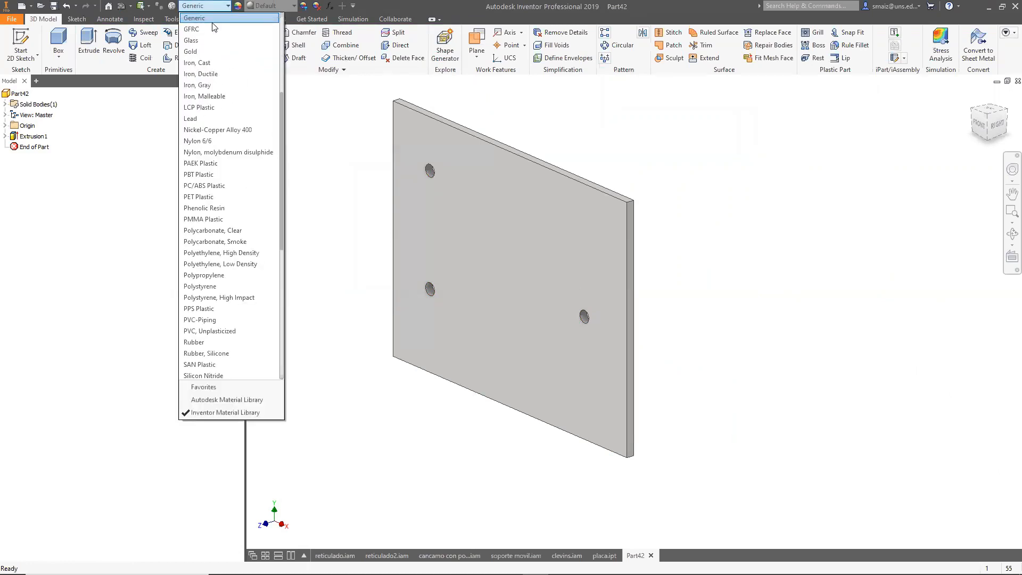
scroll(245, 295, "down", 6)
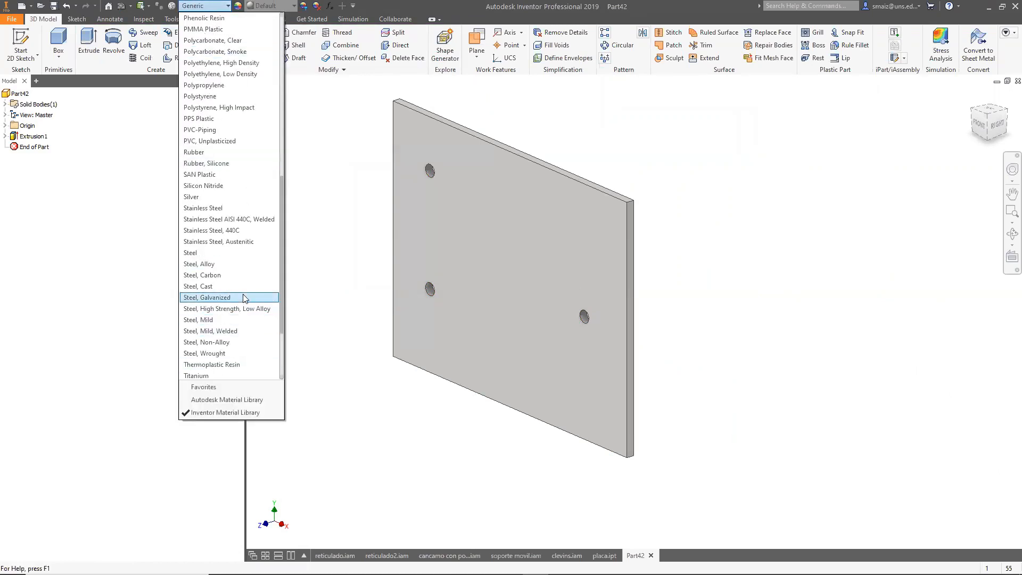
left_click(207, 320)
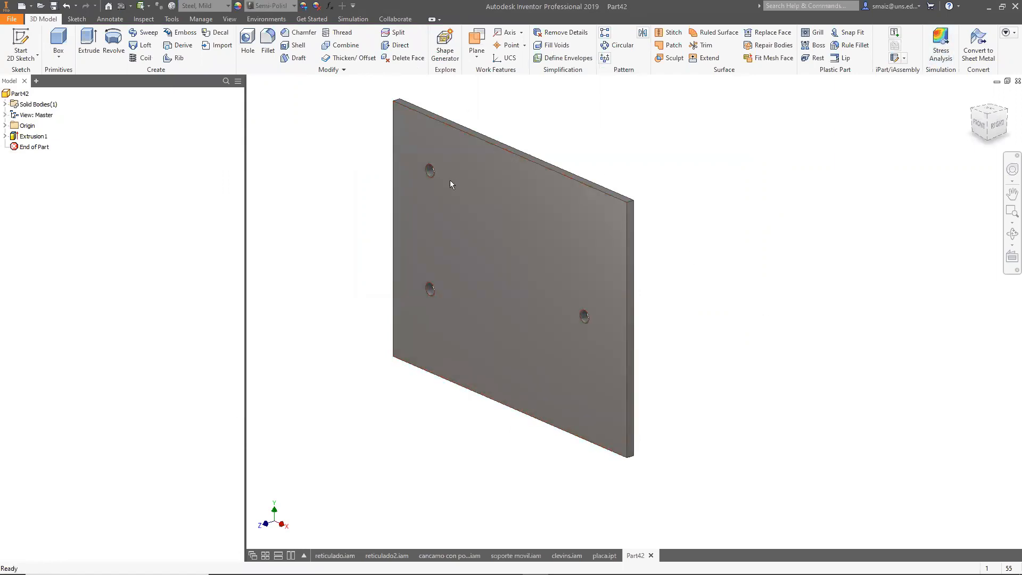
Open the stress analysis environment and create a new static analysis study with default settings.
left_click(941, 45)
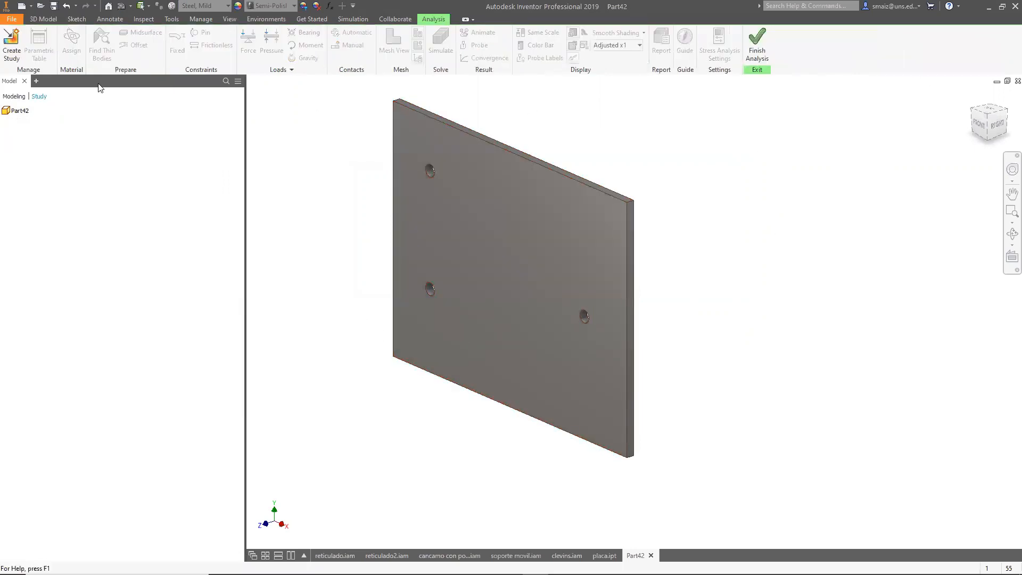
left_click(12, 47)
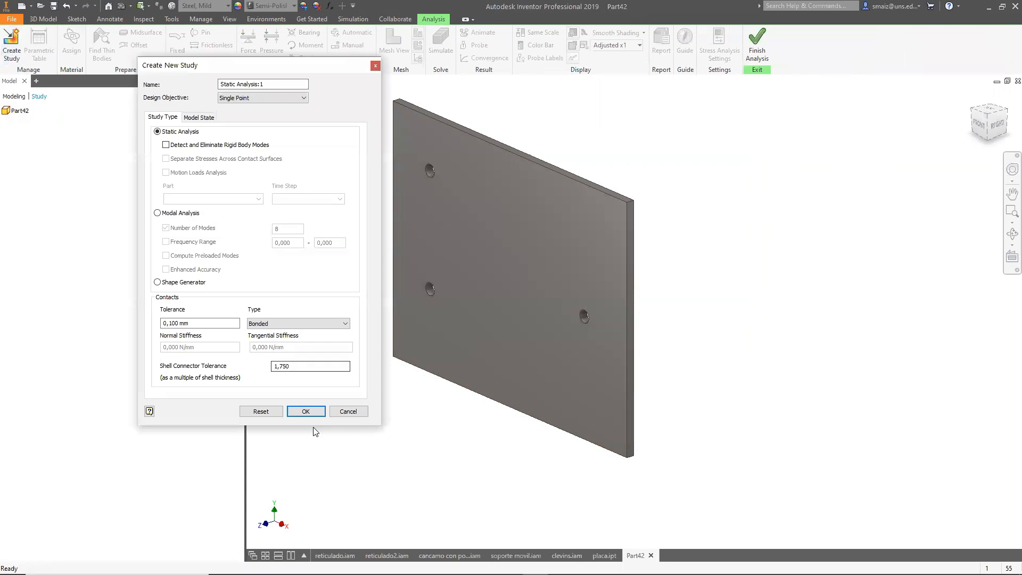
left_click(330, 537)
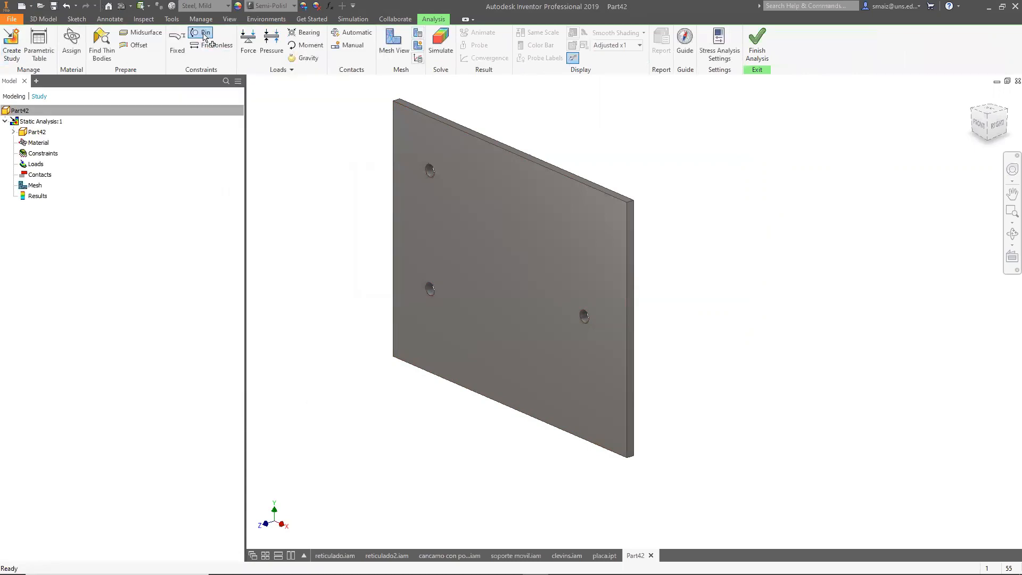
left_click(204, 35)
left_click_drag(311, 135, 206, 121)
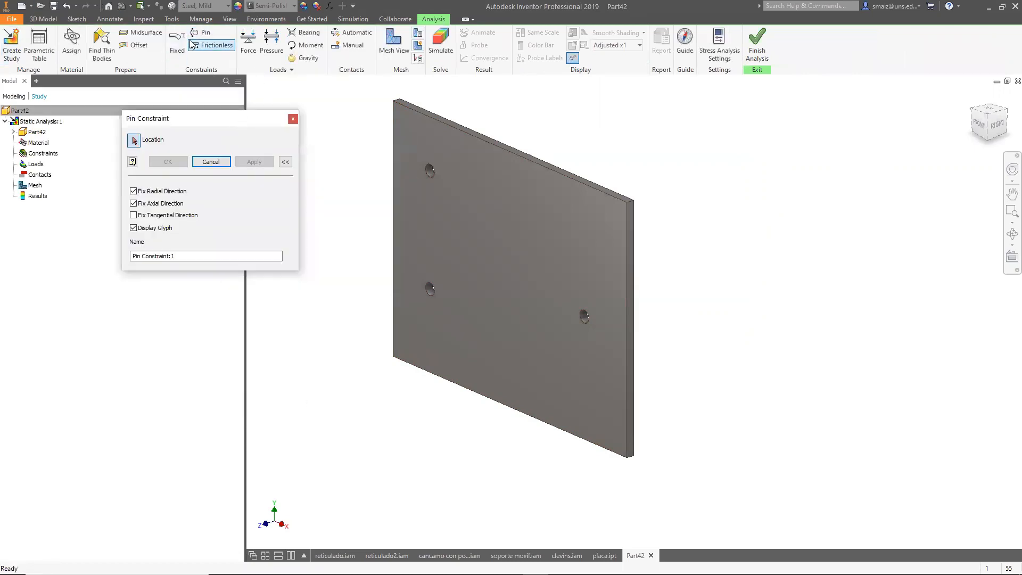
left_click(292, 120)
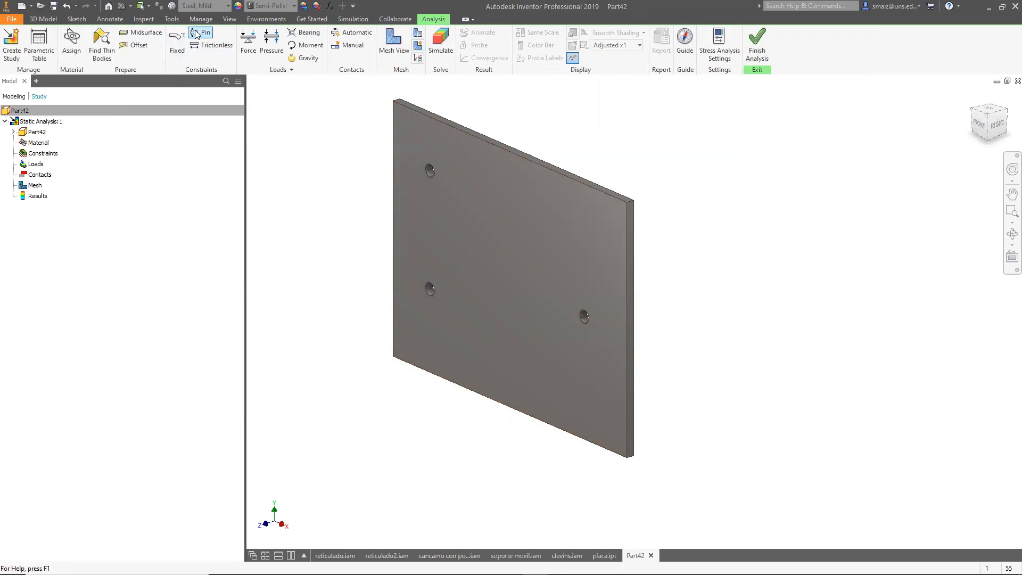
Apply pin constraints to the two holes on the plate's left side.
left_click(198, 34)
left_click(432, 169)
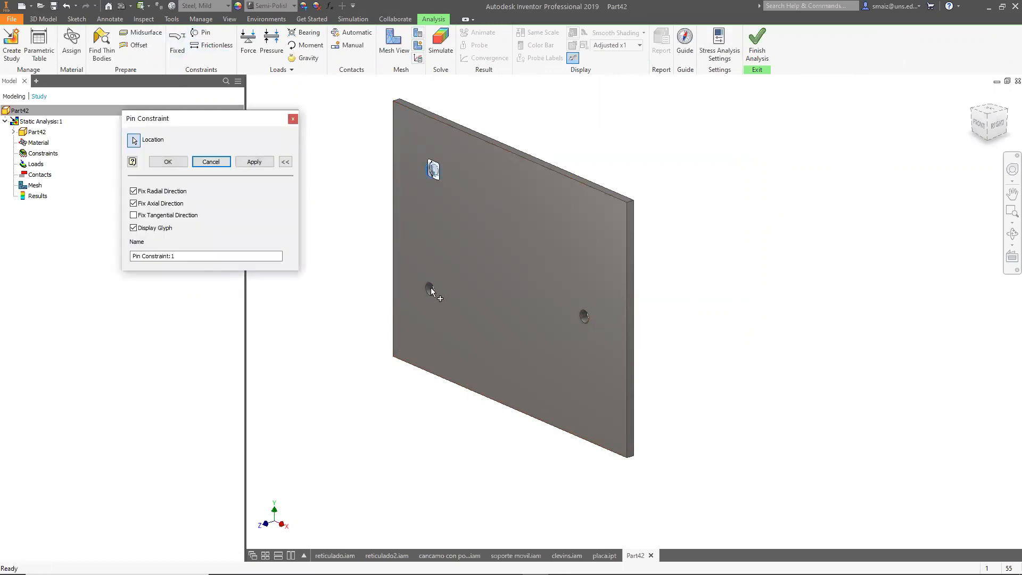
left_click(252, 163)
left_click(431, 290)
left_click(247, 168)
left_click(292, 118)
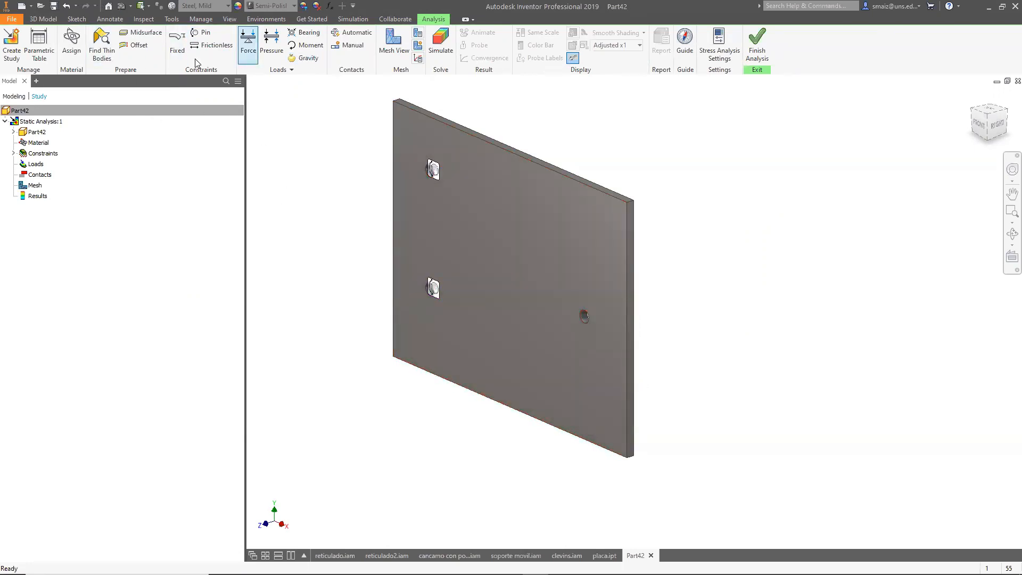
Apply a 1000 N bearing load to the right-hand hole, directed downward along the plate's right edge.
left_click(305, 32)
left_click(584, 318)
type("1000")
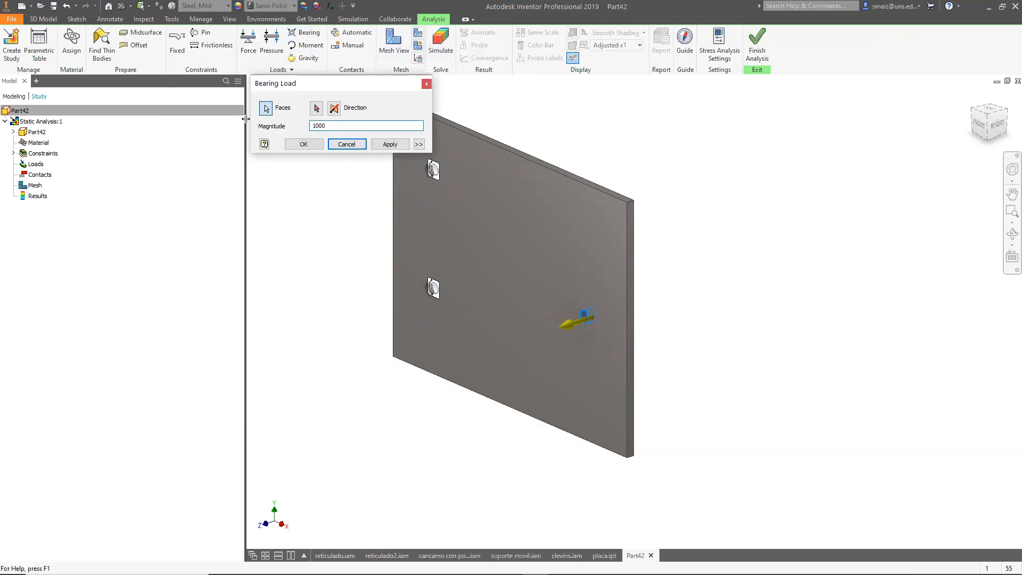
left_click(316, 108)
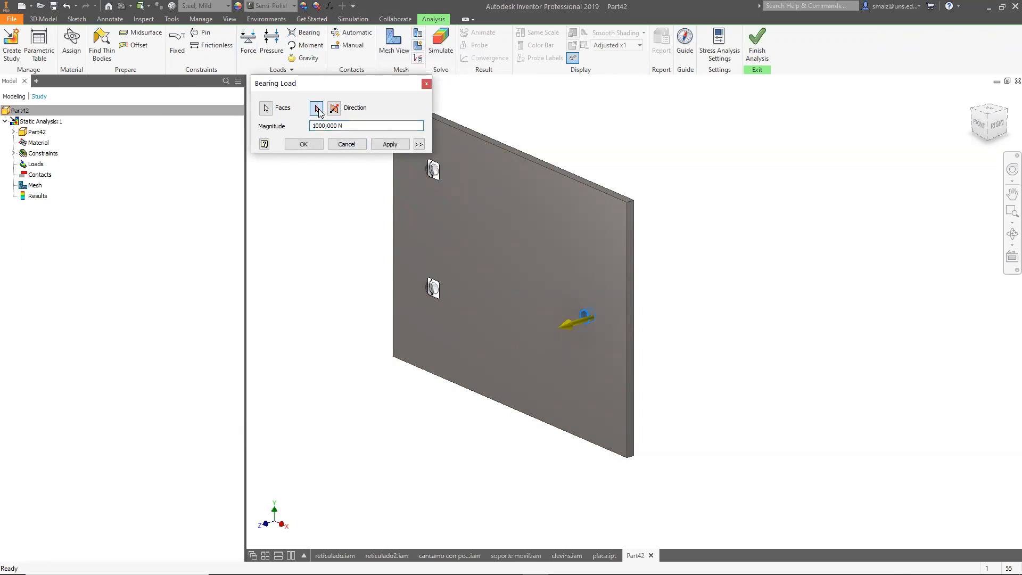
left_click(628, 288)
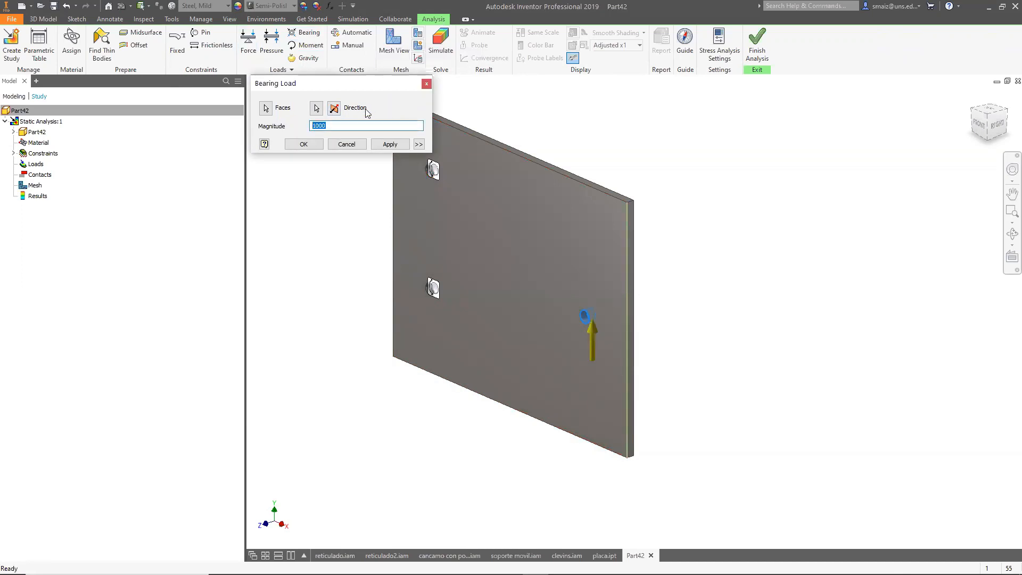
left_click(334, 108)
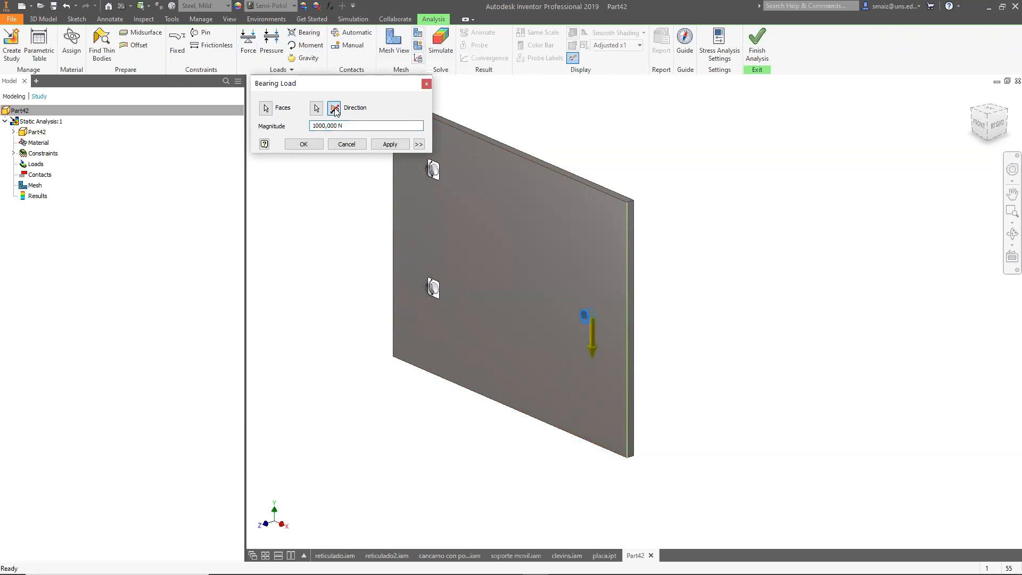
left_click(387, 146)
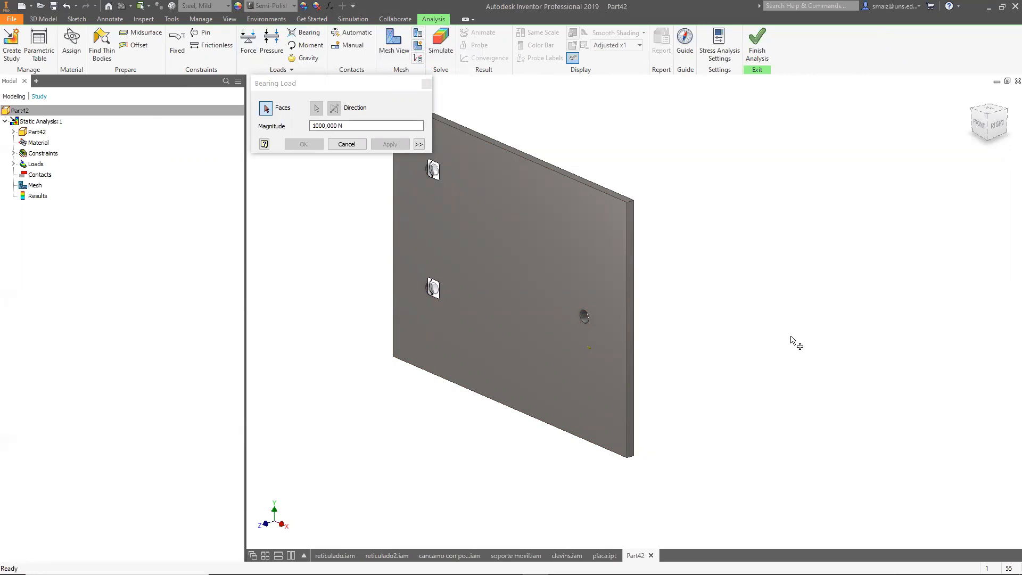
left_click(427, 84)
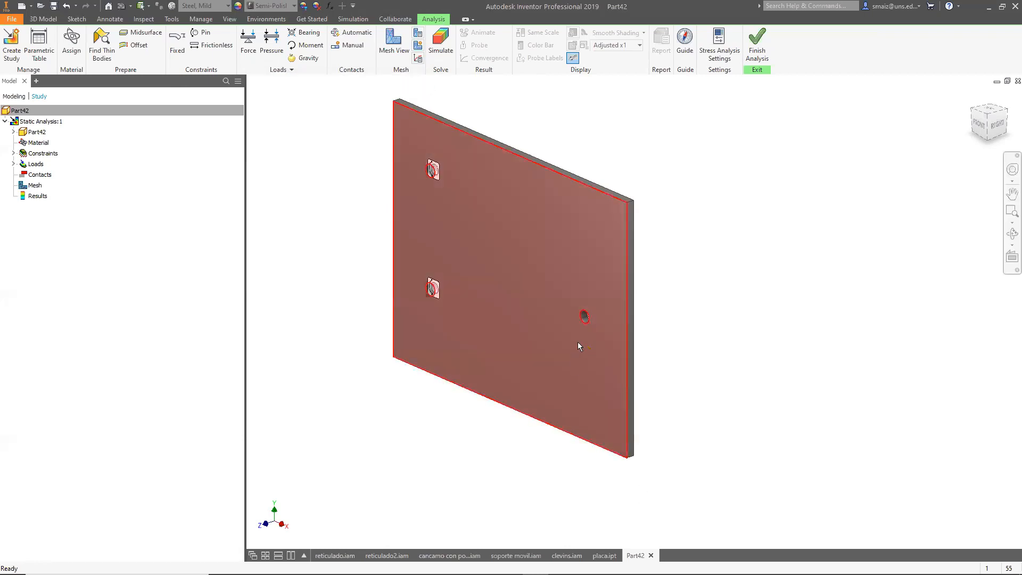
Run the simulation for the static analysis study.
left_click(441, 42)
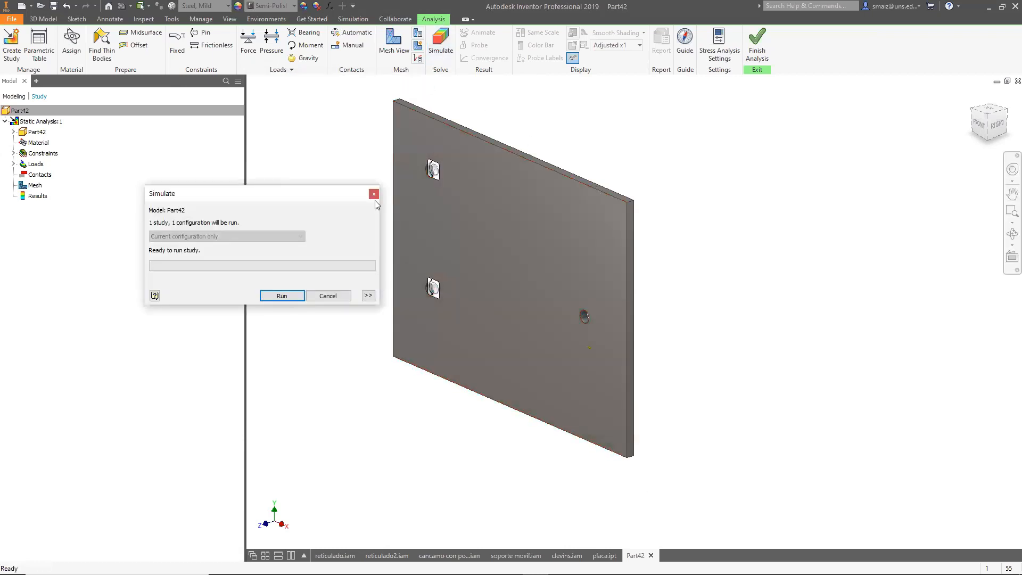
left_click(282, 295)
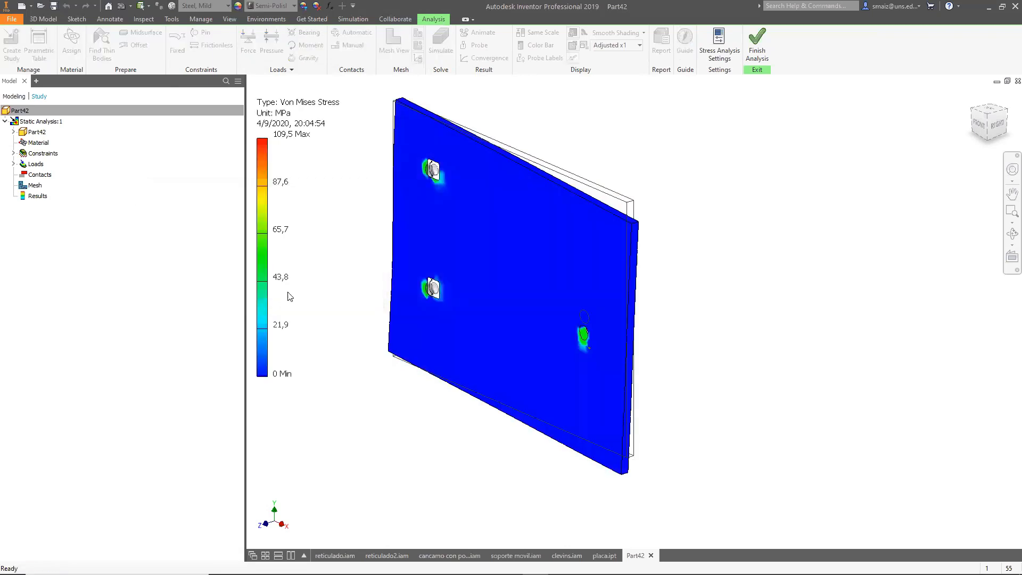
Toggle the maximum von Mises stress marker on and off in the front view of the results.
scroll(732, 361, "down", 3)
middle_click_drag(733, 360, 816, 342, "shift")
left_click(993, 124)
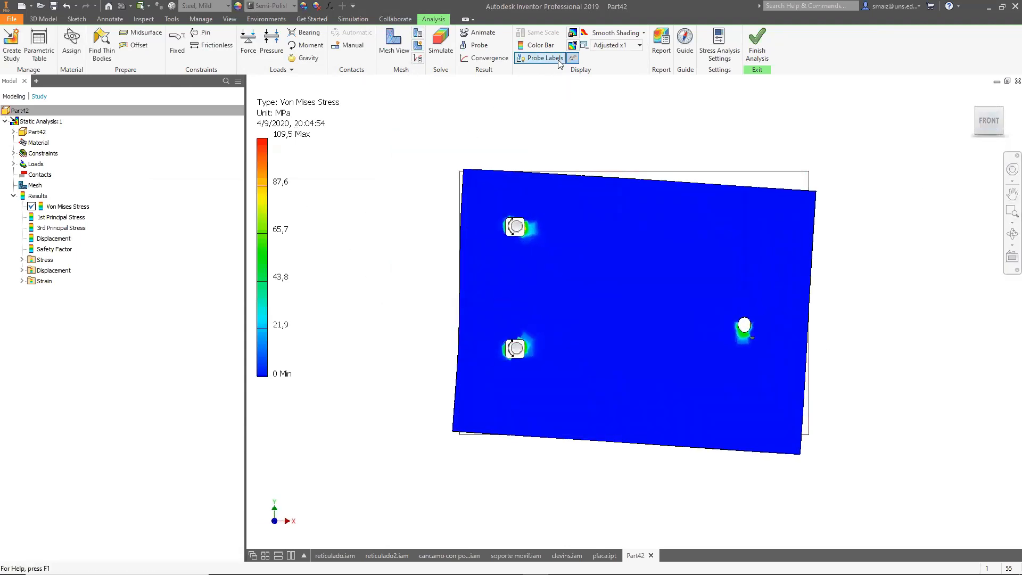
left_click(571, 33)
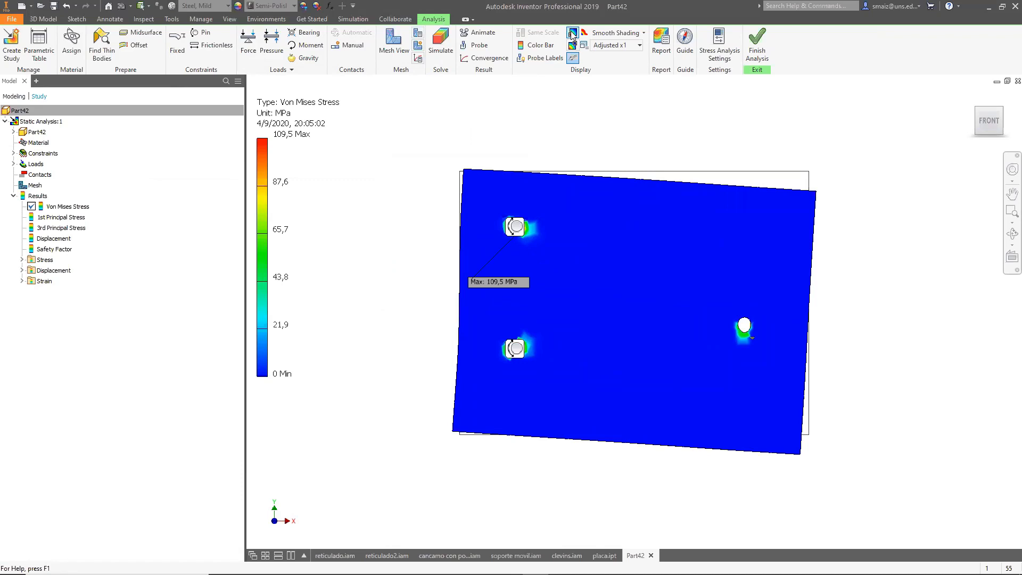
left_click(572, 33)
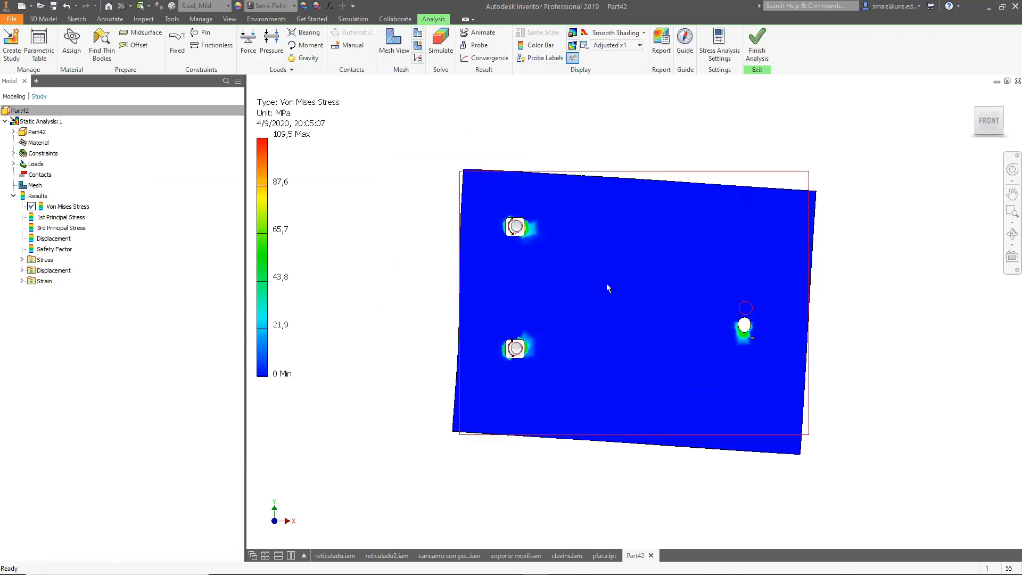
Turn on probe labels and probe the von Mises stress at several points across the plate.
left_click(521, 59)
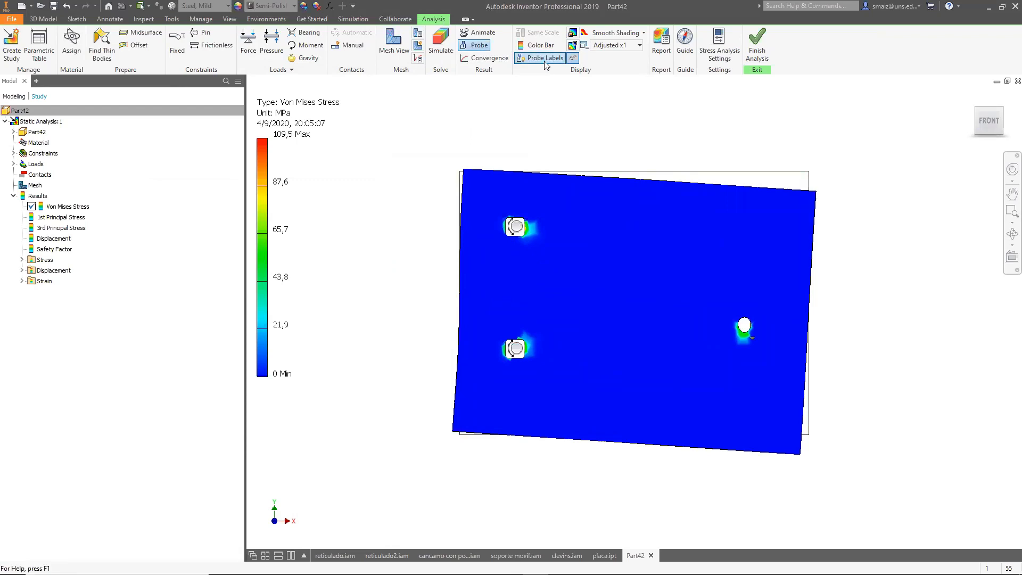
left_click(471, 46)
left_click(591, 253)
left_click(604, 316)
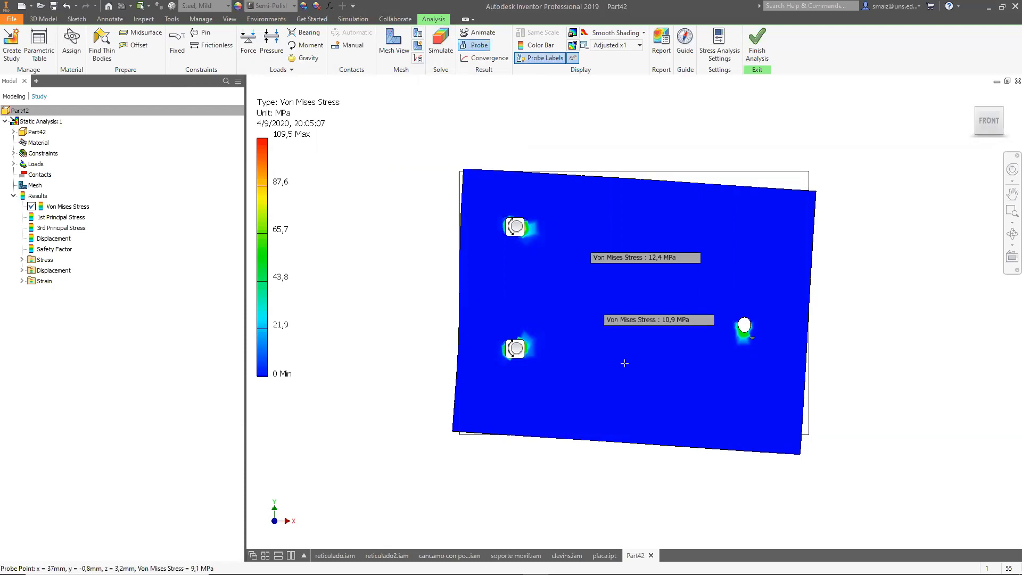
left_click(725, 409)
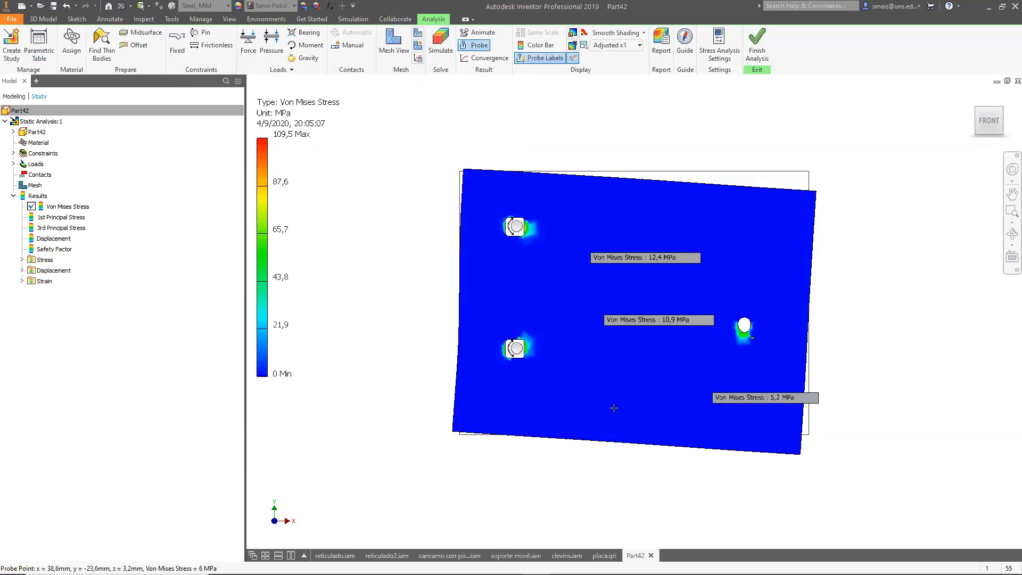
left_click(574, 408)
left_click(506, 425)
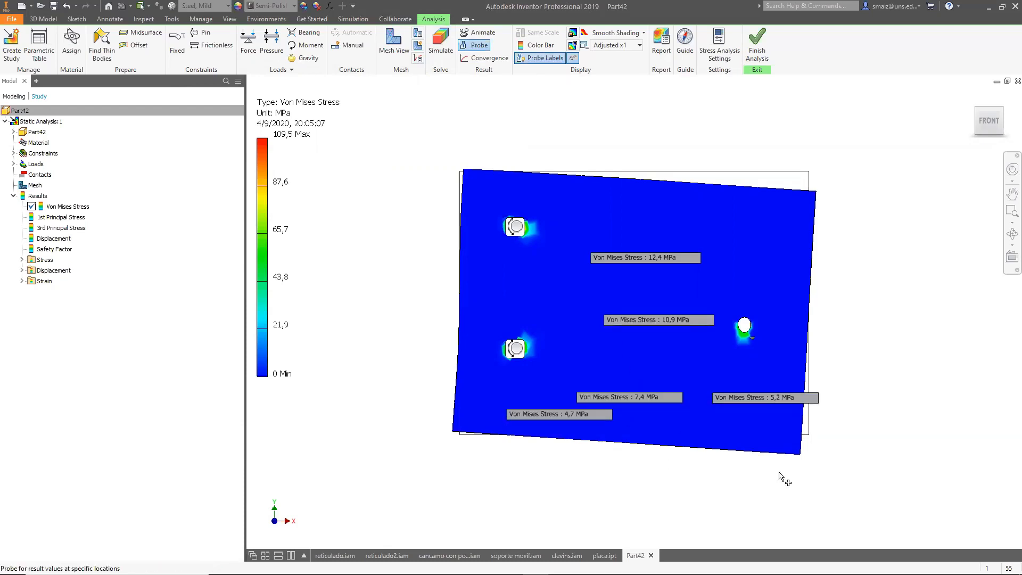
left_click(793, 455)
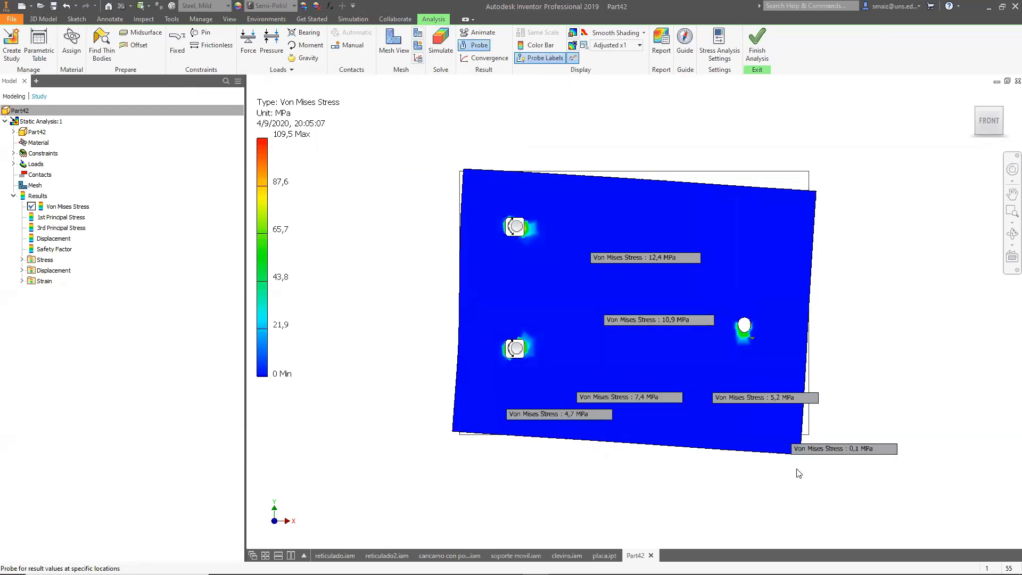
left_click(811, 192)
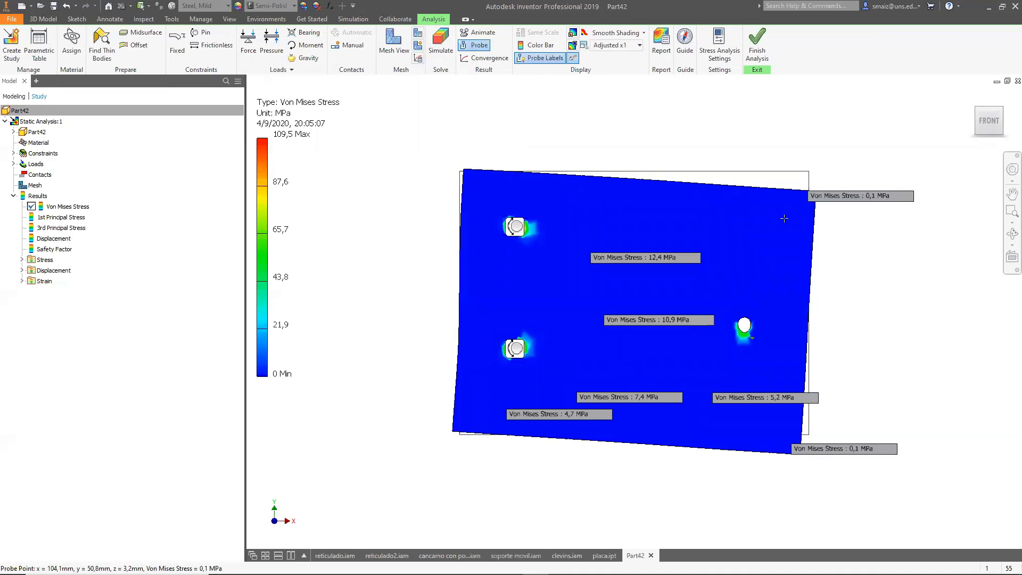
left_click(468, 178)
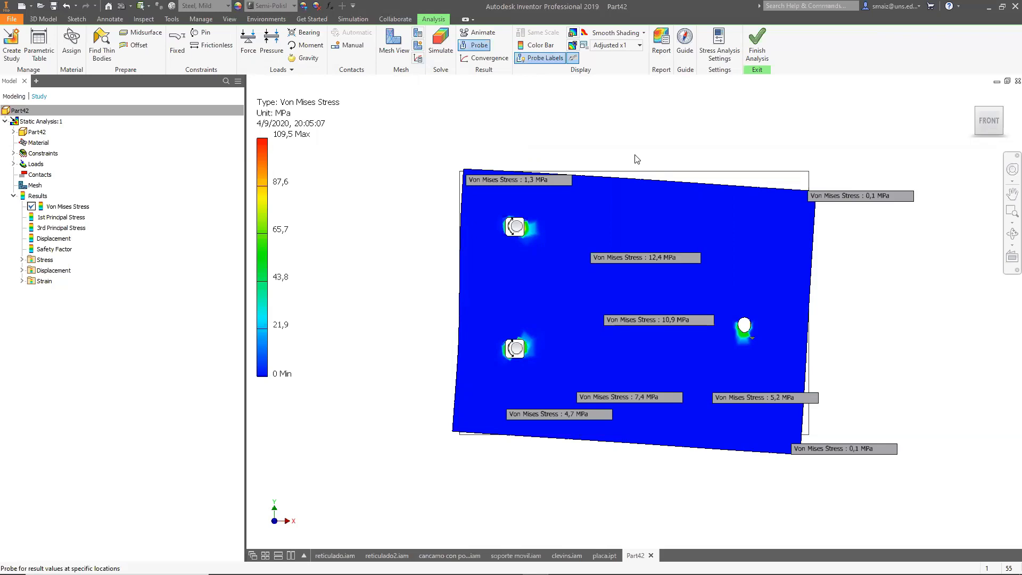
Delete all stress probes and finish the stress analysis to return to the part model.
key("Escape")
right_click(895, 201)
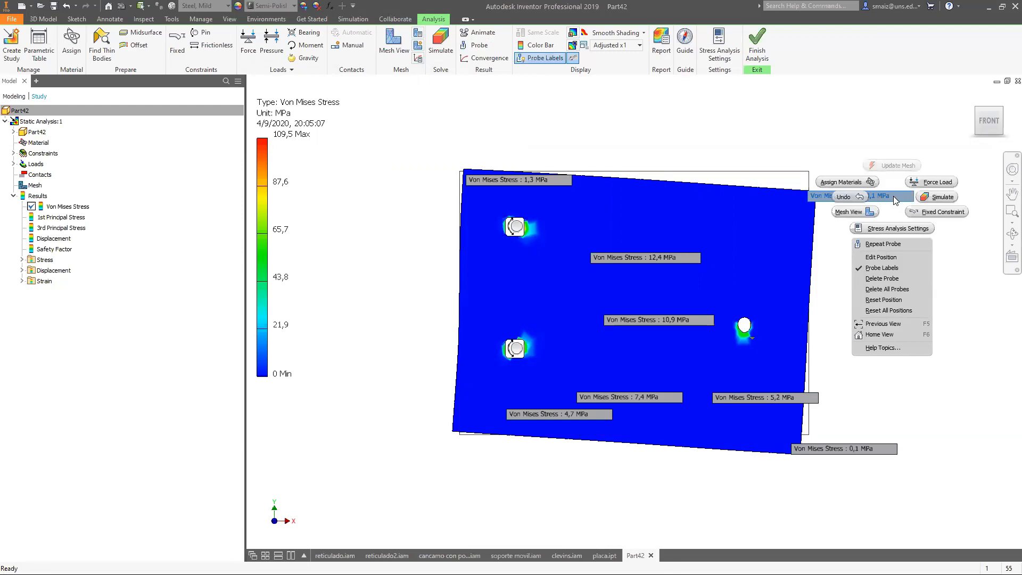
left_click(883, 289)
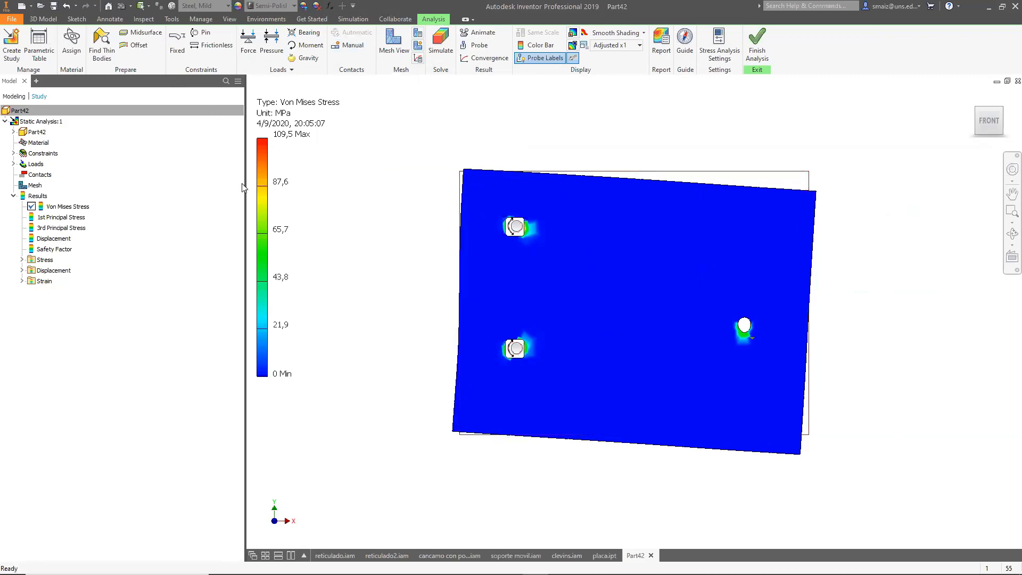
left_click(757, 51)
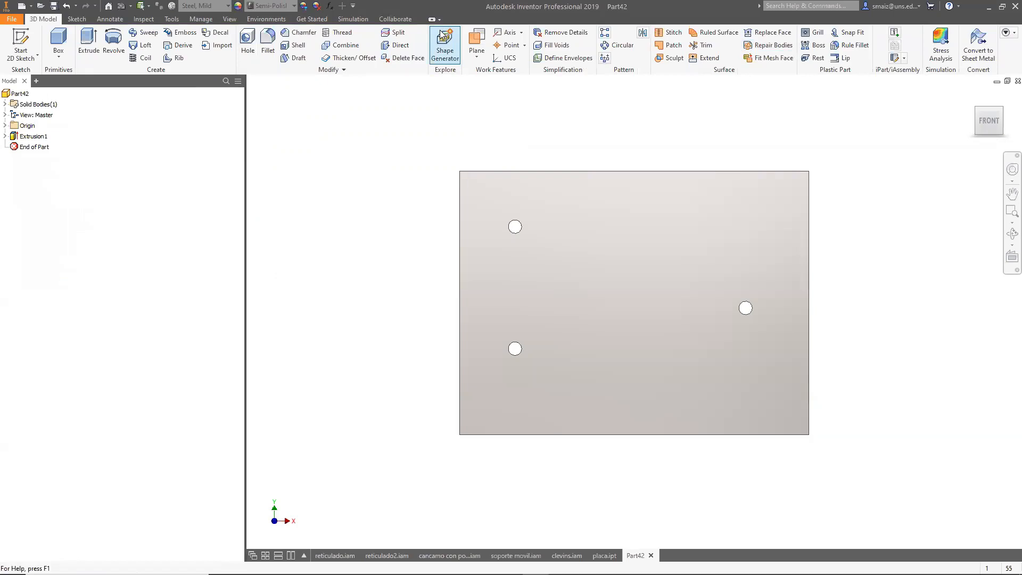
Toggle the Simulation and Explore ribbon panels off and back on.
left_click(1006, 33)
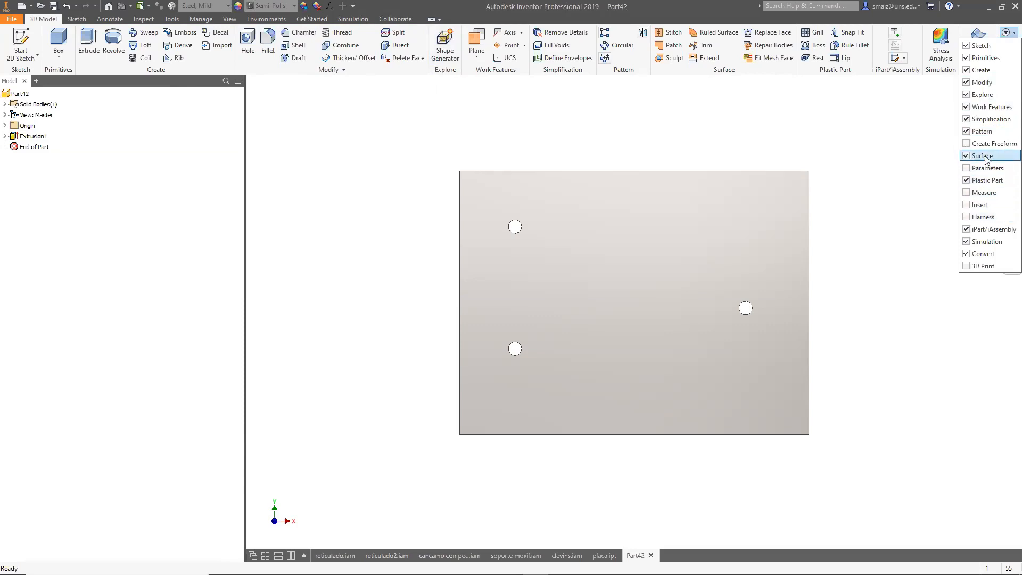
left_click(987, 241)
left_click(987, 241)
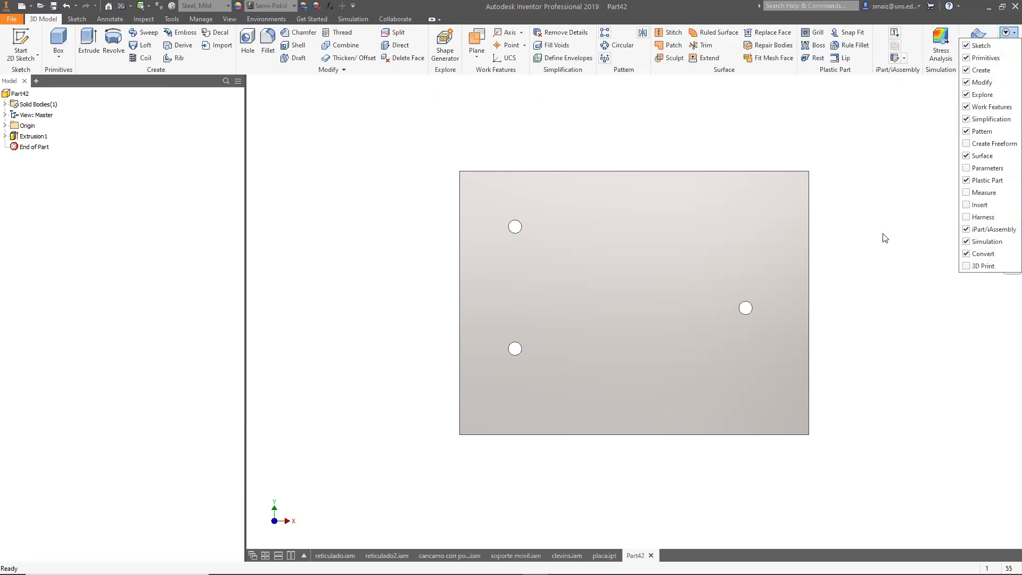
left_click(804, 129)
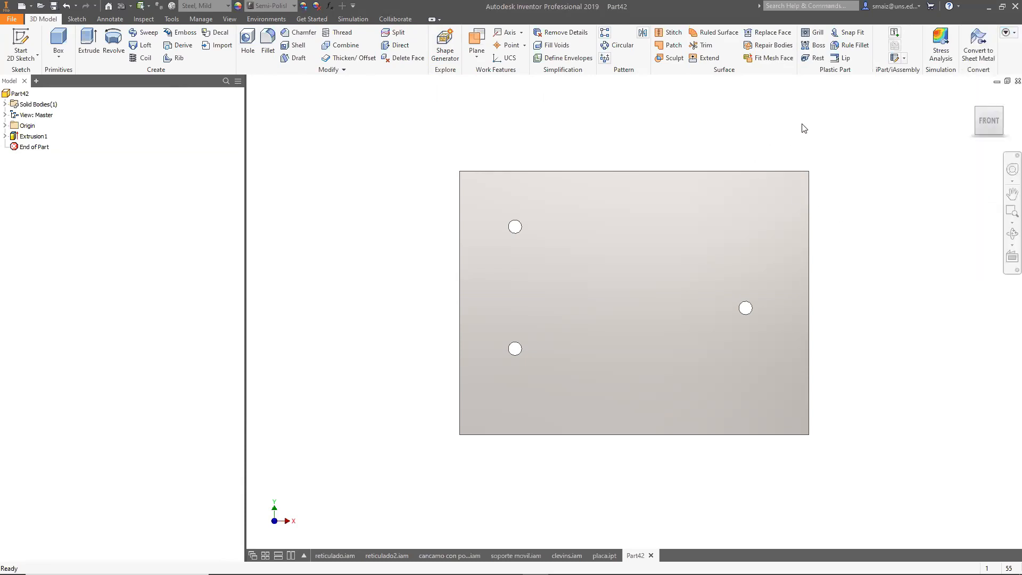
left_click(1006, 33)
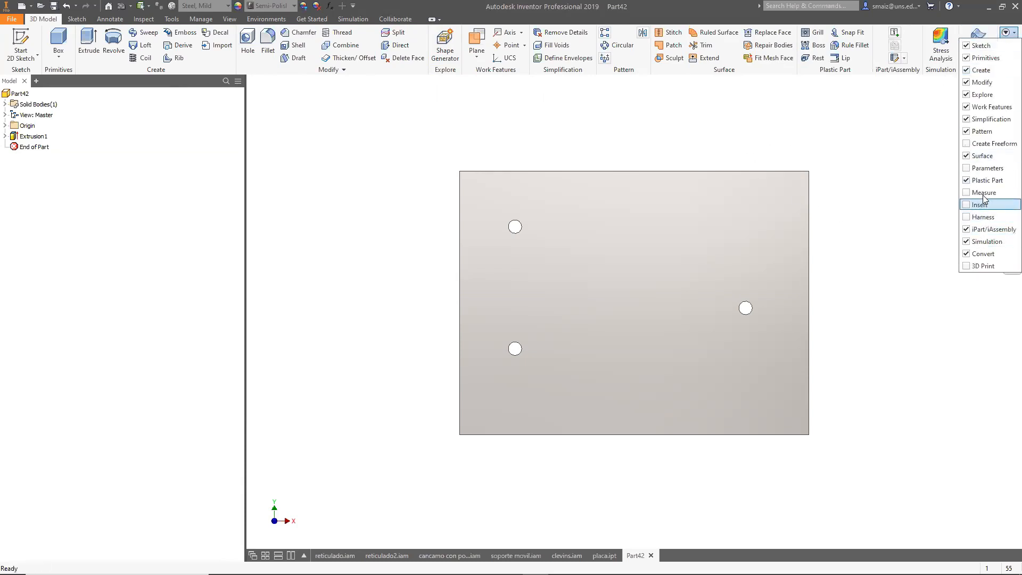
left_click(982, 96)
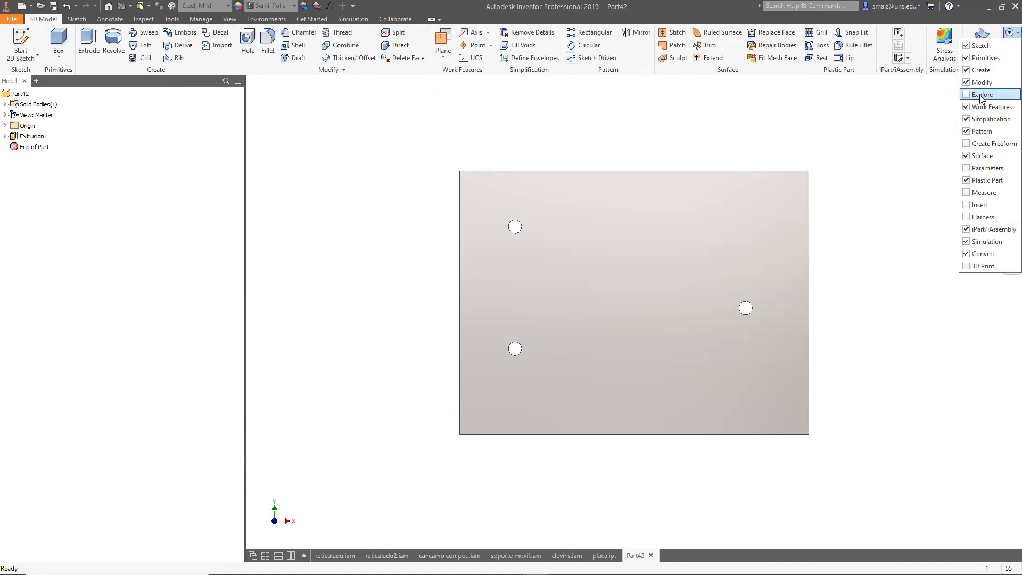
left_click(982, 95)
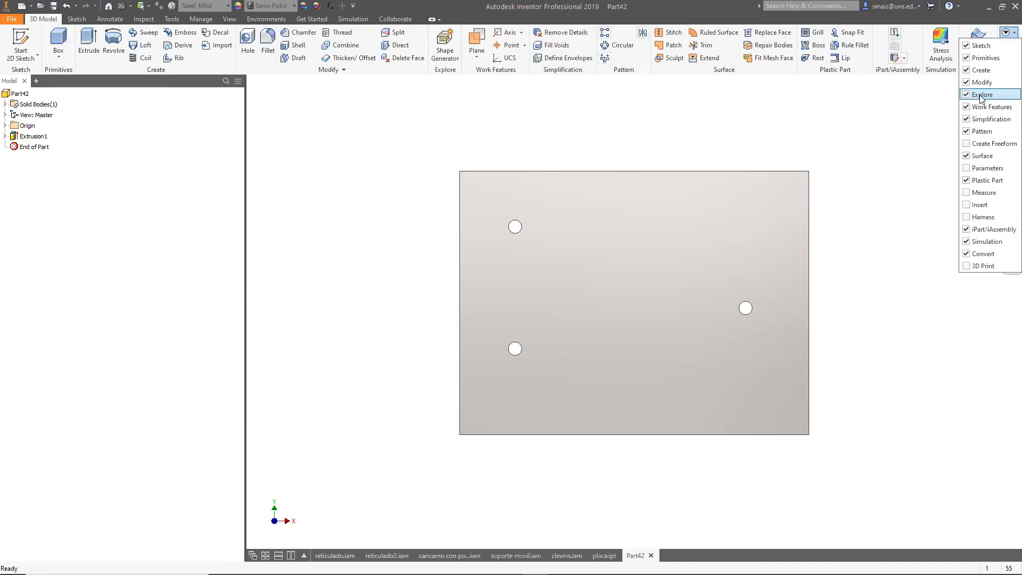
left_click(583, 132)
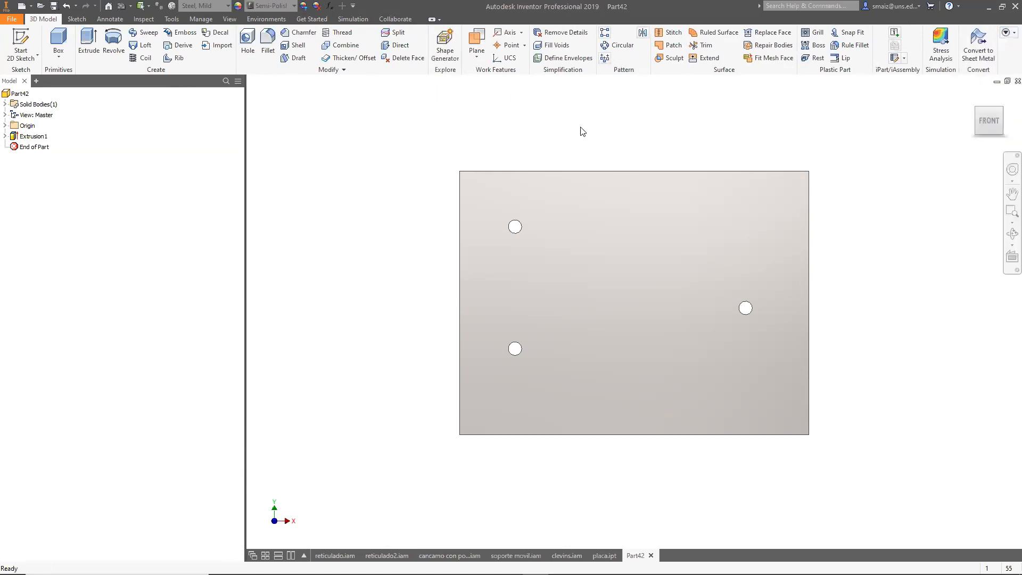
Open the Shape Generator environment and exit it again.
left_click(450, 53)
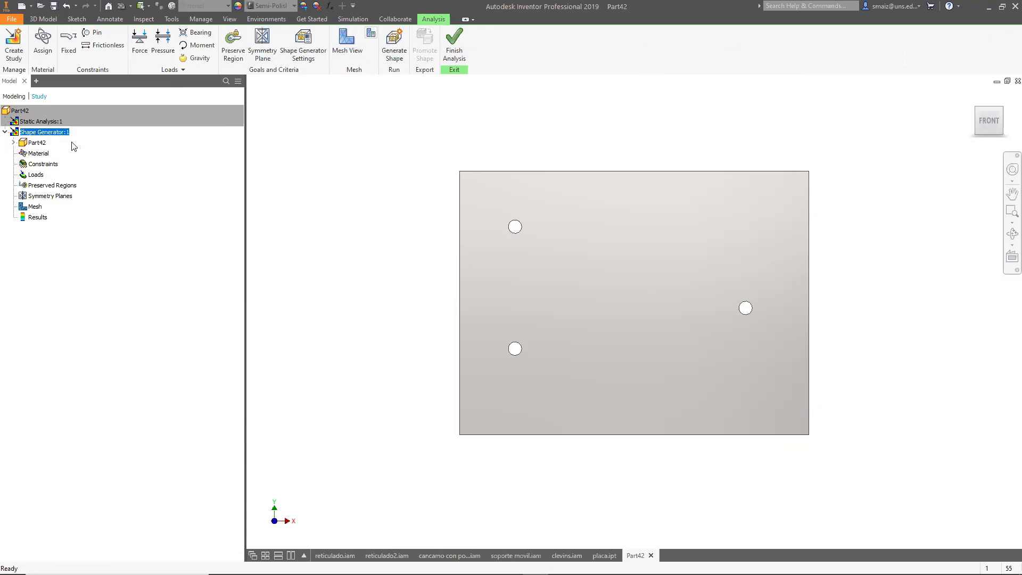
left_click(454, 42)
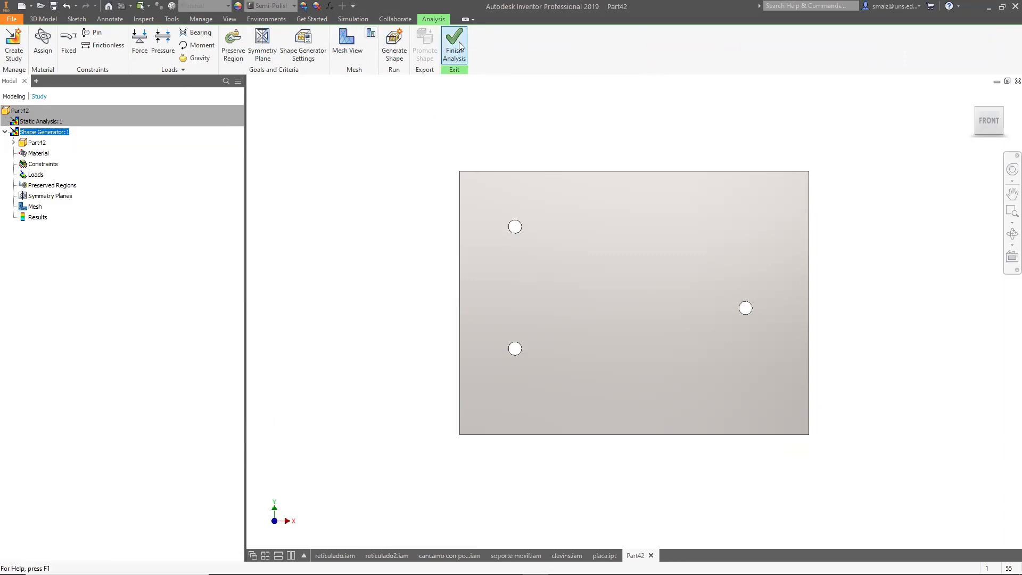
Re-enter the Shape Generator environment and review the study's properties and material assignment without changing anything.
left_click(943, 48)
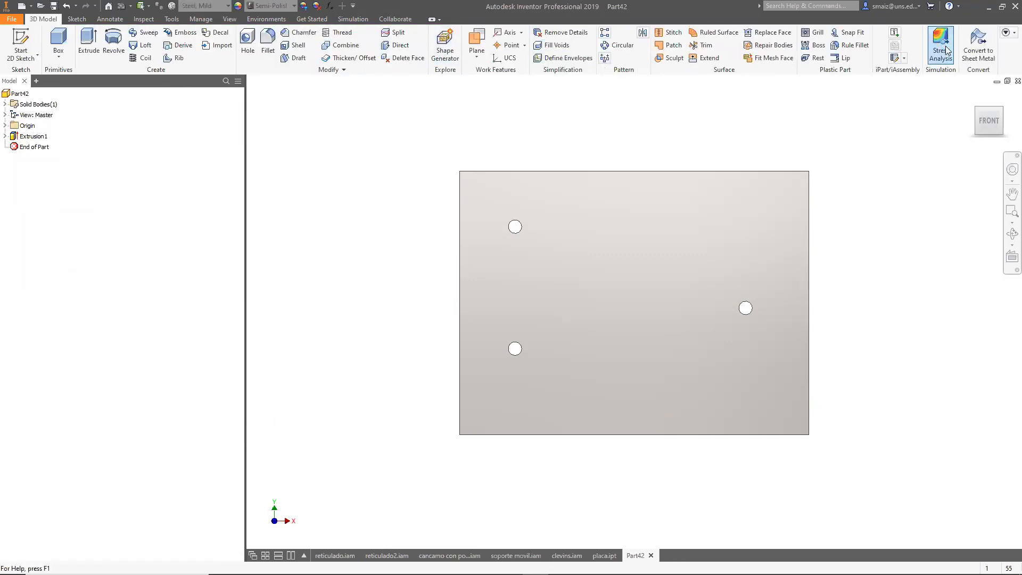
left_click(25, 62)
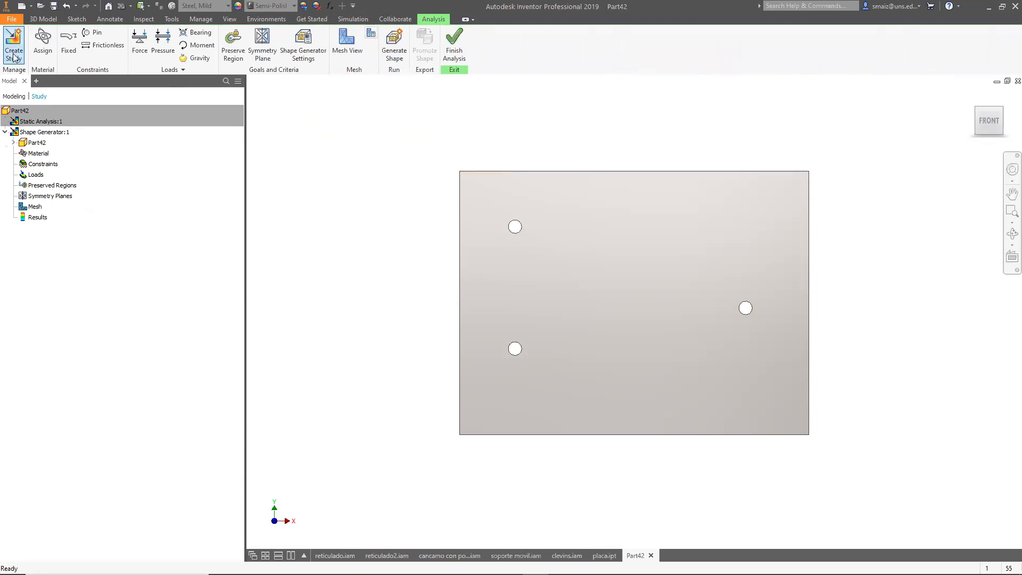
left_click(183, 284)
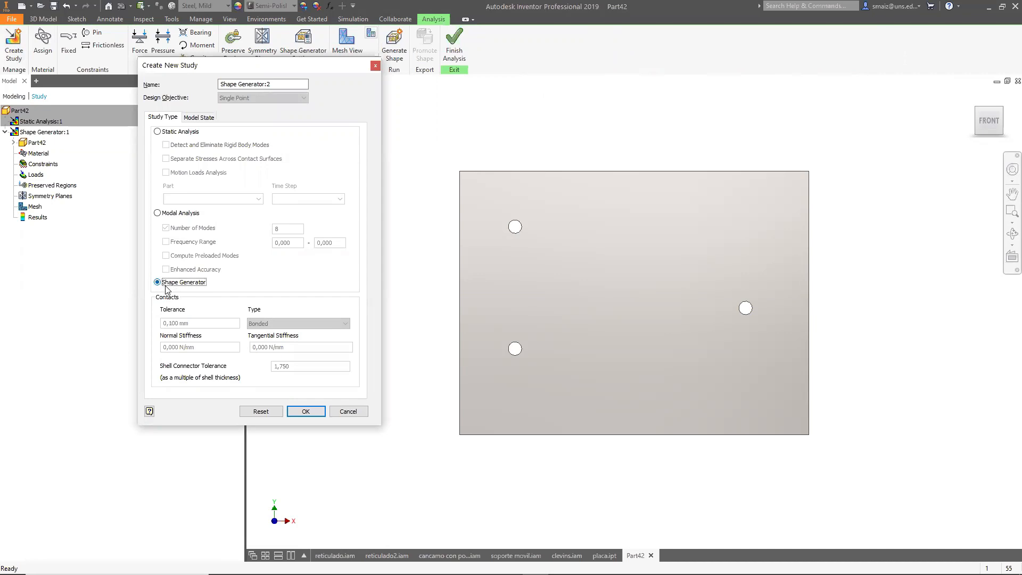
left_click(356, 415)
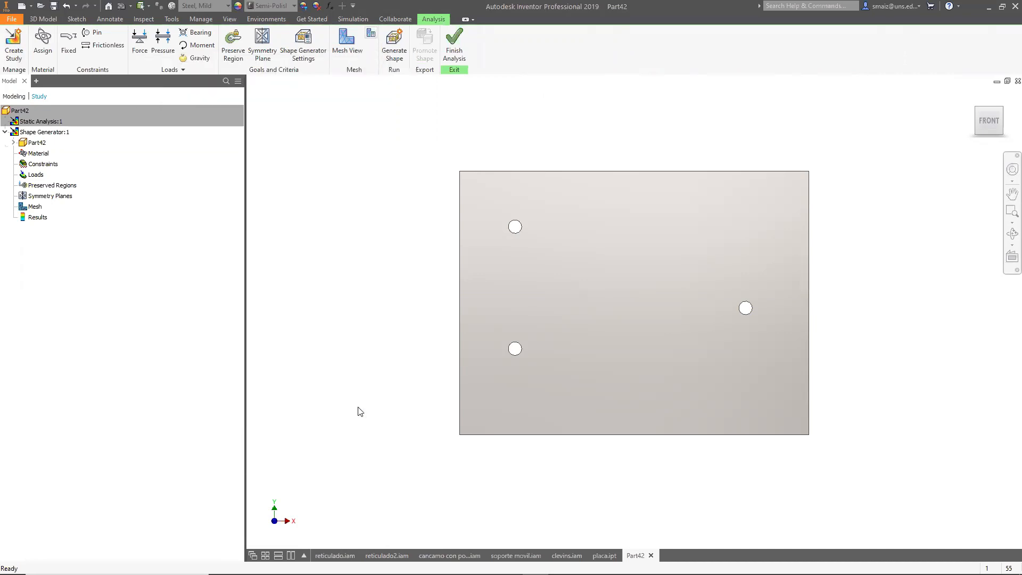
double_click(31, 132)
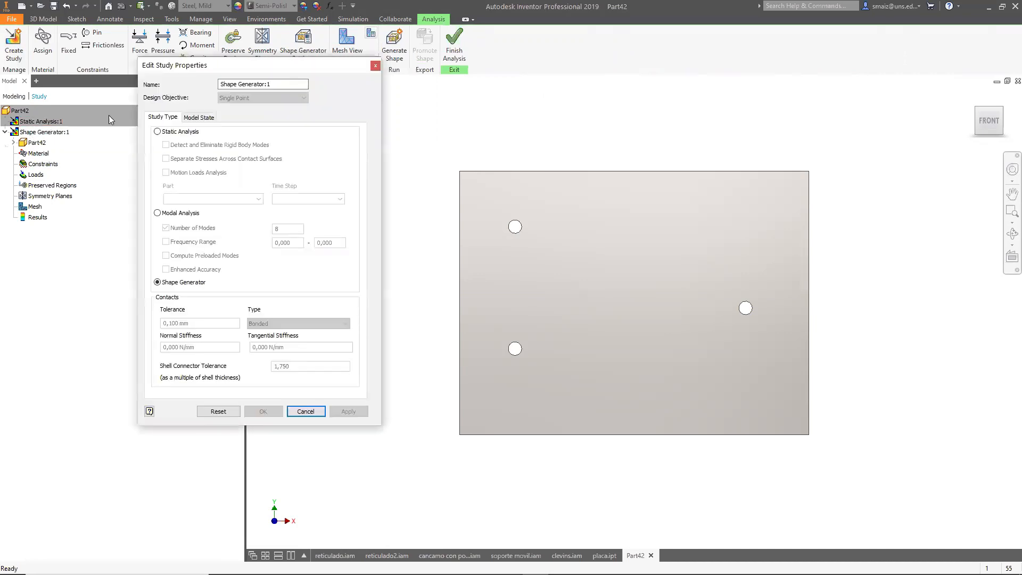
left_click(382, 69)
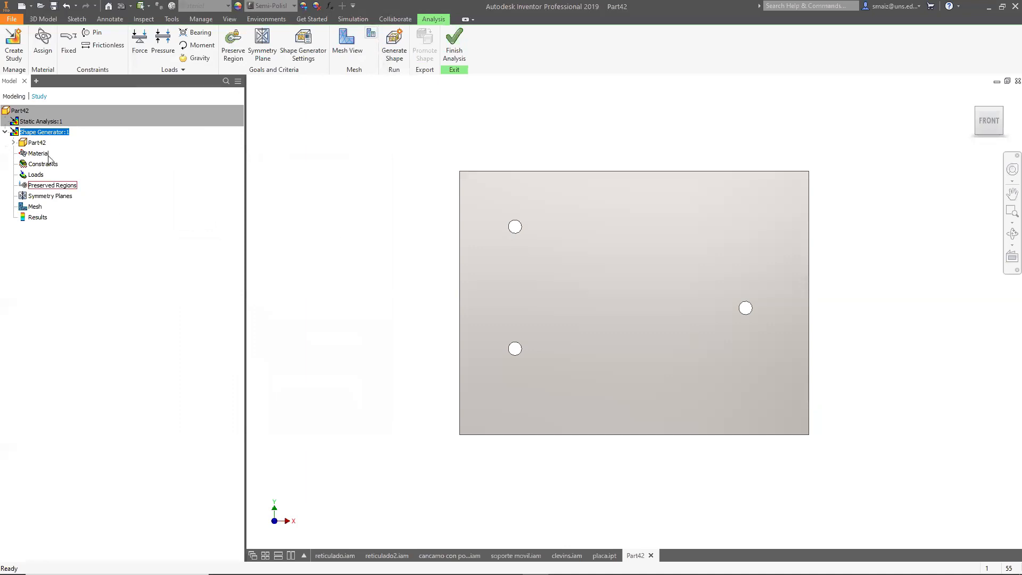
left_click(43, 48)
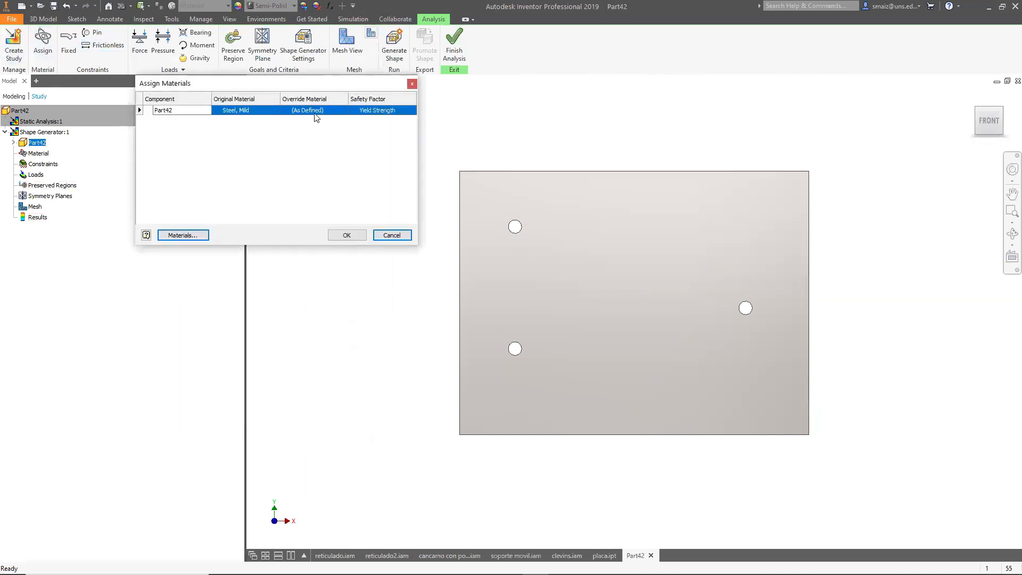
left_click(412, 83)
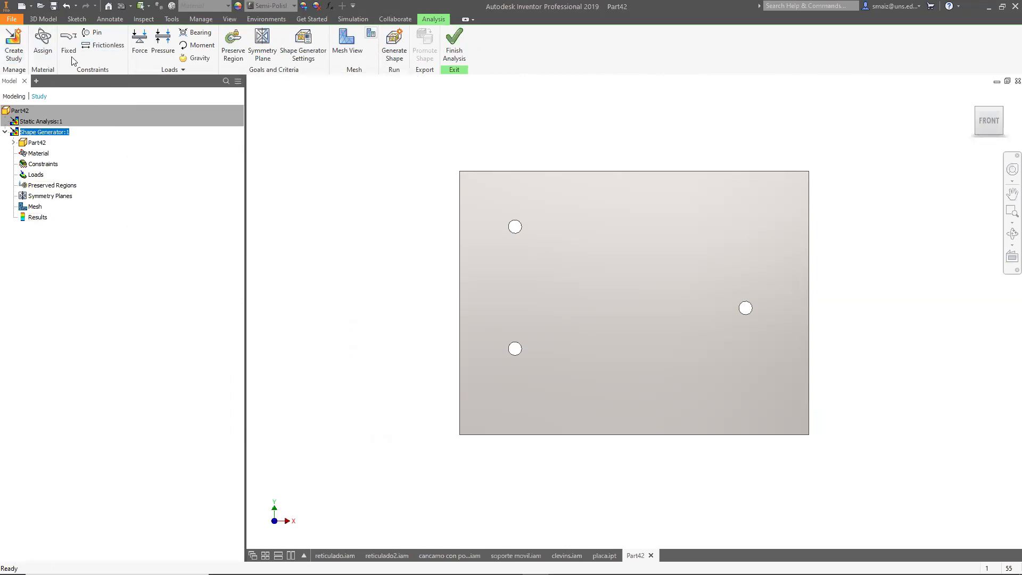
Add pin constraints to the two left holes of the plate.
left_click(93, 34)
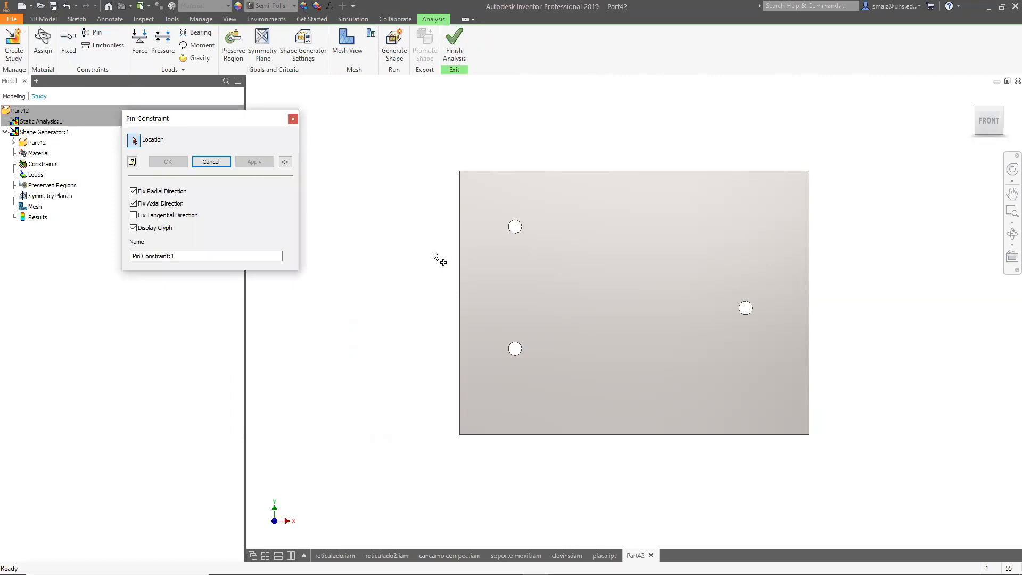
middle_click_drag(635, 293, 553, 258, "shift")
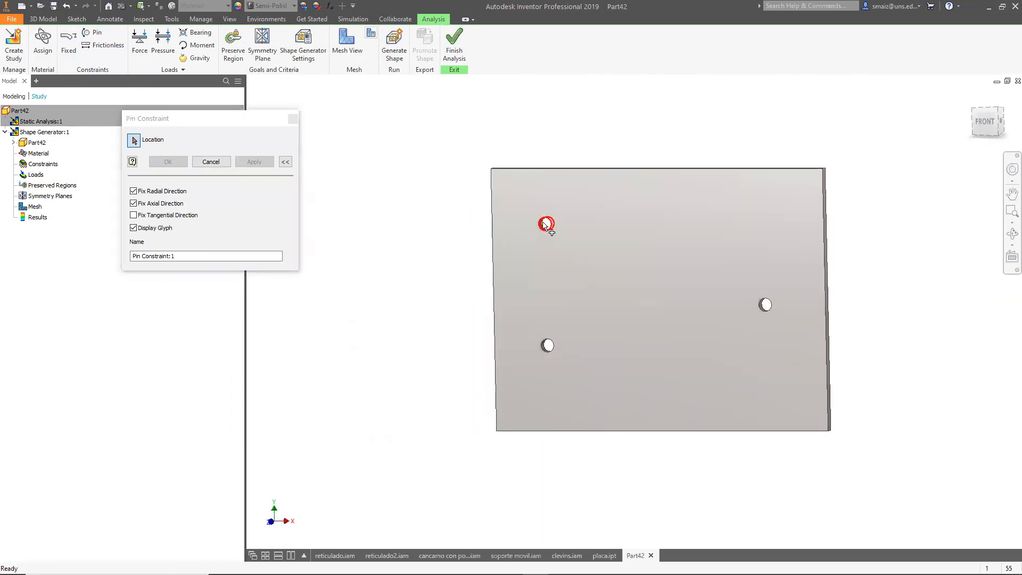
scroll(546, 223, "up", 4)
left_click(535, 224)
scroll(535, 224, "down", 5)
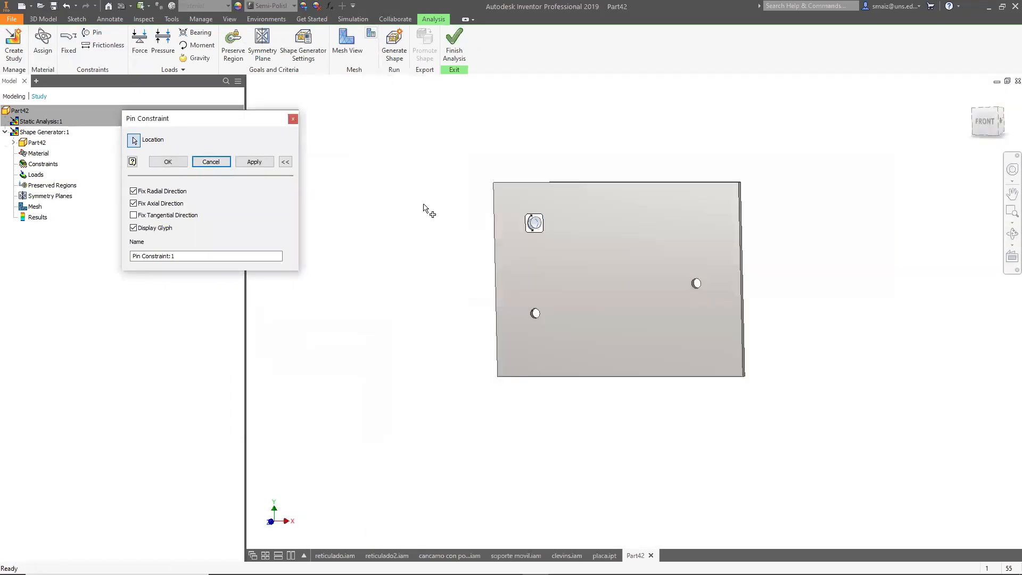
left_click(239, 166)
scroll(546, 332, "up", 5)
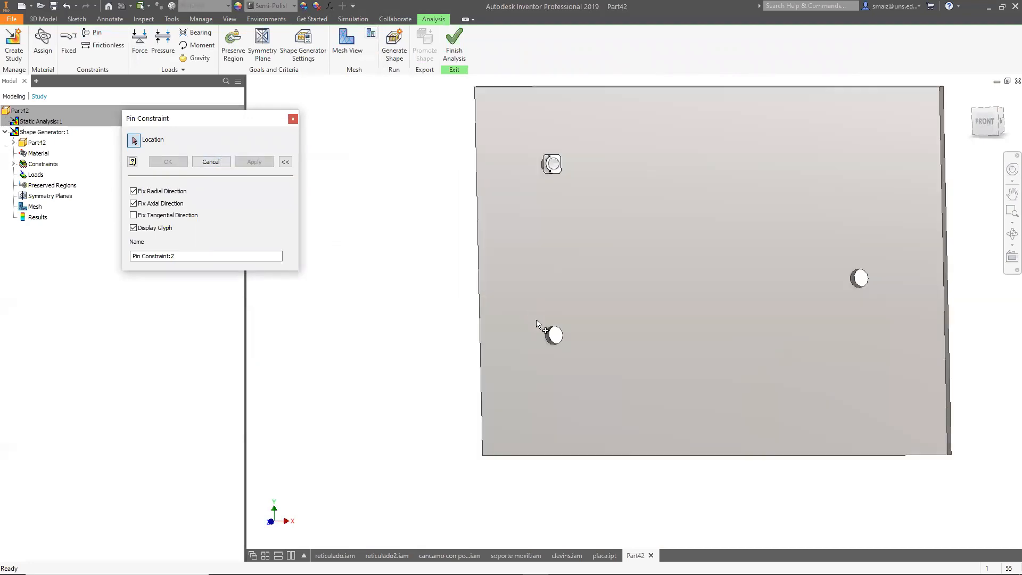
left_click(543, 341)
scroll(497, 319, "down", 5)
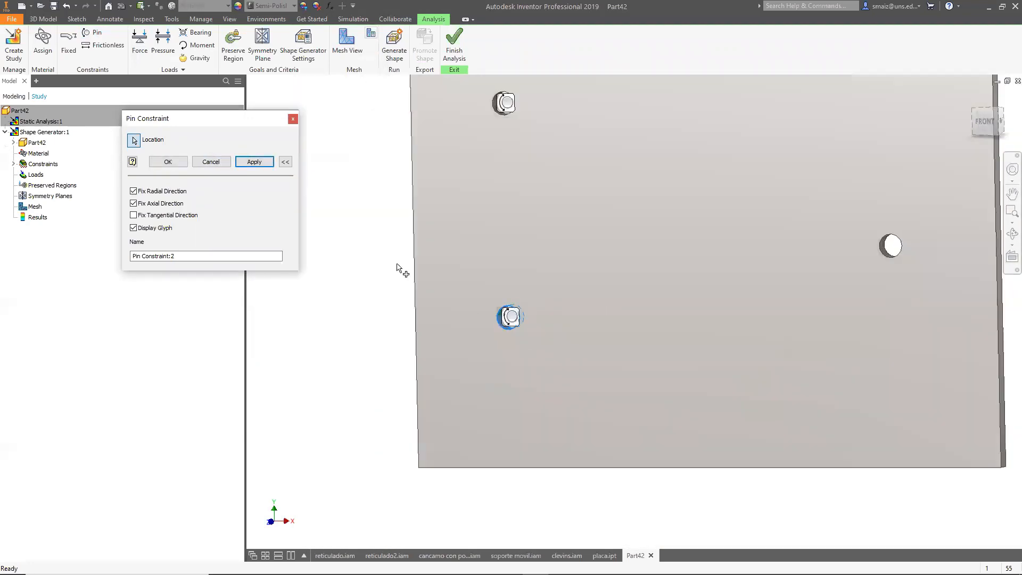
left_click(255, 162)
left_click(292, 118)
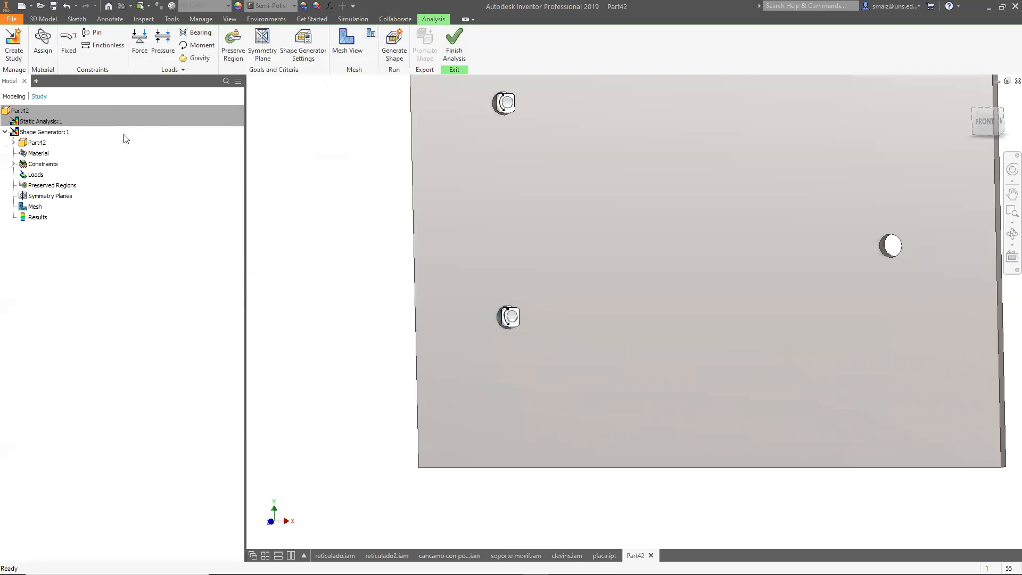
Apply a 1000 N bearing load on the right hole, directed downward along the plate's right edge.
left_click(197, 32)
left_click(889, 246)
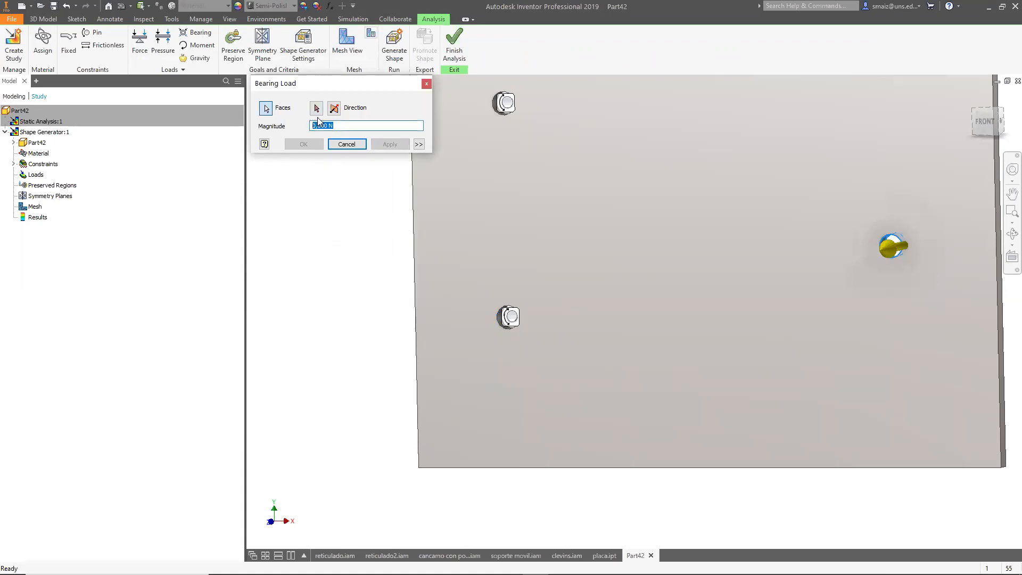
type("1000")
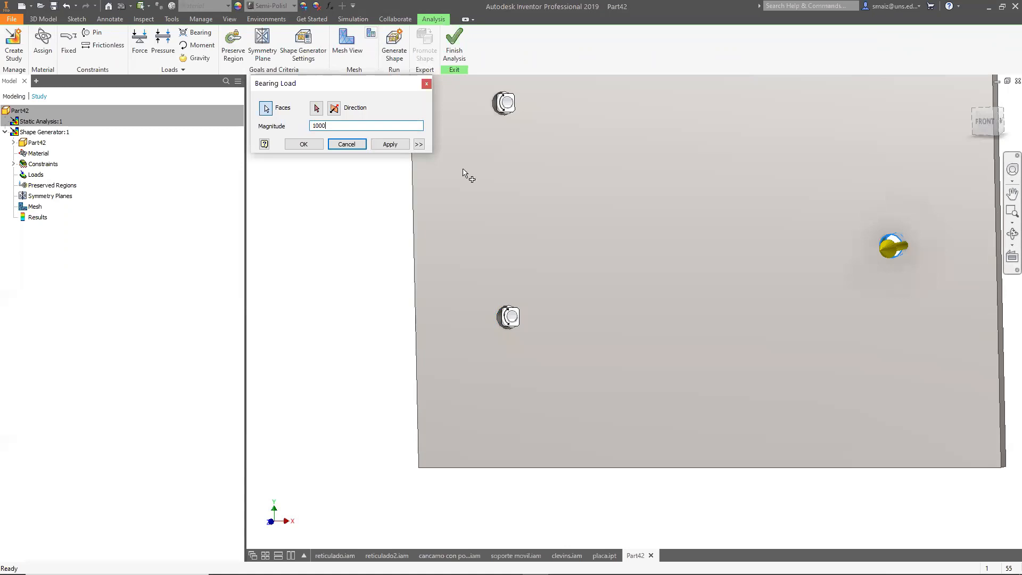
left_click(317, 110)
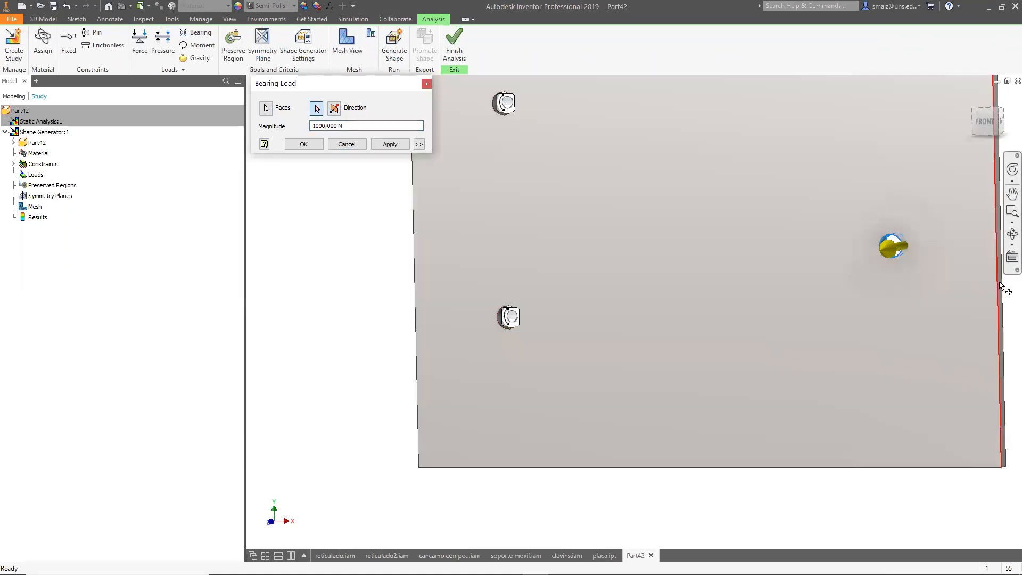
left_click(999, 285)
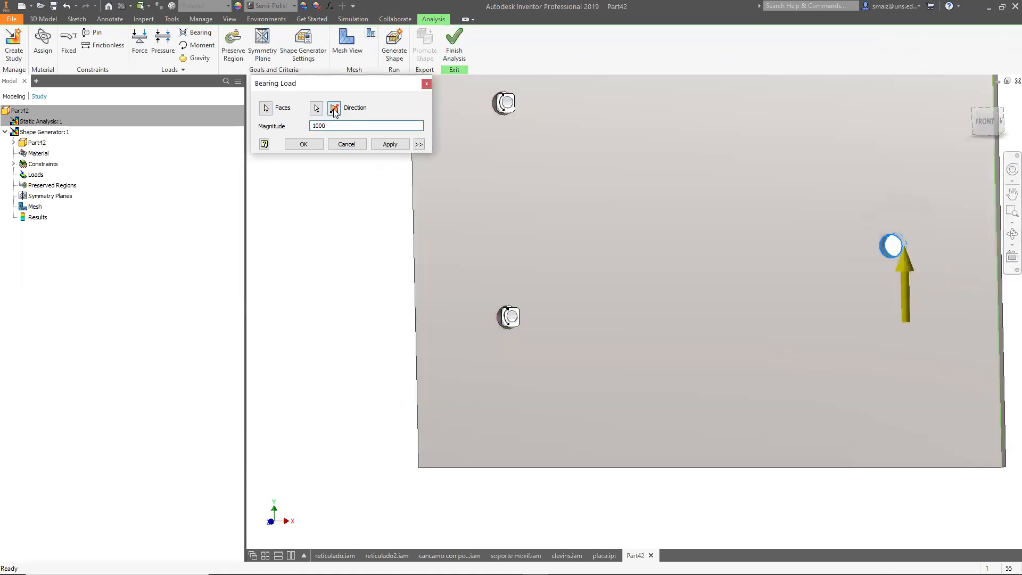
left_click(334, 109)
left_click(390, 145)
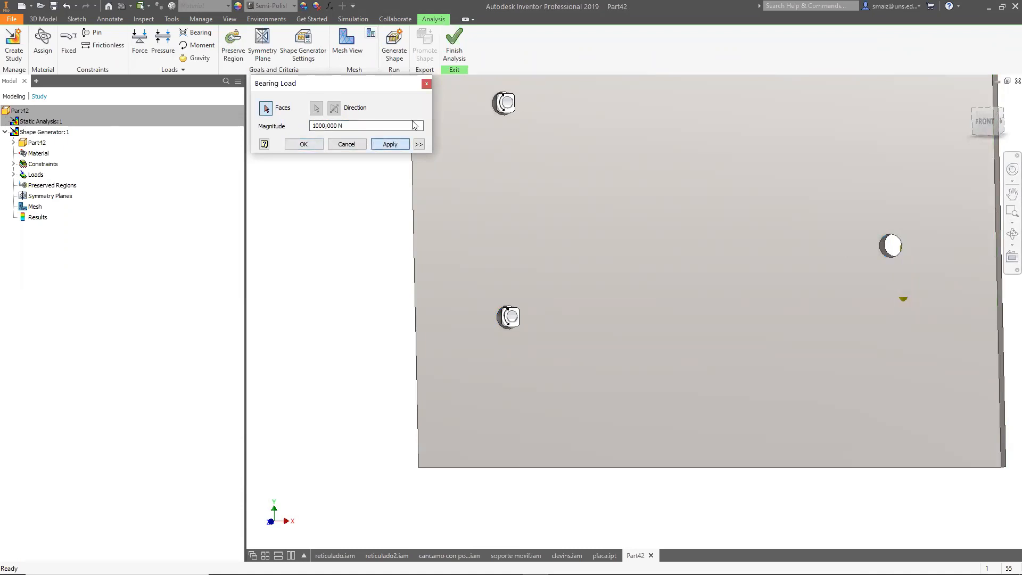
left_click(426, 85)
Add a cylindrical preserve region around the upper-left hole, enlarging it beyond the hole.
scroll(383, 197, "down", 5)
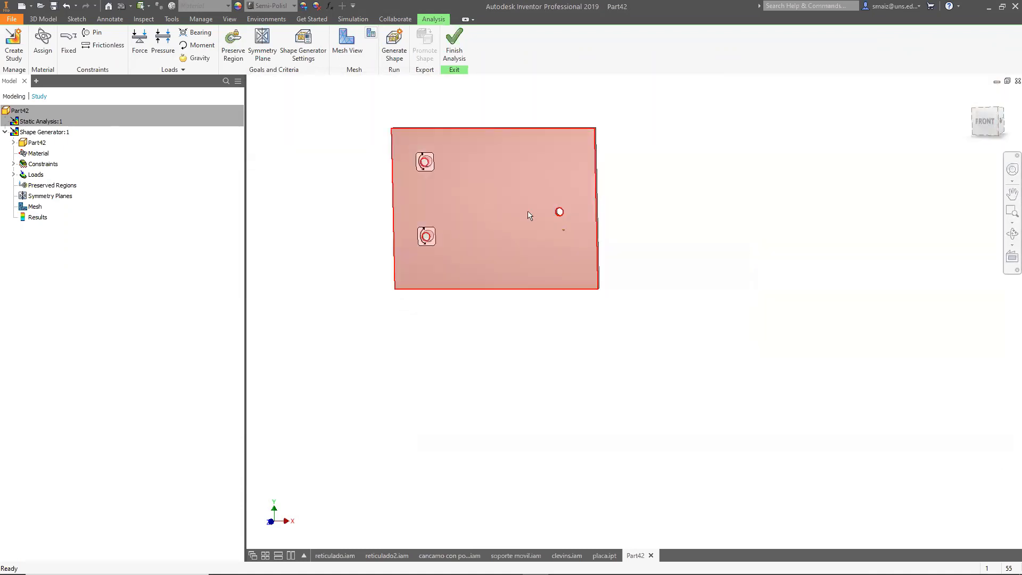
scroll(535, 215, "up", 3)
scroll(542, 219, "down", 2)
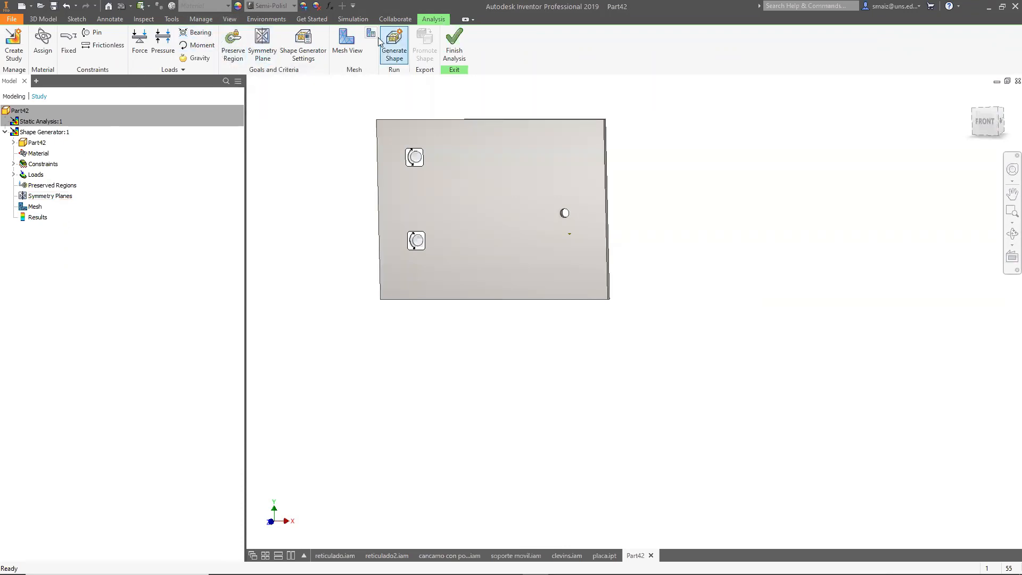
left_click(233, 59)
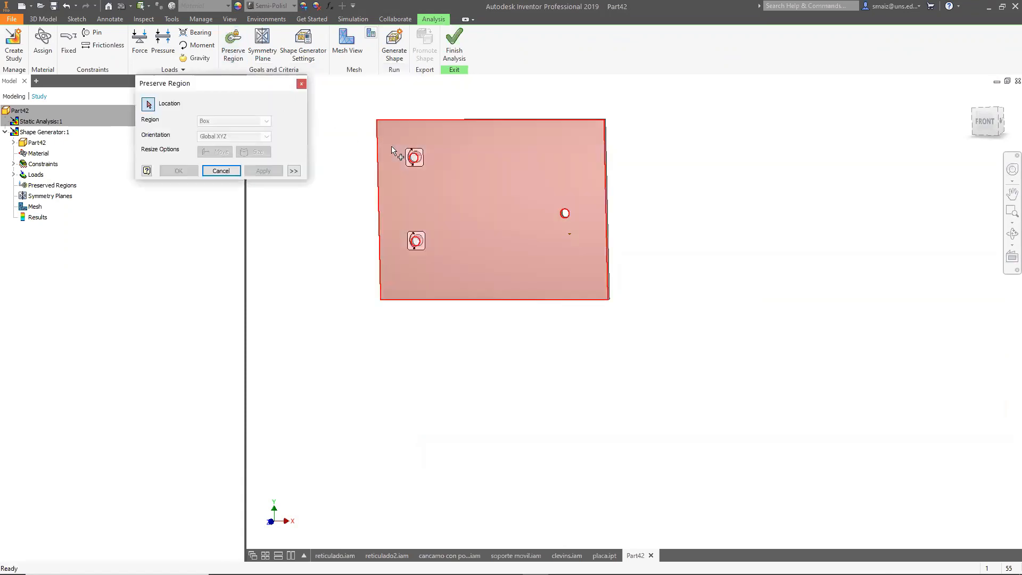
scroll(402, 151, "down", 6)
left_click(482, 209)
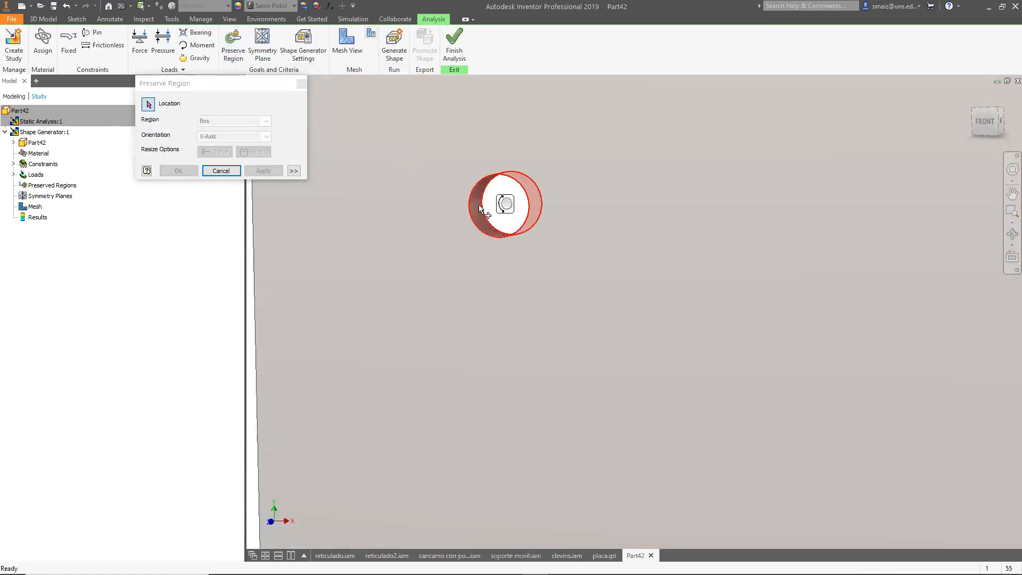
left_click_drag(506, 254, 516, 281)
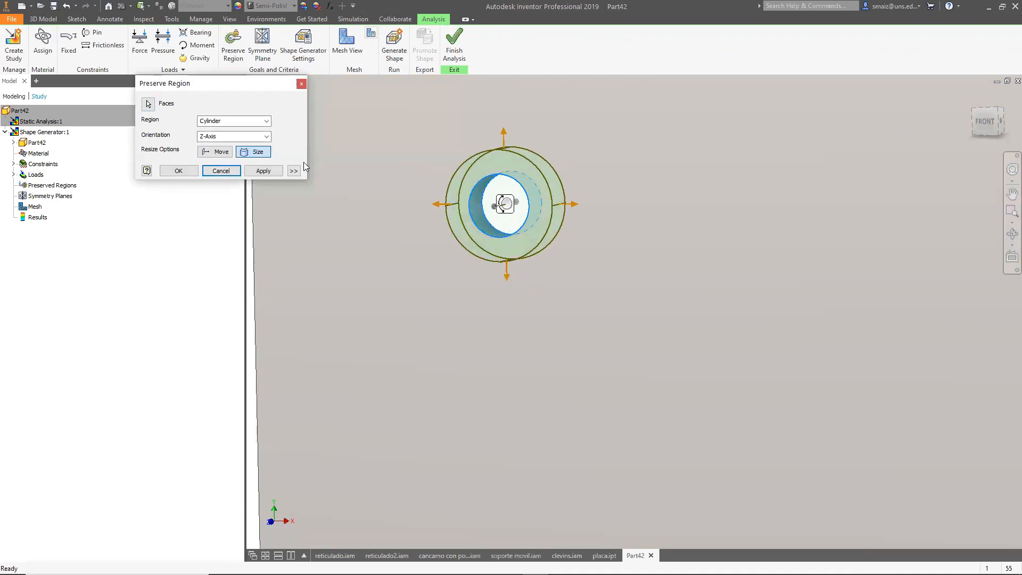
scroll(456, 183, "down", 5)
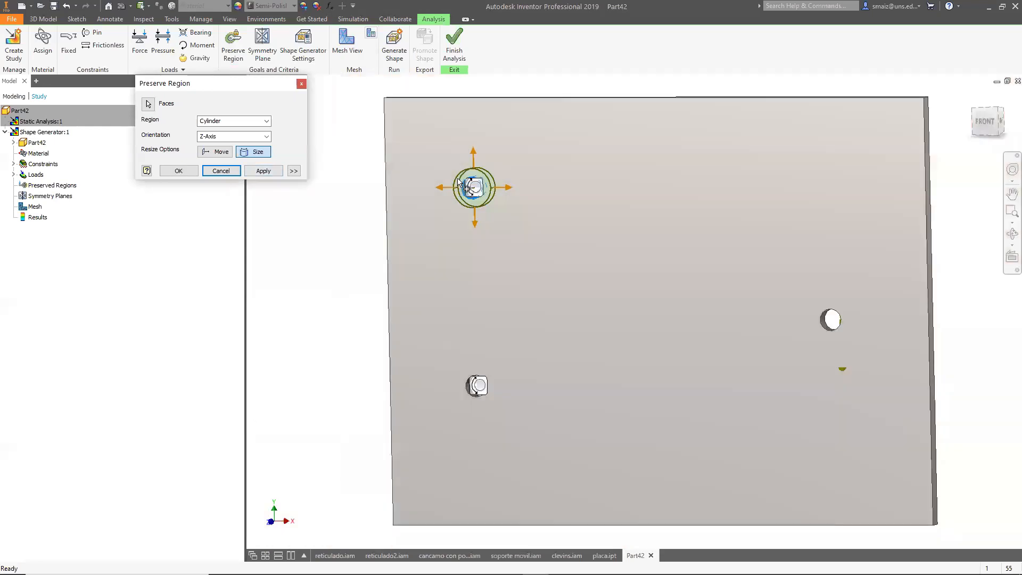
left_click(263, 170)
Add an enlarged cylindrical preserve region around the lower-left hole.
scroll(479, 415, "up", 6)
left_click(470, 373)
left_click_drag(500, 411, 514, 477)
left_click(263, 170)
Add an enlarged cylindrical preserve region around the right hole and close the dialog.
scroll(341, 247, "down", 6)
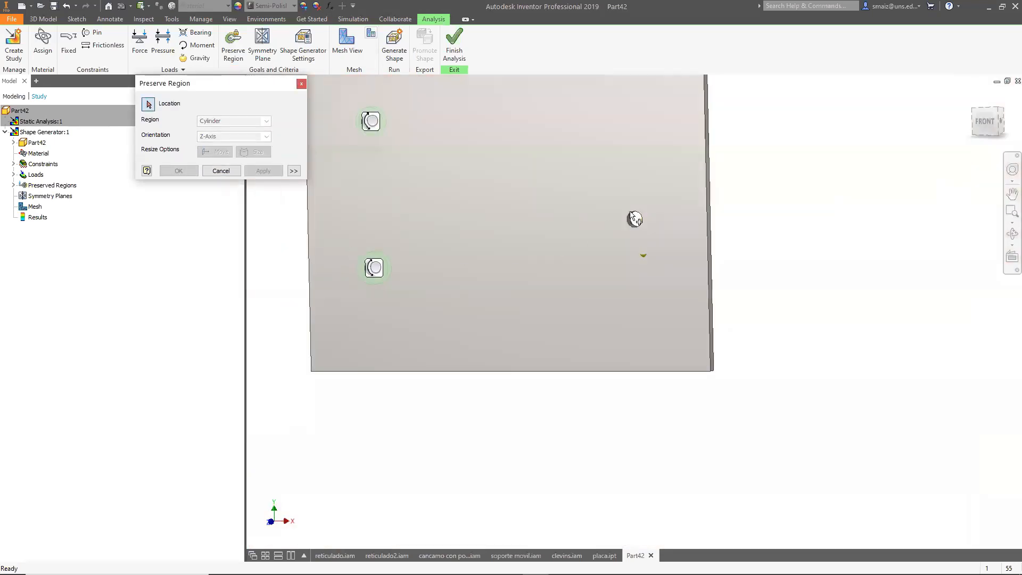
scroll(634, 217, "up", 5)
left_click(611, 239)
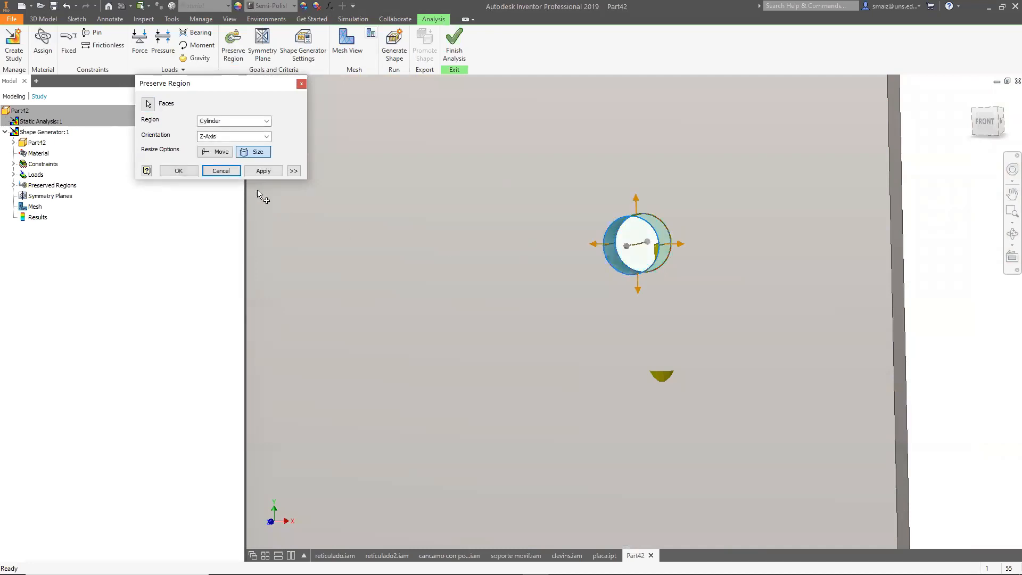
left_click_drag(638, 289, 638, 318)
left_click(281, 171)
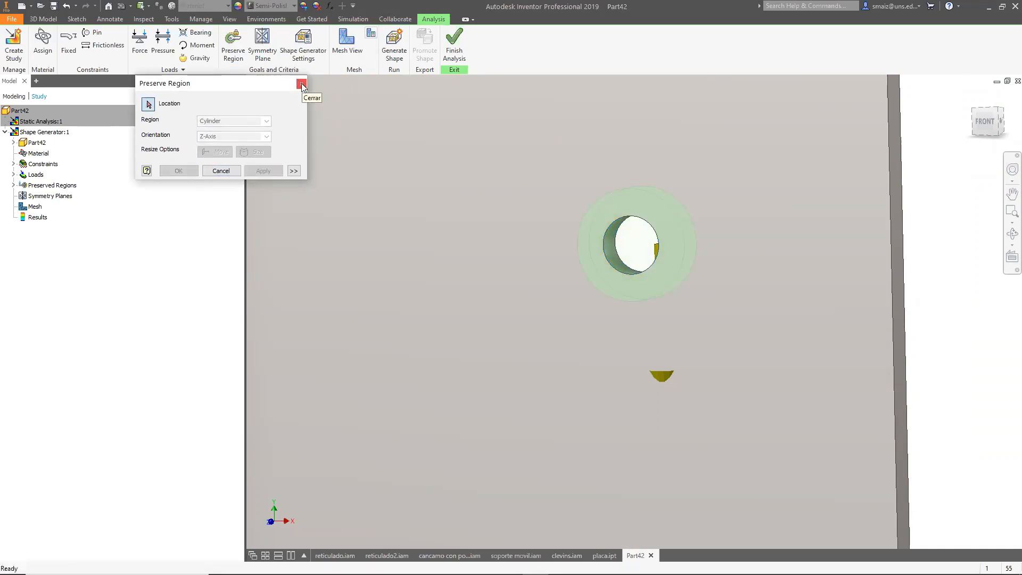
left_click(301, 83)
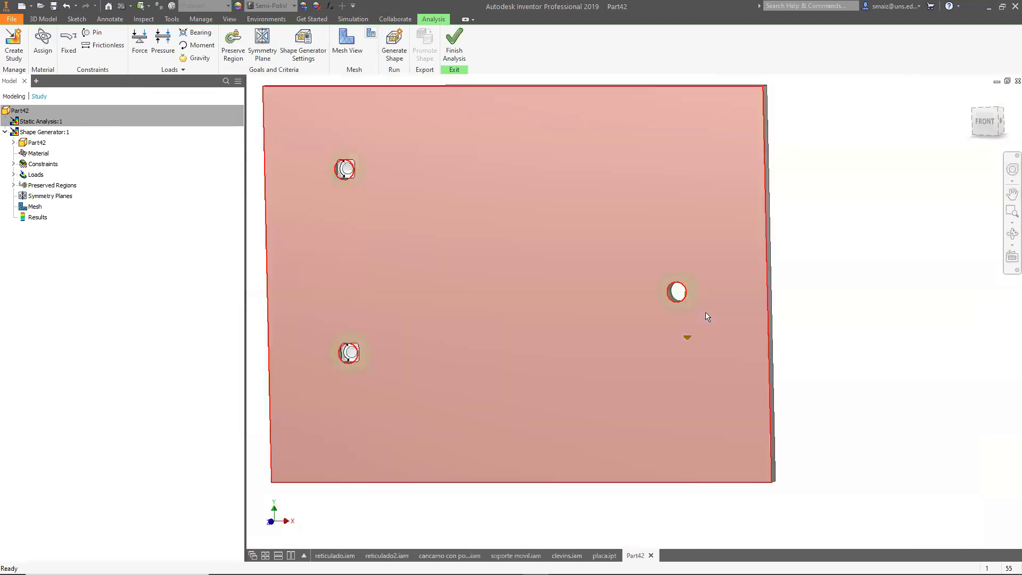
Inspect the preserve regions around the holes by zooming and orbiting the plate.
scroll(495, 275, "up", 3)
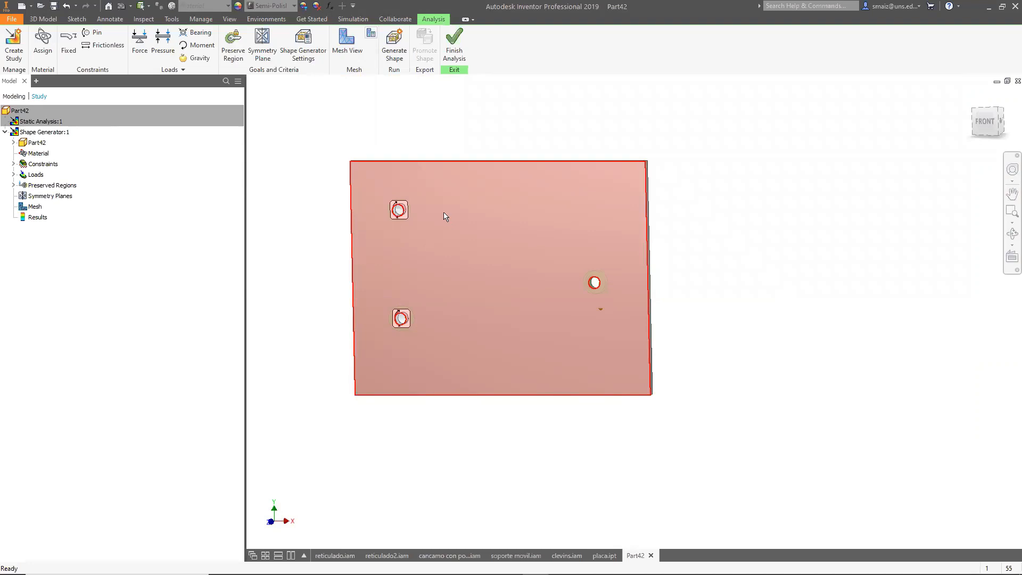
mouse_move(461, 233)
mouse_move(562, 413)
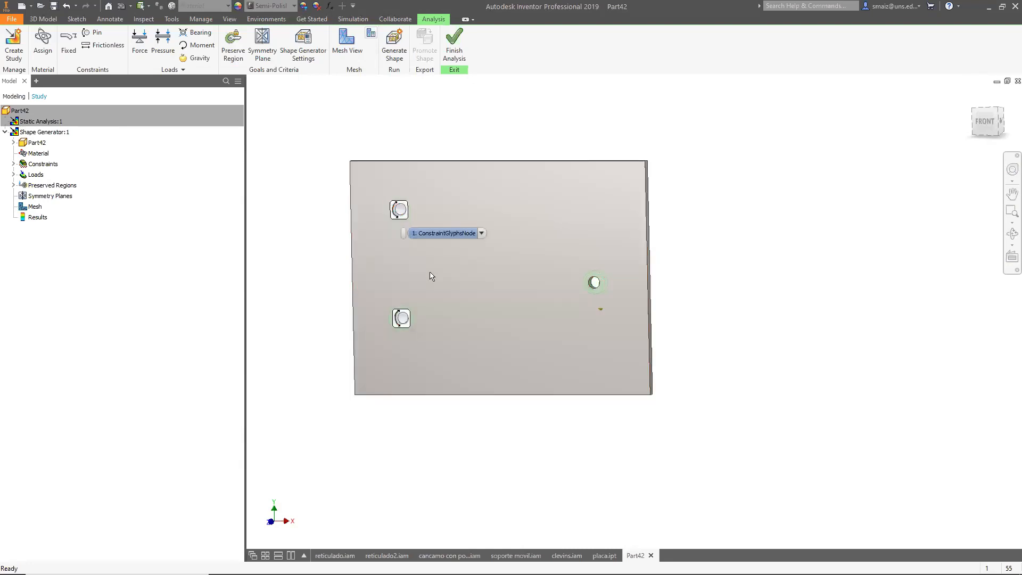
scroll(499, 283, "up", 3)
scroll(267, 154, "down", 2)
scroll(254, 148, "up", 5)
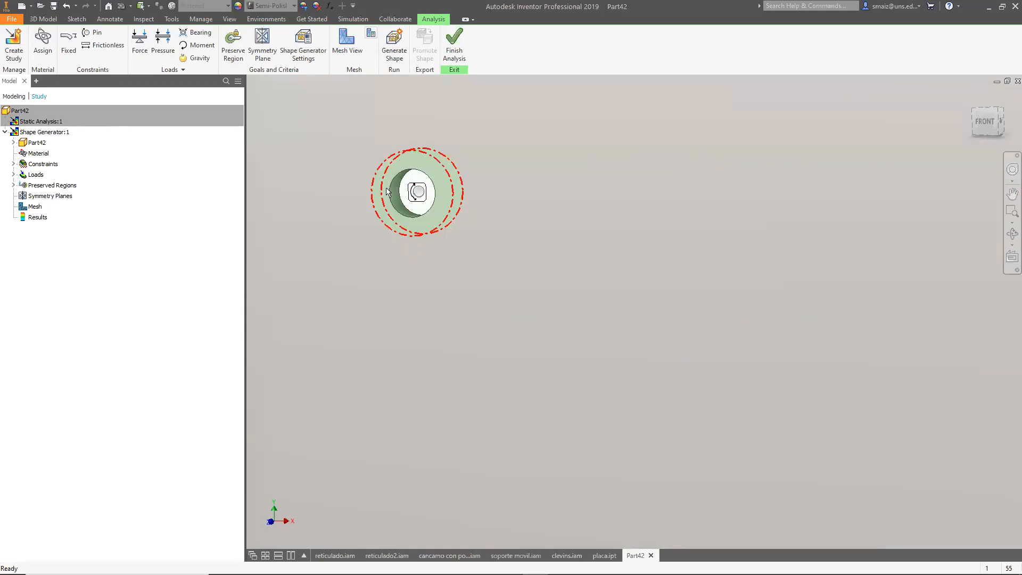
scroll(415, 183, "down", 6)
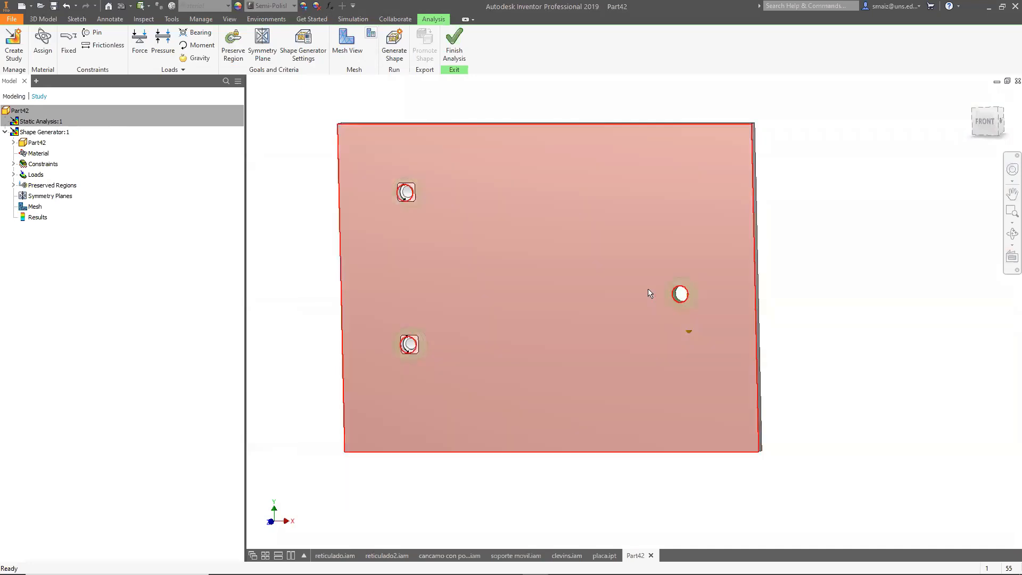
middle_click_drag(798, 463, 740, 461, "shift")
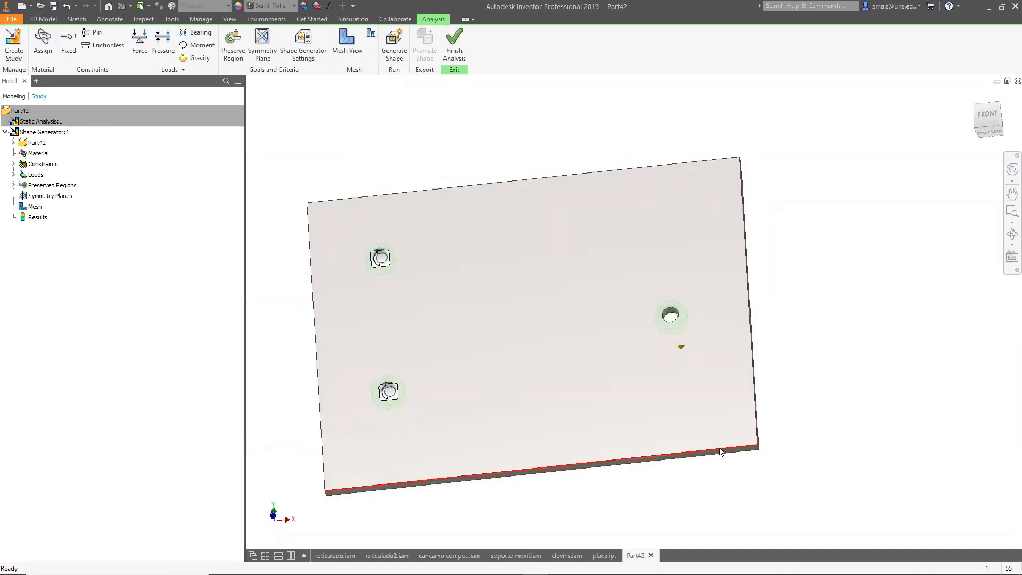
middle_click_drag(792, 348, 792, 372, "shift")
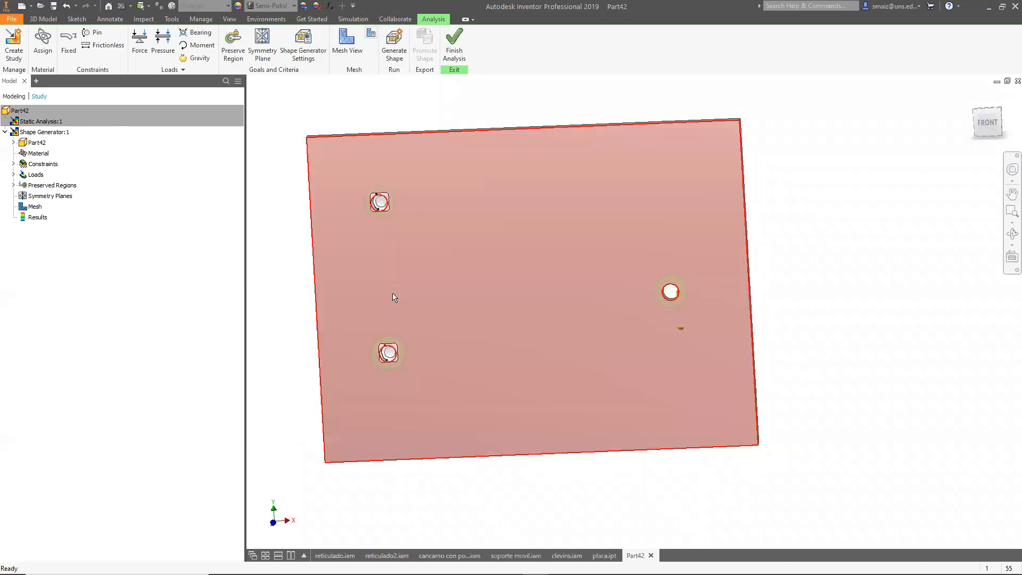
mouse_move(410, 312)
mouse_move(521, 447)
mouse_move(554, 152)
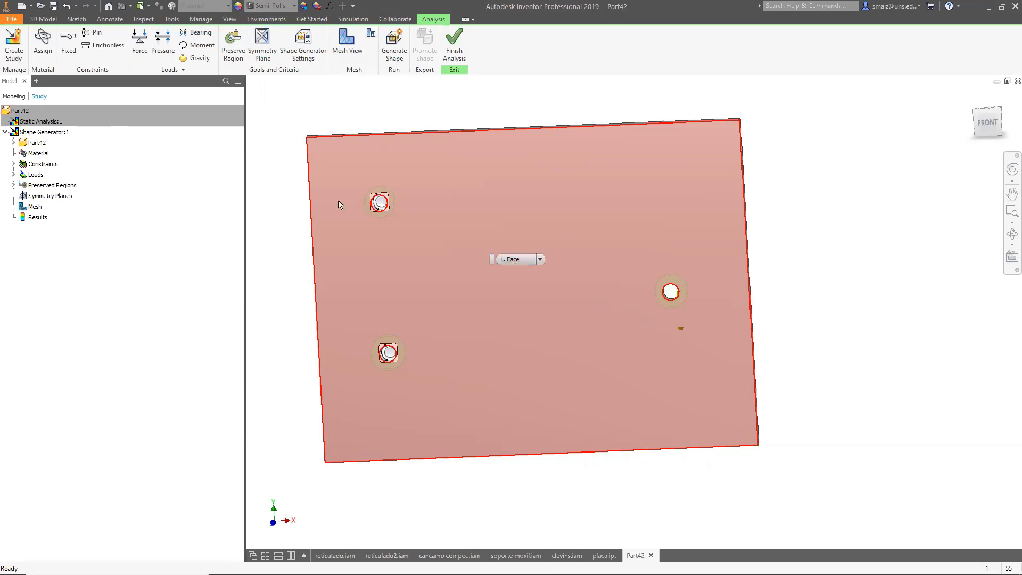
left_click(266, 57)
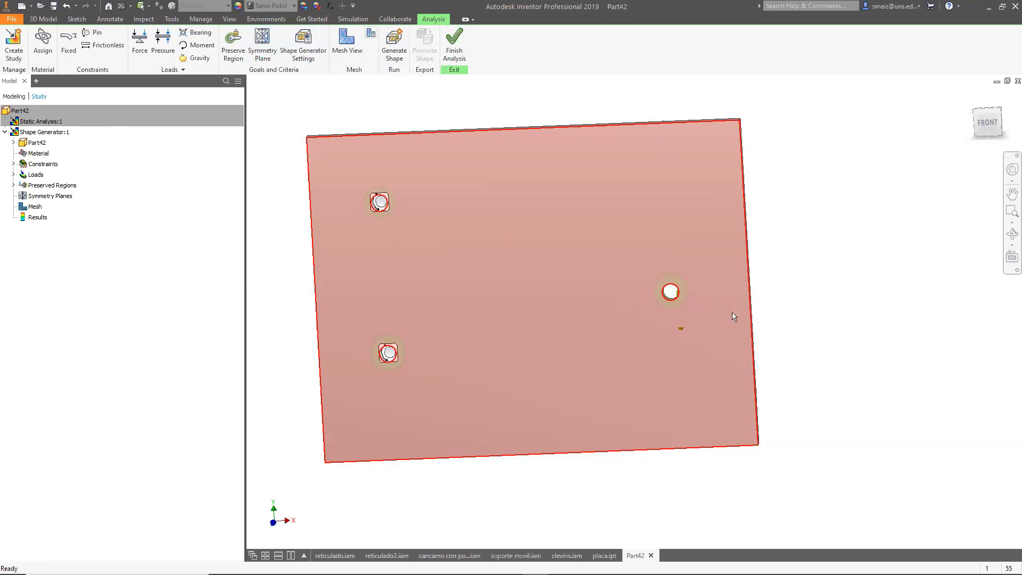
Set the Shape Generator target mass to 0.07 kg and the mesh resolution to 3.5.
mouse_move(730, 333)
left_click(306, 51)
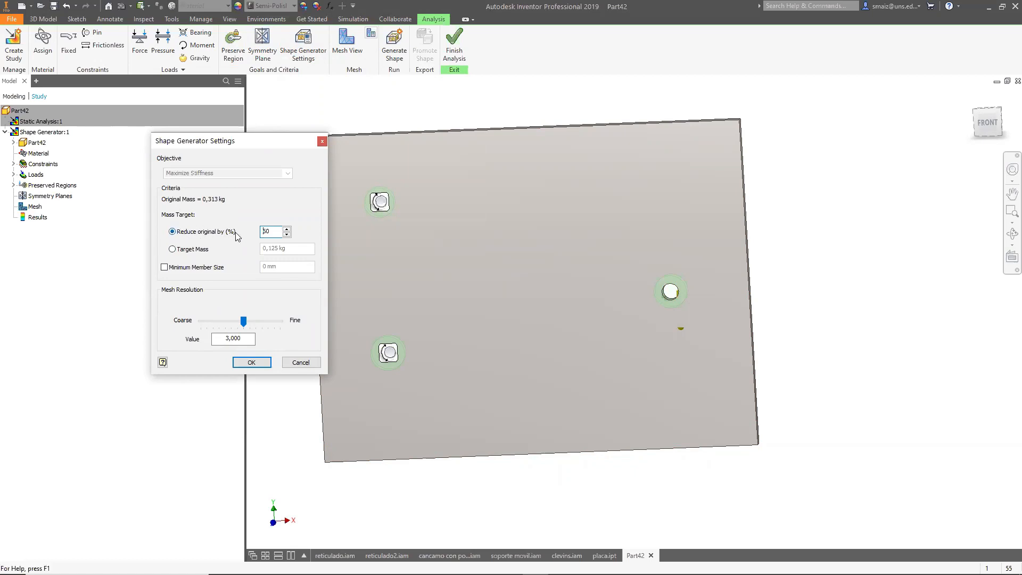
double_click(269, 233)
left_click(188, 250)
left_click_drag(305, 248, 229, 250)
type("0.07")
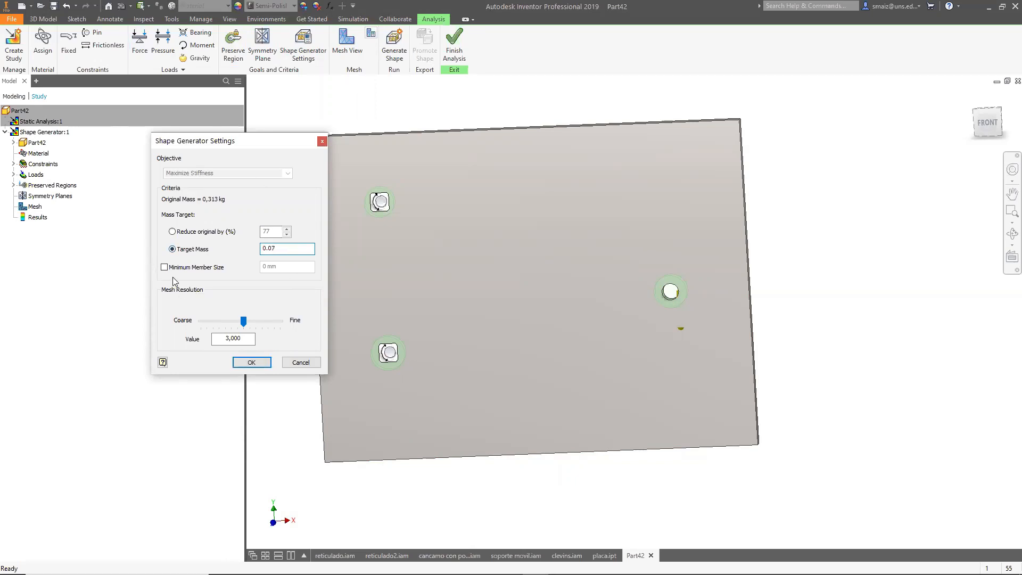
left_click_drag(243, 321, 285, 329)
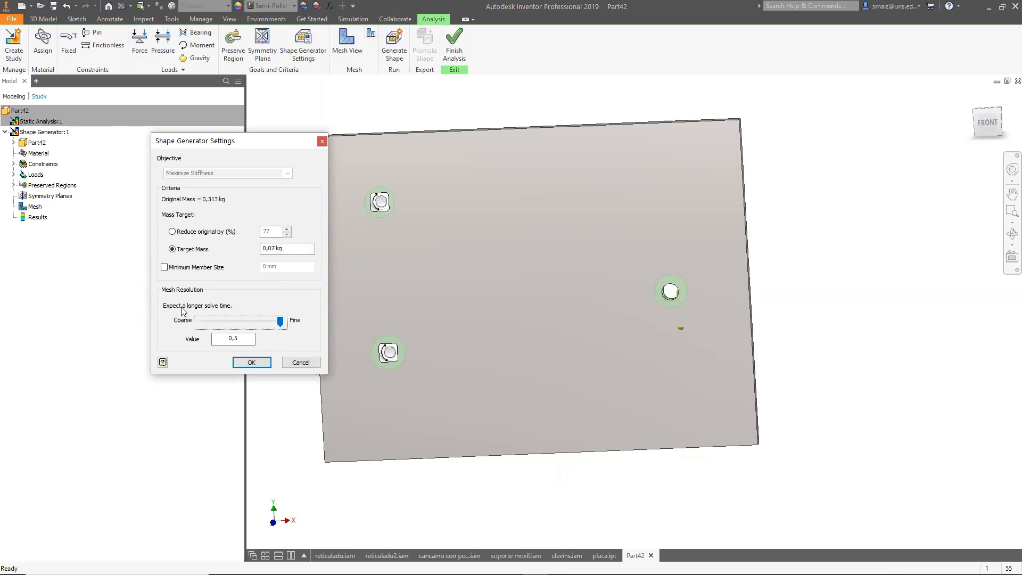
left_click_drag(281, 325, 230, 331)
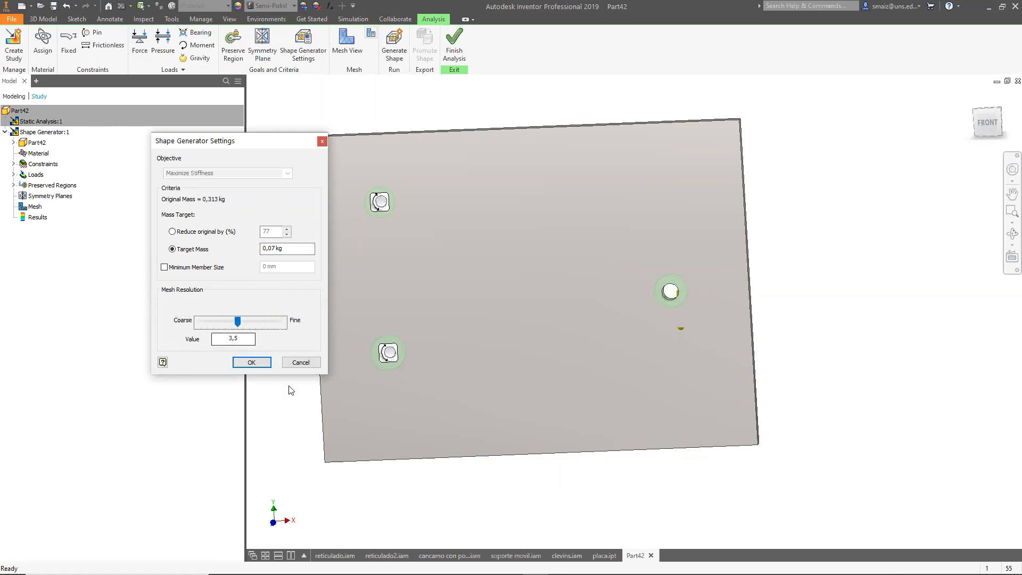
left_click(258, 364)
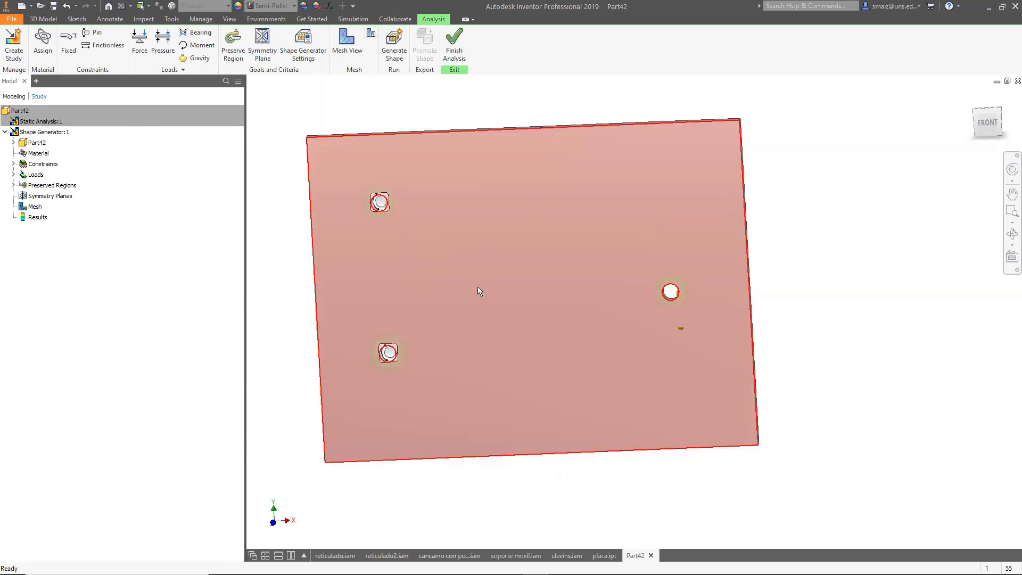
Display the study mesh and open its mesh settings without changing them.
left_click(351, 56)
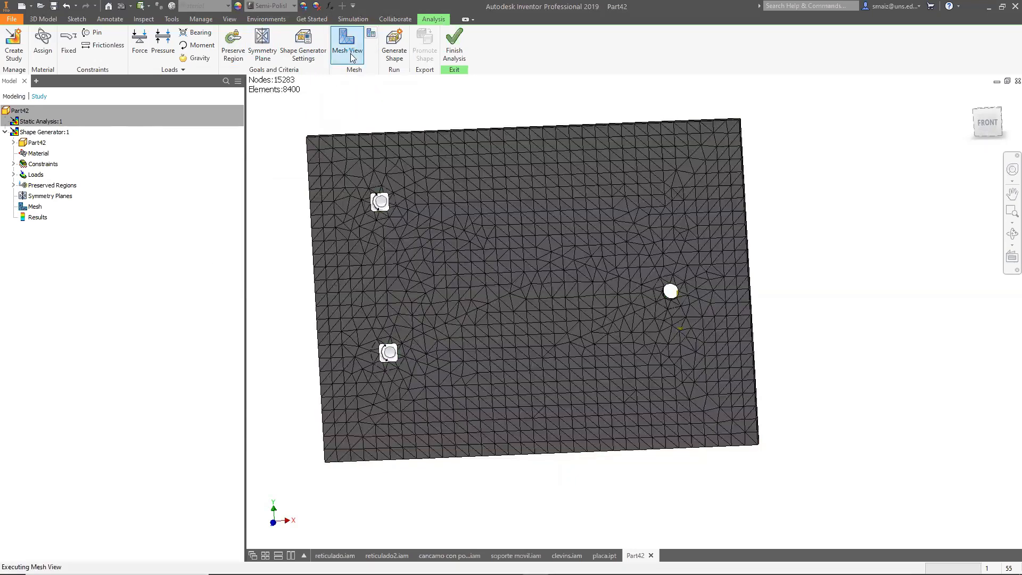
left_click(371, 34)
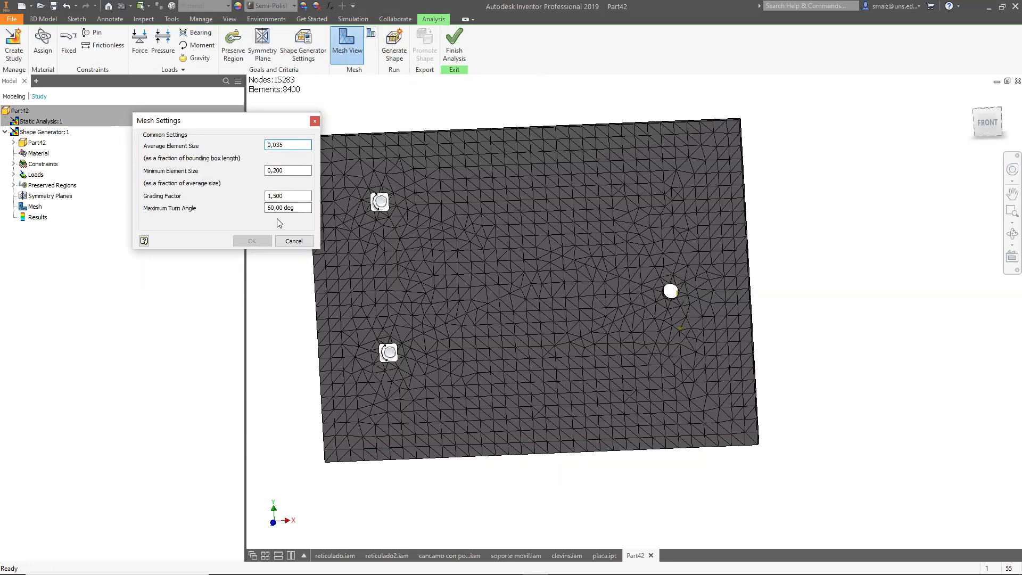
left_click(315, 121)
Change the Shape Generator mesh resolution to 4.5.
left_click(313, 58)
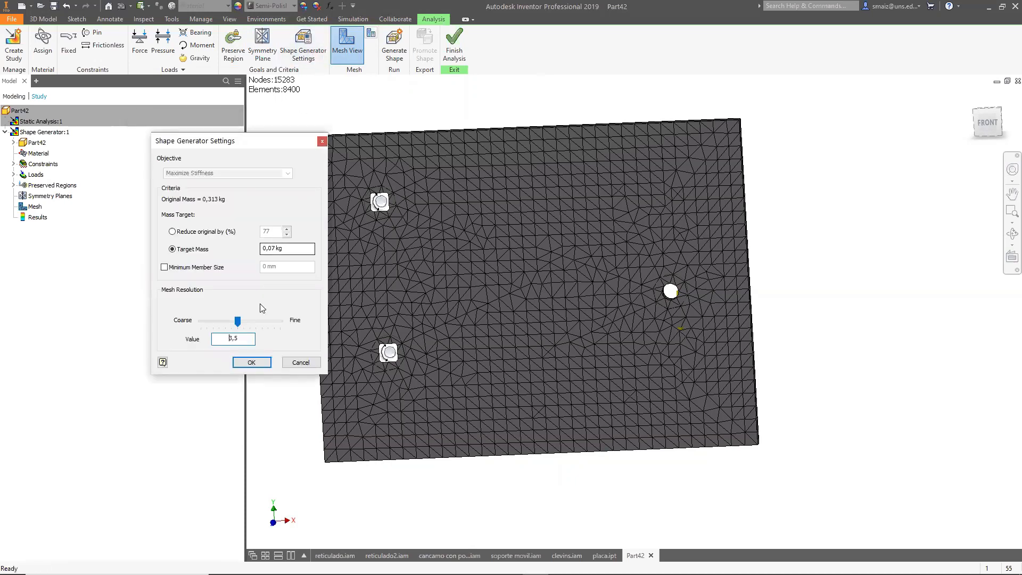
left_click(237, 321)
left_click_drag(239, 321, 225, 322)
left_click(261, 365)
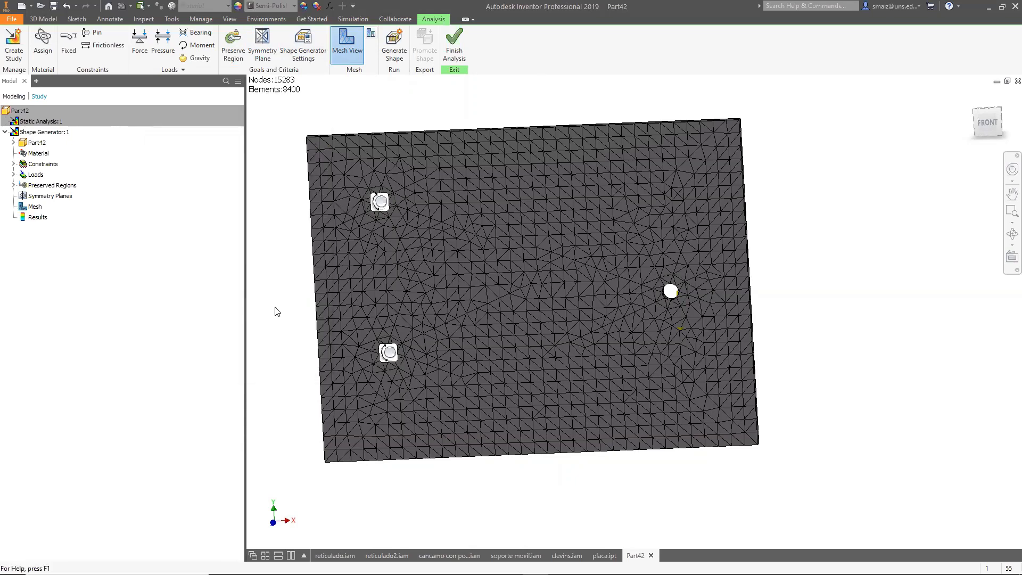
Refresh the mesh view and update the mesh for the new resolution.
left_click(350, 47)
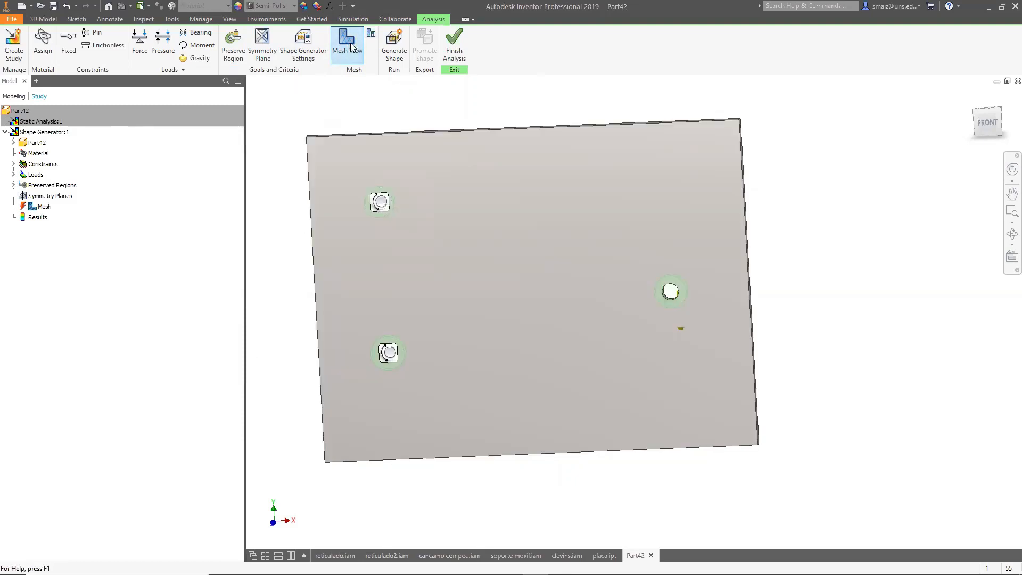
left_click(350, 47)
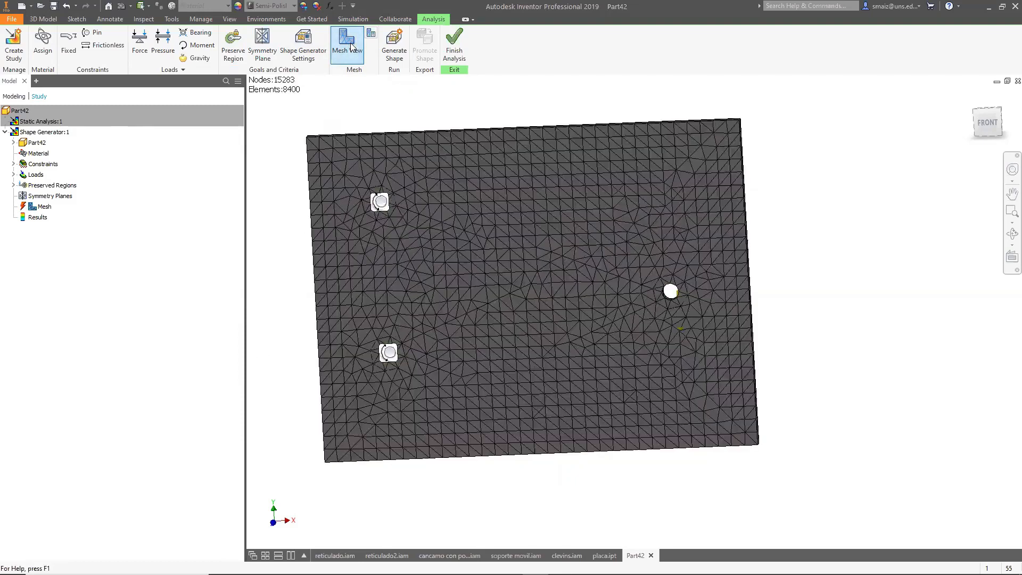
right_click(41, 210)
left_click(59, 246)
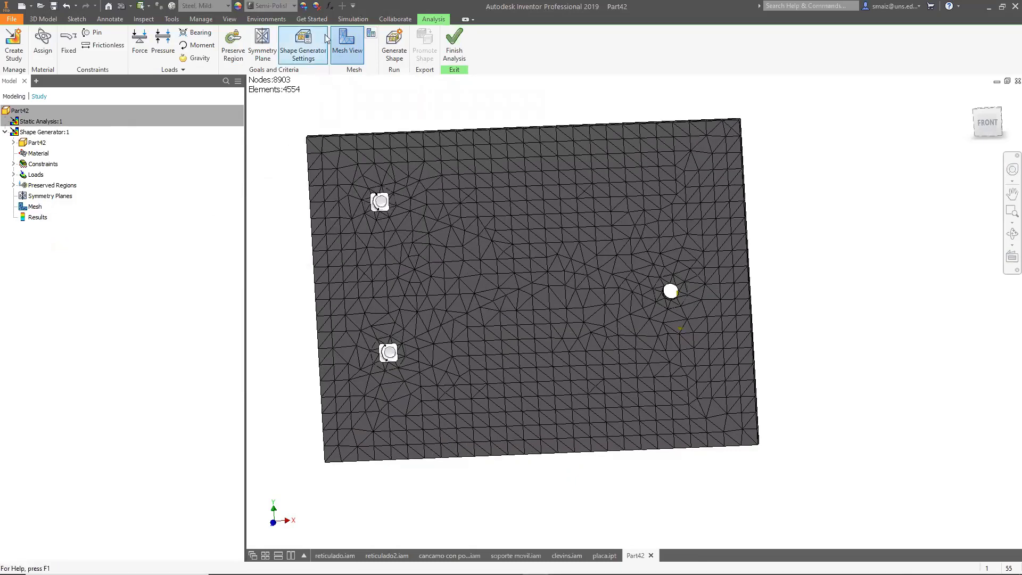
Run Generate Shape for the study after reviewing the mesh settings.
left_click(371, 36)
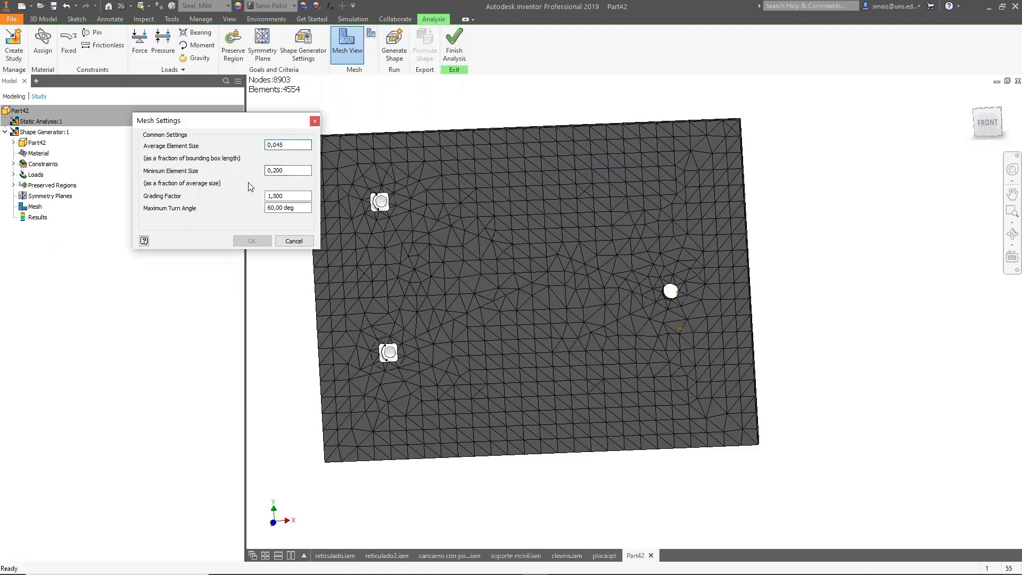
double_click(276, 209)
left_click(296, 241)
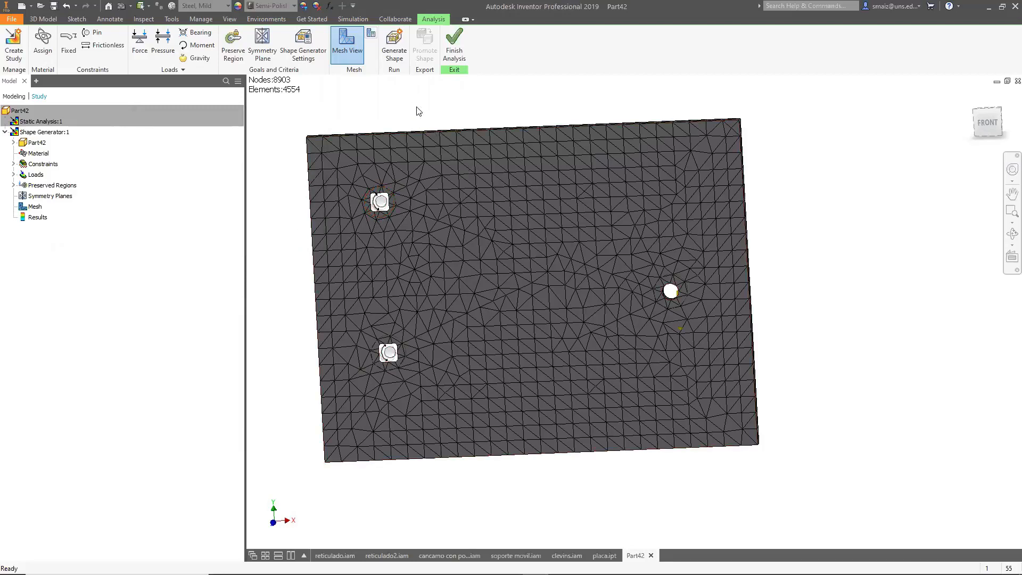
left_click(397, 55)
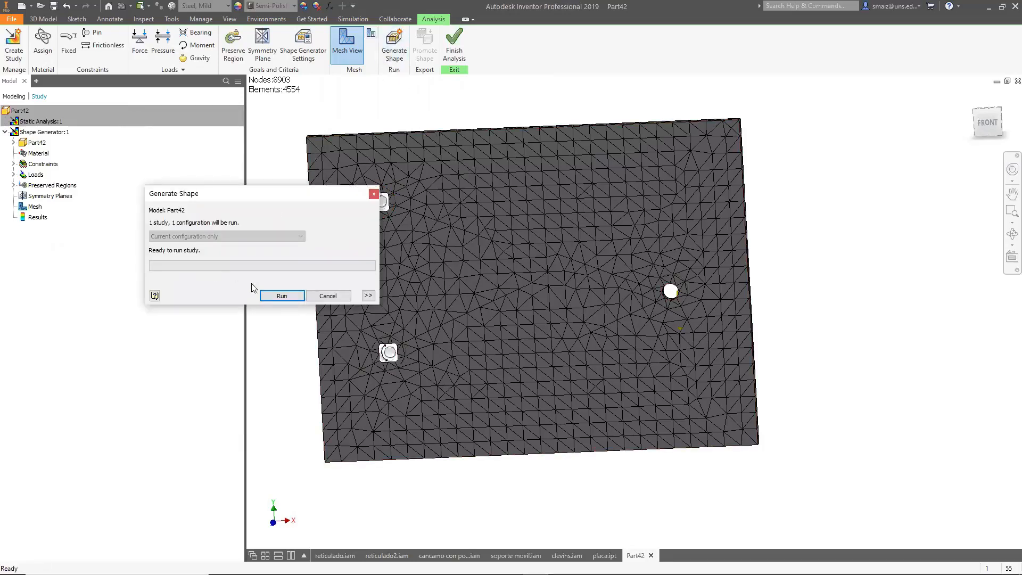
left_click(282, 296)
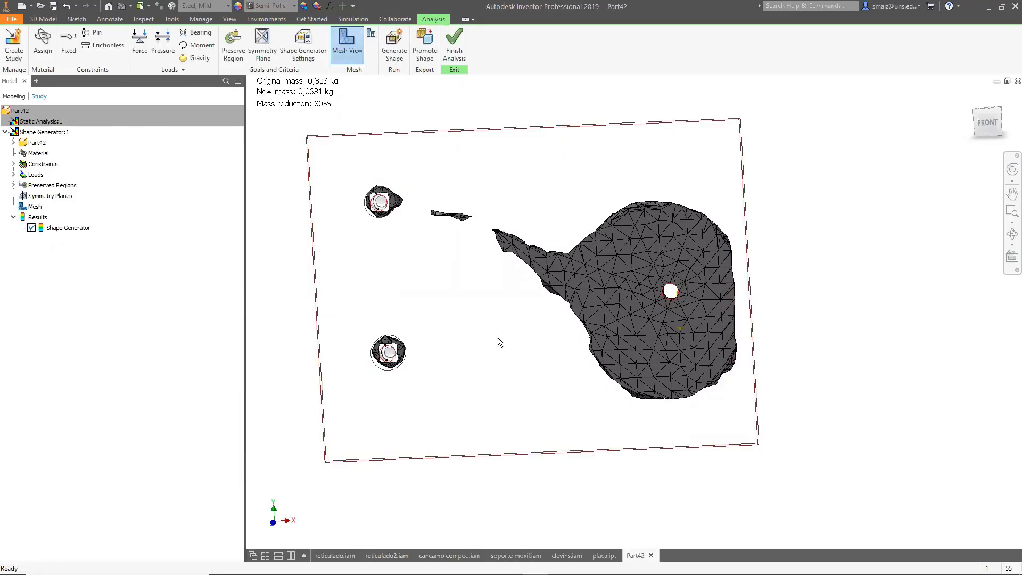
Delete both pin constraints from the Shape Generator study.
middle_click_drag(511, 326, 551, 319, "shift")
middle_click_drag(433, 312, 402, 316, "shift")
scroll(392, 309, "down", 3)
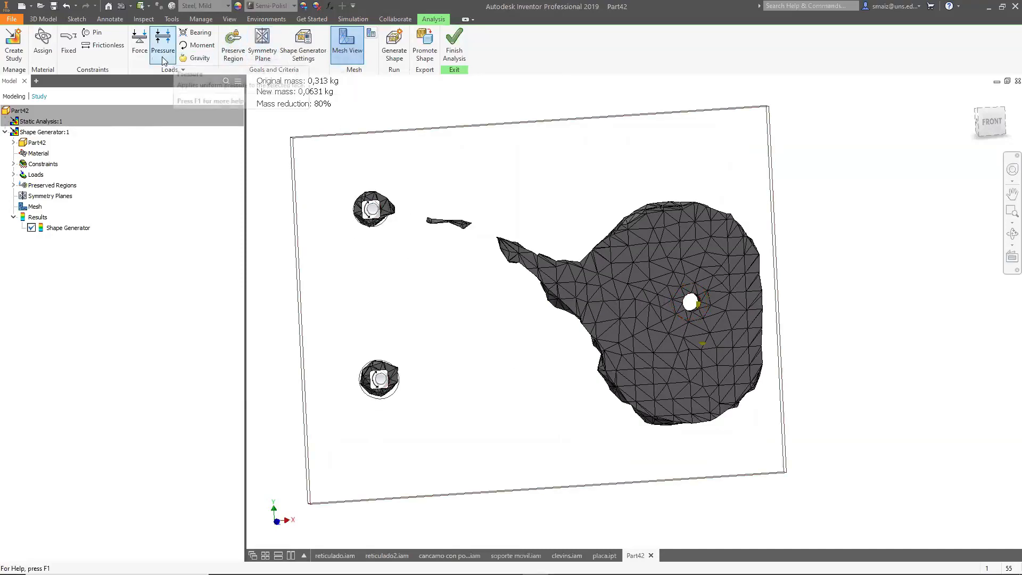
middle_click_drag(865, 306, 536, 188, "shift")
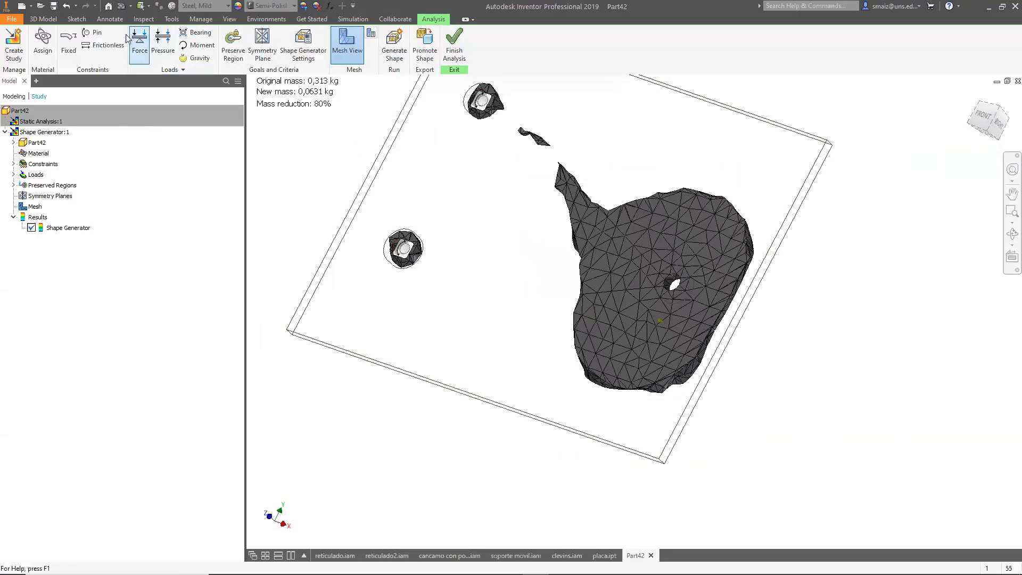
left_click(13, 164)
left_click(62, 176)
right_click(63, 176)
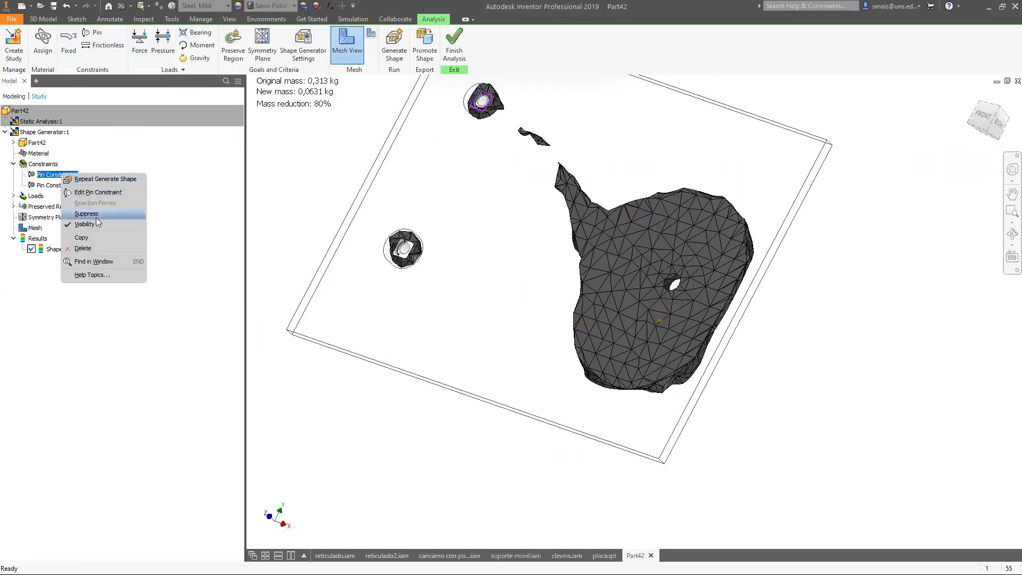
left_click(82, 248)
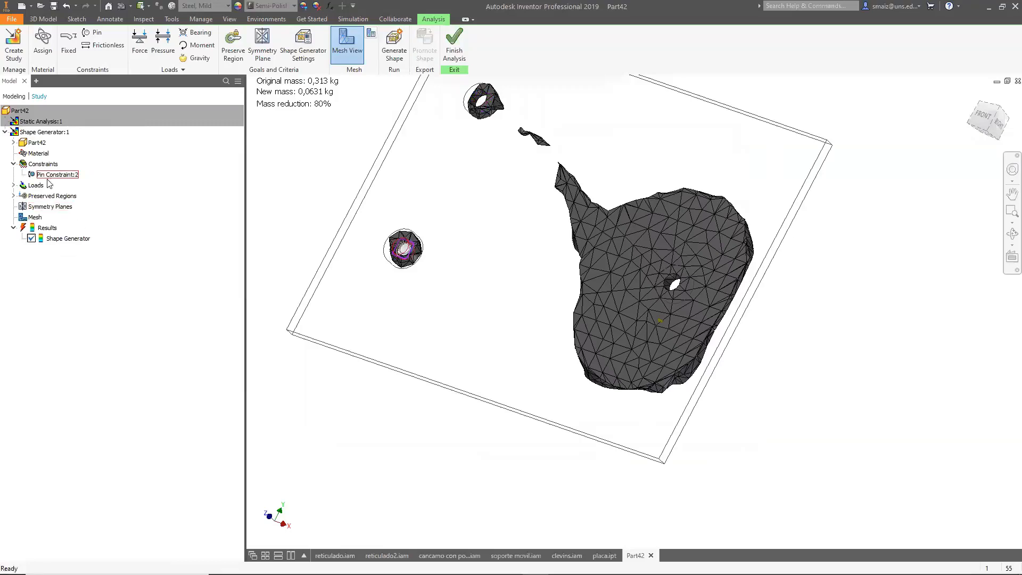
right_click(52, 176)
left_click(74, 250)
Add a fixed constraint on the faces of the two left holes.
left_click(68, 41)
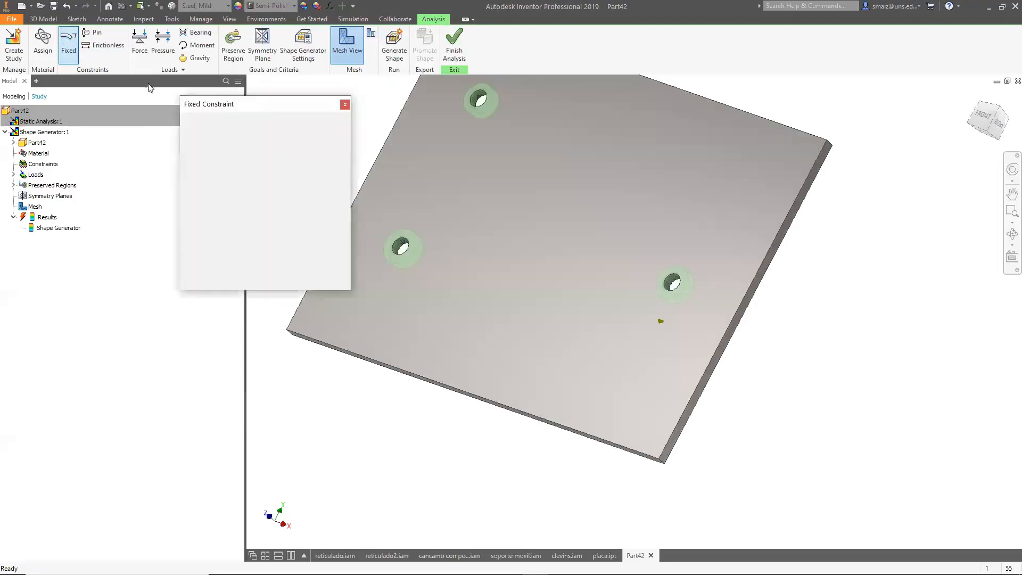
left_click(481, 100)
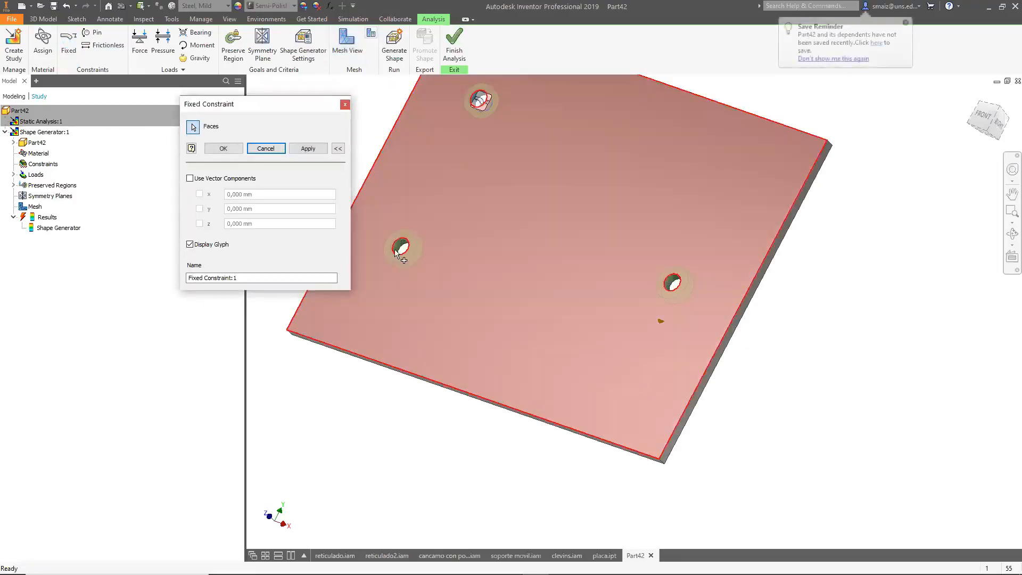
left_click(401, 247)
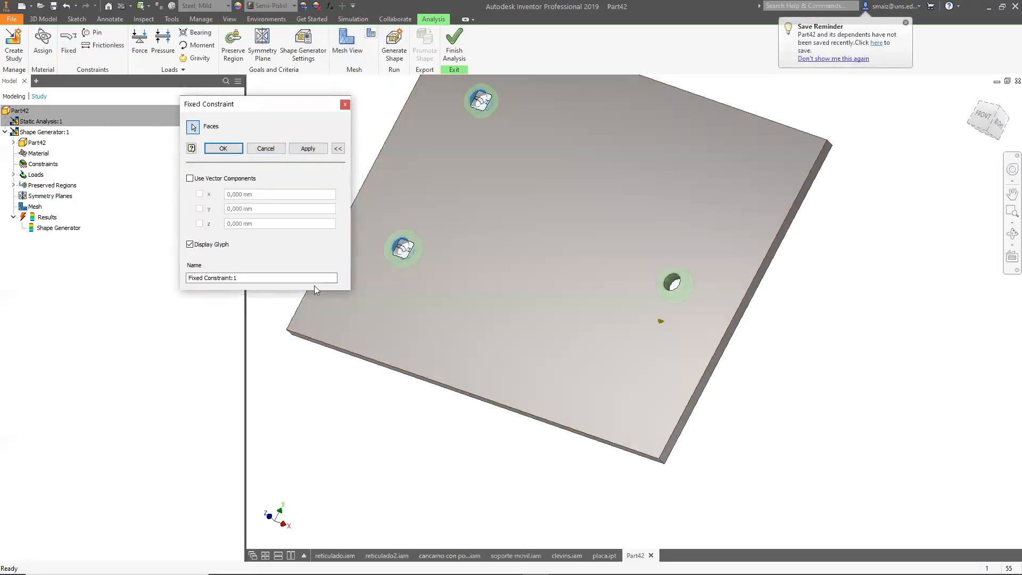
left_click(223, 148)
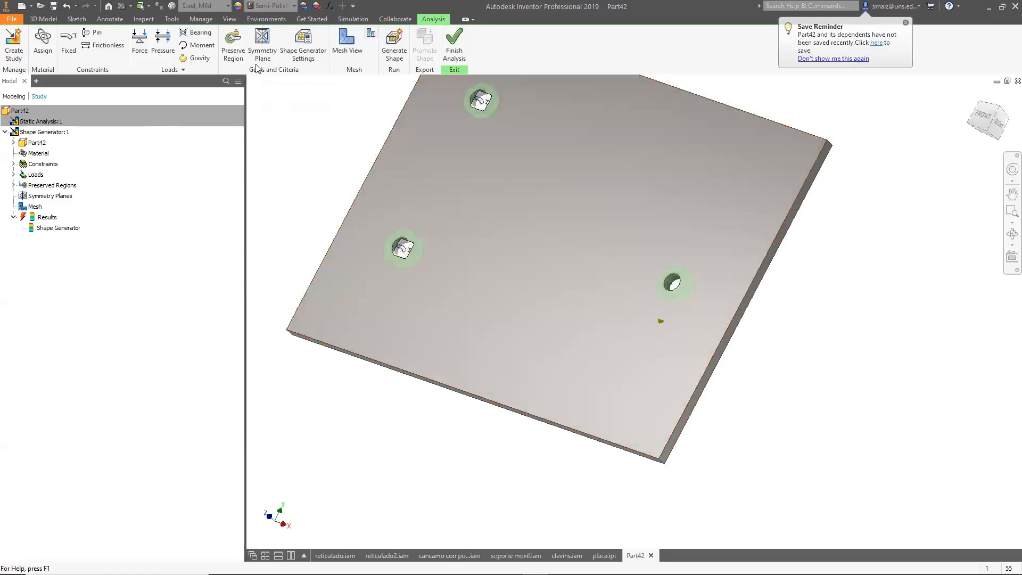
Delete the bearing load from the study's loads.
left_click(13, 174)
right_click(39, 184)
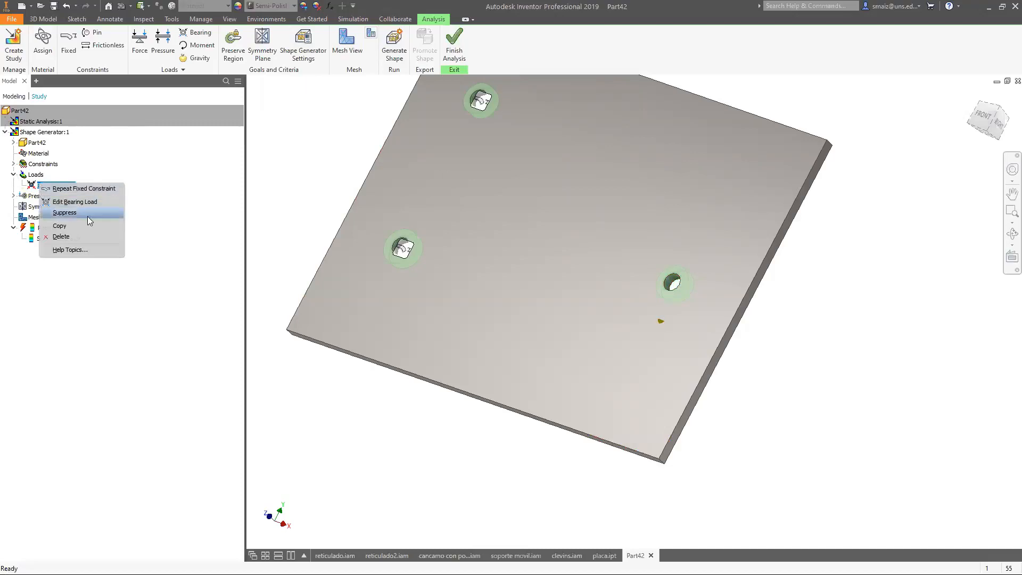
left_click(79, 236)
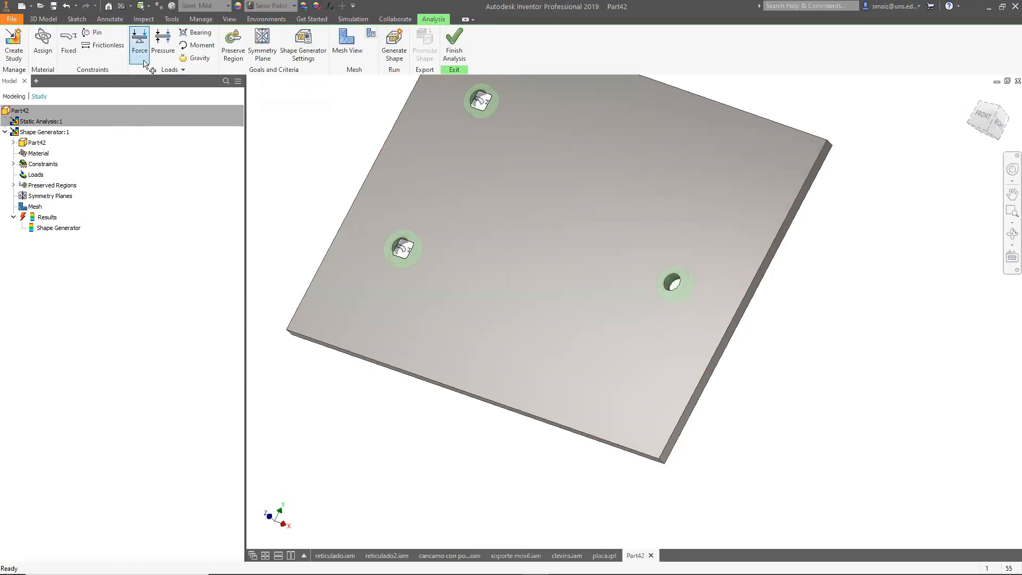
Apply a 1000 N force to the right hole's face, directed by selecting the plate's edge.
left_click(139, 41)
left_click(670, 283)
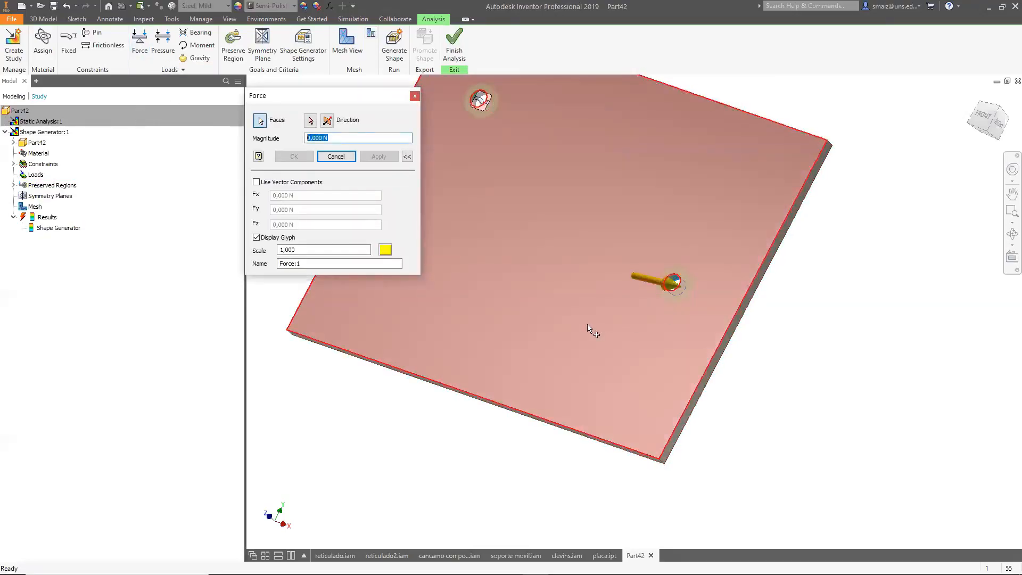
left_click(311, 120)
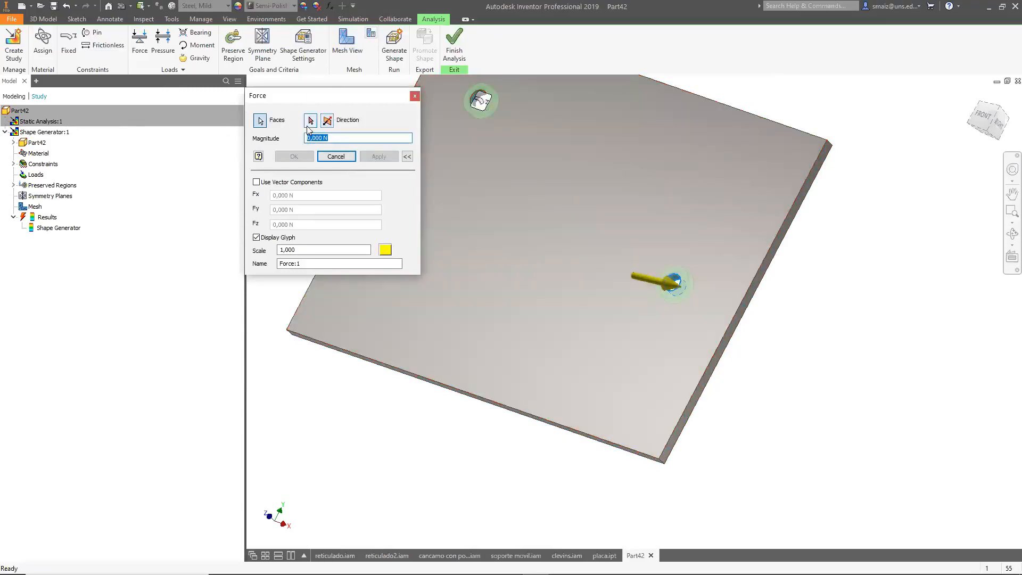
left_click(769, 248)
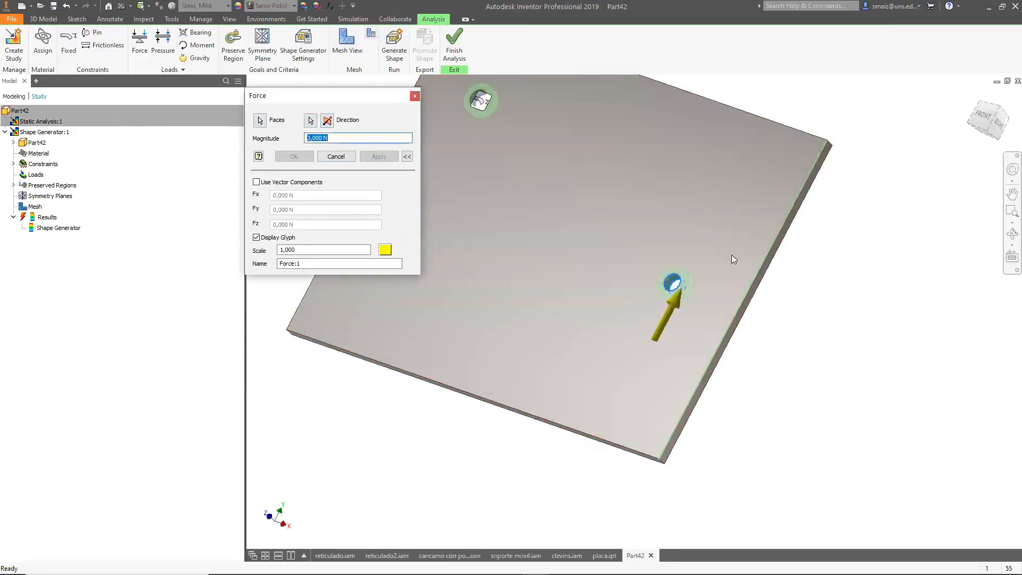
type("100")
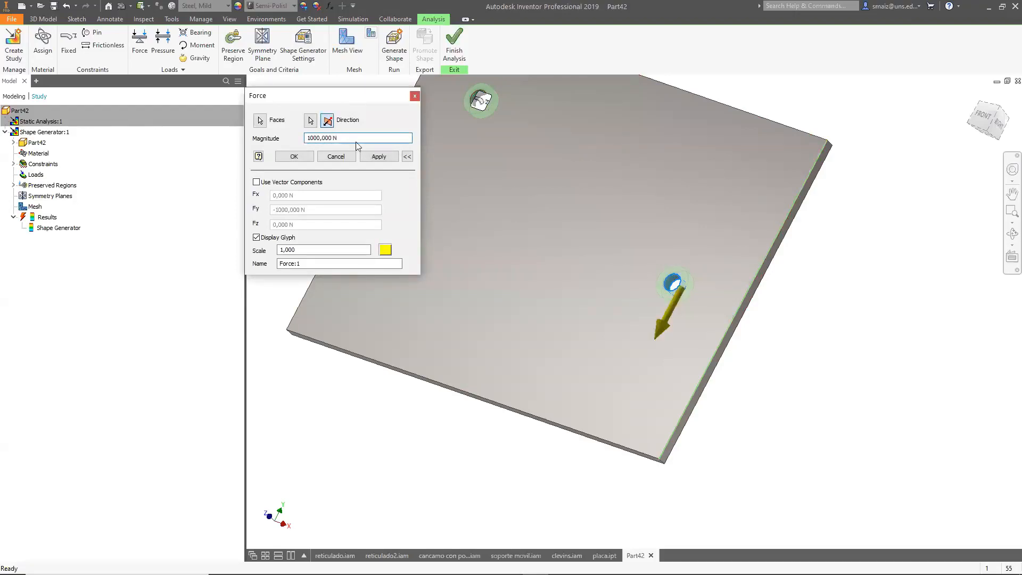
left_click(379, 156)
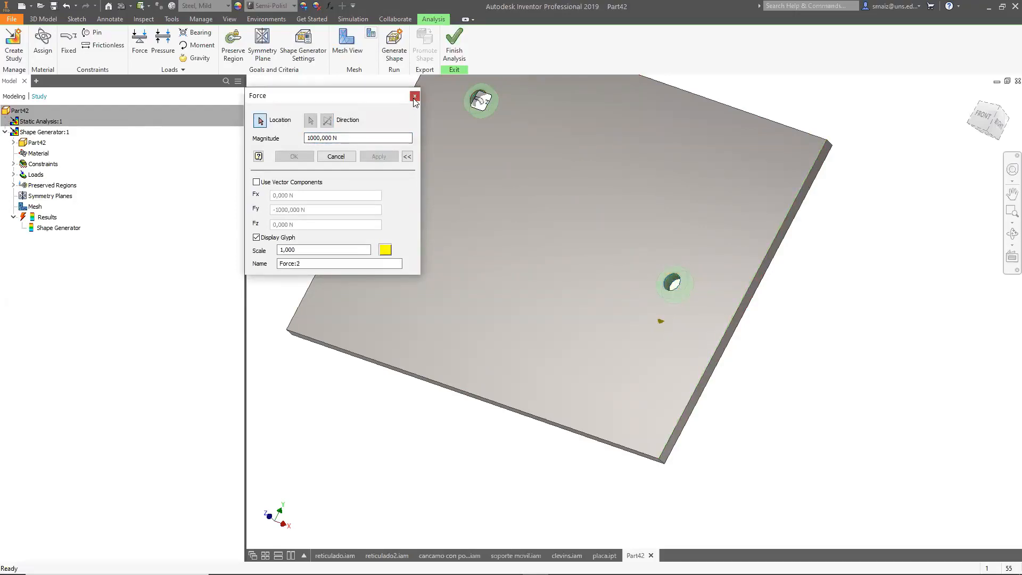
left_click(415, 96)
Set the Shape Generator settings to reduce the original mass by 50% with a mesh resolution value of 3,0.
left_click(303, 50)
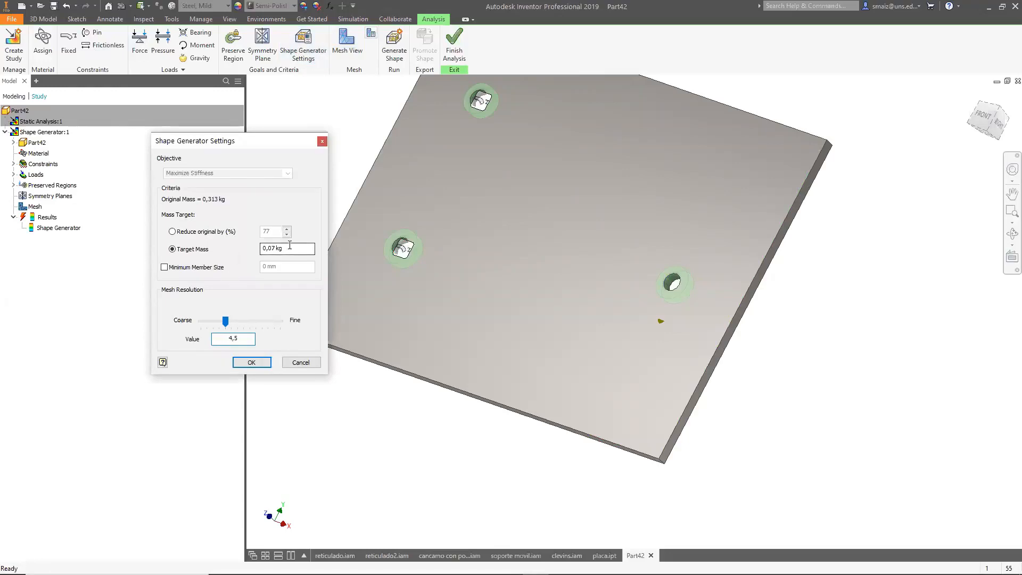
left_click(172, 231)
left_click(273, 233)
double_click(273, 232)
type("50")
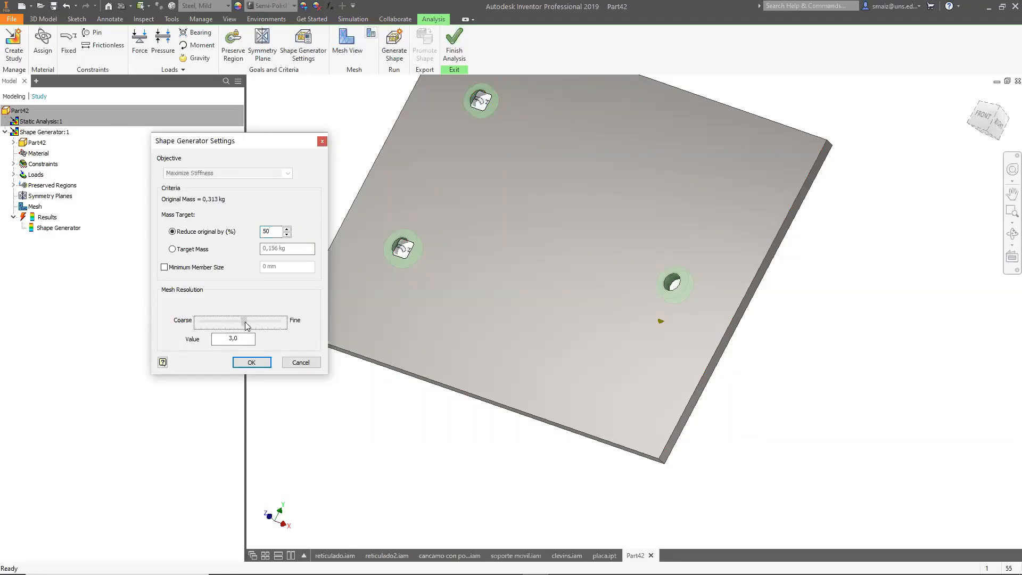
left_click(251, 360)
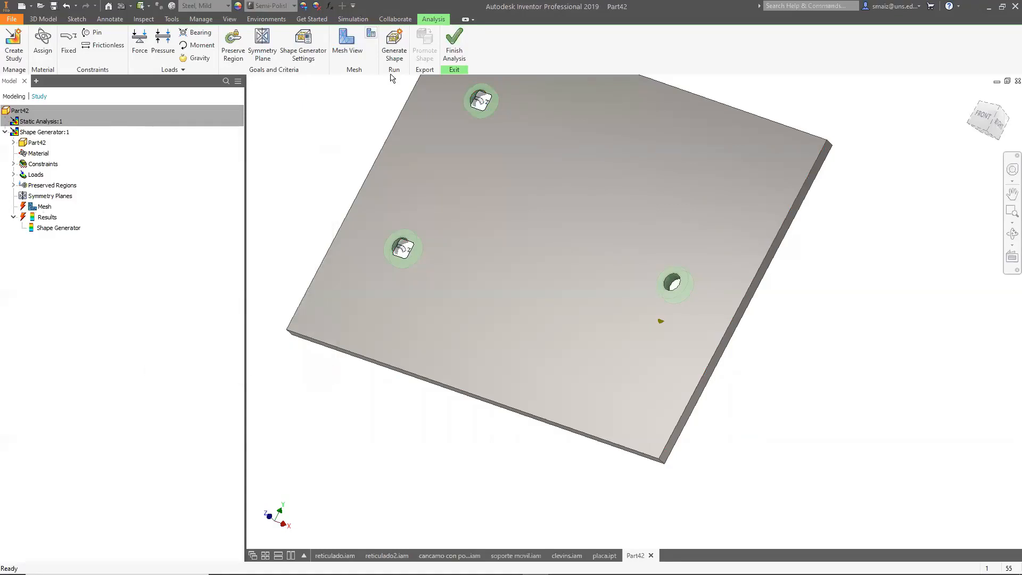
Run the Shape Generator study to generate the optimized shape and orbit to view the result.
left_click(396, 47)
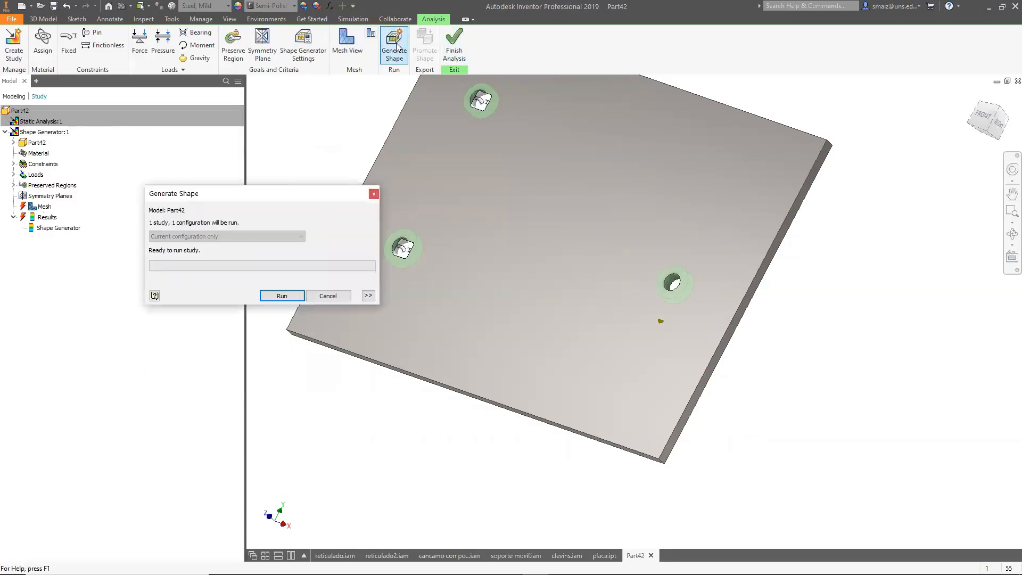
left_click(287, 296)
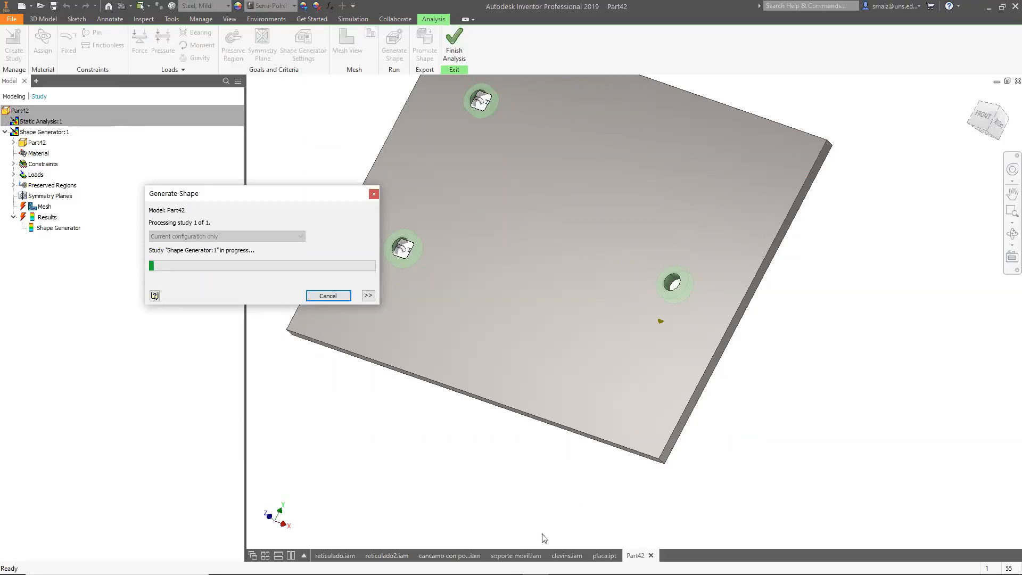
mouse_move(543, 574)
mouse_move(405, 574)
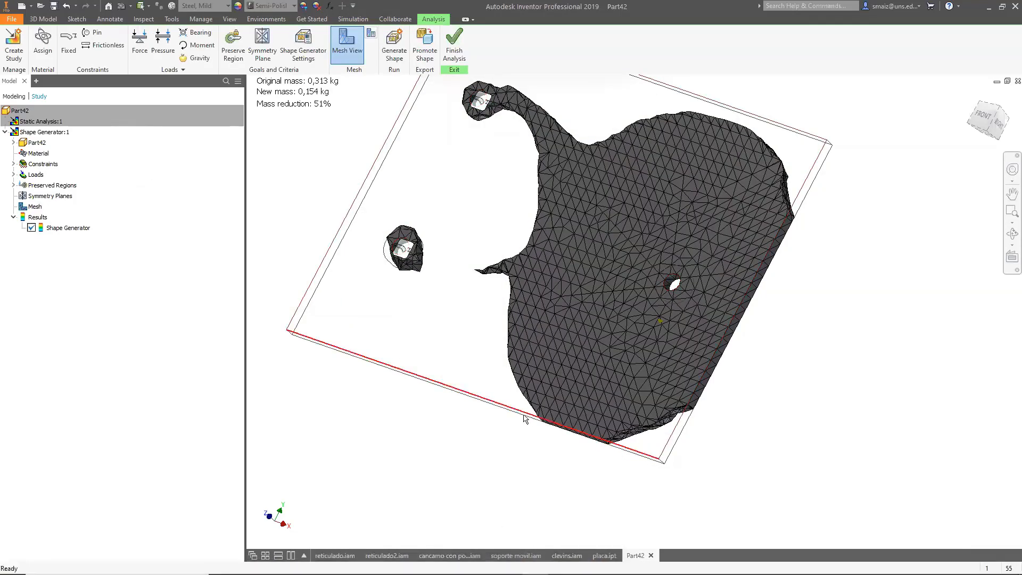
middle_click_drag(556, 418, 535, 466, "shift")
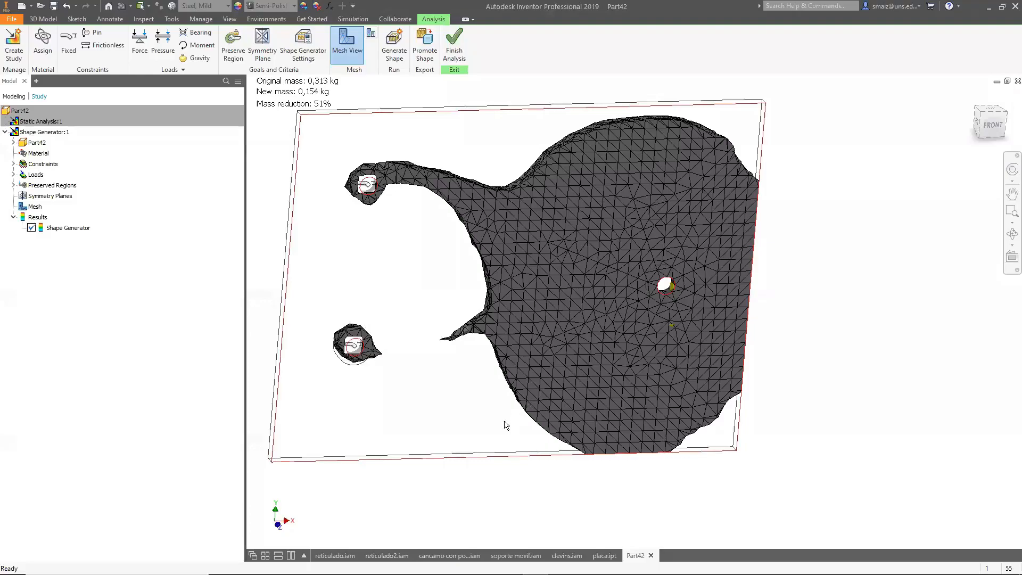
Switch to the PowerPoint presentation and advance to the Preserve Region slide.
key("alt+Tab")
key("alt+Tab")
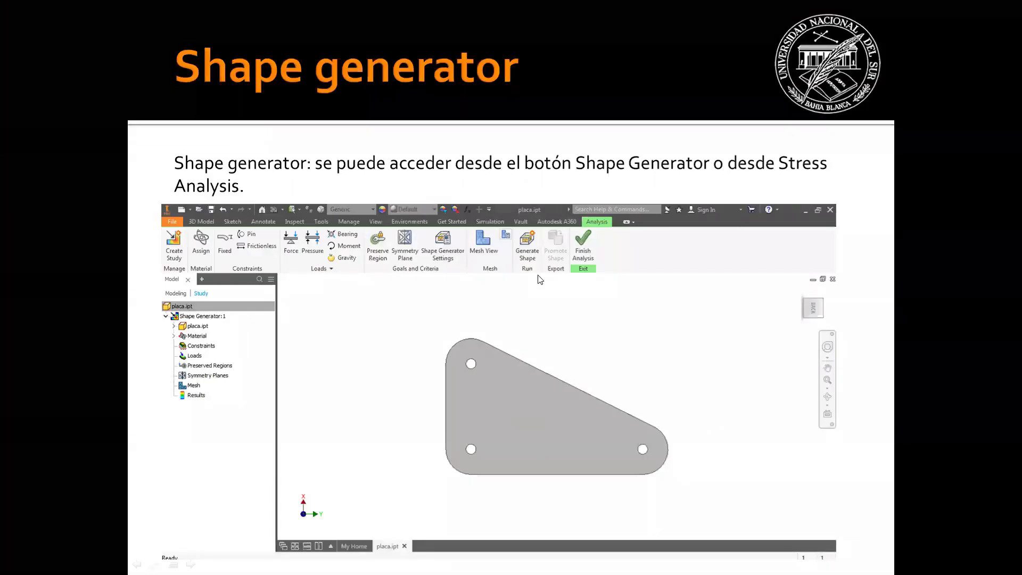
left_click(557, 274)
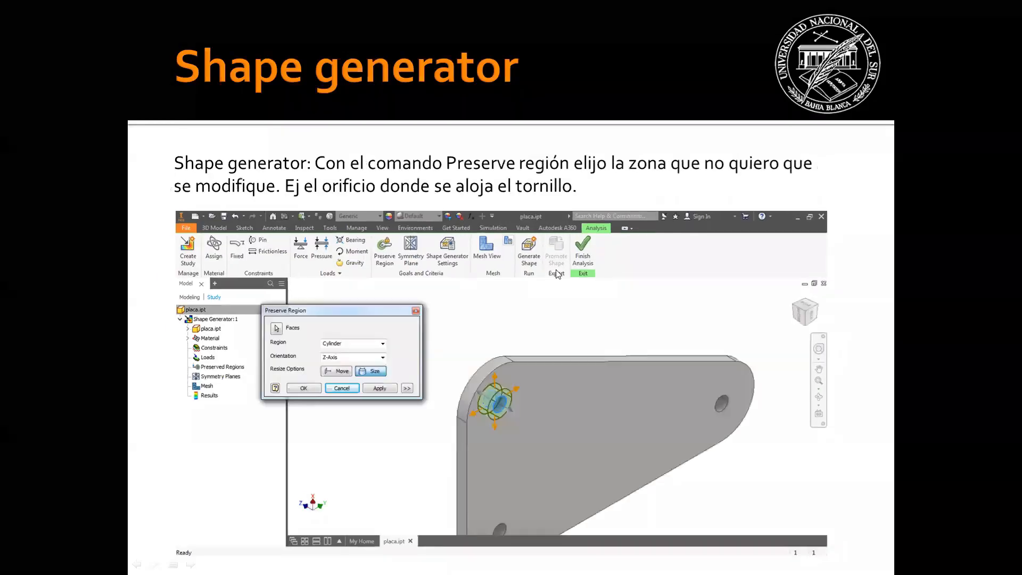
scroll(559, 271, "up", 1)
Return to Inventor and orbit and zoom around the generated mesh shape to examine it.
key("alt+Tab")
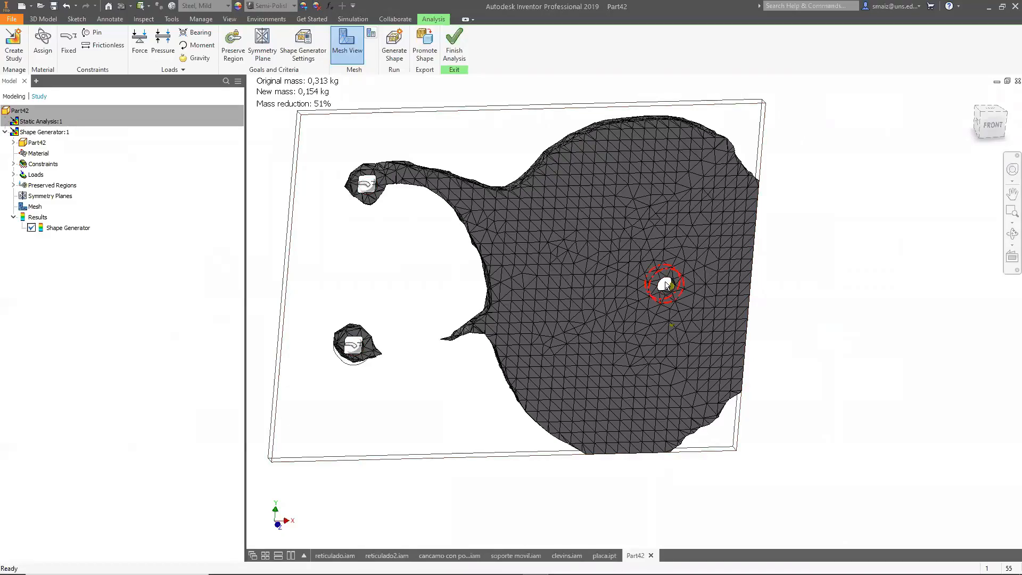
middle_click_drag(783, 289, 758, 261, "shift")
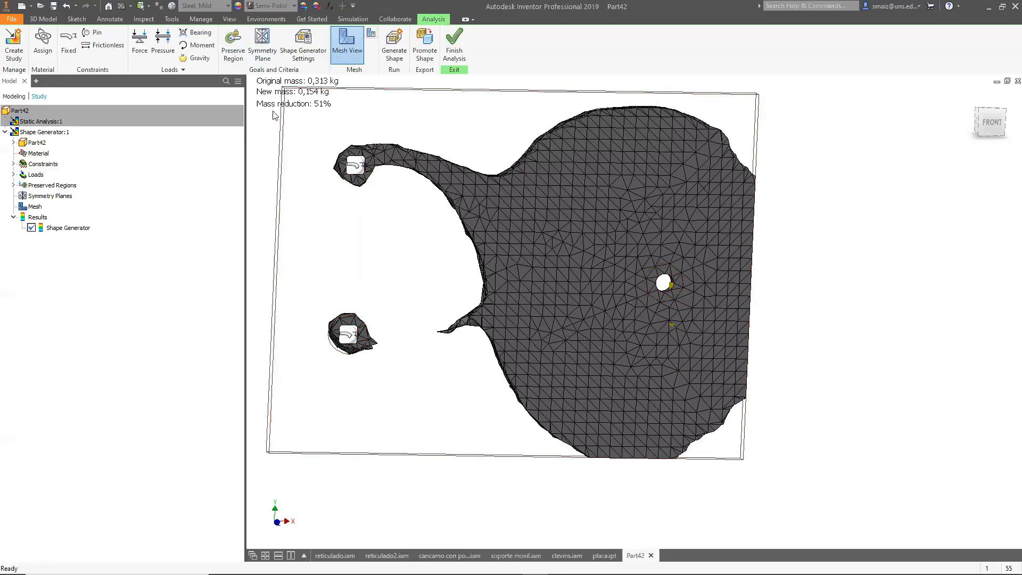
left_click(356, 165)
middle_click_drag(629, 335, 696, 365, "shift")
scroll(673, 182, "down", 5)
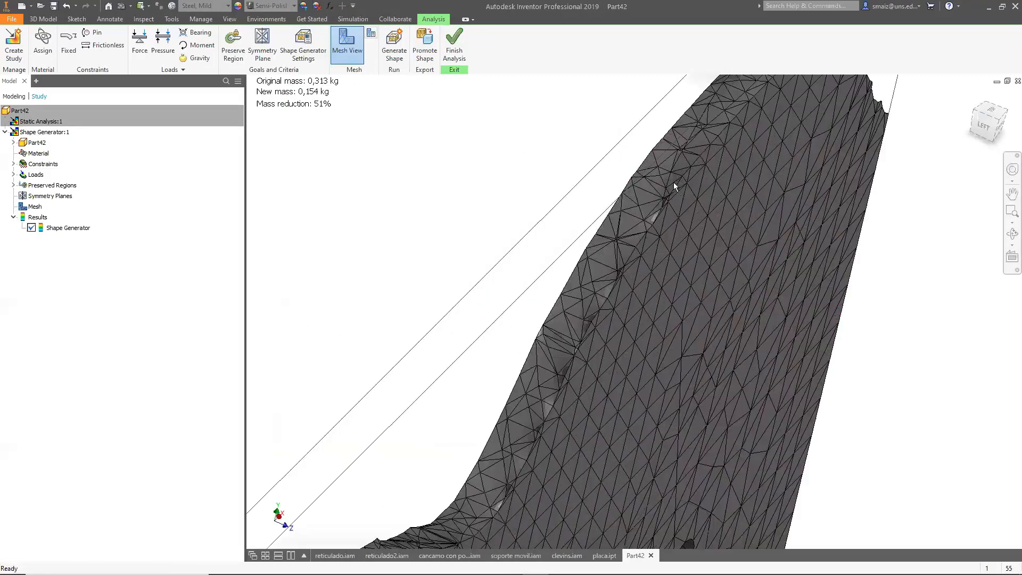
scroll(673, 182, "up", 8)
middle_click_drag(644, 247, 515, 362, "shift")
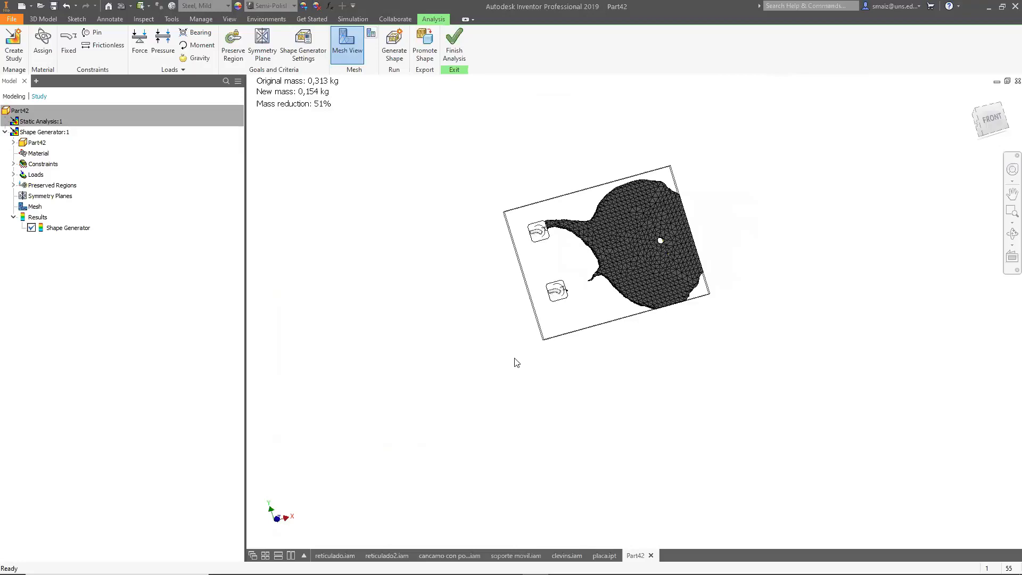
Switch to the presentation and page through the Shape Generator slides on settings and results.
key("alt+Tab")
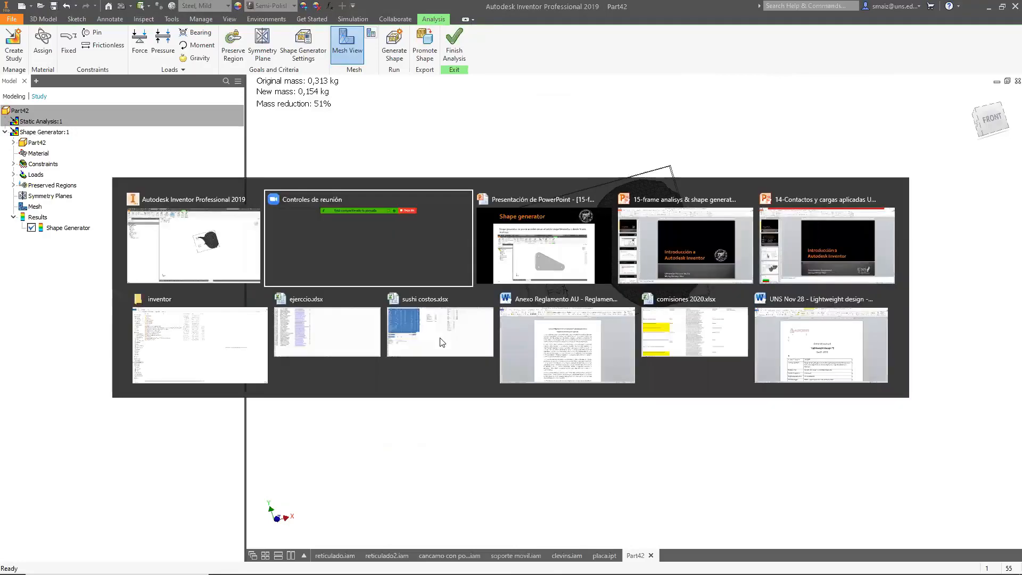
key("alt+Tab")
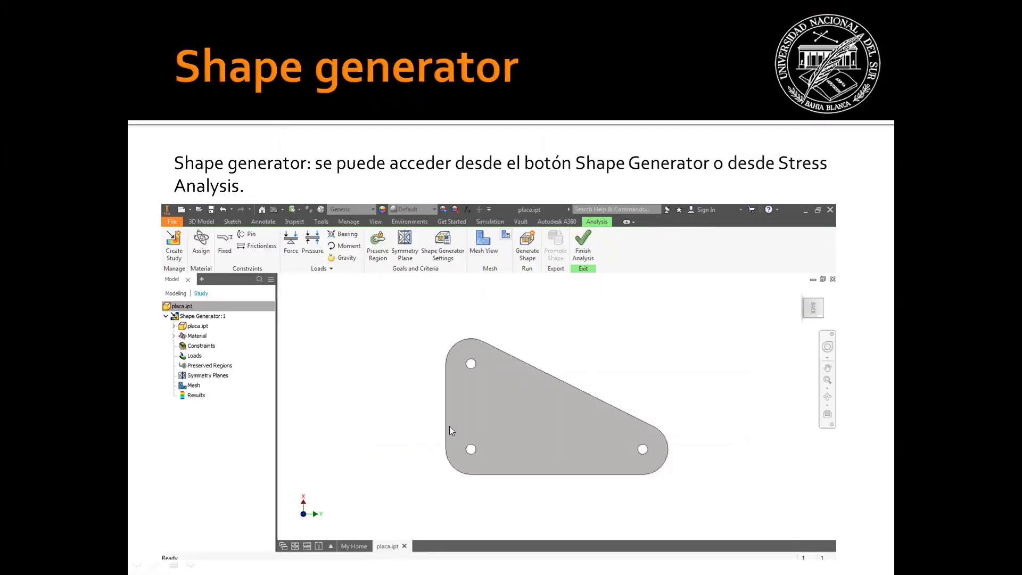
left_click(584, 389)
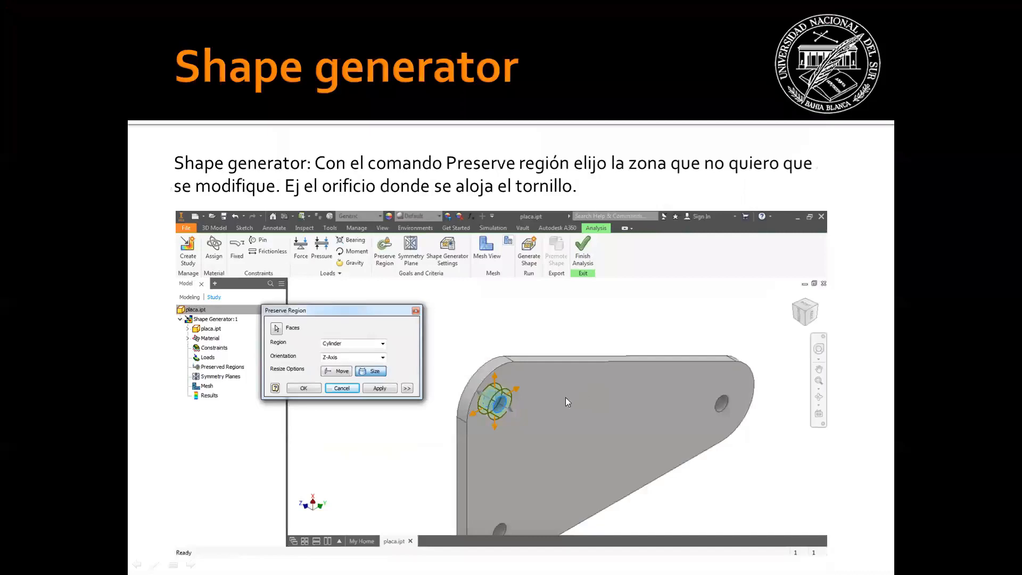
scroll(546, 375, "up", 1)
scroll(543, 378, "down", 1)
left_click(510, 397)
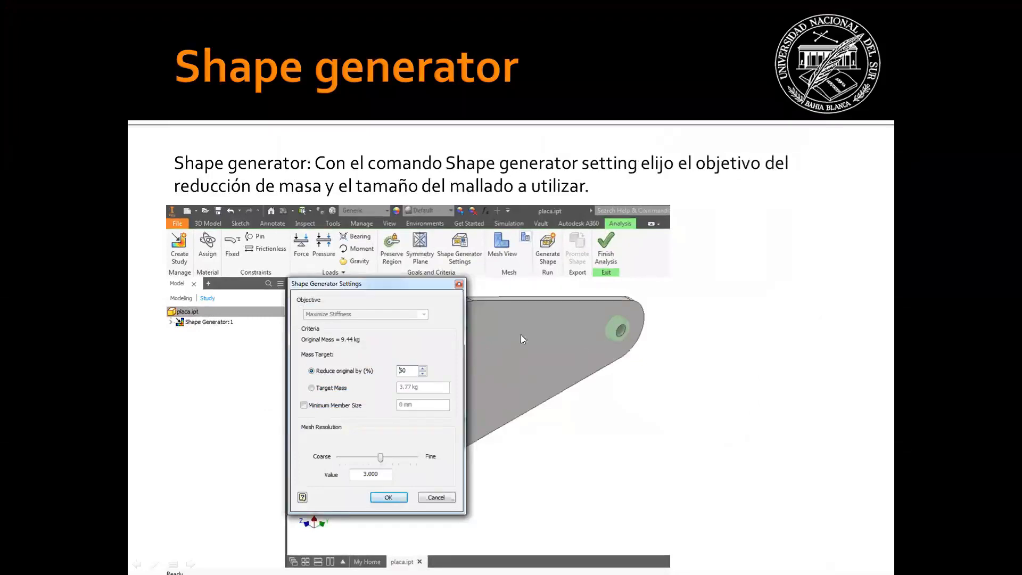
left_click(488, 344)
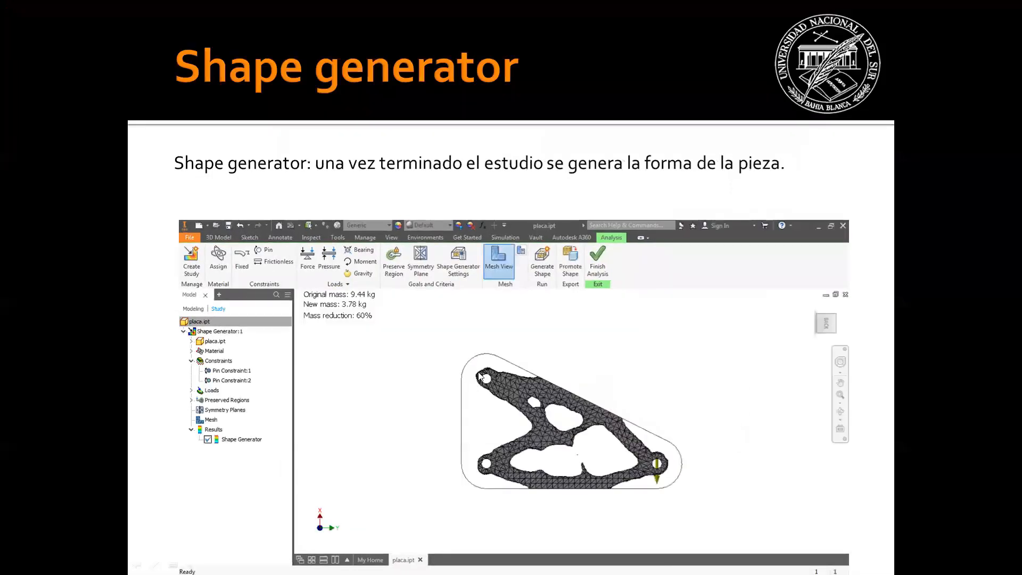
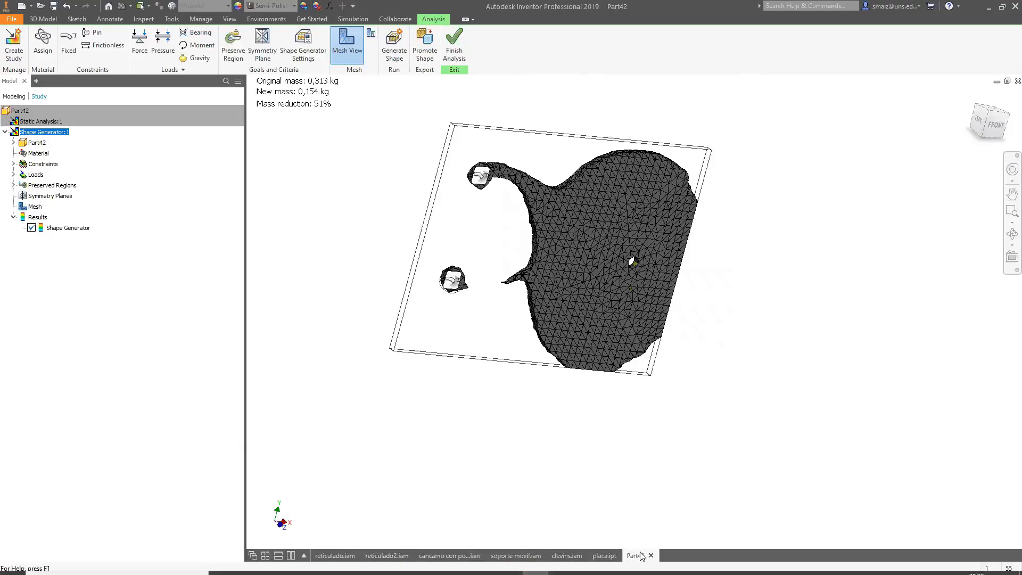
Finish the shape generator analysis and return to the part model.
left_click(454, 44)
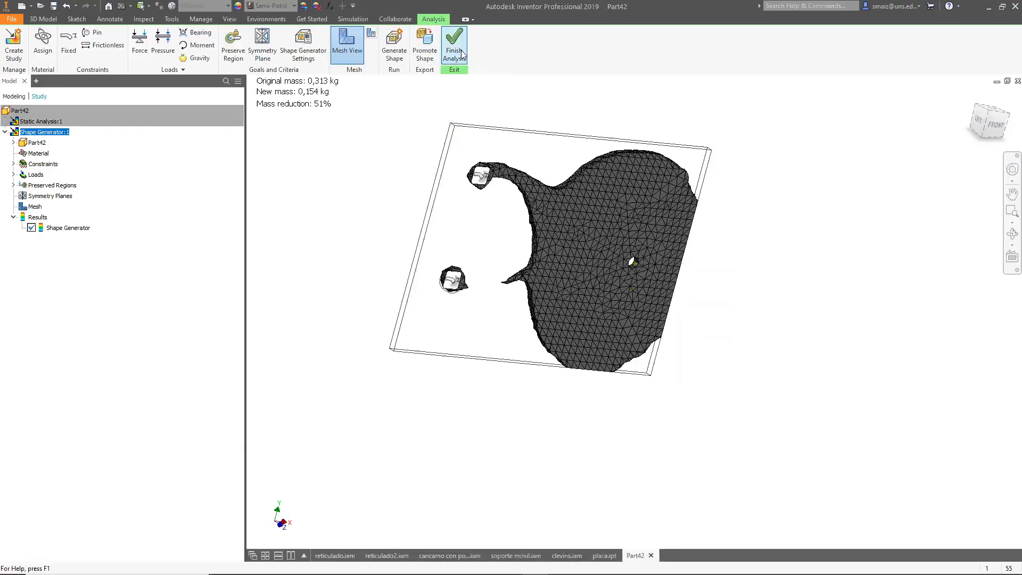
middle_click_drag(518, 340, 456, 318, "shift")
scroll(455, 318, "up", 3)
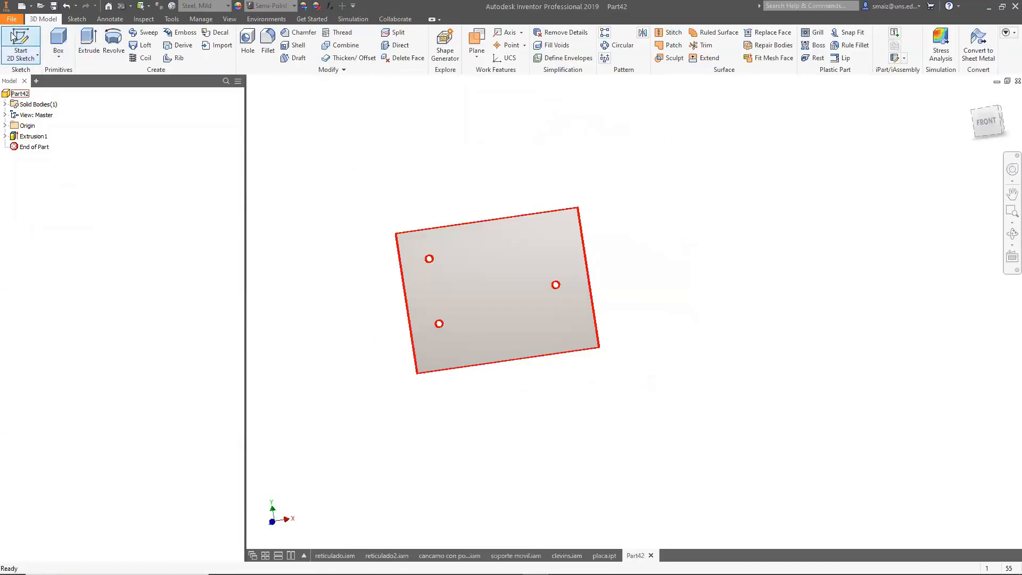
Edit the plate's sketch and draw two slanted lines from the left edge to the right edge outlining a tapered profile.
left_click(5, 136)
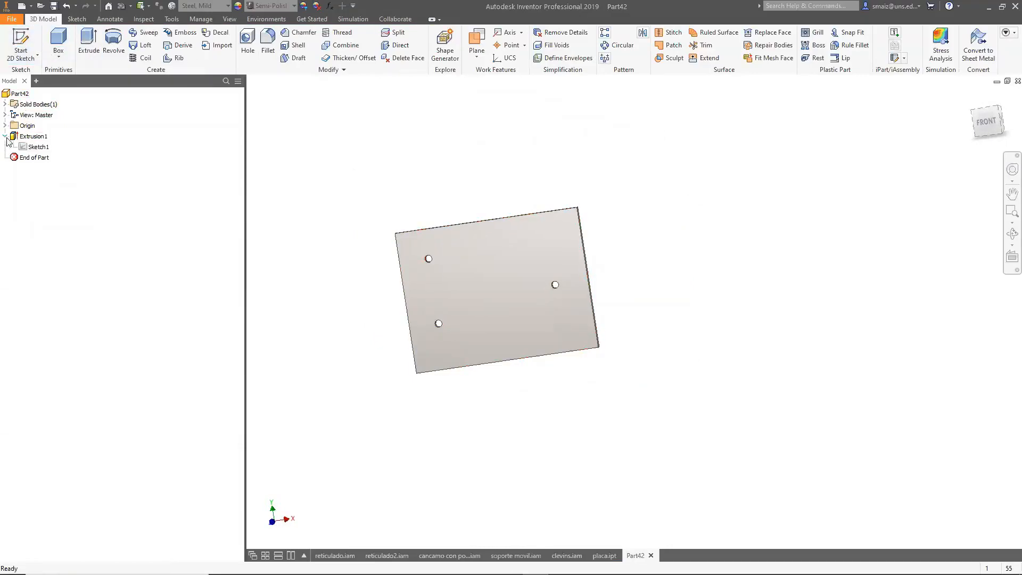
double_click(30, 148)
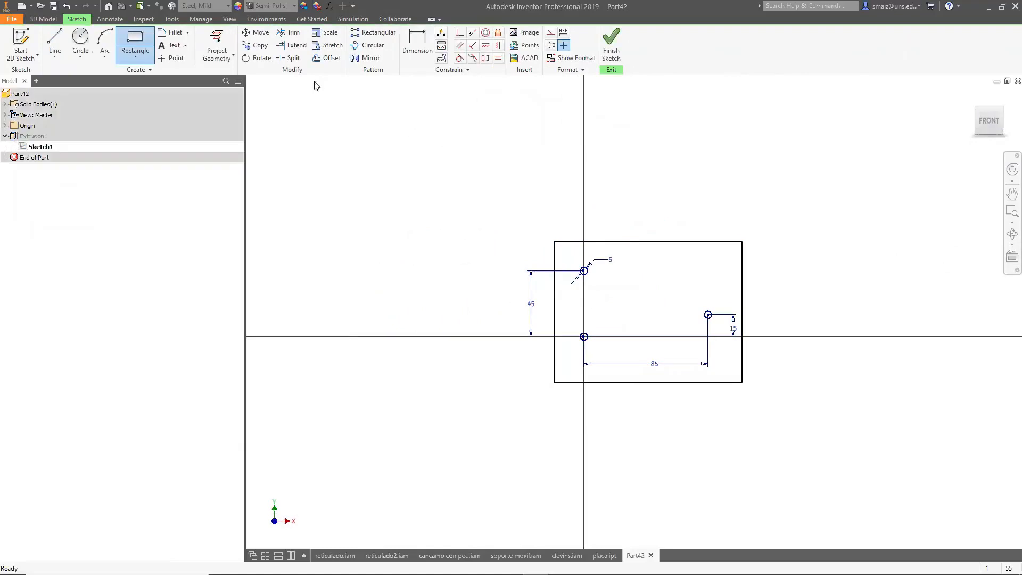
left_click(54, 38)
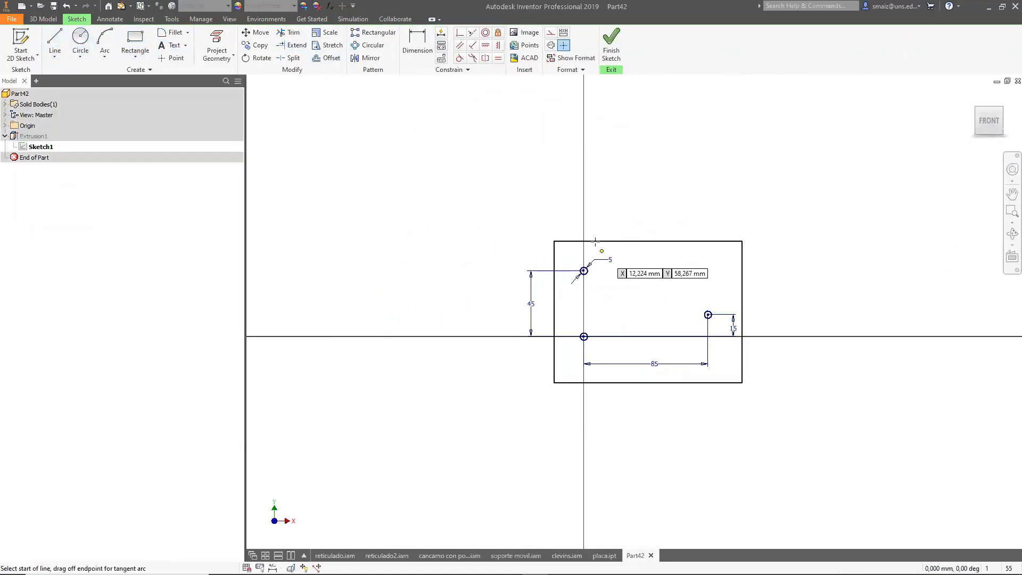
left_click(554, 241)
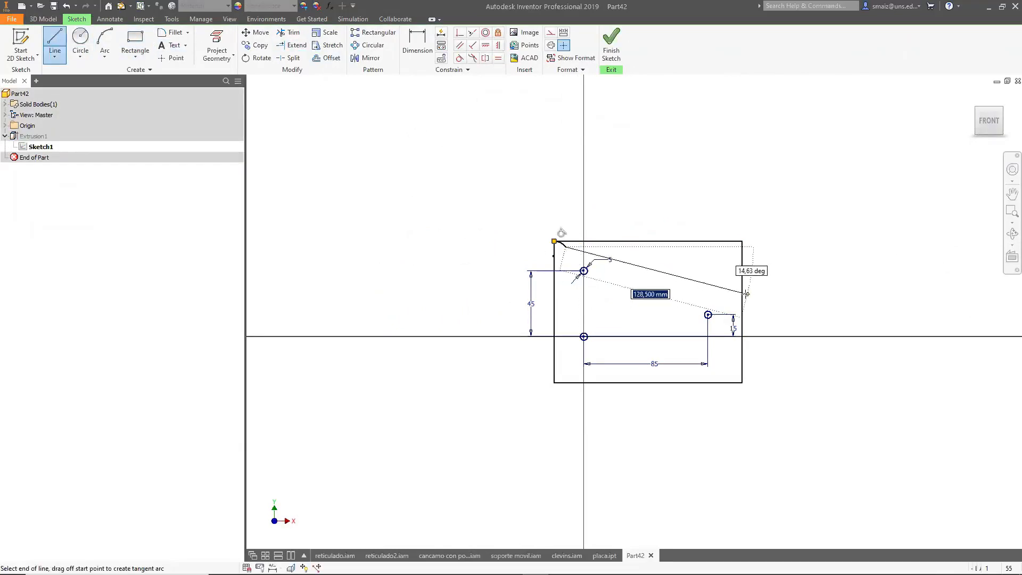
left_click(743, 294)
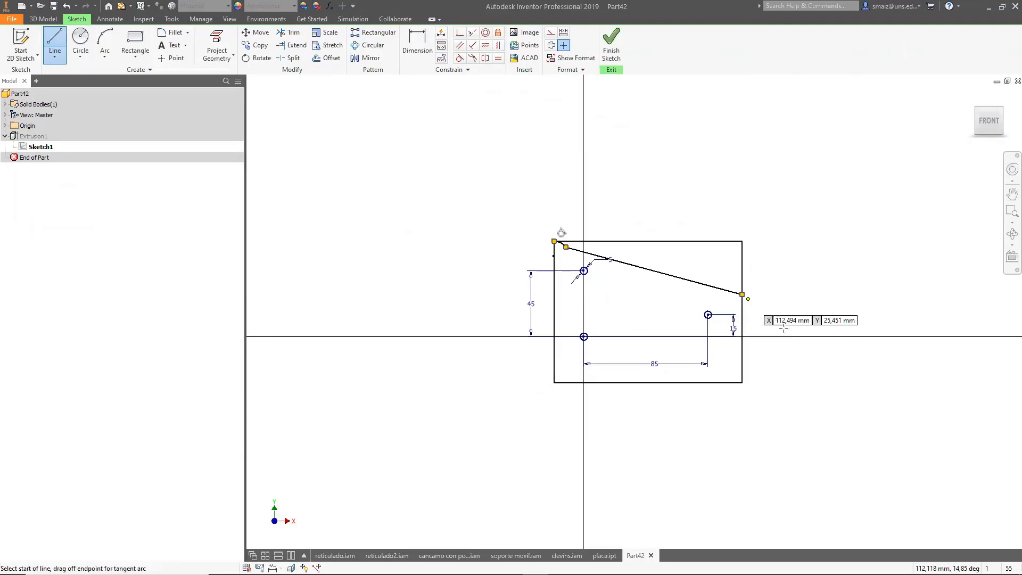
left_click(742, 333)
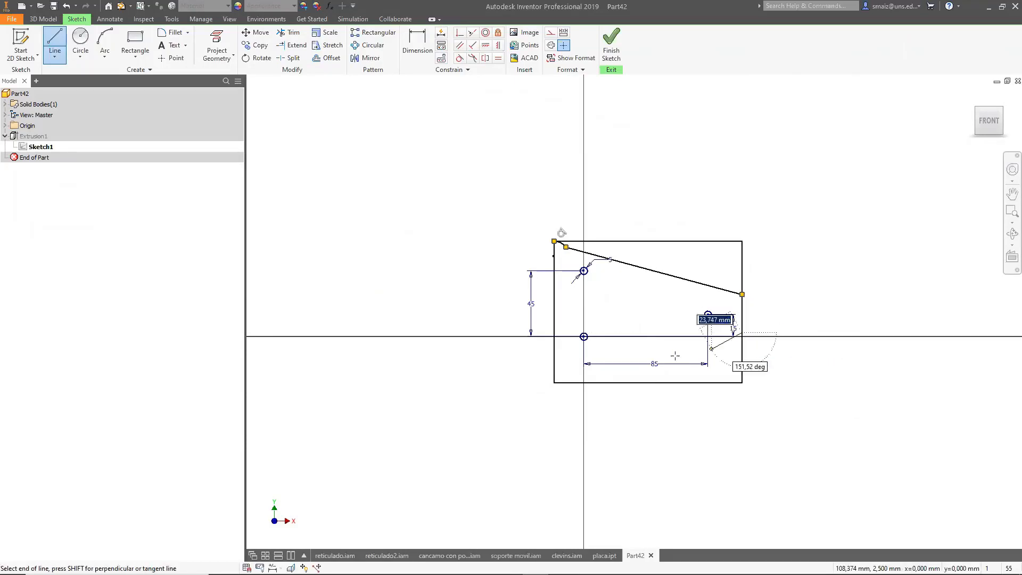
left_click(554, 355)
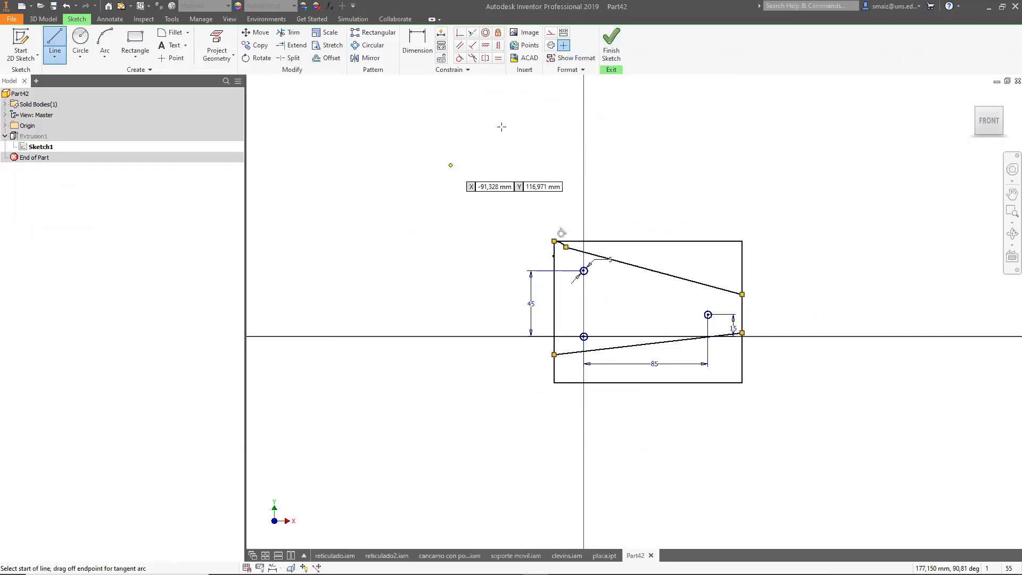
left_click(612, 48)
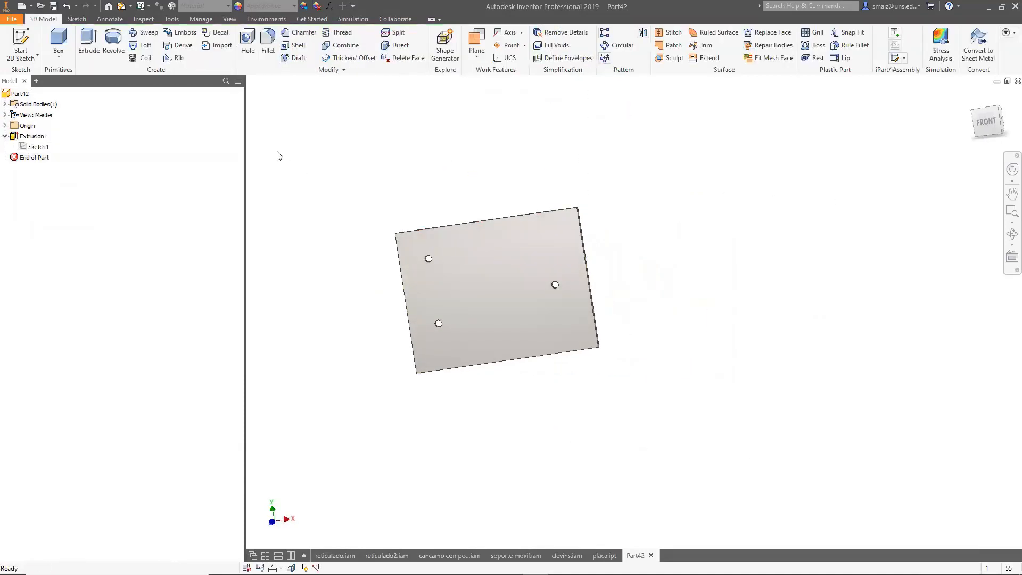
Delete Extrusion1 while keeping its sketch.
left_click(30, 137)
right_click(31, 137)
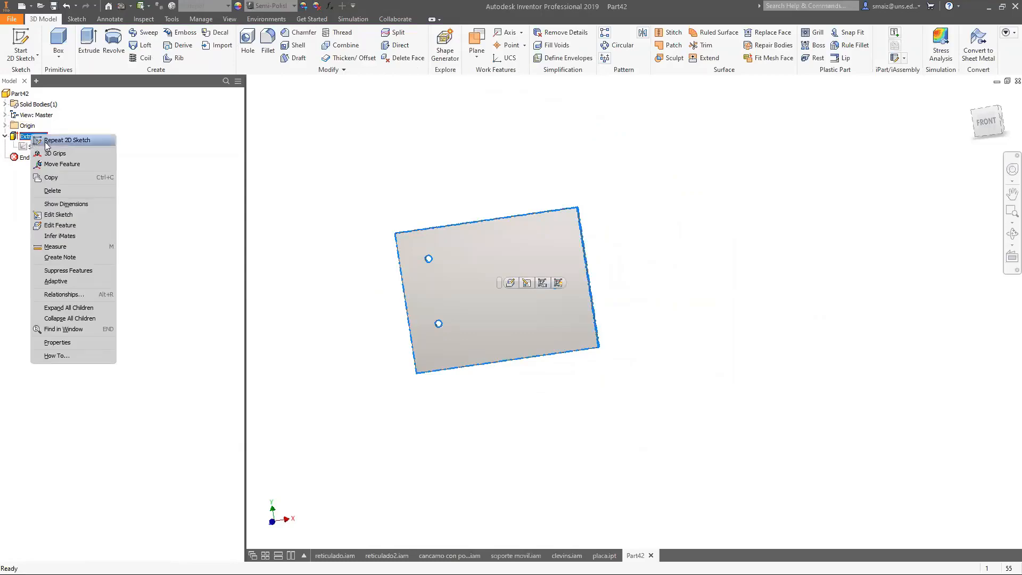
left_click(63, 190)
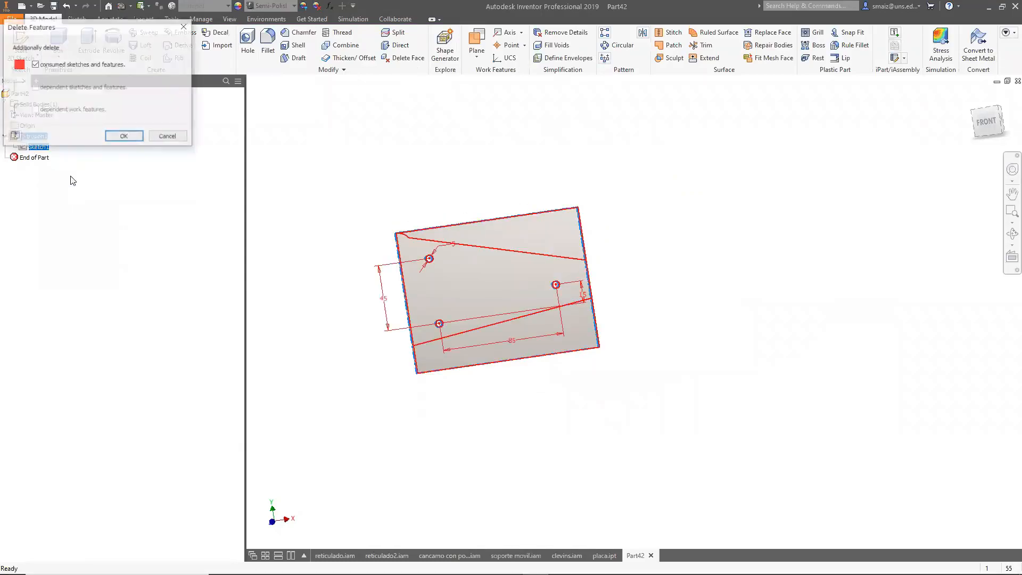
left_click(124, 137)
Edit the sketch and extend the upper slanted line to the plate's left edge.
scroll(398, 229, "up", 8)
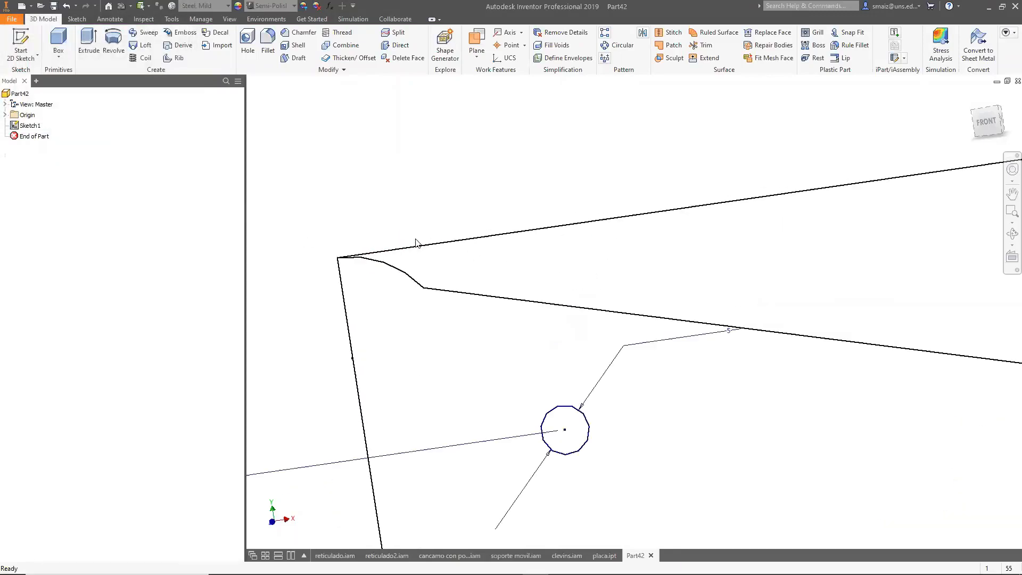
left_click(403, 272)
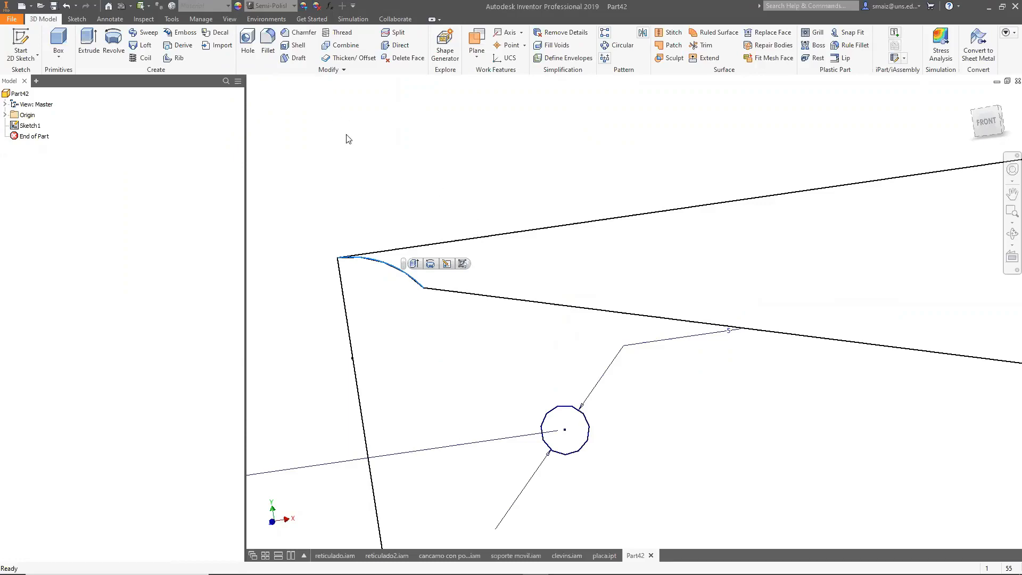
key("Escape")
scroll(373, 157, "down", 5)
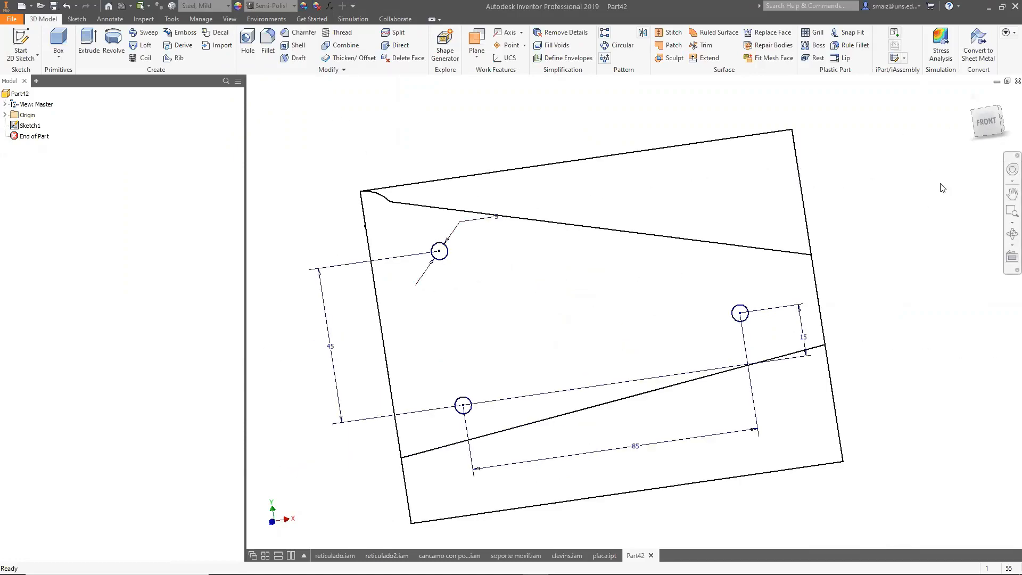
left_click(979, 123)
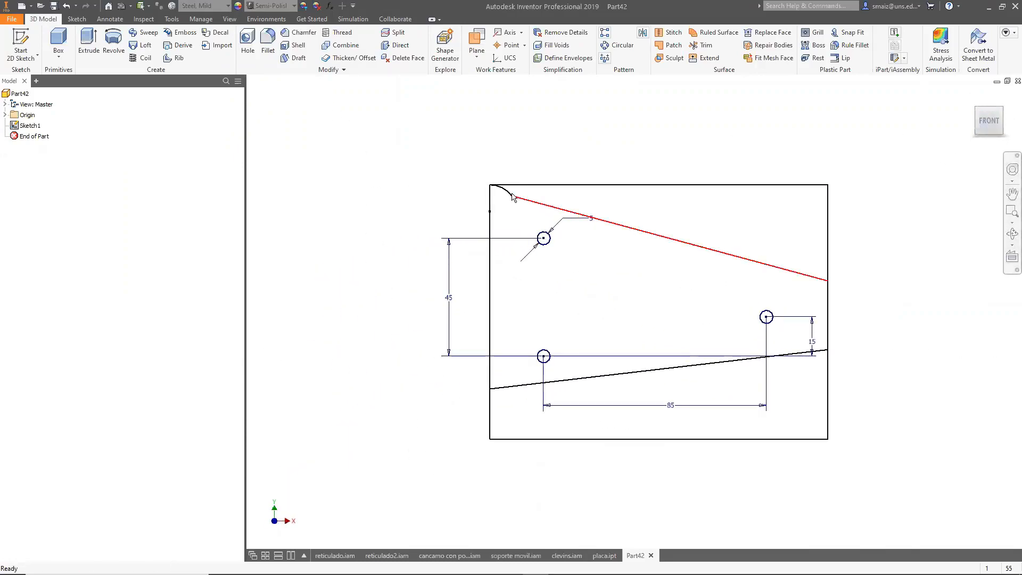
scroll(514, 198, "up", 5)
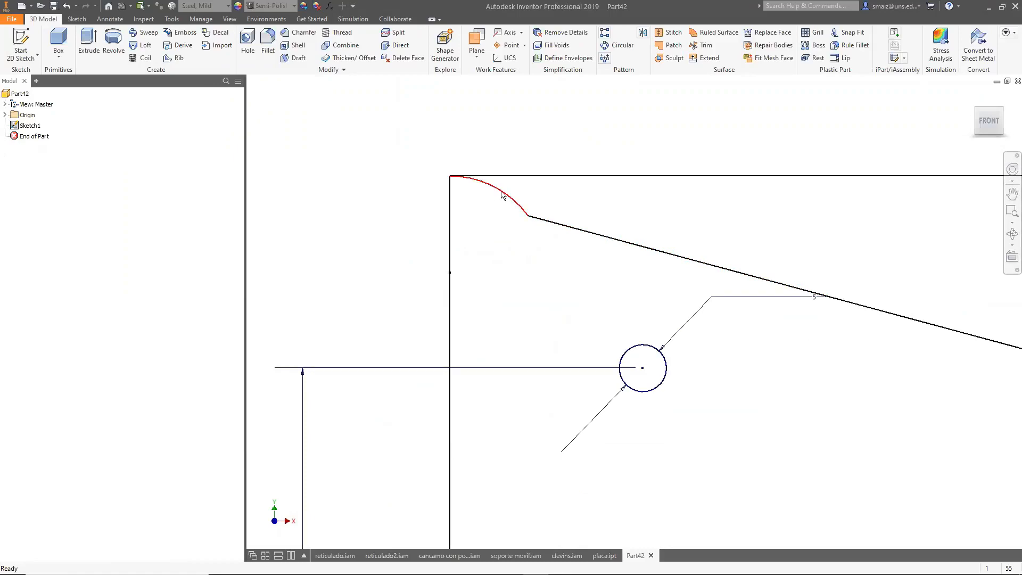
left_click(502, 195)
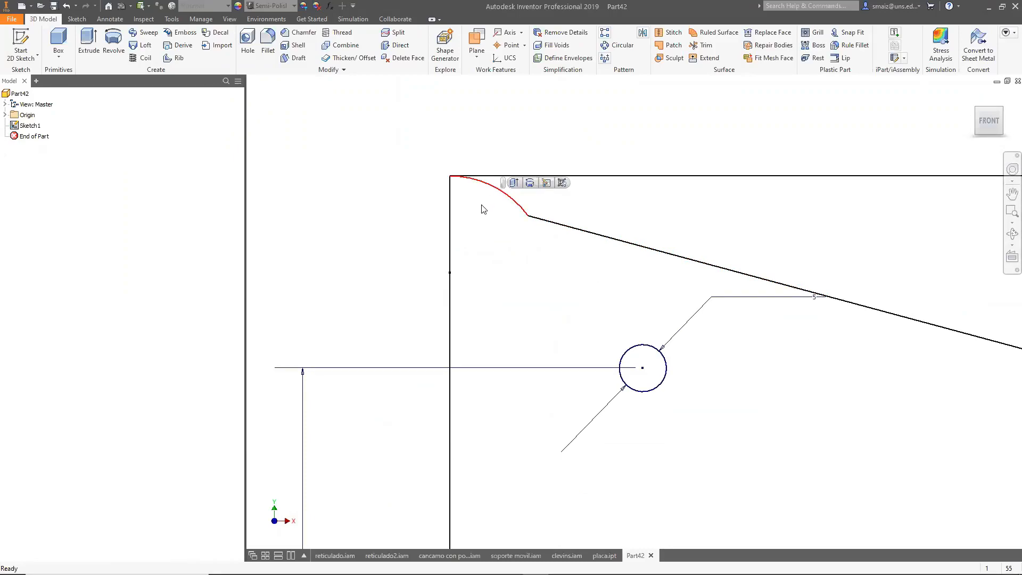
double_click(32, 127)
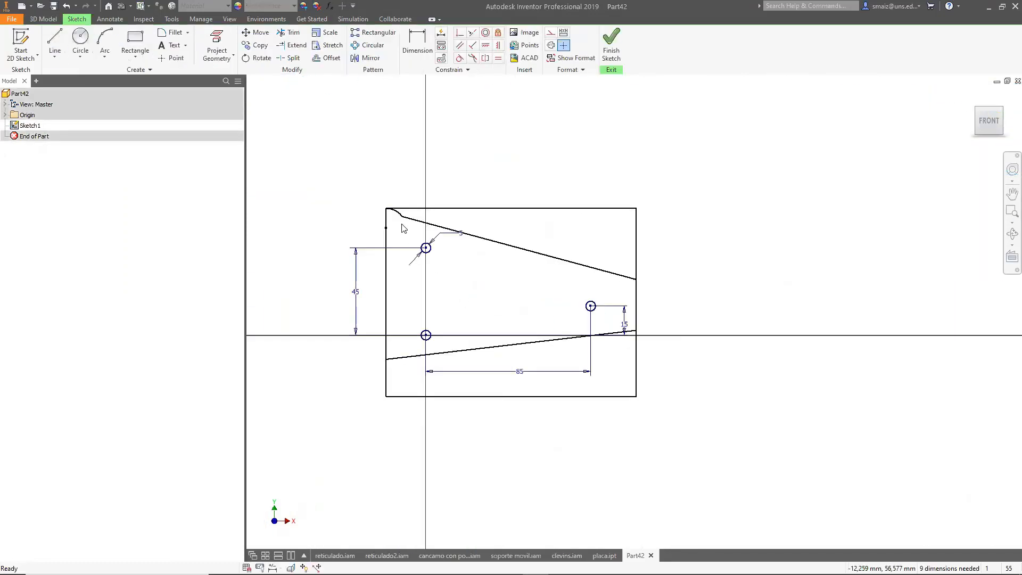
scroll(402, 224, "up", 5)
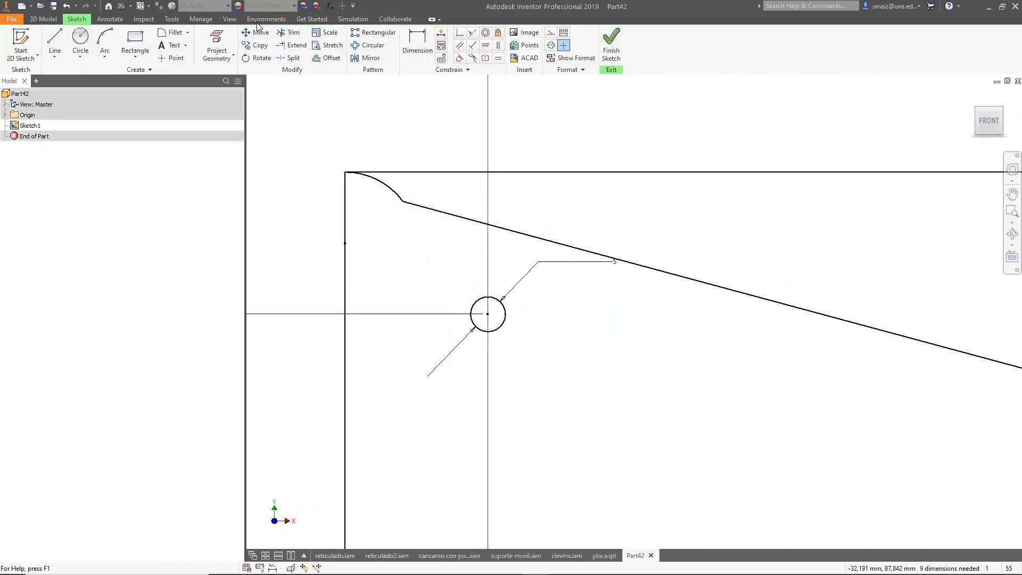
left_click(292, 45)
left_click(446, 218)
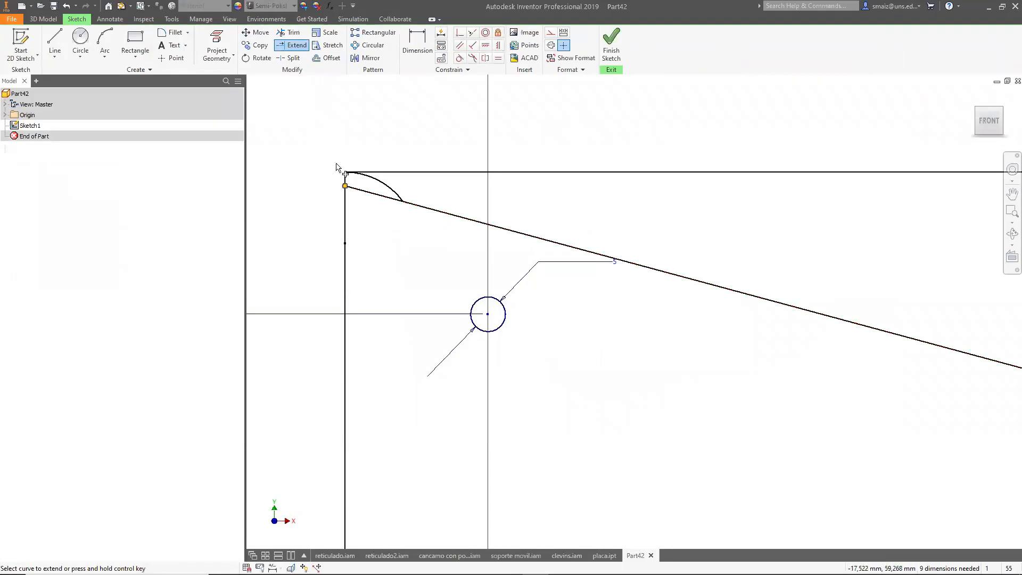
left_click(611, 47)
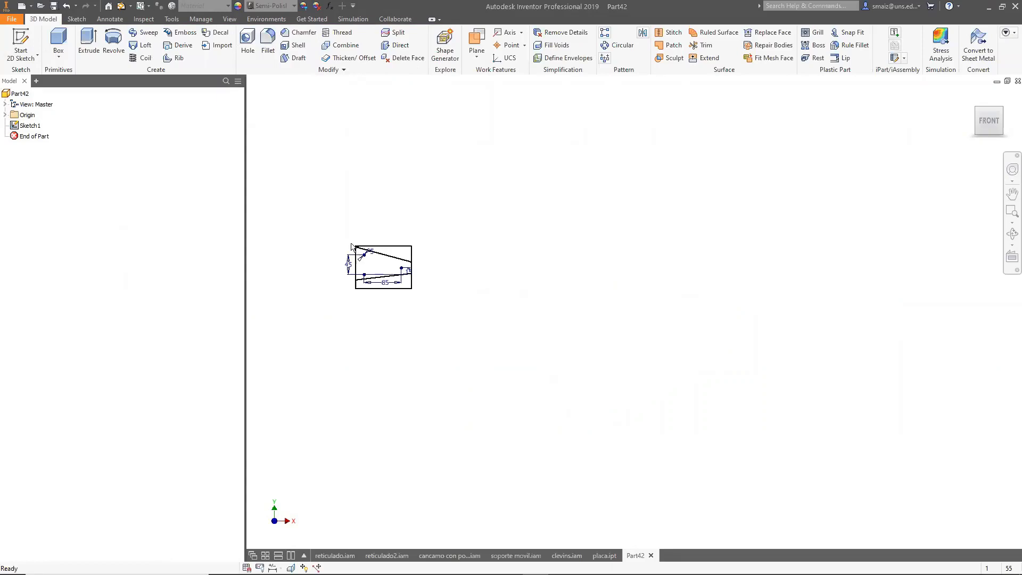
Extrude the tapered profile 5 mm.
left_click(89, 44)
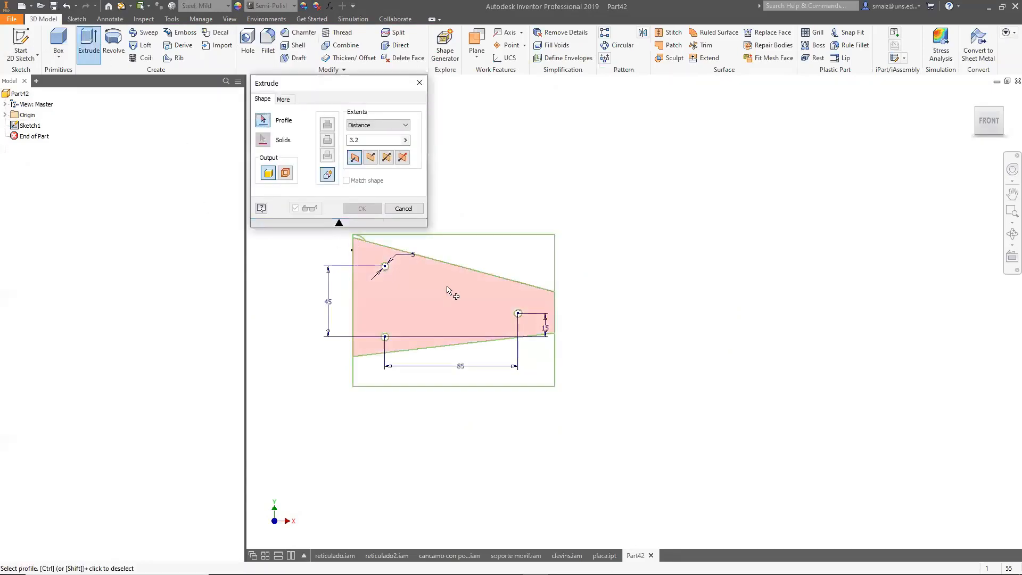
type("5")
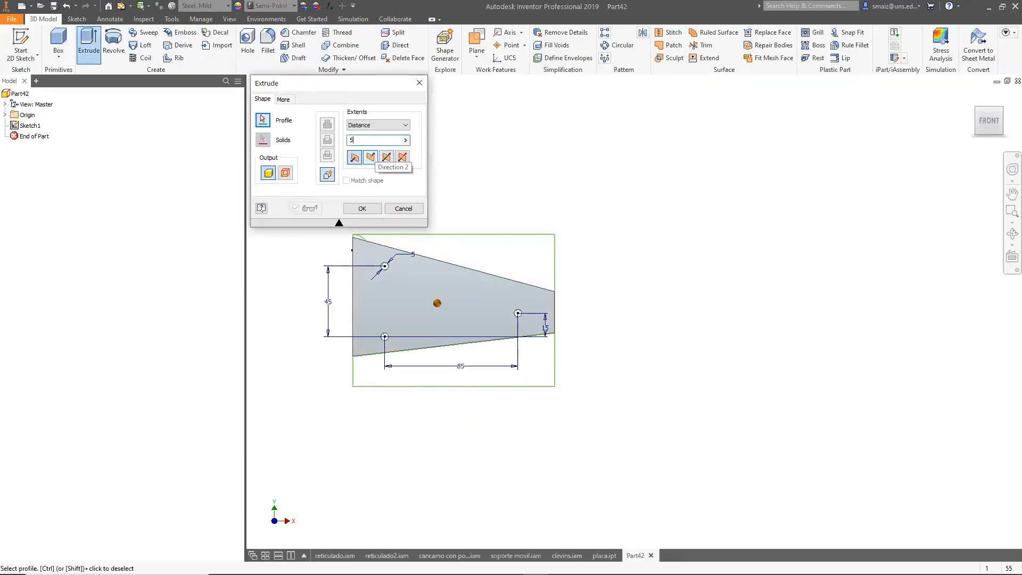
left_click(363, 208)
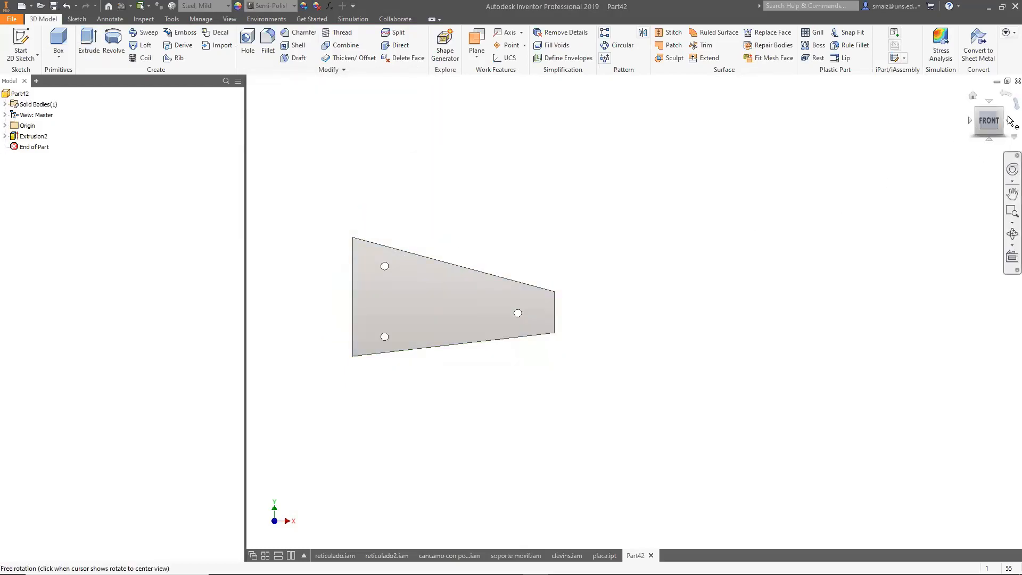
Open the Shape Generator environment and delete the existing shape generator and static analysis studies.
key("F6")
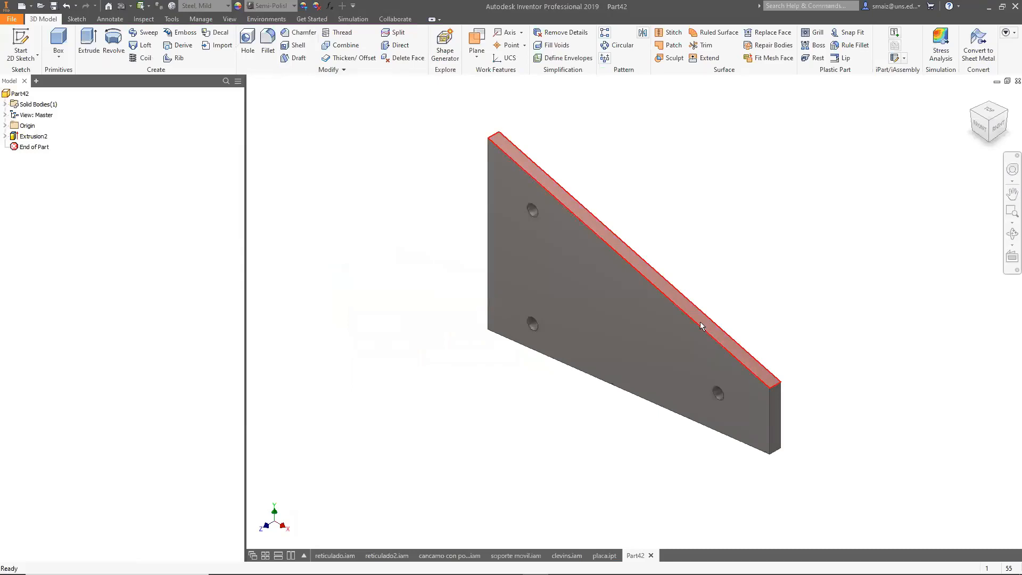
left_click(445, 47)
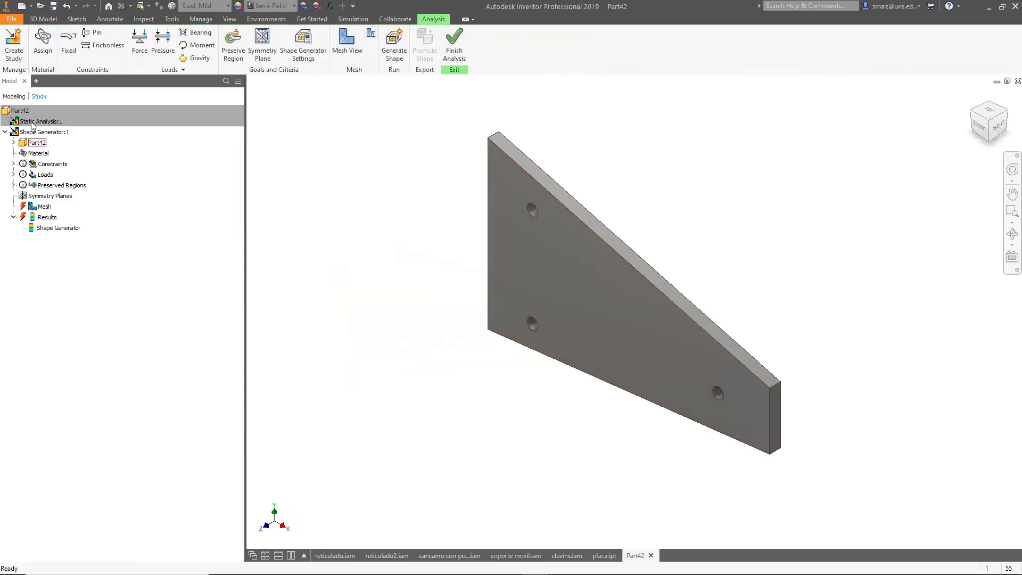
right_click(36, 133)
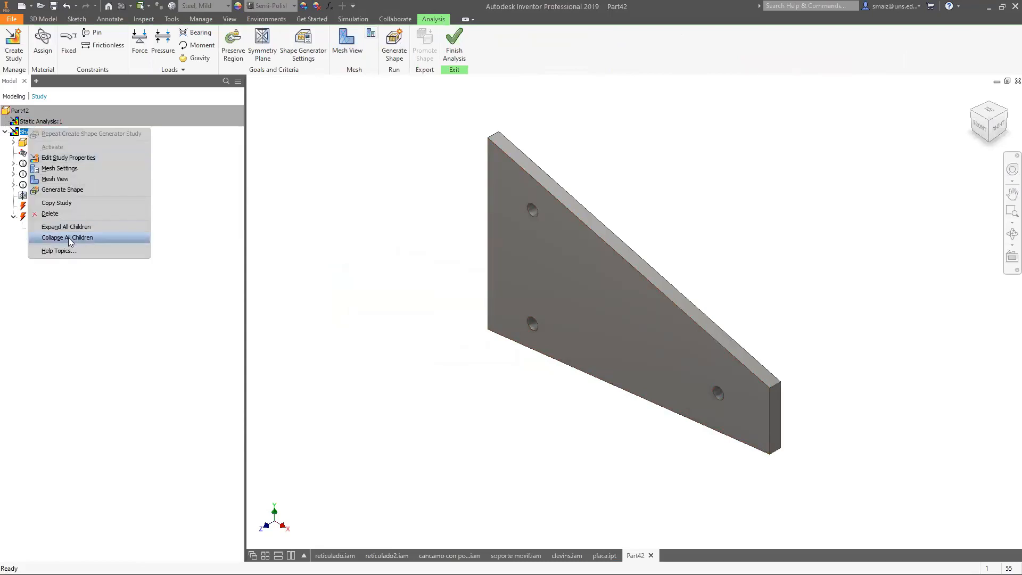
left_click(58, 213)
right_click(55, 123)
left_click(88, 208)
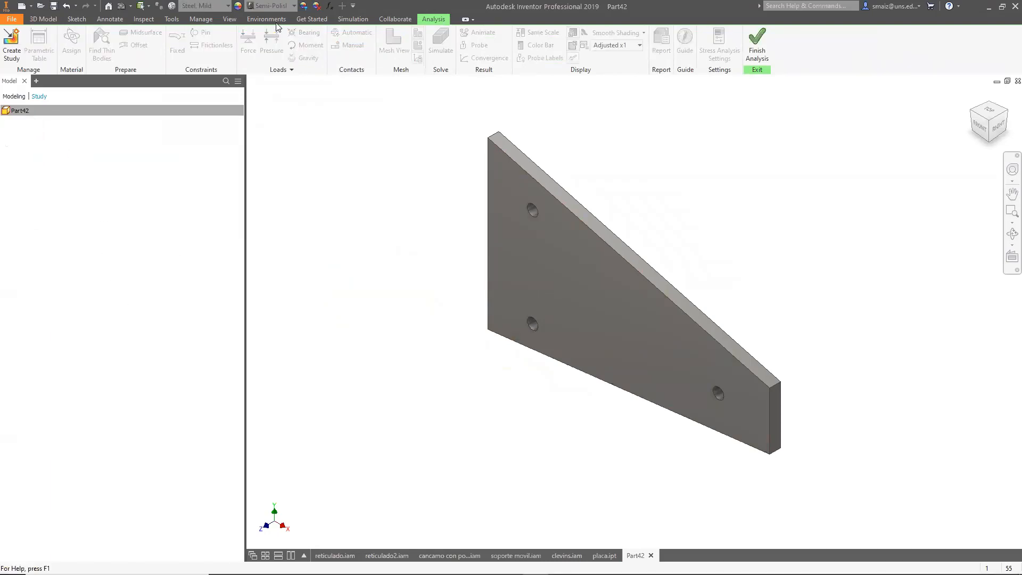
Create a new Shape Generator study.
left_click(157, 283)
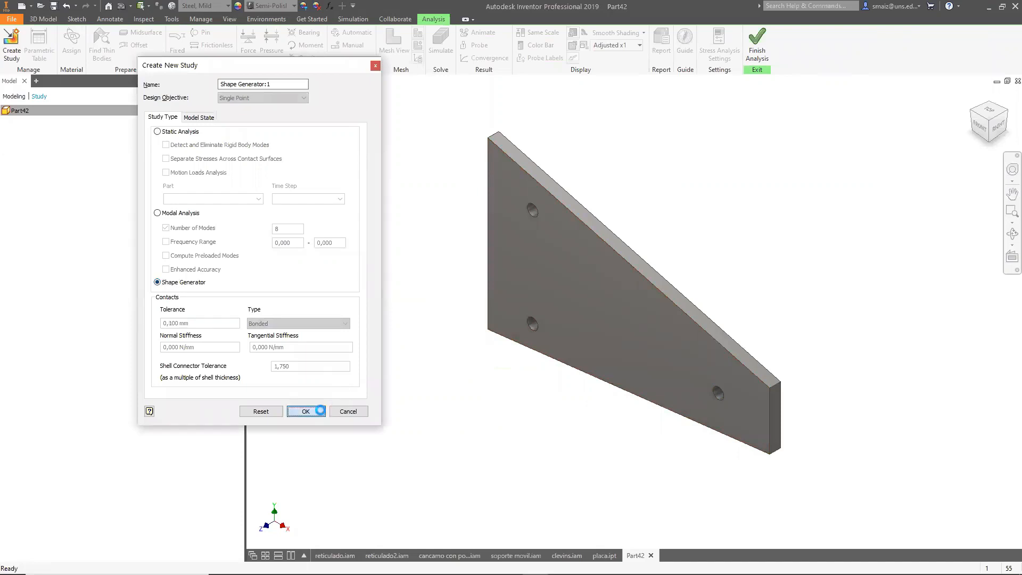
left_click(306, 412)
Assign a mild steel override material to the part in the study.
left_click(48, 50)
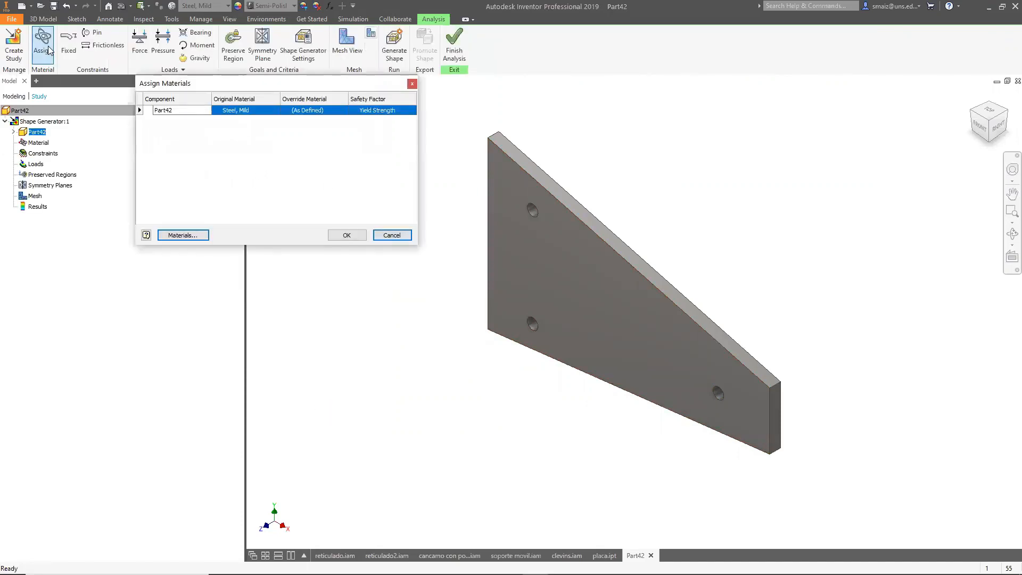
left_click(309, 111)
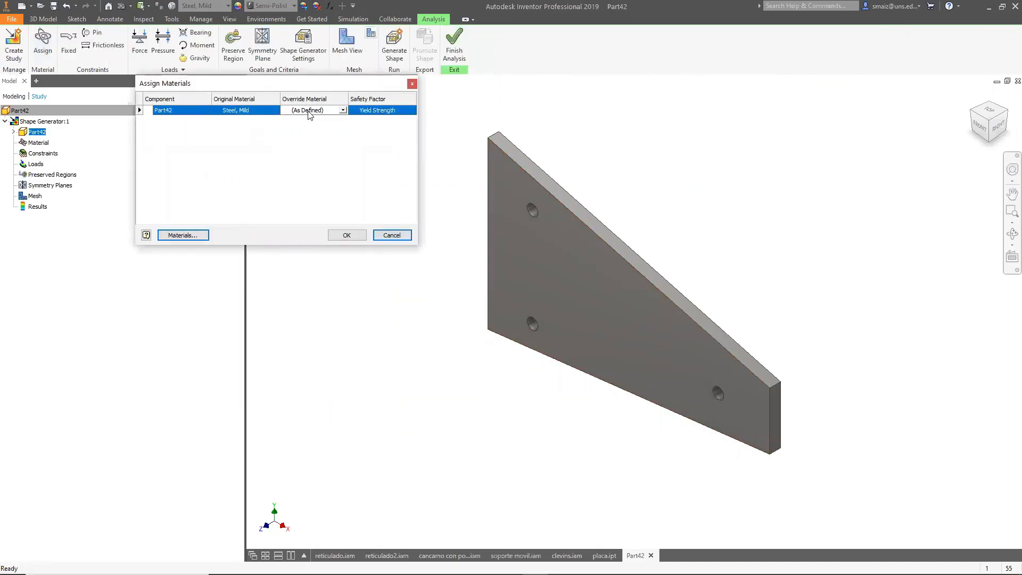
left_click(330, 112)
scroll(328, 138, "down", 10)
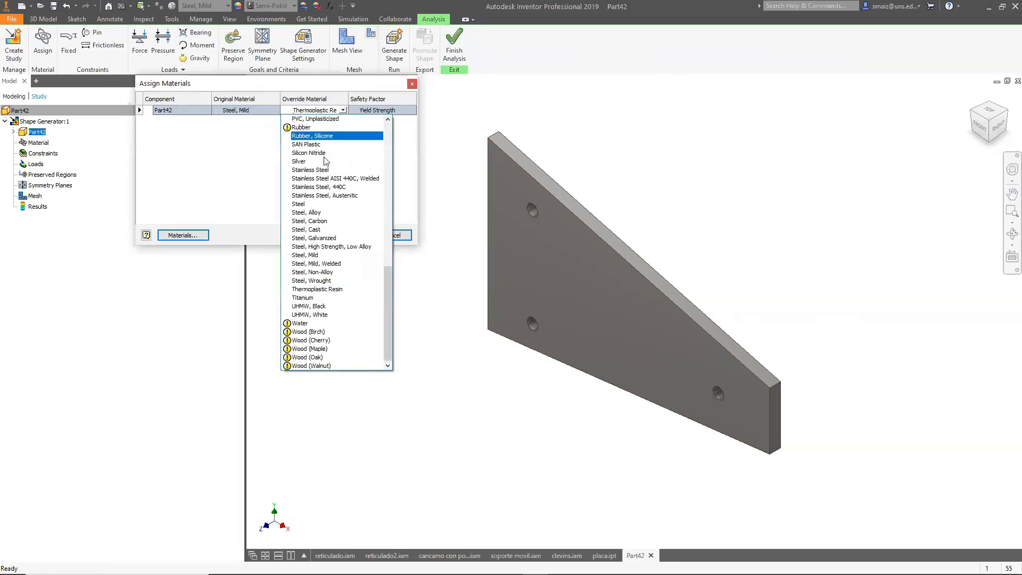
left_click(327, 260)
left_click(346, 236)
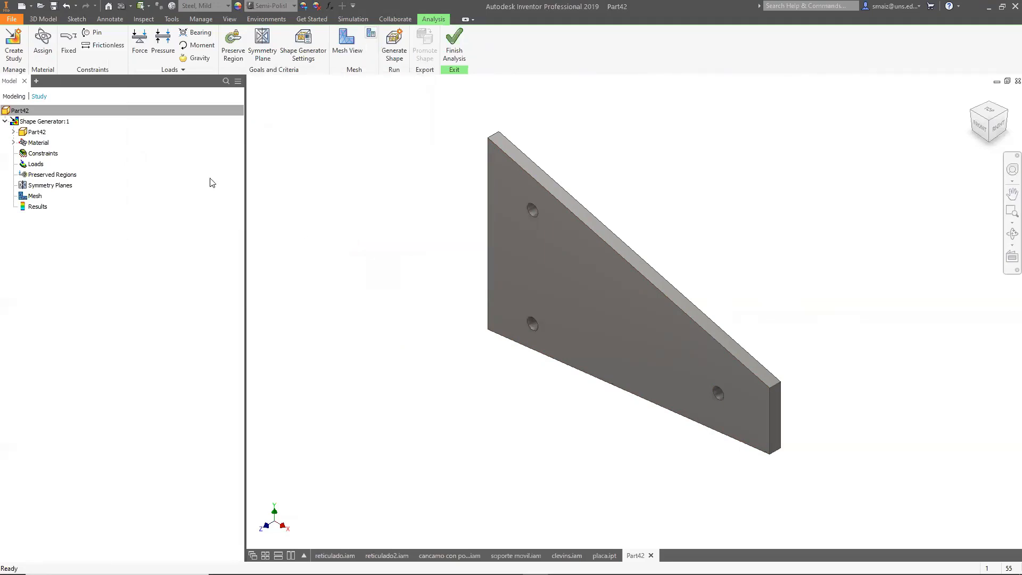
Add a fixed constraint to the two holes near the plate's tall vertical edge.
left_click(71, 41)
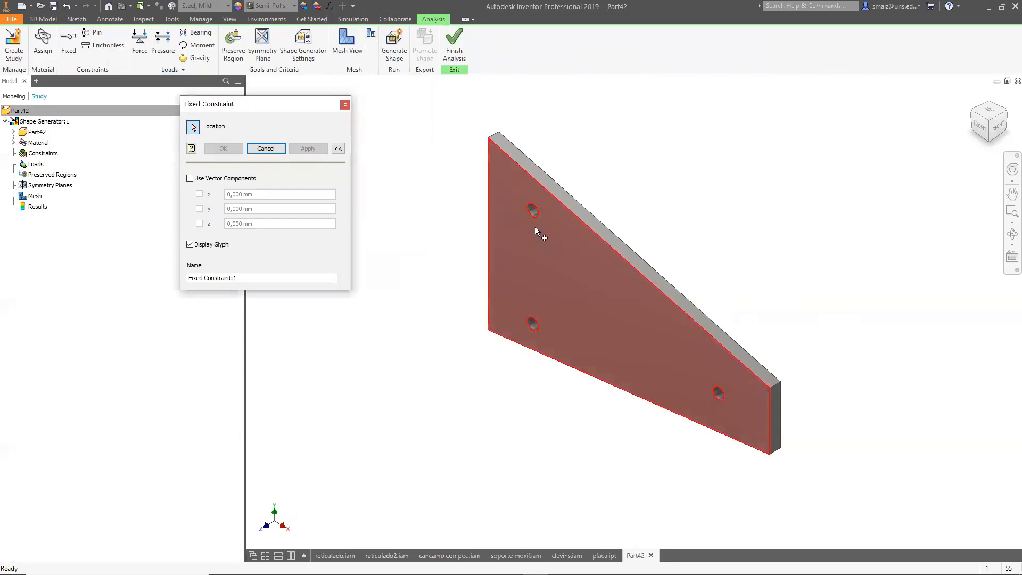
left_click(531, 209)
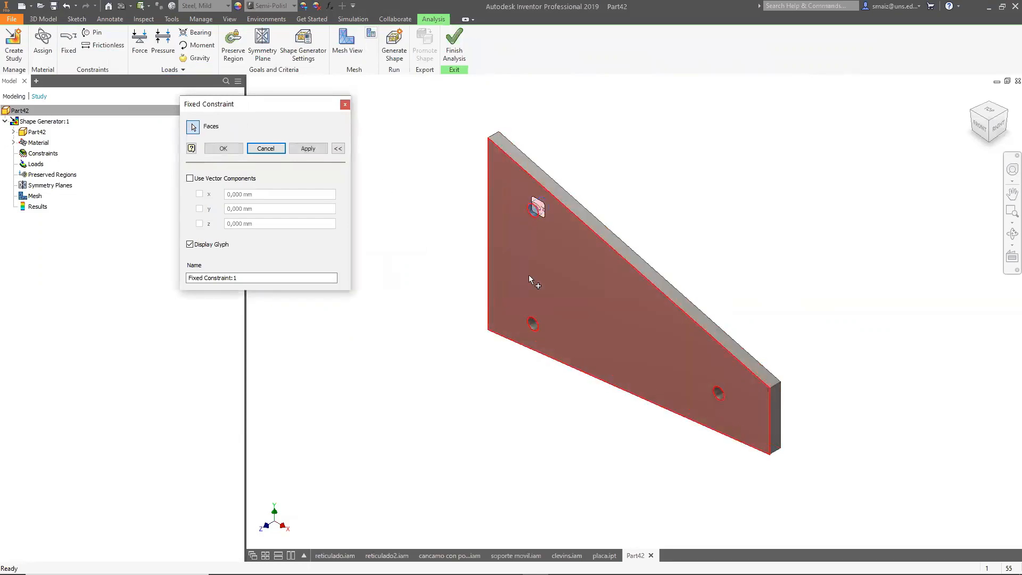
left_click(533, 323)
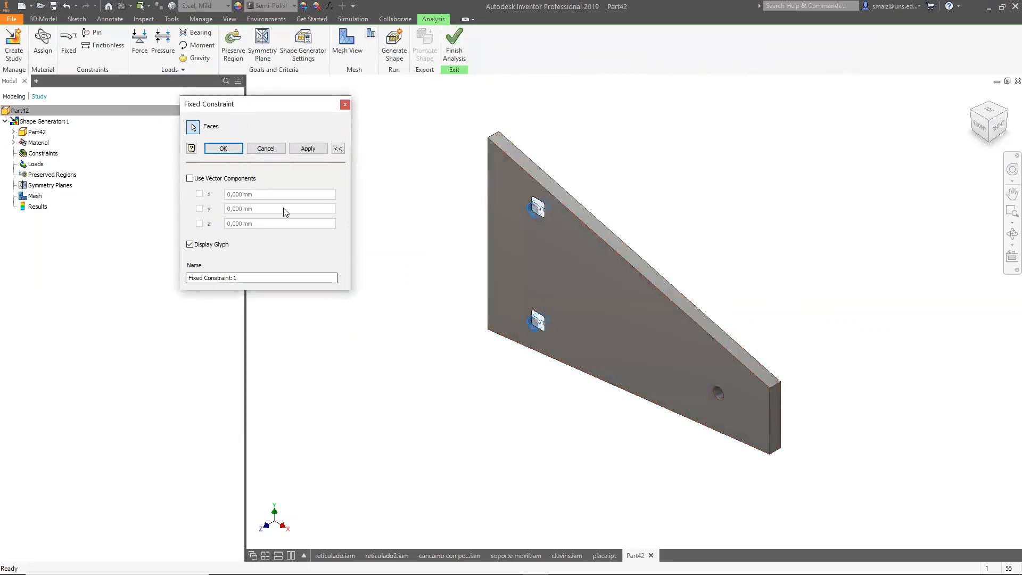
left_click(309, 148)
left_click(345, 104)
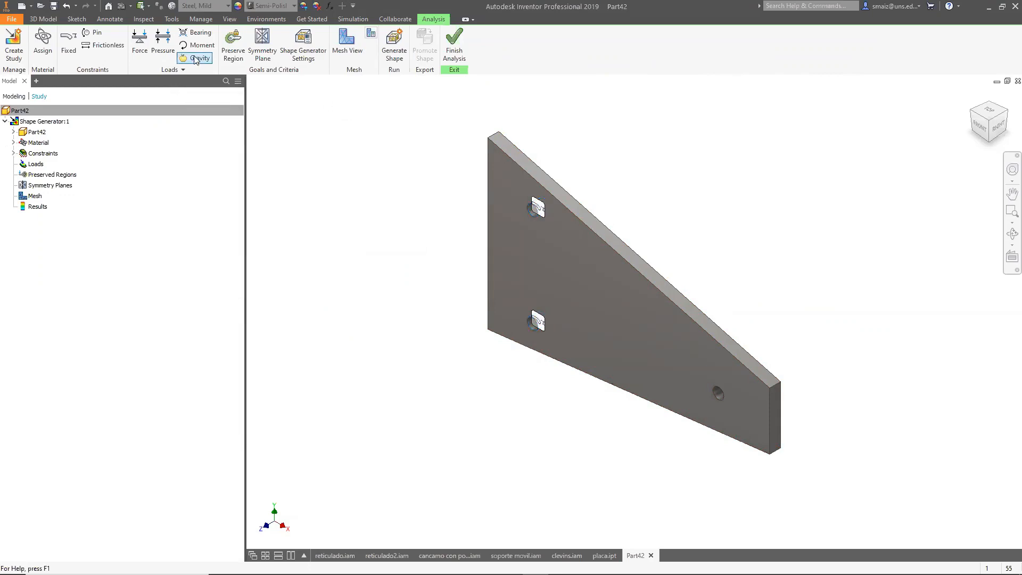
Apply a 1000 N downward force on the third hole, with direction taken from the plate's short end edge.
left_click(139, 43)
left_click(720, 395)
left_click(311, 121)
left_click(769, 414)
left_click(327, 120)
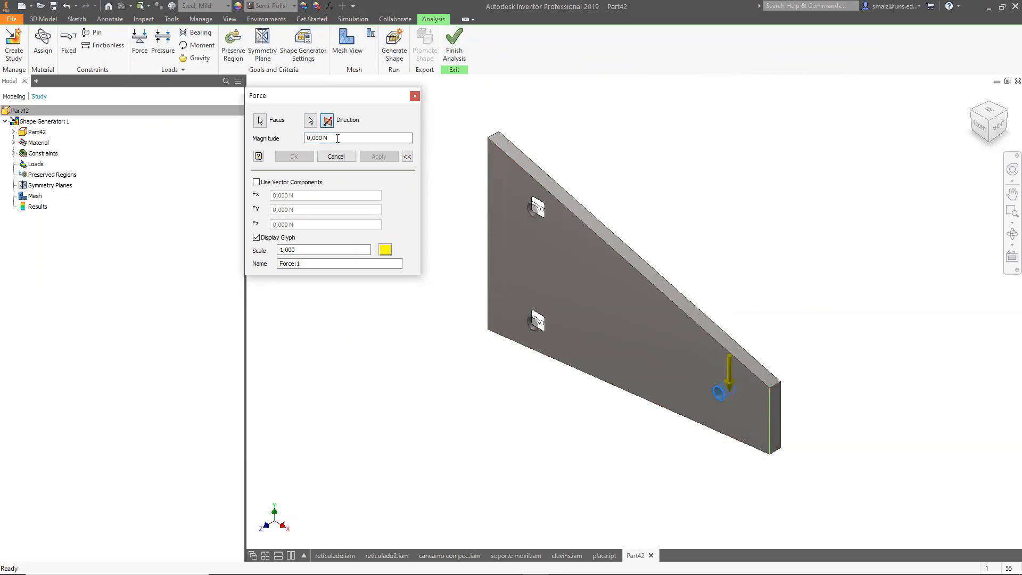
type("1000")
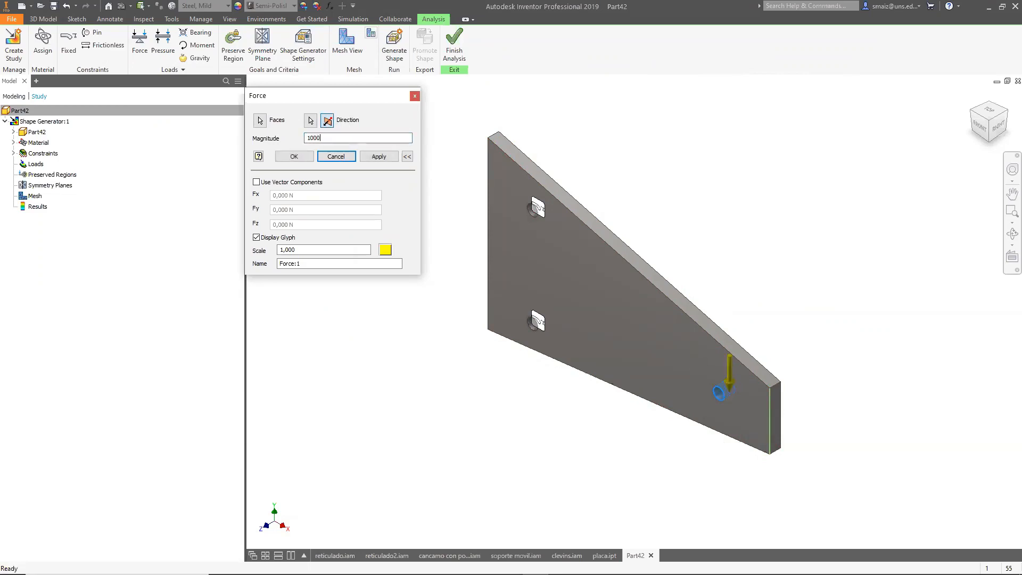
left_click(378, 158)
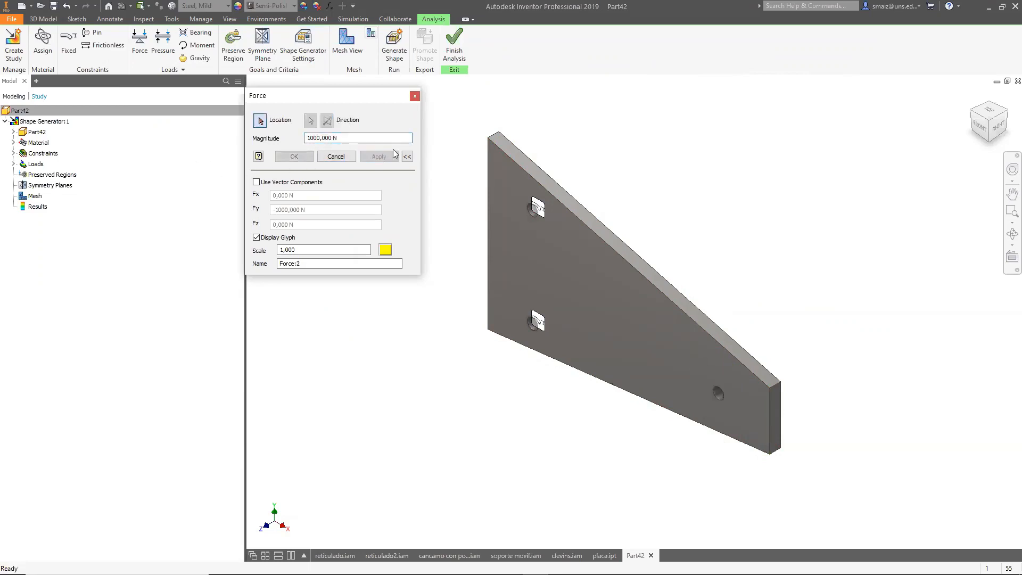
left_click(415, 96)
Add cylindrical preserve regions around each of the three holes.
left_click(224, 54)
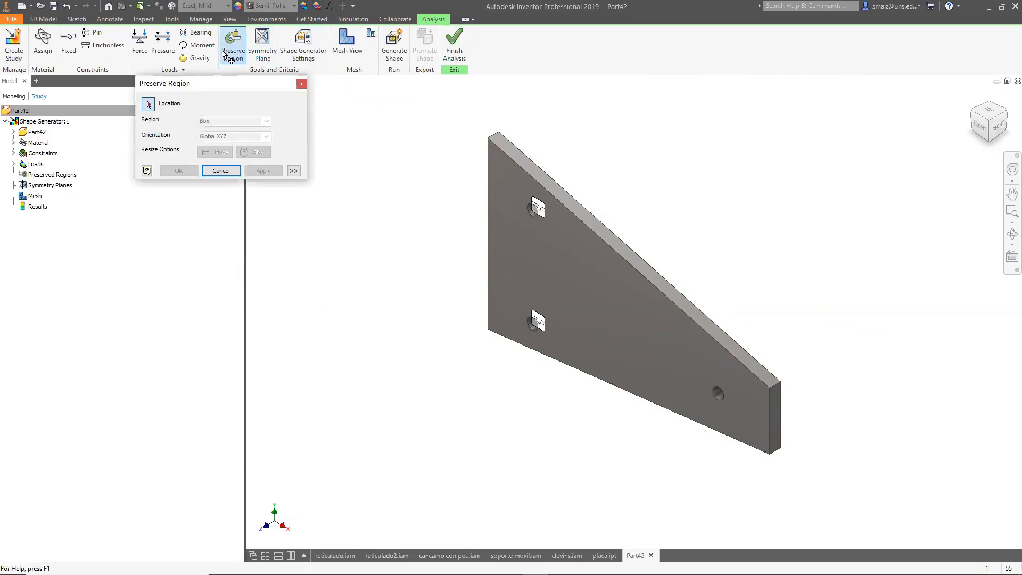
left_click(534, 212)
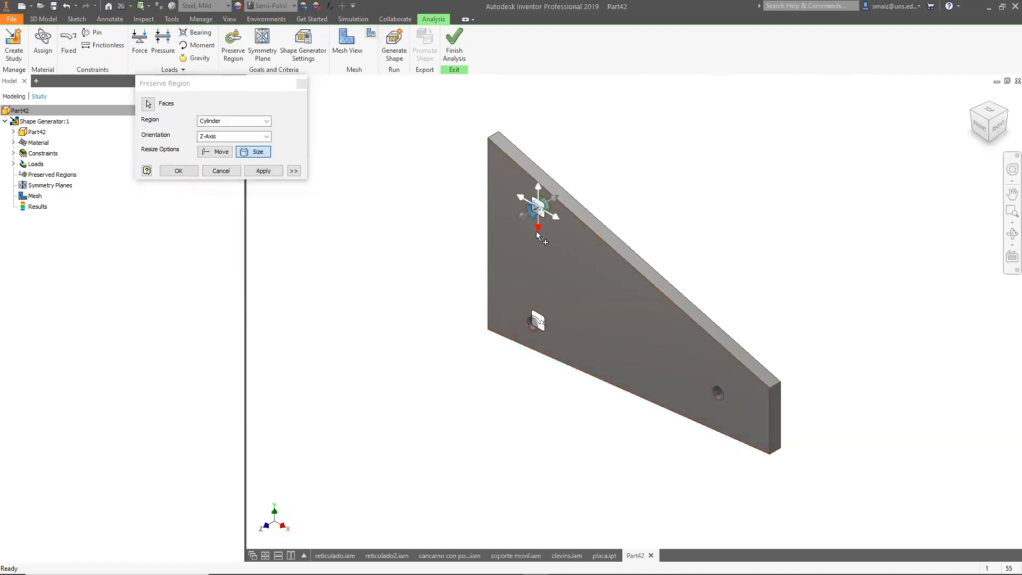
left_click(263, 171)
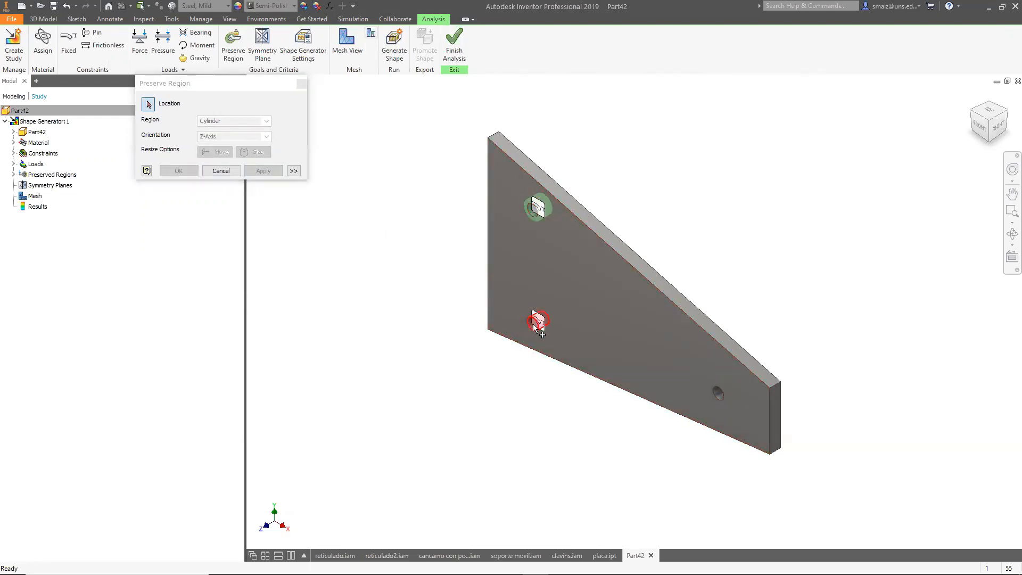
left_click(538, 342)
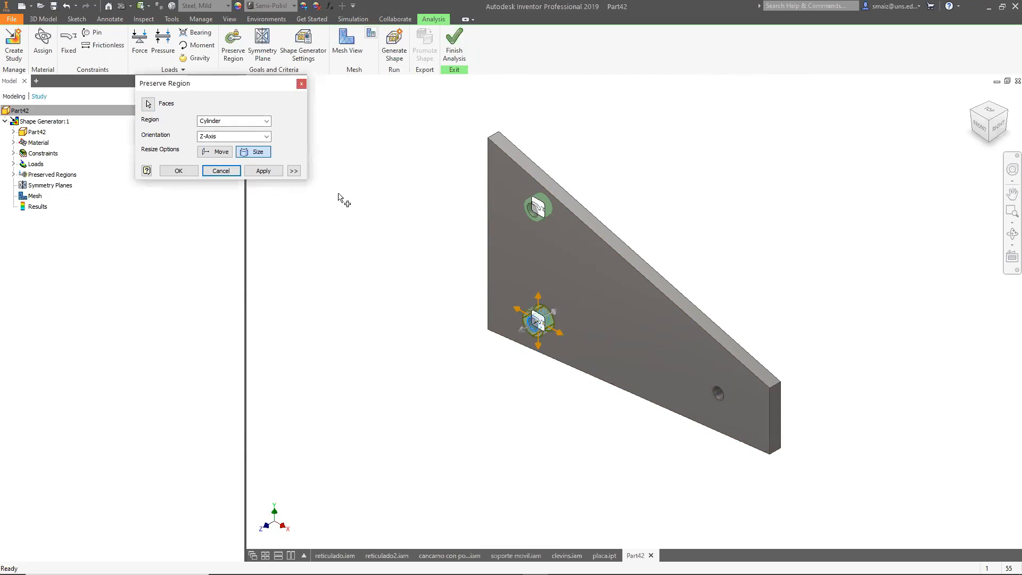
left_click(276, 172)
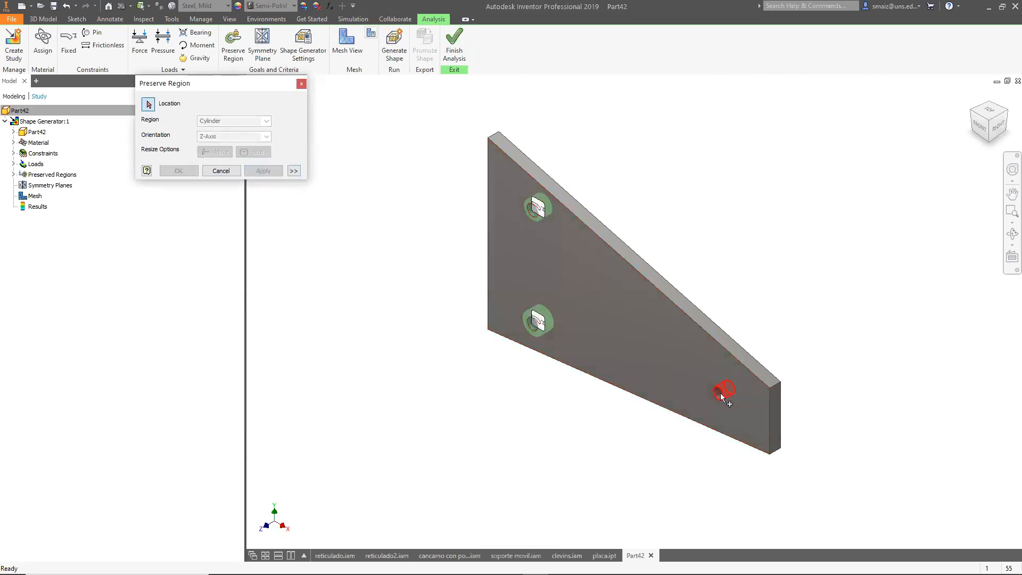
left_click(722, 394)
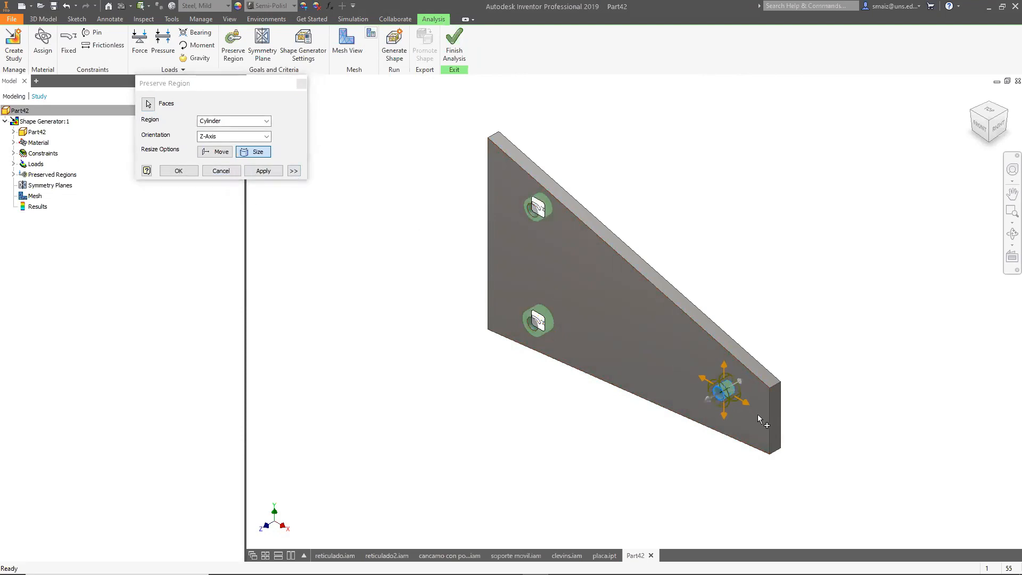
left_click(272, 171)
left_click(301, 83)
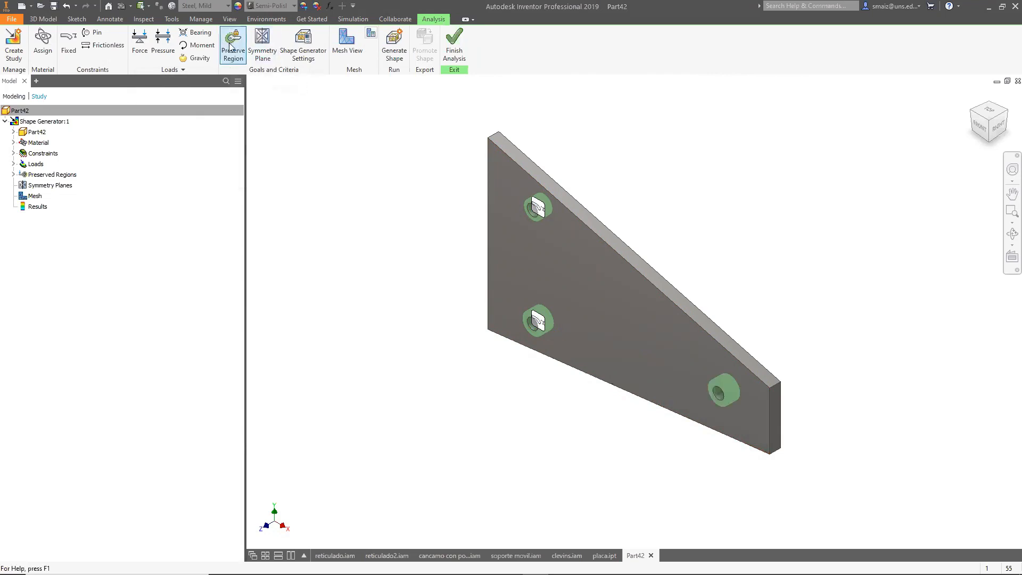
Open the shape generator settings, accept the 60% mass reduction, and run Generate Shape.
left_click(303, 41)
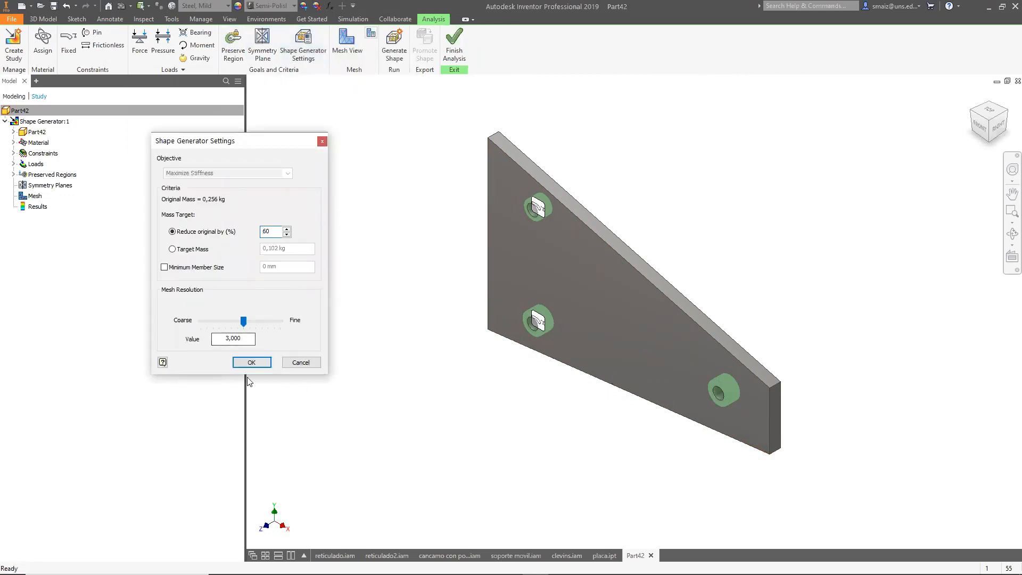
left_click(252, 362)
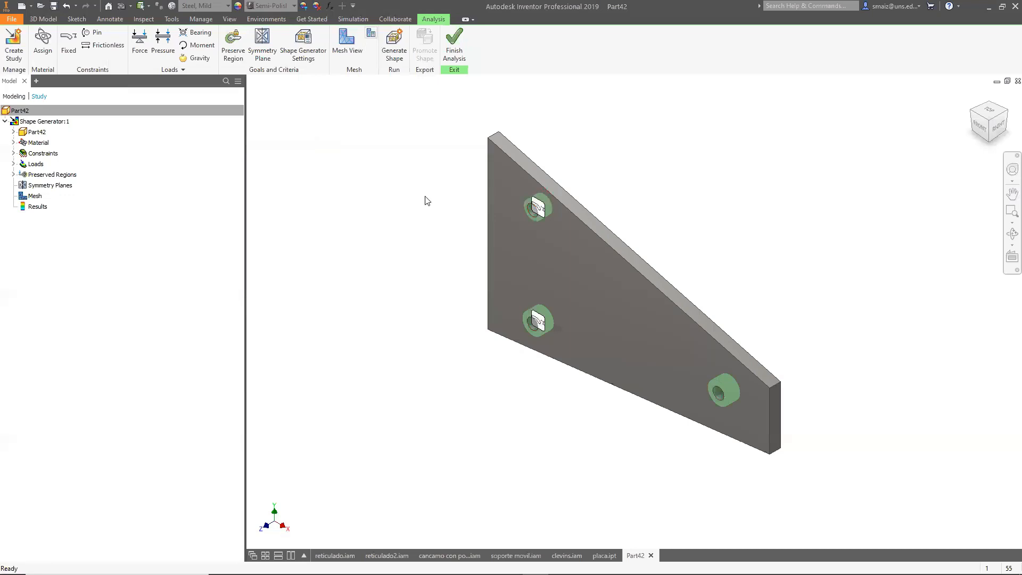
left_click(385, 52)
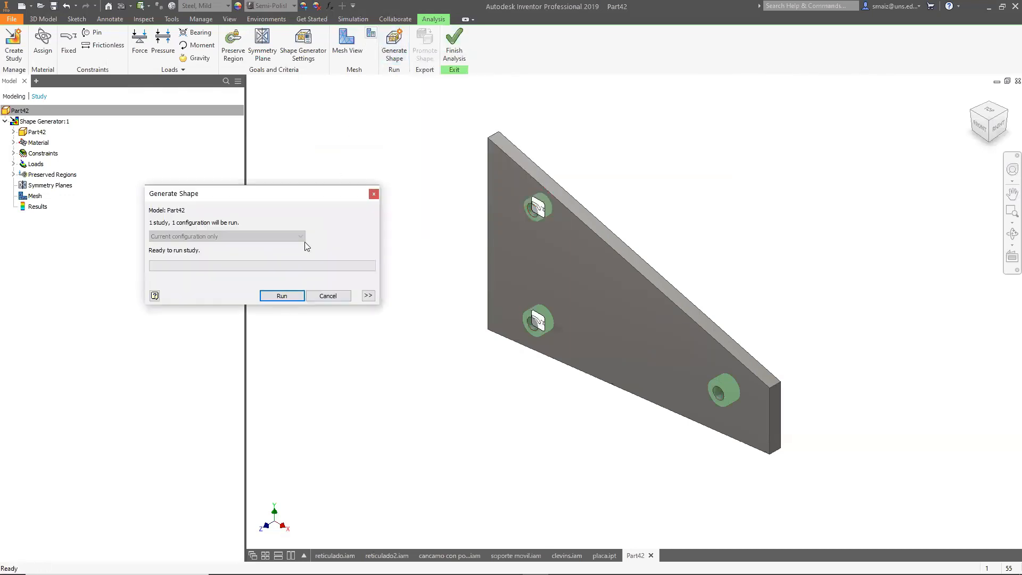
left_click(299, 296)
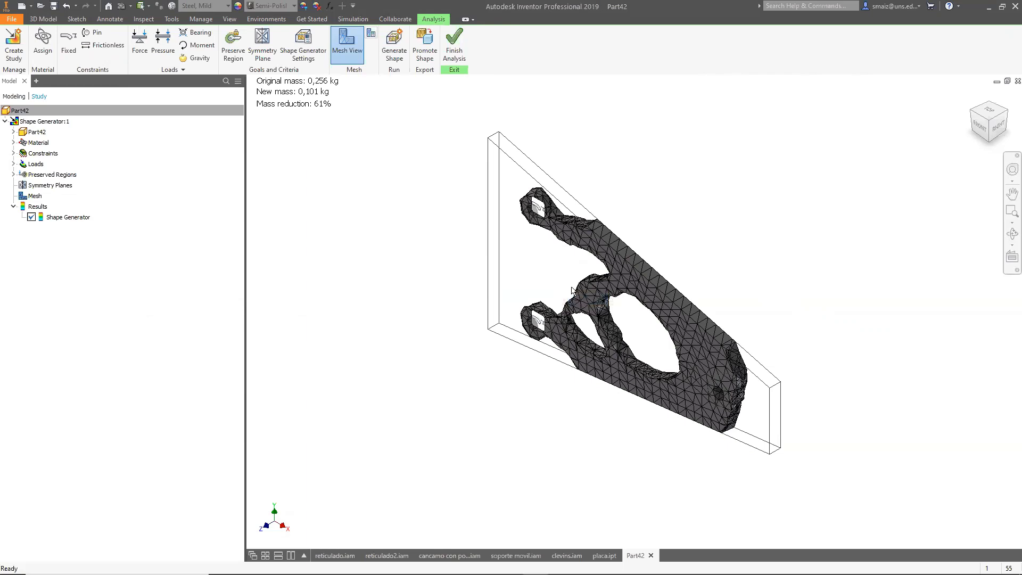
Set the mass reduction target to 40% and the mesh resolution to 2.5, then regenerate the shape.
left_click(980, 125)
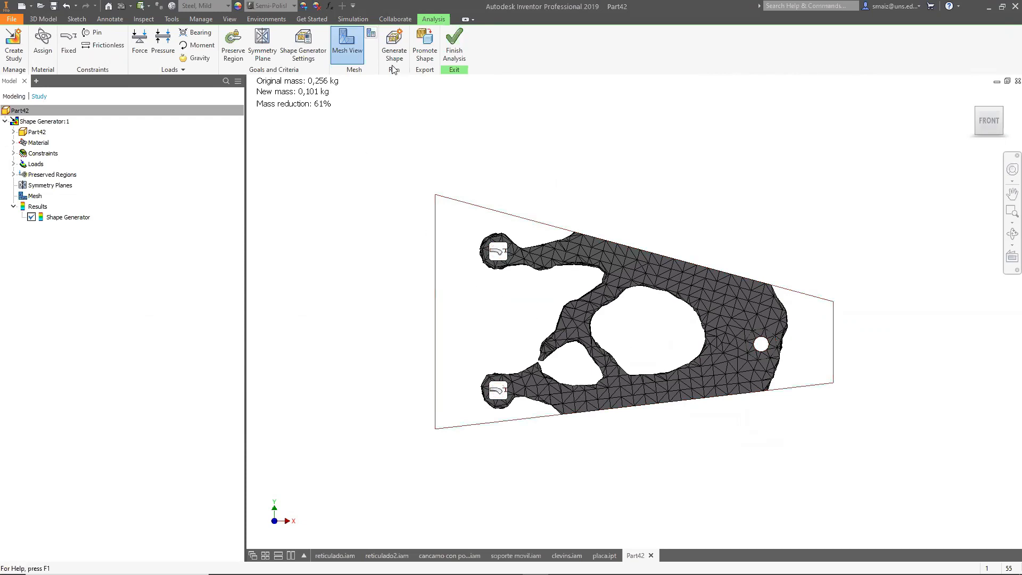
left_click(305, 53)
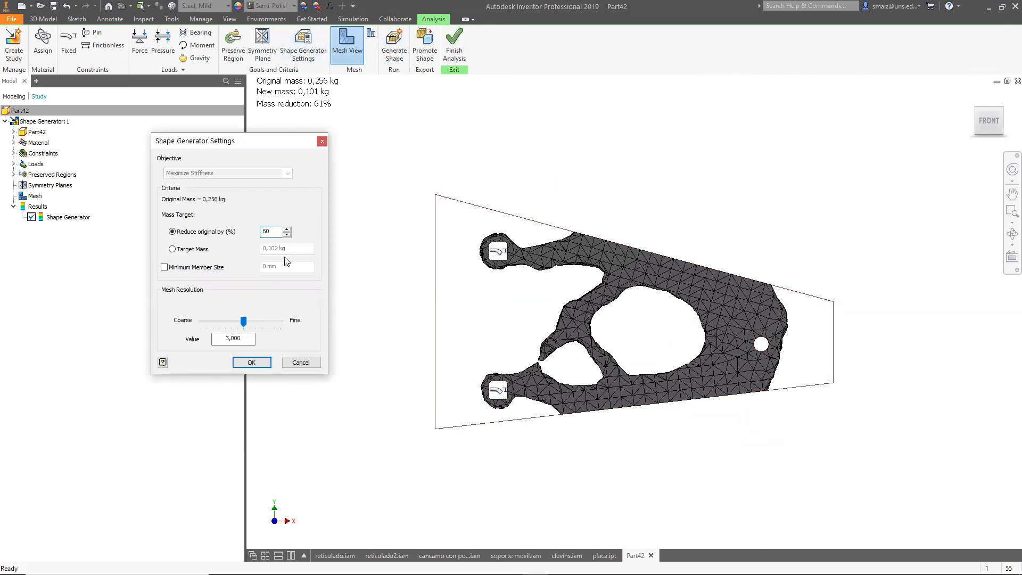
left_click(287, 229)
left_click(286, 229)
type("40")
mouse_move(244, 322)
left_mouse_down()
mouse_move(268, 321)
mouse_move(250, 323)
left_mouse_up()
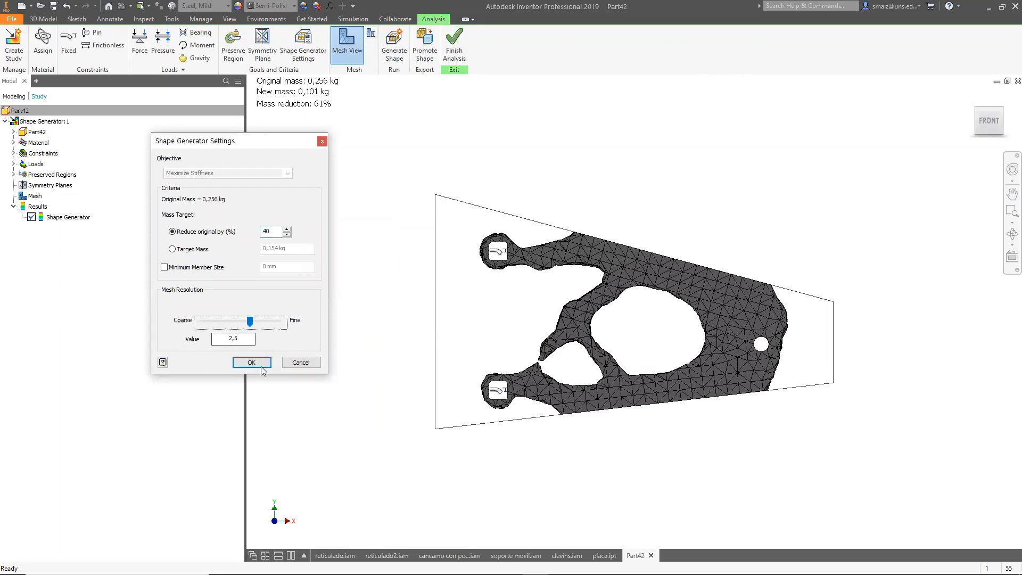
left_click(261, 364)
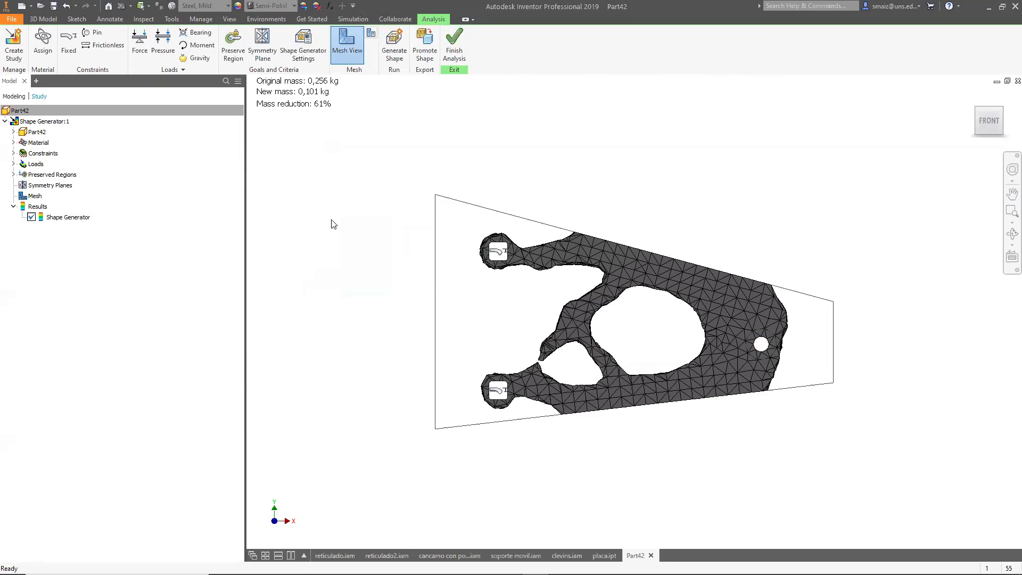
left_click(393, 53)
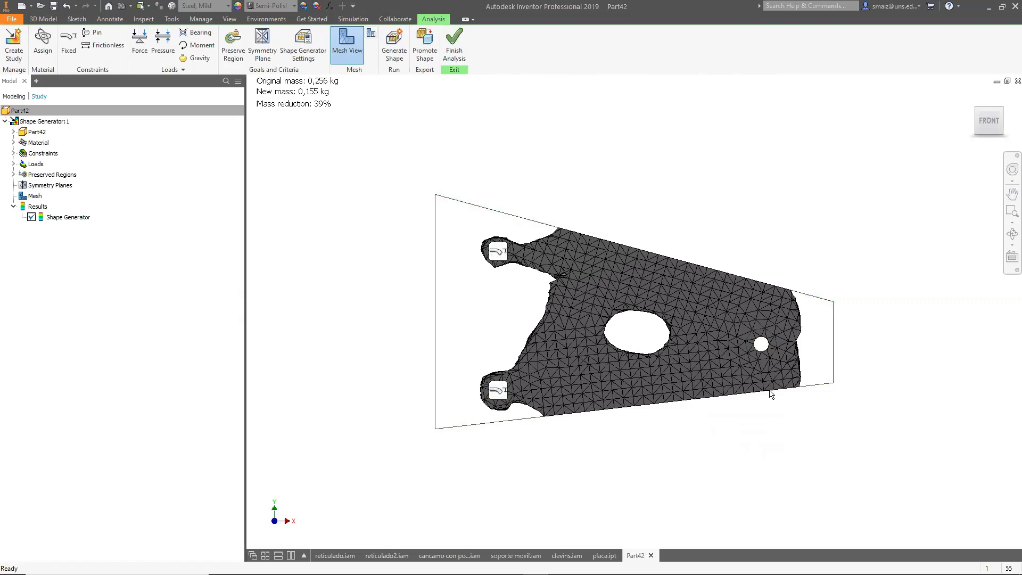
Change the mass reduction target to 70% and run Generate Shape again.
left_click(982, 113)
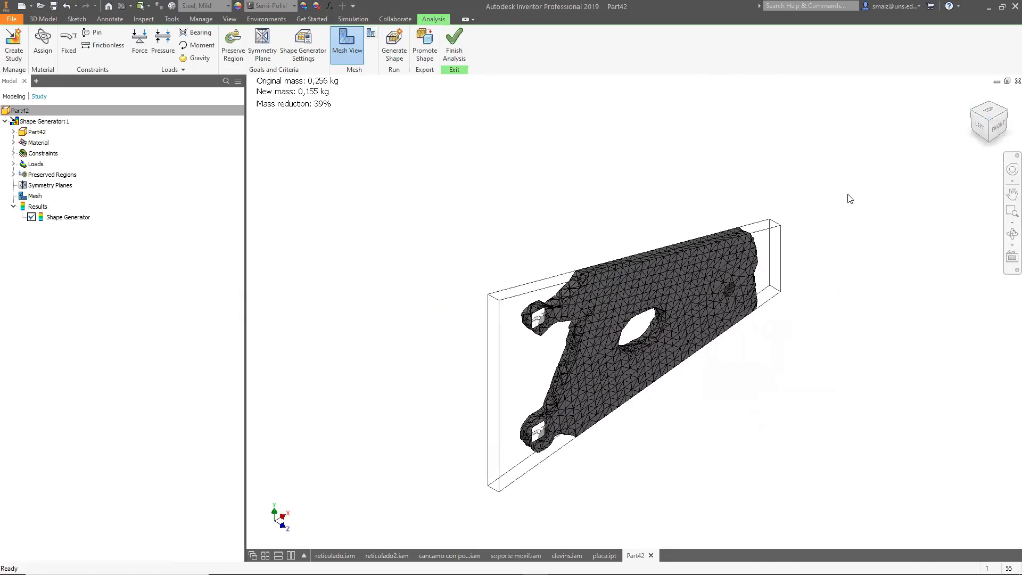
left_click(979, 127)
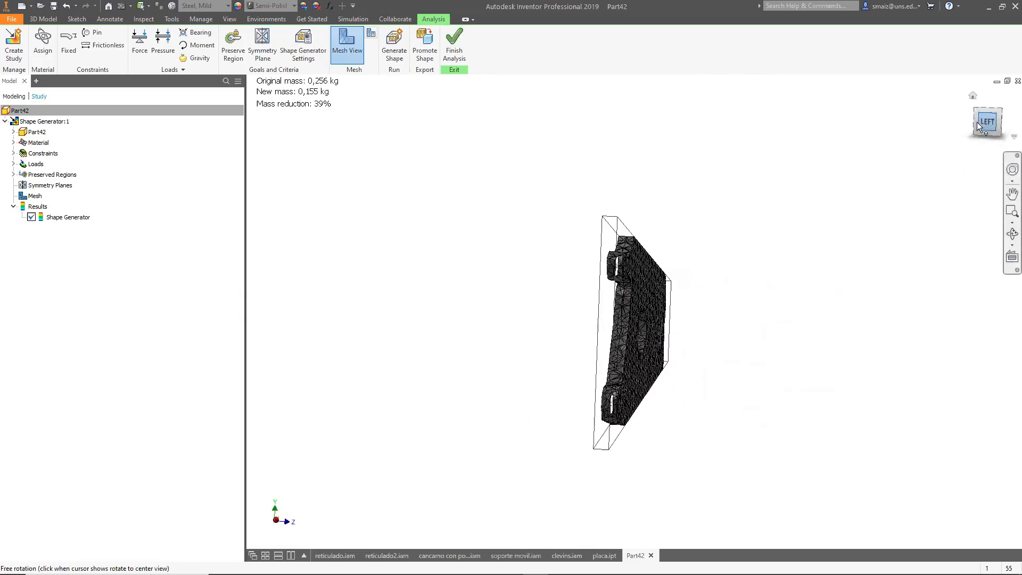
left_click(979, 113)
scroll(569, 314, "up", 5)
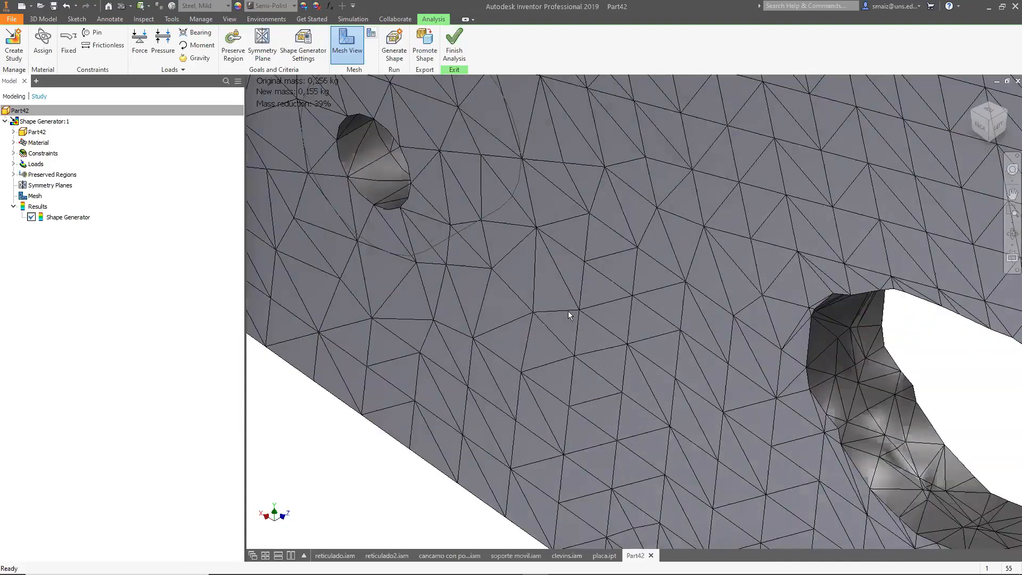
scroll(567, 311, "down", 6)
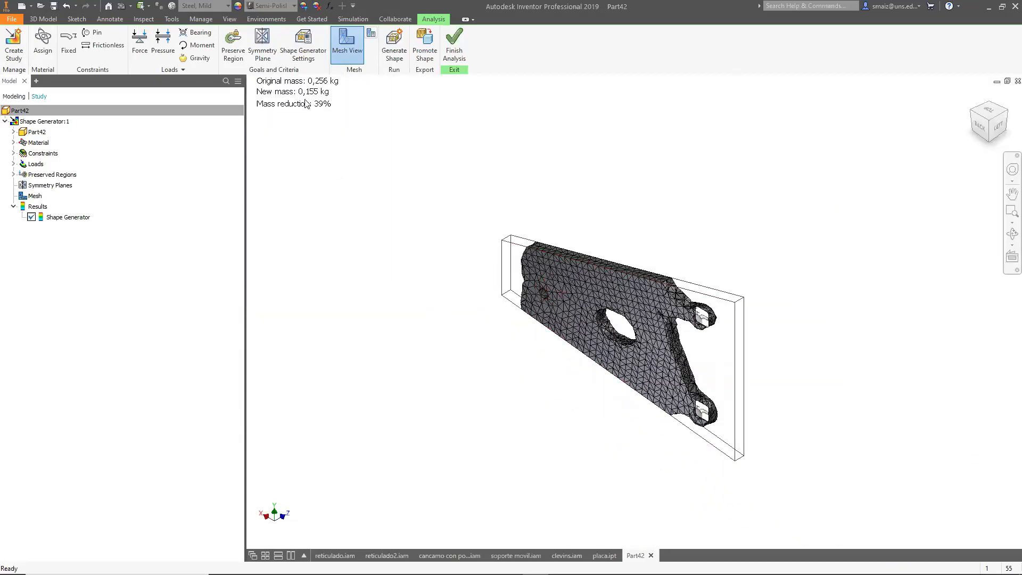
left_click(302, 44)
left_click_drag(278, 231, 238, 231)
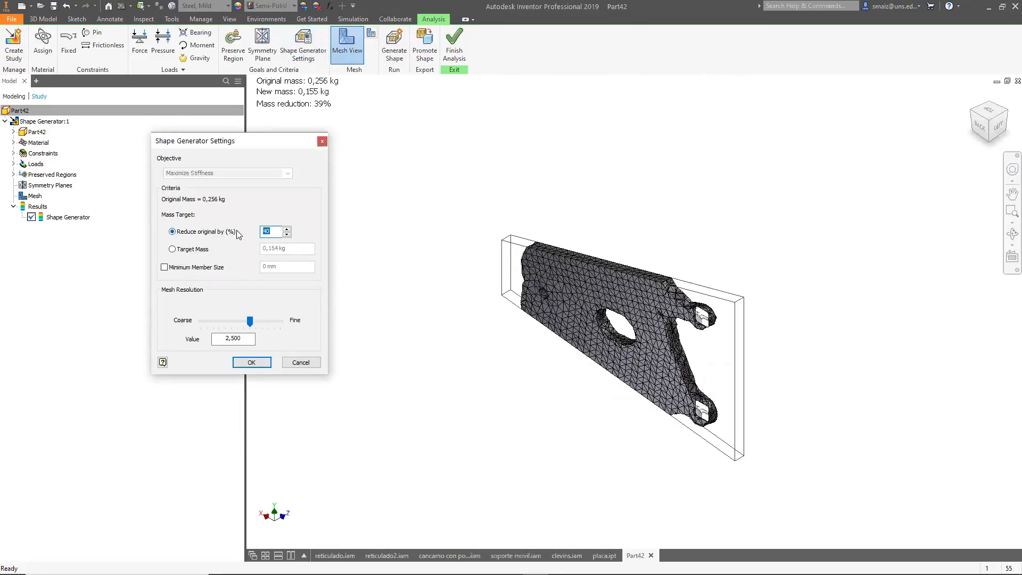
type("70")
left_click(251, 362)
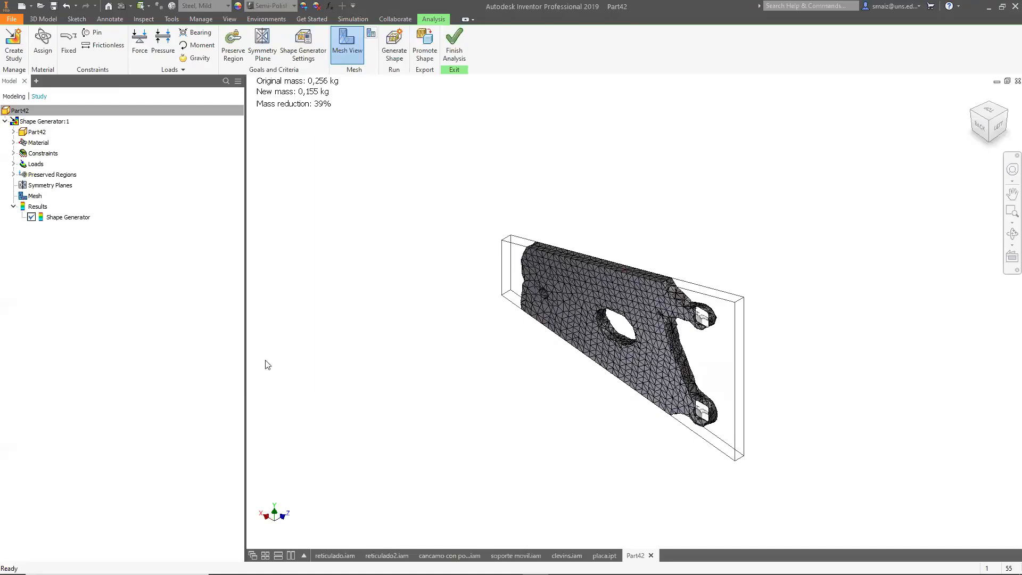
left_click(390, 54)
left_click(282, 297)
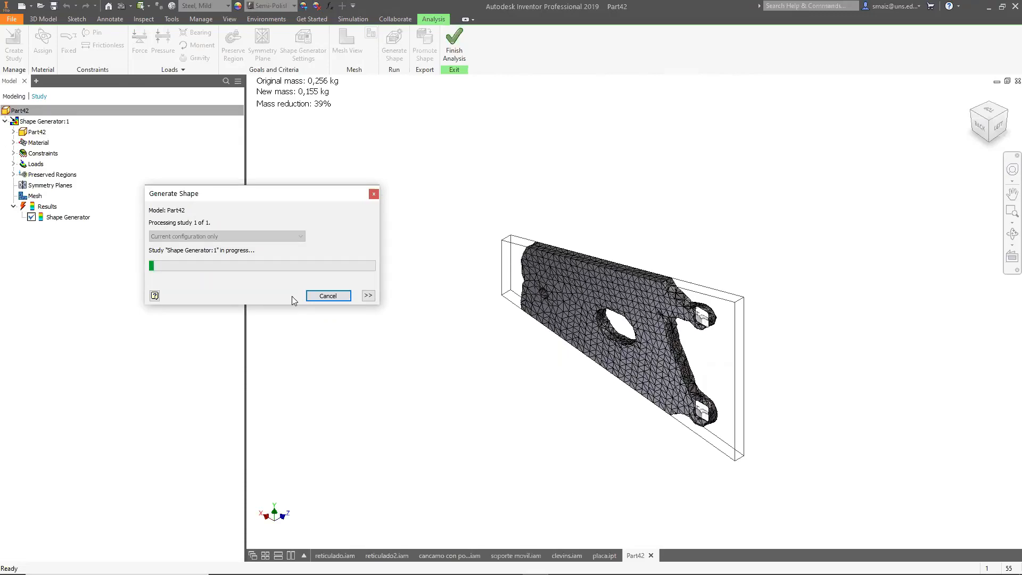
mouse_move(176, 574)
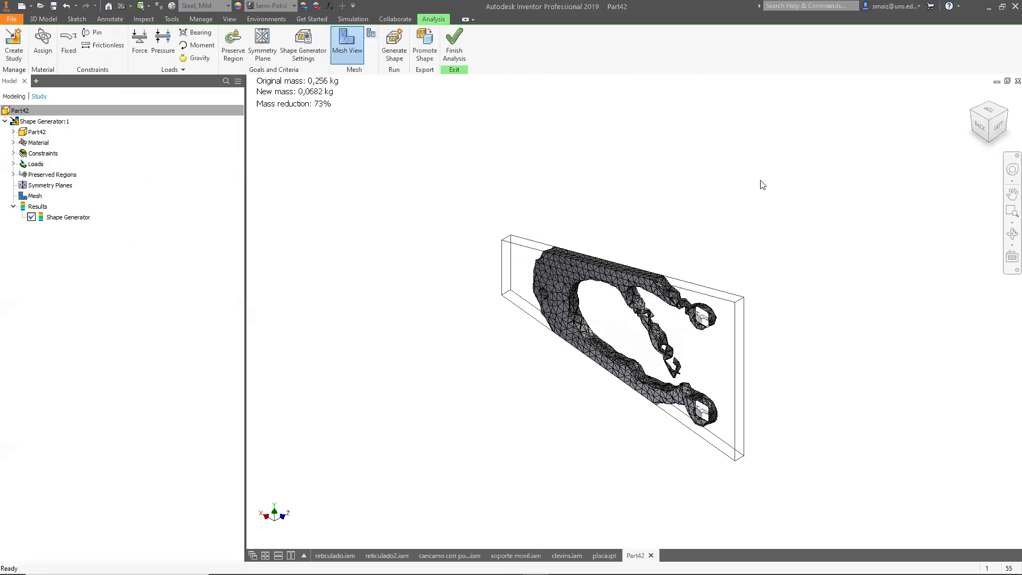
Promote the generated shape to the current part file.
left_click(979, 126)
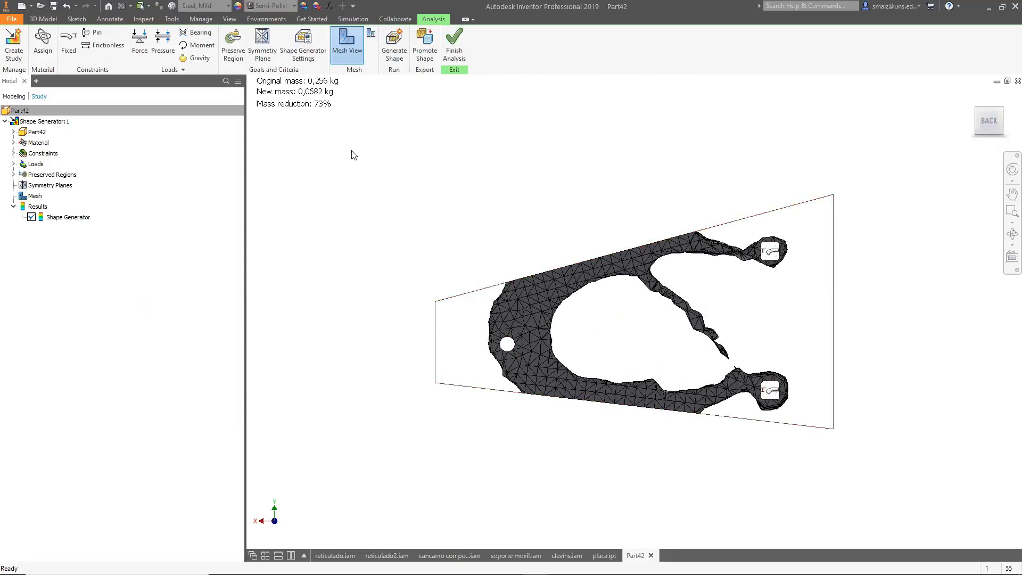
left_click(434, 49)
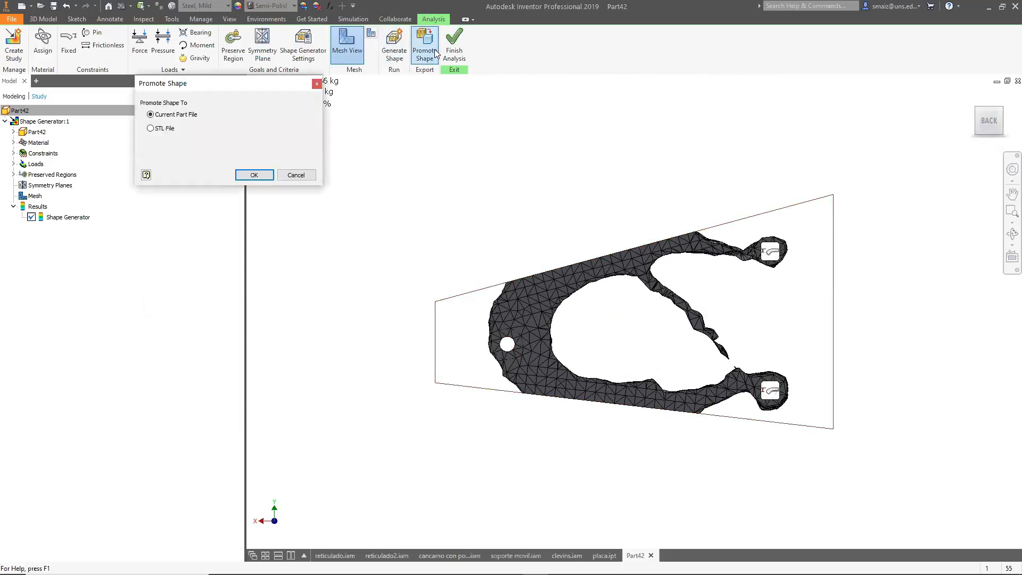
left_click(254, 175)
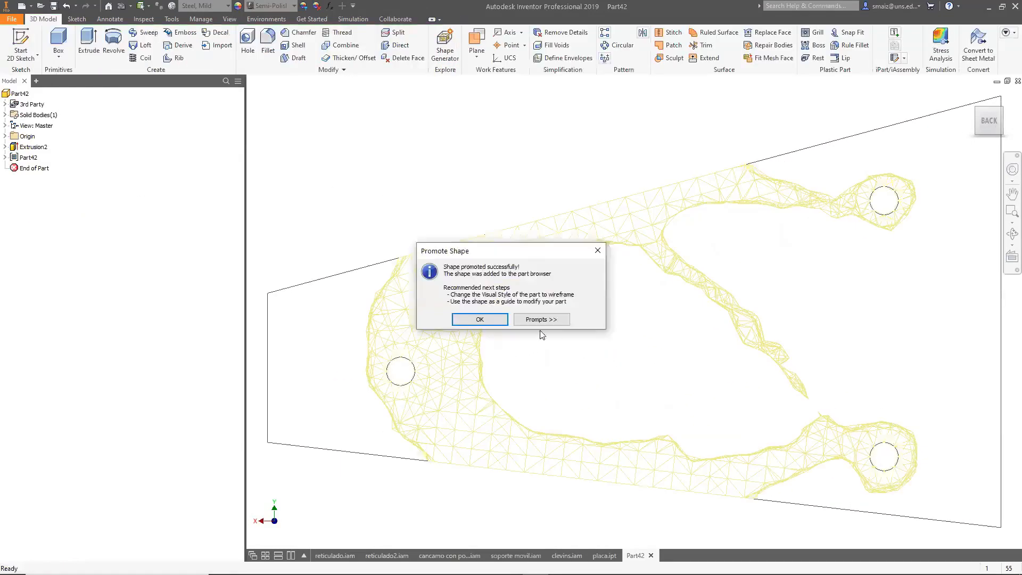
left_click(479, 319)
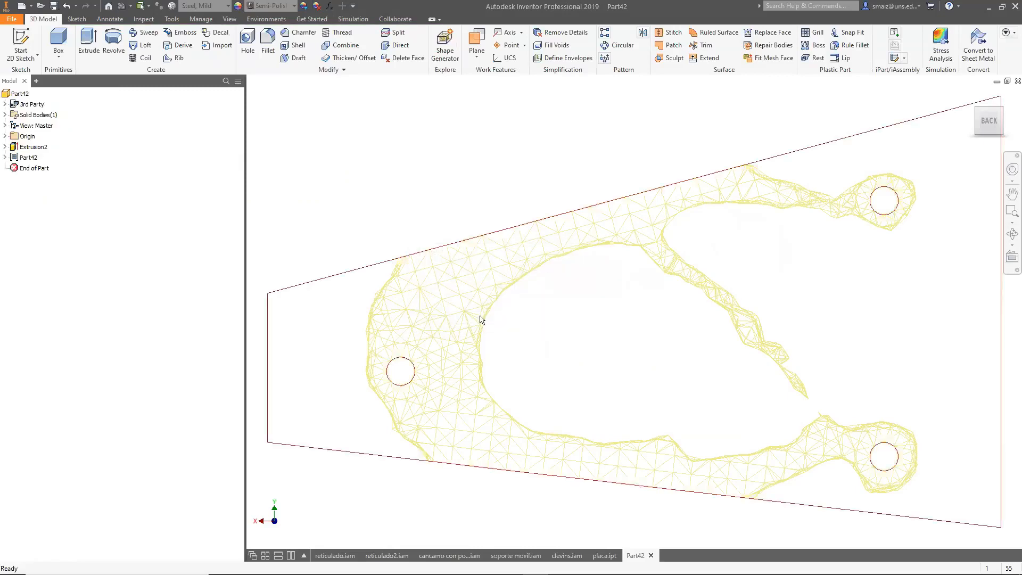
Select the plate's extrusion feature in the model browser.
scroll(570, 331, "down", 5)
scroll(571, 331, "up", 4)
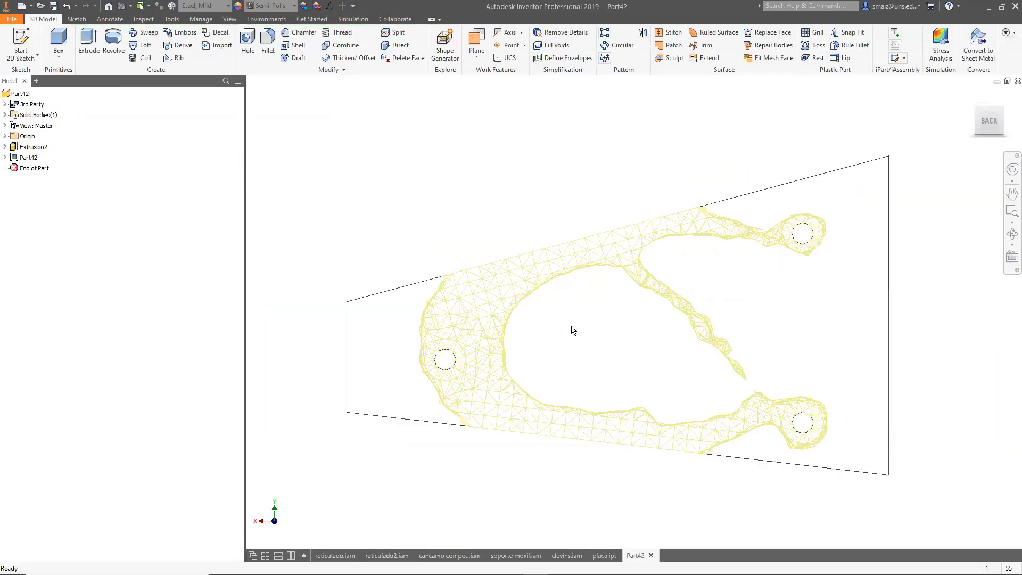
middle_click_drag(534, 190, 645, 173, "shift")
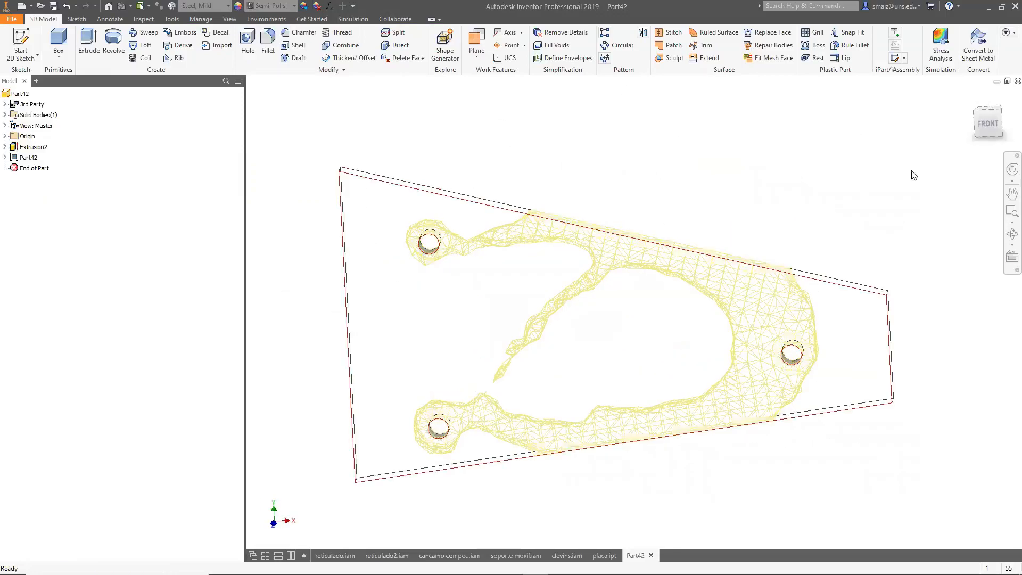
left_click(983, 124)
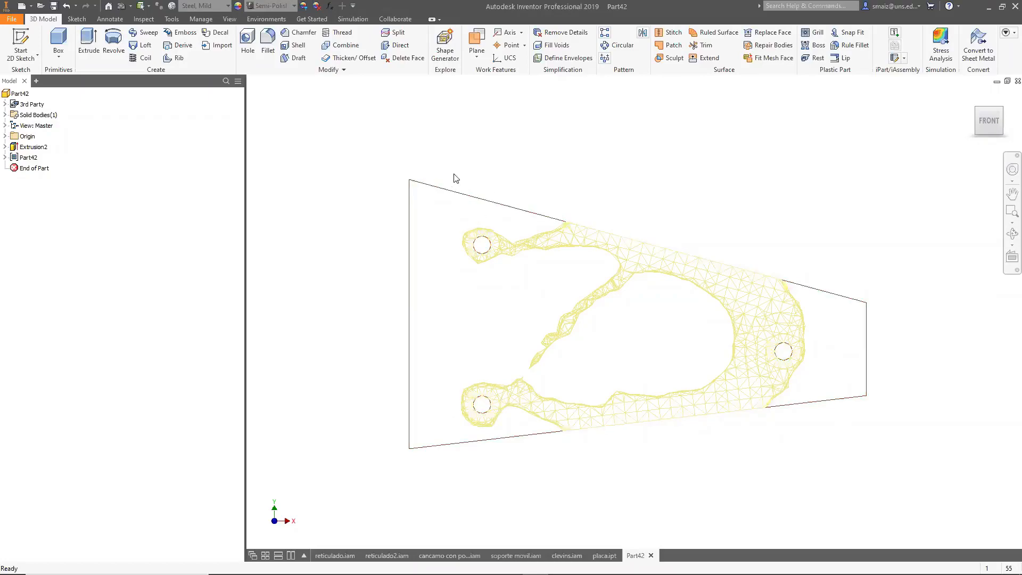
left_click(22, 157)
left_click(21, 157)
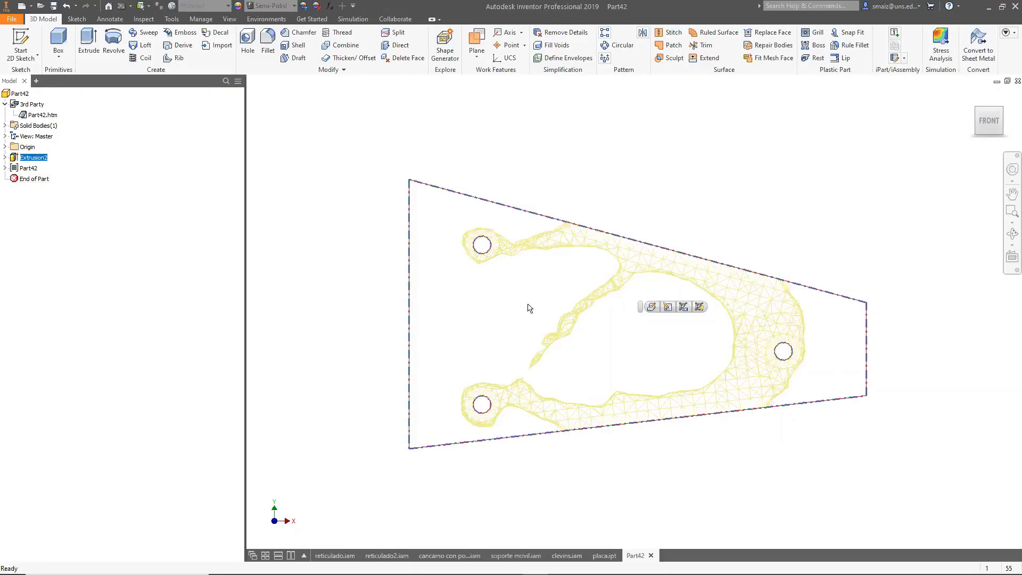
mouse_move(501, 573)
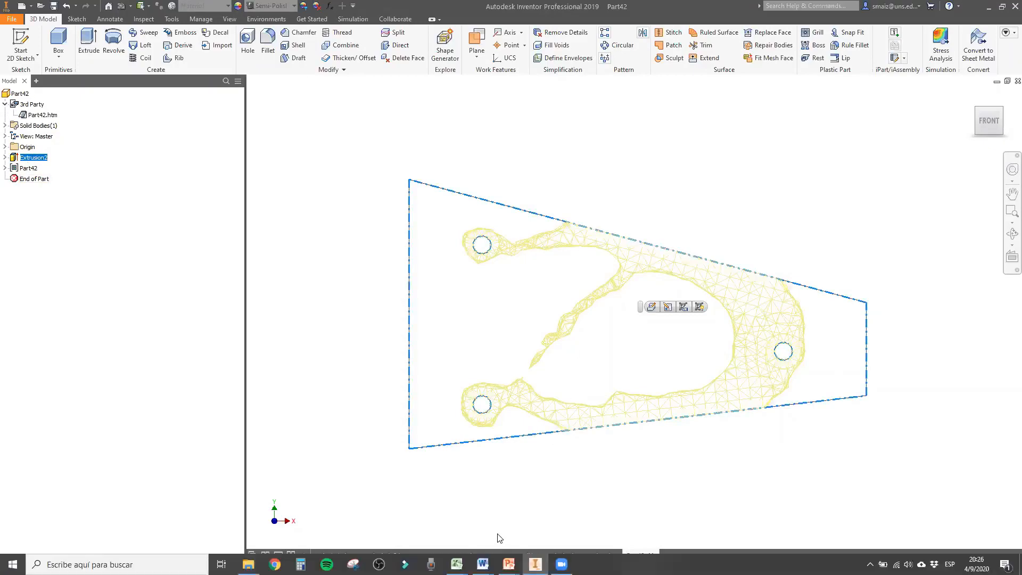